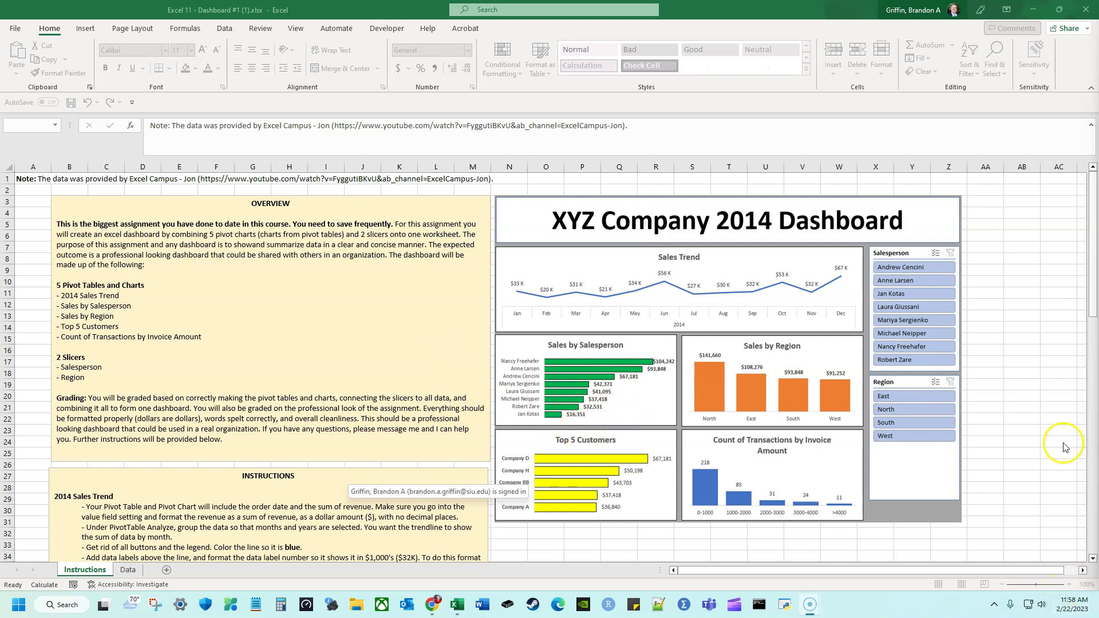
Examine the sample XYZ Company dashboard and the assignment's overview and instructions on the Instructions sheet
click(1068, 584)
click(1069, 585)
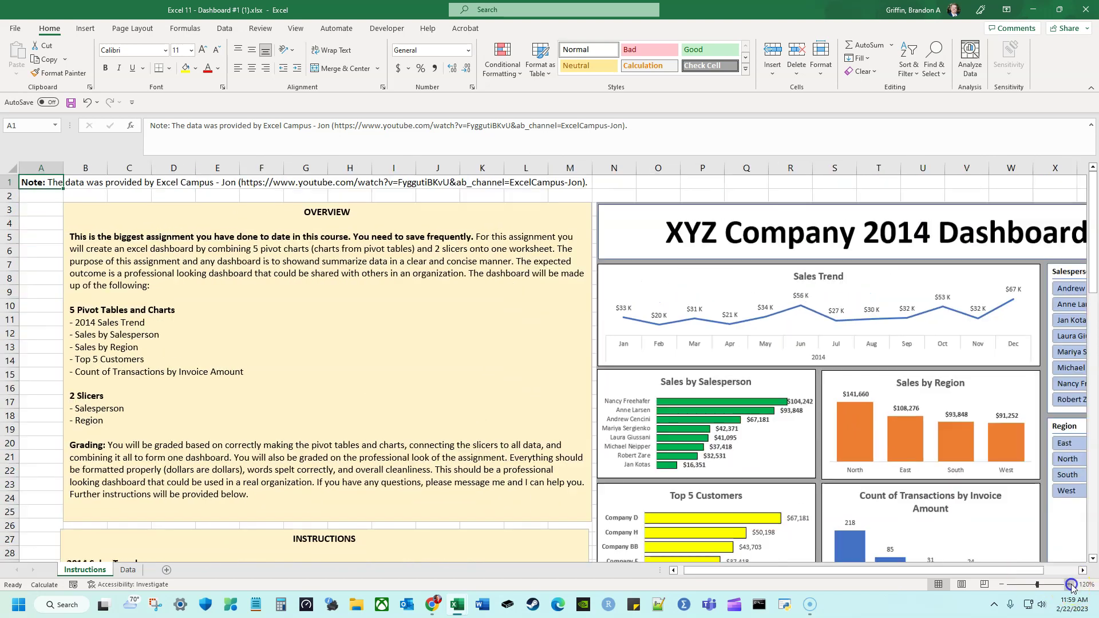
scroll(1058, 515, right, 3)
scroll(1055, 491, down, 1)
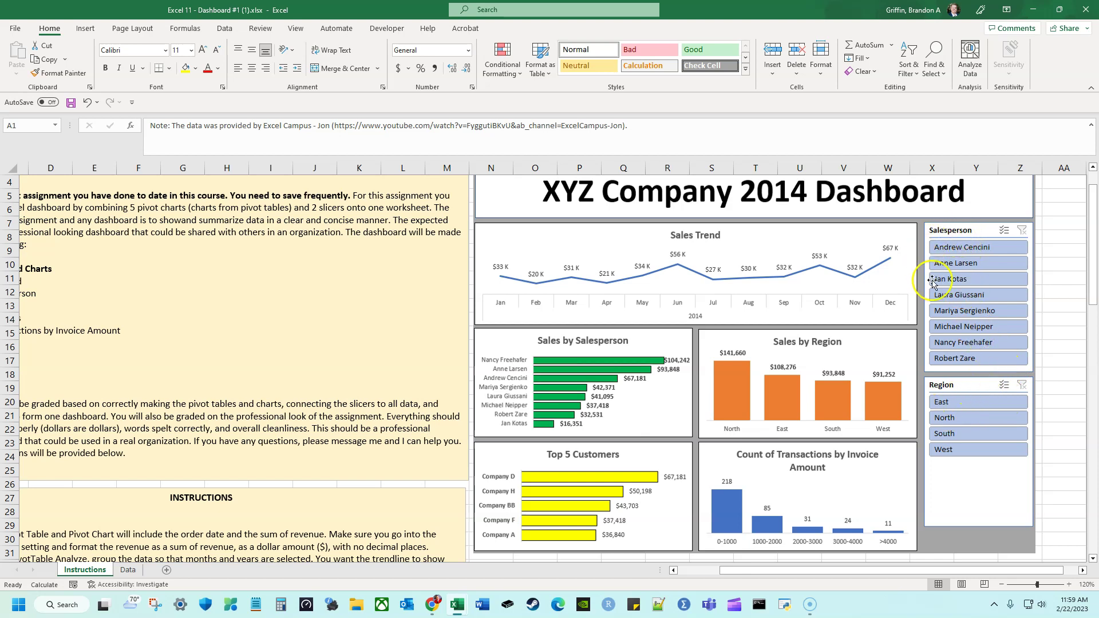
scroll(813, 394, up, 1)
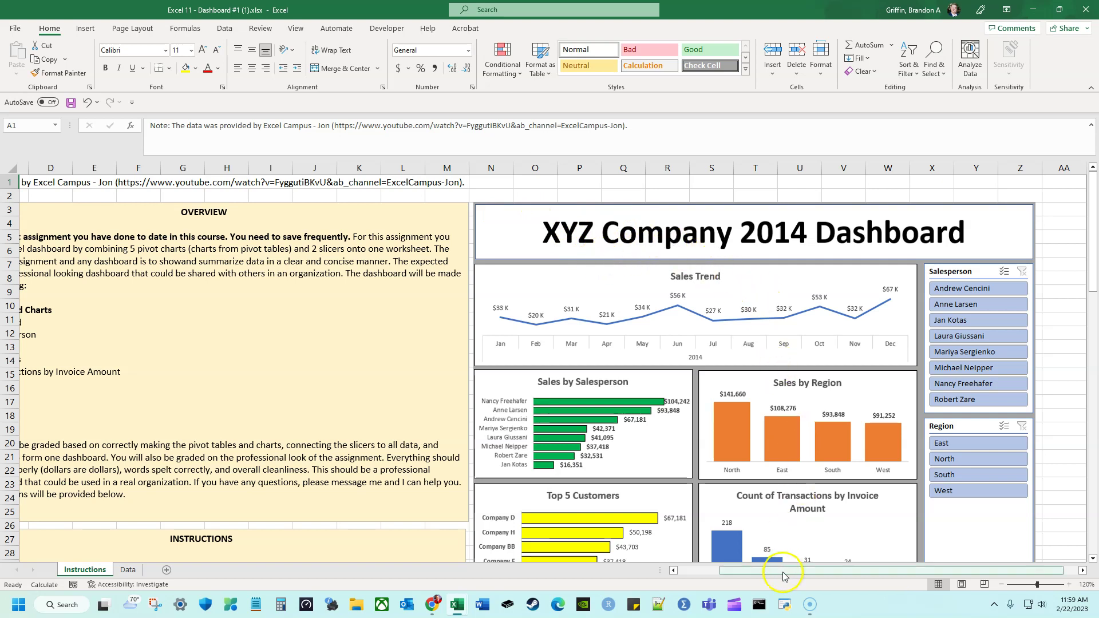
scroll(662, 489, down, 1)
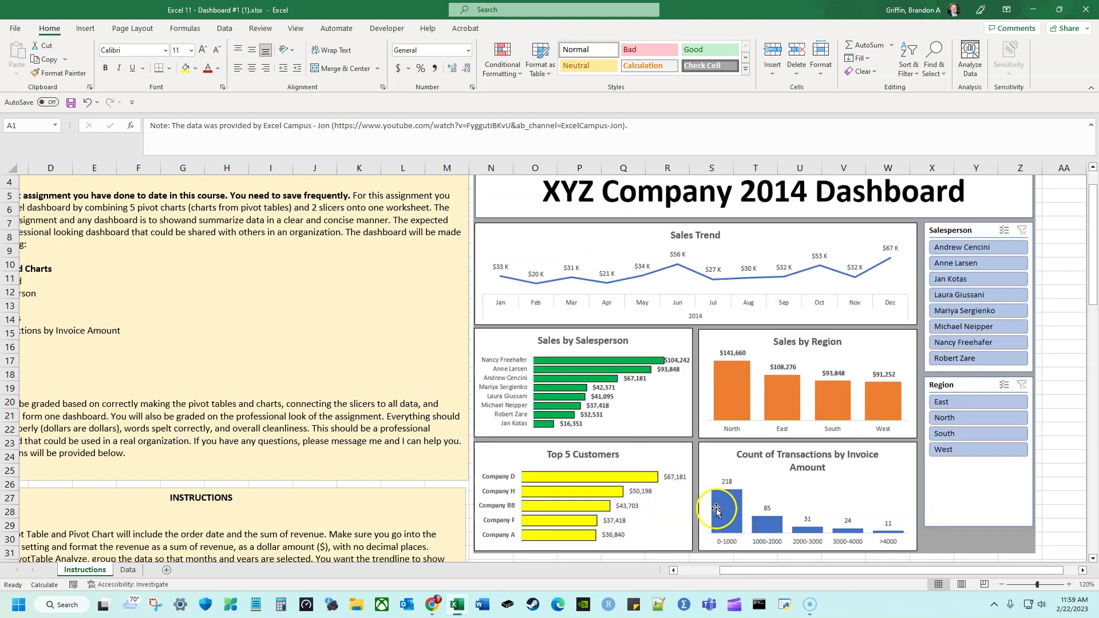
drag(846, 572, 804, 572)
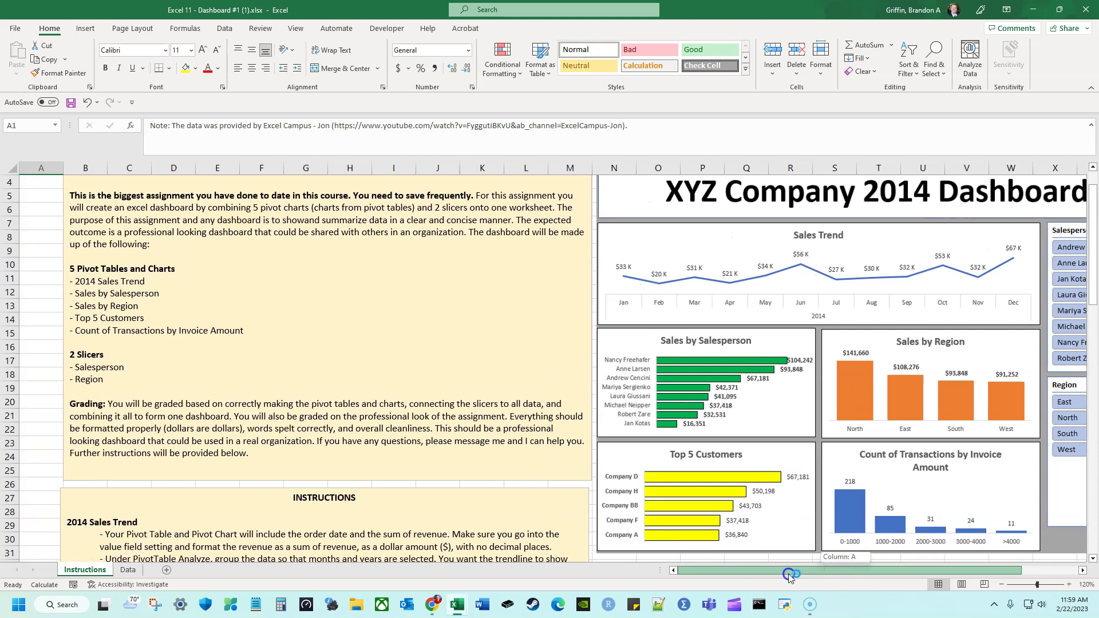
scroll(217, 404, up, 1)
scroll(184, 418, down, 19)
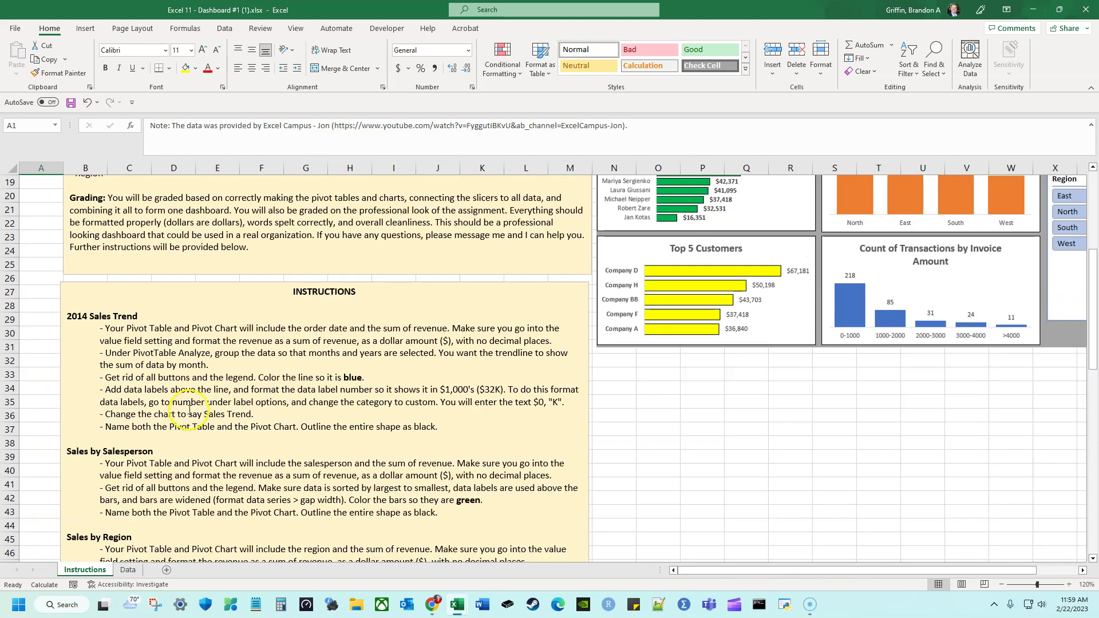
scroll(211, 415, down, 5)
scroll(208, 417, up, 20)
scroll(210, 421, up, 4)
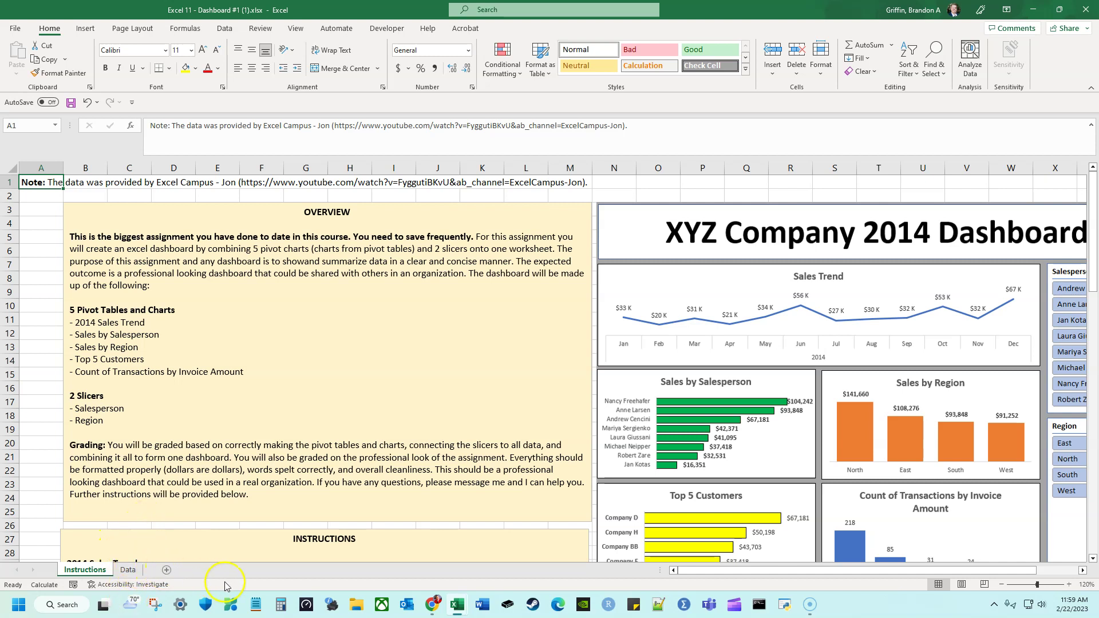
Review the column headers of the Data sheet from Order ID across to Shipping Fee
click(127, 570)
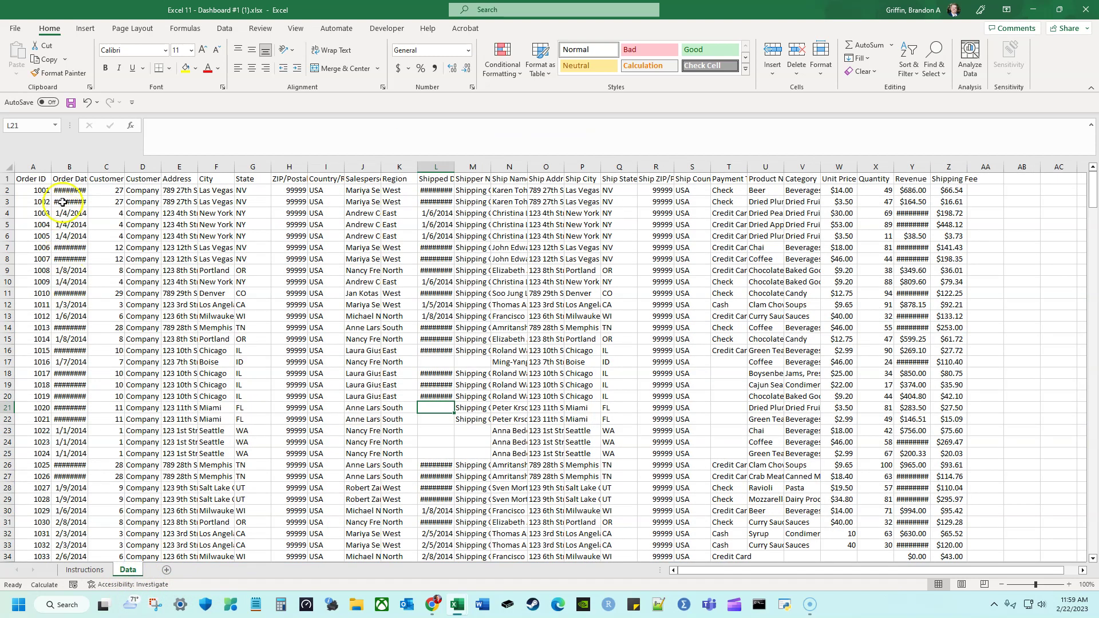
click(33, 179)
key(Right)
key(Right)
key(Right)
key(Right)
key(Right)
key(Right)
key(Right)
key(Right)
key(Right)
key(Right)
key(Right)
key(Right)
key(Right)
key(Right)
key(Right)
key(Right)
key(Right)
key(Right)
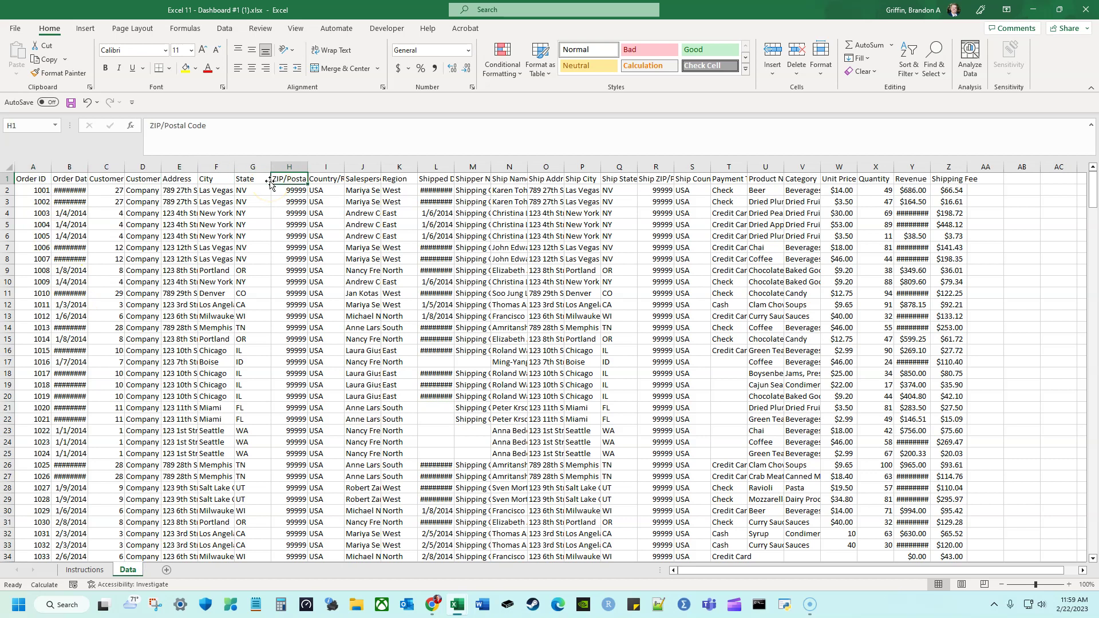
key(Right)
key(Right)
key(Right)
key(Right)
key(Right)
key(Right)
key(Right)
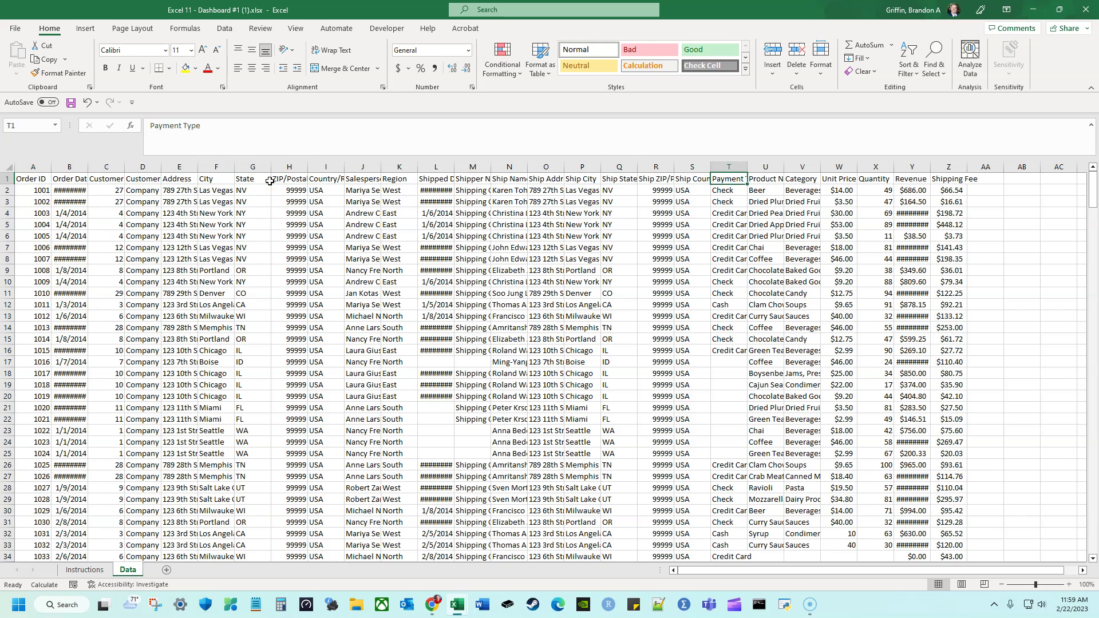
key(Down)
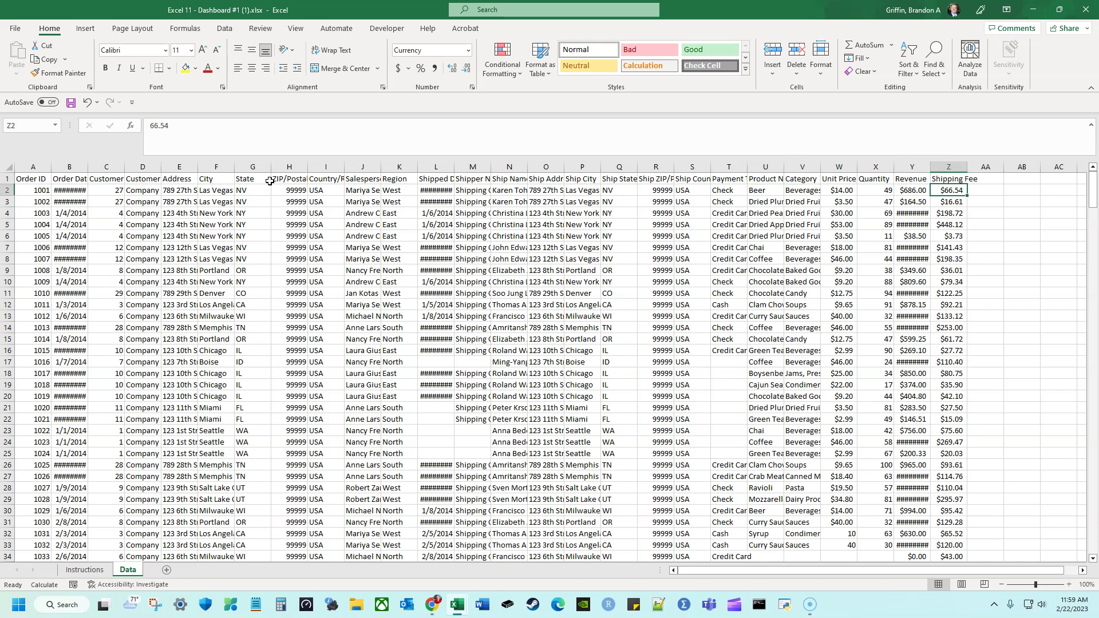
Review the values in row 2 of the Data sheet from Shipping Fee back to Order ID
key(Left)
key(Left)
key(Left)
key(Left)
key(Left)
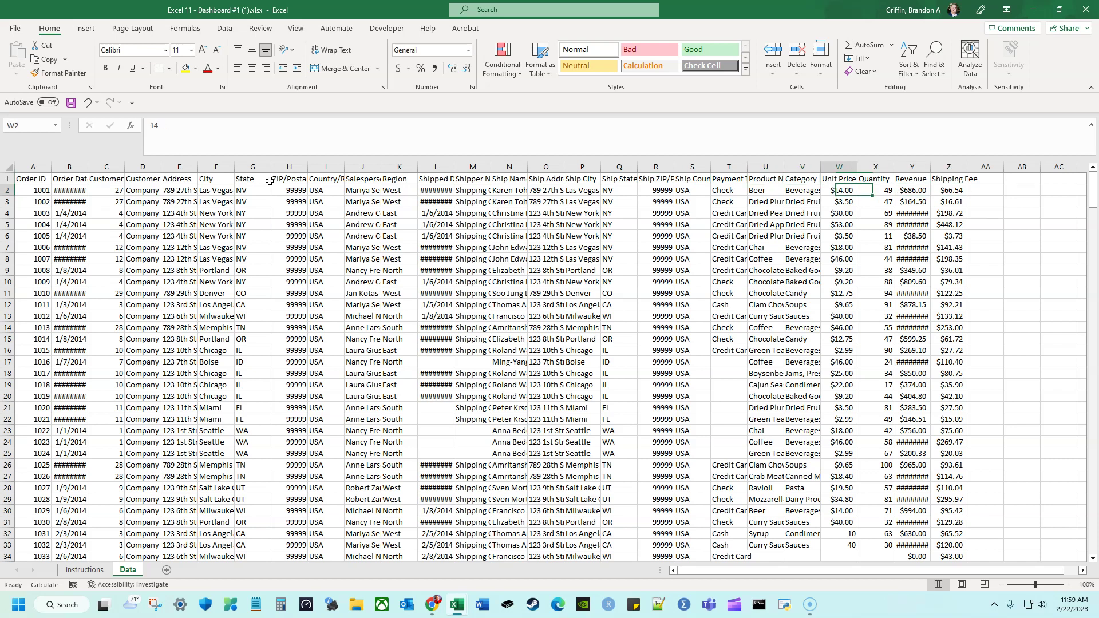
key(Right)
key(Right)
key(Right)
key(Left)
key(Left)
key(Left)
key(Left)
key(Left)
key(Left)
key(Left)
key(Left)
key(Left)
key(Left)
key(Left)
key(Left)
key(Left)
key(Left)
key(Left)
key(Left)
key(Left)
key(Left)
key(Left)
key(Left)
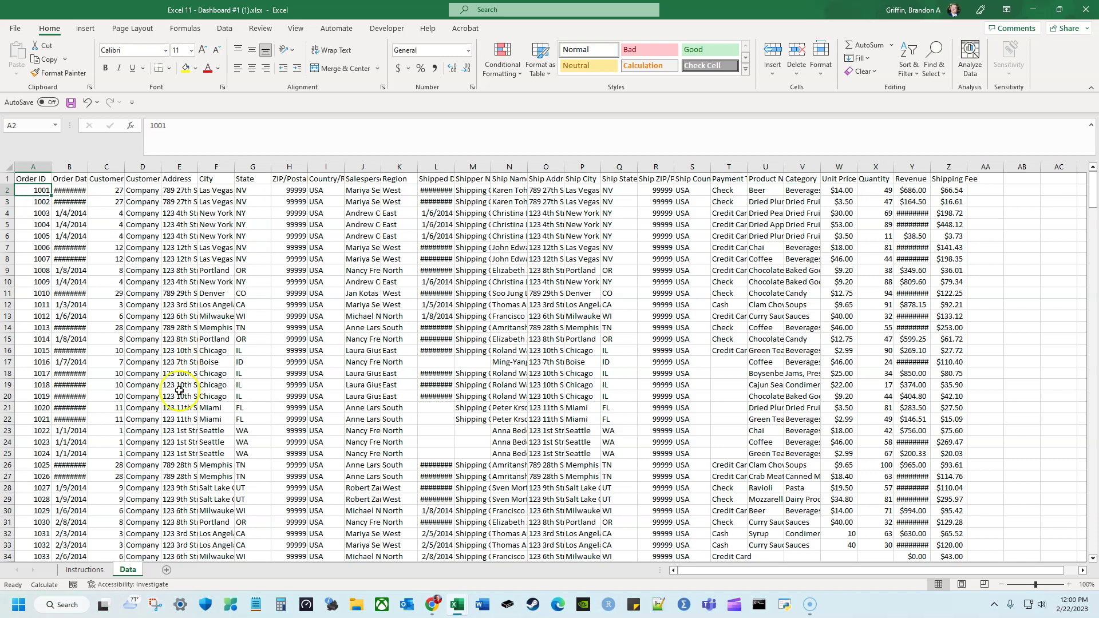
Look through the order records down to the last row of the Data sheet and return to the header row
scroll(179, 391, down, 20)
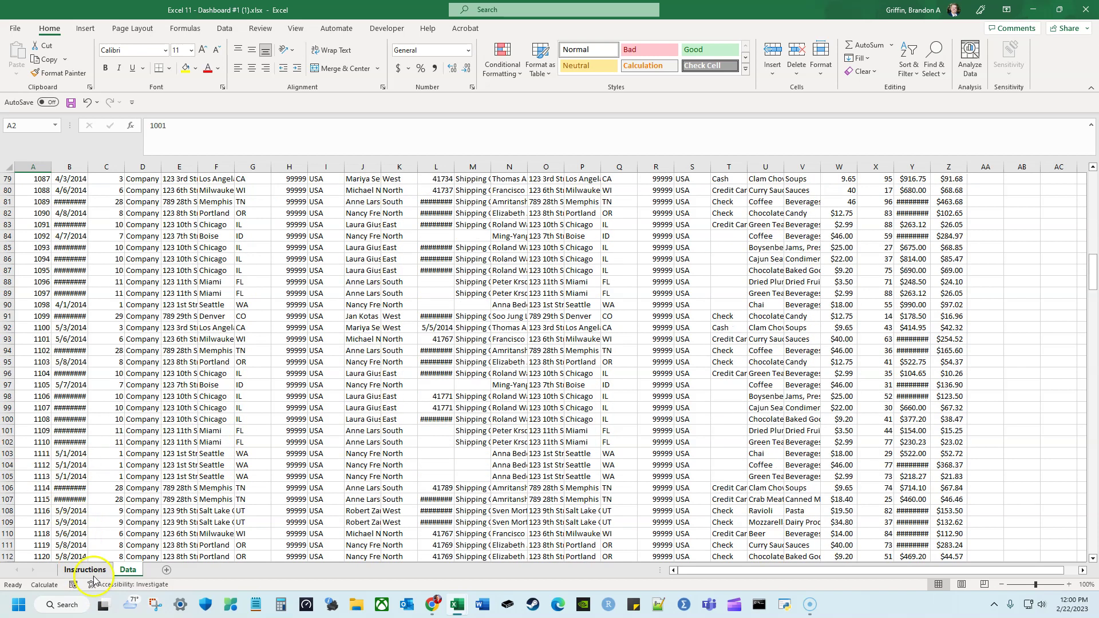
click(85, 569)
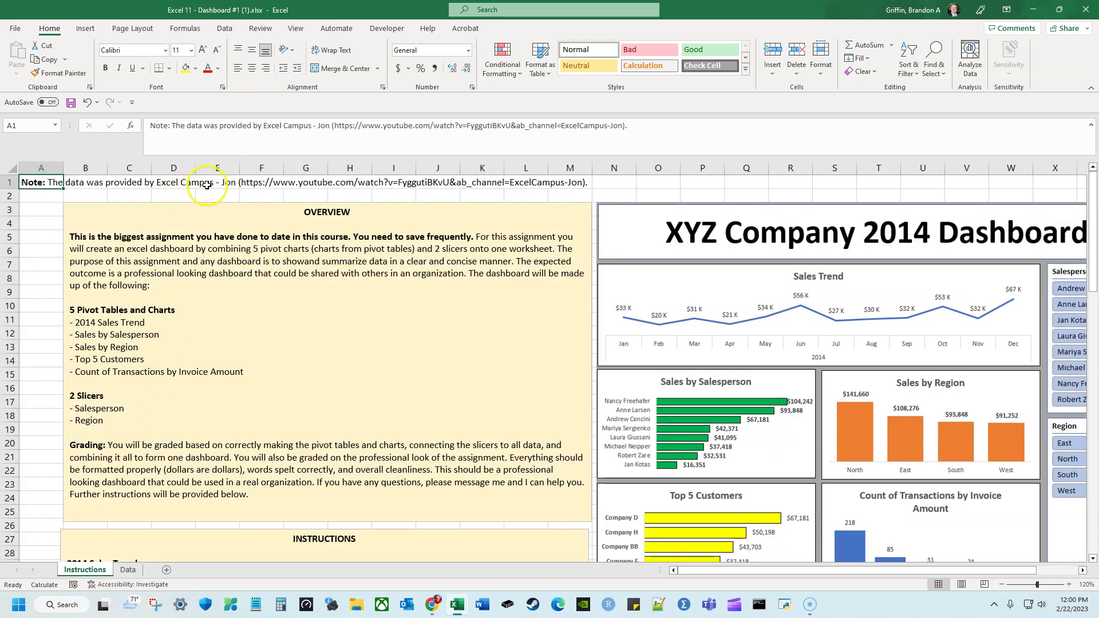
click(127, 570)
click(32, 468)
key(ctrl+Down)
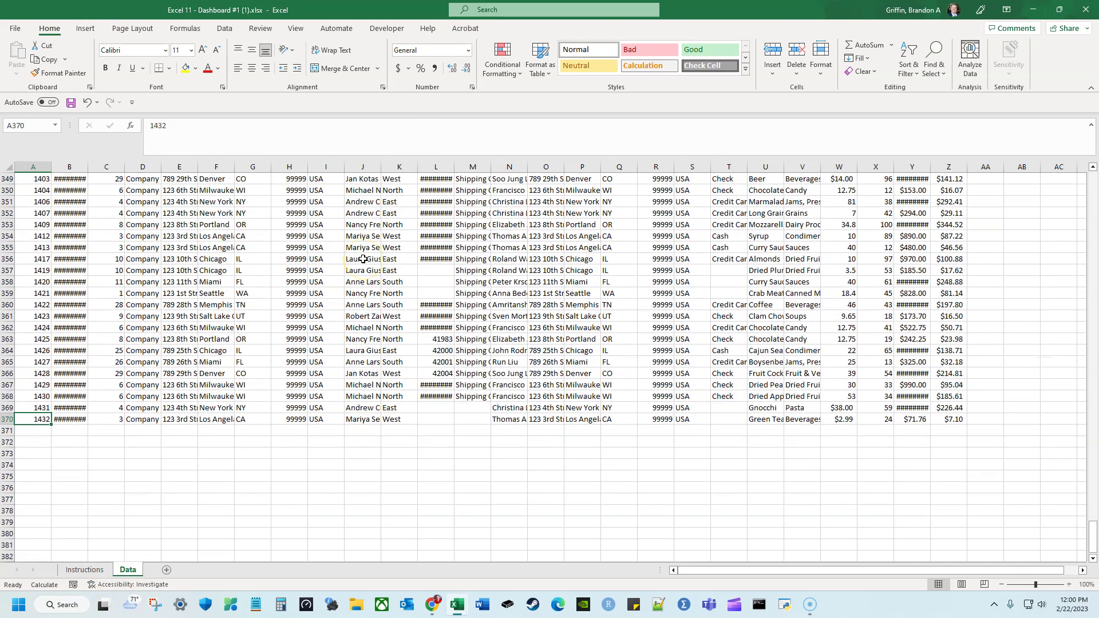
key(ctrl+Up)
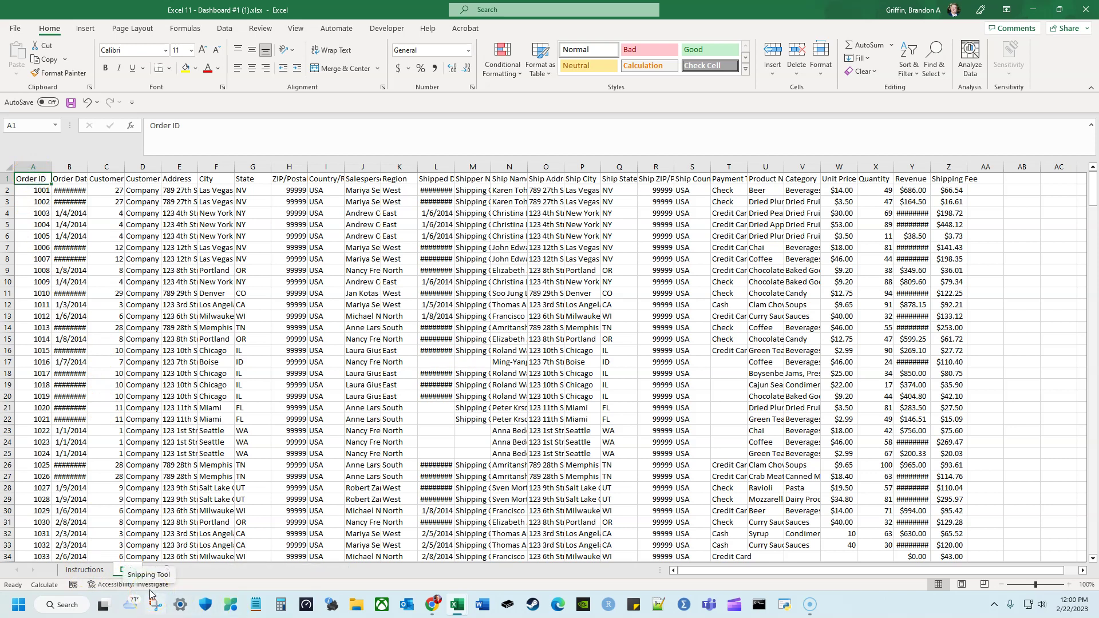
click(142, 271)
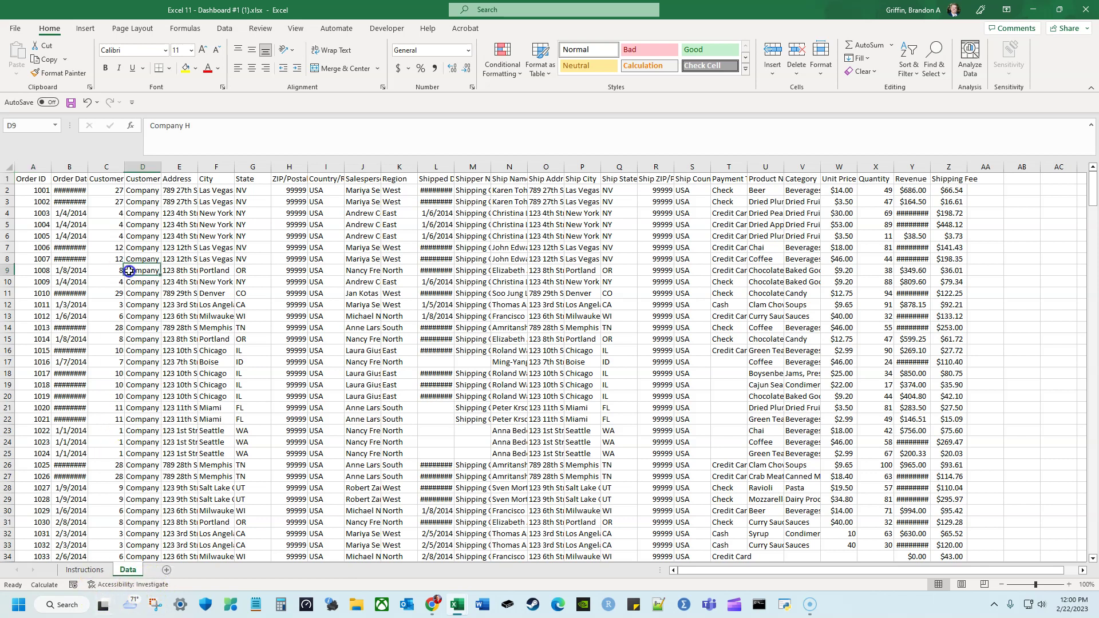
click(86, 28)
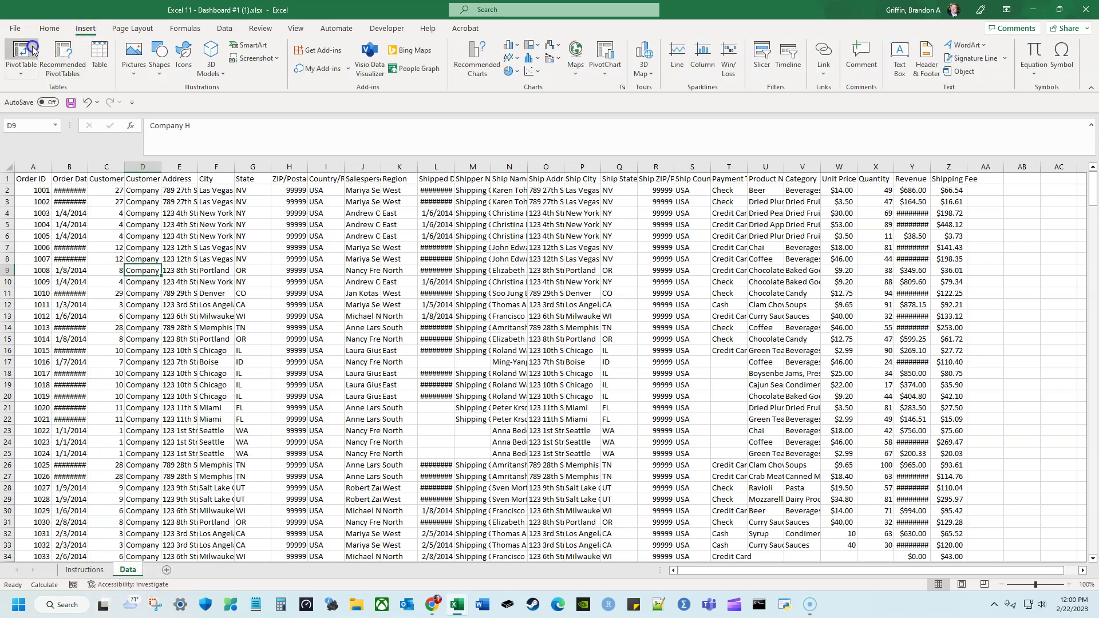
click(21, 55)
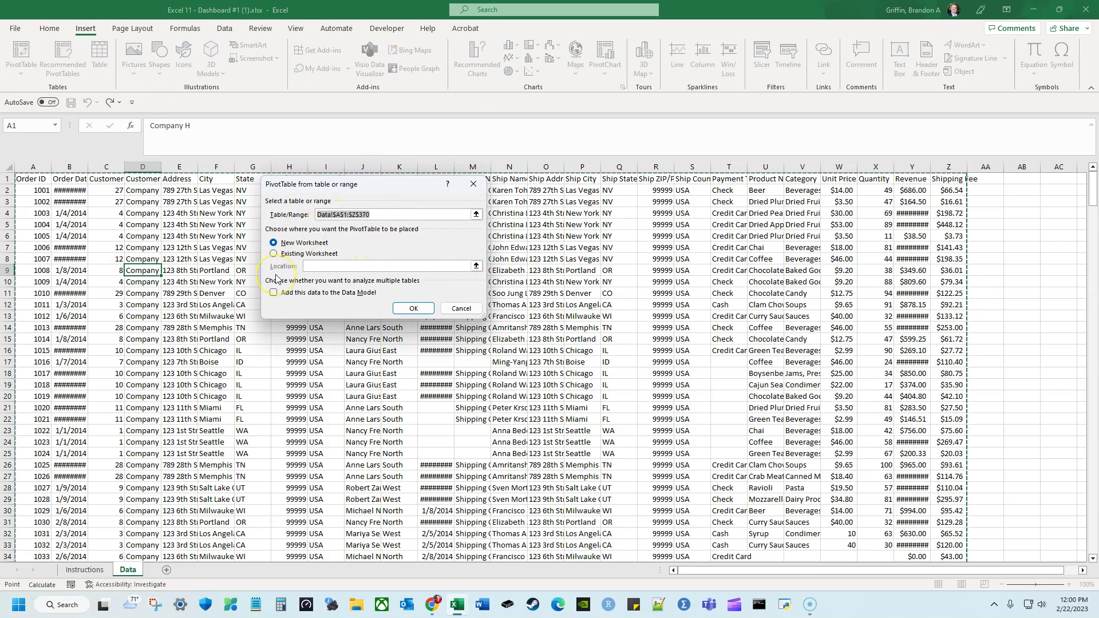
click(462, 308)
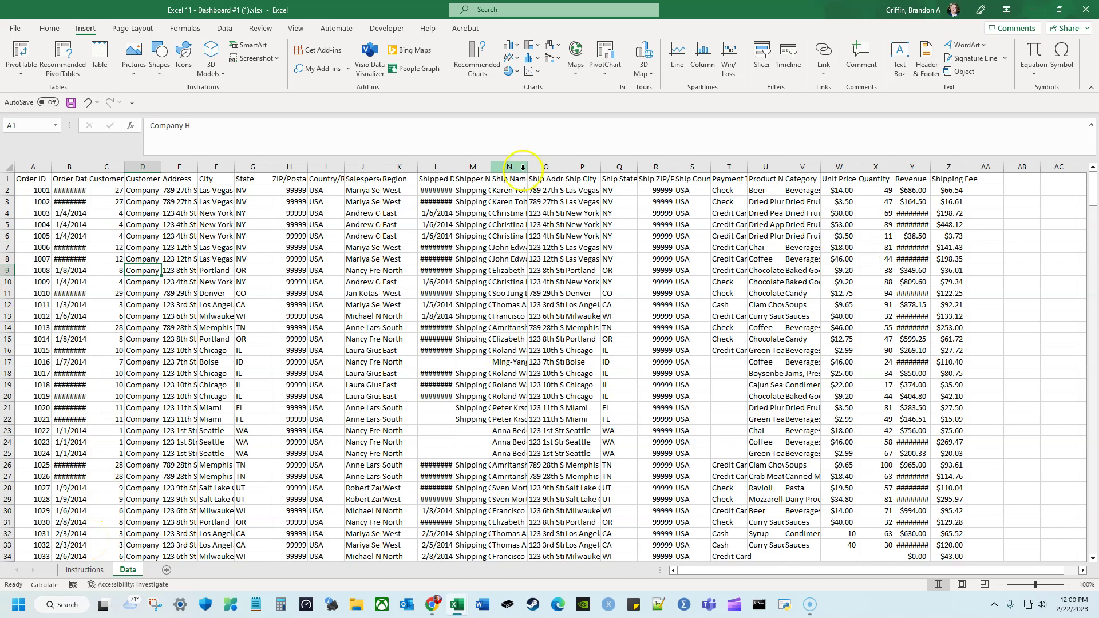
Select the whole table A1:Z370 on the Data sheet and name the range data
click(32, 177)
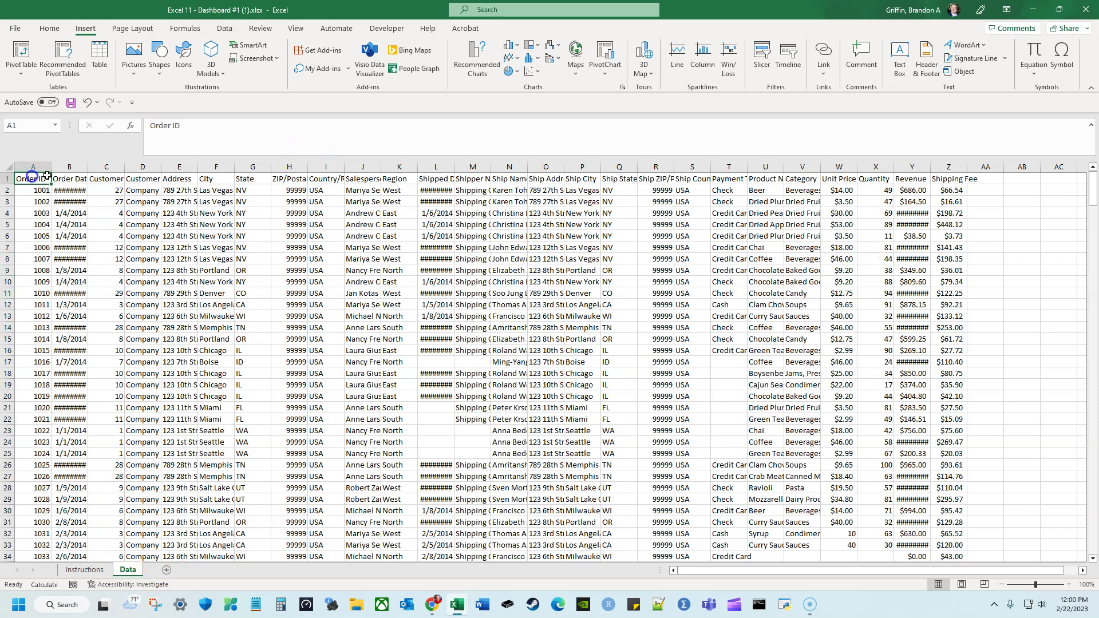
key(ctrl+shift+Right)
key(ctrl+shift+Down)
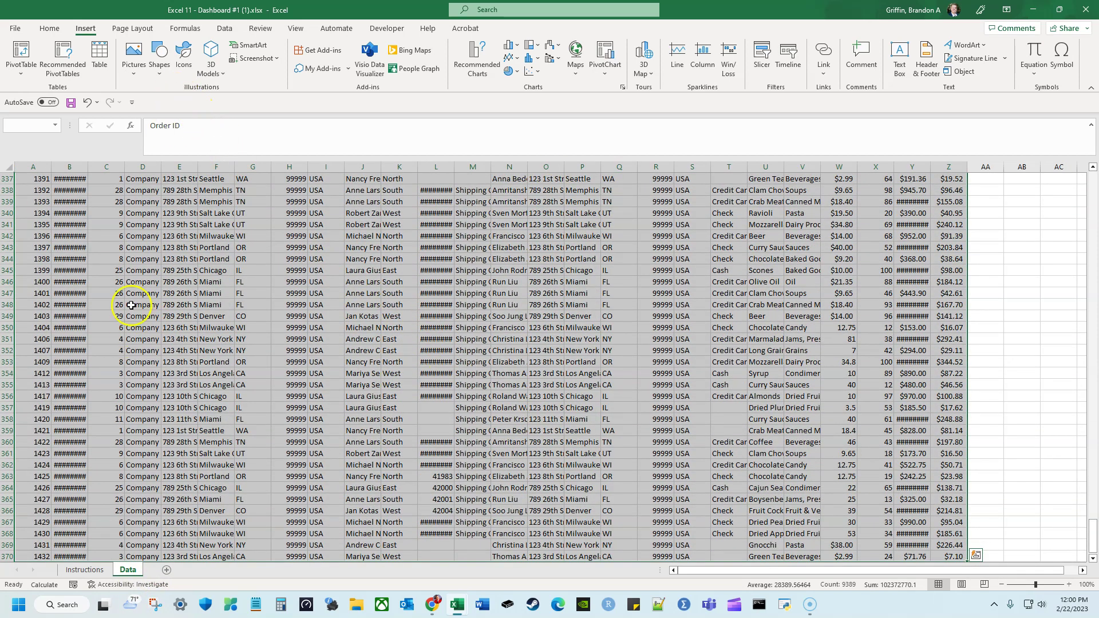
click(51, 29)
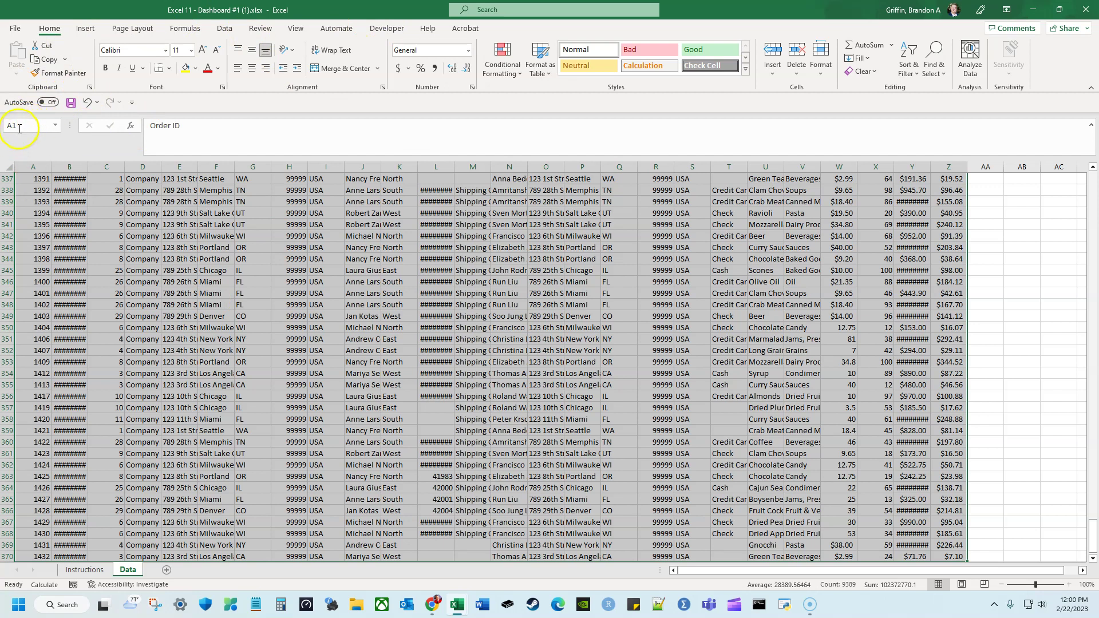
click(19, 128)
key(Return)
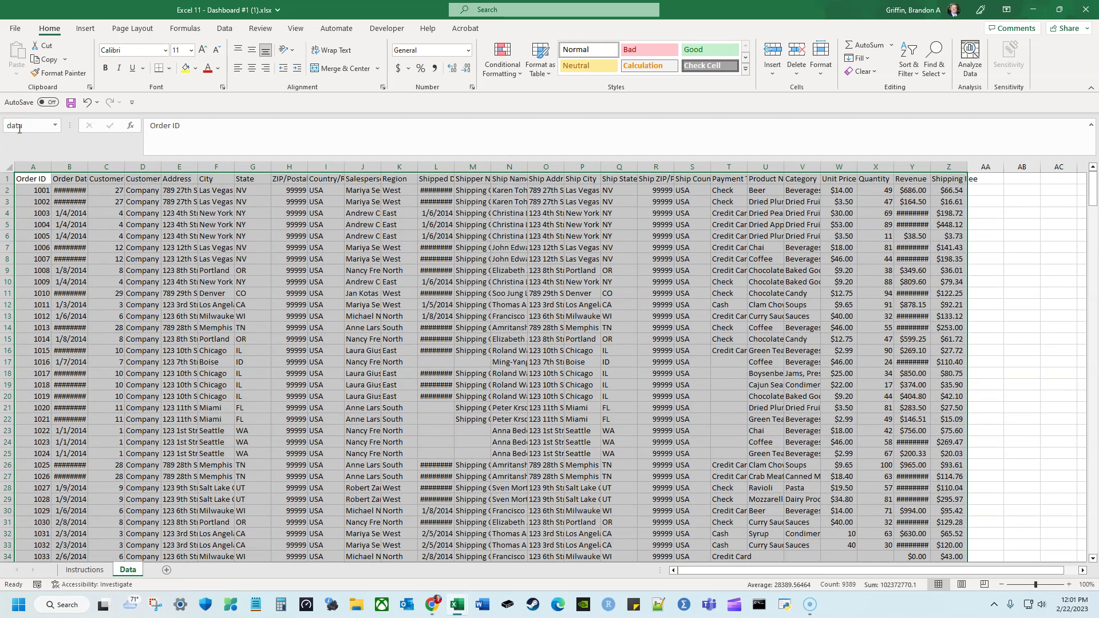
Reselect the full table to check its range name, and review the data entry in the Name Manager
click(35, 180)
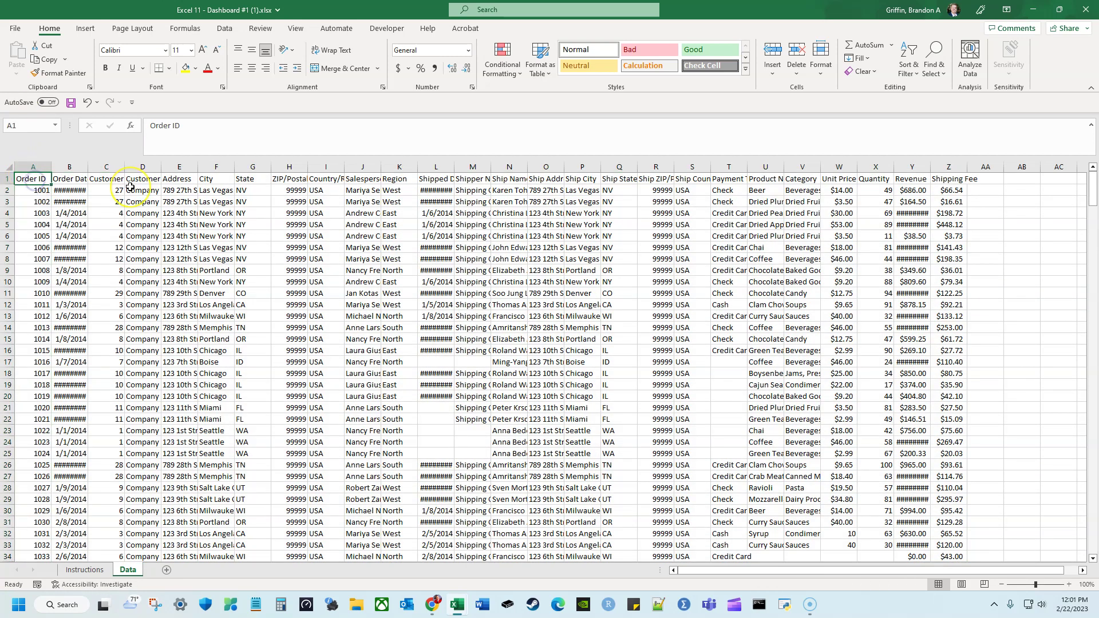
key(ctrl+shift+Right)
key(ctrl+shift+Down)
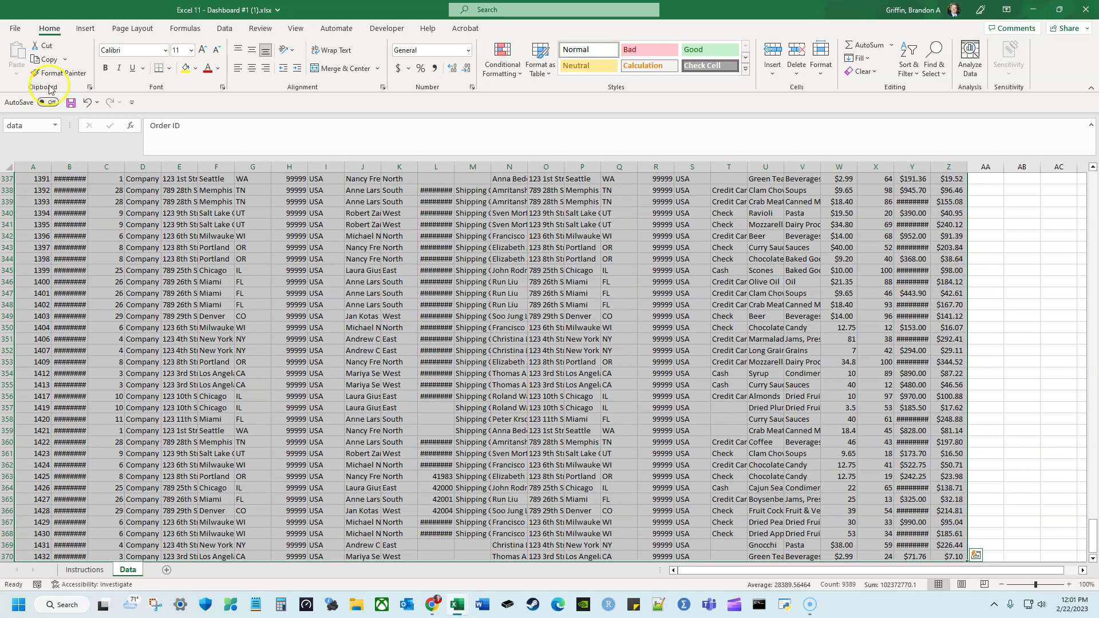
drag(79, 213, 98, 213)
click(186, 28)
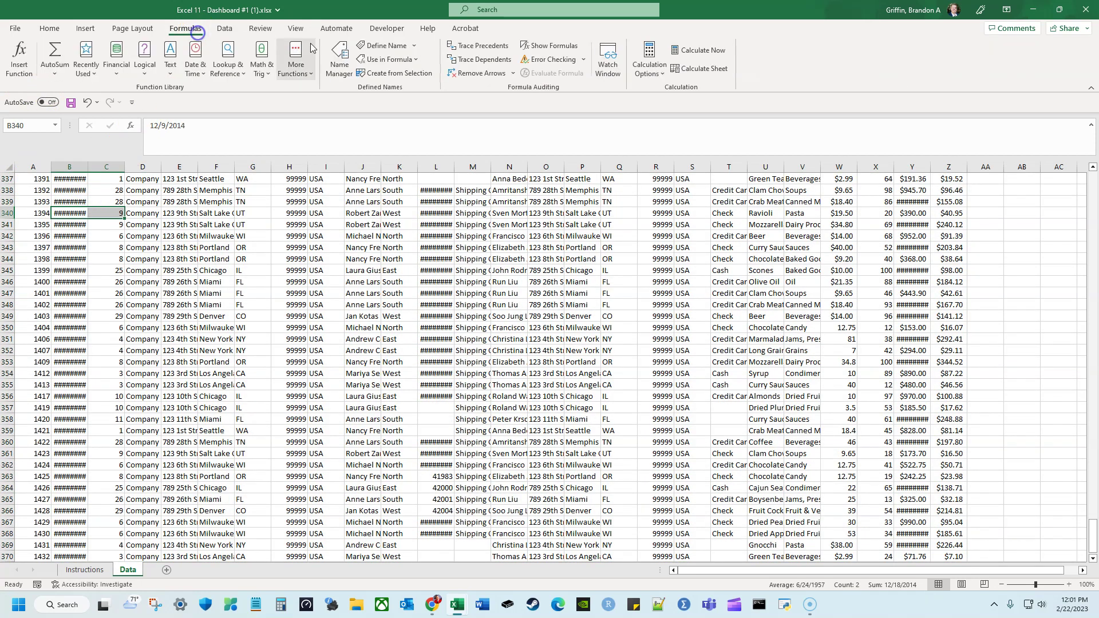
click(340, 57)
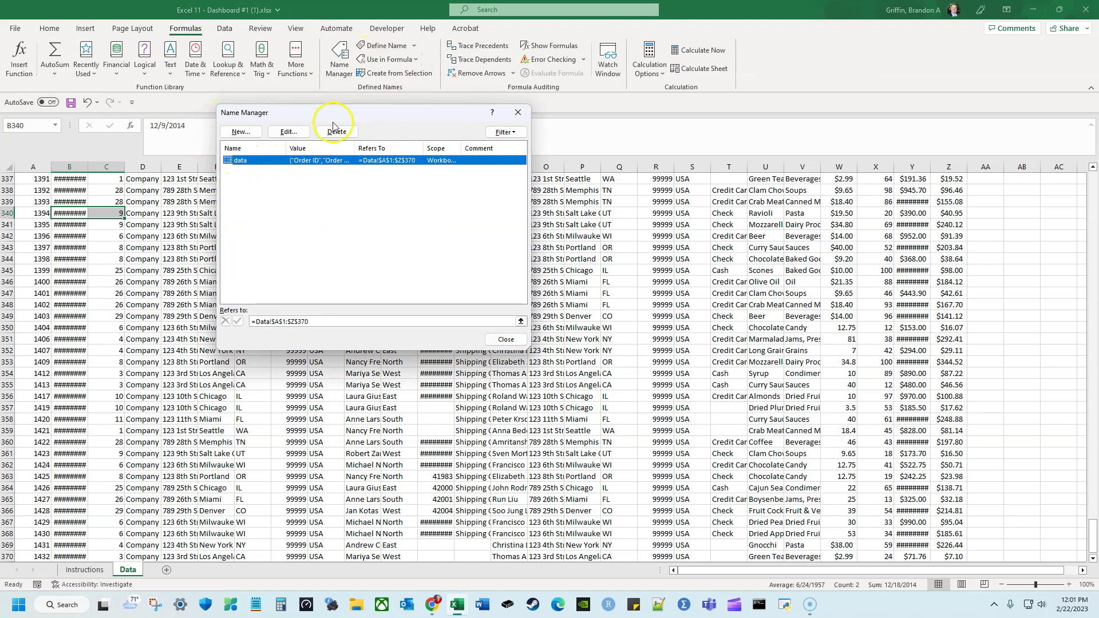
click(518, 112)
Enter the test formula =data in cell AE37, in the empty columns beyond the table
click(742, 239)
scroll(743, 243, up, 20)
key(Right)
key(Right)
key(Right)
key(Right)
key(Right)
key(Right)
key(Right)
key(Right)
key(Right)
key(Right)
key(Right)
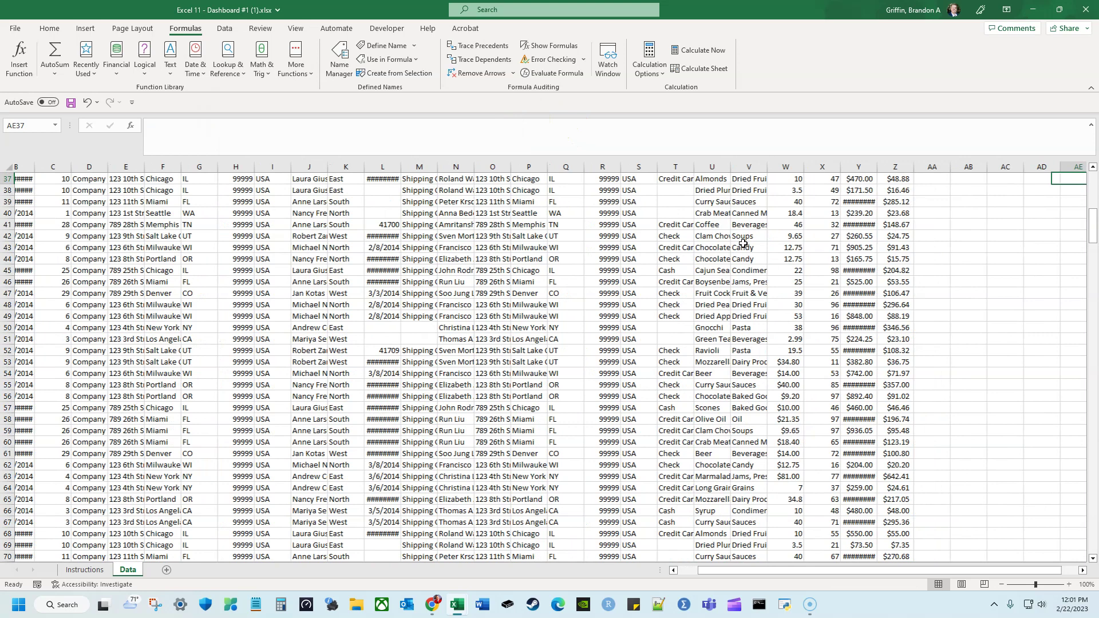
key(Left)
text(=data)
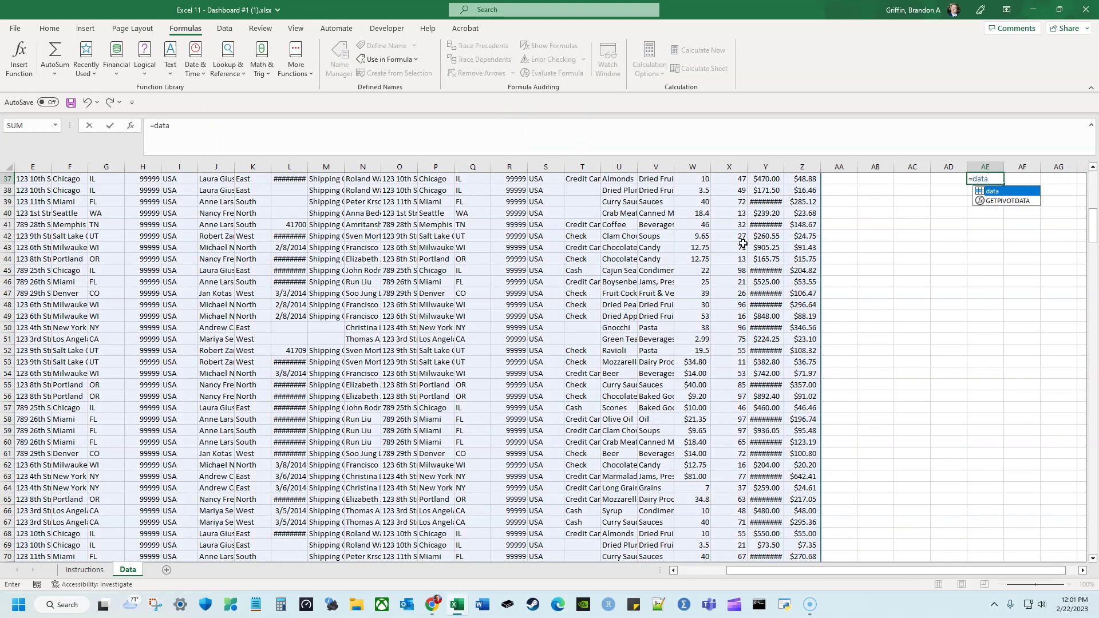
key(Return)
Examine the spilled output of the =data formula across all its columns in row 37
key(Up)
key(Right)
key(Right)
key(Right)
key(Right)
key(Right)
key(Right)
key(Right)
key(Right)
key(Right)
key(Right)
key(Right)
key(Right)
key(Right)
key(Right)
key(Right)
key(Right)
key(Right)
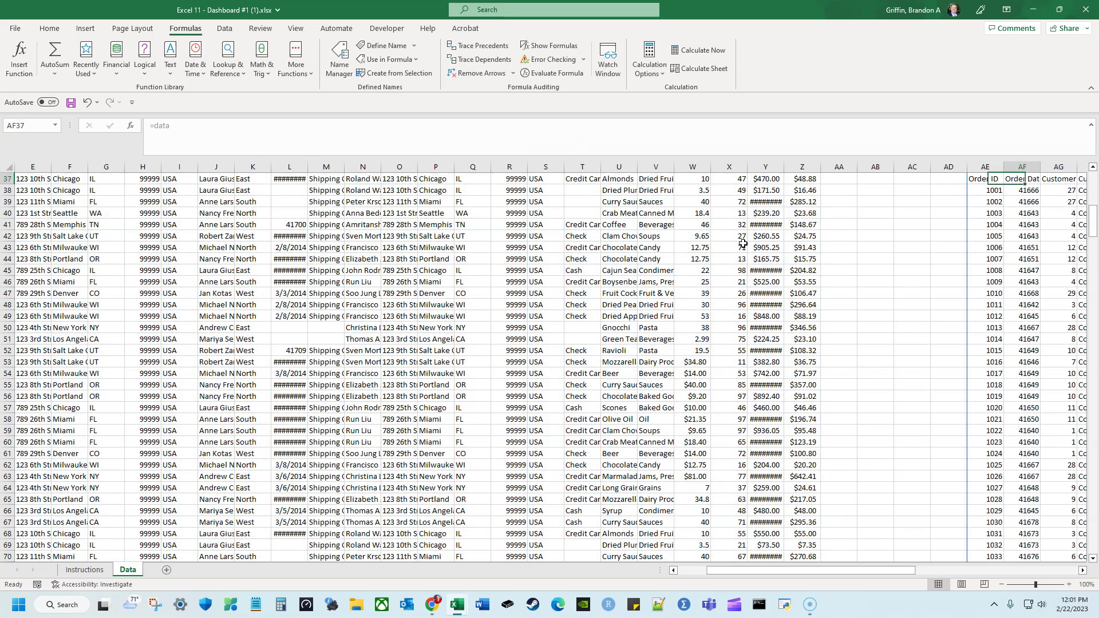
key(Right)
key(Right)
key(Right)
key(Right)
key(Right)
key(Right)
key(Right)
key(Right)
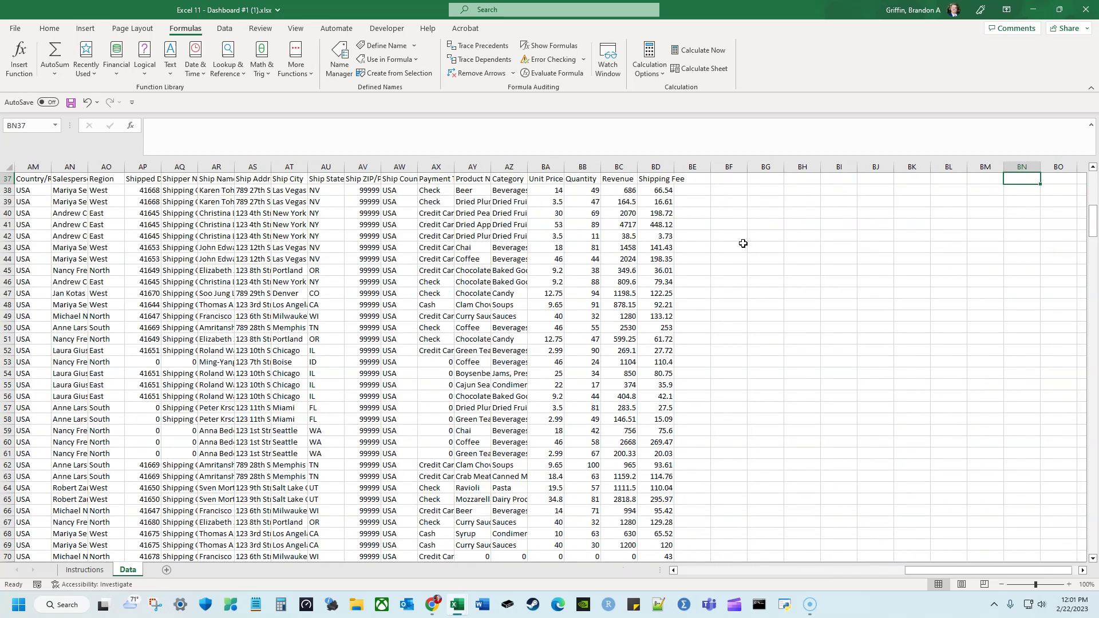
Remove the =data test formula and return to the first column of row 37
key(ctrl+Left)
key(ctrl+Left)
key(ctrl+Left)
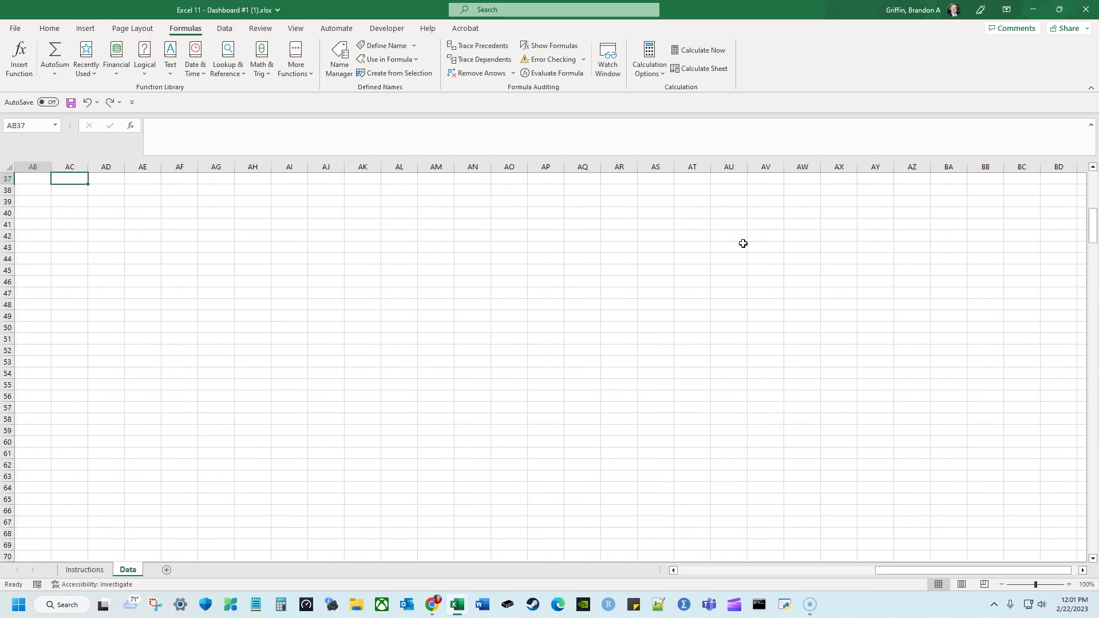
key(ctrl+Left)
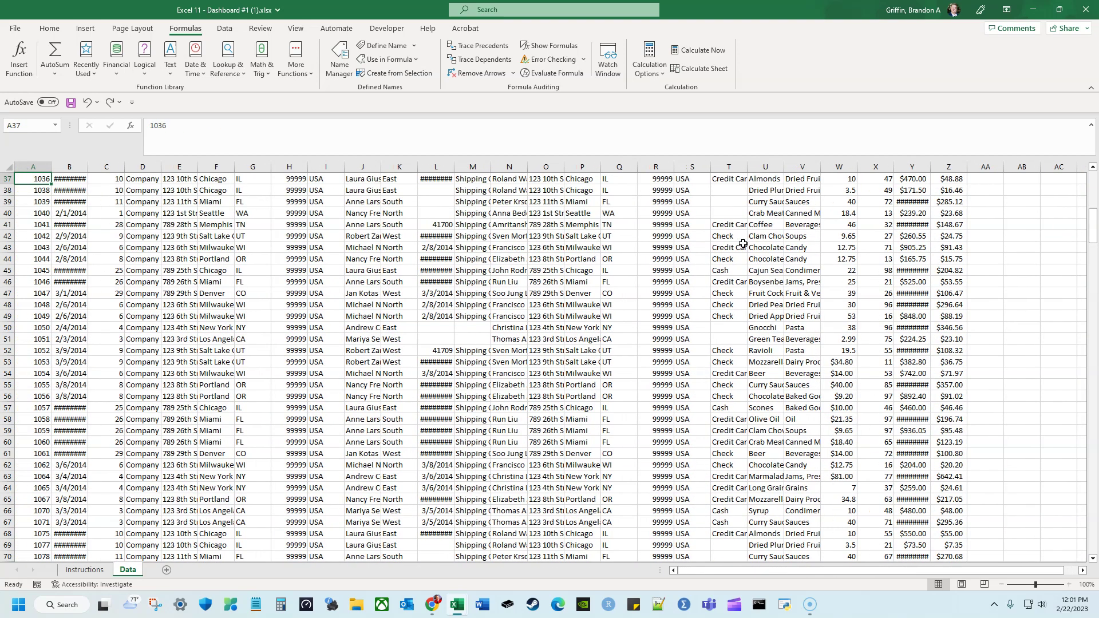
Add a new worksheet after the Data sheet and name it 2014 Sales Trend
key(ctrl+Up)
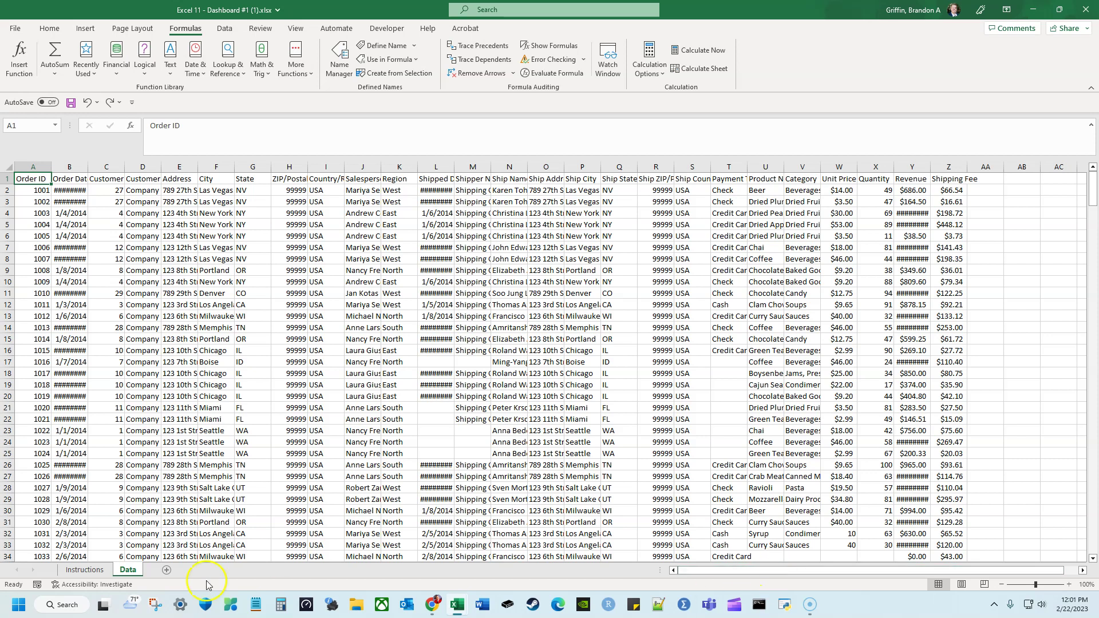
click(84, 569)
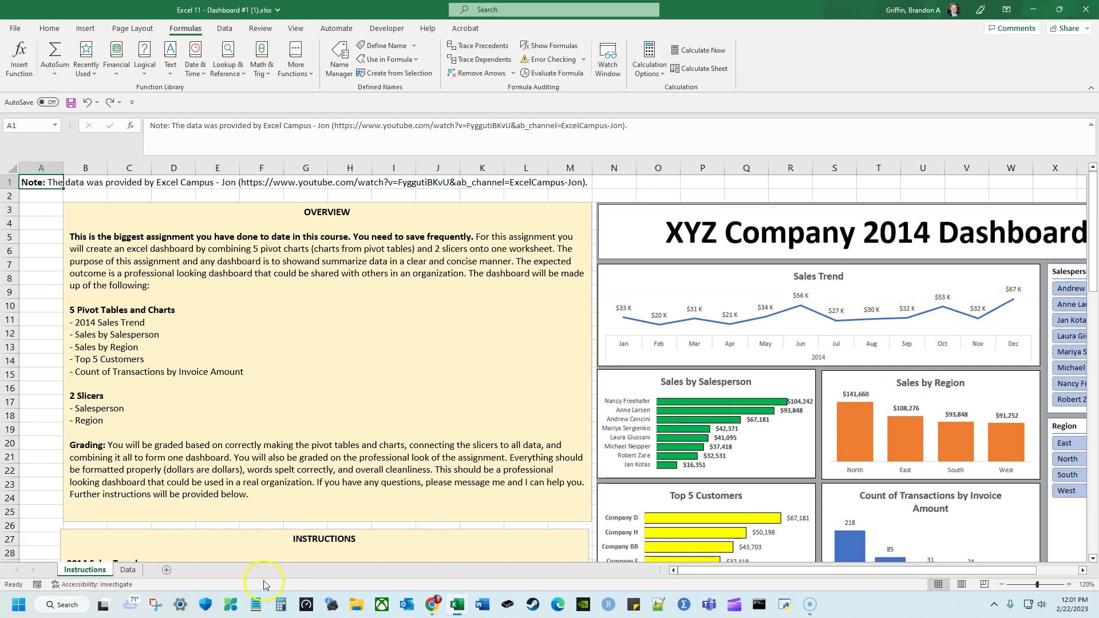
click(165, 571)
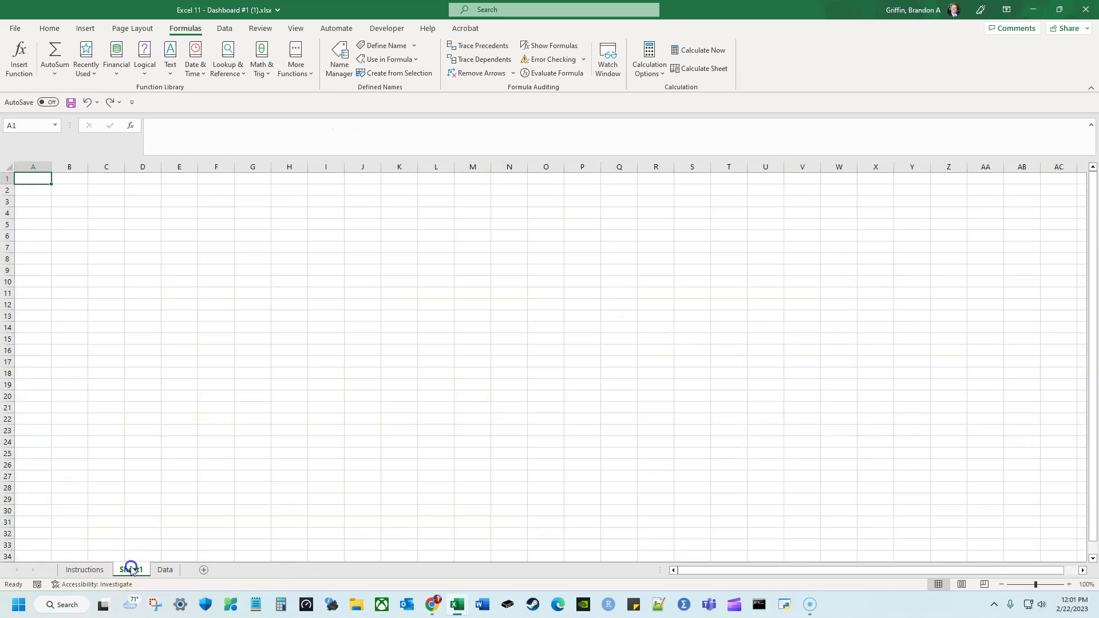
drag(181, 571, 182, 570)
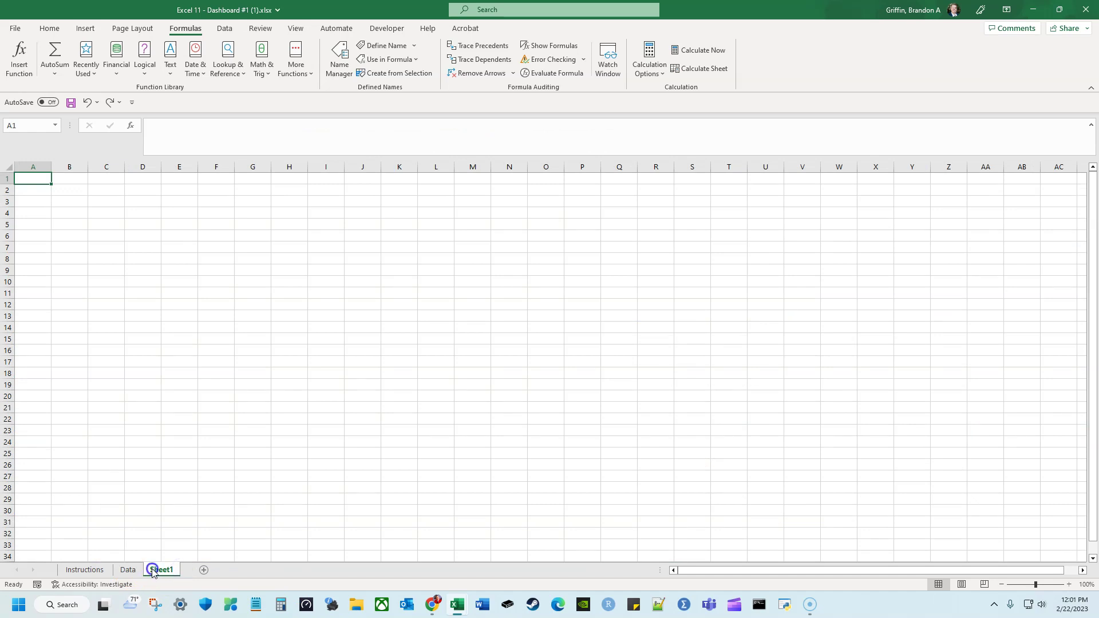
double_click(152, 570)
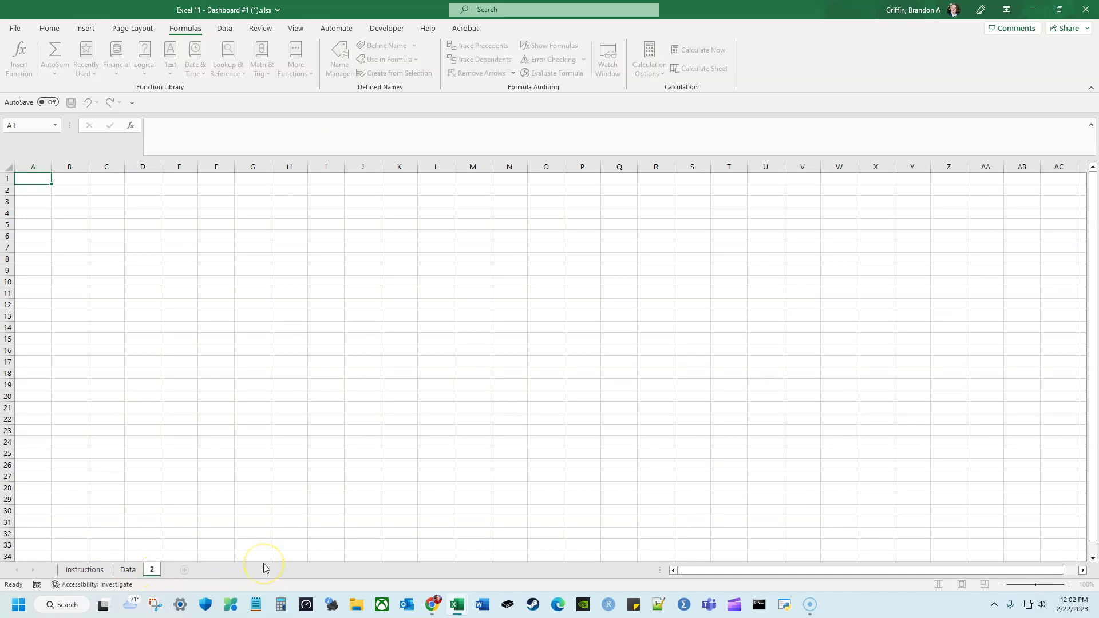
text(2014 Sales Trend)
key(Return)
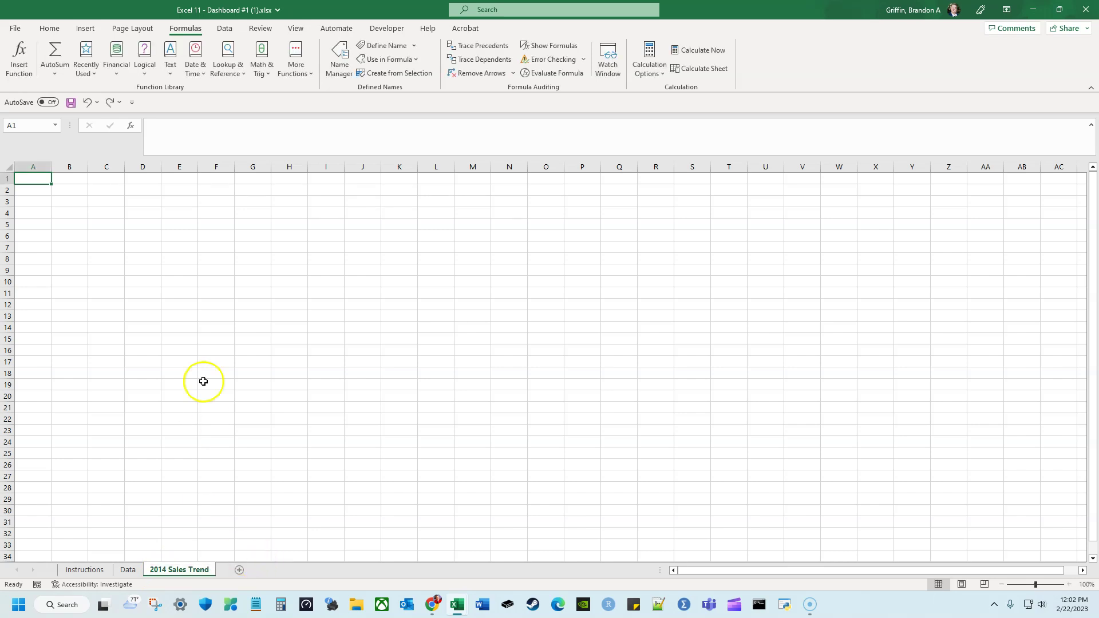
click(86, 28)
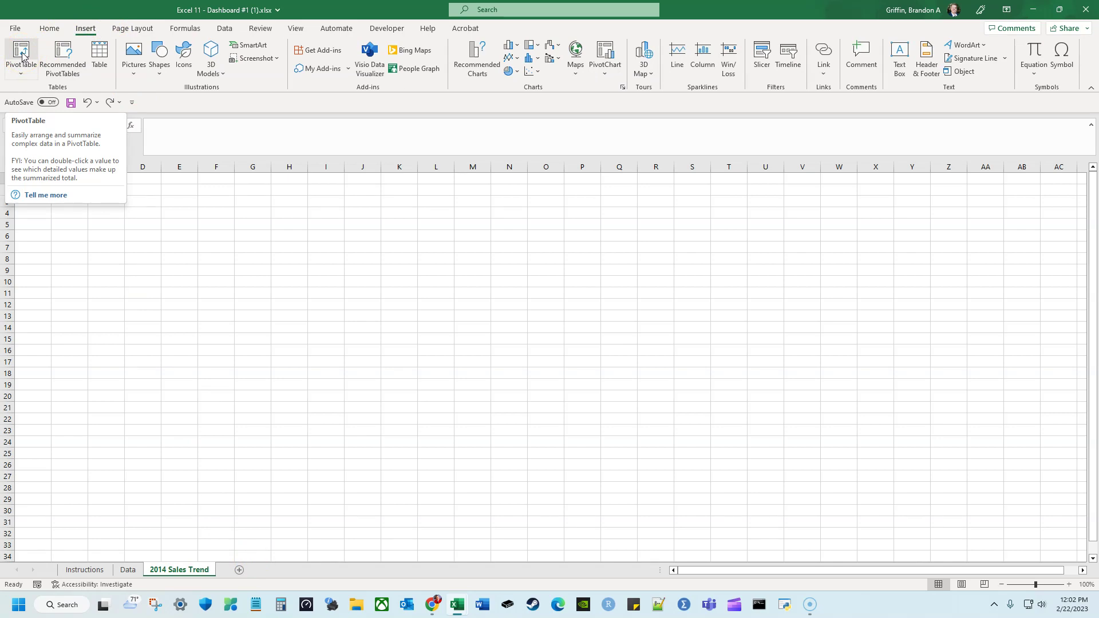
click(21, 55)
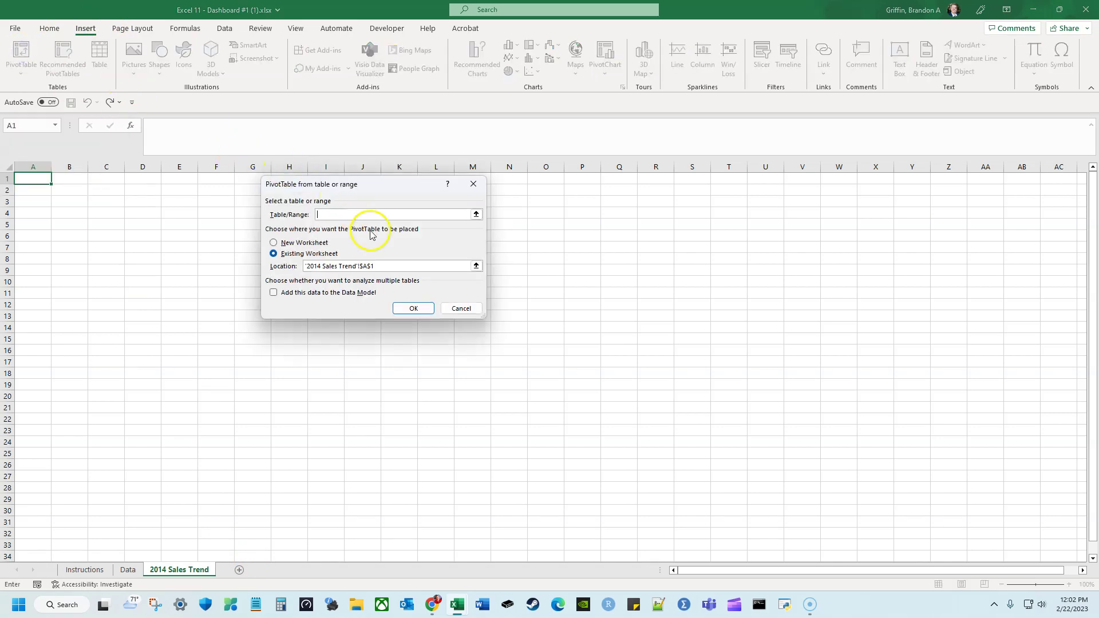
click(128, 570)
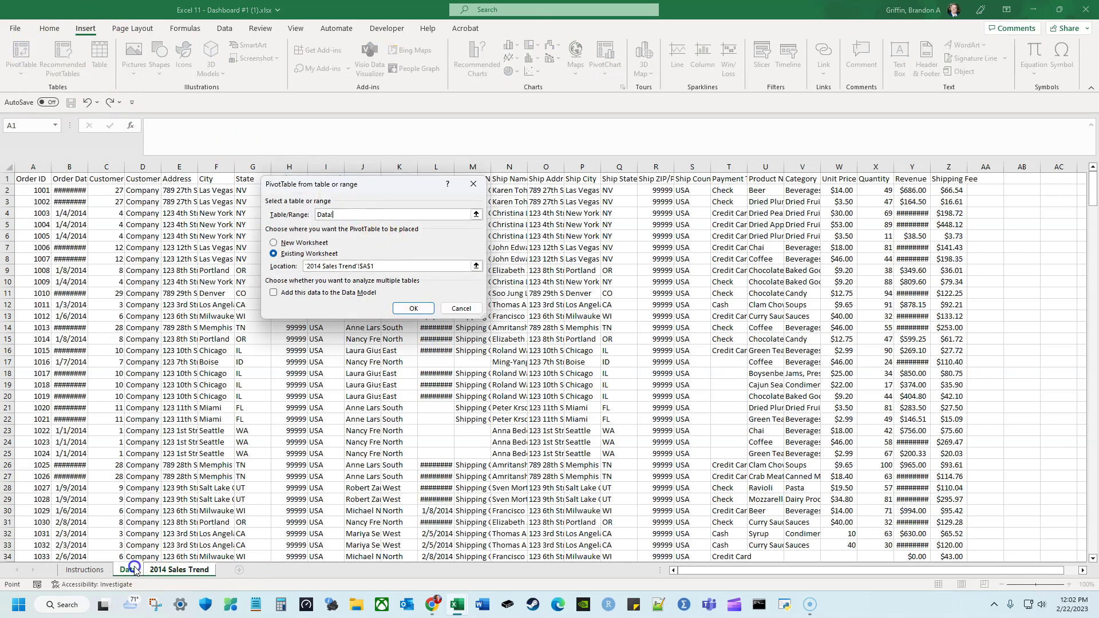
click(32, 178)
key(BackSpace)
key(BackSpace)
key(BackSpace)
key(BackSpace)
key(BackSpace)
key(BackSpace)
key(BackSpace)
key(BackSpace)
key(BackSpace)
text(data)
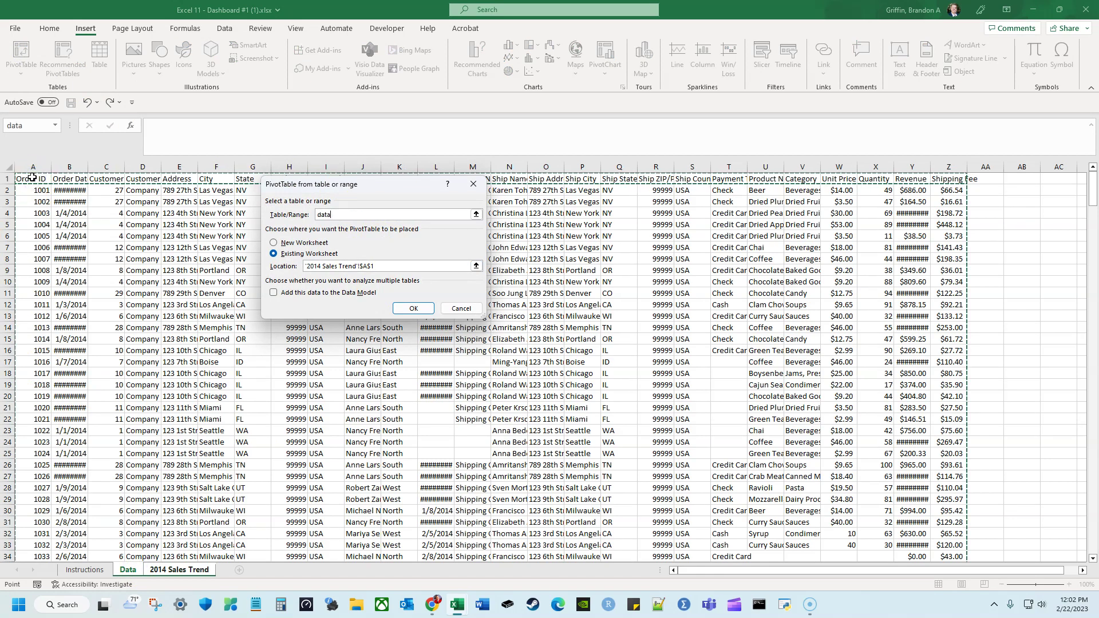
click(462, 309)
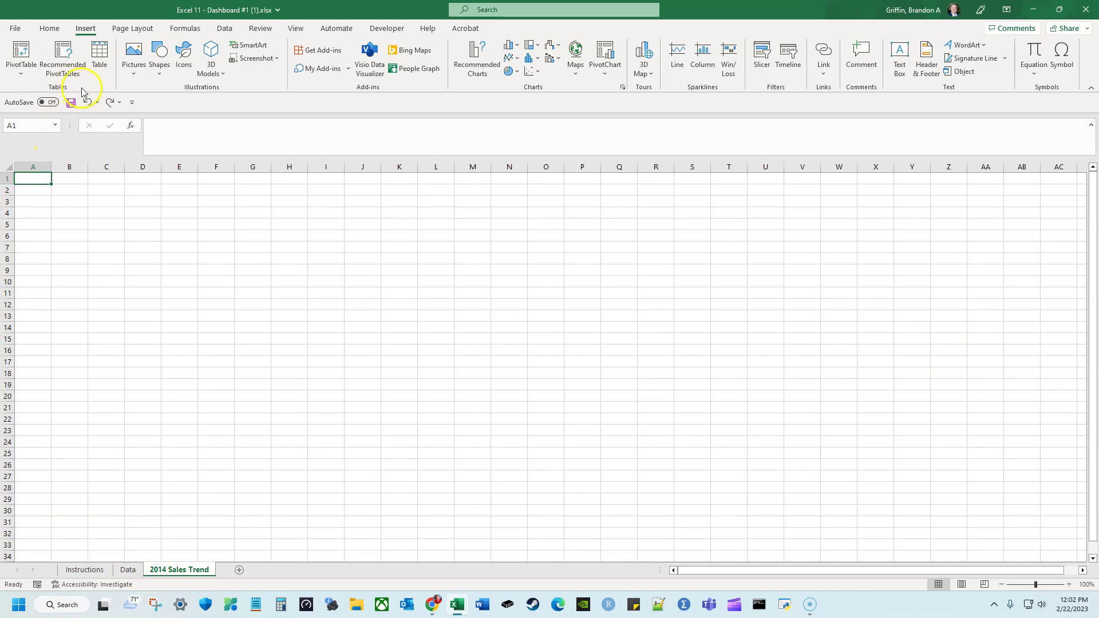
Insert a PivotTable based on the named range data into the existing 2014 Sales Trend sheet at cell A1
click(17, 51)
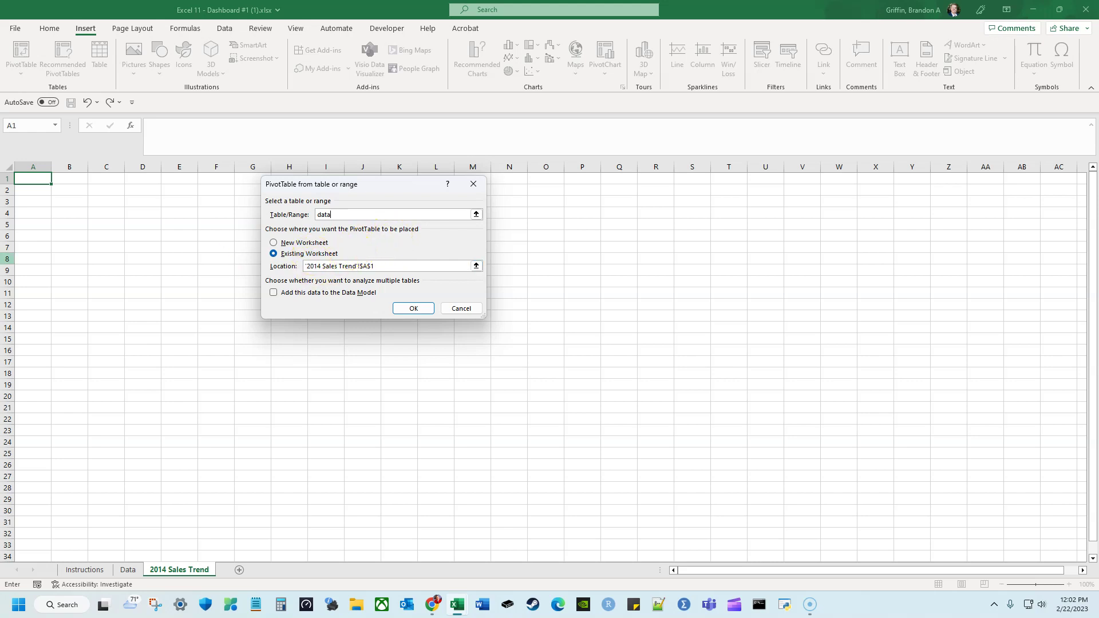
click(413, 309)
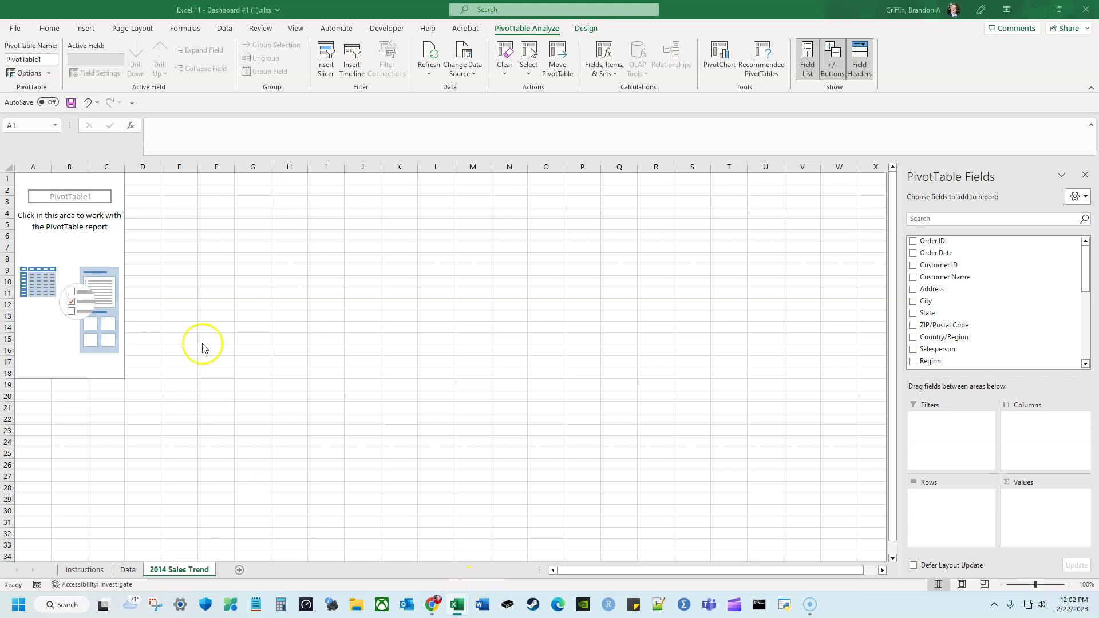
click(74, 233)
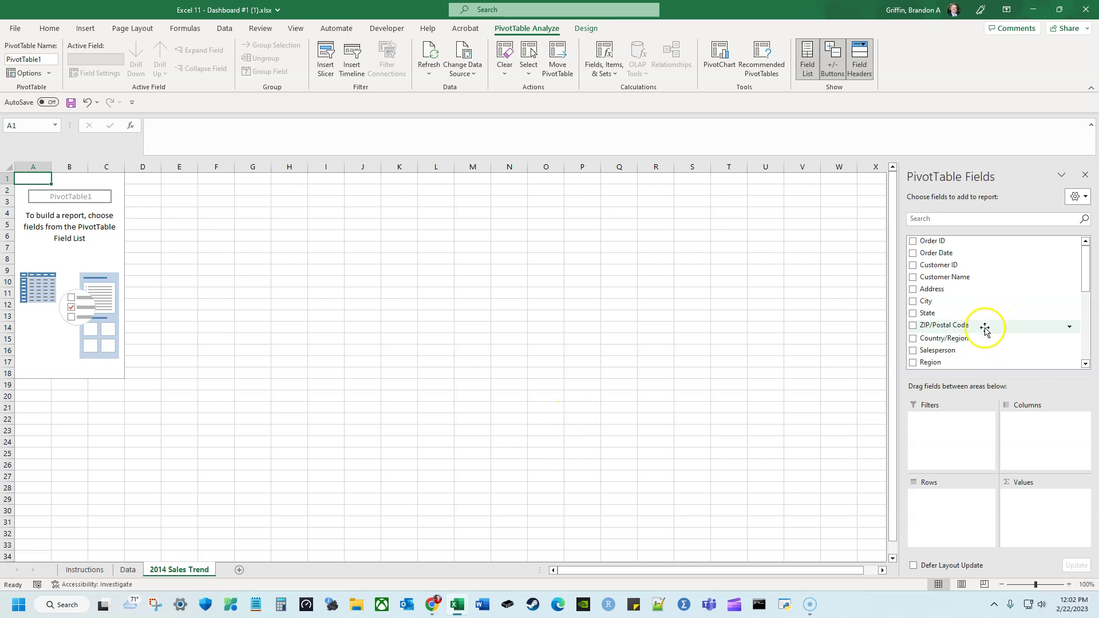
Build the PivotTable with Order Date as rows and Revenue as summed values
scroll(993, 332, down, 5)
scroll(979, 329, up, 4)
scroll(976, 330, up, 2)
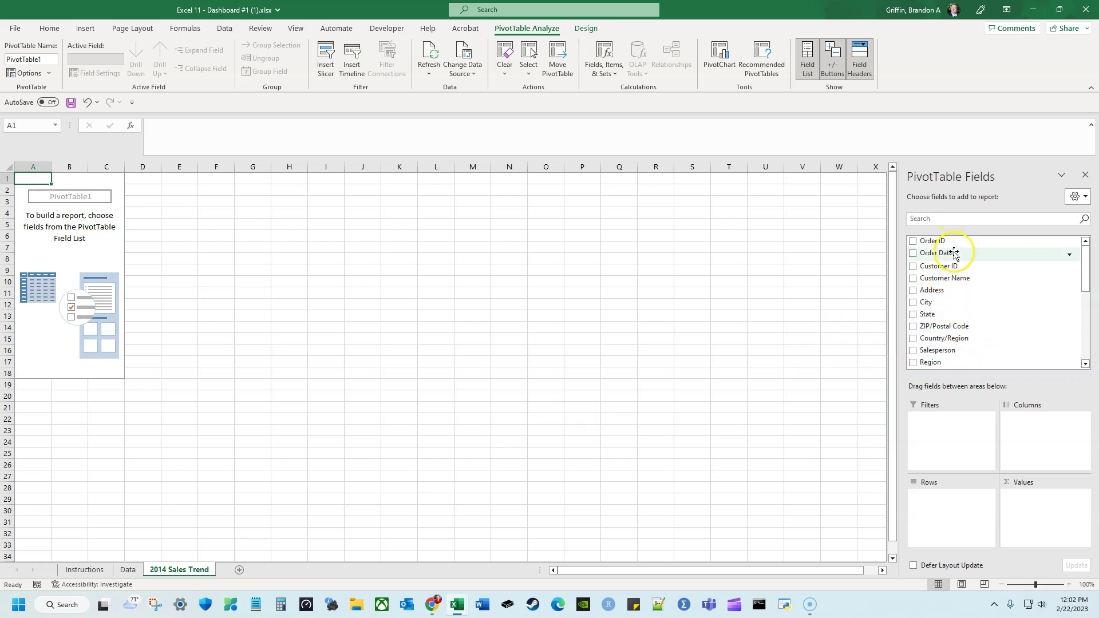
drag(954, 253, 956, 518)
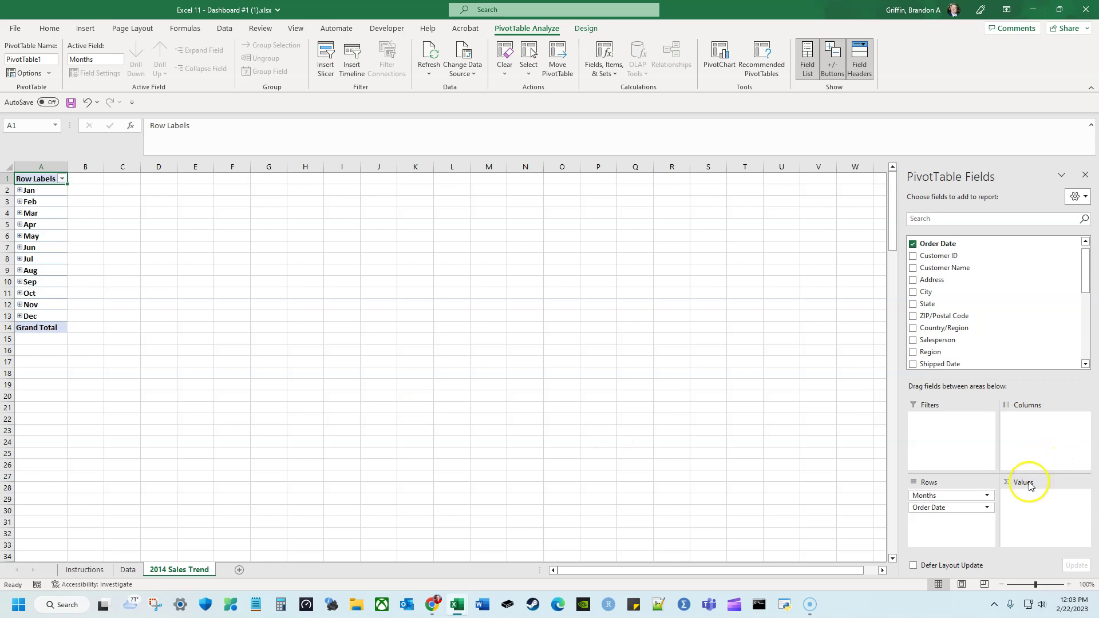
scroll(944, 309, down, 5)
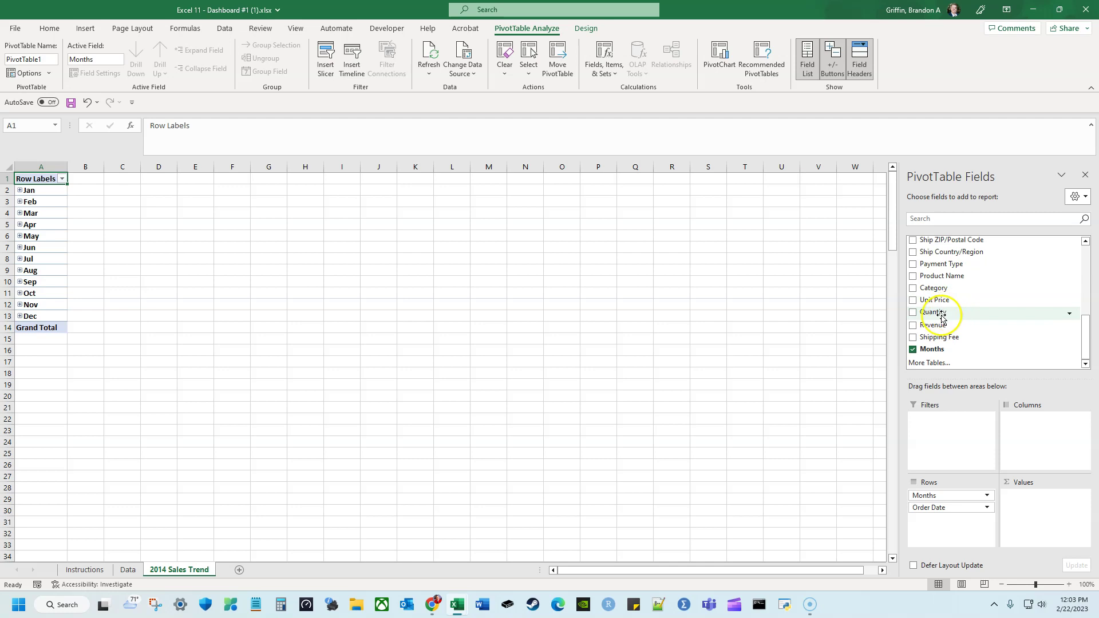
drag(951, 325, 1020, 509)
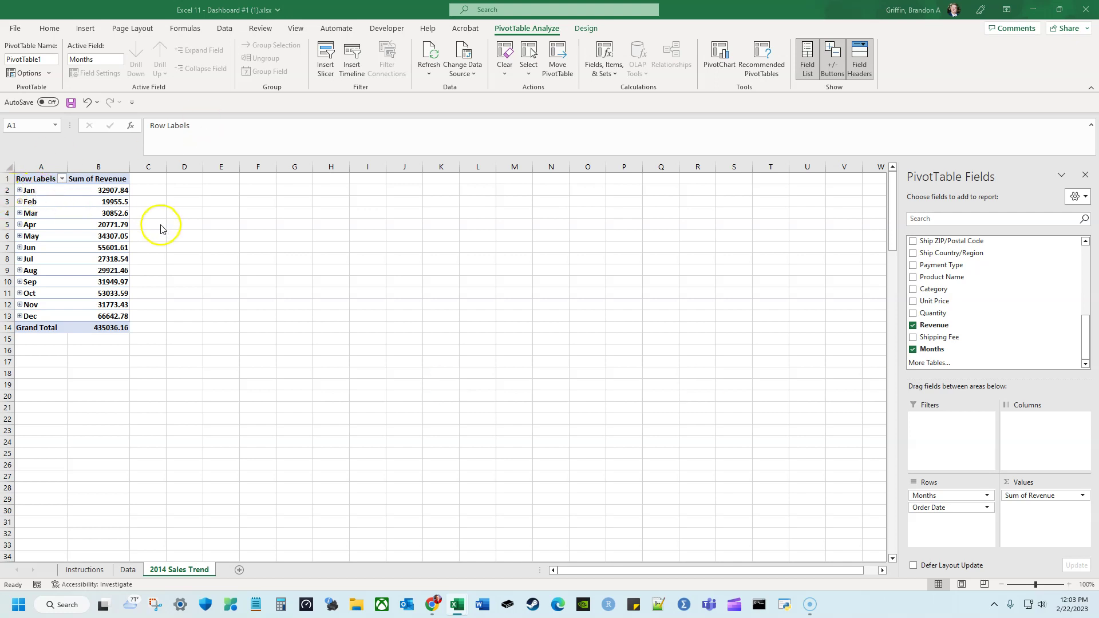
click(961, 500)
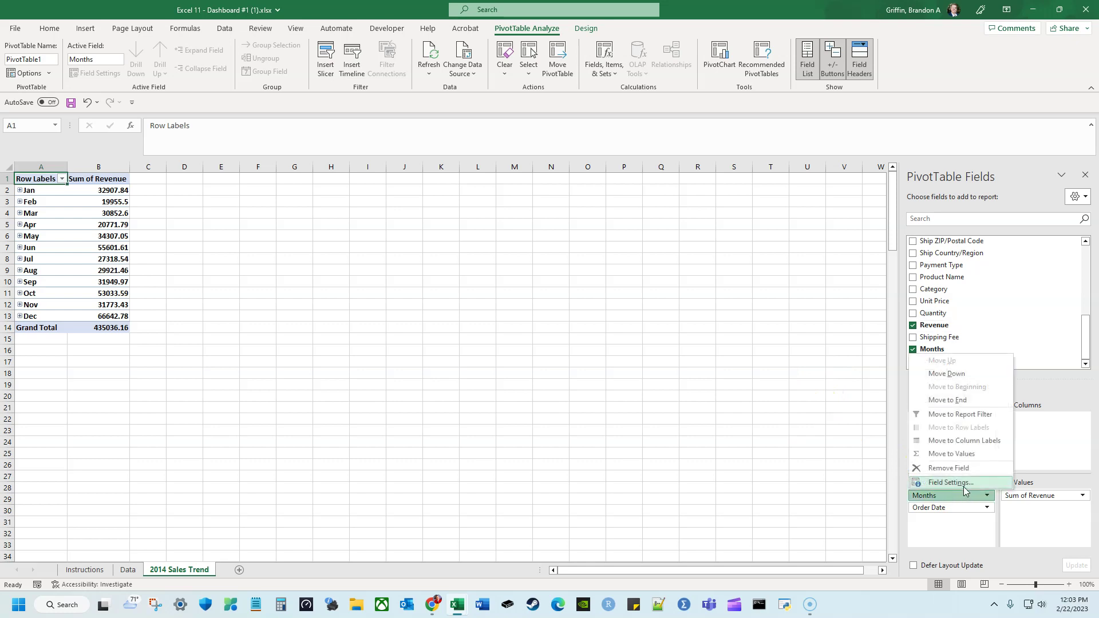
click(961, 499)
scroll(952, 320, up, 6)
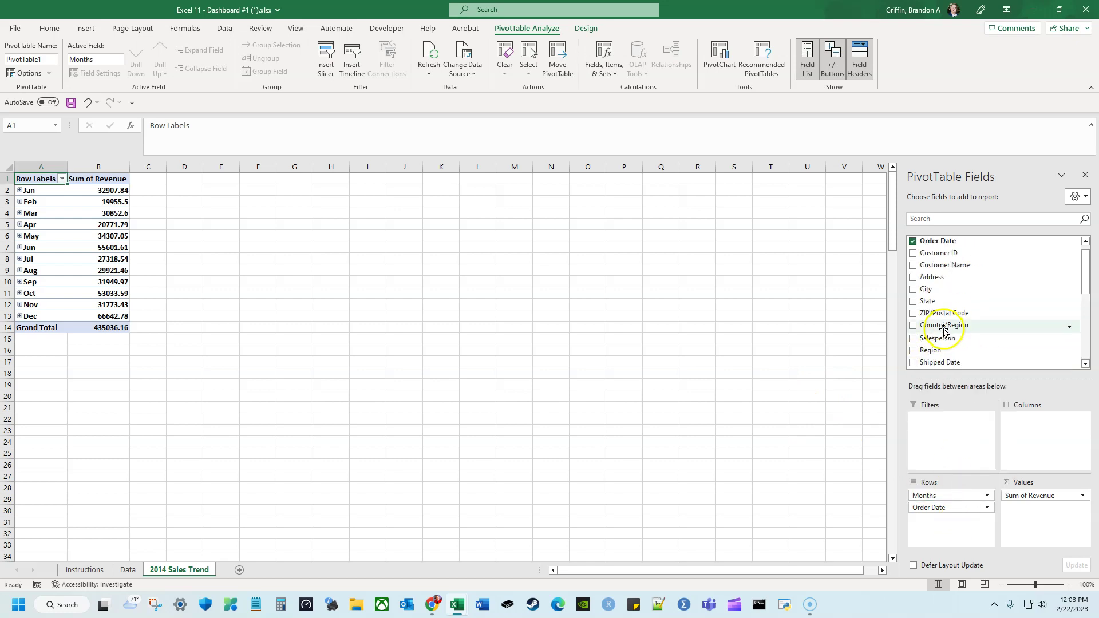
scroll(953, 297, down, 6)
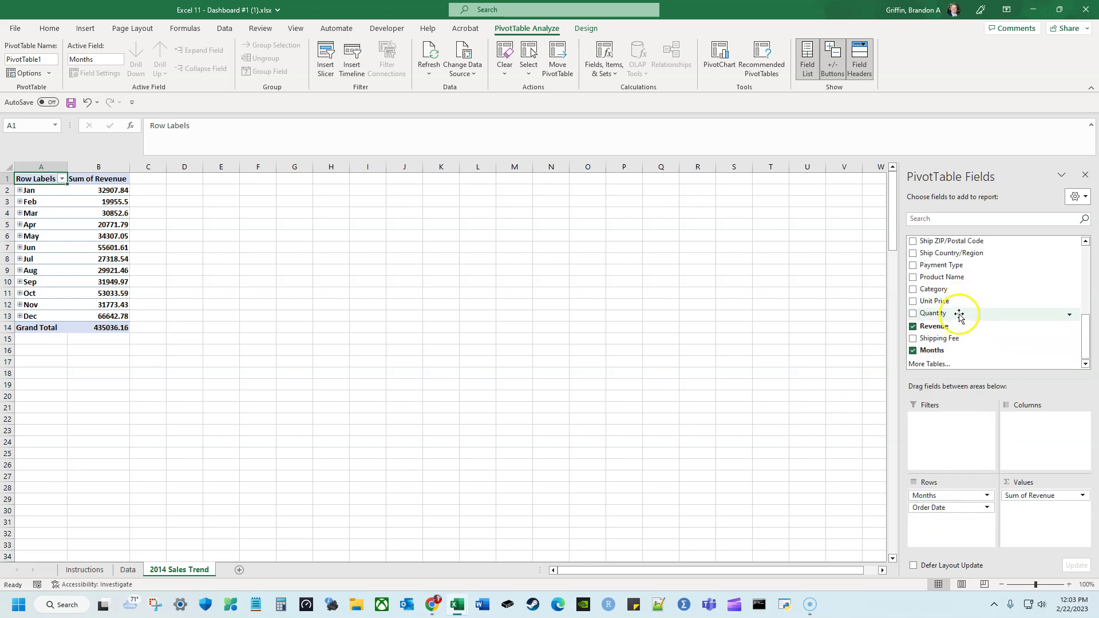
click(974, 496)
click(970, 485)
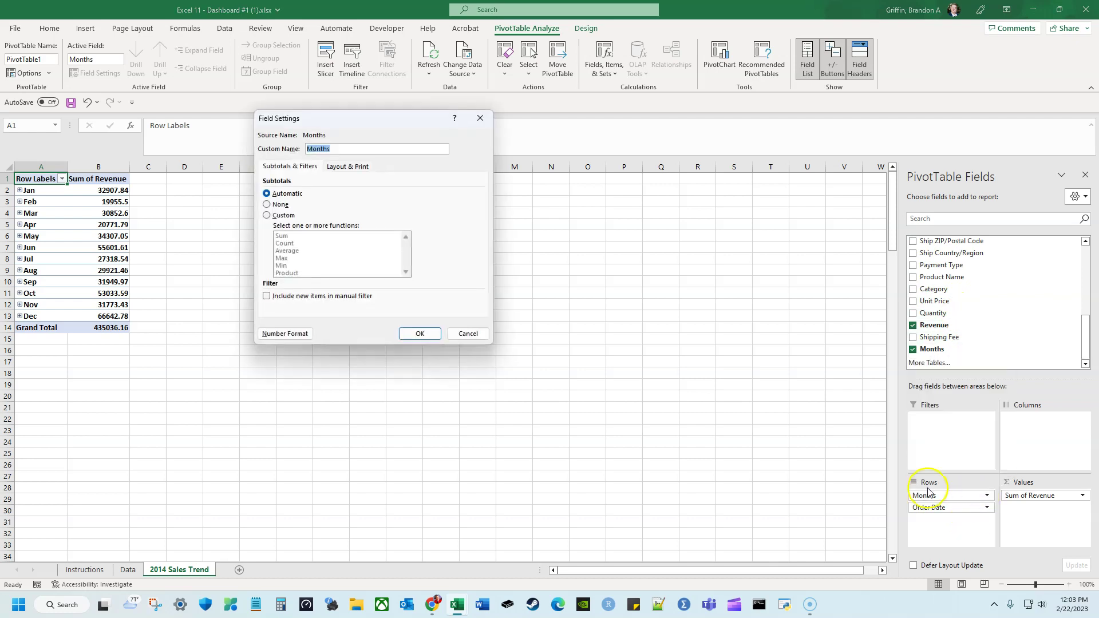
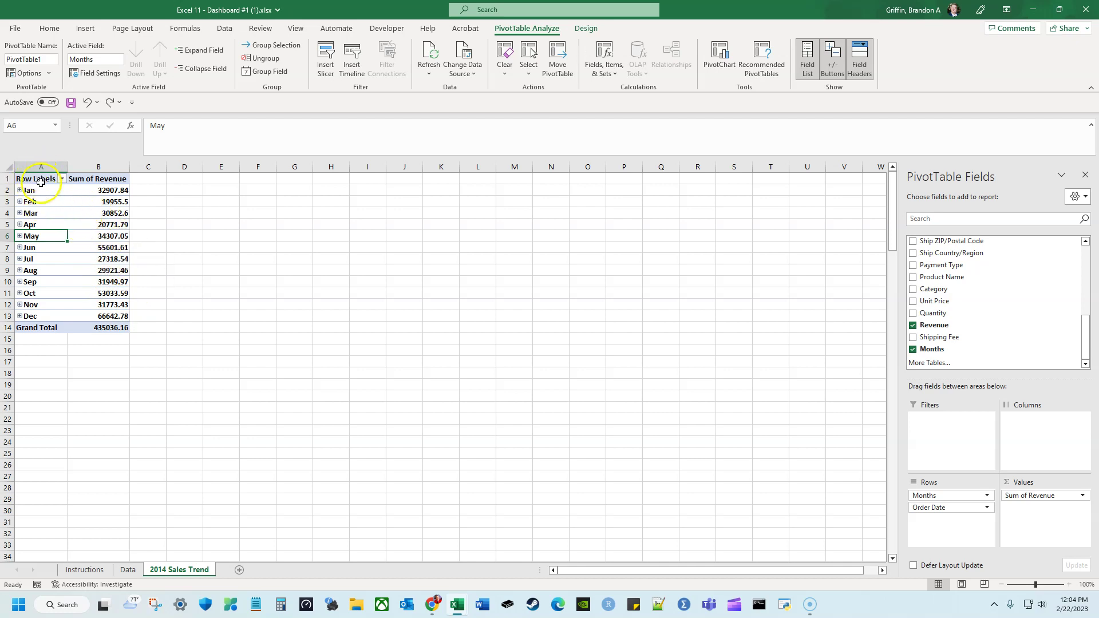
Group the PivotTable's order dates by Months and Years only, without Days
click(289, 47)
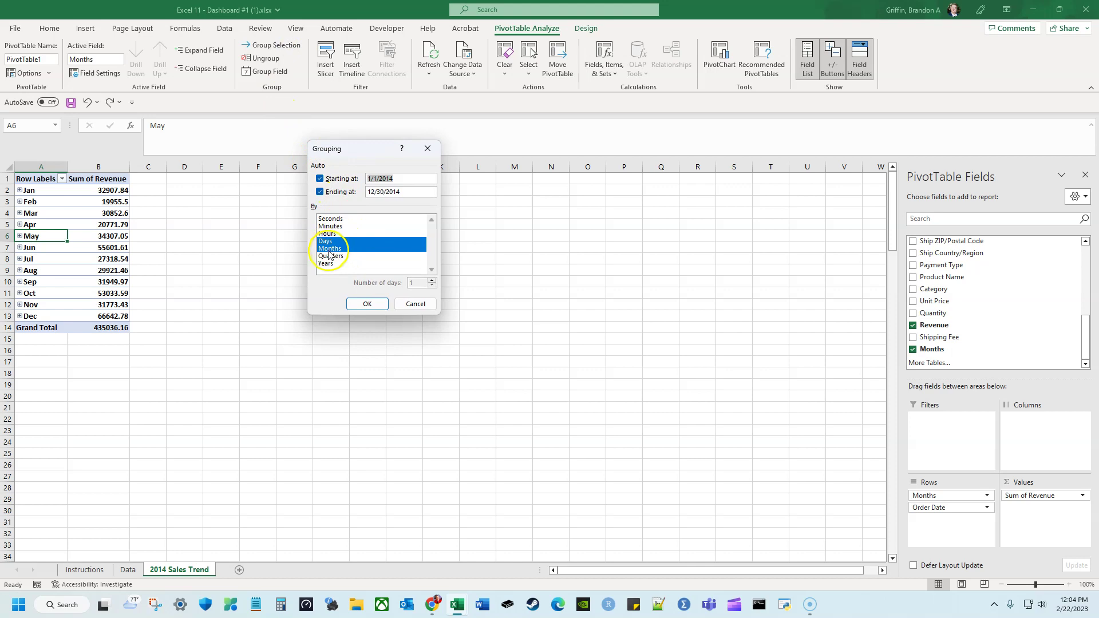
click(332, 241)
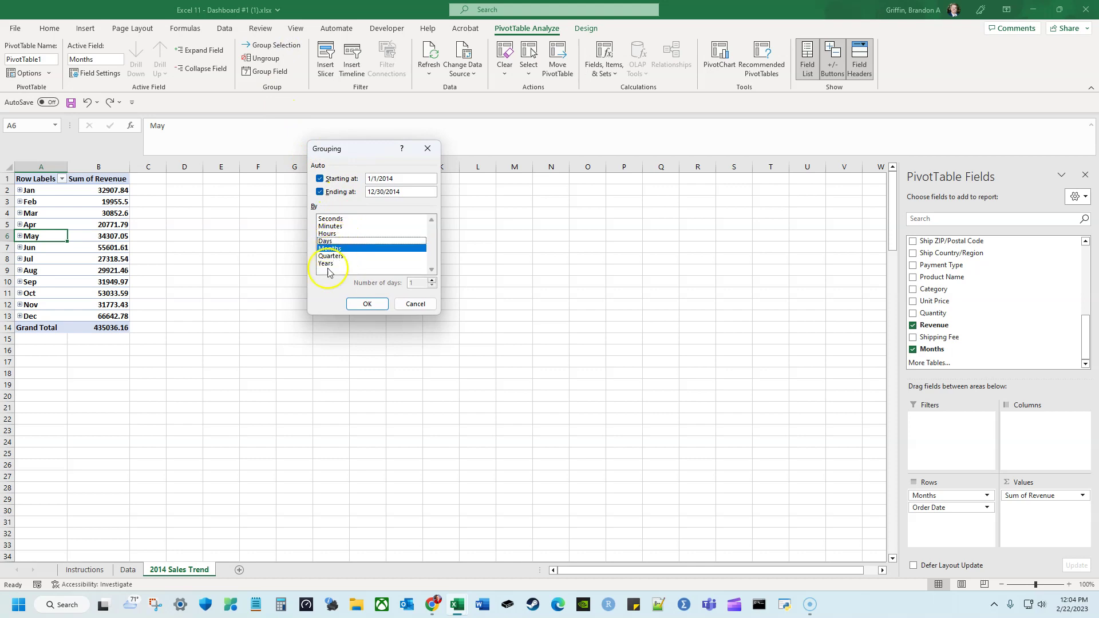
click(327, 263)
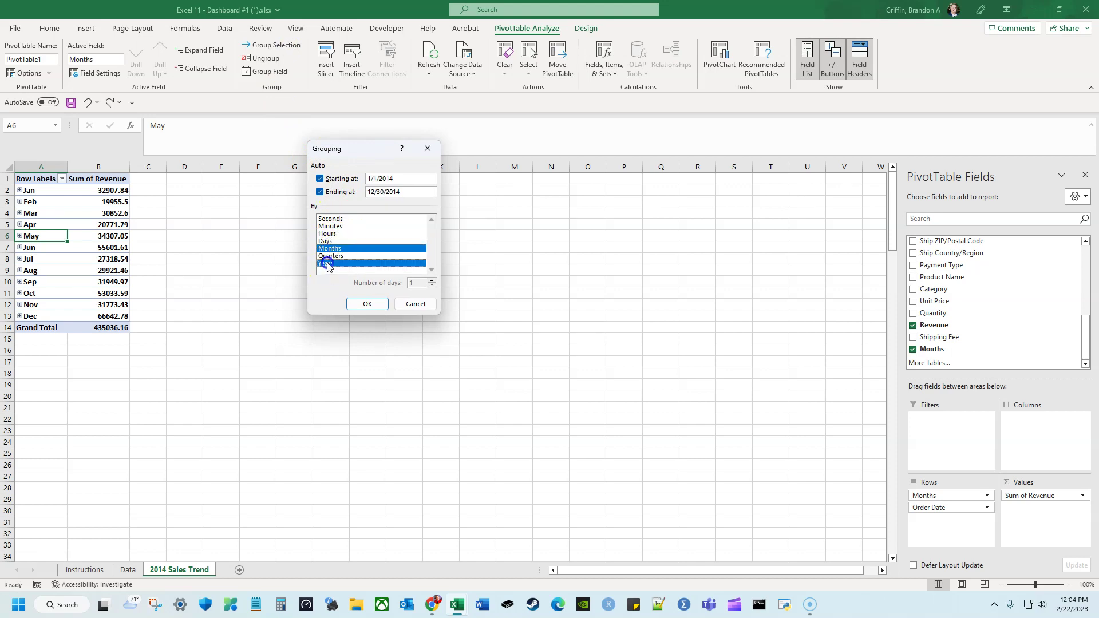
click(358, 303)
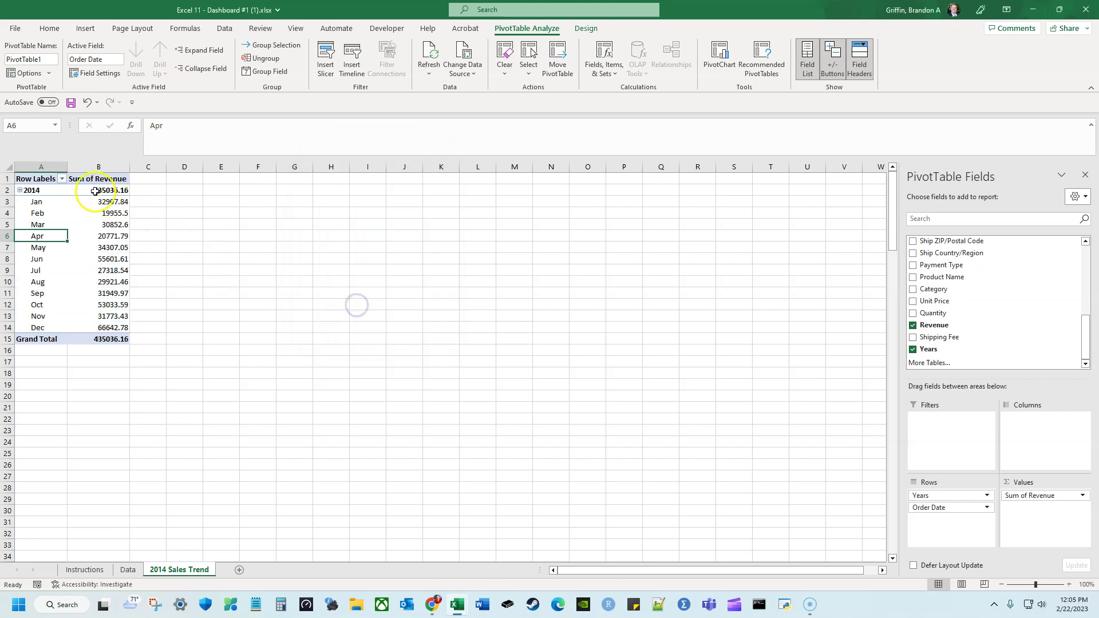
click(45, 191)
drag(38, 202, 57, 316)
key(alt+shift+Right)
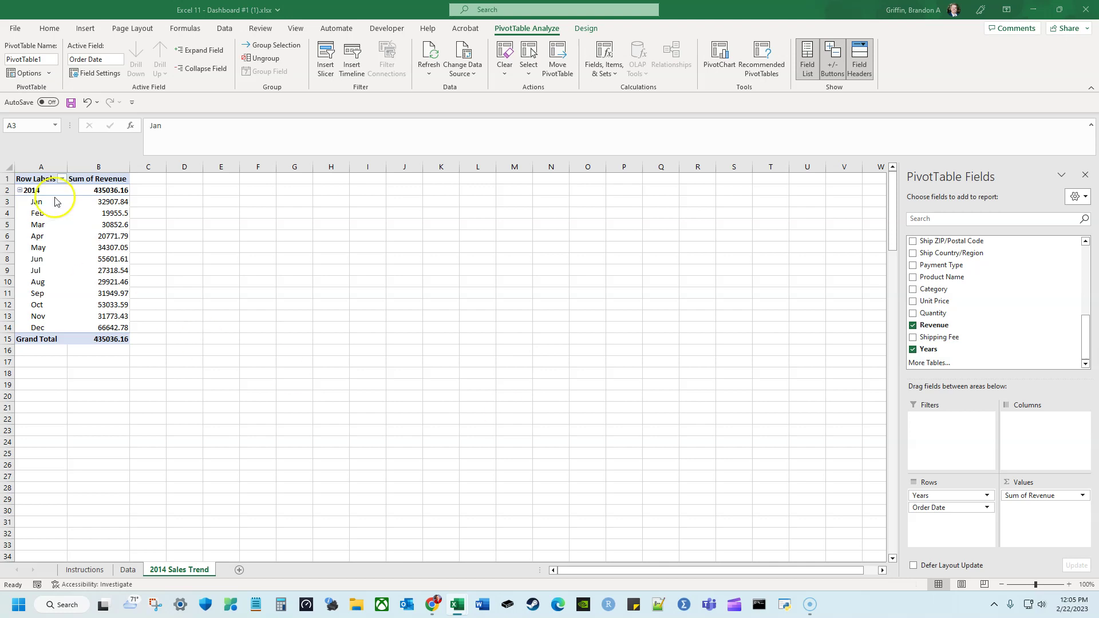
drag(53, 192, 70, 188)
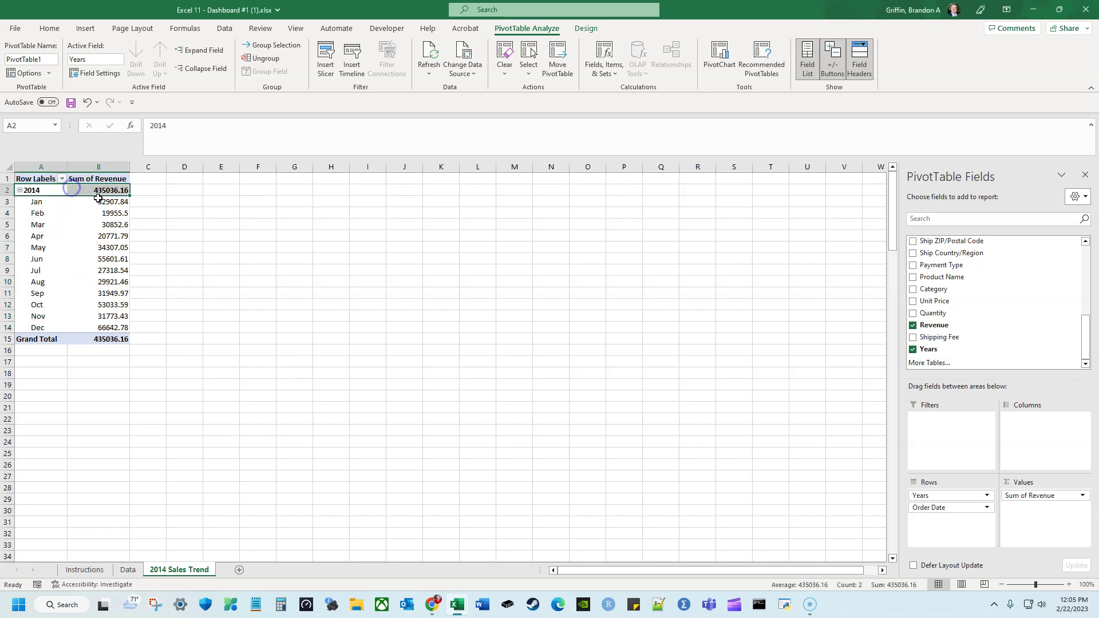
click(94, 187)
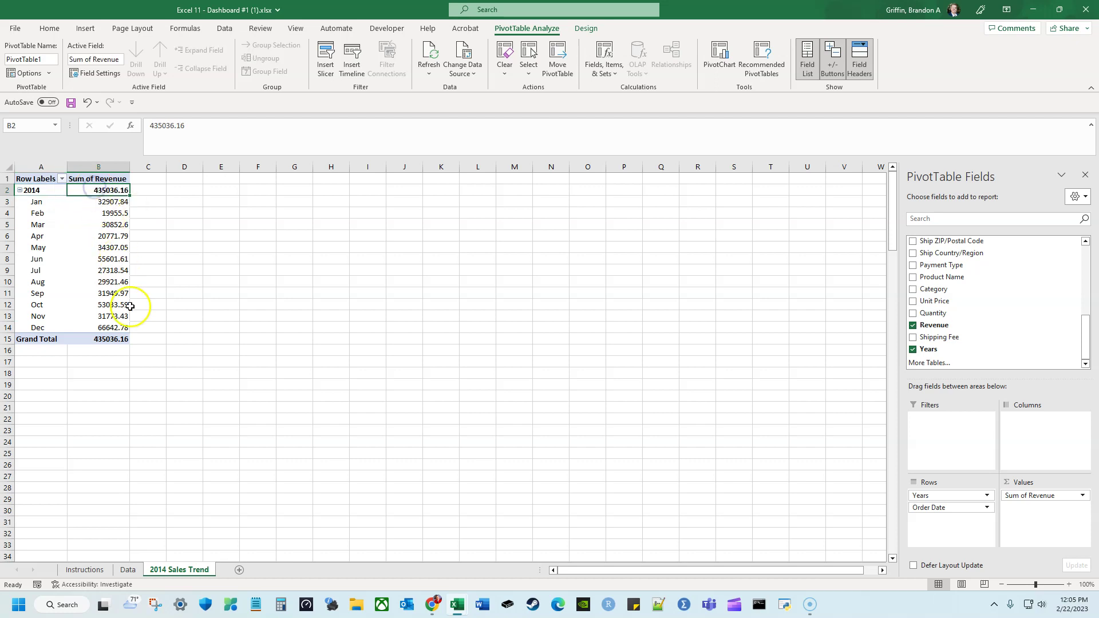
Format the revenue values in B2:B15, including the grand total, as Accounting dollar amounts with no decimals
drag(113, 339, 112, 190)
click(49, 28)
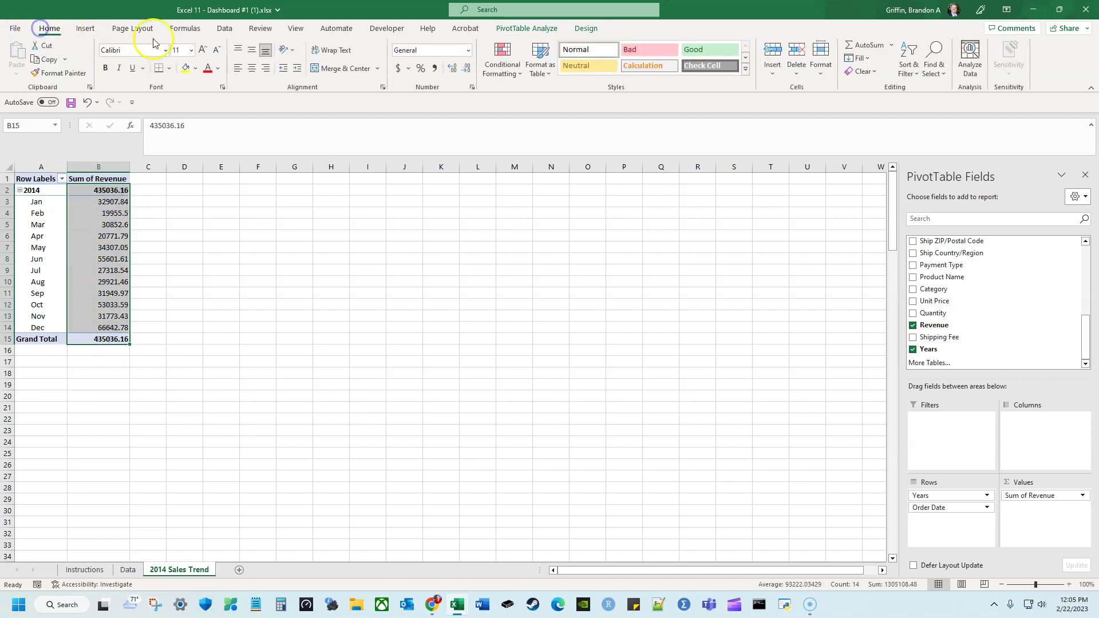
click(399, 69)
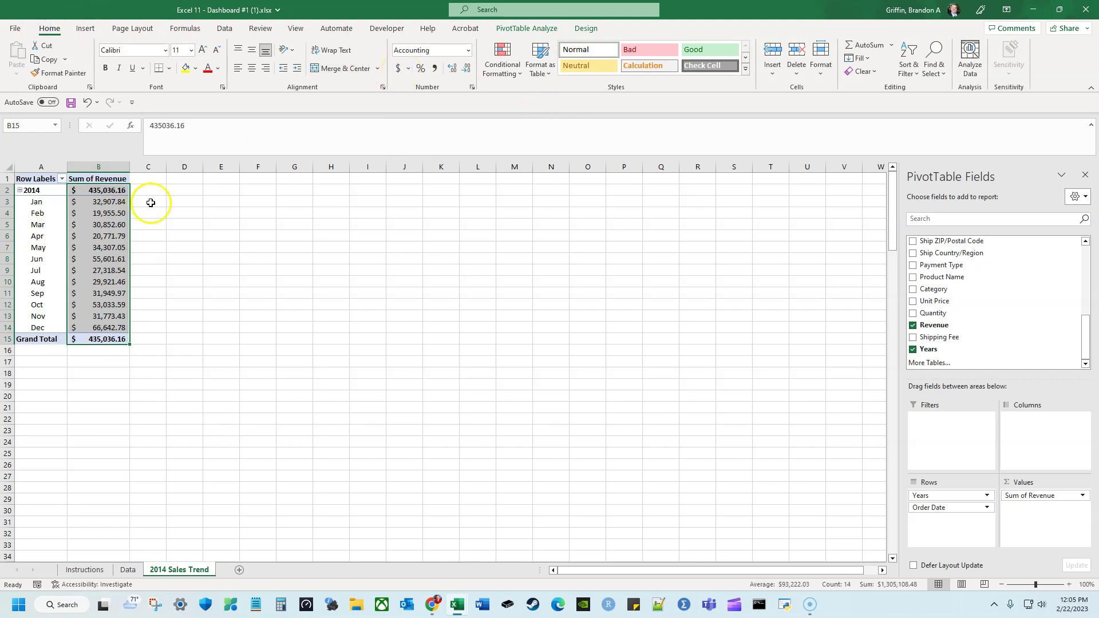
click(467, 70)
click(467, 70)
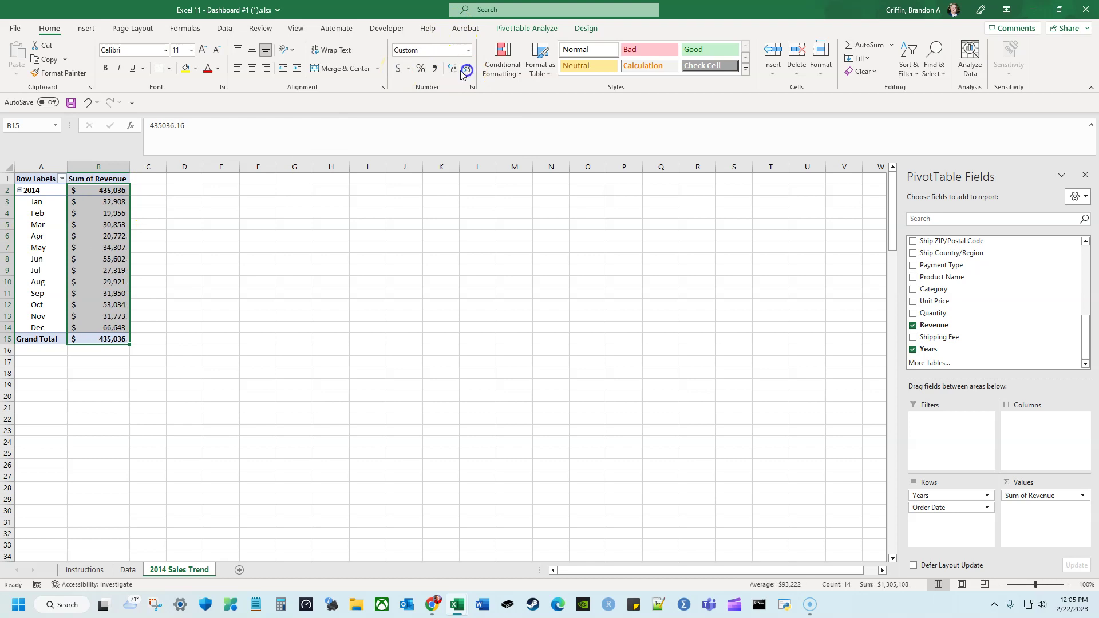
click(151, 225)
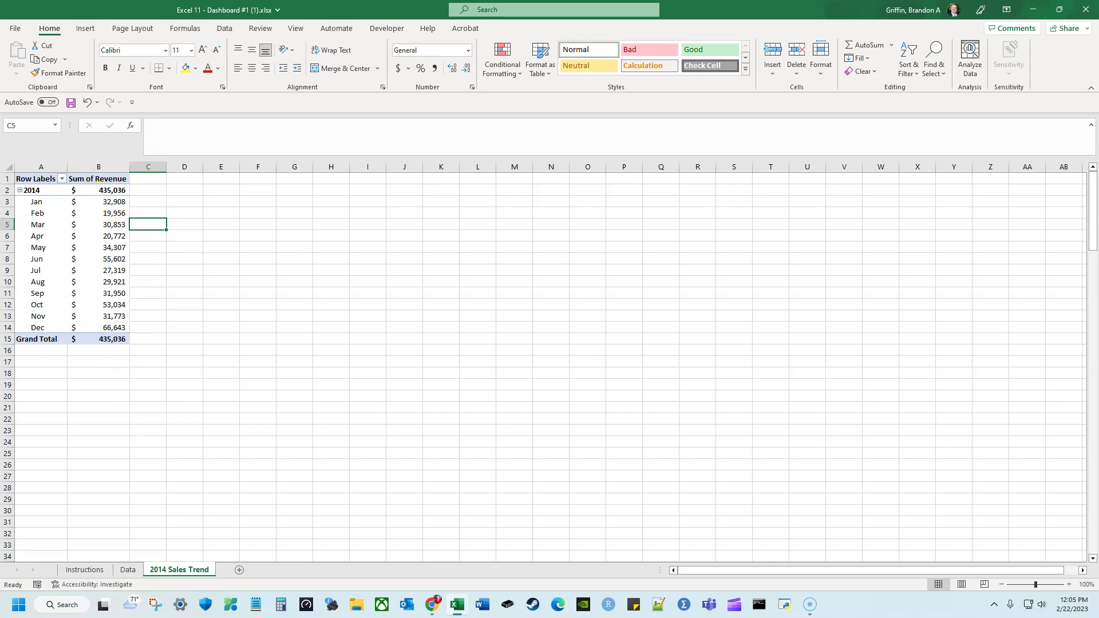
click(99, 236)
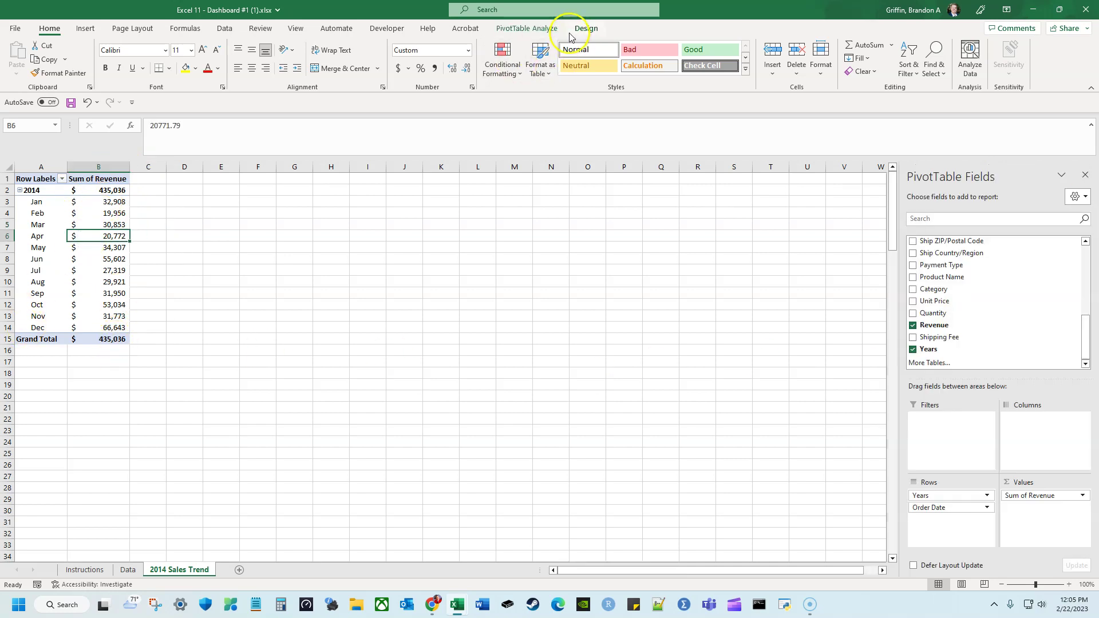
Insert a Line PivotChart of the monthly revenue and move it closer to the PivotTable
click(530, 29)
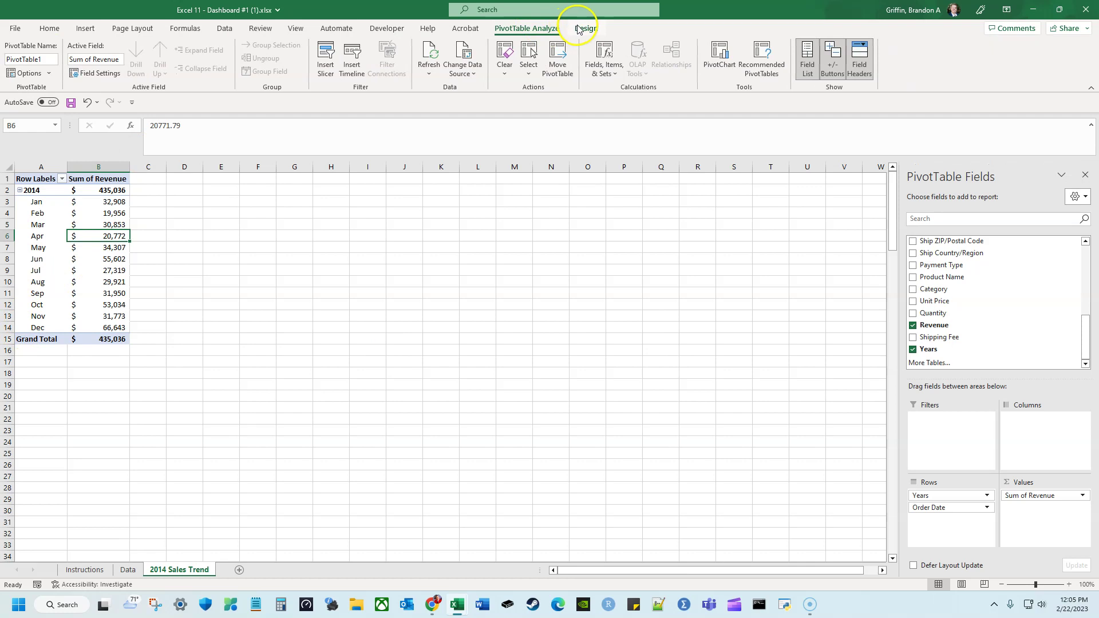
click(721, 61)
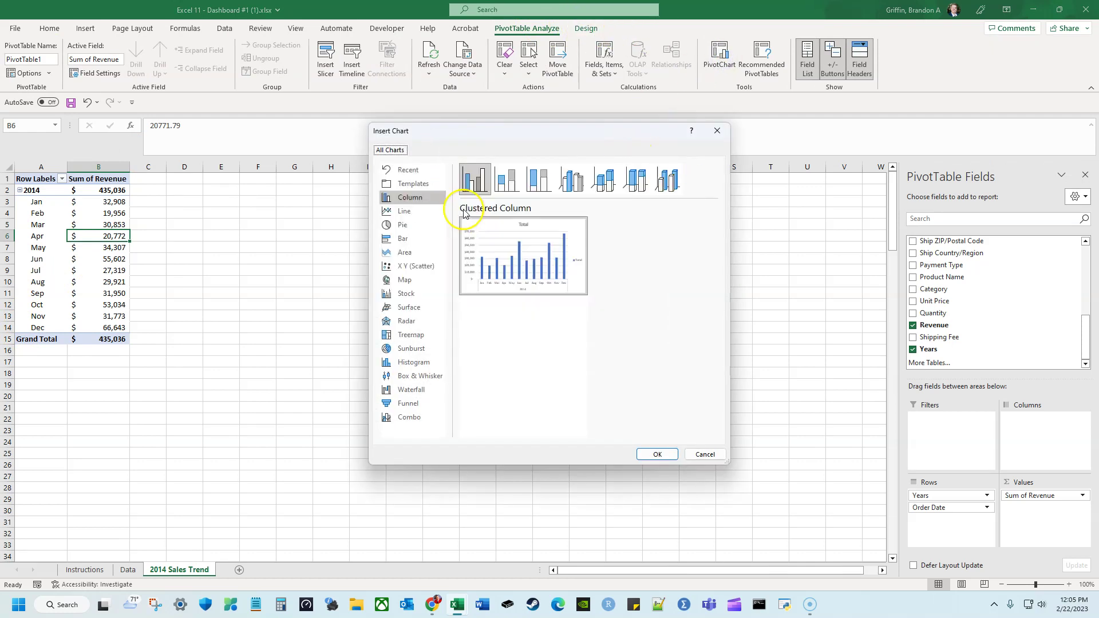
click(404, 210)
mouse_move(473, 238)
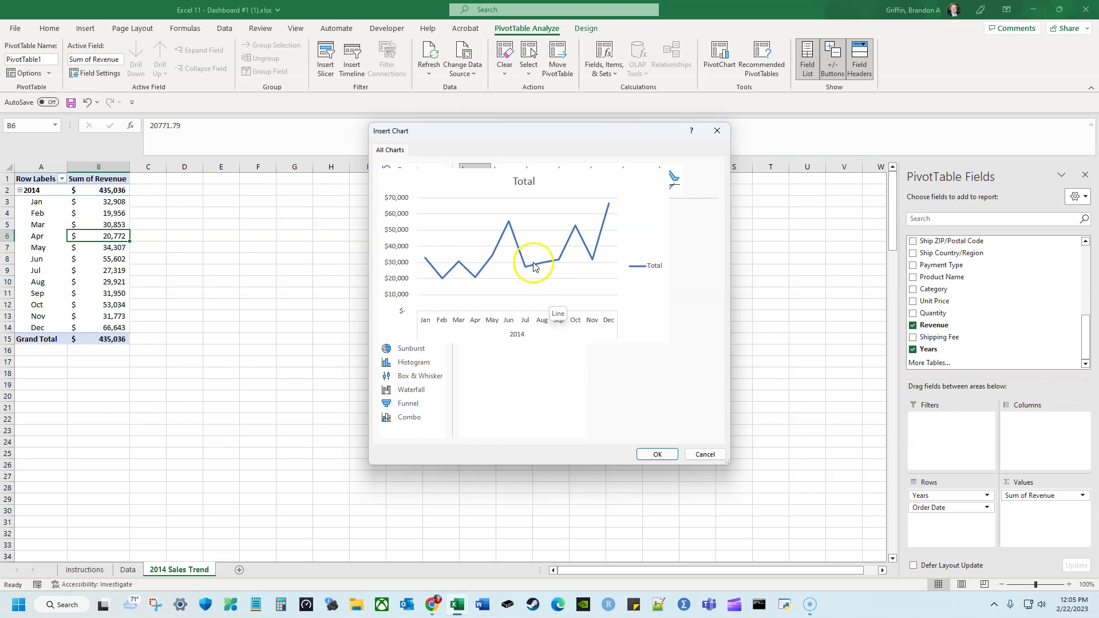
click(501, 179)
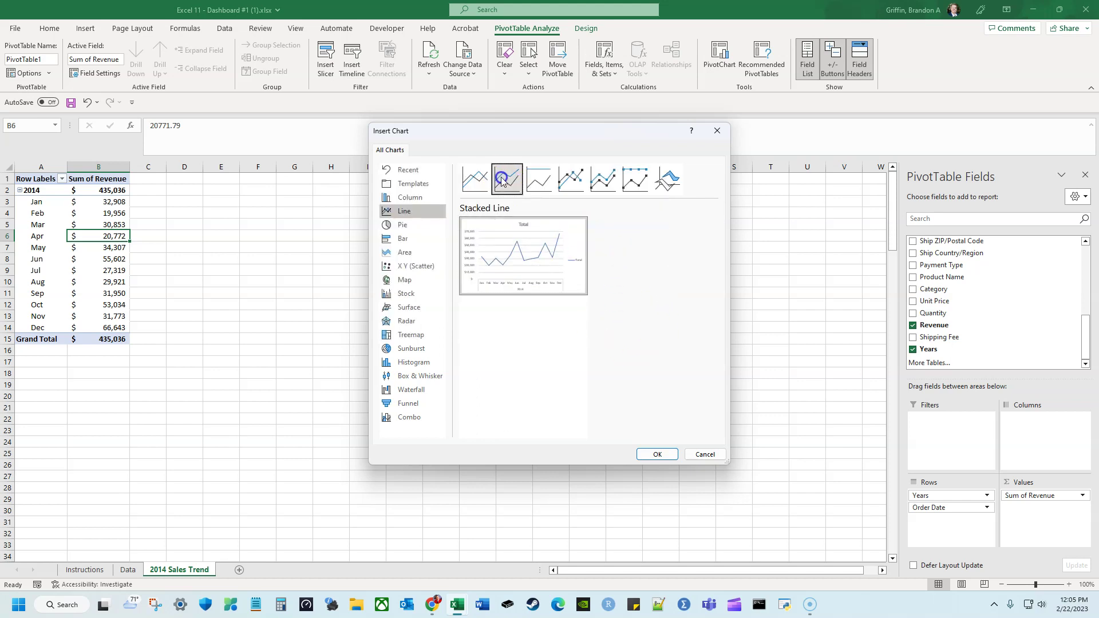
click(538, 179)
click(570, 178)
click(603, 179)
click(634, 180)
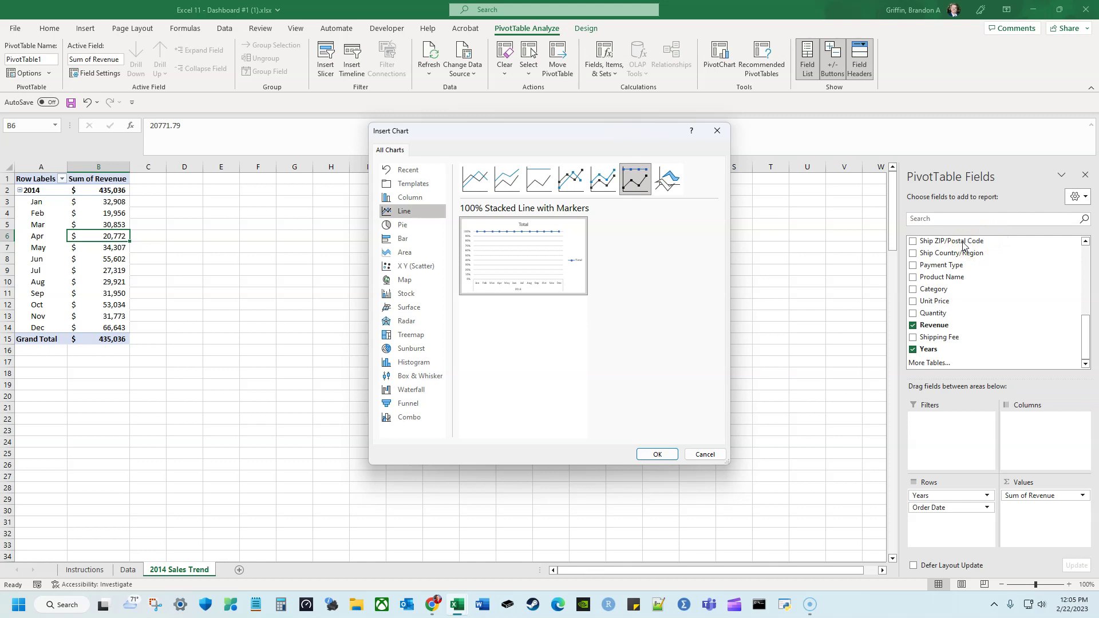
click(483, 181)
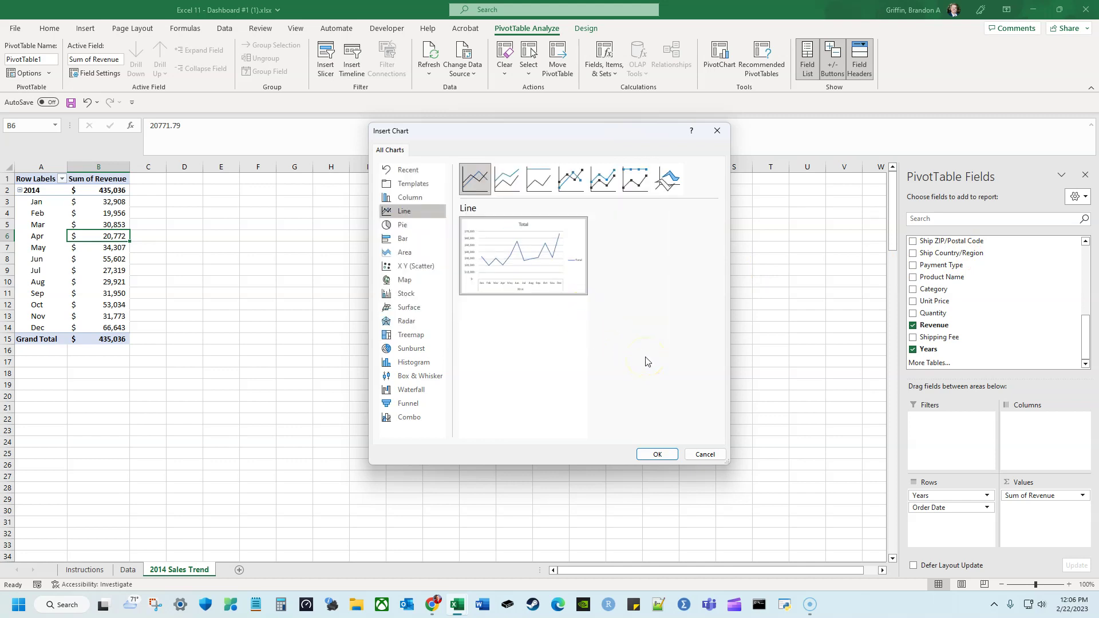
click(641, 453)
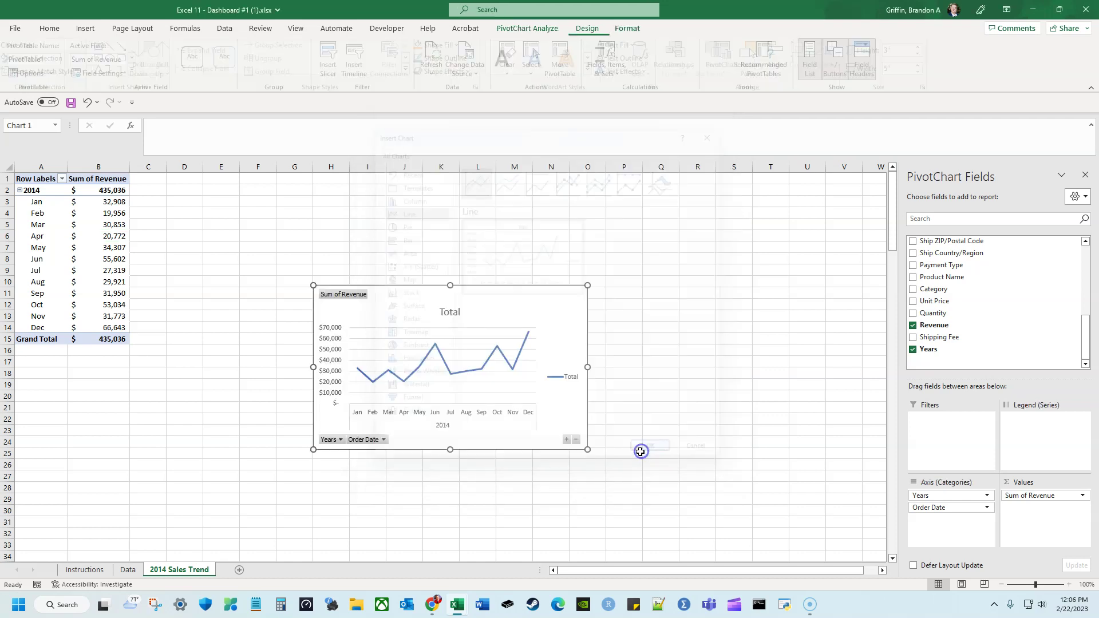
drag(521, 305, 438, 254)
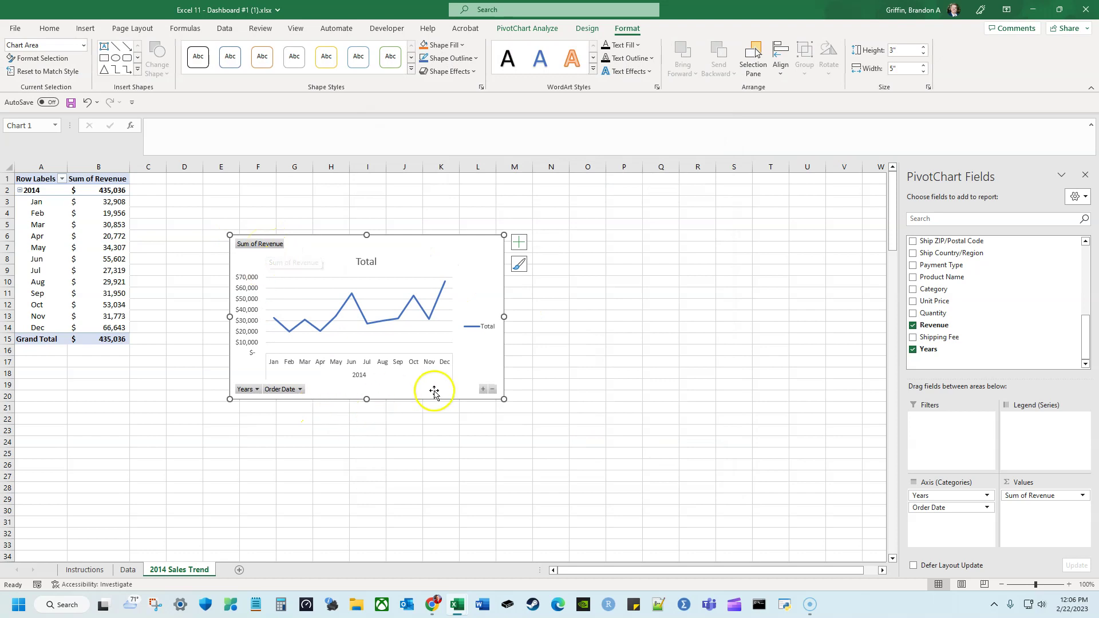
right_click(259, 248)
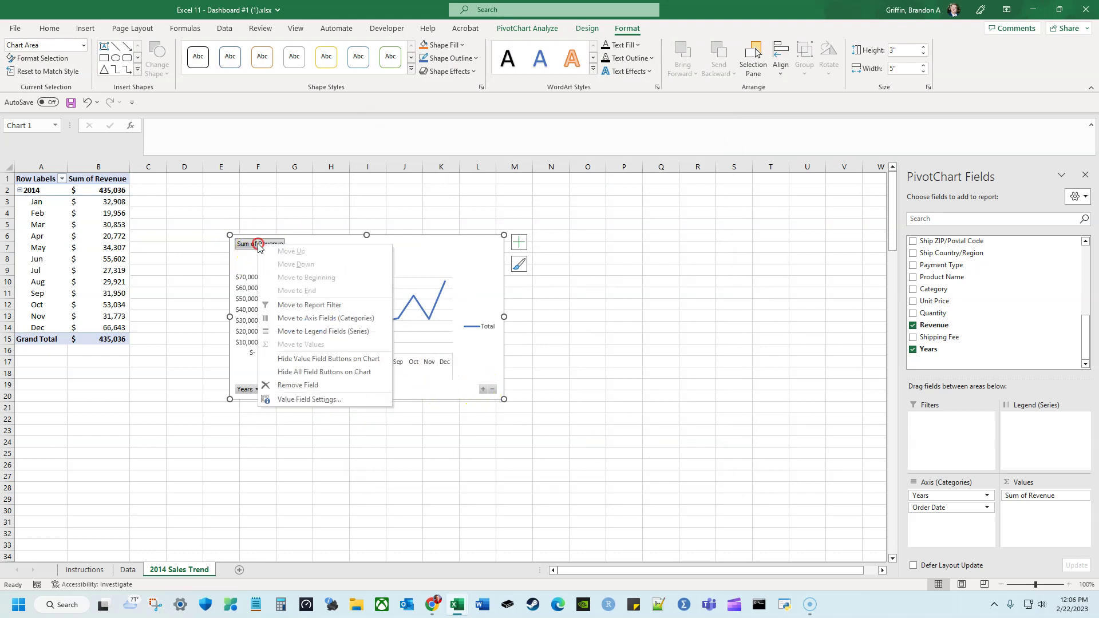
click(329, 385)
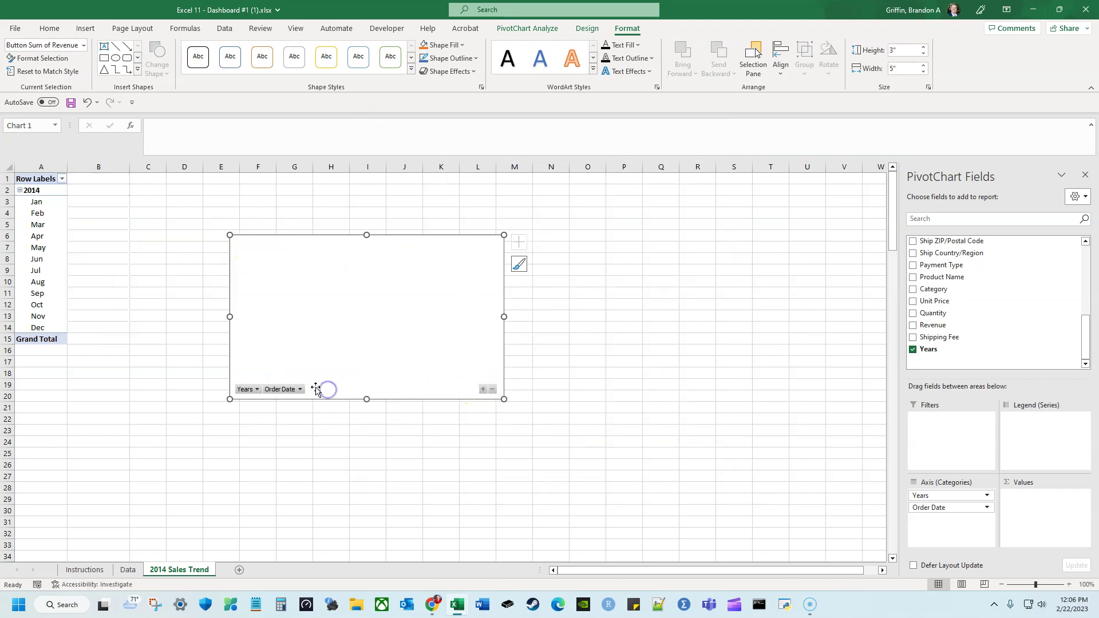
click(519, 264)
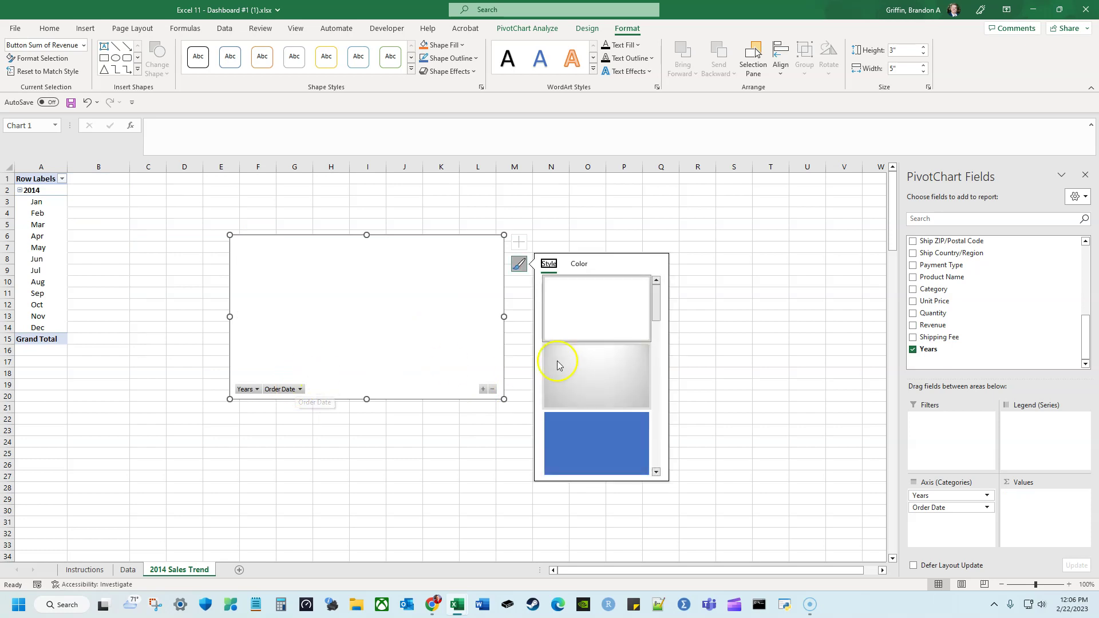
click(511, 430)
key(ctrl+z)
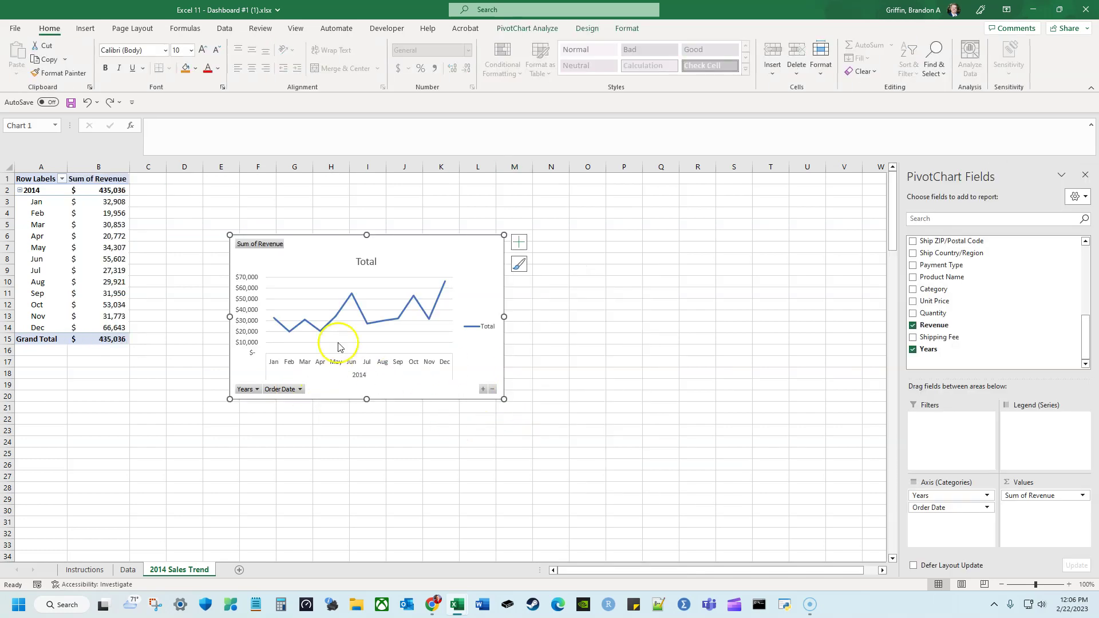
Hide all field buttons on the PivotChart and delete its legend
right_click(258, 244)
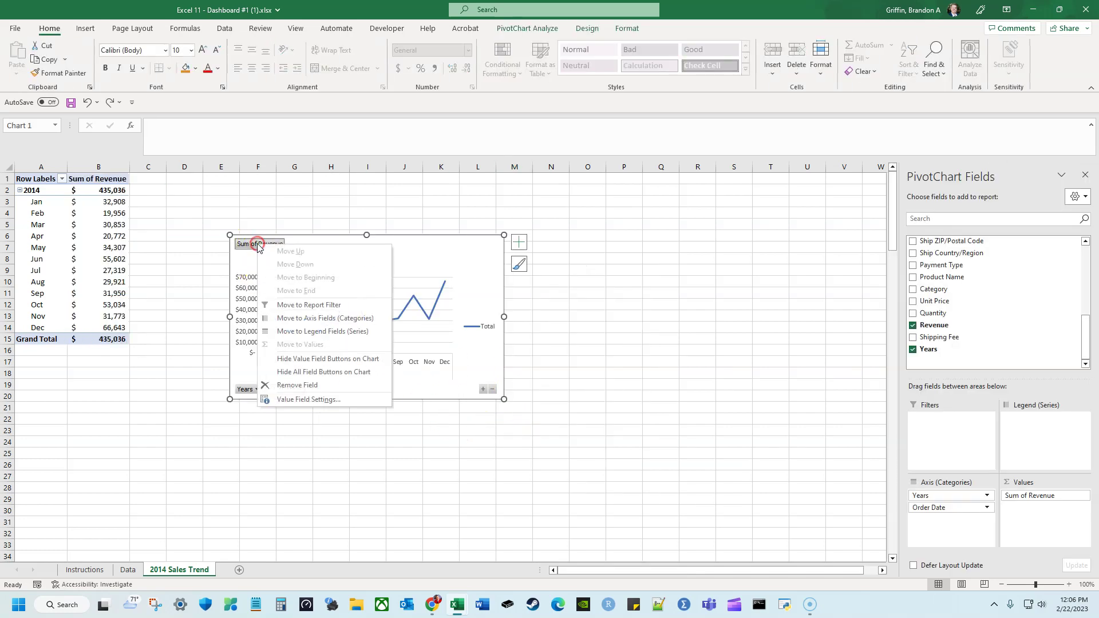
click(322, 372)
click(486, 325)
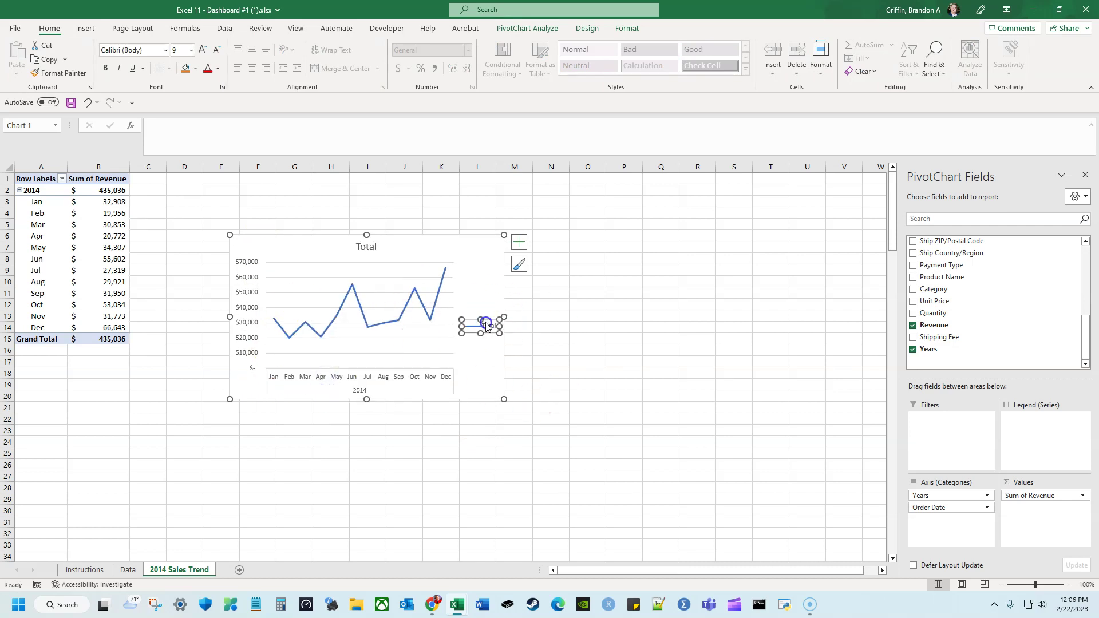
key(Delete)
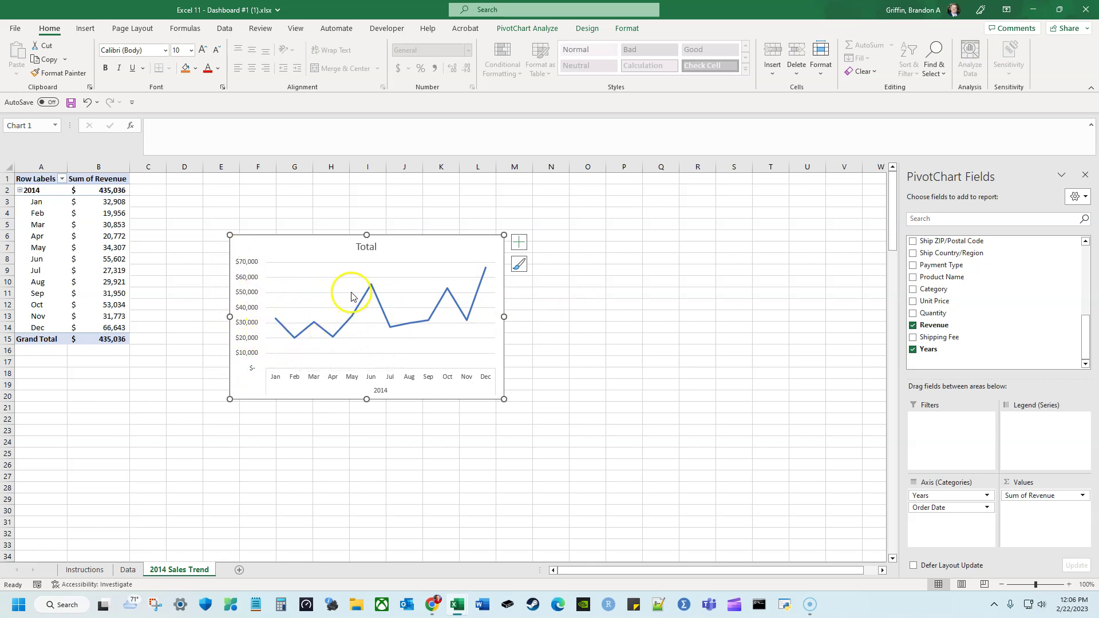
mouse_move(371, 288)
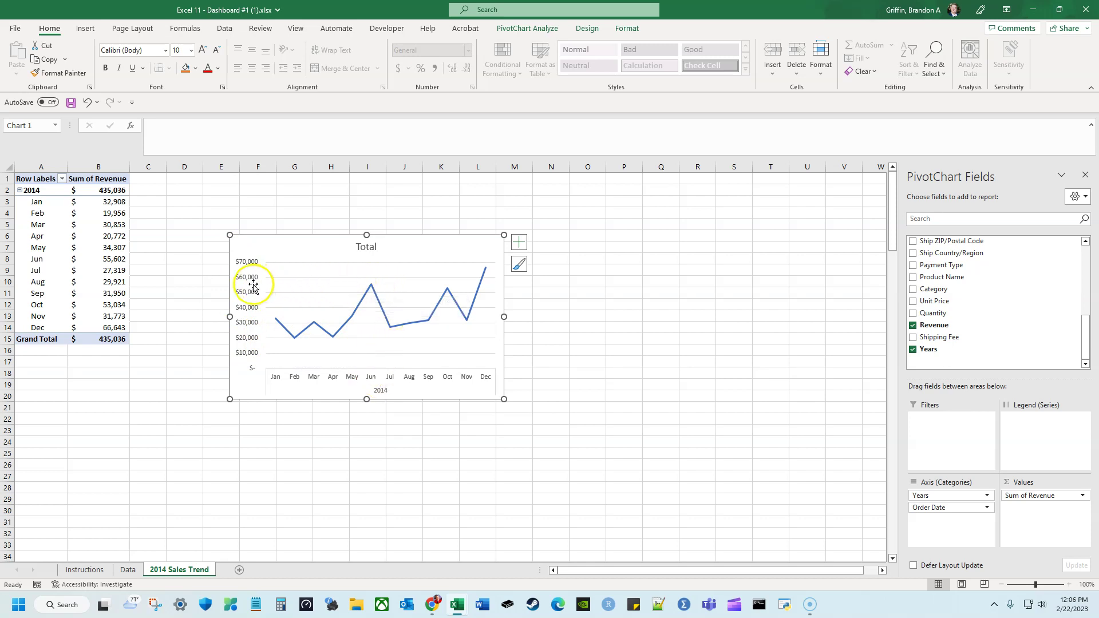
click(375, 292)
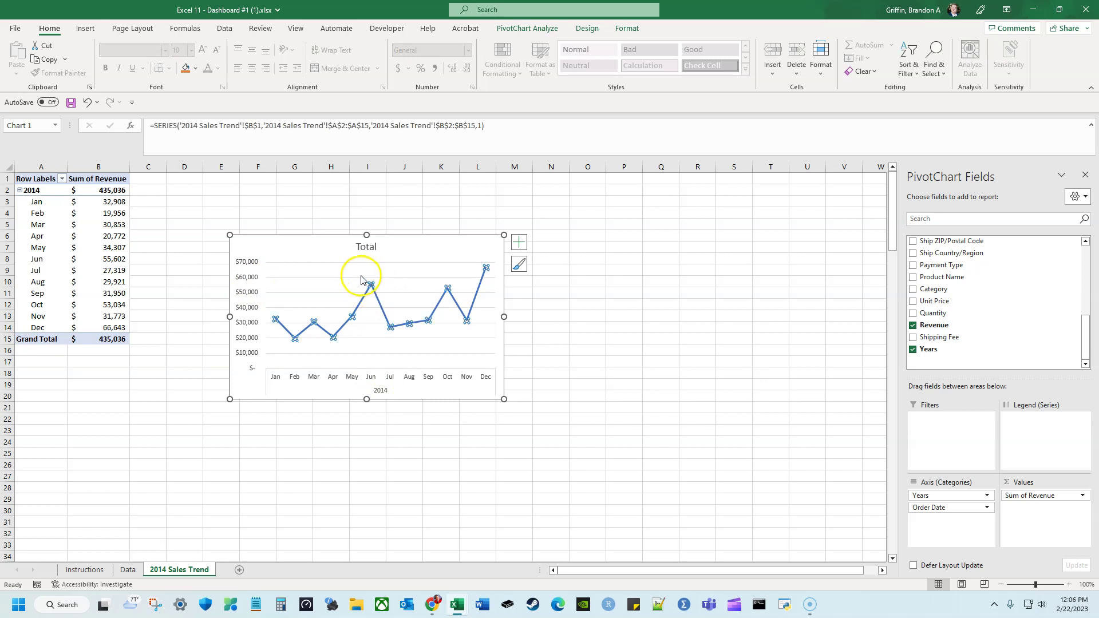
click(401, 263)
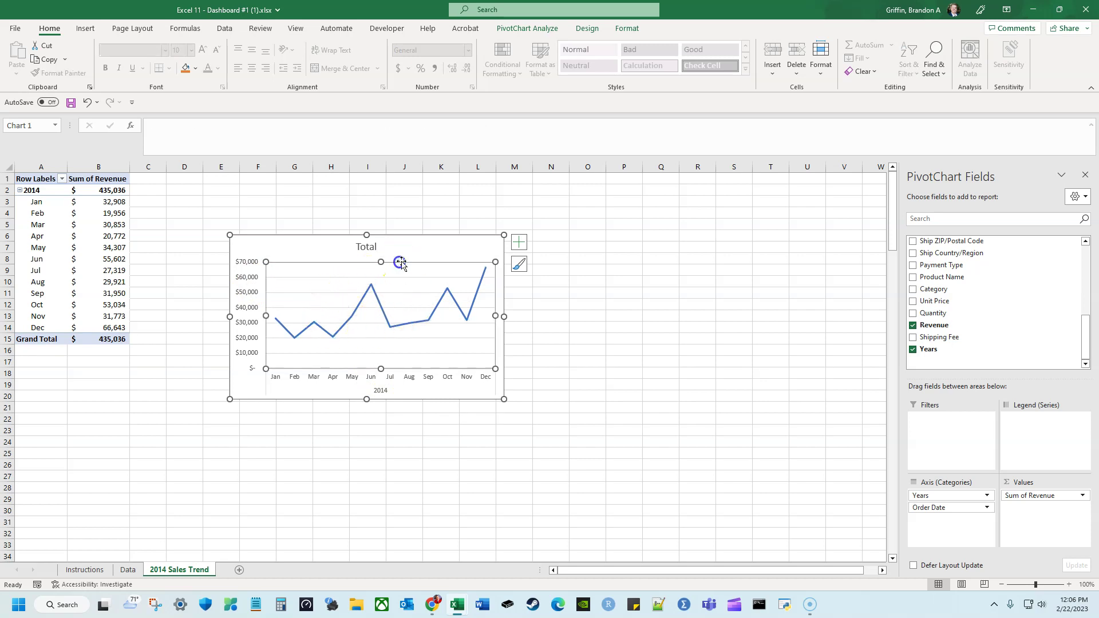
click(520, 243)
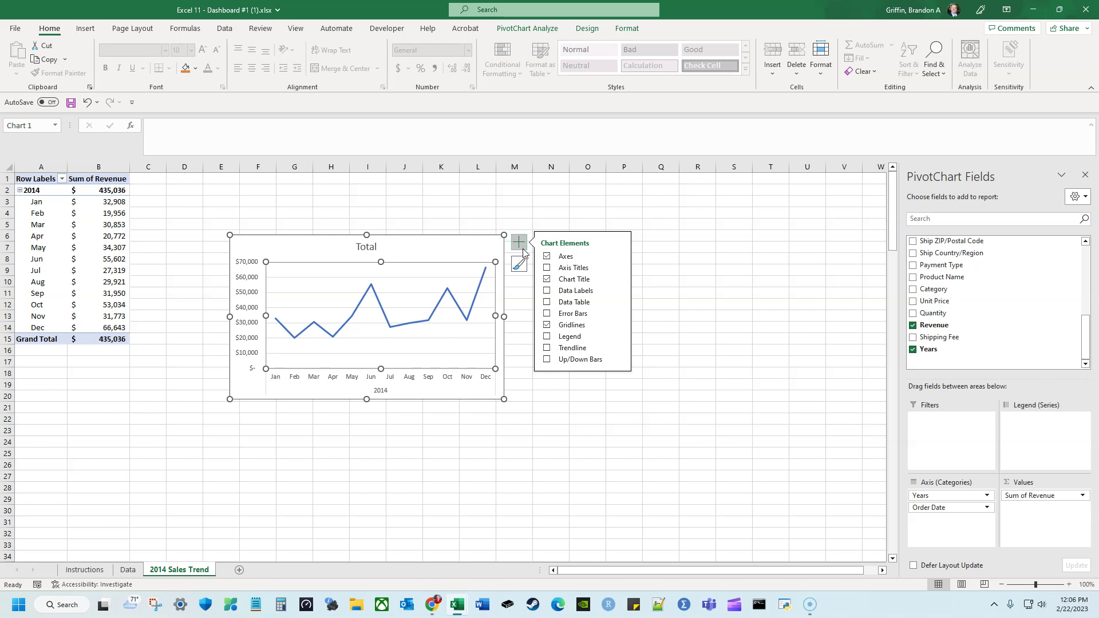
click(473, 239)
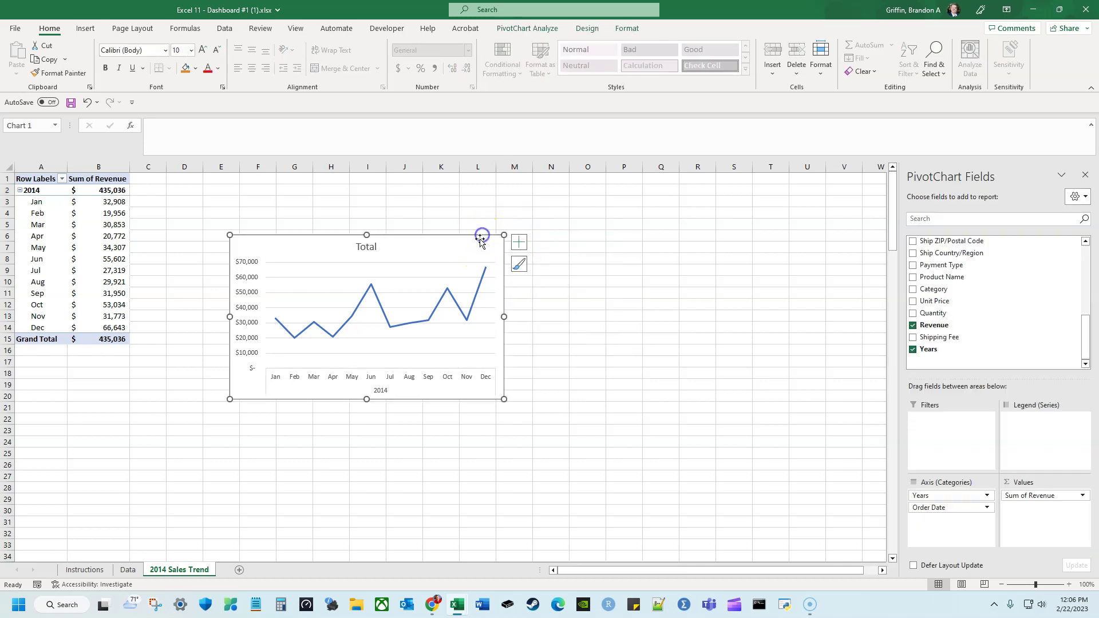
click(626, 29)
click(581, 29)
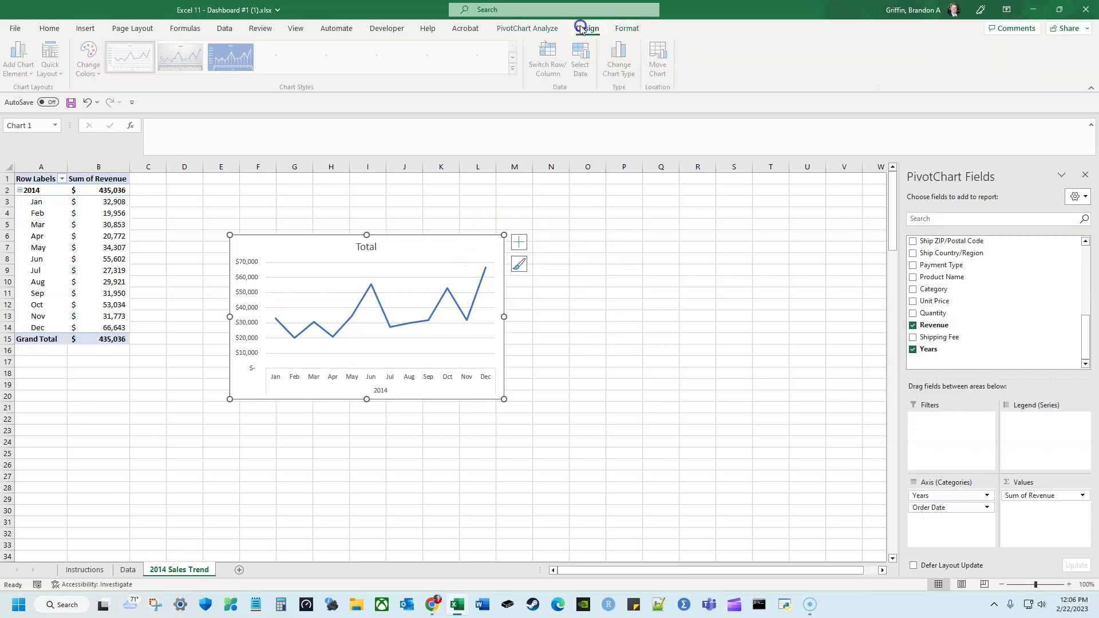
click(29, 68)
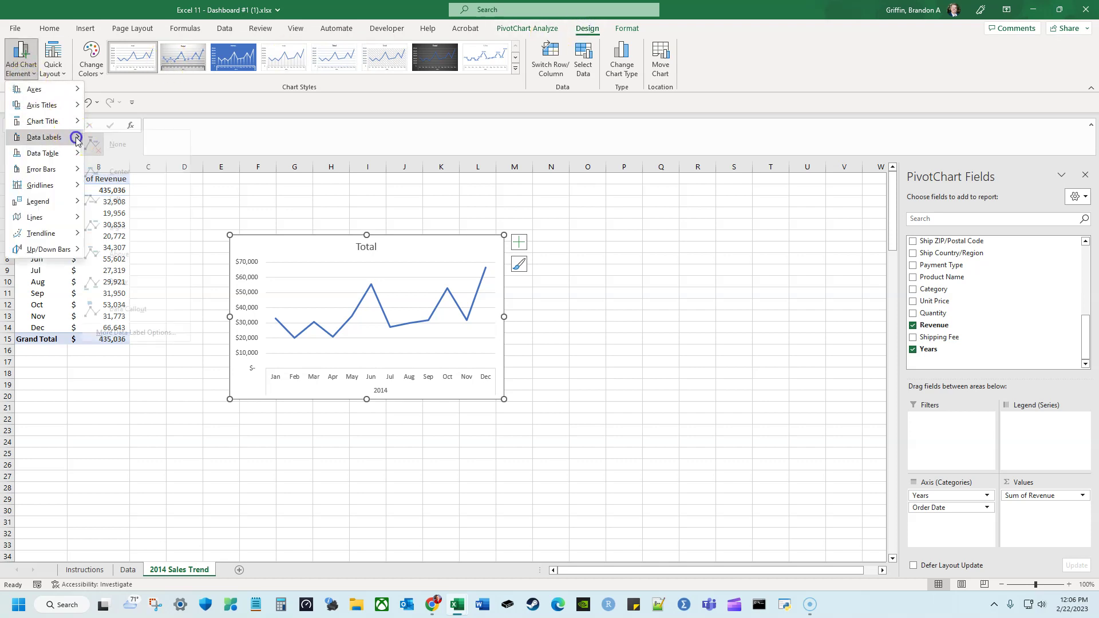
mouse_move(73, 138)
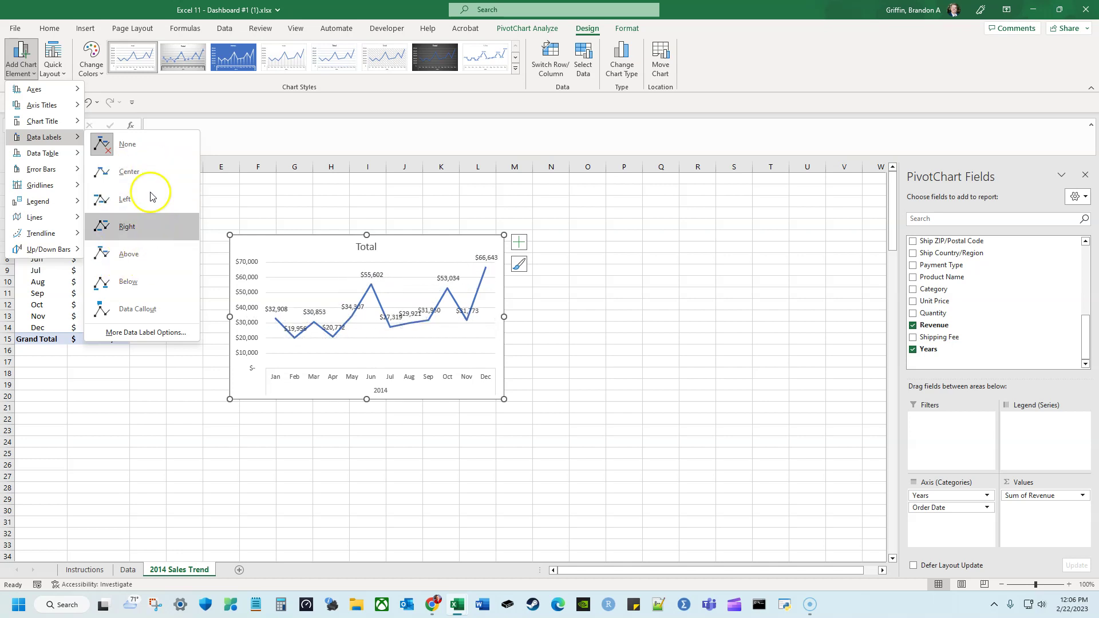
click(381, 286)
Add data labels to the revenue line in the PivotChart
click(519, 242)
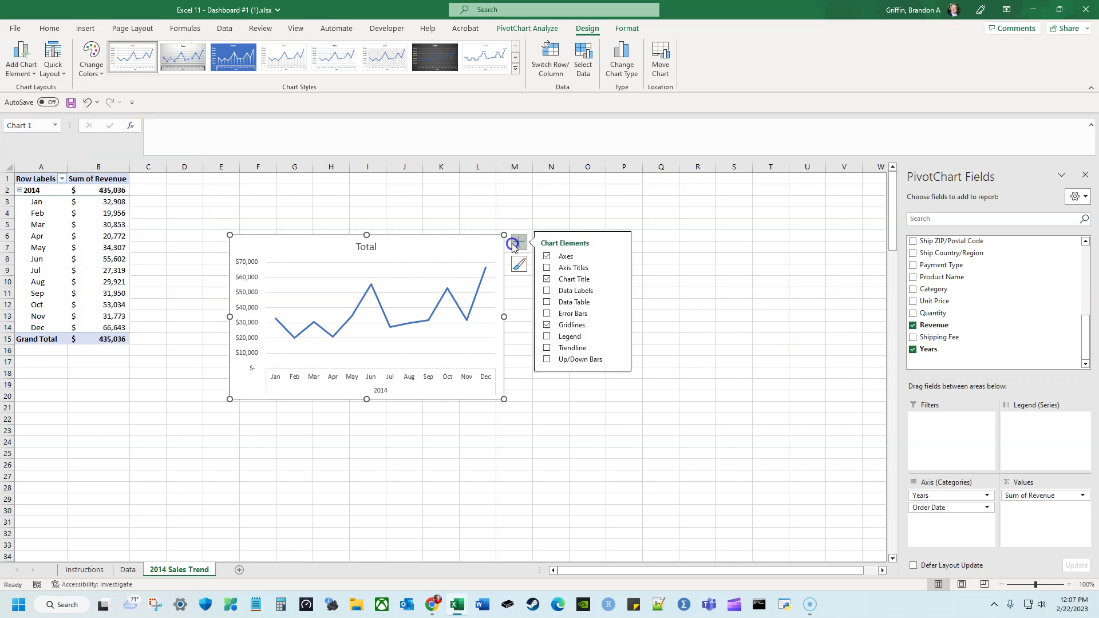
click(546, 291)
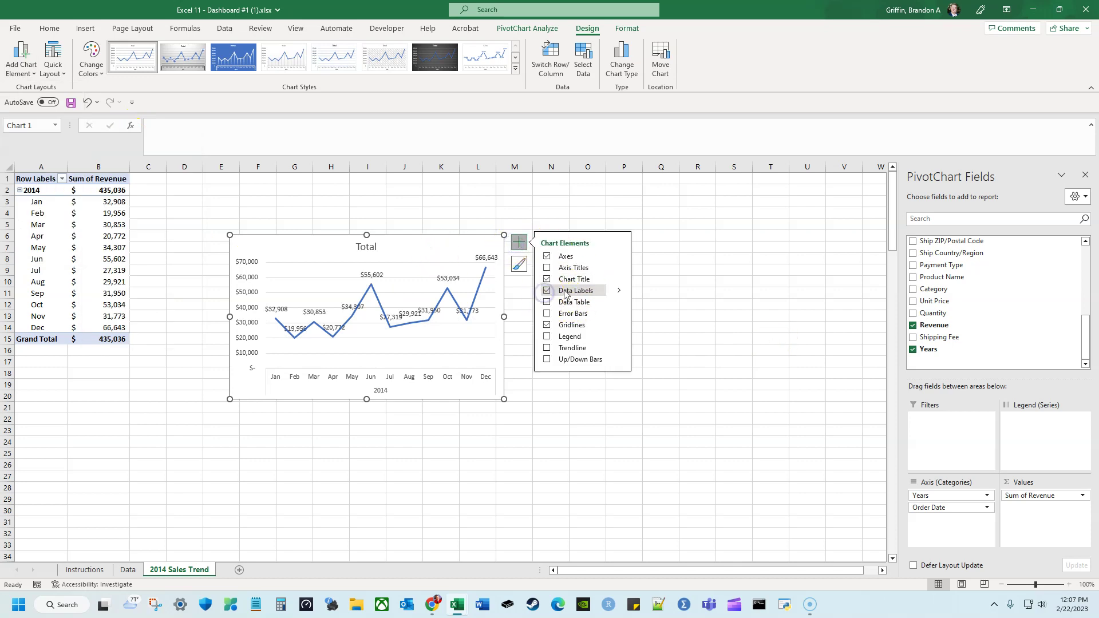
click(621, 291)
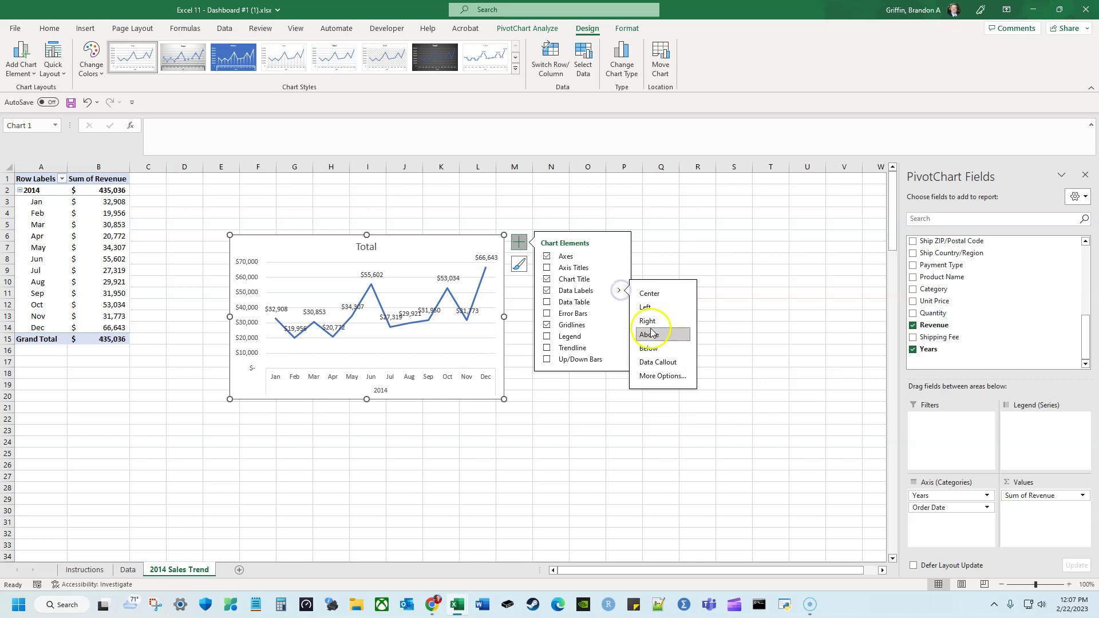
click(588, 441)
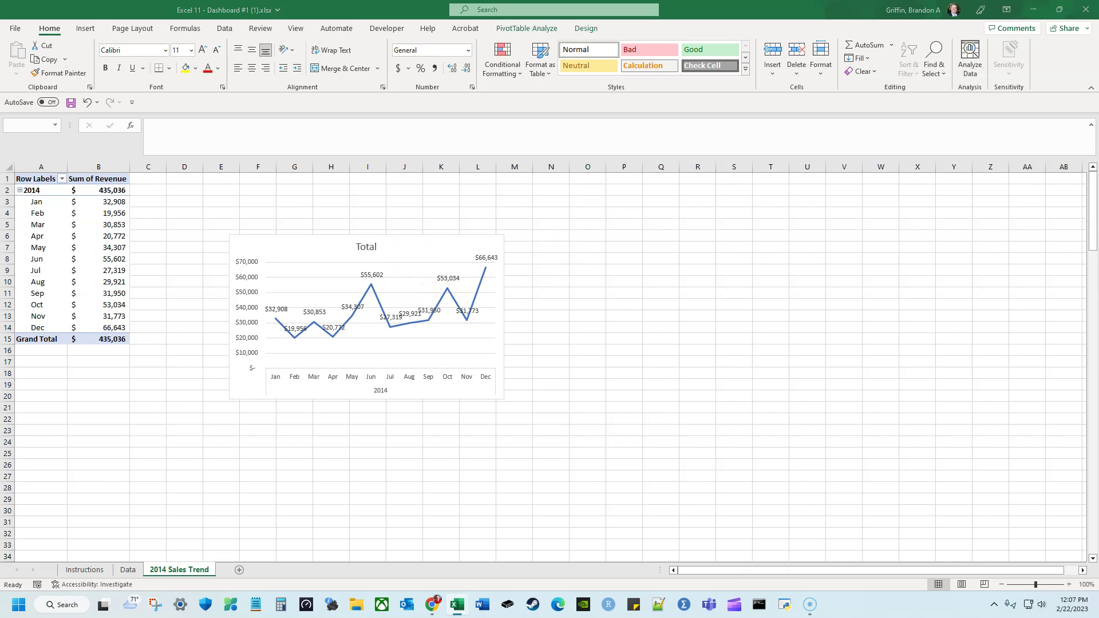
Resize the PivotChart to a wide, short shape spanning about columns E to P and rows 11 to 20
click(486, 301)
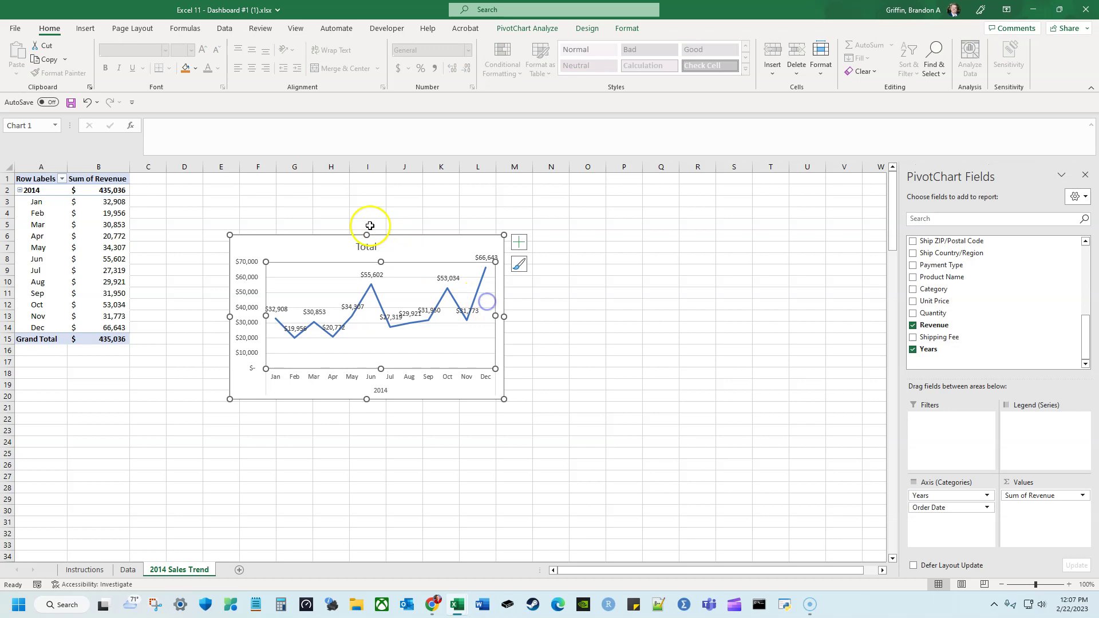
drag(367, 235, 368, 322)
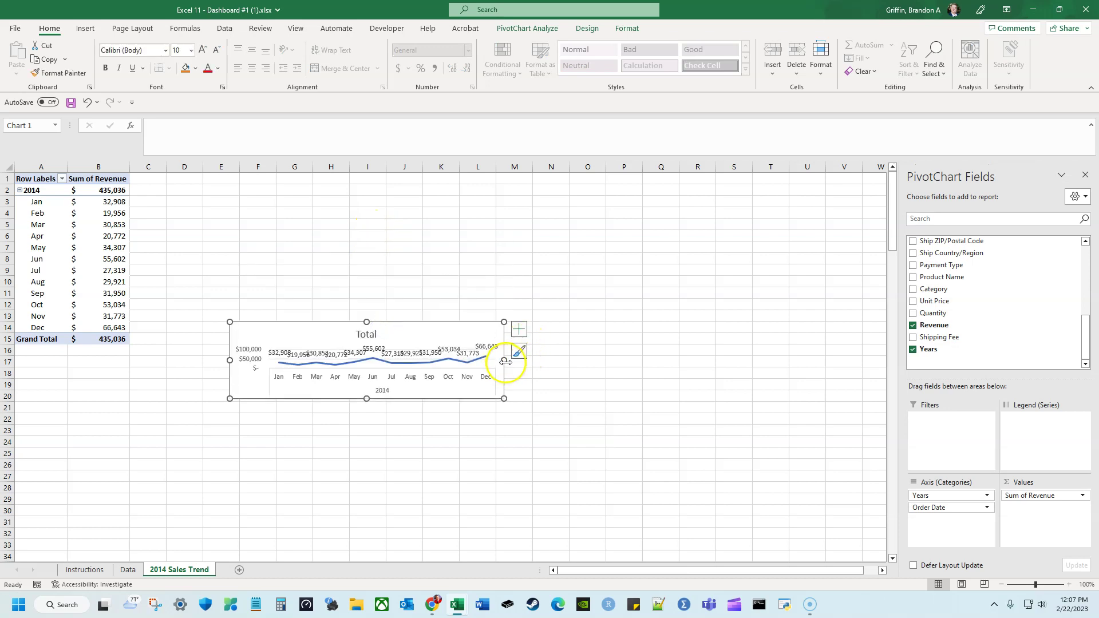
drag(505, 360, 647, 363)
drag(437, 322, 450, 293)
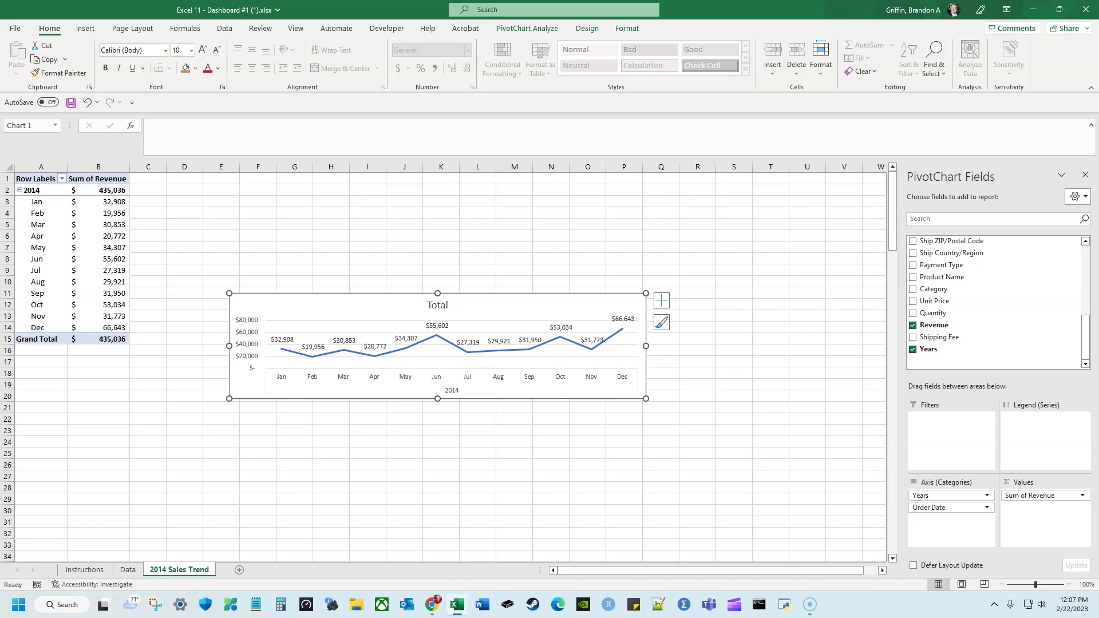
key(Escape)
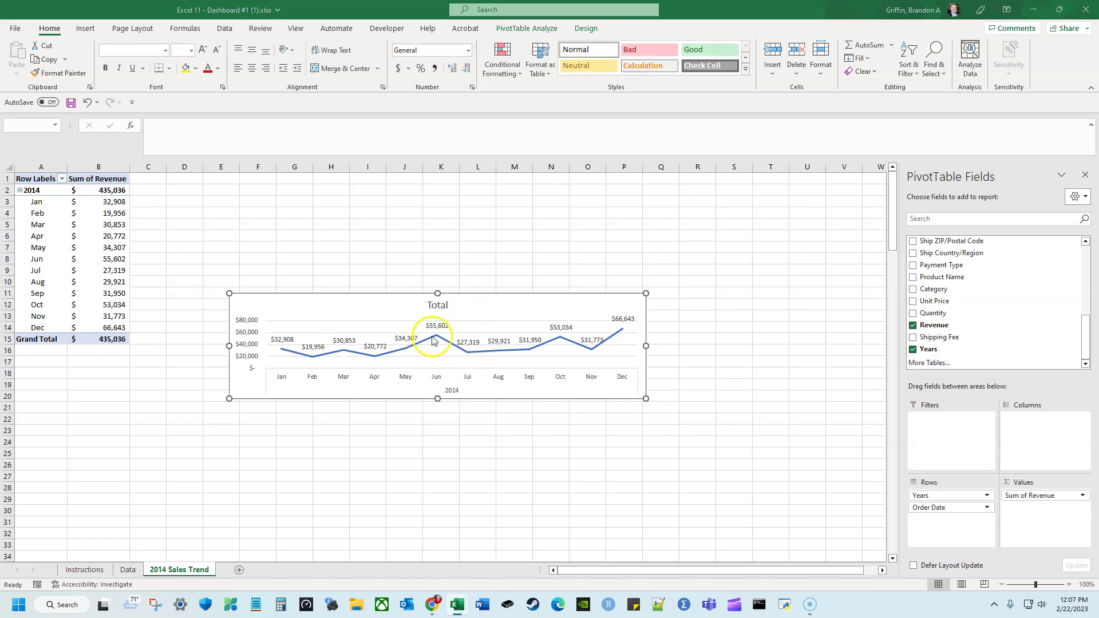
Delete the vertical value axis from the PivotChart
click(243, 323)
right_click(247, 331)
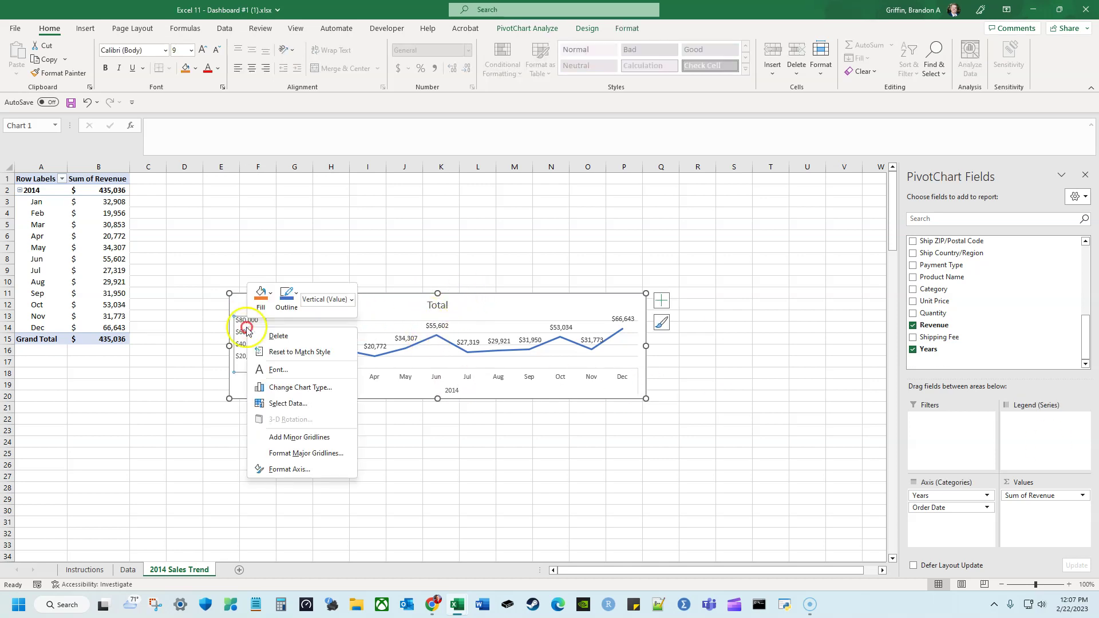
click(278, 336)
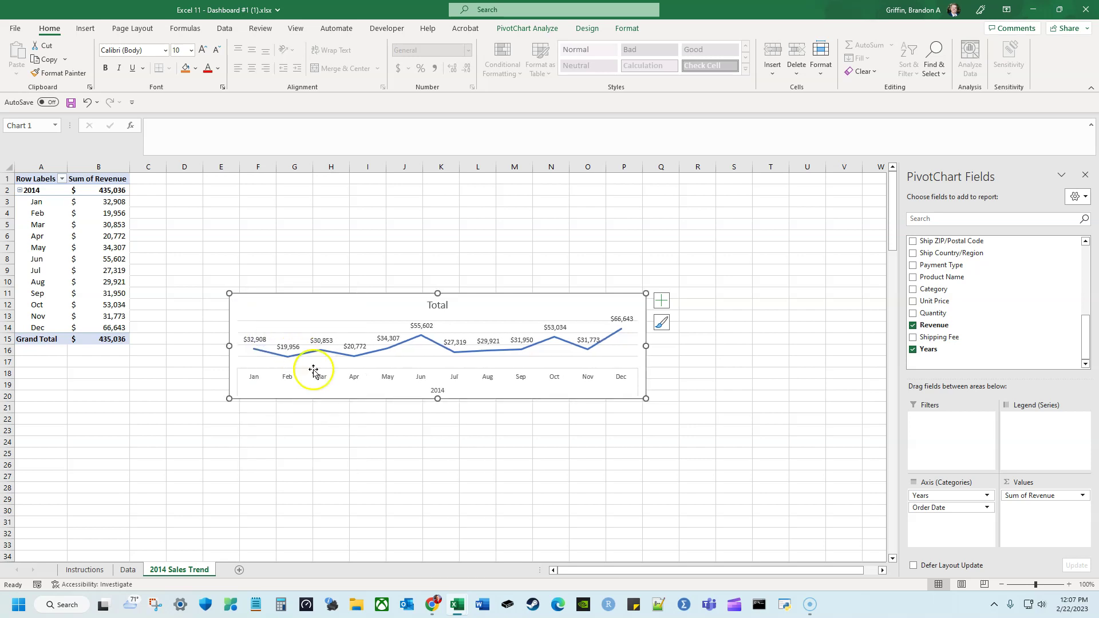
Change the PivotChart title to Sales Trend and delete the chart's horizontal gridlines
double_click(443, 309)
key(Escape)
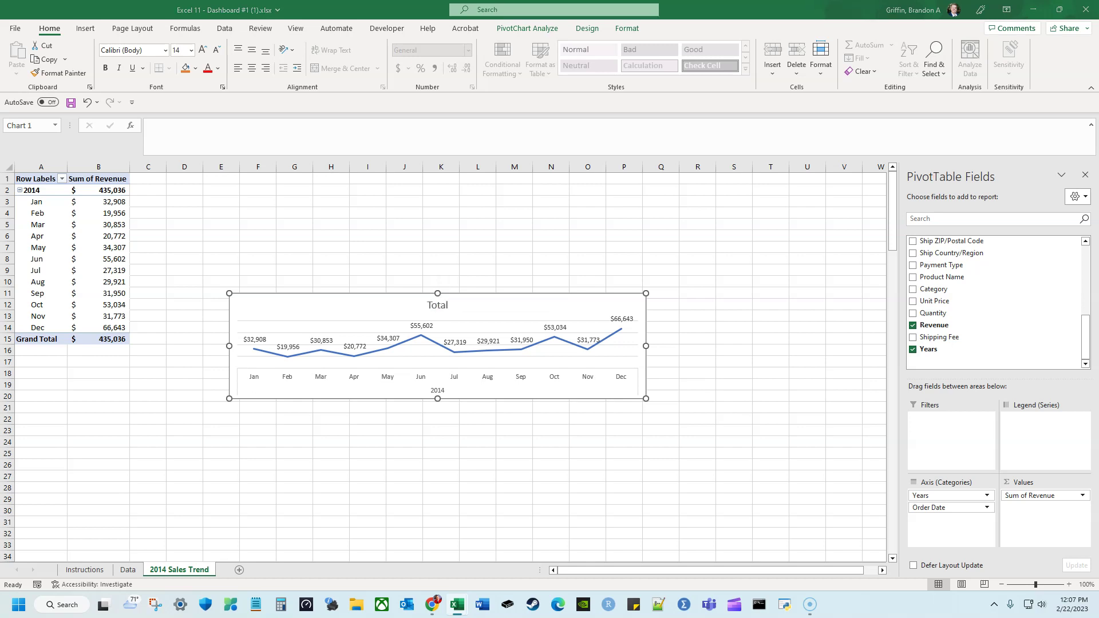
double_click(443, 304)
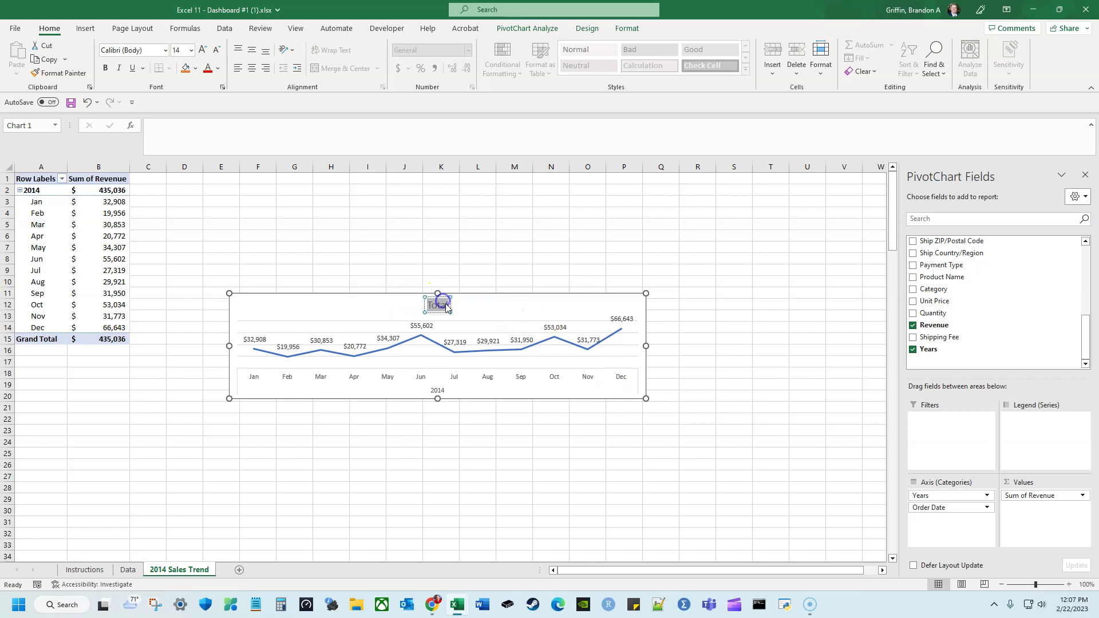
text(Sales Trend)
key(Return)
key(BackSpace)
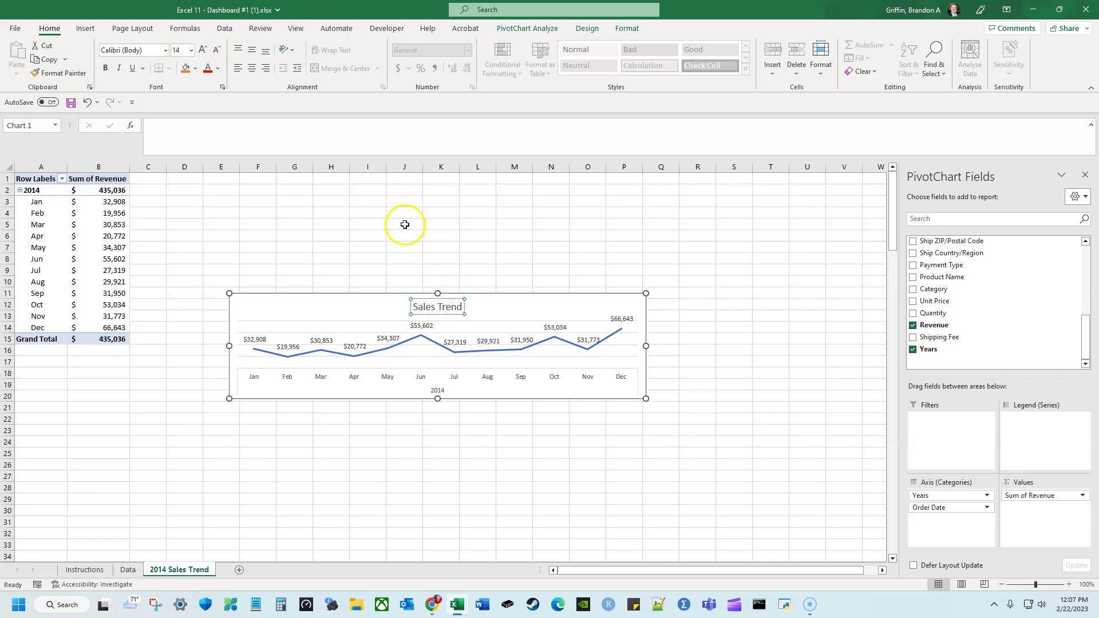
click(704, 378)
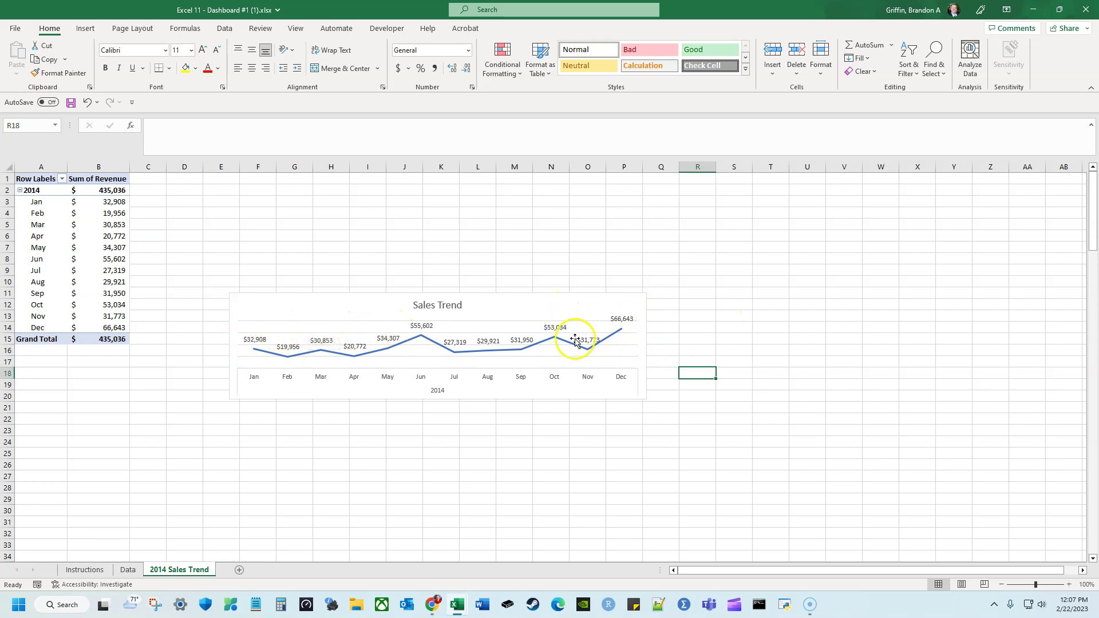
click(629, 345)
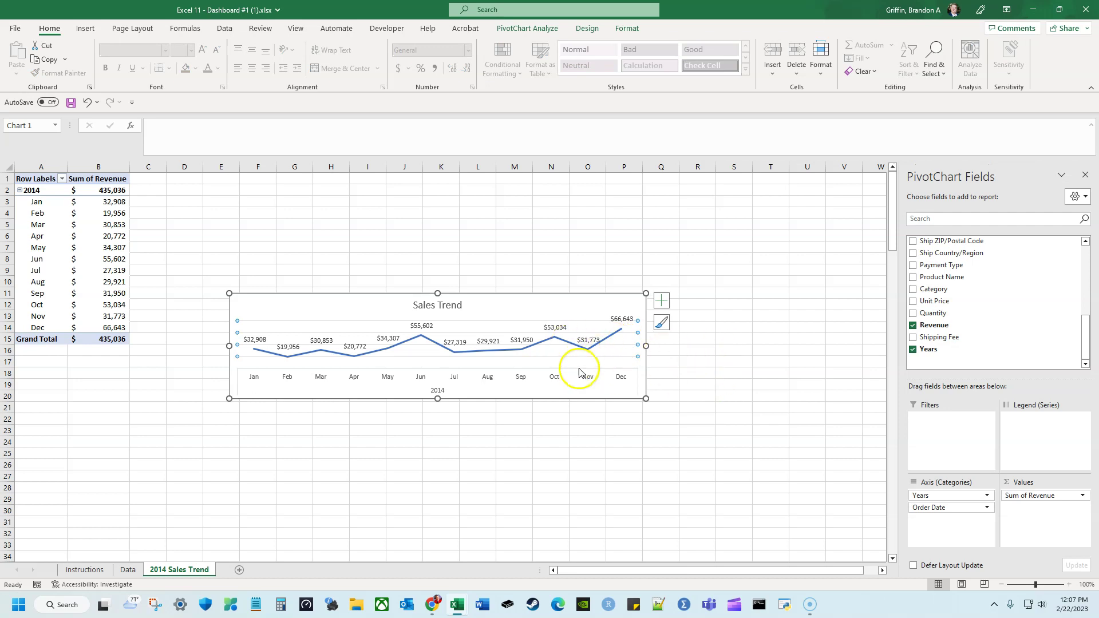
click(592, 354)
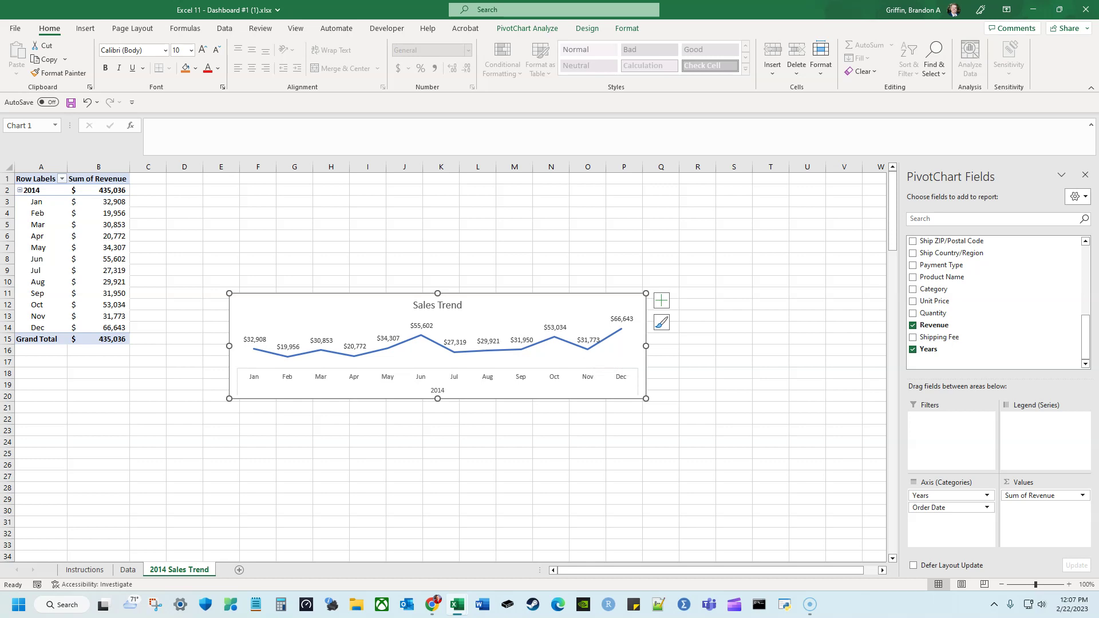
Switch to the instructions PDF in Chrome, review the 2014 Sales Trend requirements for grouping, line color and data labels, and return to Excel
click(432, 604)
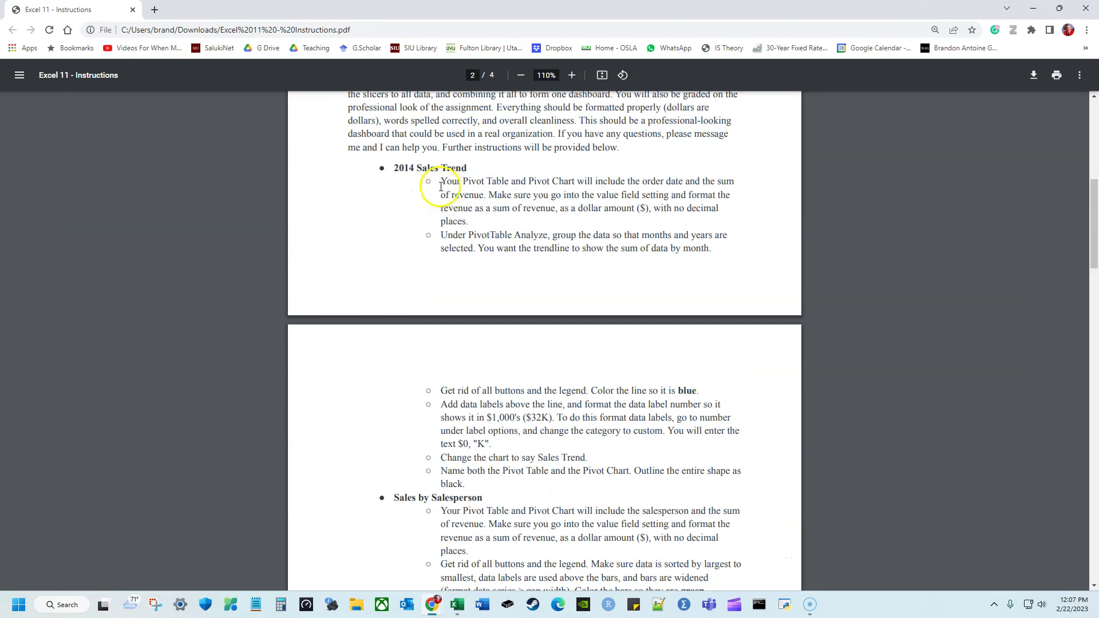
drag(435, 187, 598, 184)
click(467, 229)
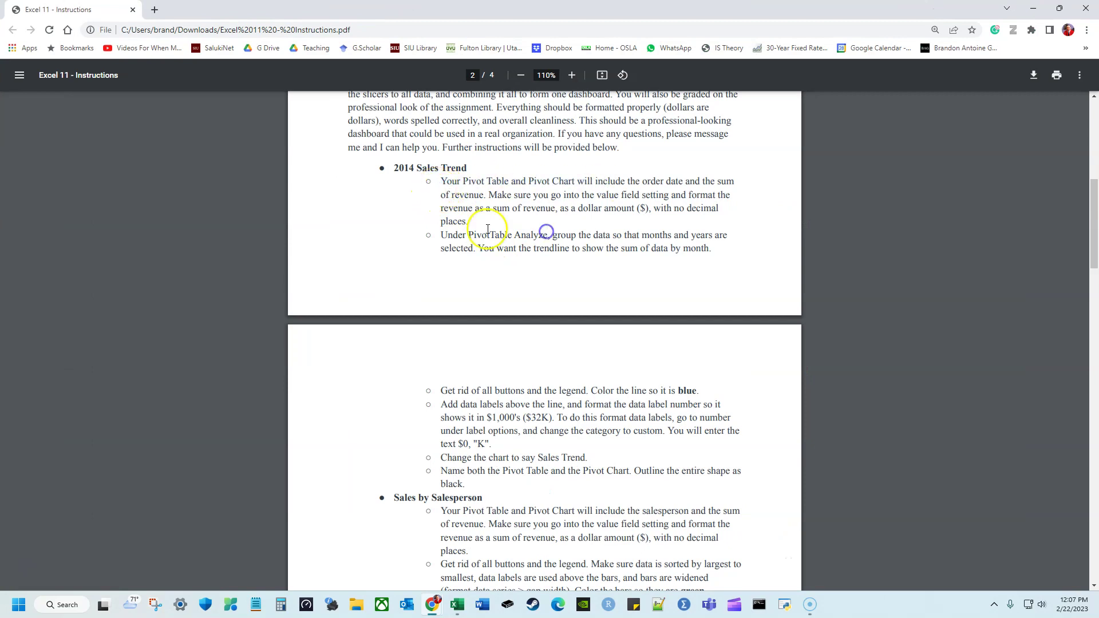
drag(448, 228, 648, 233)
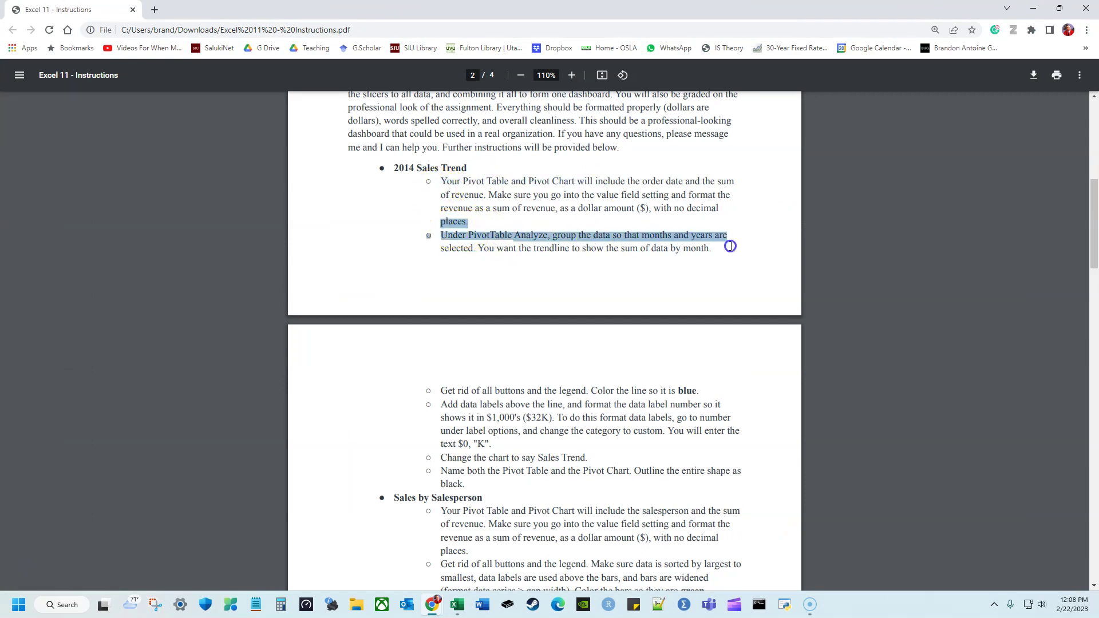
drag(724, 251, 708, 253)
click(709, 253)
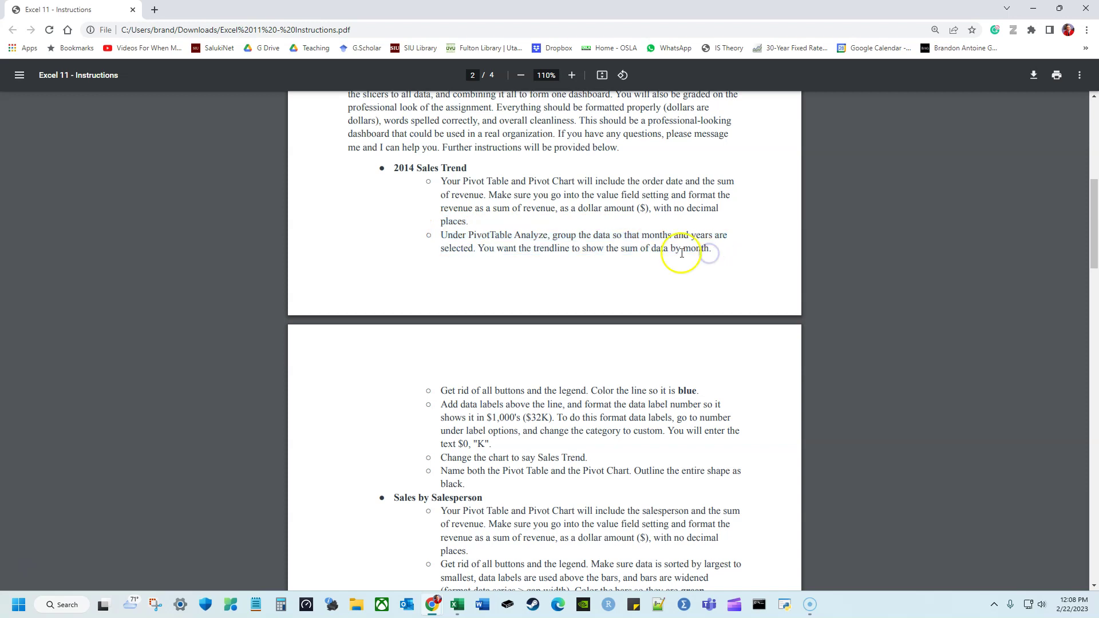
drag(487, 393, 568, 390)
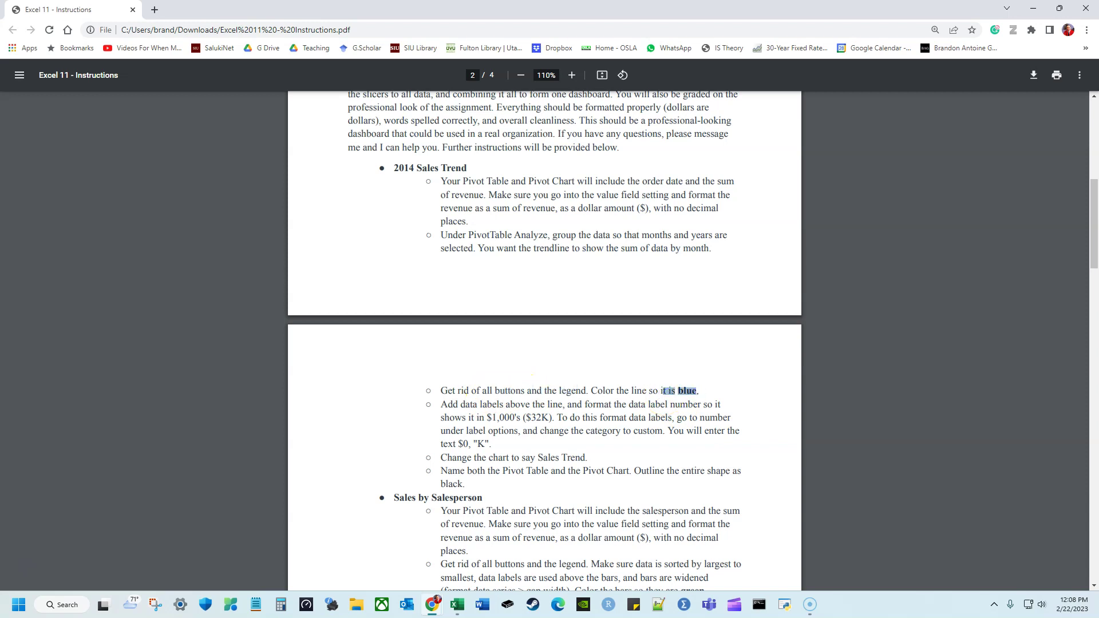
key(alt+Tab)
key(alt+Tab)
click(112, 15)
key(alt+Tab)
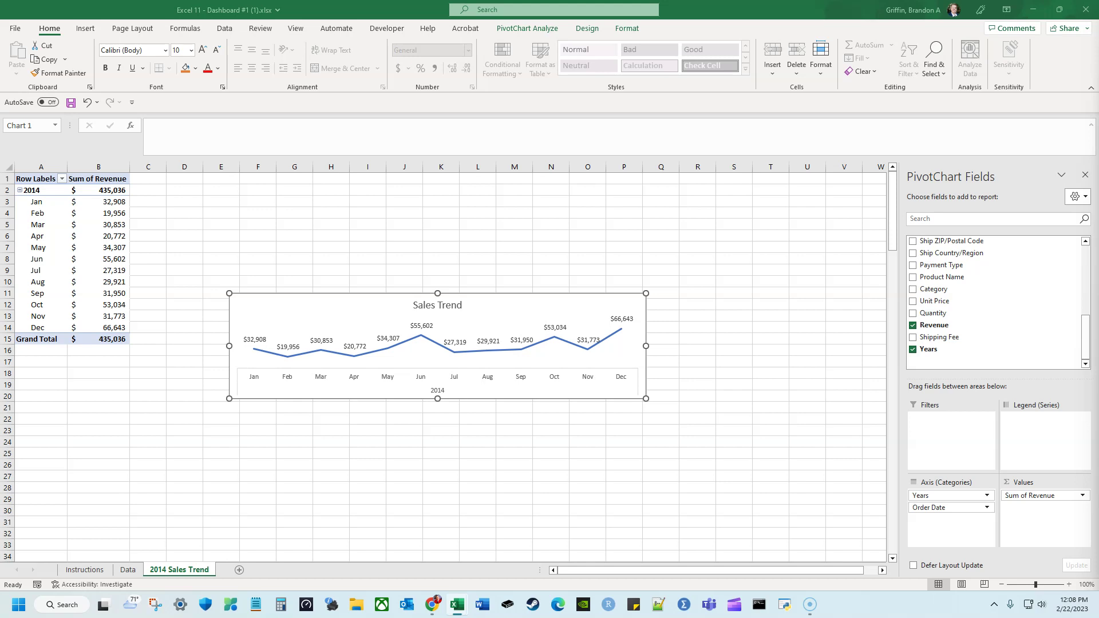
Format the revenue data labels with the Custom number category, using the type $0, "K" for thousands
click(486, 323)
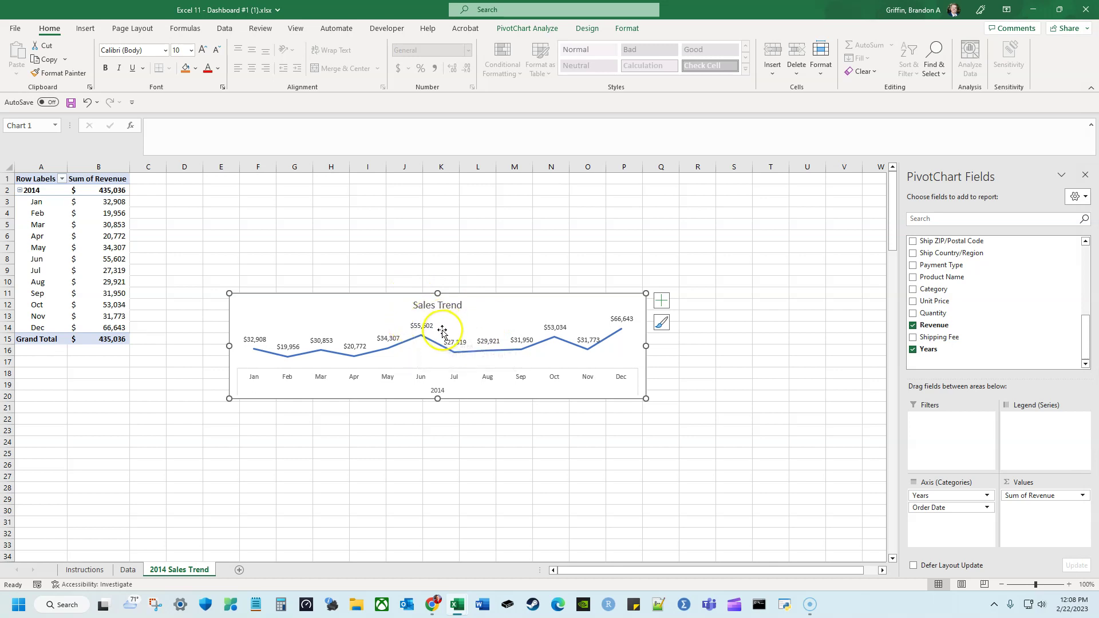
right_click(423, 325)
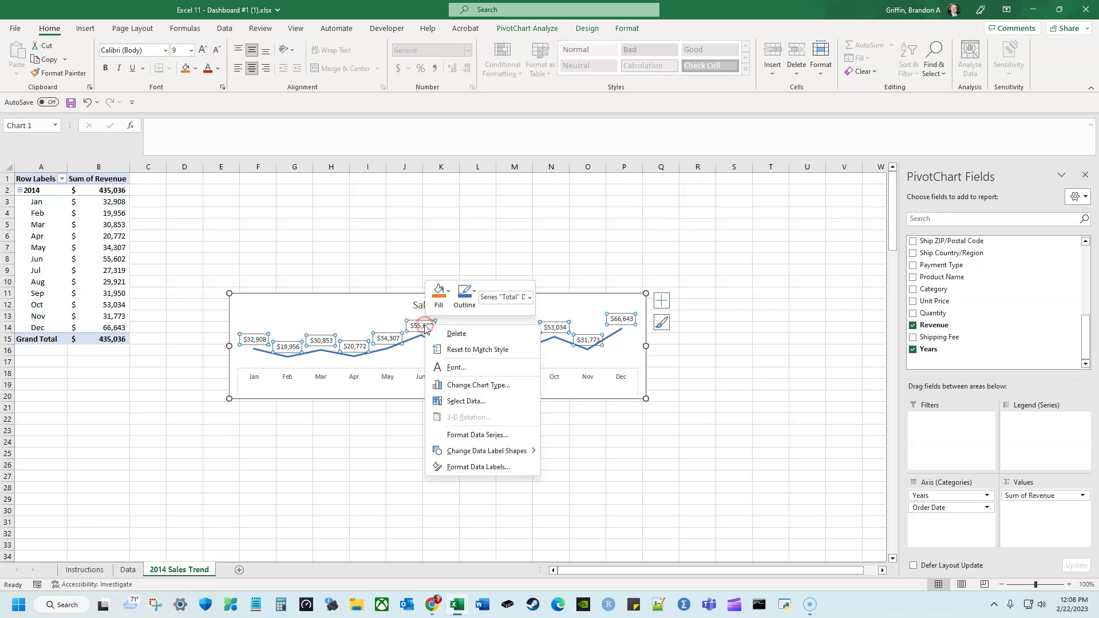
click(500, 469)
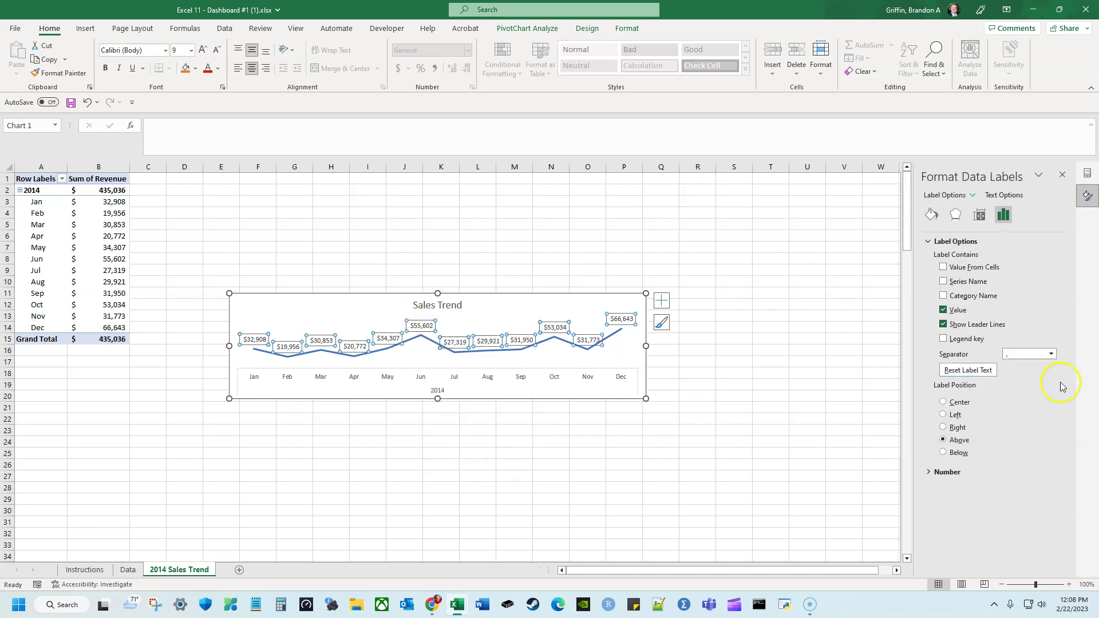
click(947, 473)
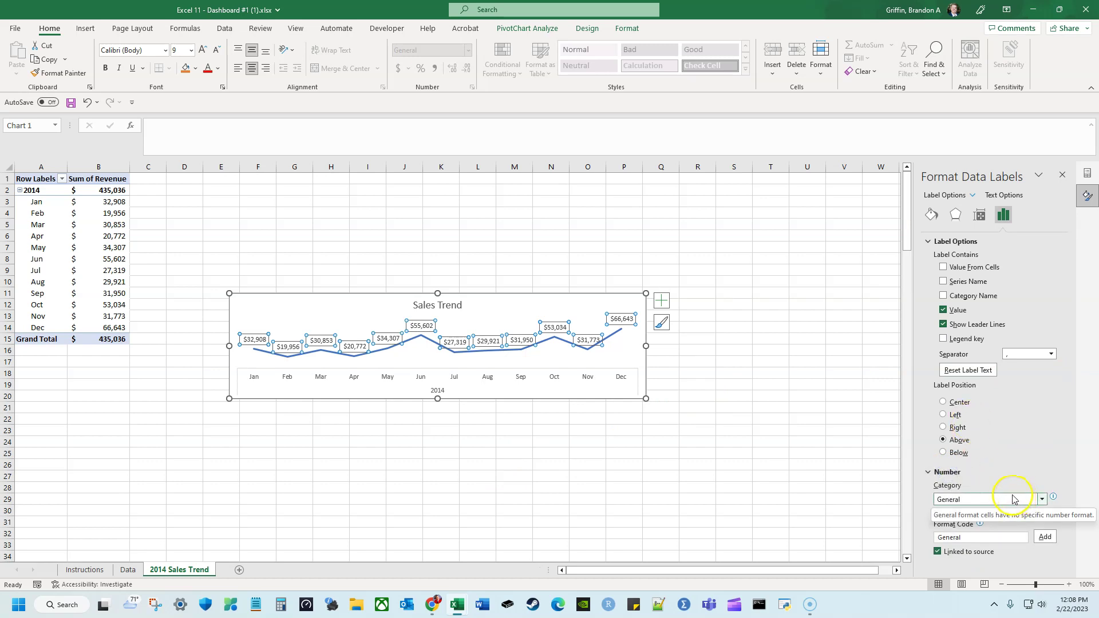
click(1010, 499)
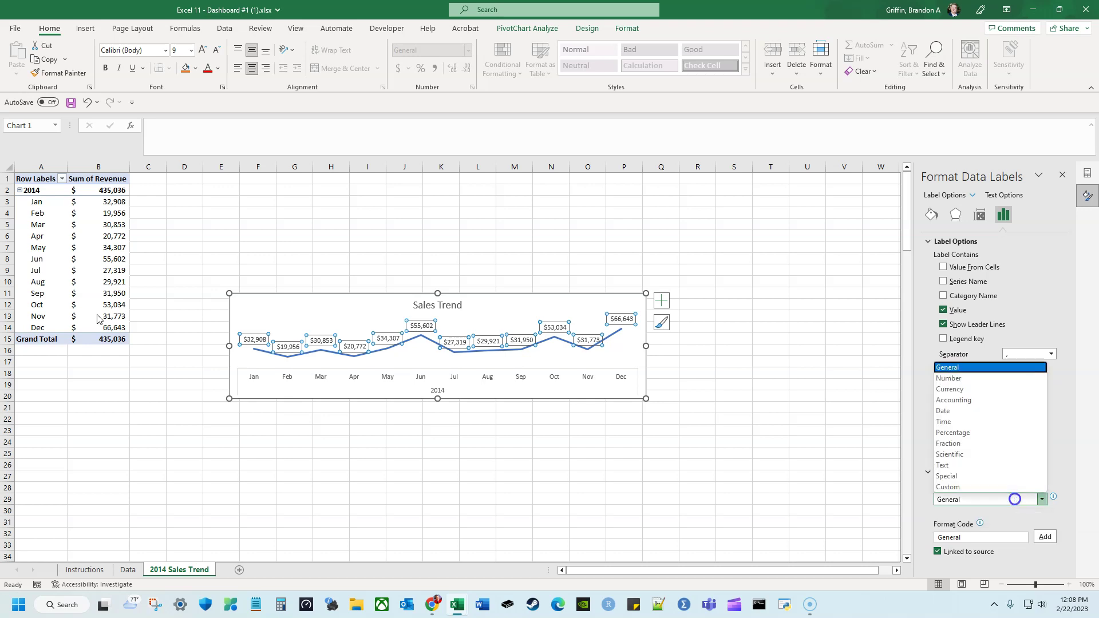
click(1006, 488)
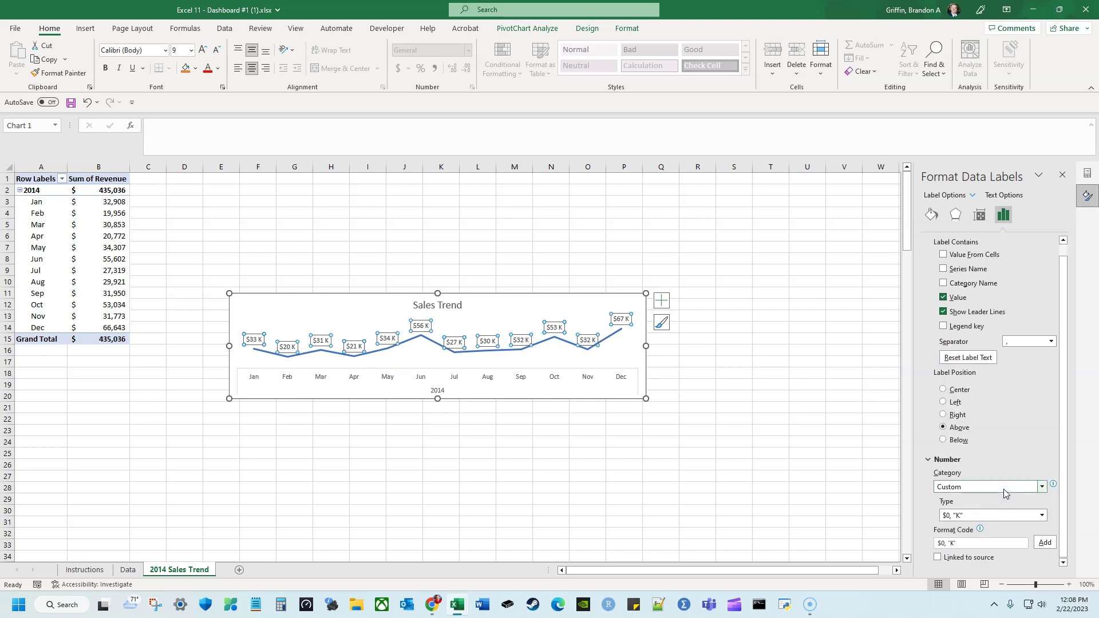
Try the accounting-style custom number type on the revenue data labels
click(1042, 514)
click(1040, 513)
double_click(1025, 511)
click(1025, 511)
click(989, 528)
click(993, 516)
click(987, 528)
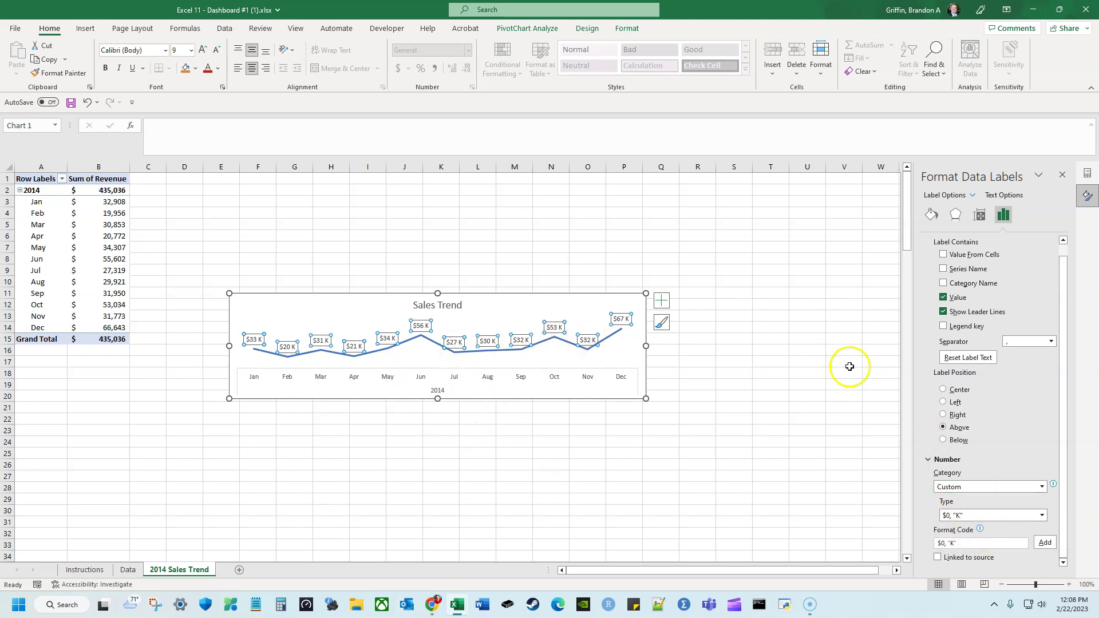
click(973, 515)
click(968, 527)
click(1043, 515)
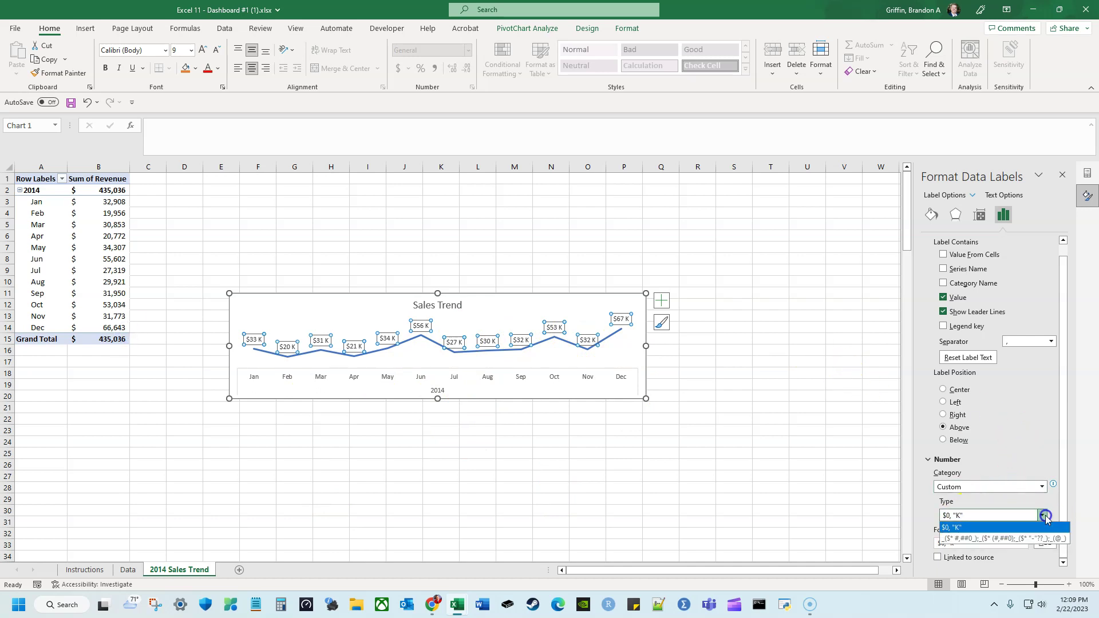
click(1007, 538)
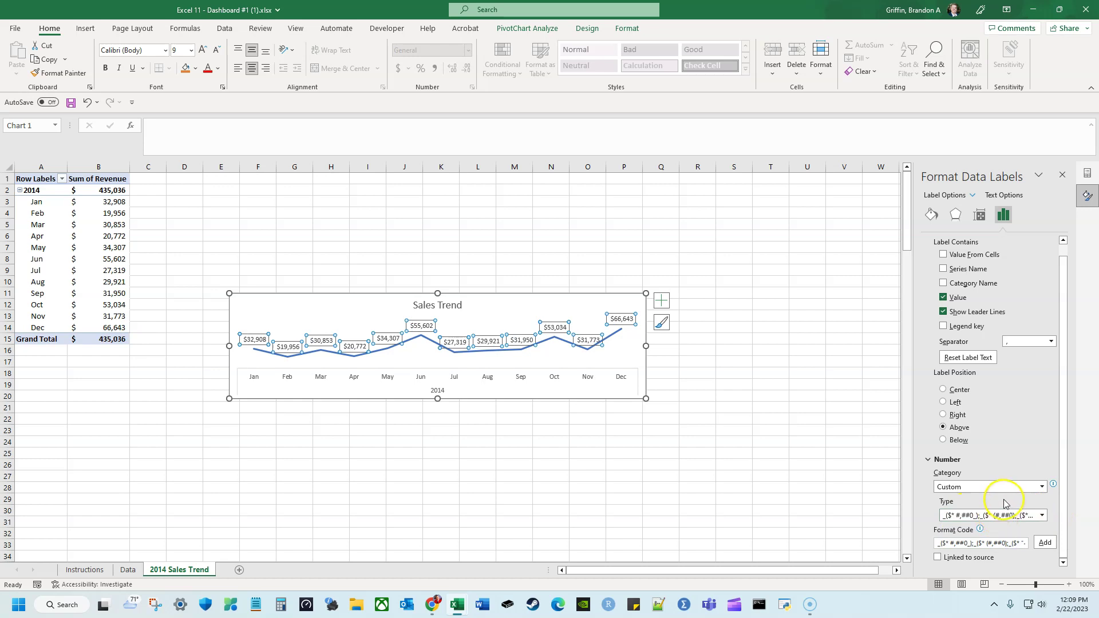
Return the data labels to the custom number type $0, "K" and add that format code
click(993, 518)
click(993, 528)
click(976, 544)
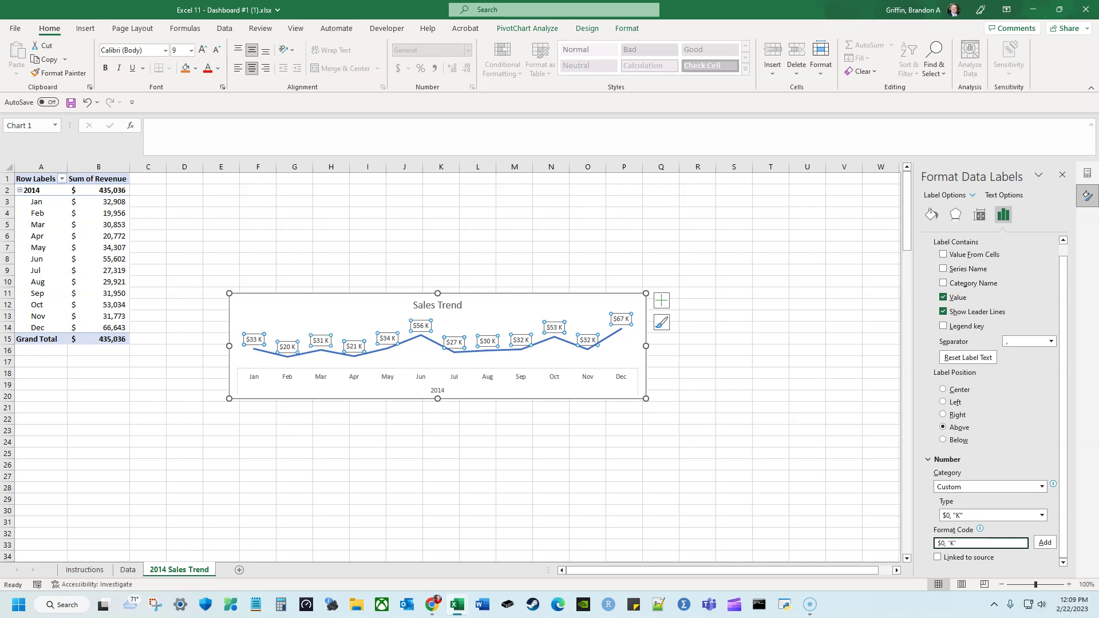
click(1045, 542)
click(1019, 518)
click(981, 532)
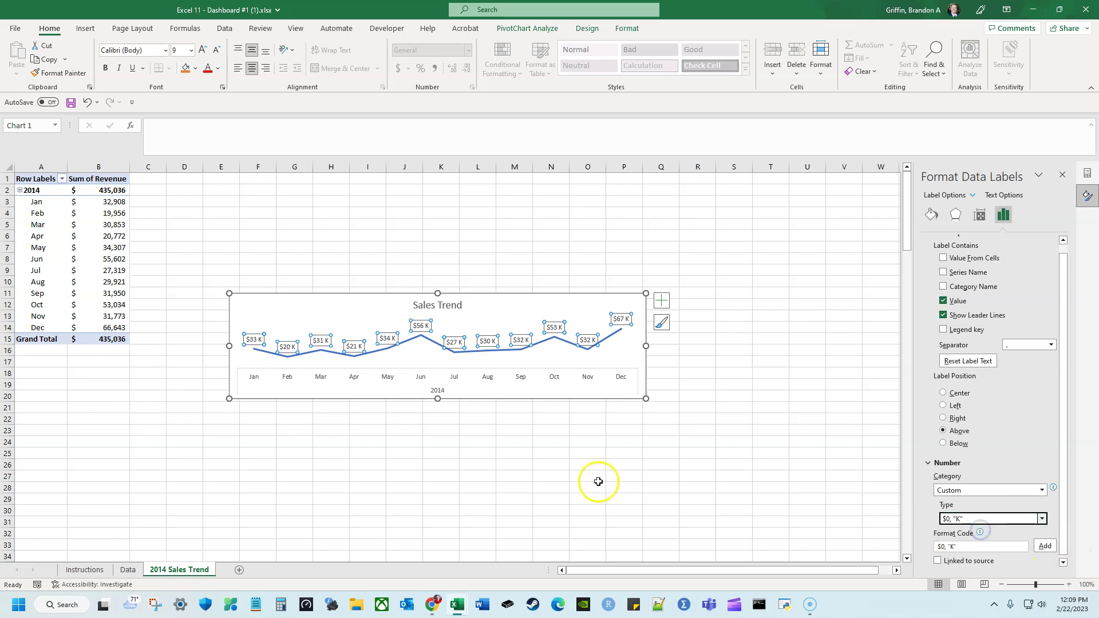
click(685, 279)
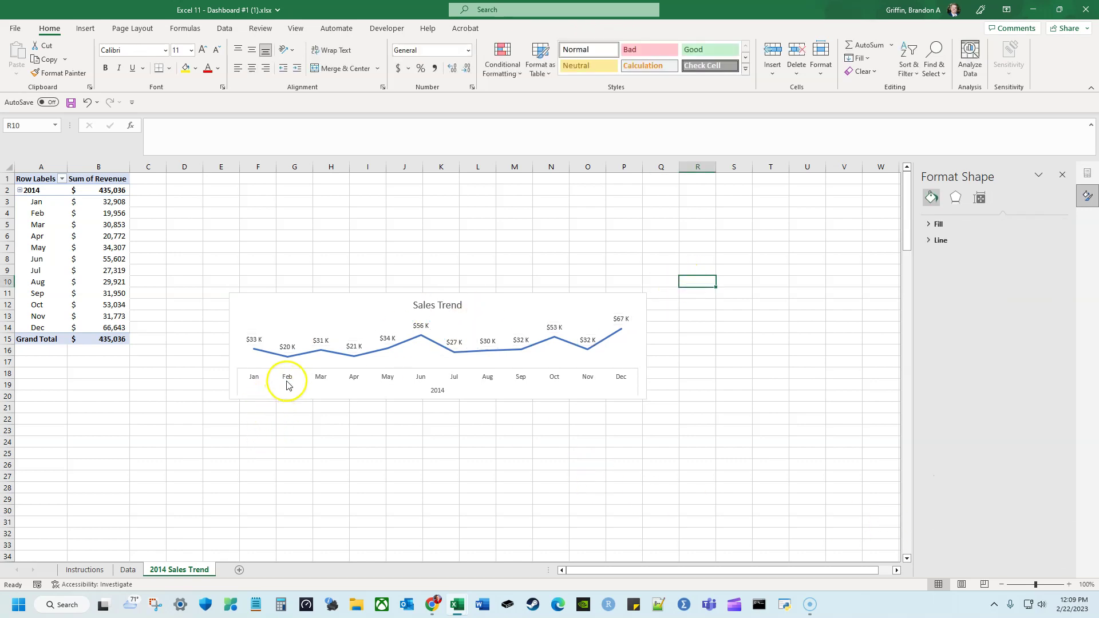
click(256, 340)
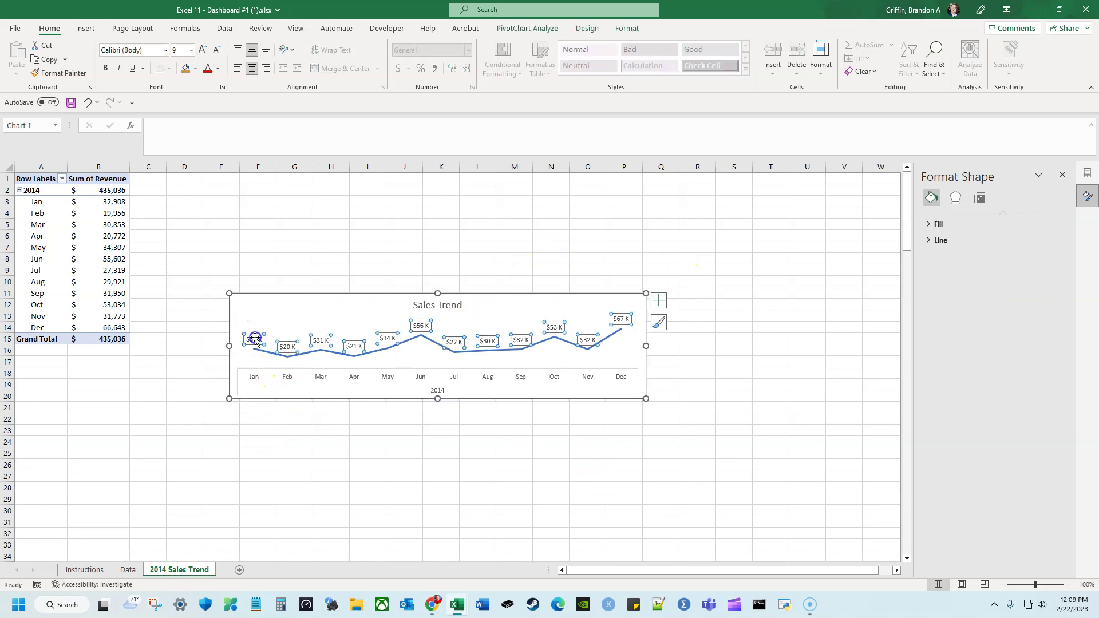
click(518, 418)
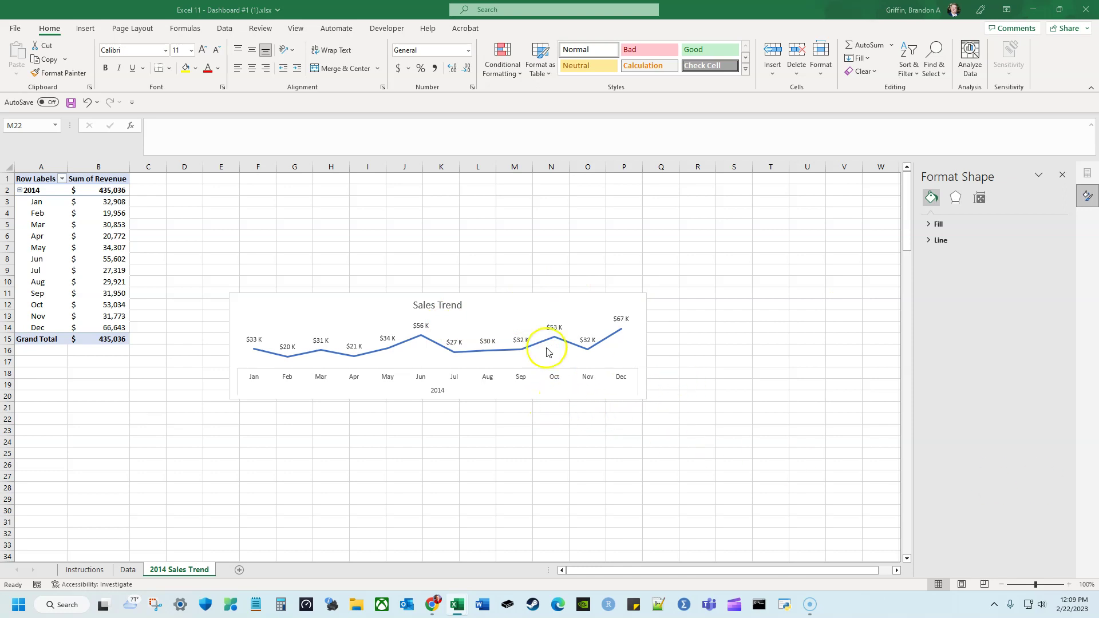
click(515, 488)
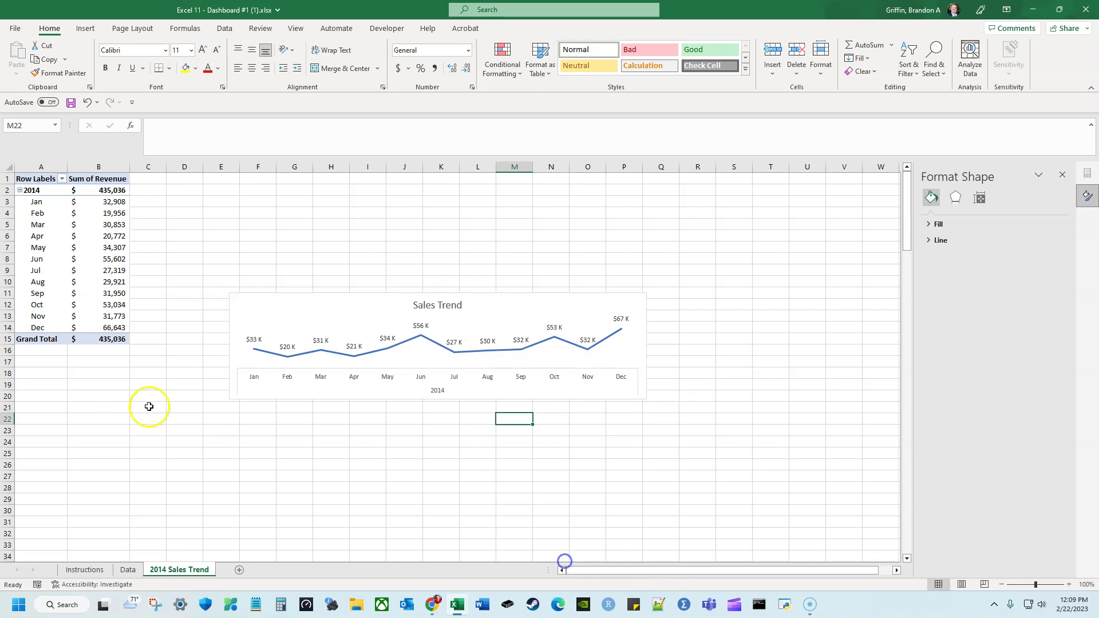
Name the PivotChart object Sales Trend
click(366, 312)
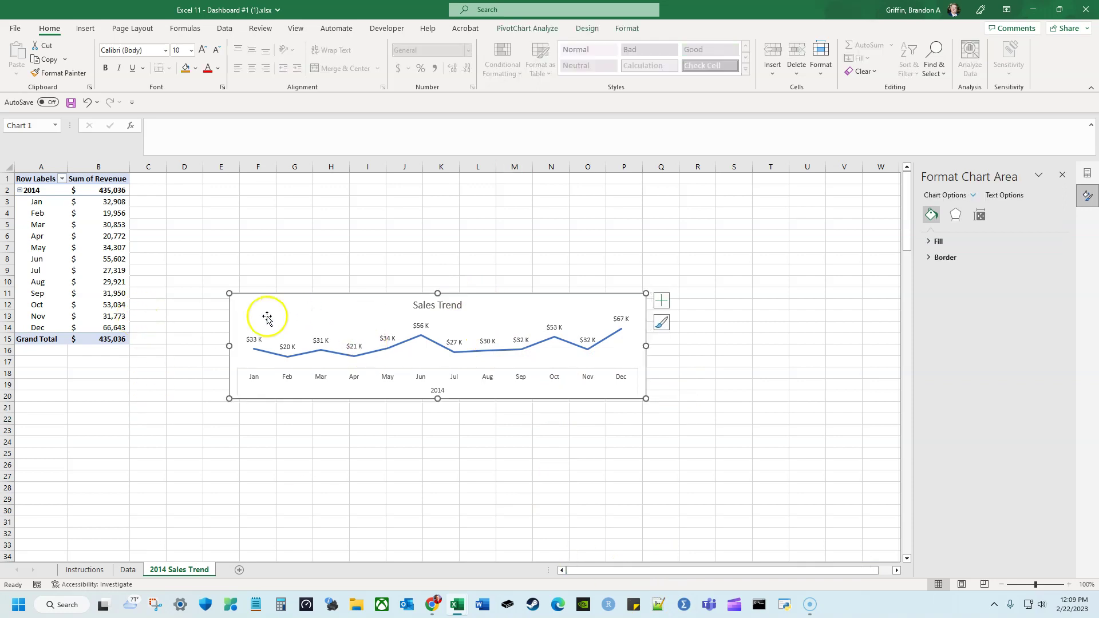
double_click(36, 124)
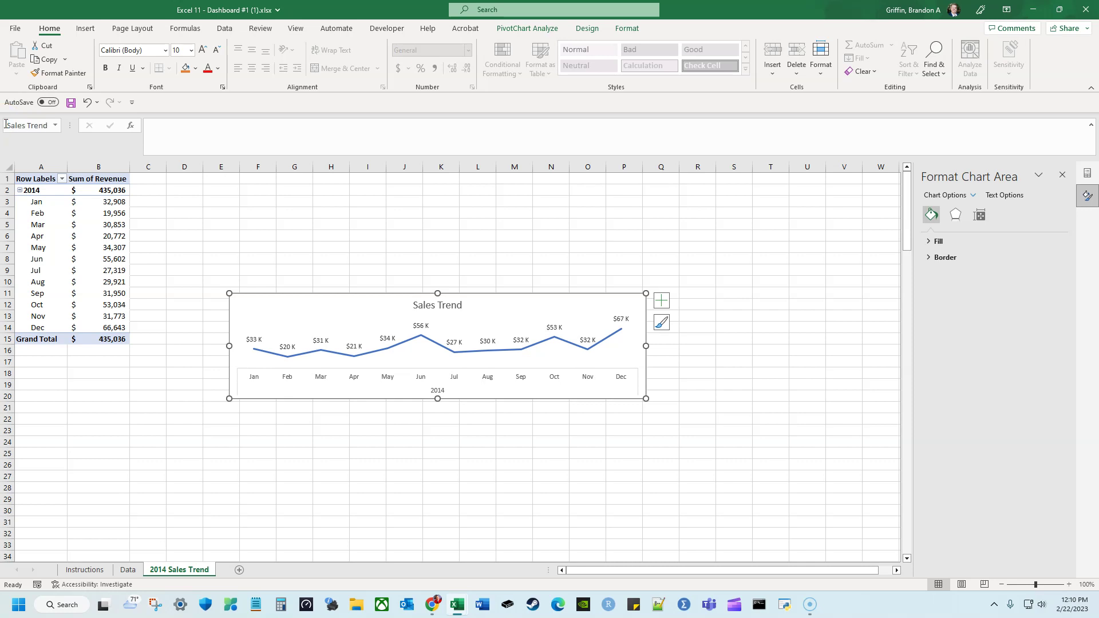
Try to assign the name Sales Trend to the PivotTable from its Mar row label cell
click(55, 225)
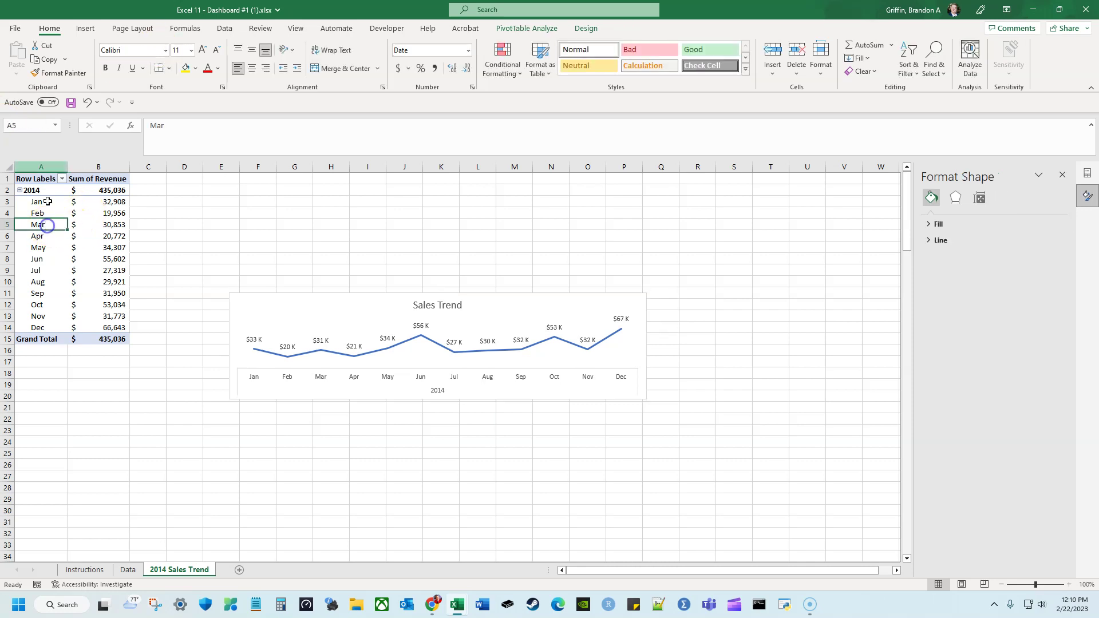
click(23, 127)
text(Sales Tren)
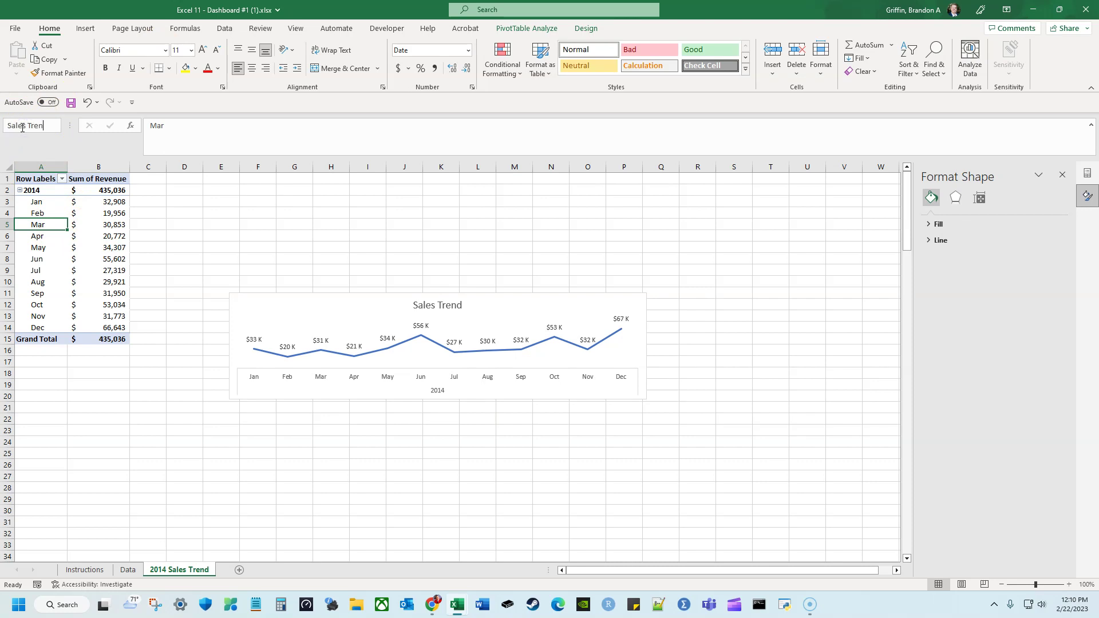
text(d)
key(Return)
click(84, 223)
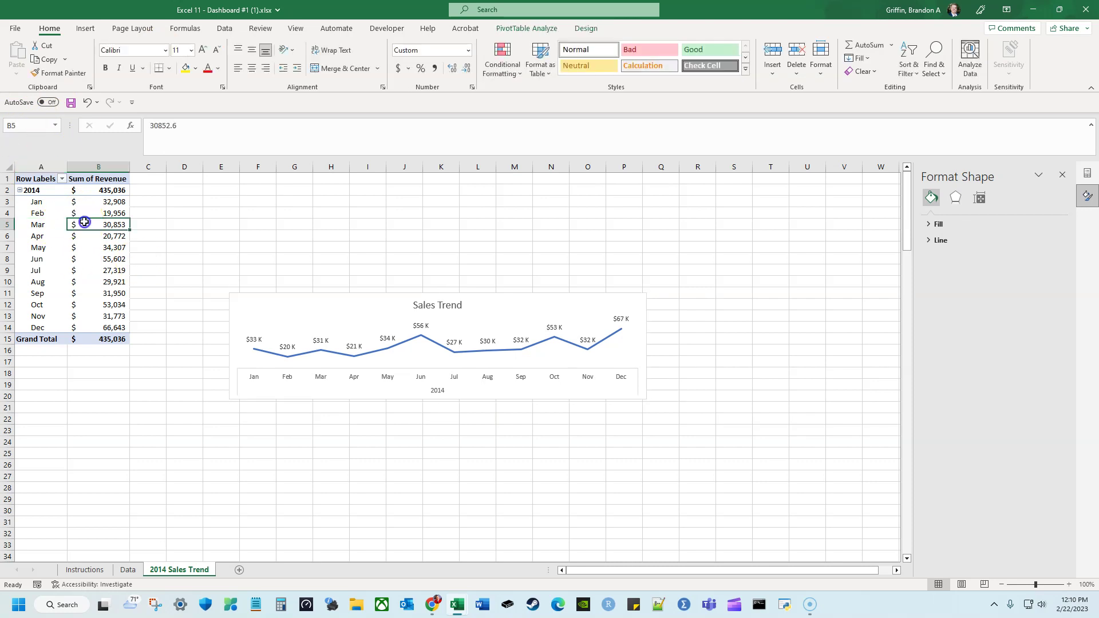
click(272, 301)
click(200, 250)
drag(34, 179, 113, 338)
click(111, 281)
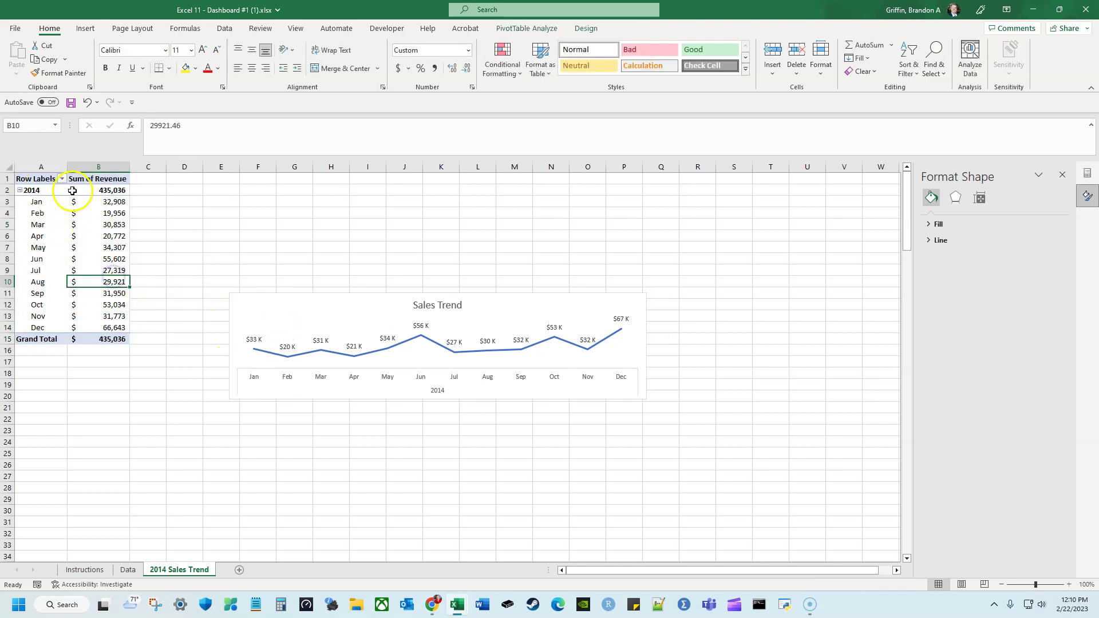
click(37, 182)
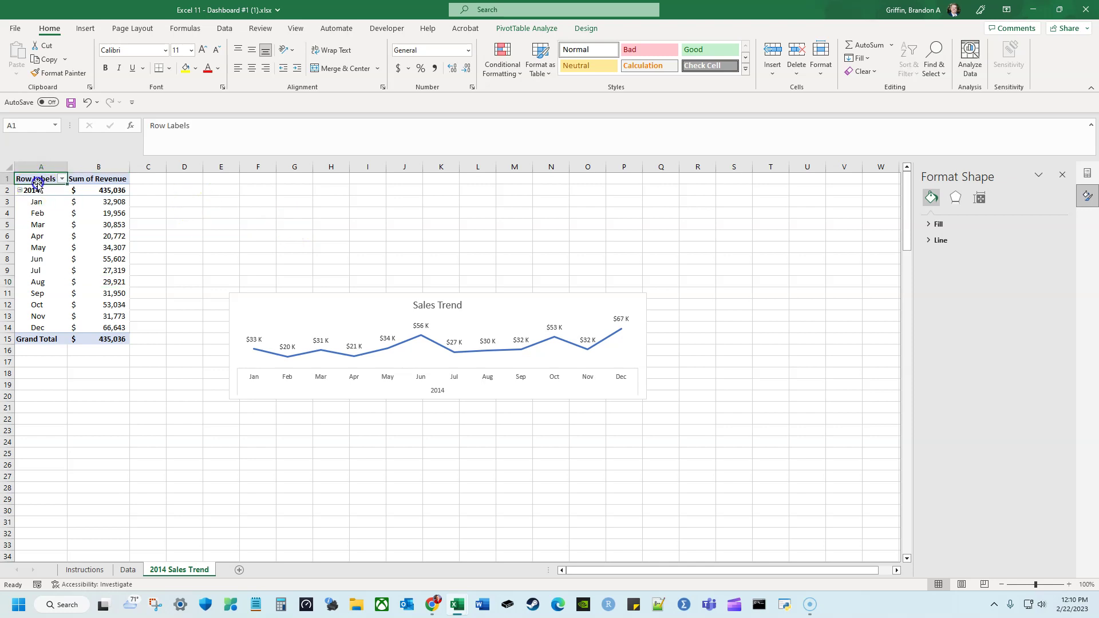
click(80, 211)
click(112, 339)
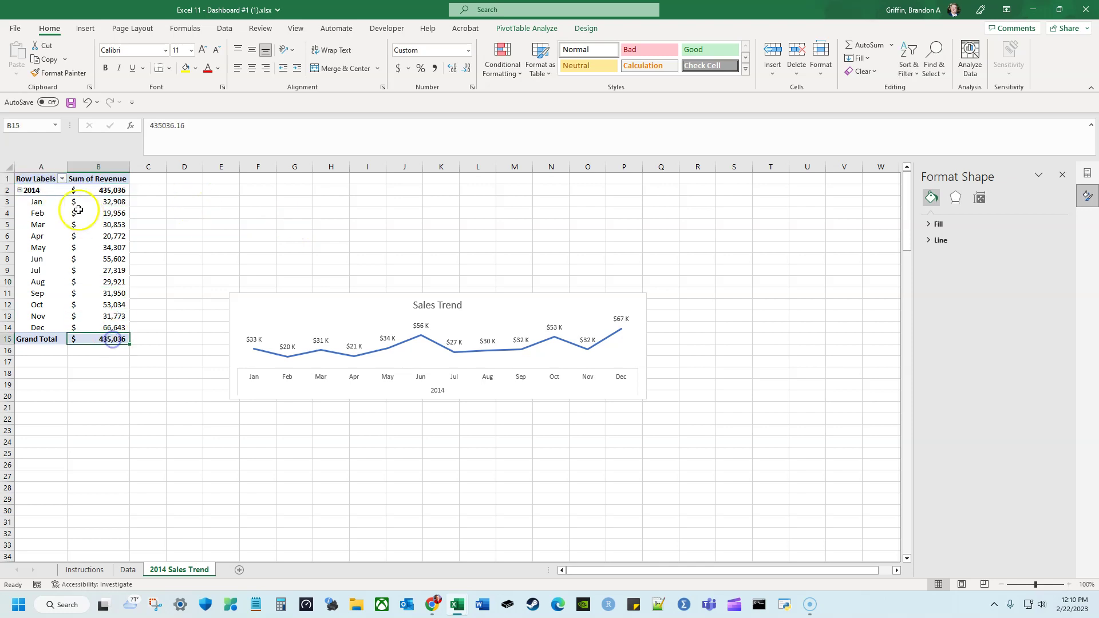
Try to assign the name sales trend to the whole PivotTable range A1:B15
right_click(59, 201)
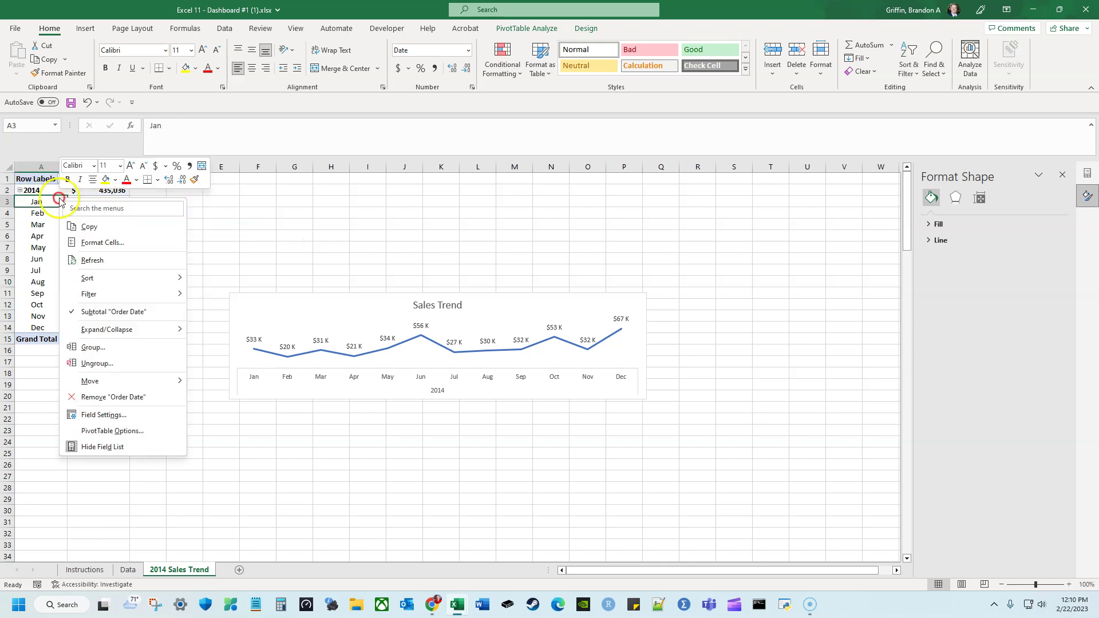
click(41, 289)
drag(35, 179, 116, 337)
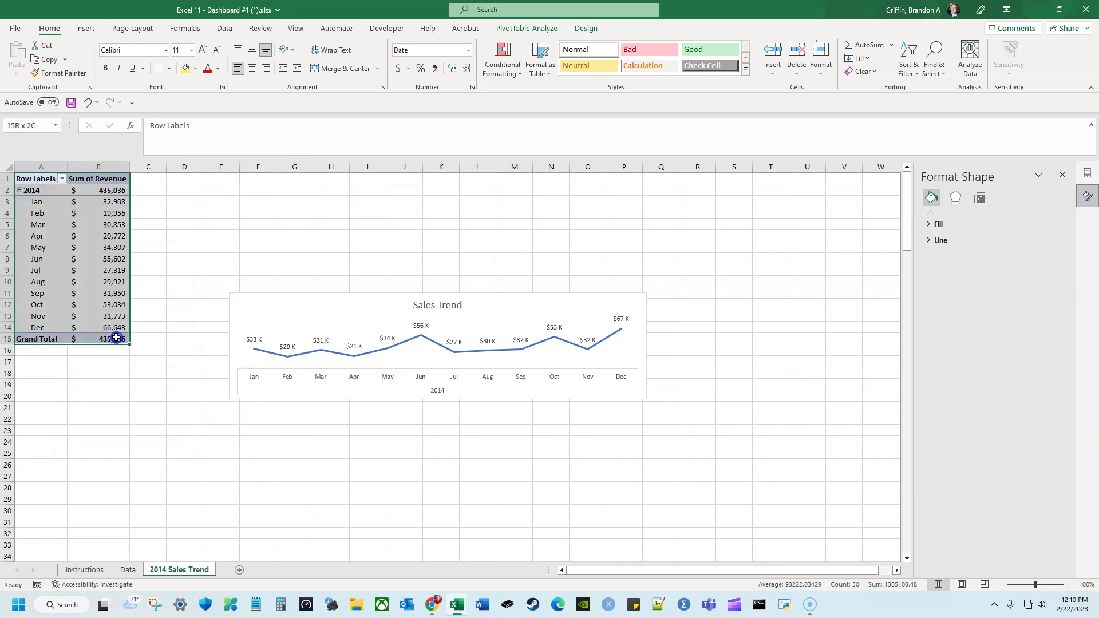
click(39, 127)
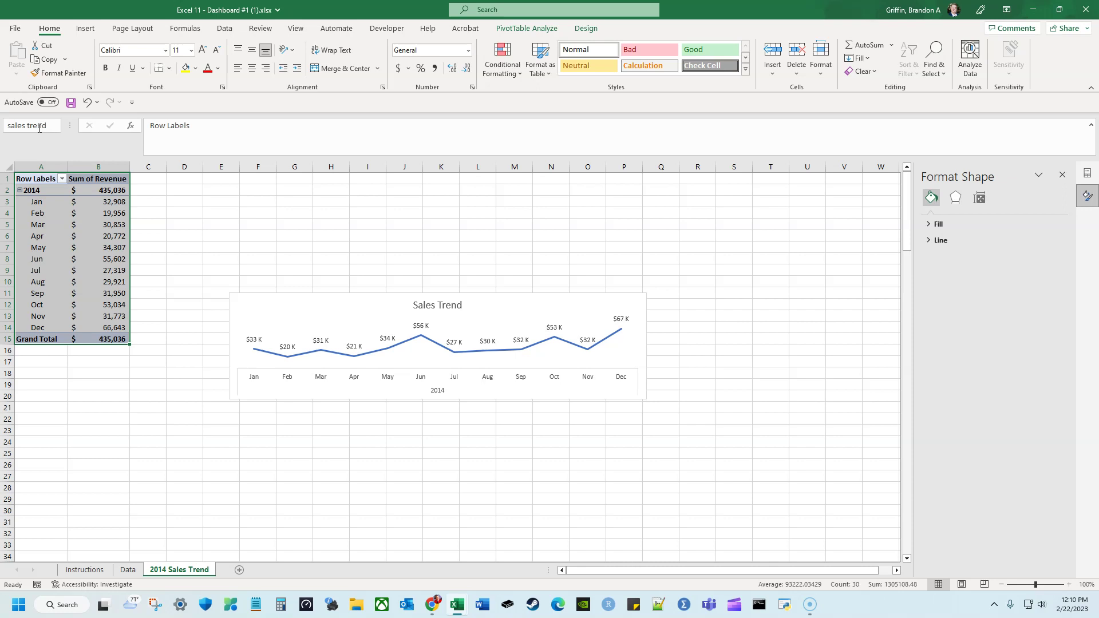
key(Return)
click(114, 247)
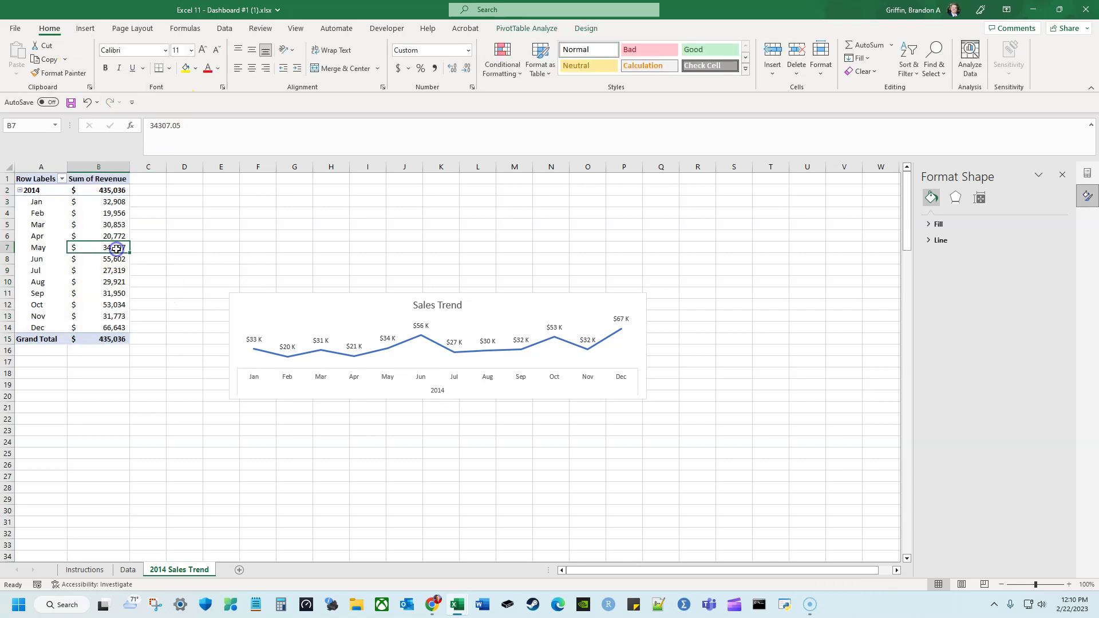
click(249, 281)
click(294, 316)
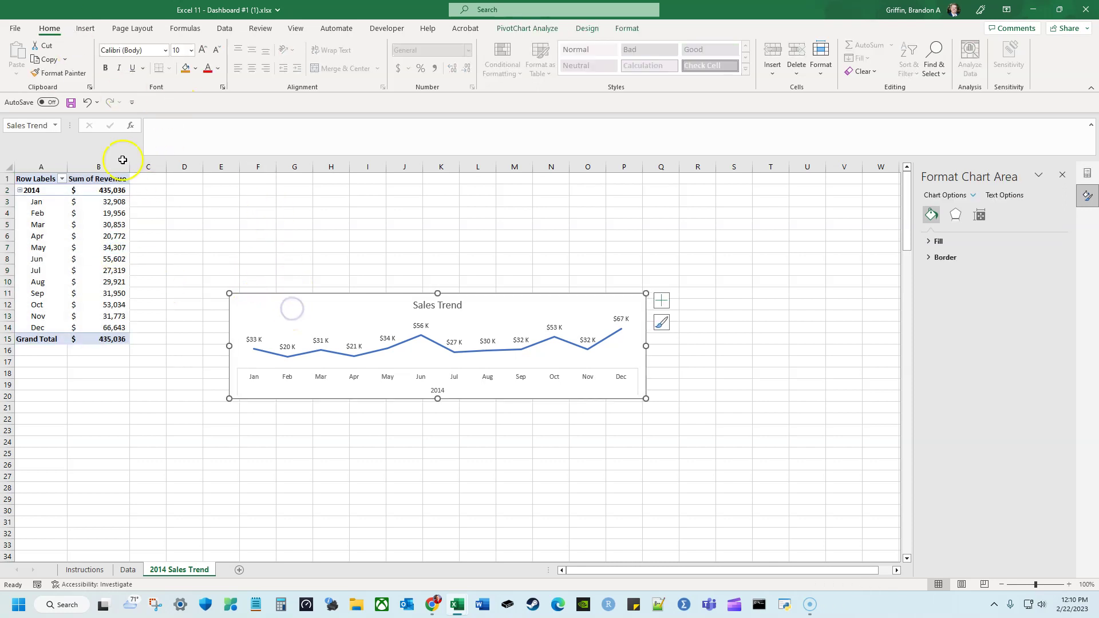
Check the workbook's defined names in the Name Manager
click(185, 28)
click(147, 245)
click(339, 59)
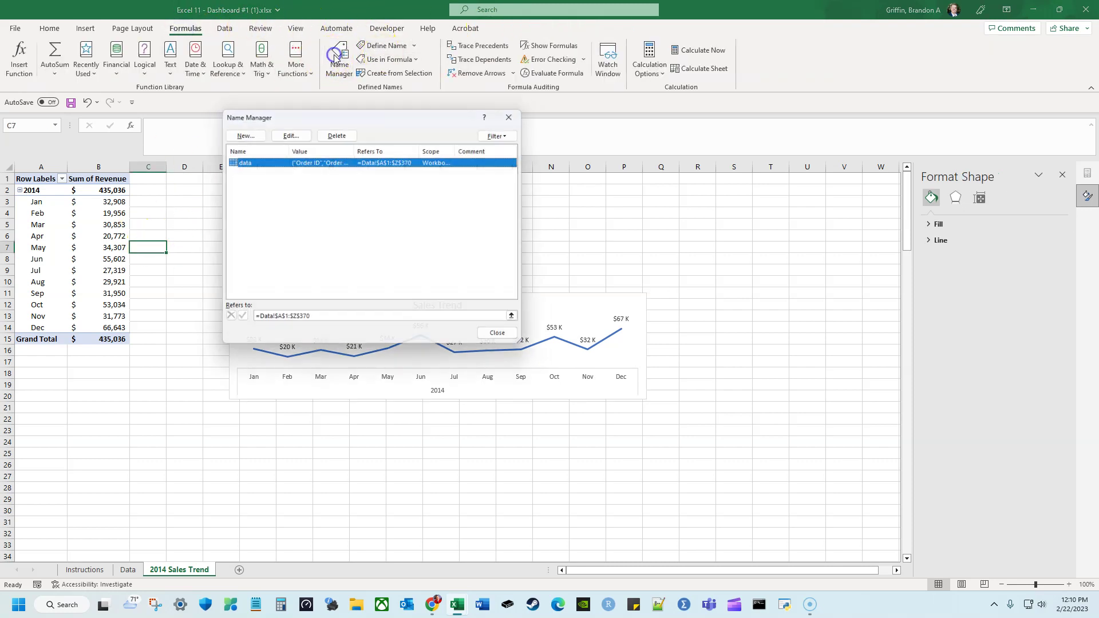
click(511, 340)
Set the PivotTable name to Sales Trend in the options of the Sales Trend chart's PivotTable
click(332, 312)
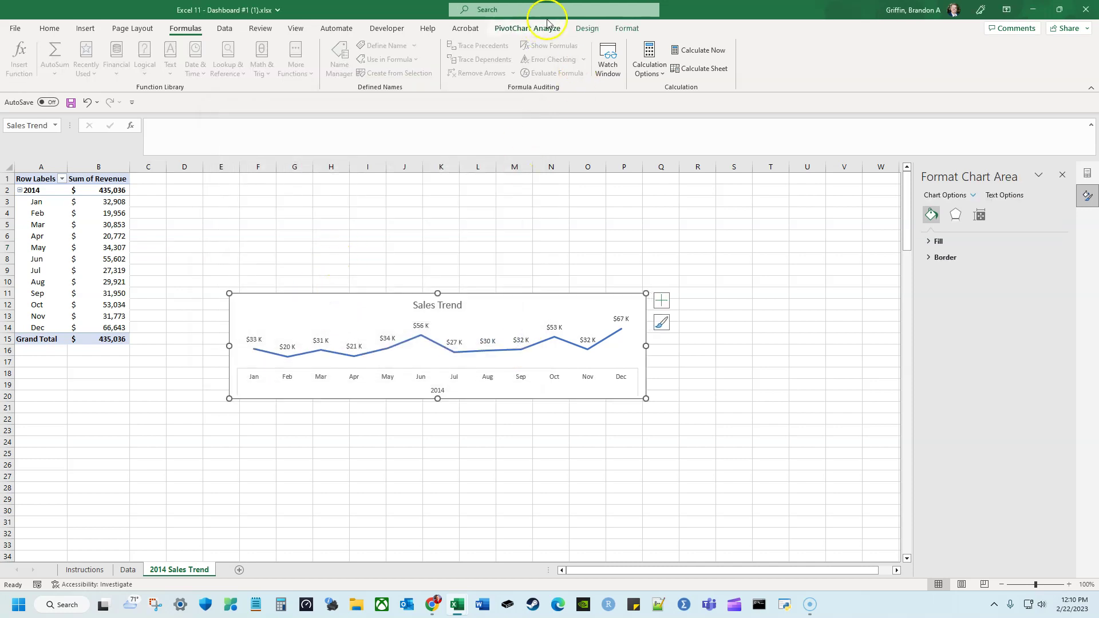
click(587, 28)
click(559, 29)
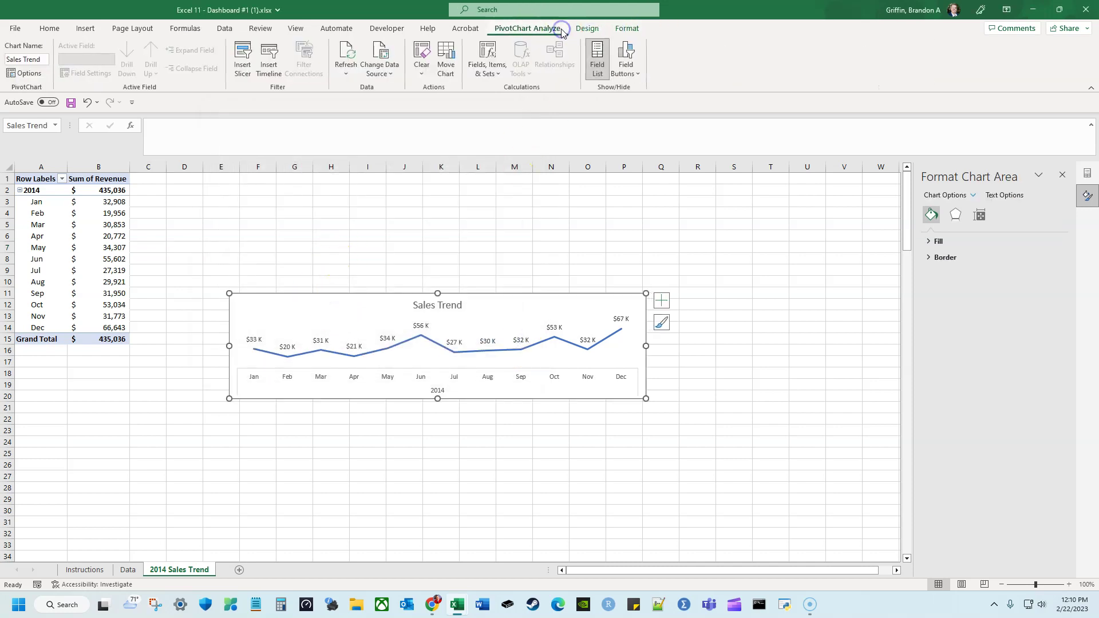
click(26, 72)
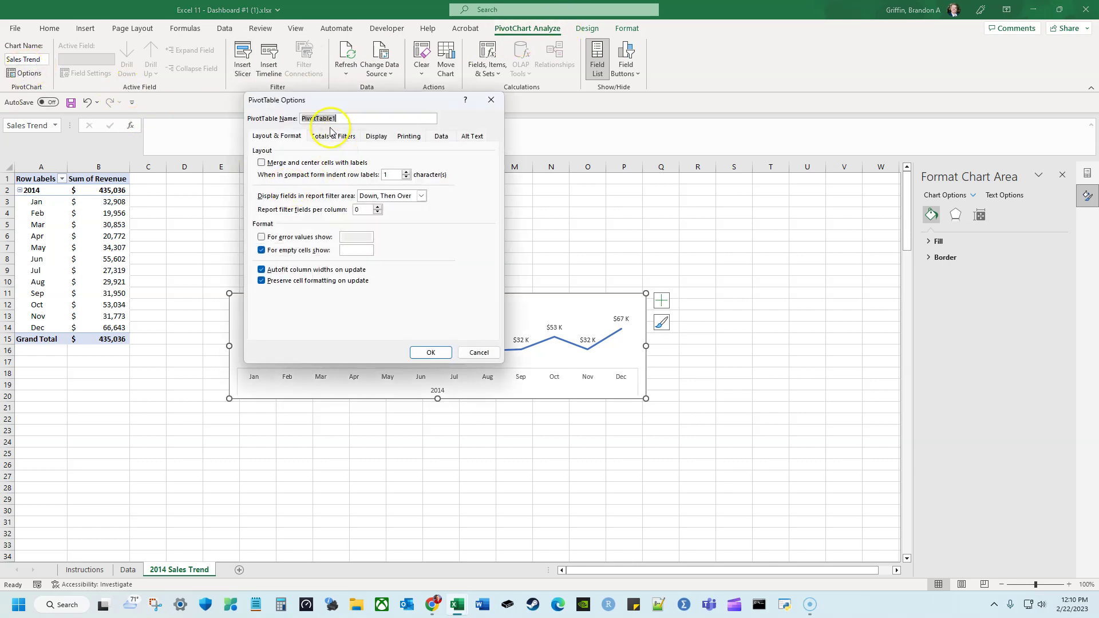
click(340, 119)
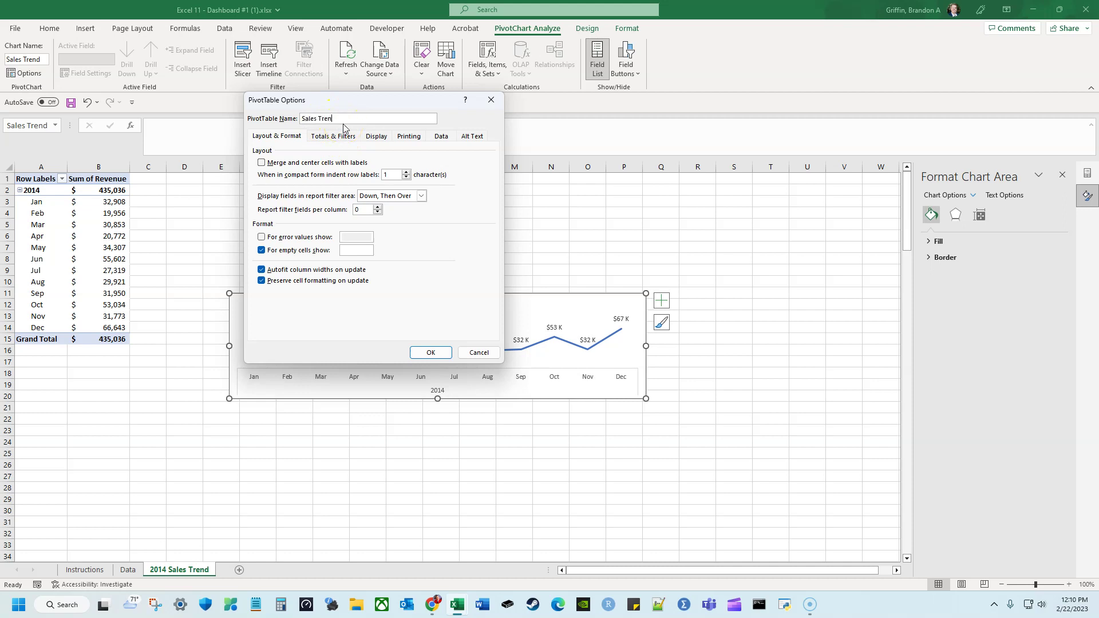
key(Return)
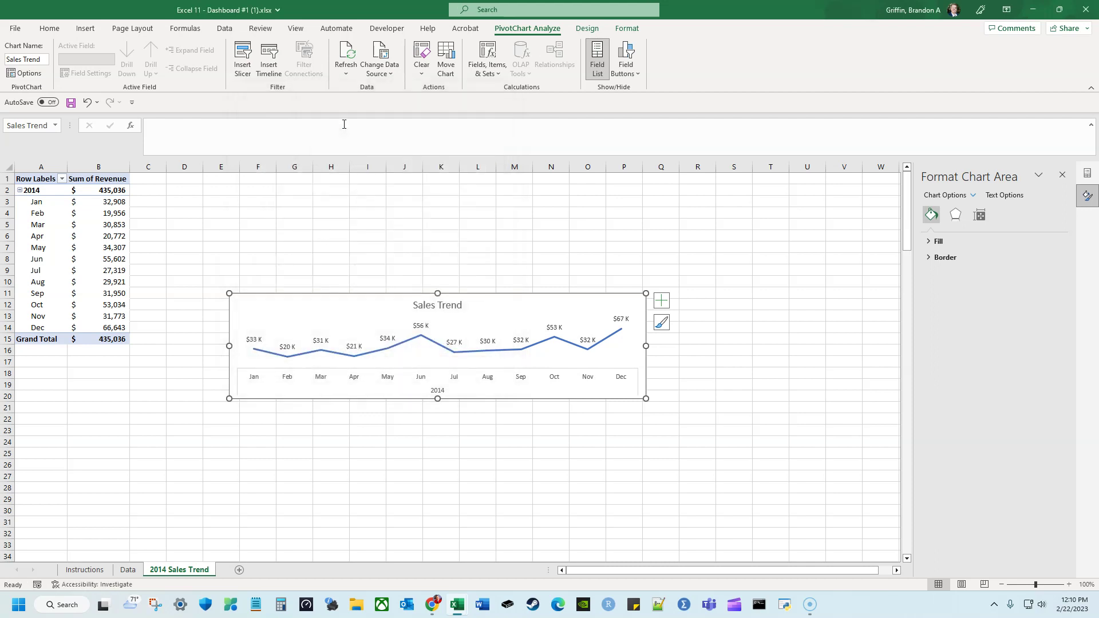
Check the PivotTable's name in its PivotTable Options from the Mar revenue cell
click(84, 213)
click(55, 177)
drag(60, 181, 105, 342)
click(145, 241)
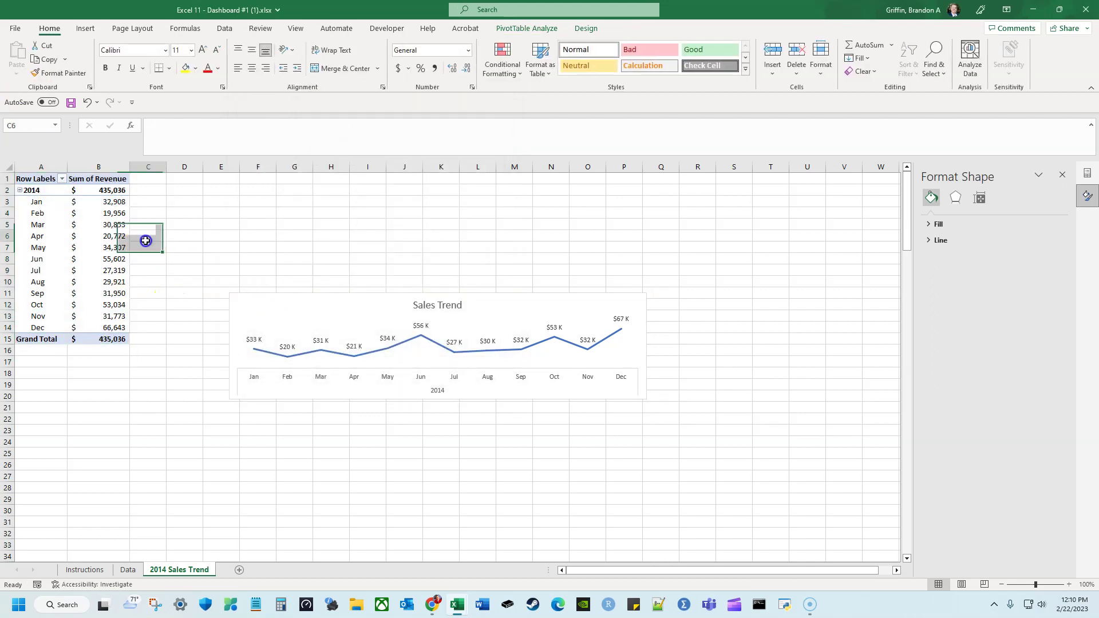
click(92, 214)
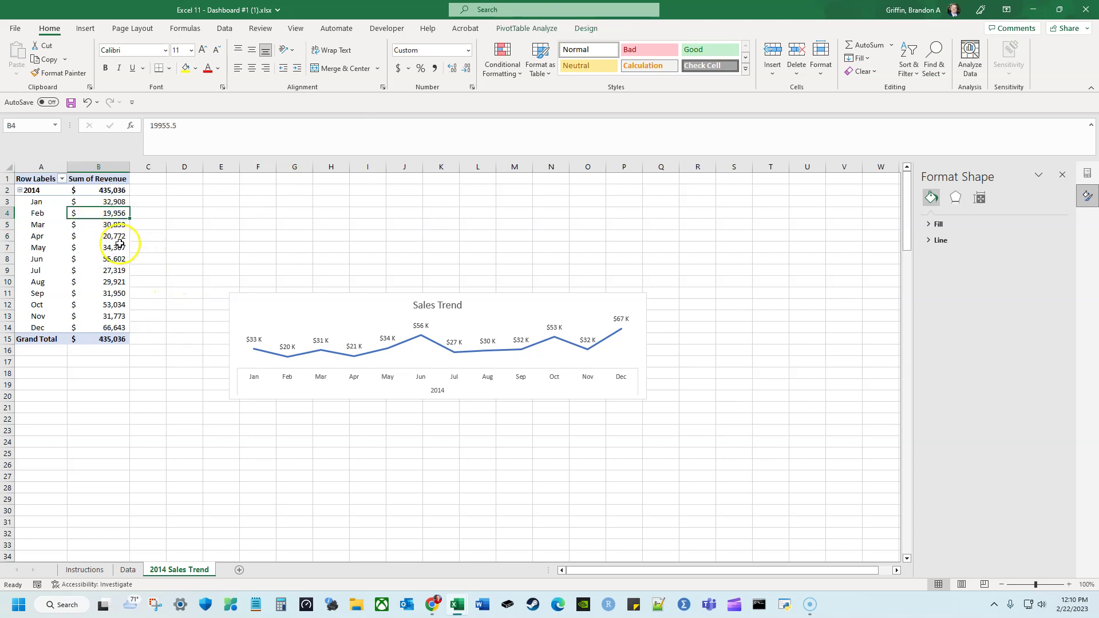
right_click(76, 223)
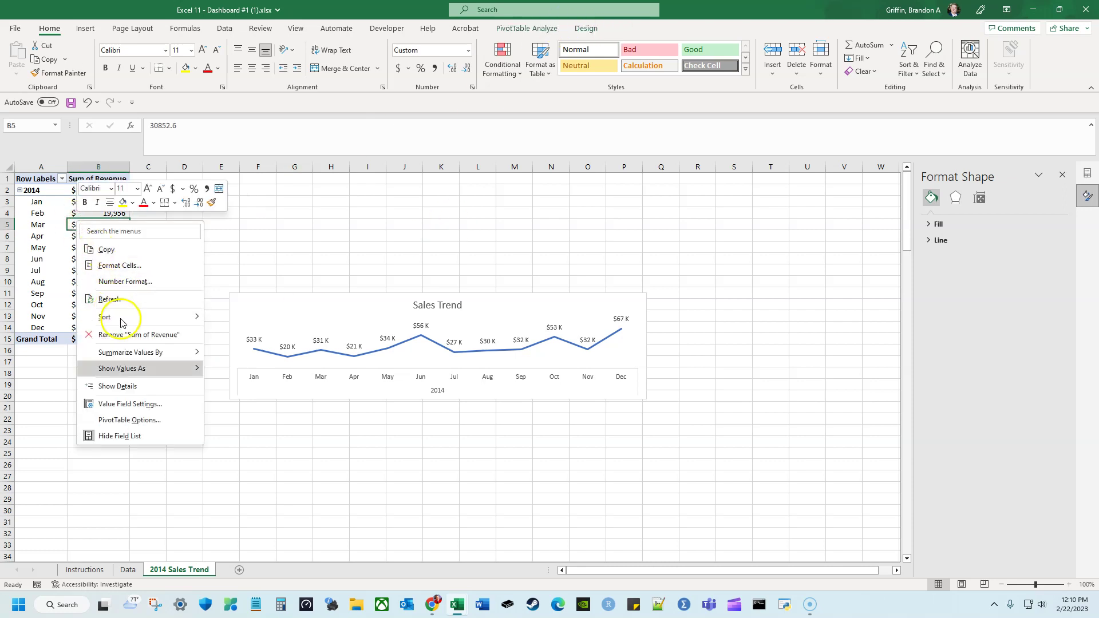
click(174, 424)
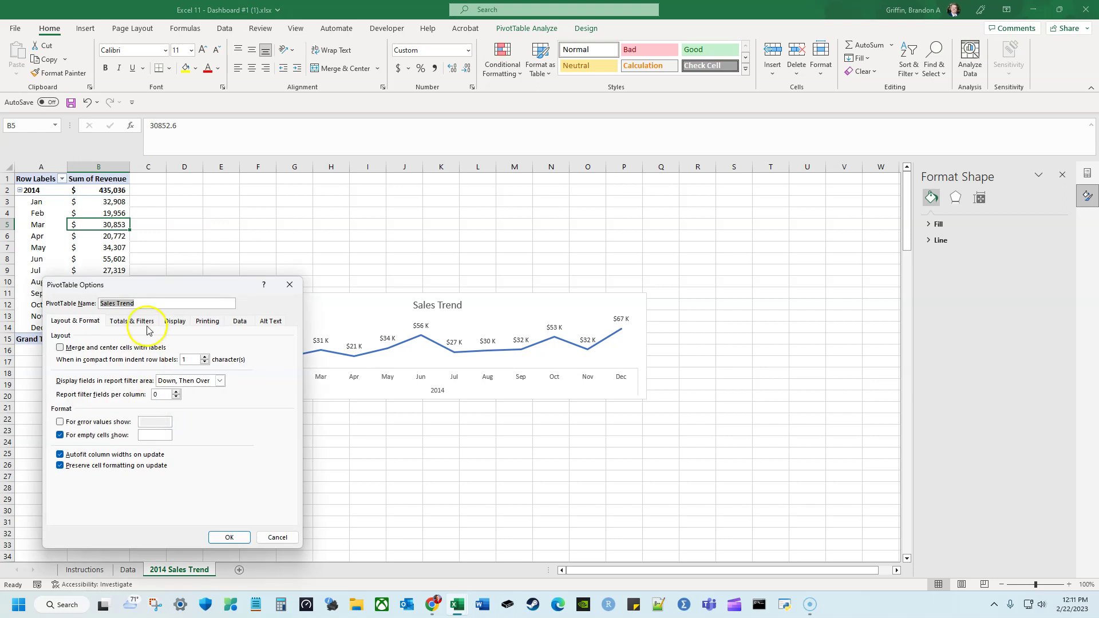
click(277, 536)
click(418, 218)
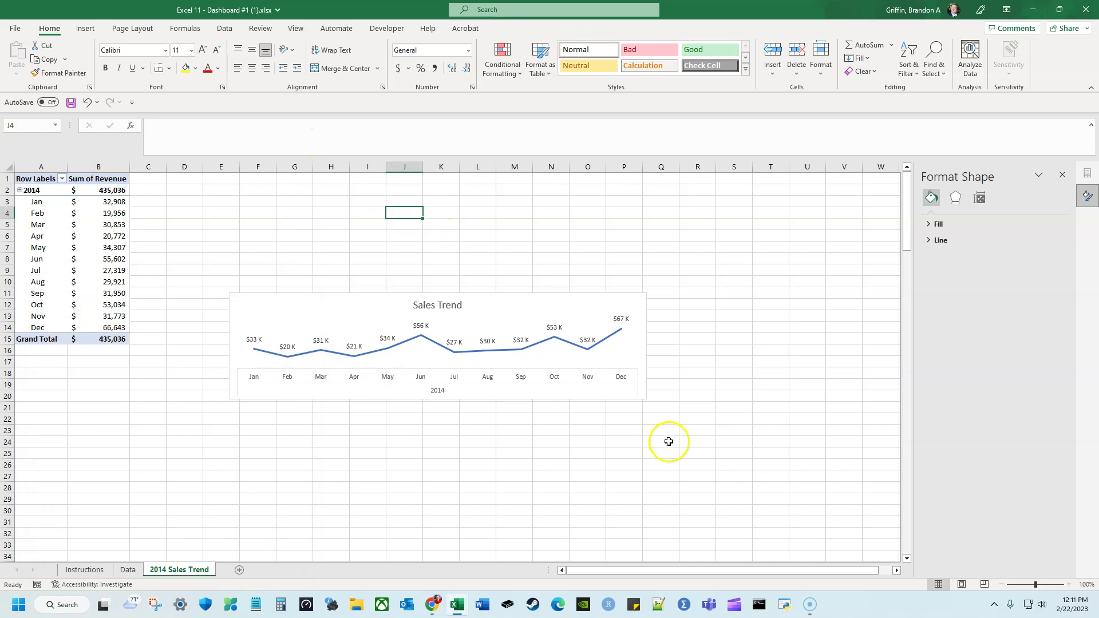
Set the Sales Trend chart's horizontal axis to No fill and No line
click(456, 376)
right_click(457, 377)
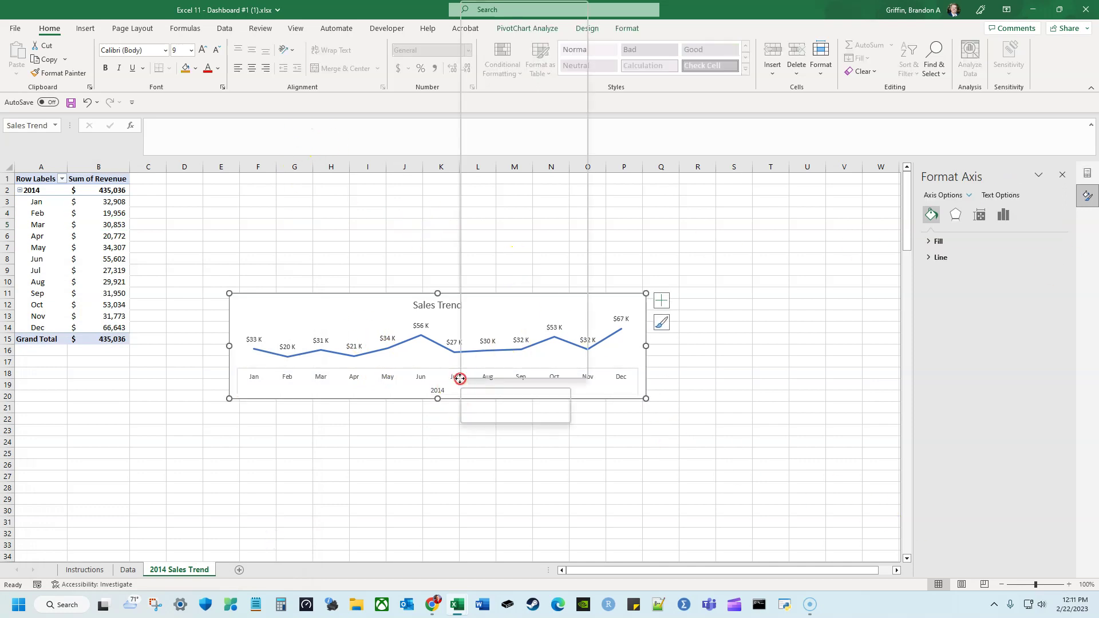
click(456, 378)
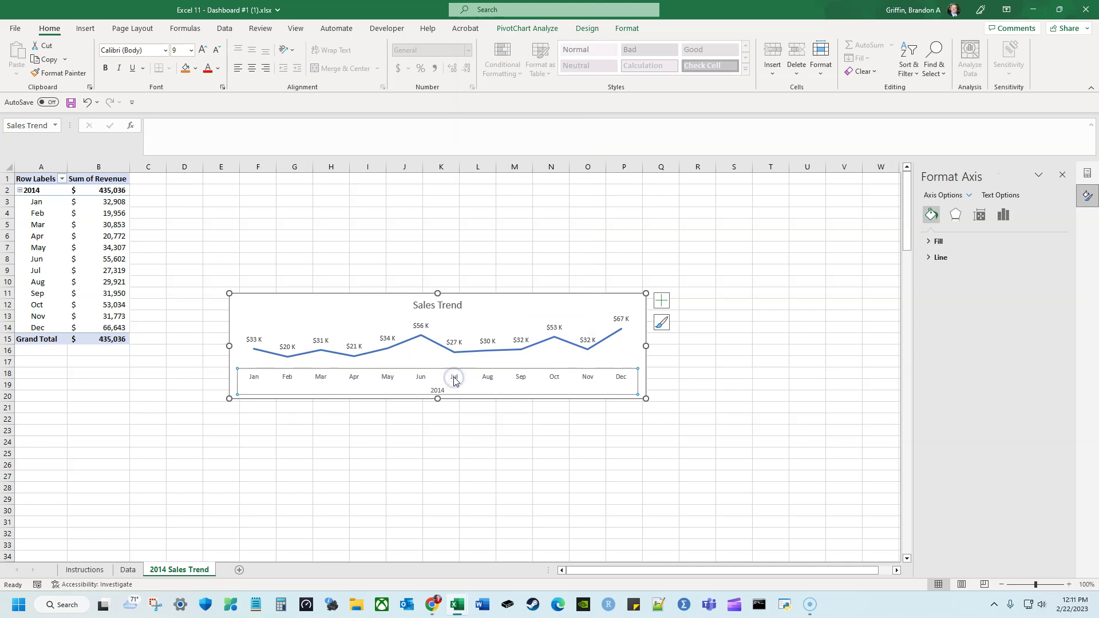
click(1044, 222)
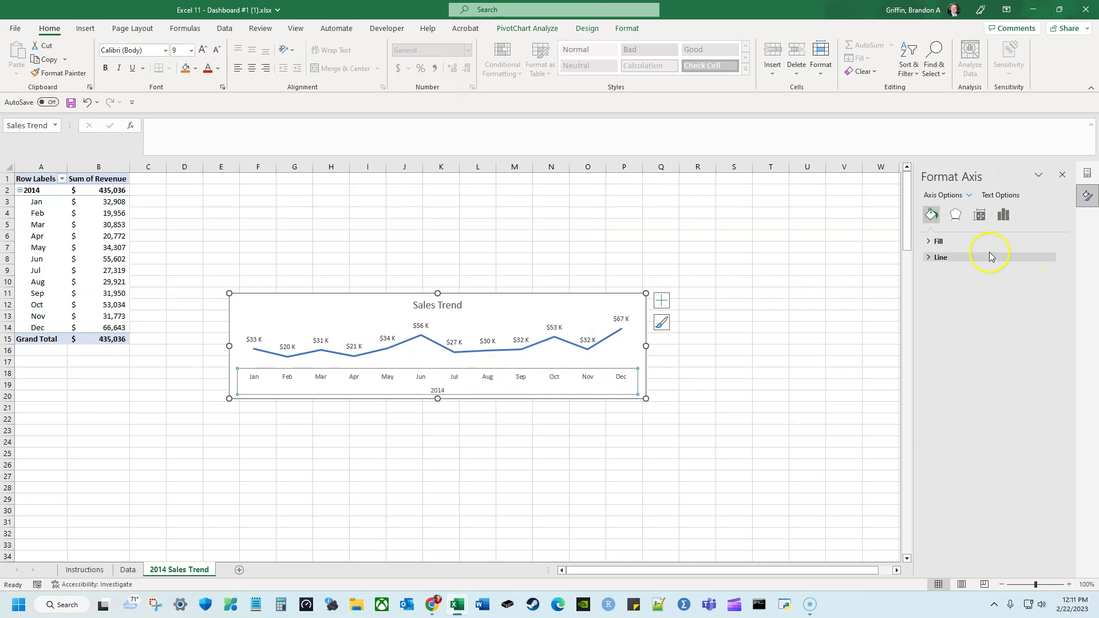
click(957, 242)
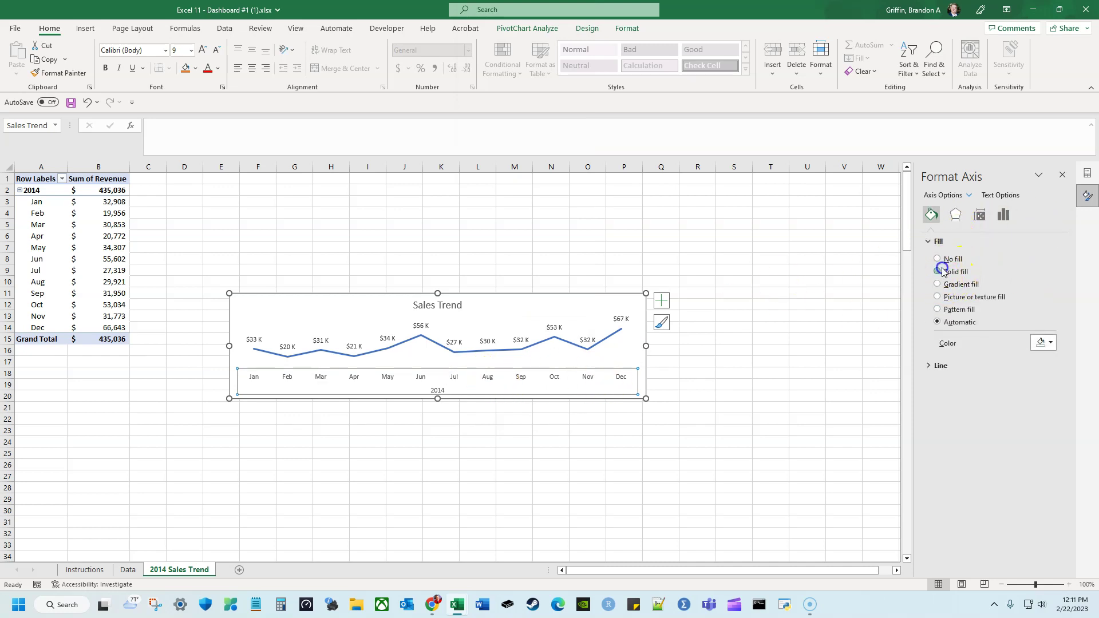
click(941, 271)
click(942, 258)
click(943, 341)
click(937, 371)
click(938, 360)
click(796, 383)
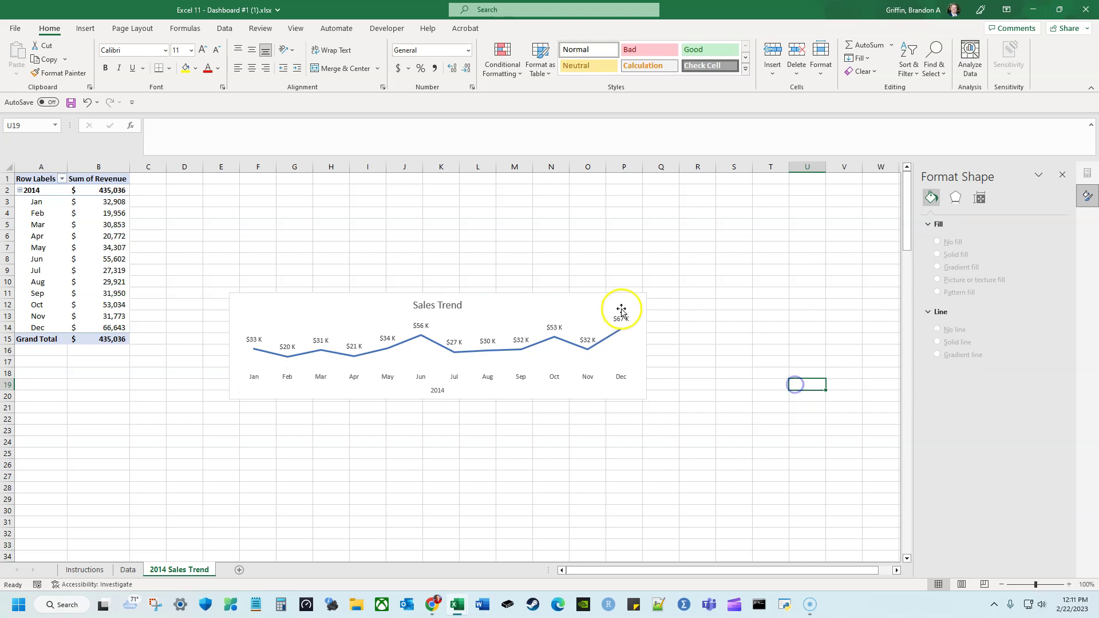
Apply the automatic black shape outline to the Sales Trend chart area
click(618, 302)
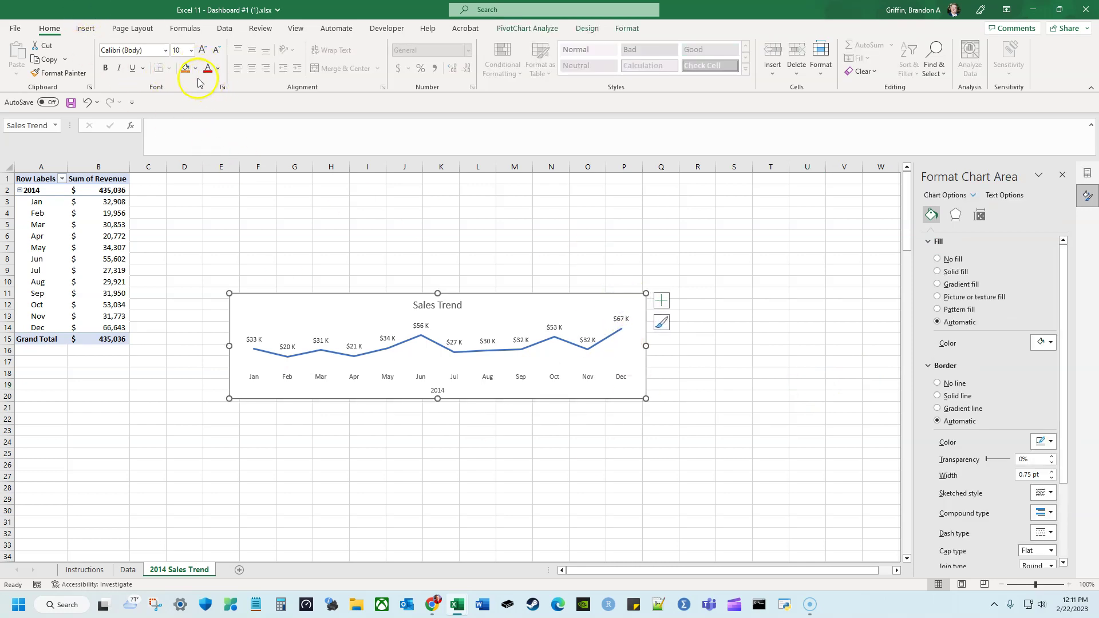
click(628, 28)
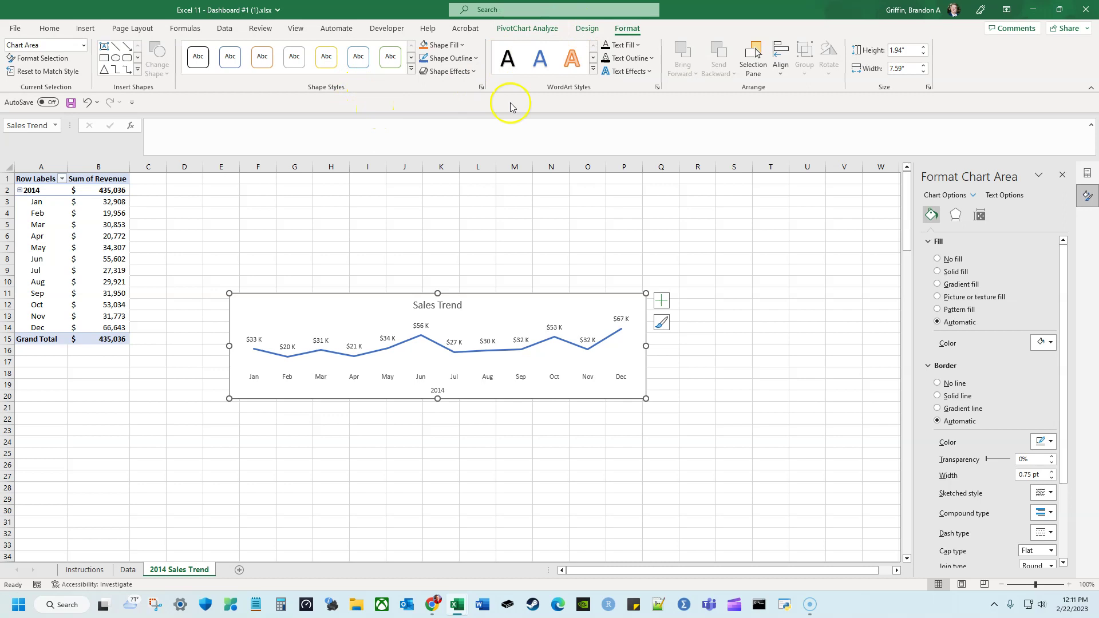
click(458, 59)
click(448, 75)
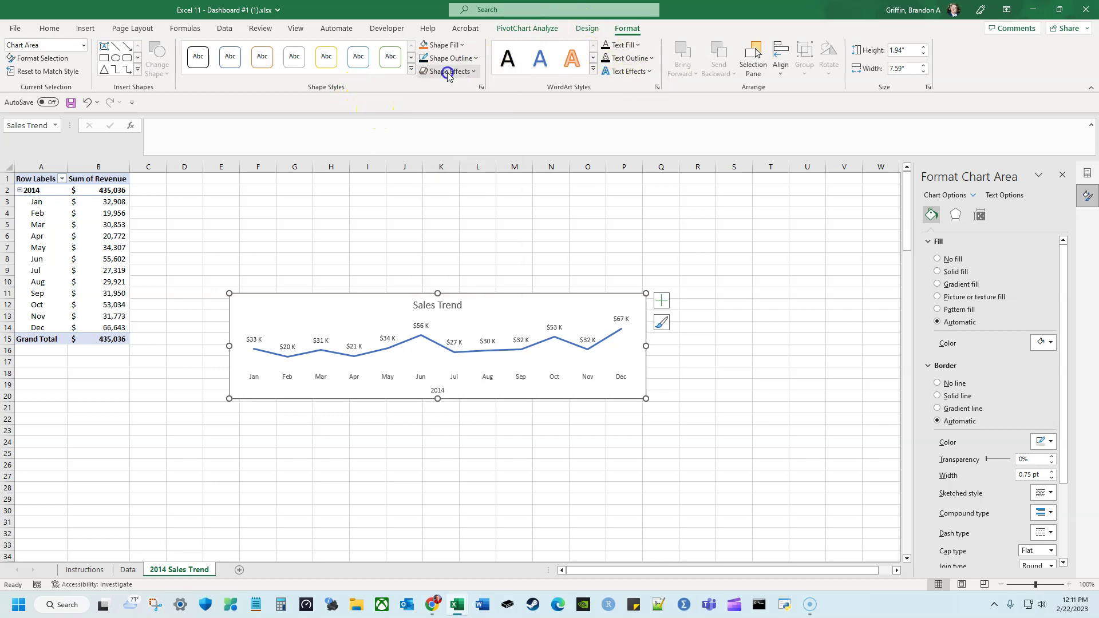
click(846, 280)
click(620, 292)
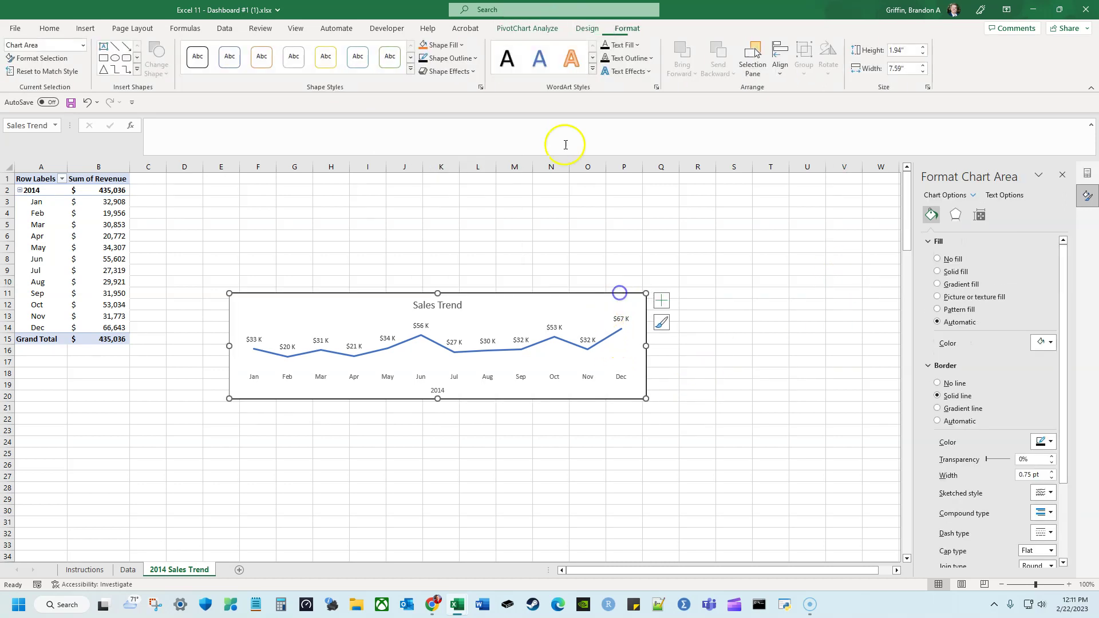
Try a 6 pt outline weight on the Sales Trend chart and undo it
click(461, 58)
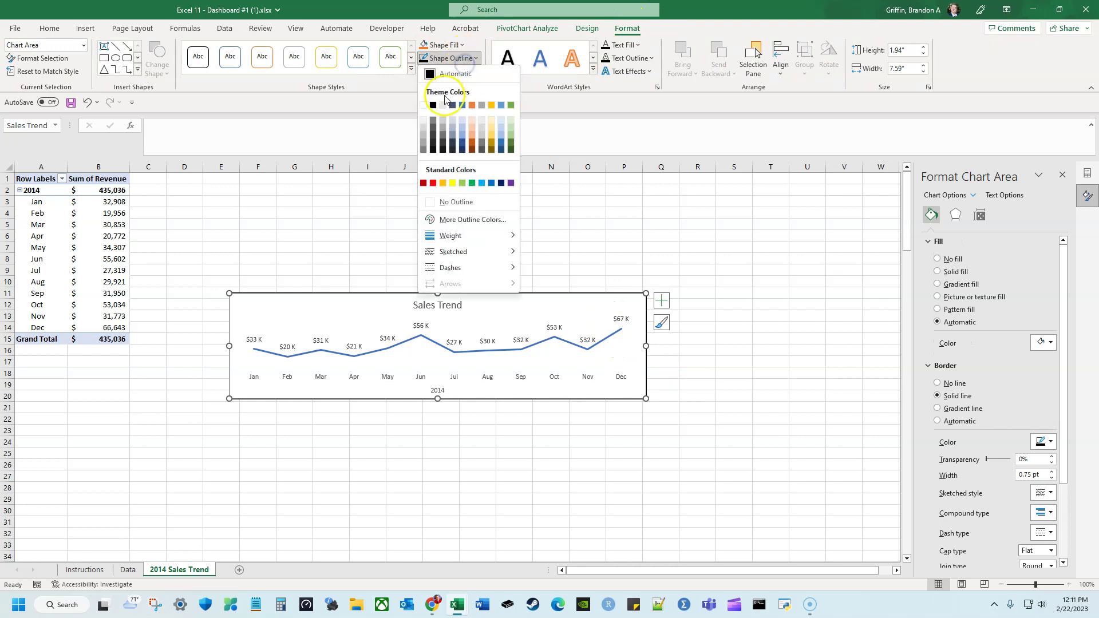
mouse_move(487, 237)
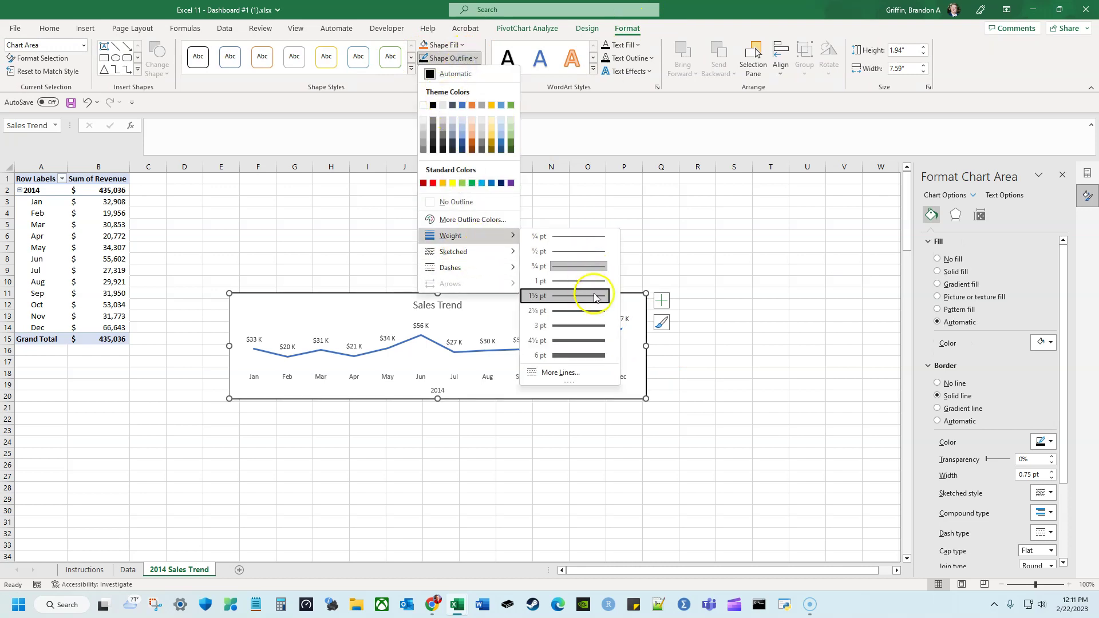
click(589, 356)
click(740, 327)
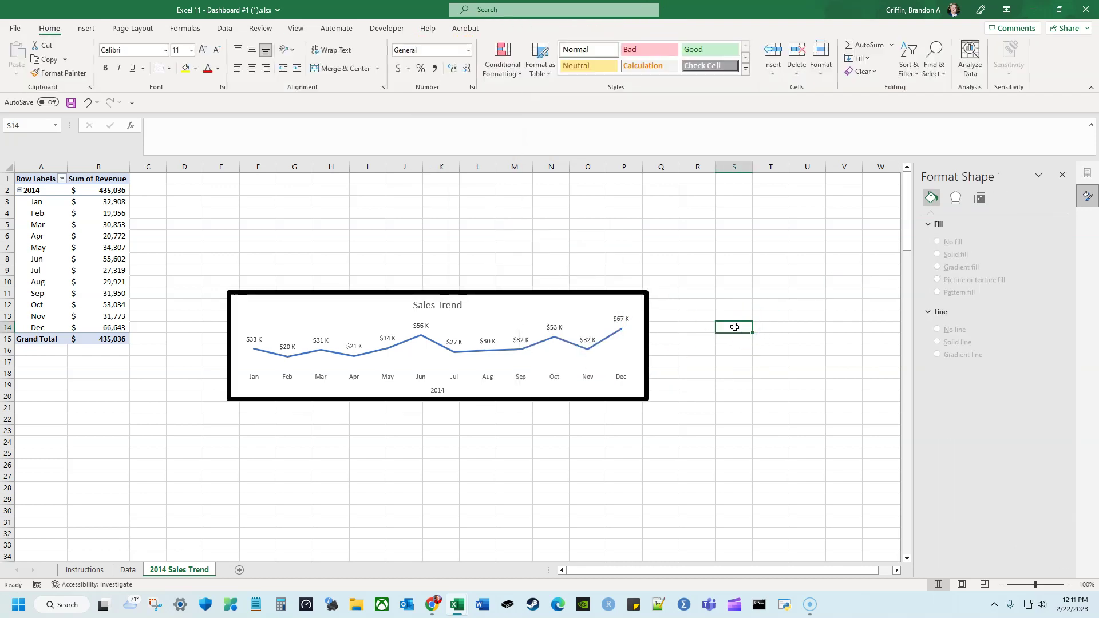
key(ctrl+z)
click(717, 328)
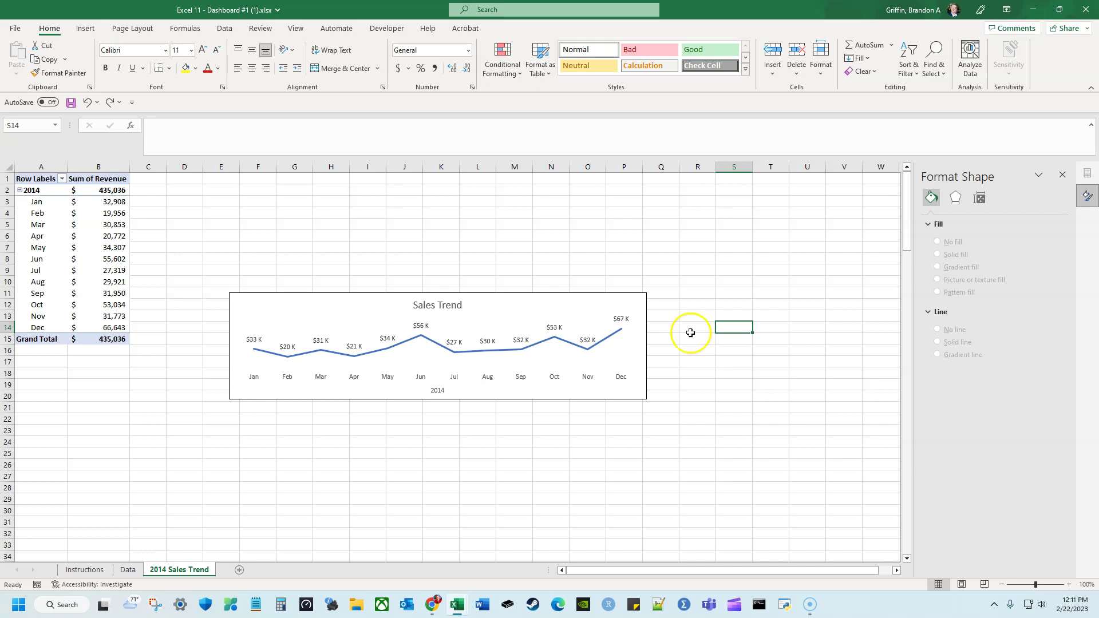
Make the Sales Trend chart title bold and save the workbook
click(444, 296)
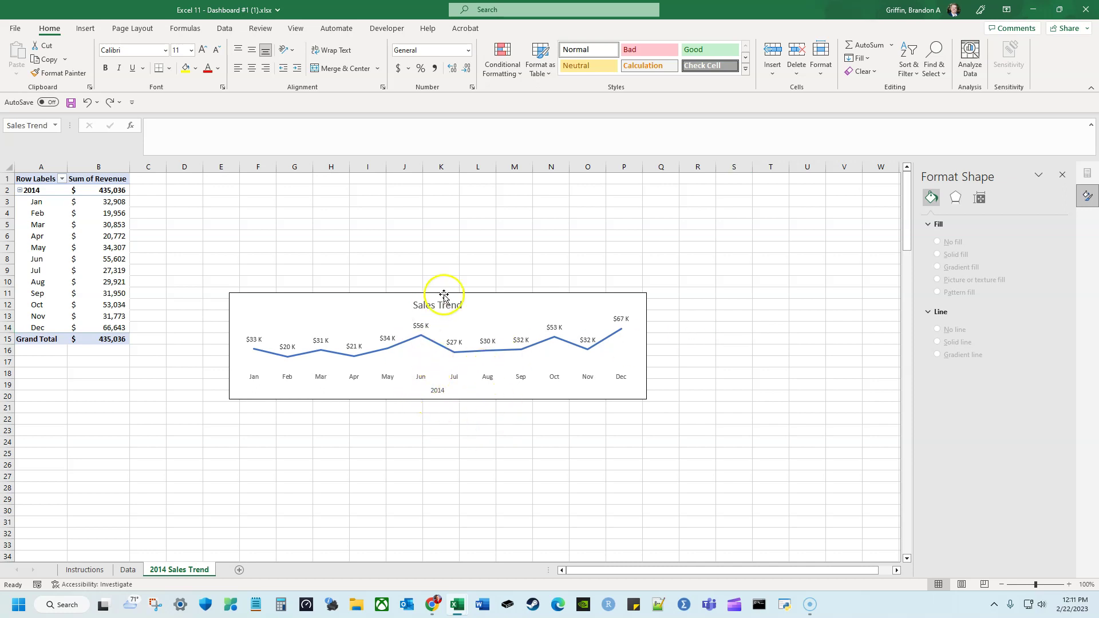
click(448, 304)
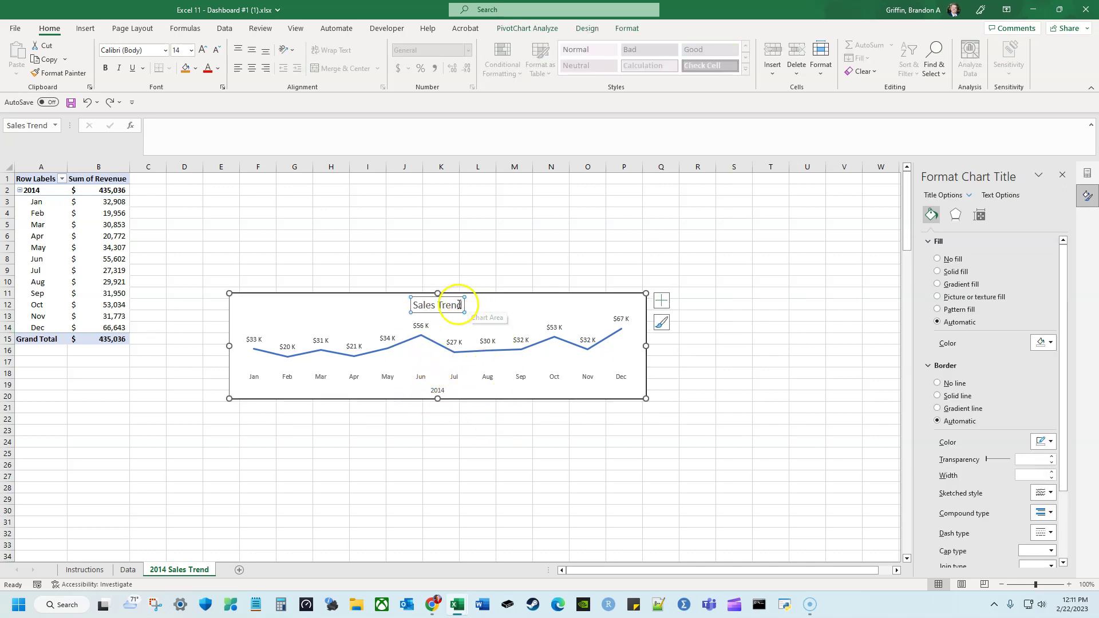
click(510, 283)
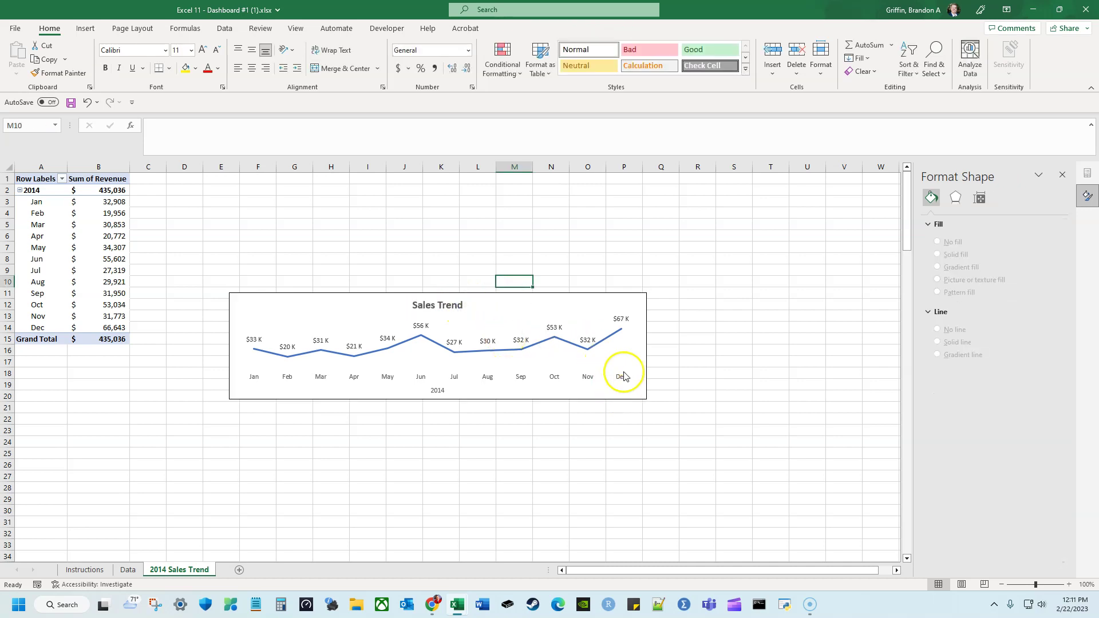
click(73, 103)
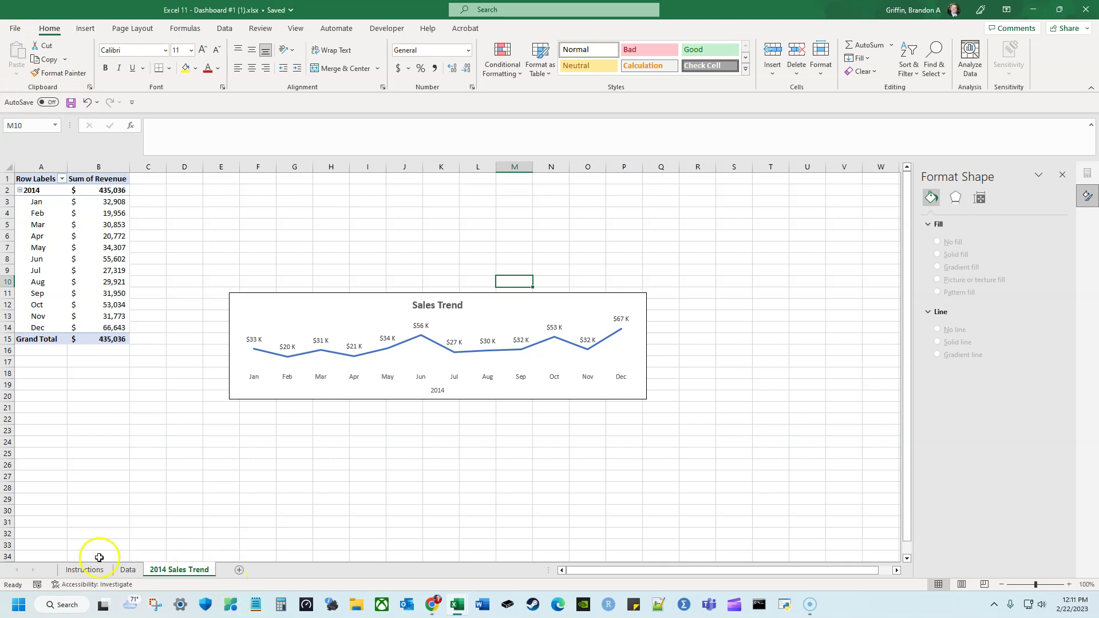
Add a new worksheet after 2014 Sales Trend and name it Sales by Salesperson
click(84, 570)
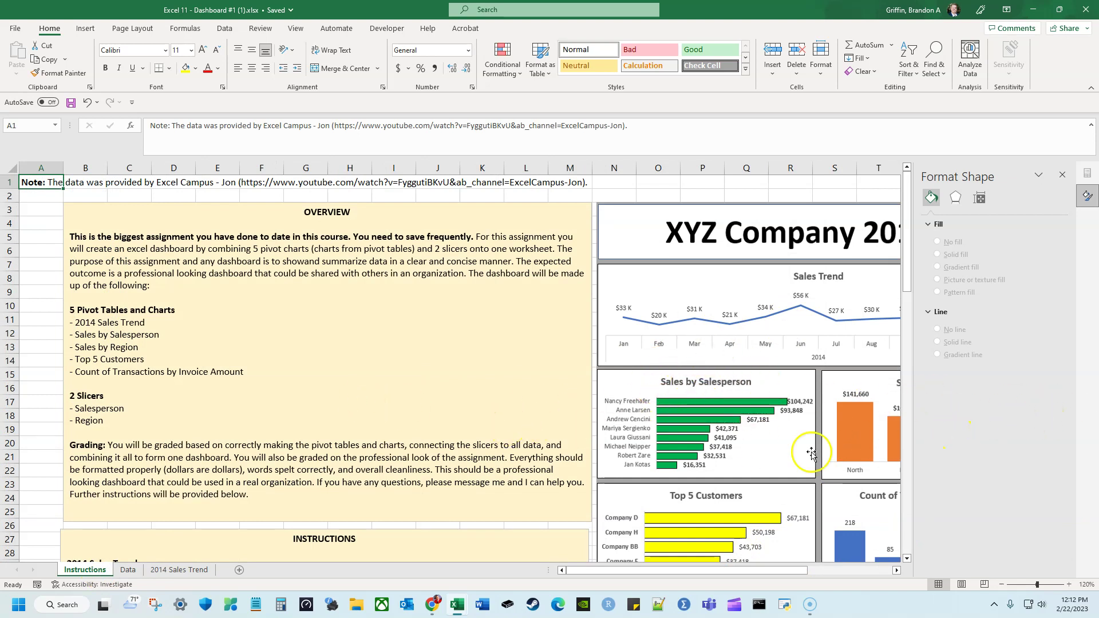
click(239, 570)
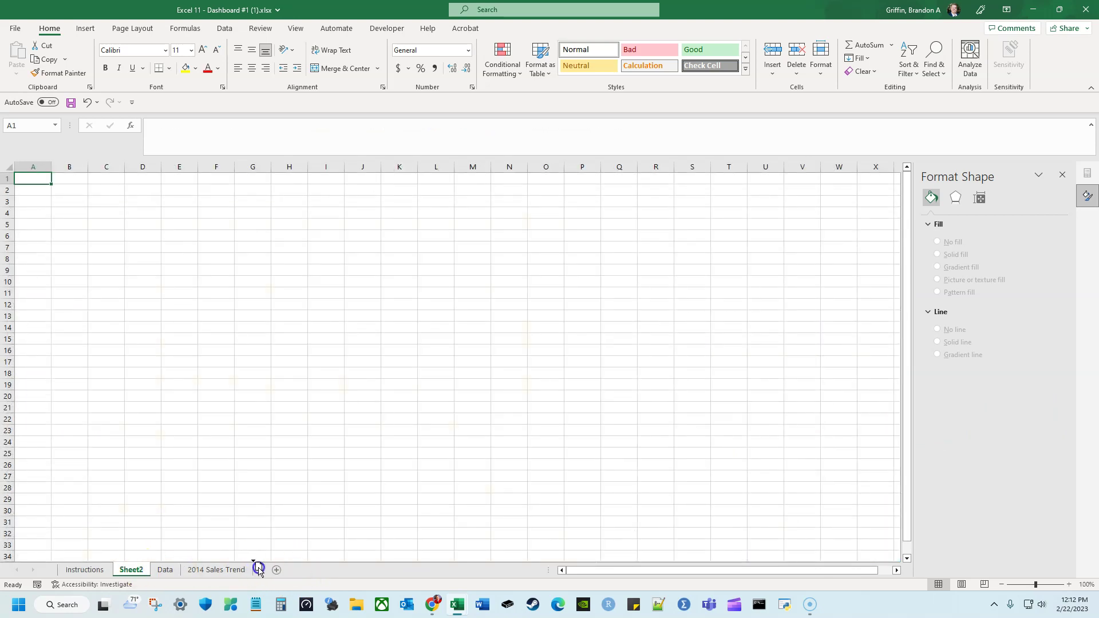
drag(259, 569, 258, 569)
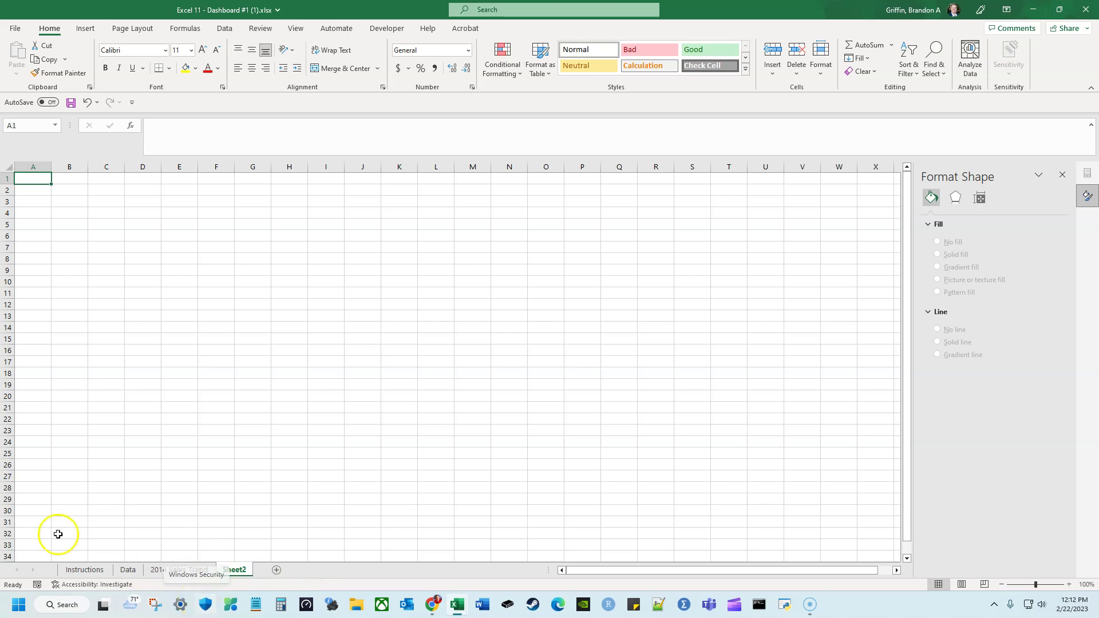
double_click(234, 576)
text(Sales by Salesperson)
key(Return)
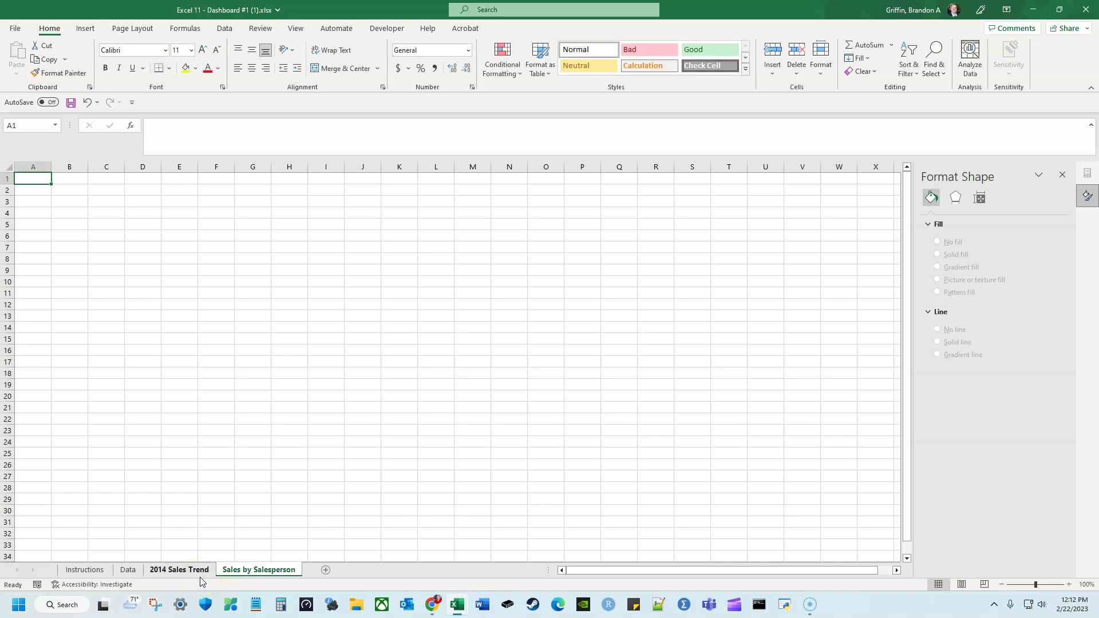
Insert a PivotTable at cell A1 of the existing Sales by Salesperson worksheet
click(86, 28)
click(21, 53)
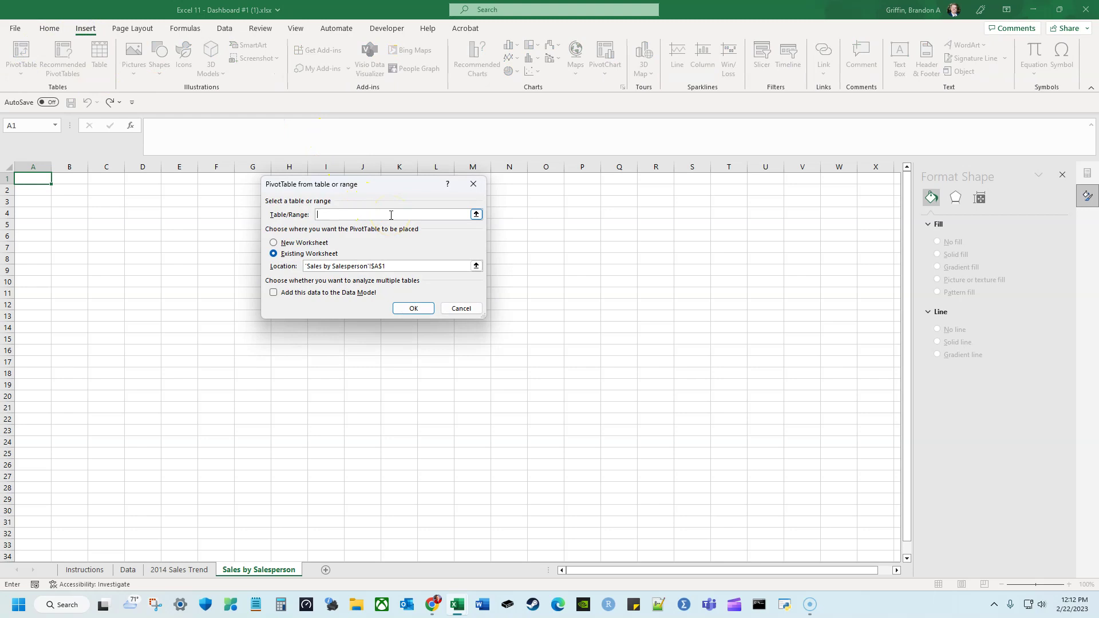
key(Return)
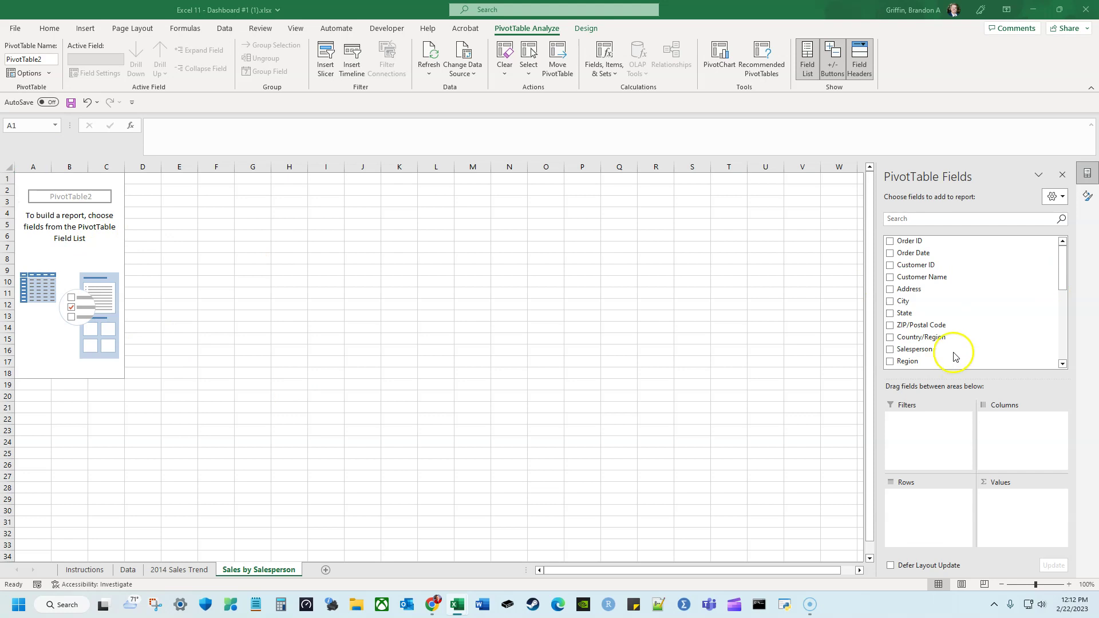
Build the PivotTable with Salesperson as rows and Sum of Revenue as values
drag(933, 349, 945, 522)
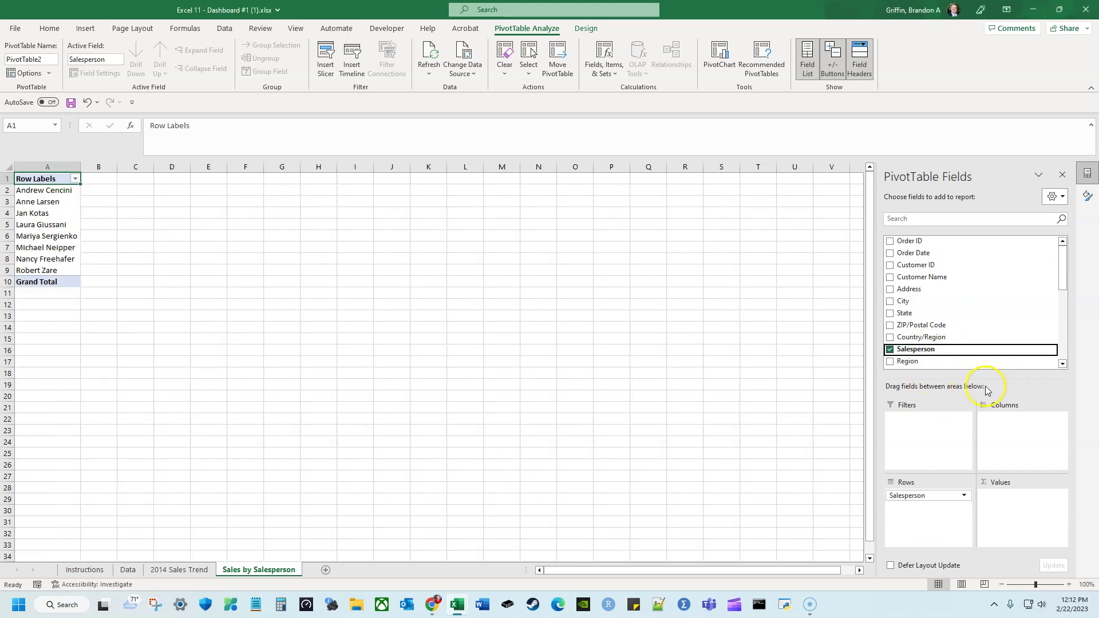
scroll(939, 347, down, 5)
scroll(938, 343, down, 3)
drag(939, 321, 1006, 503)
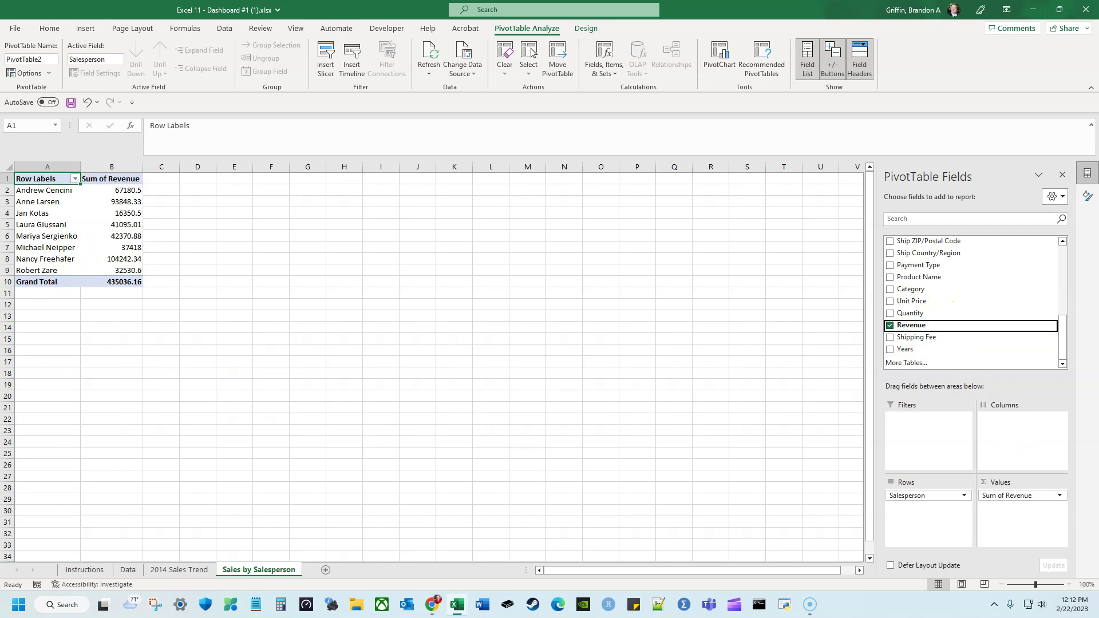
click(46, 247)
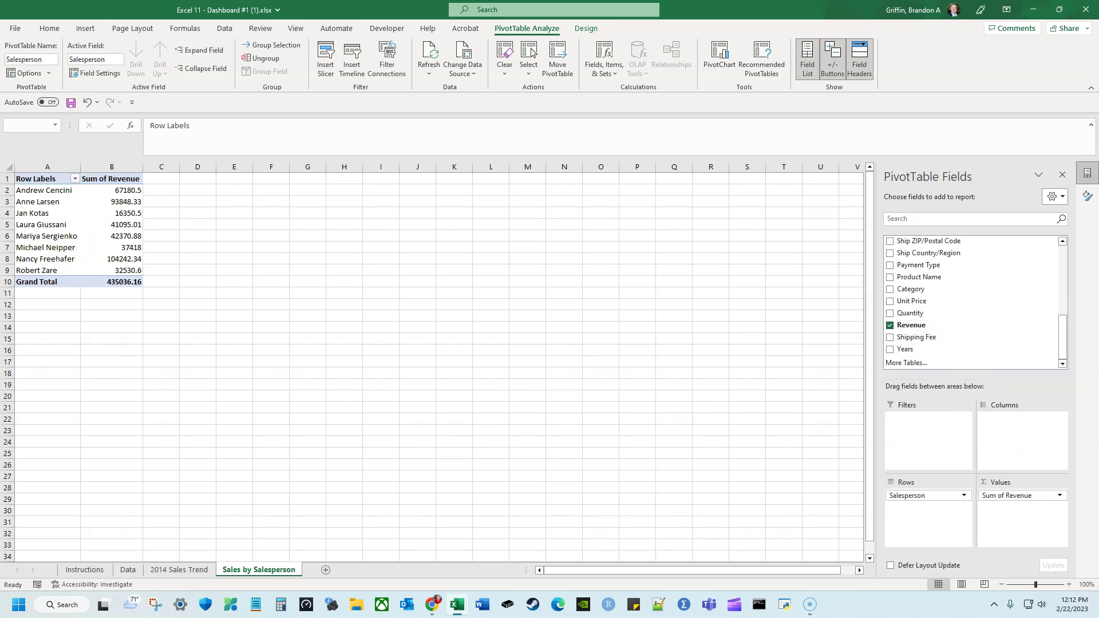
click(45, 191)
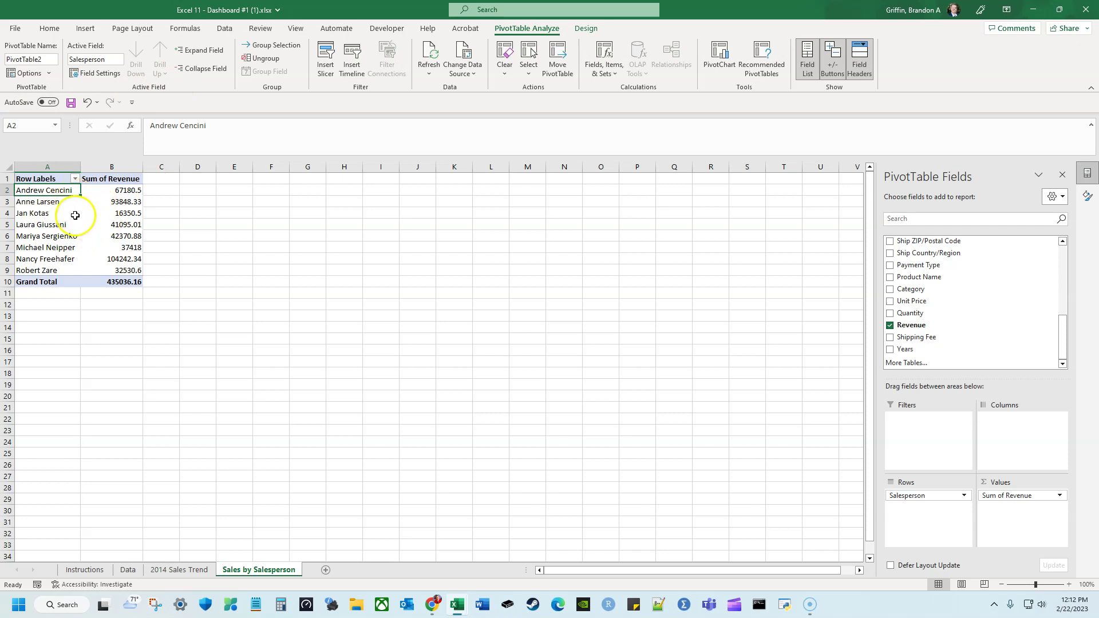
shift+click(49, 267)
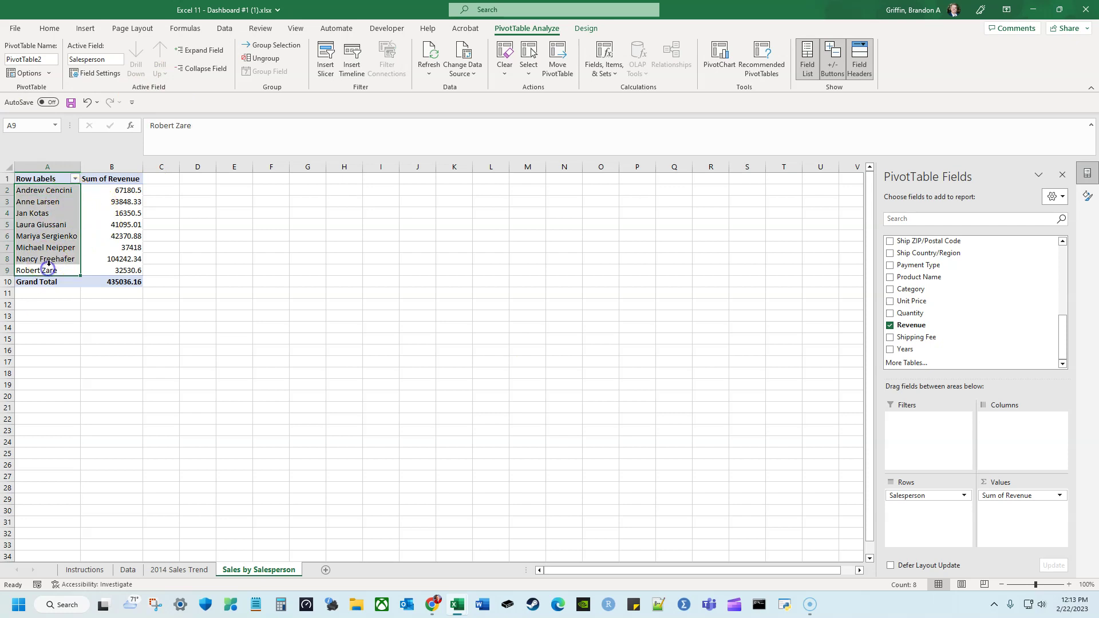
click(74, 179)
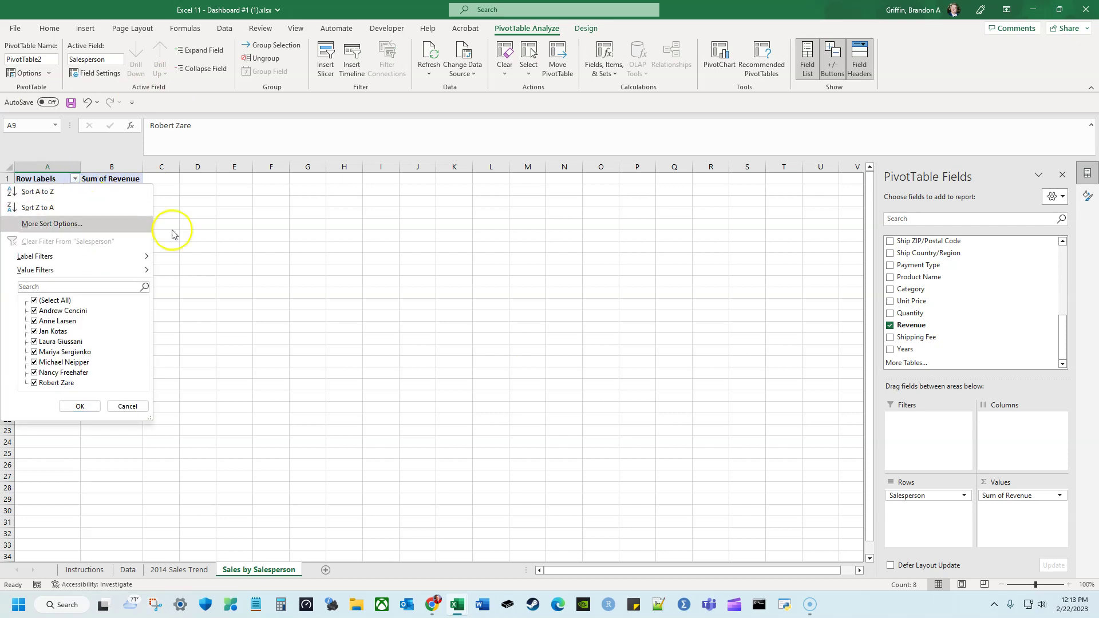
click(263, 243)
click(124, 181)
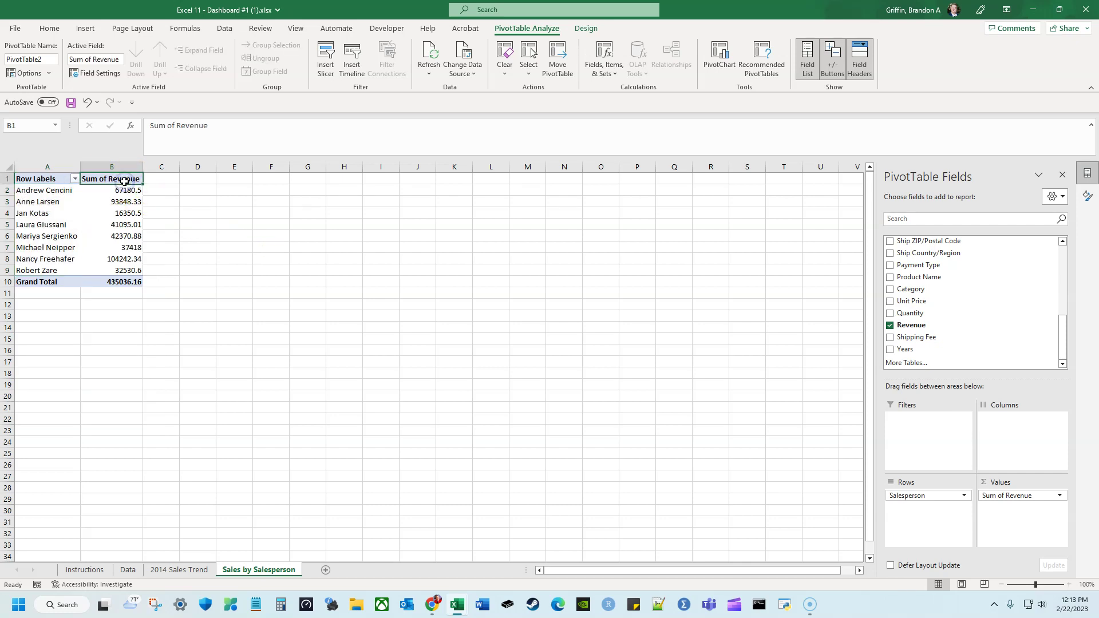
Try sorting the salesperson row labels Z to A and back to A to Z
click(119, 191)
click(75, 180)
click(74, 205)
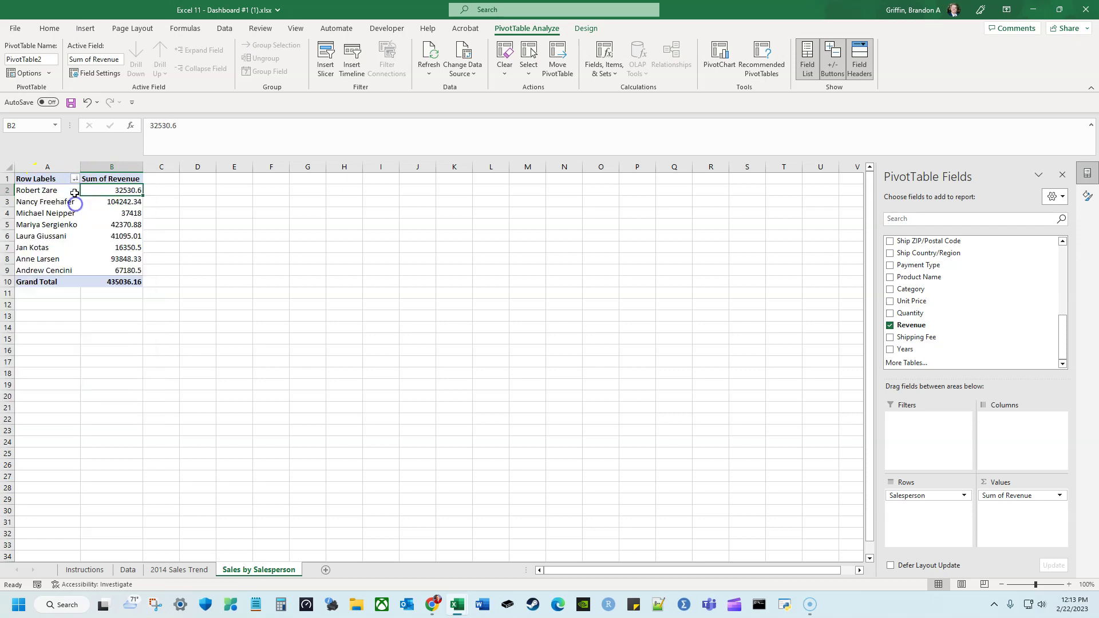
click(75, 179)
click(65, 192)
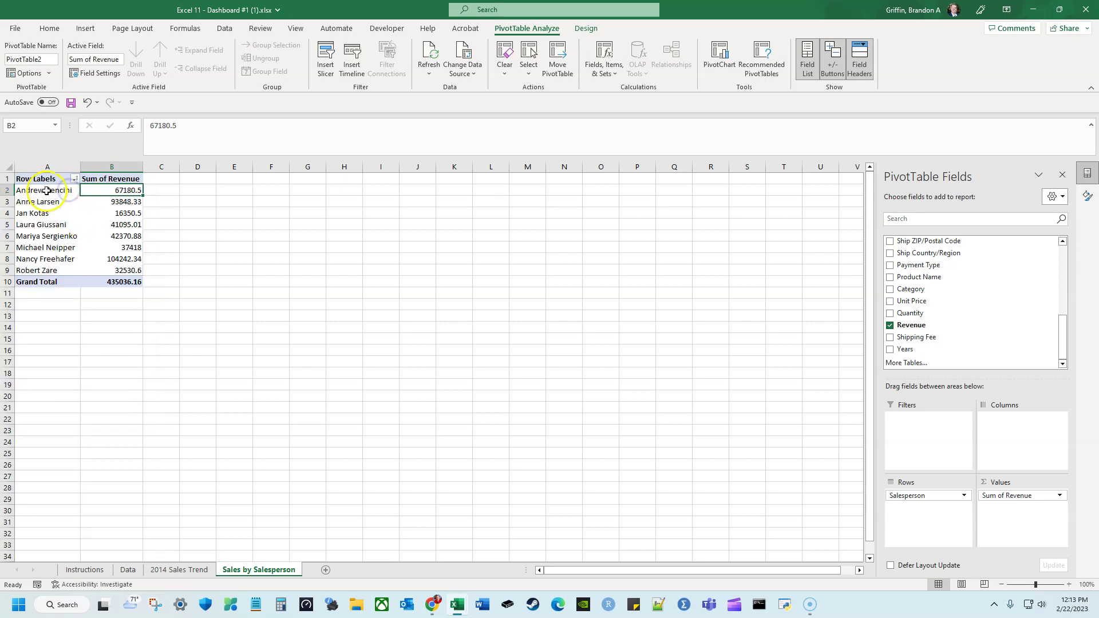
click(51, 191)
mouse_move(52, 191)
mouse_down()
mouse_move(44, 250)
mouse_move(54, 206)
mouse_up()
click(54, 203)
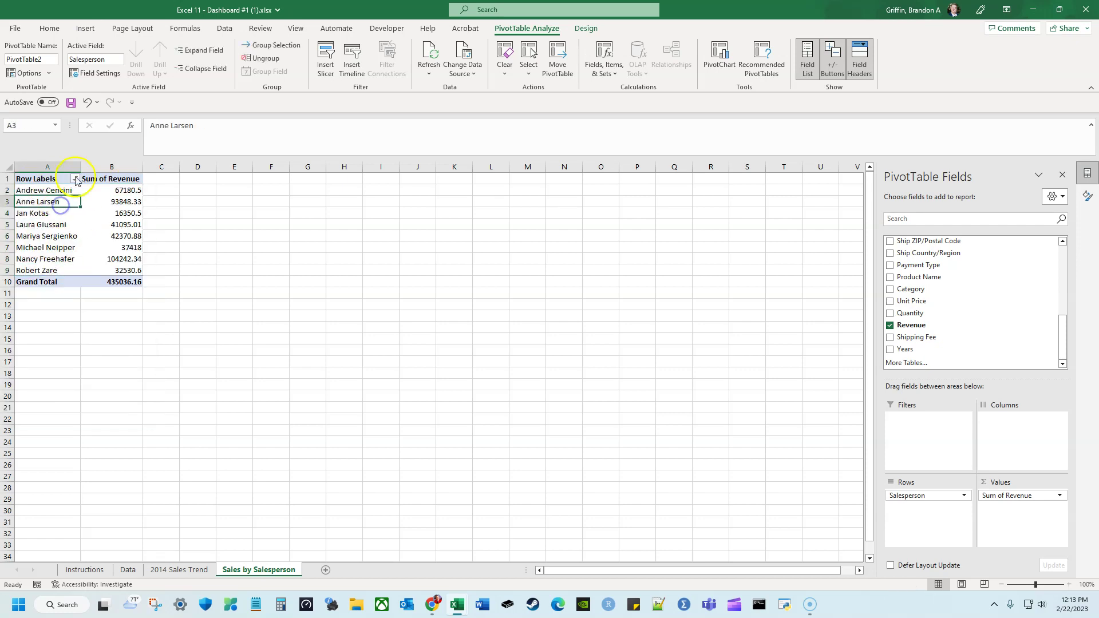
Try a Top 10 items filter on Salesperson by Sum of Revenue and clear it
click(75, 179)
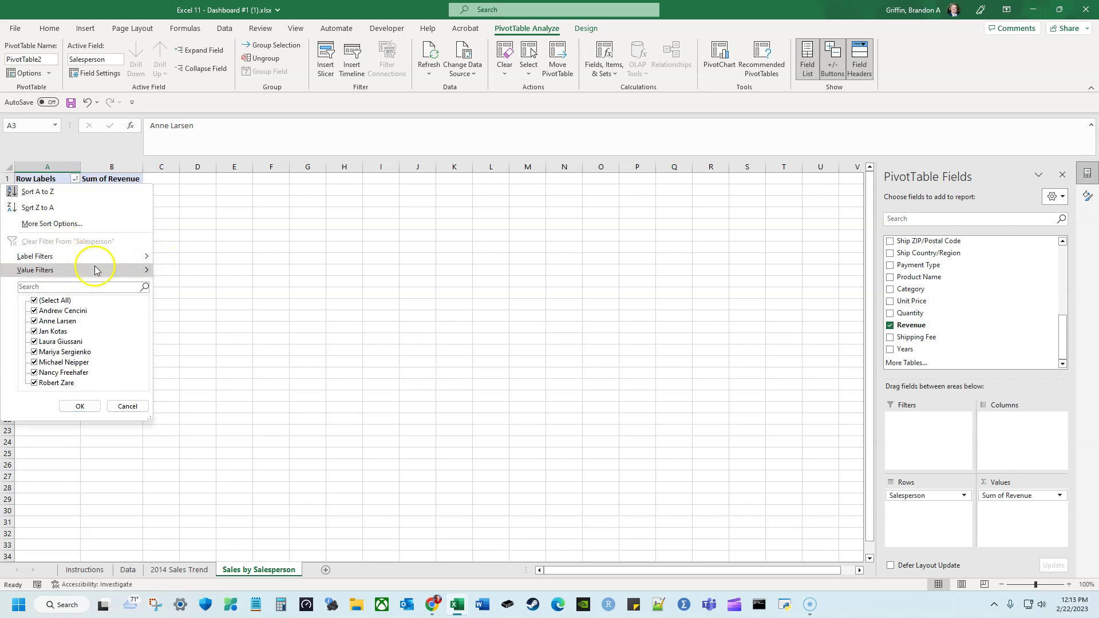
mouse_move(101, 269)
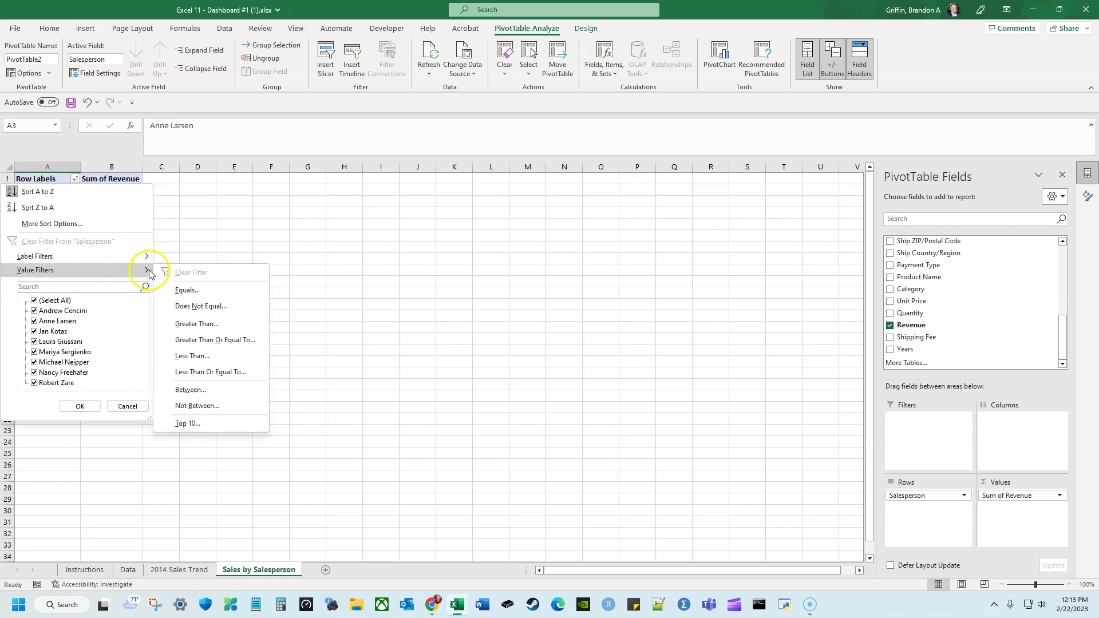
click(207, 424)
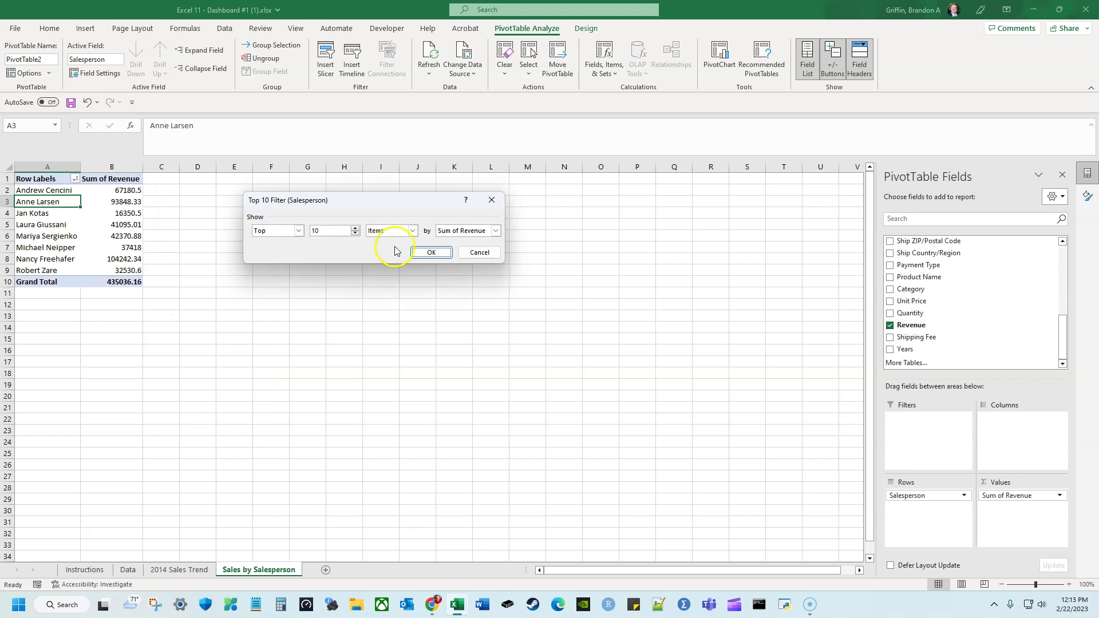
click(436, 252)
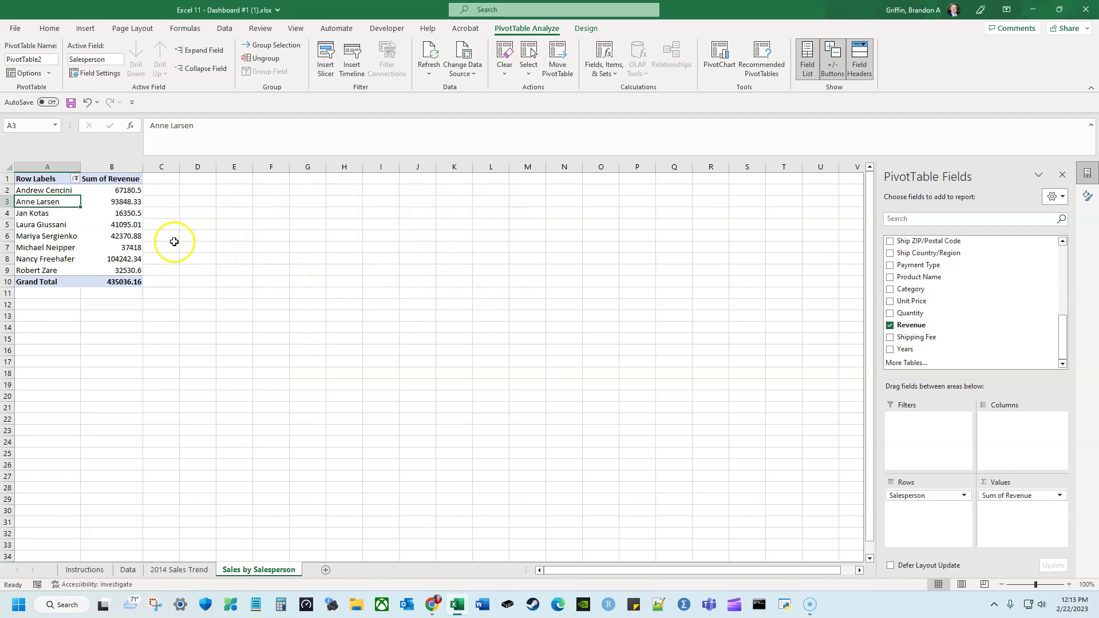
click(74, 178)
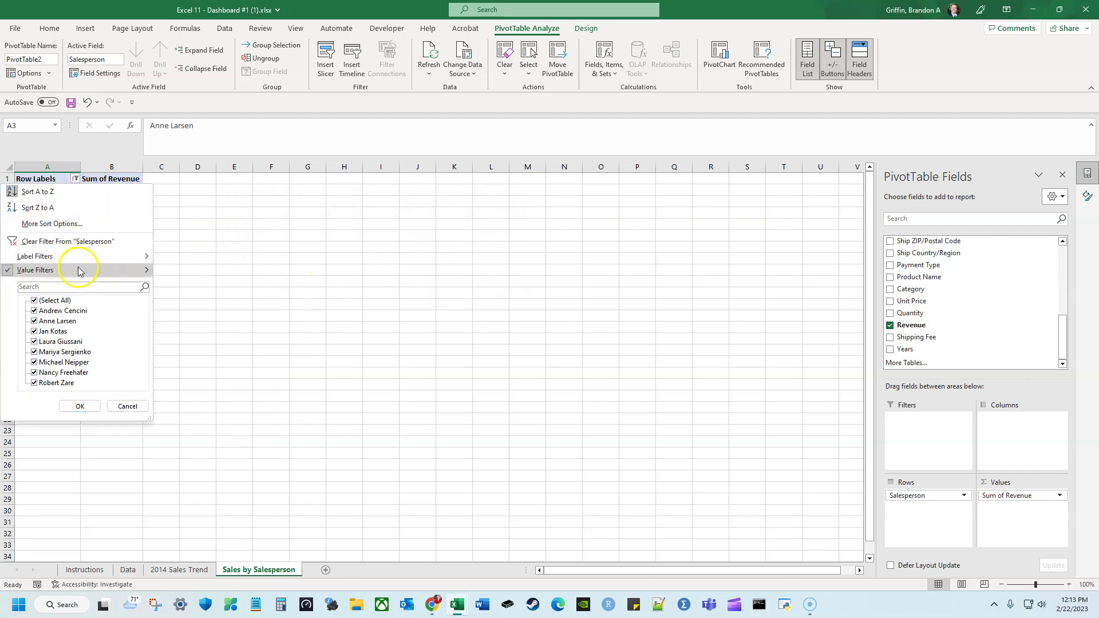
click(81, 241)
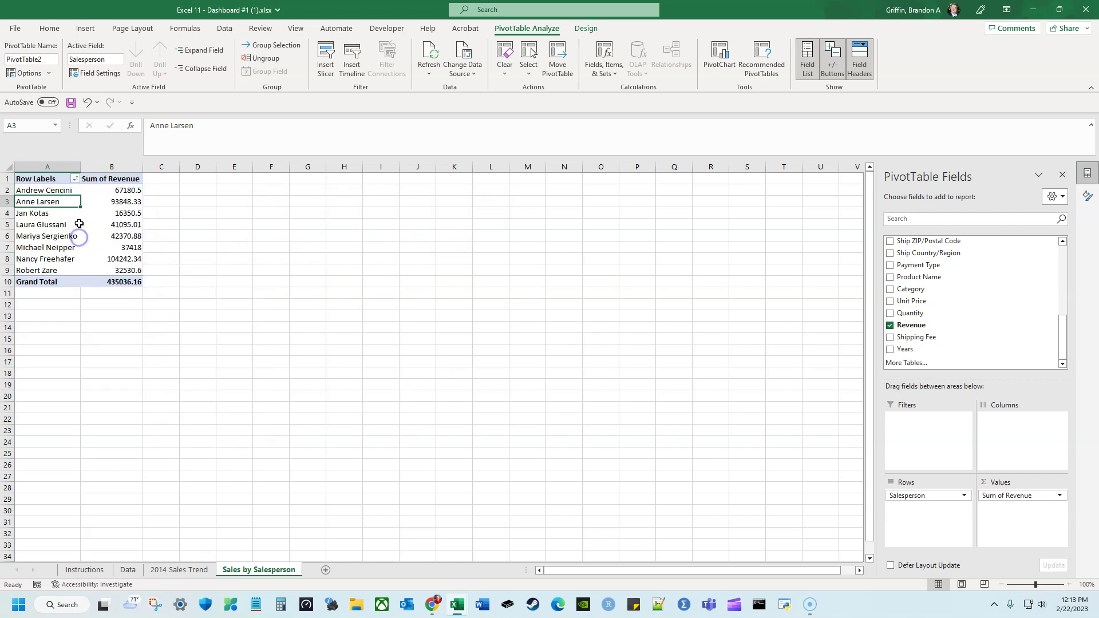
Sort the salespeople in ascending order by Sum of Revenue and check the lowest and highest rows
click(76, 179)
click(74, 219)
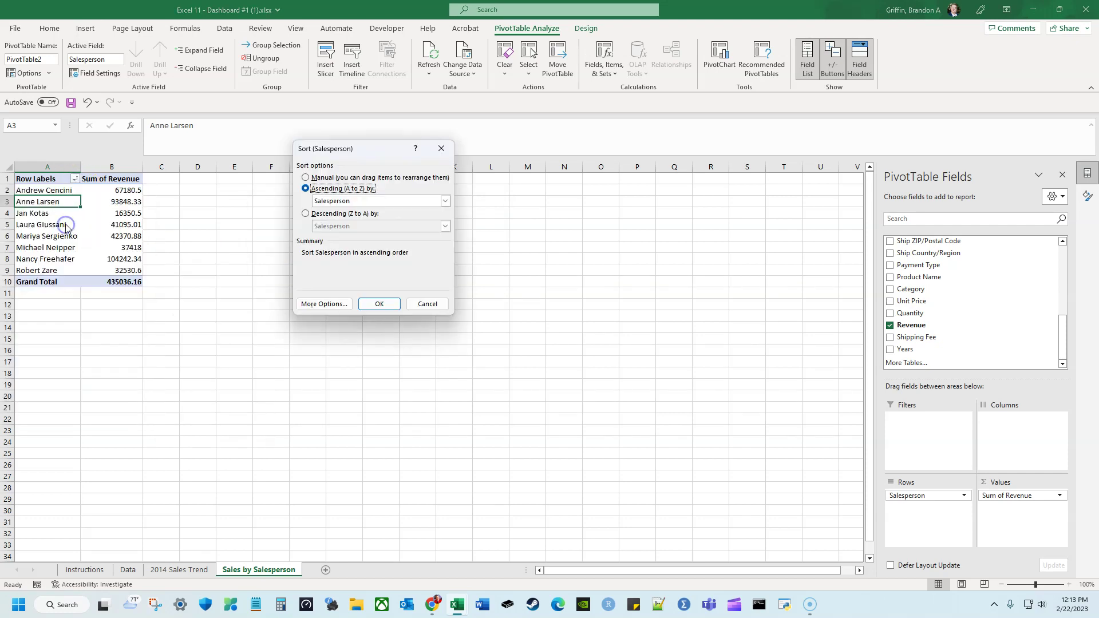
click(340, 201)
click(345, 217)
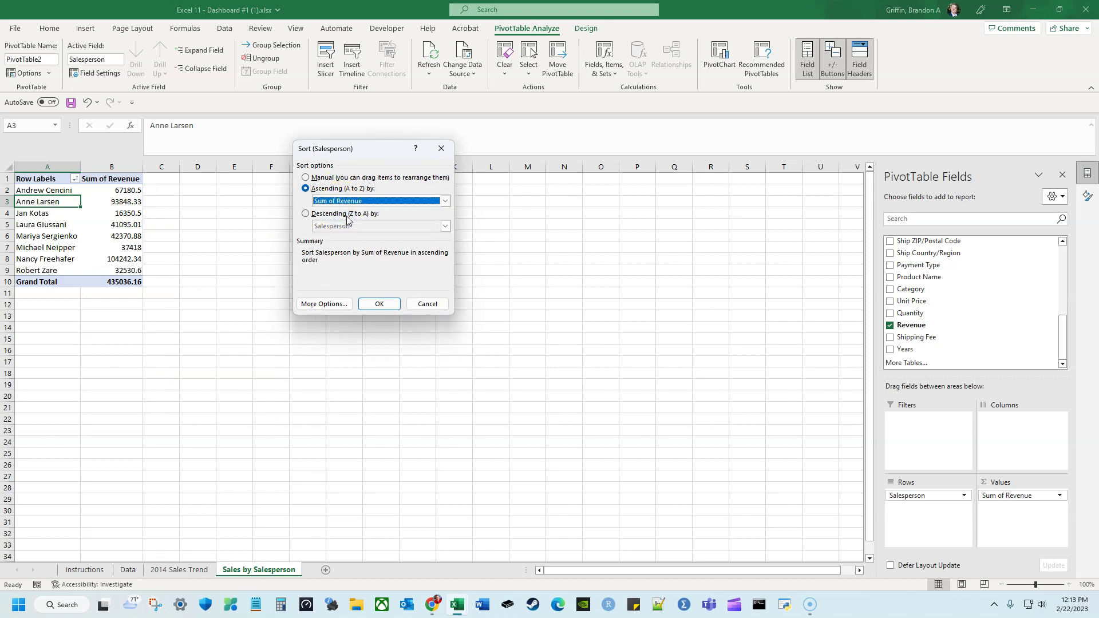
click(398, 306)
click(58, 191)
shift+click(95, 192)
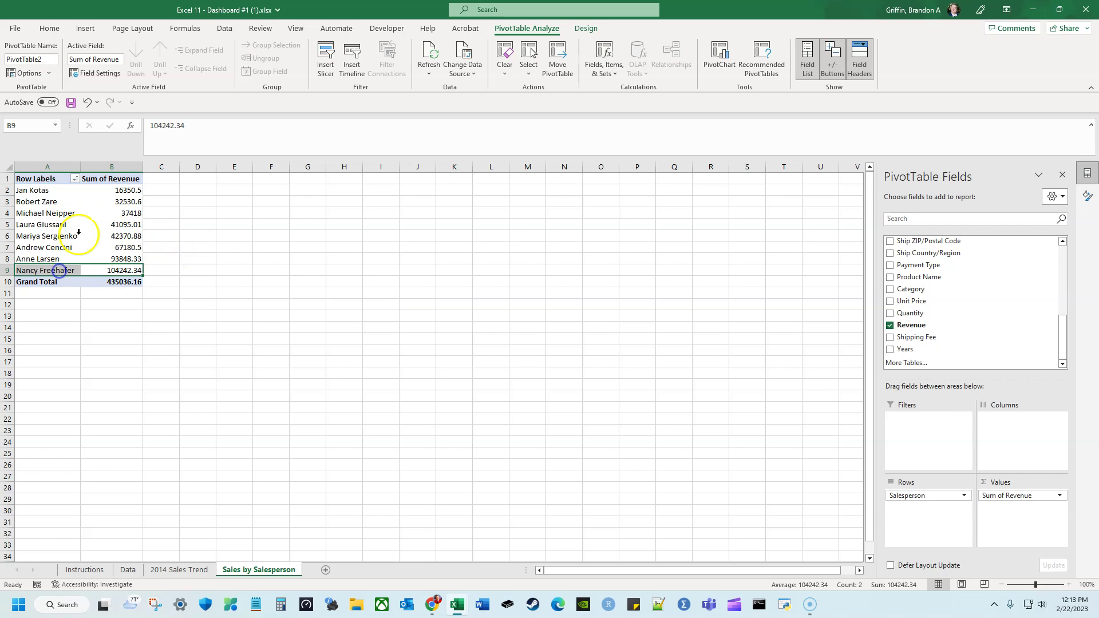
click(111, 191)
drag(55, 186, 81, 192)
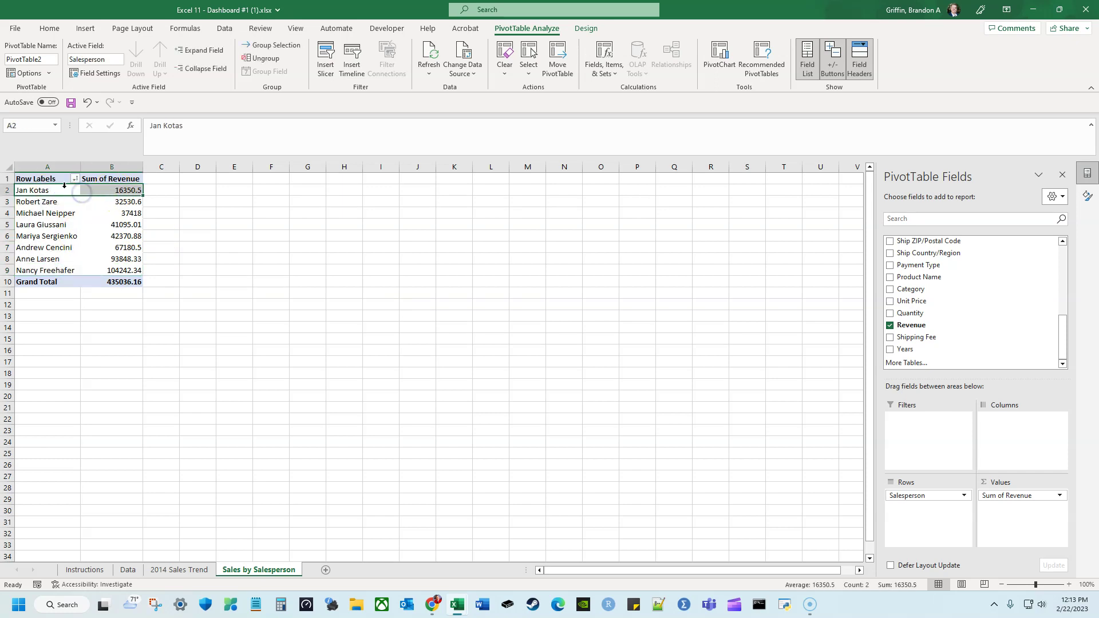
Sort the salespeople in descending order by Sum of Revenue
click(73, 178)
click(77, 217)
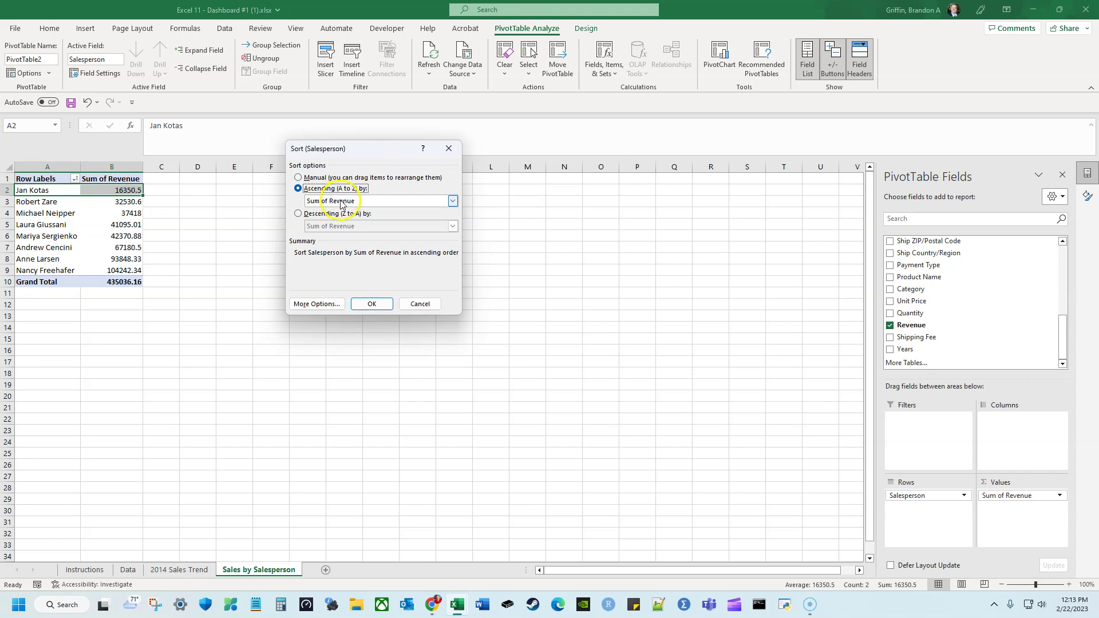
click(318, 213)
click(378, 304)
Format the Sum of Revenue values, including the grand total, as accounting dollars with no decimal places
drag(123, 190, 127, 281)
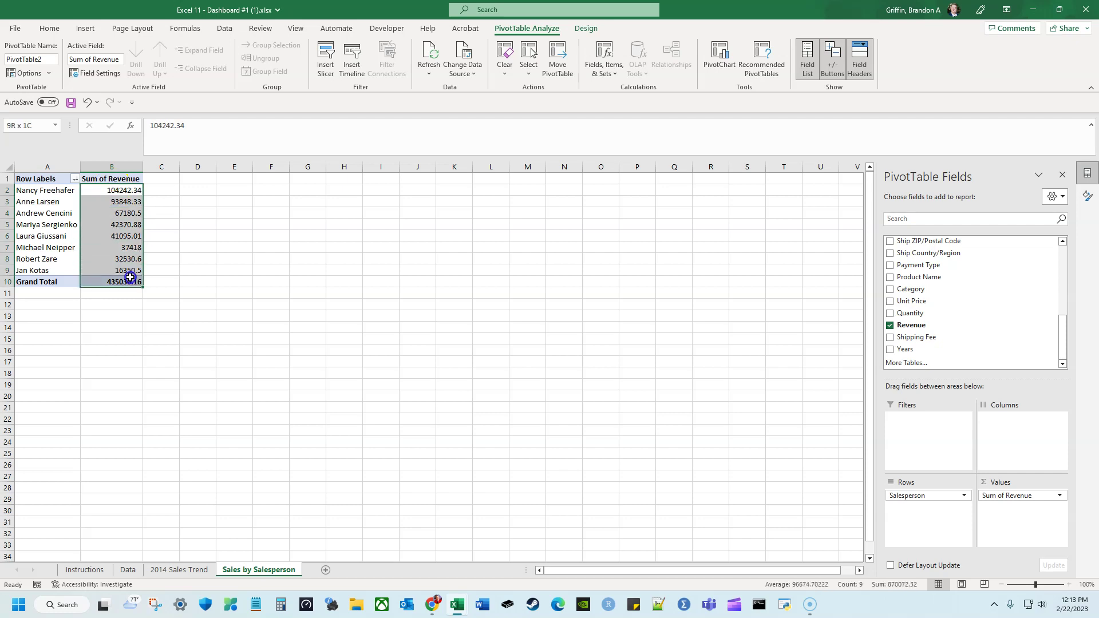
click(49, 28)
click(400, 73)
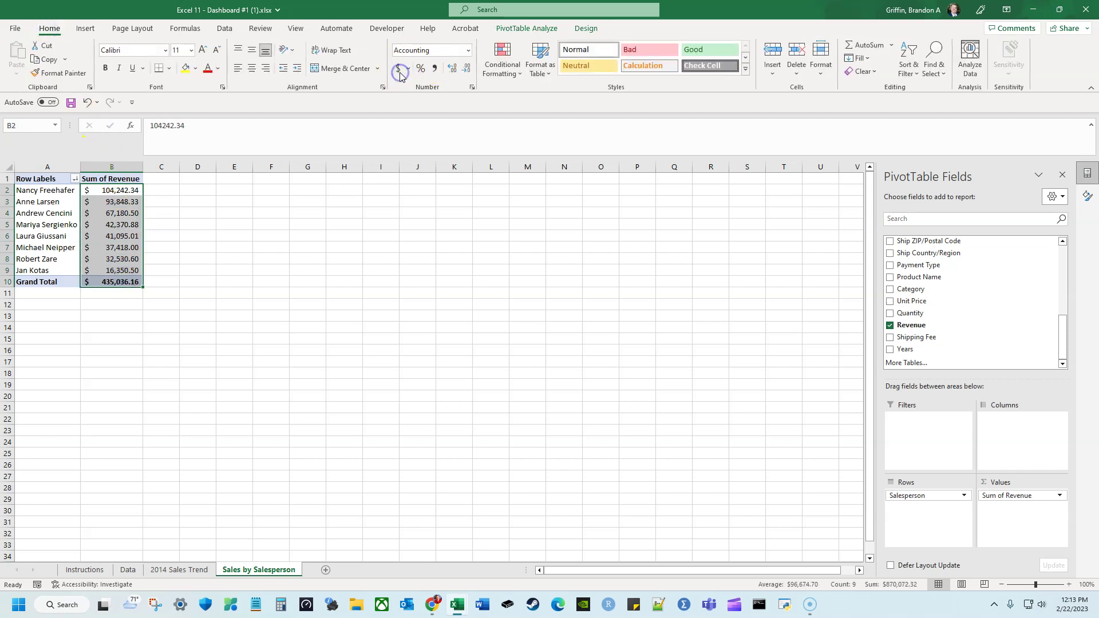
click(464, 70)
click(464, 70)
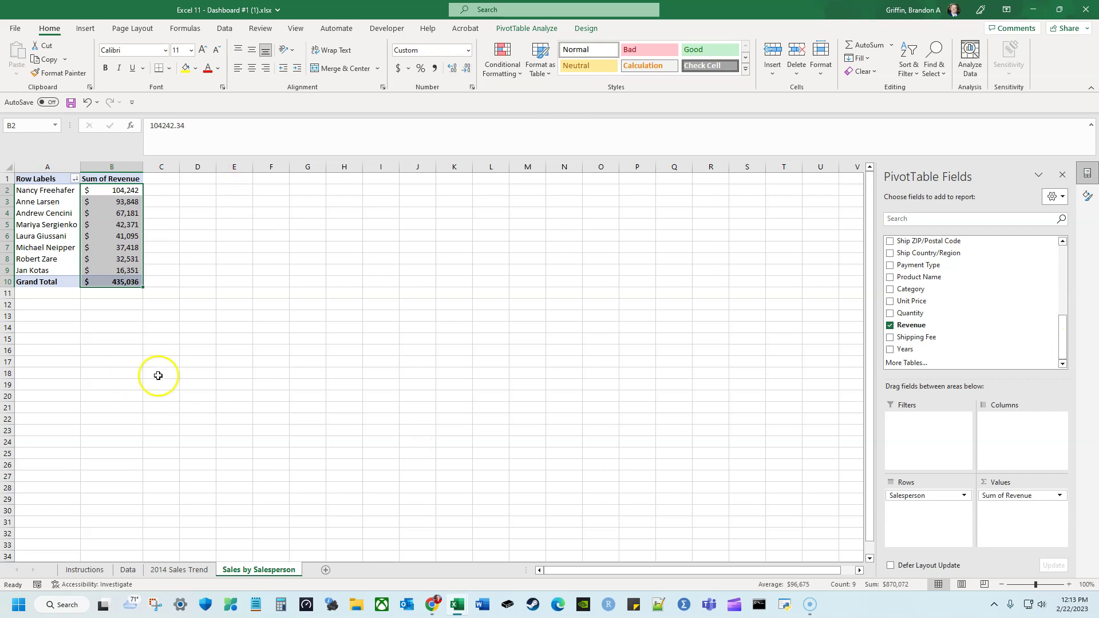
click(166, 294)
Rename the PivotTable as Sales by Salesperson
click(38, 202)
click(585, 28)
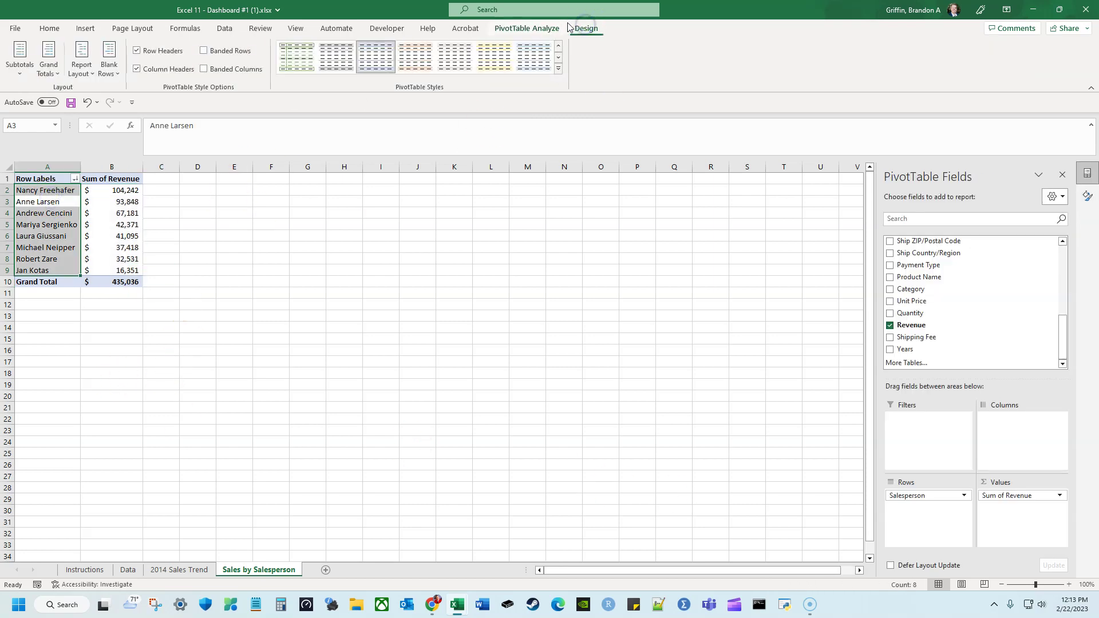
click(551, 28)
click(32, 59)
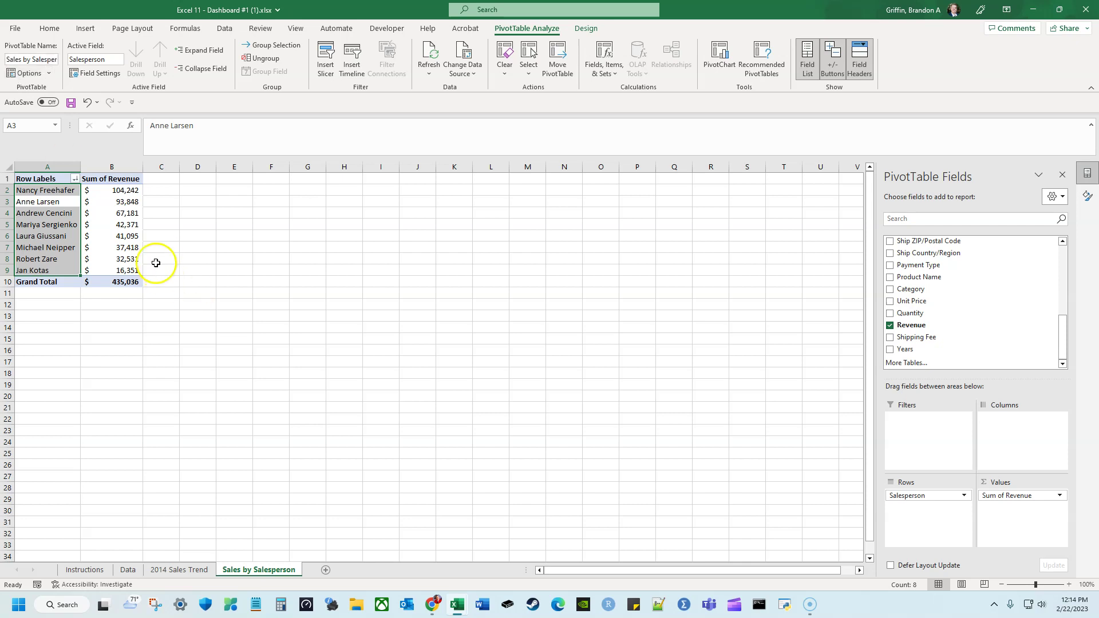
click(160, 292)
Insert a clustered bar PivotChart based on the Sales by Salesperson PivotTable
click(138, 247)
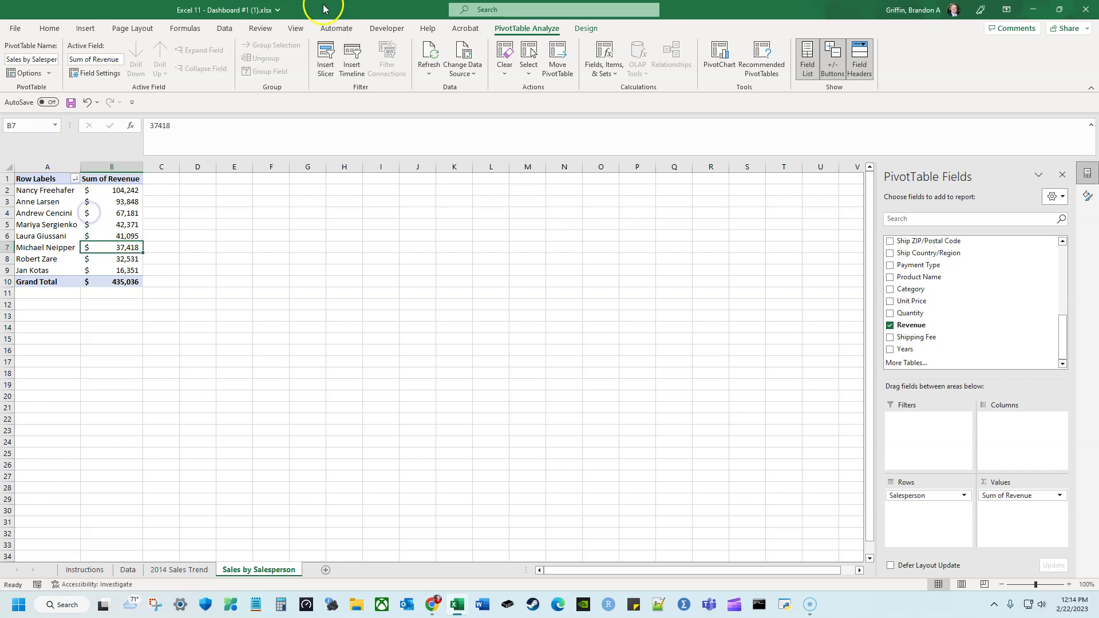
click(86, 28)
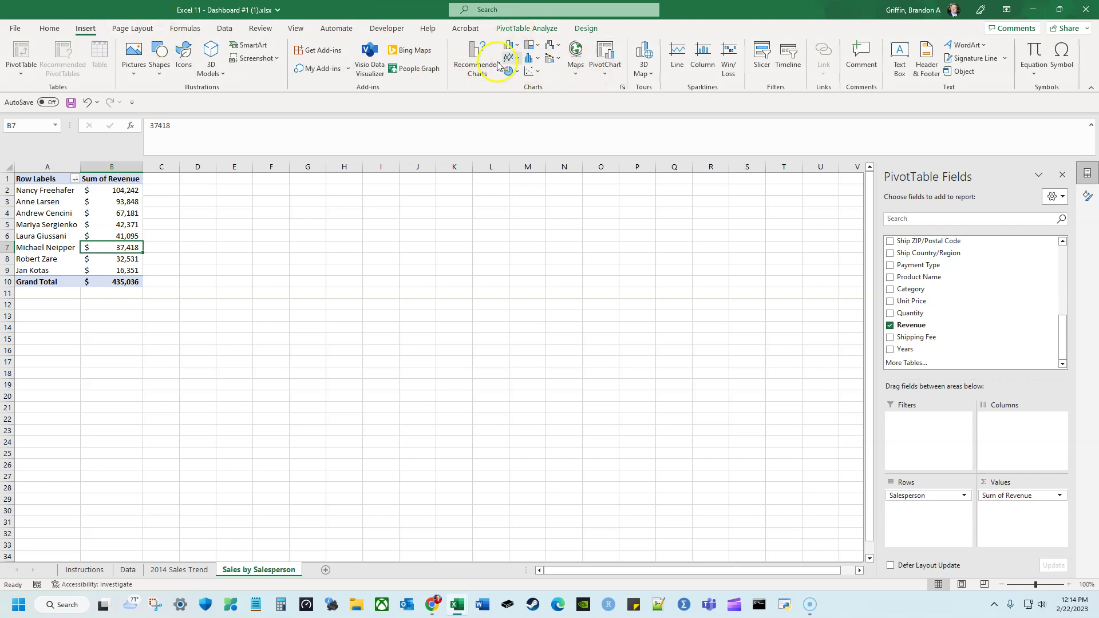
click(548, 29)
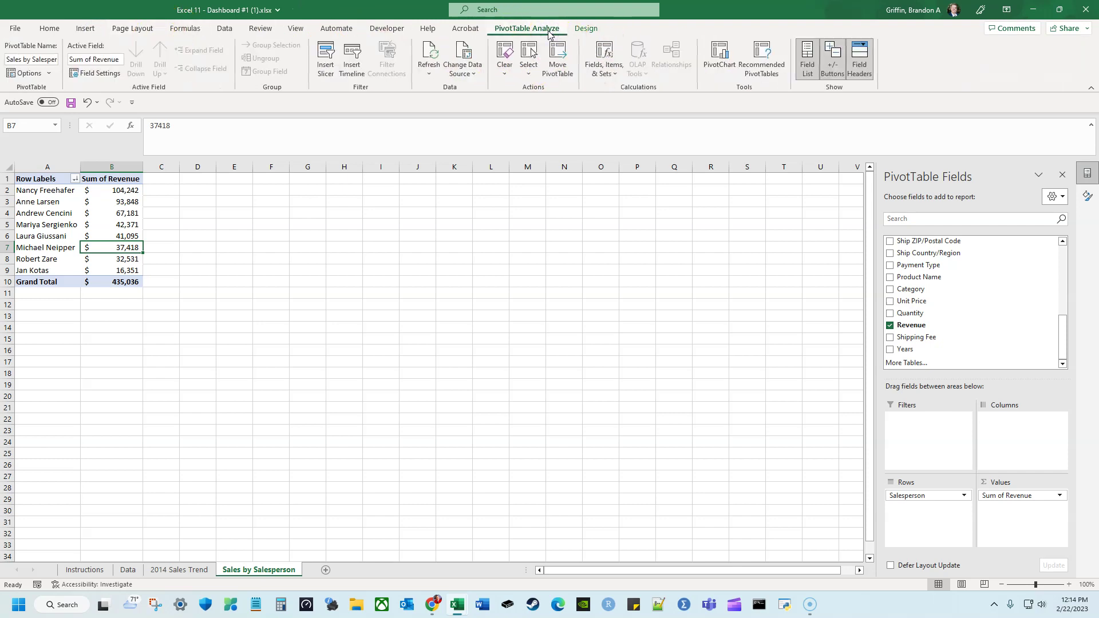
click(720, 57)
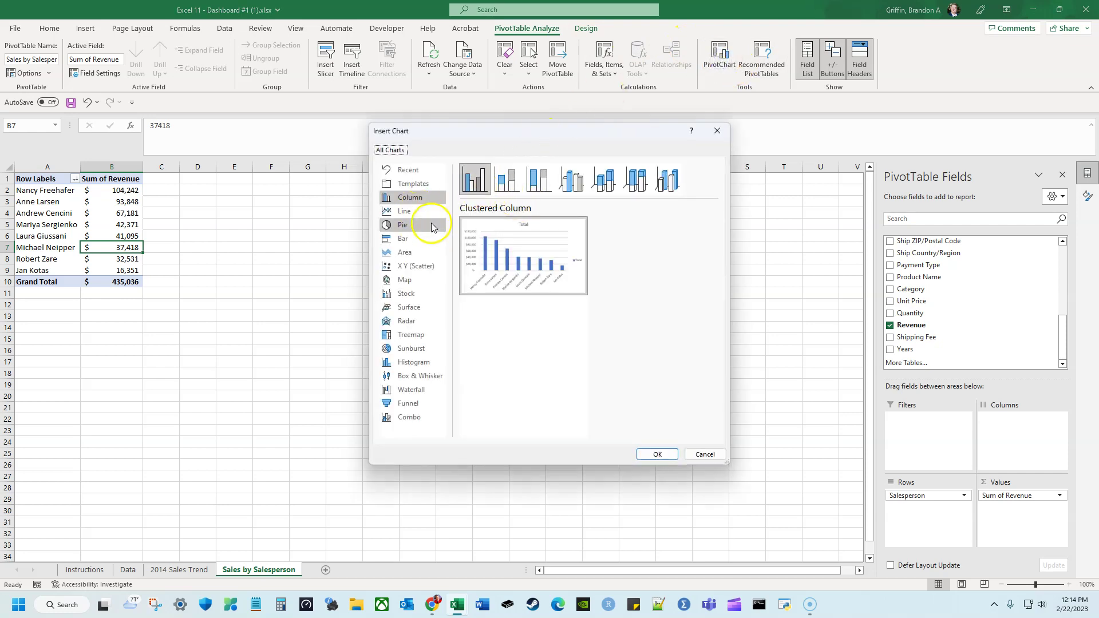
click(395, 238)
mouse_move(527, 253)
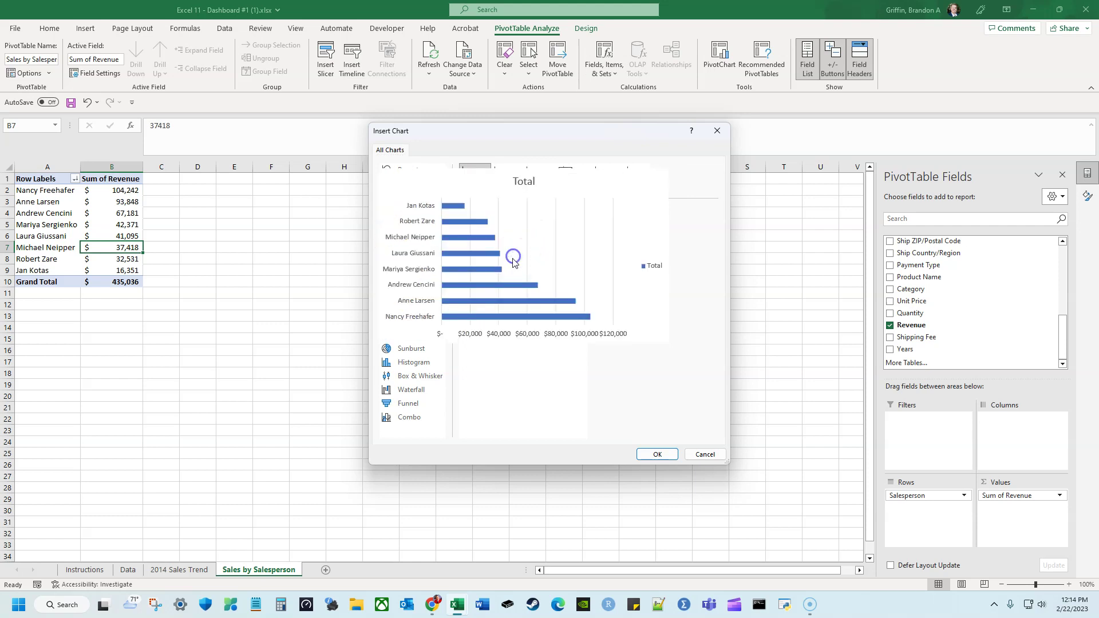
click(657, 454)
Enlarge the chart to about 3.5" high by 7.82" wide beside the PivotTable and hide all its field buttons
drag(544, 319, 475, 237)
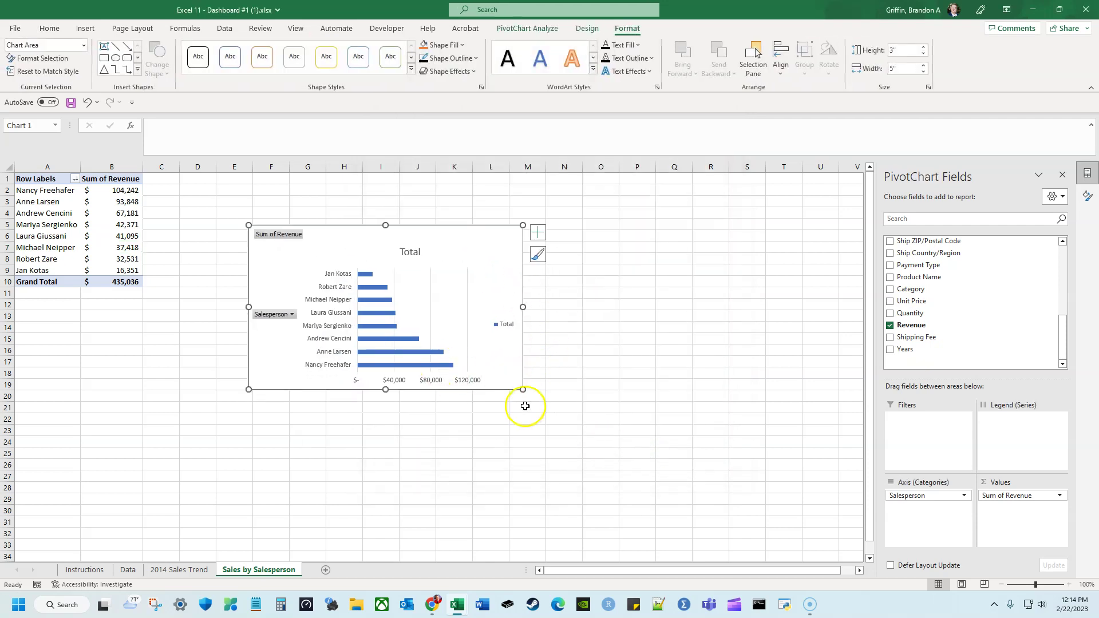
drag(577, 398, 677, 417)
right_click(286, 235)
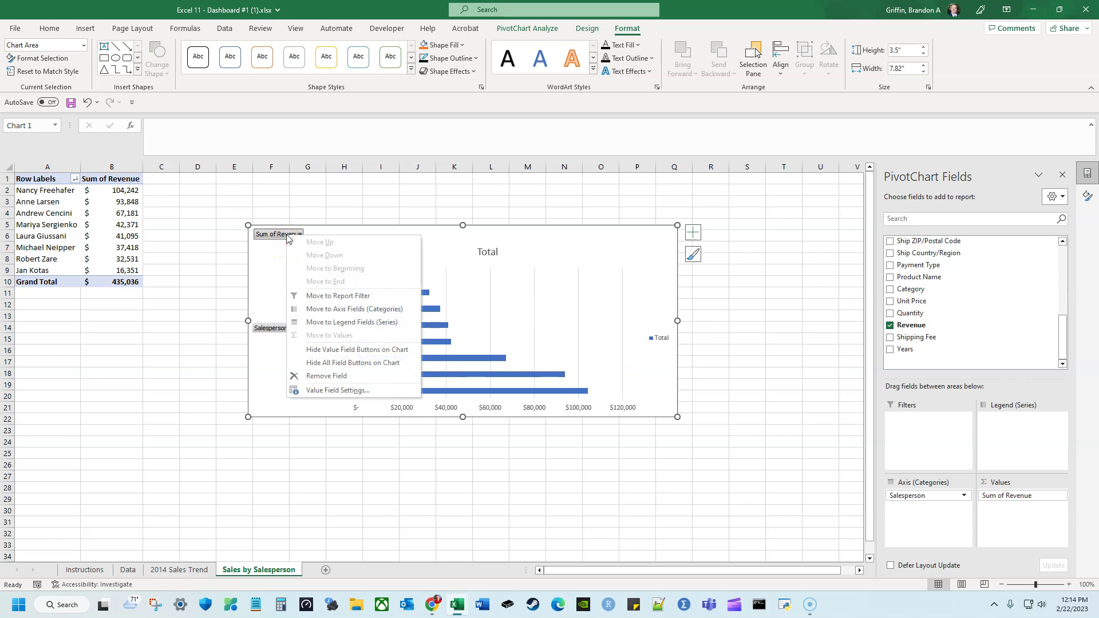
click(409, 369)
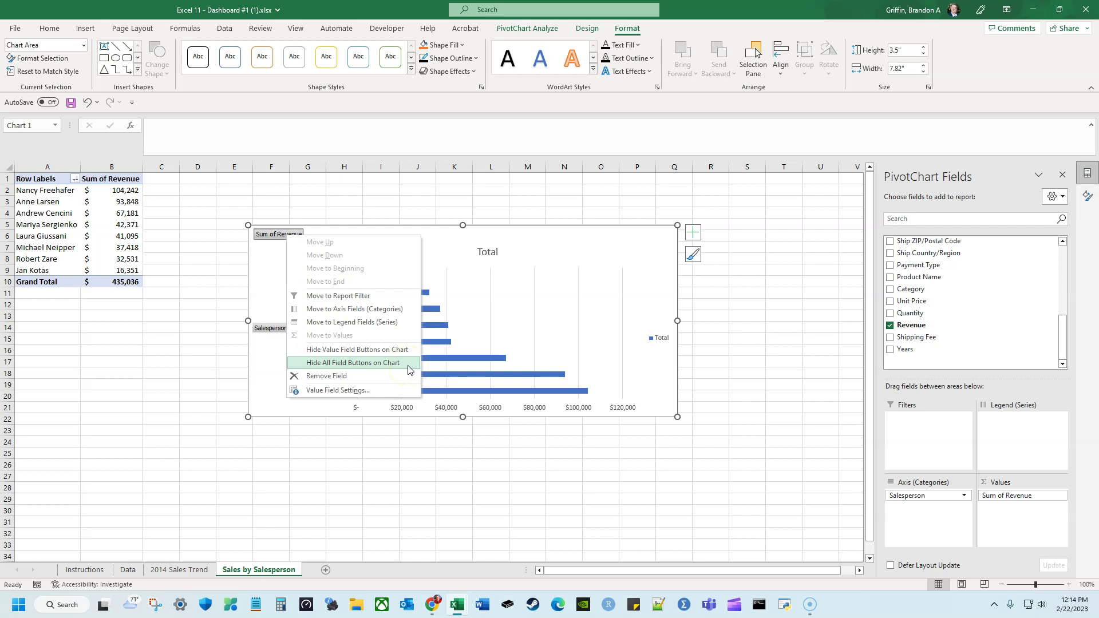
click(409, 369)
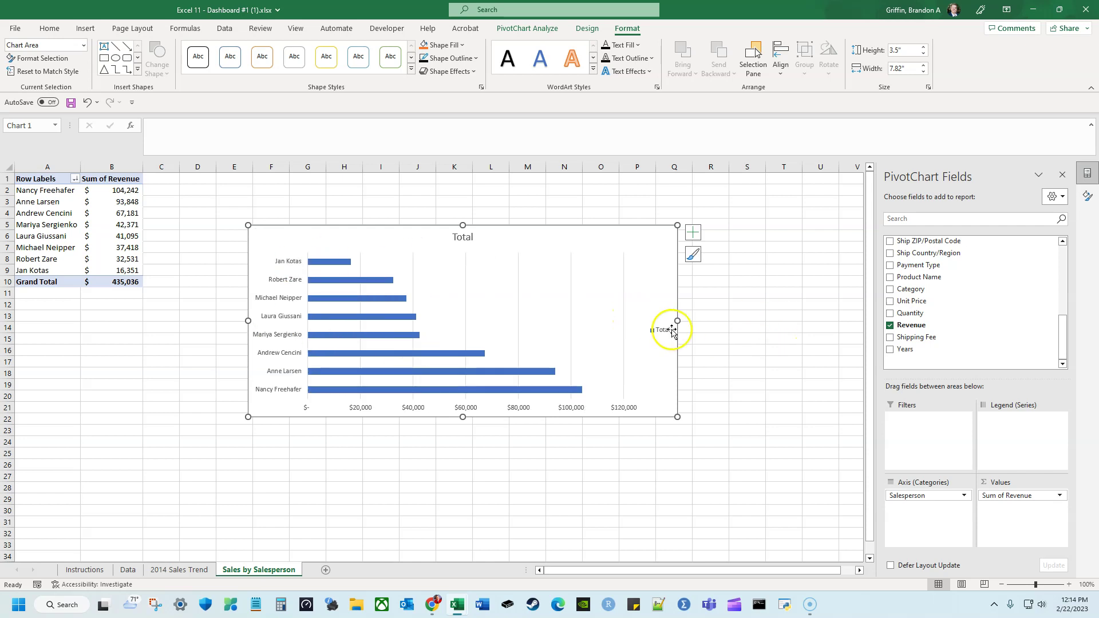
Delete the bar chart's legend, horizontal value axis and vertical gridlines
key(Delete)
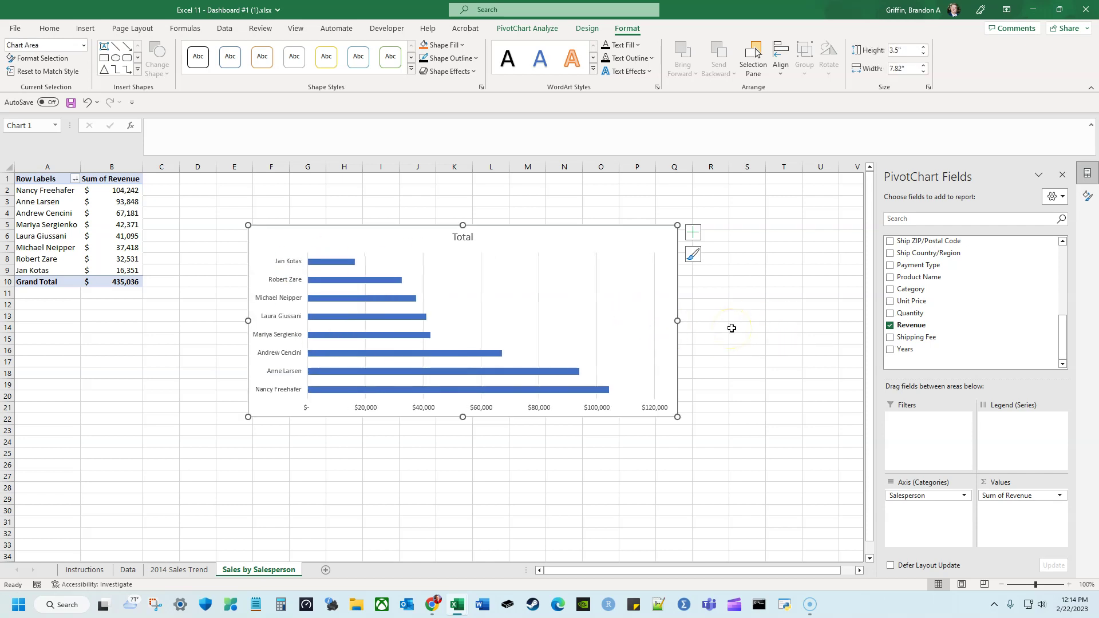
click(605, 413)
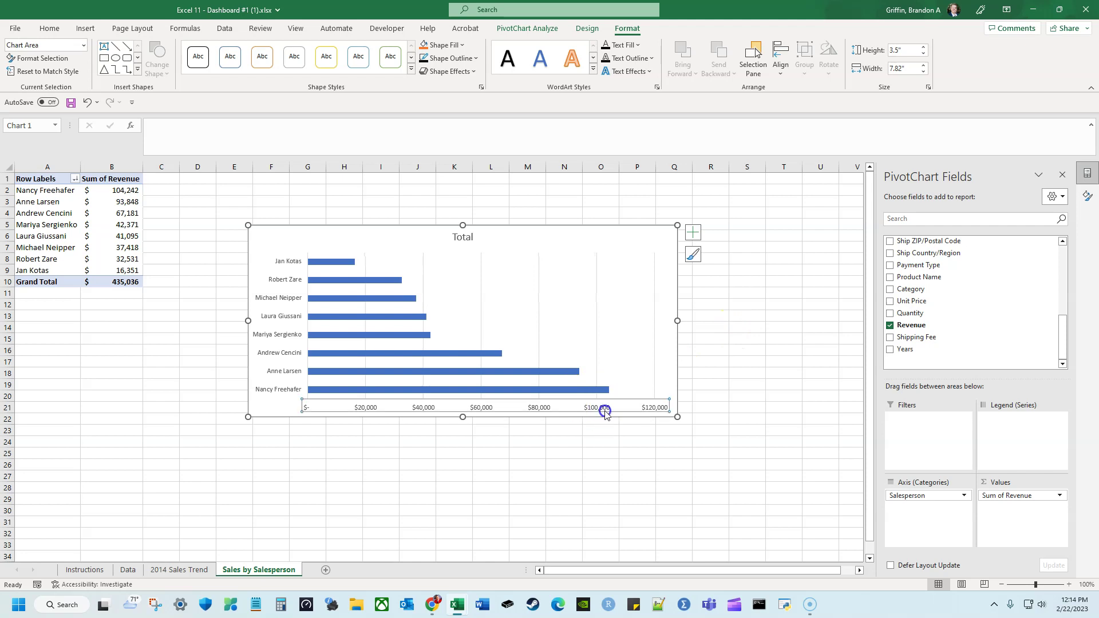
key(Delete)
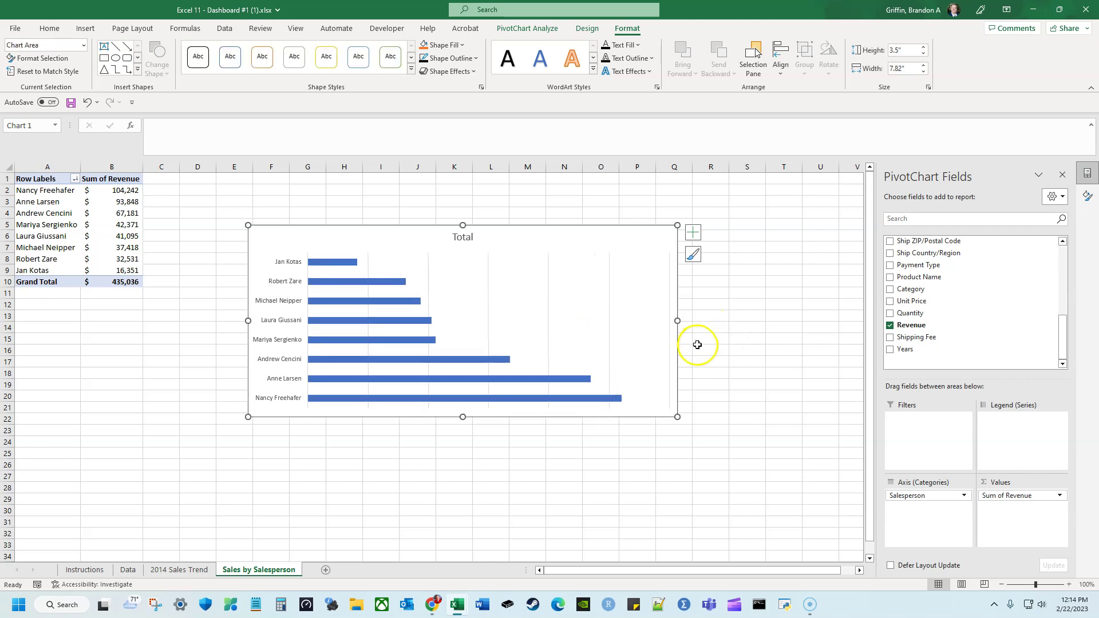
click(610, 332)
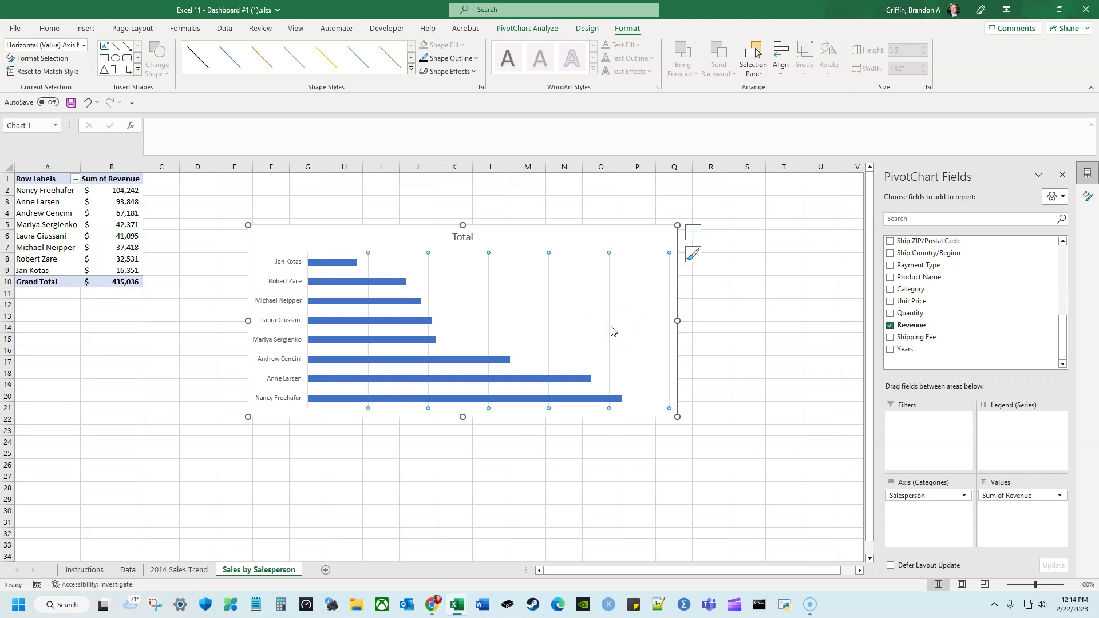
key(Delete)
Add data labels to the bars of the salesperson chart
click(697, 231)
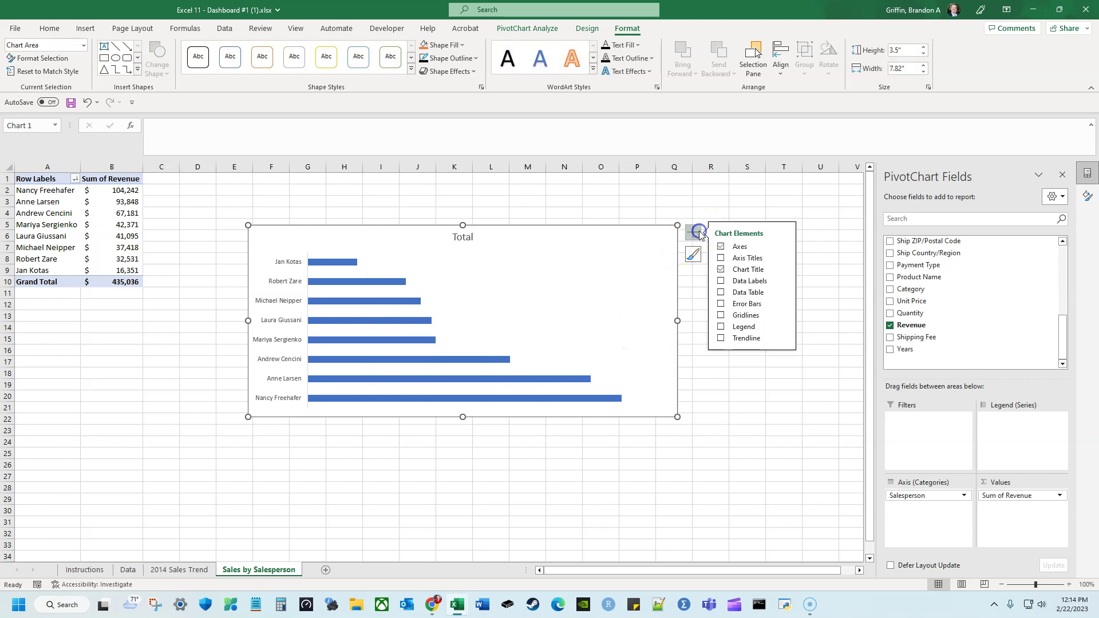
click(721, 280)
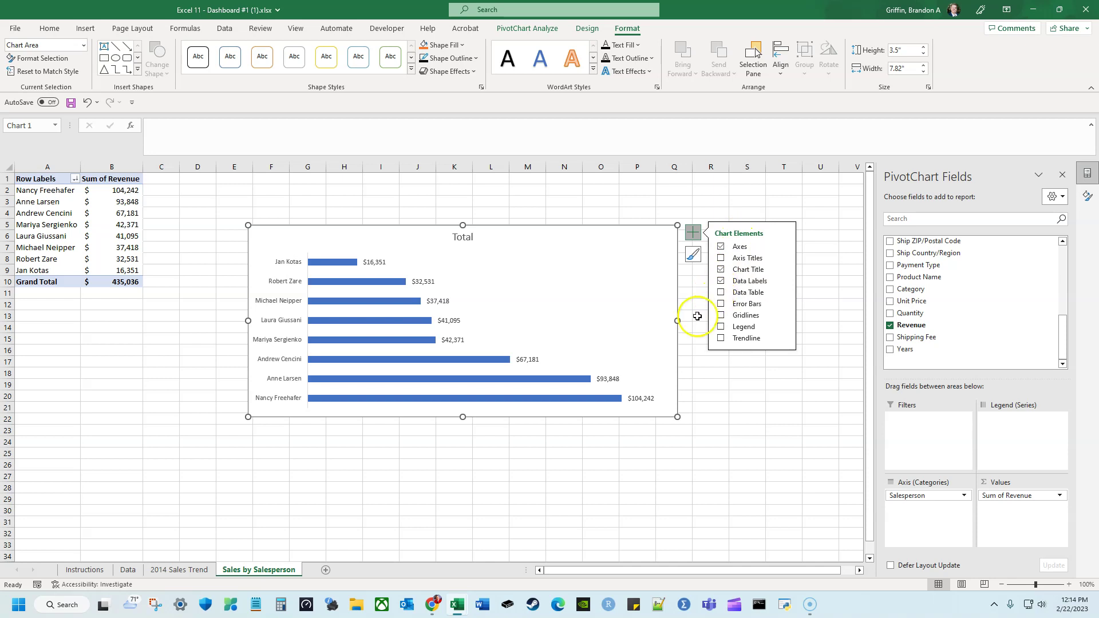
click(662, 370)
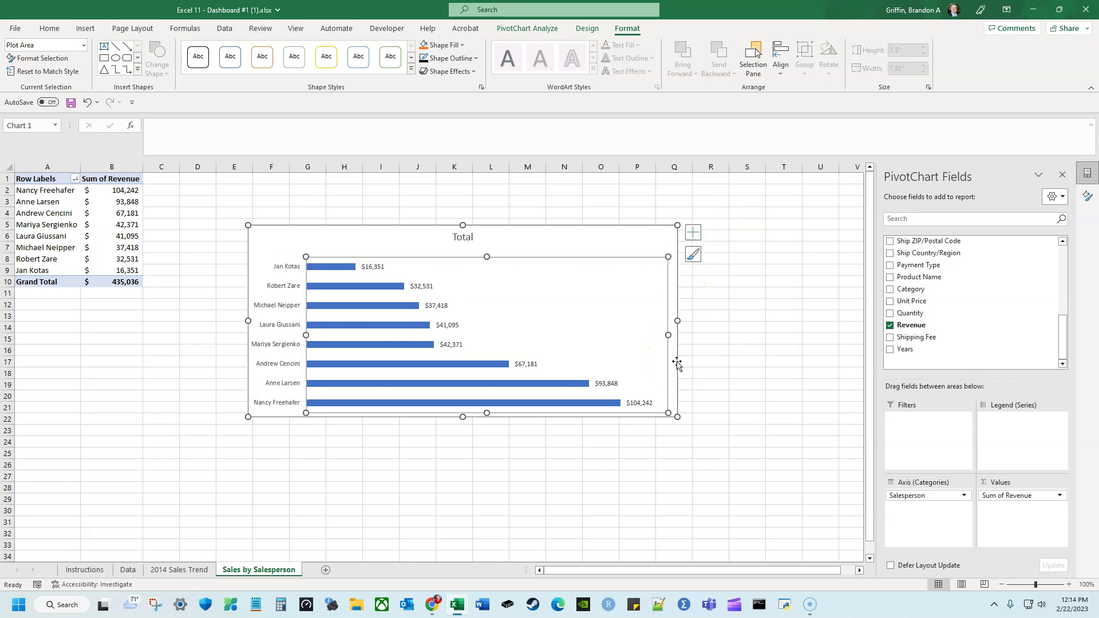
drag(666, 360, 711, 336)
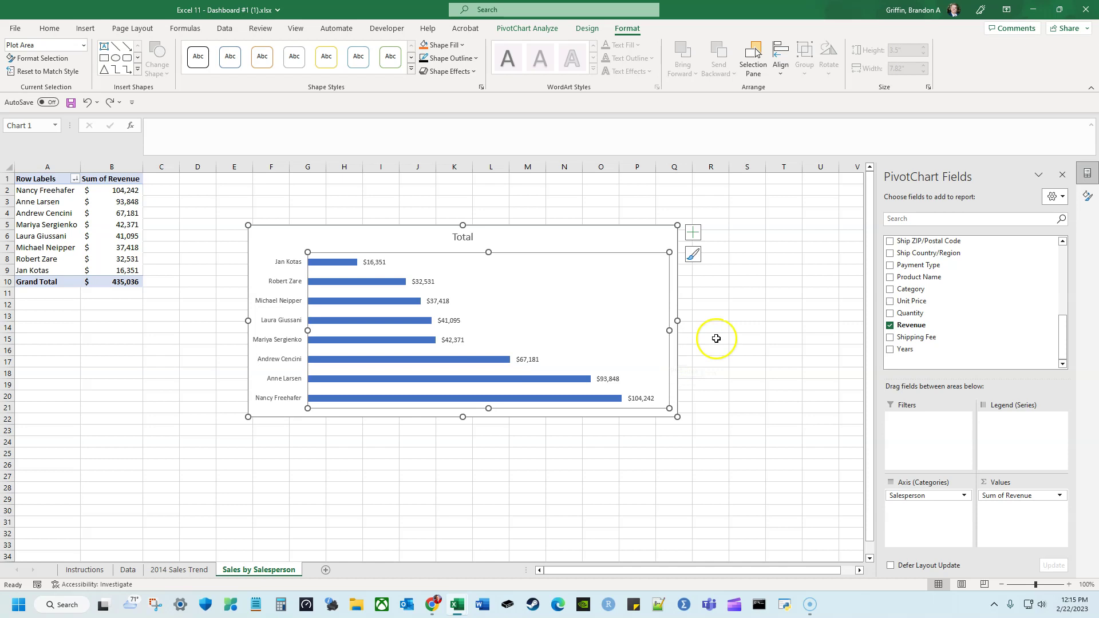
Thicken the chart's bars by setting the data series gap width to 38%
click(355, 300)
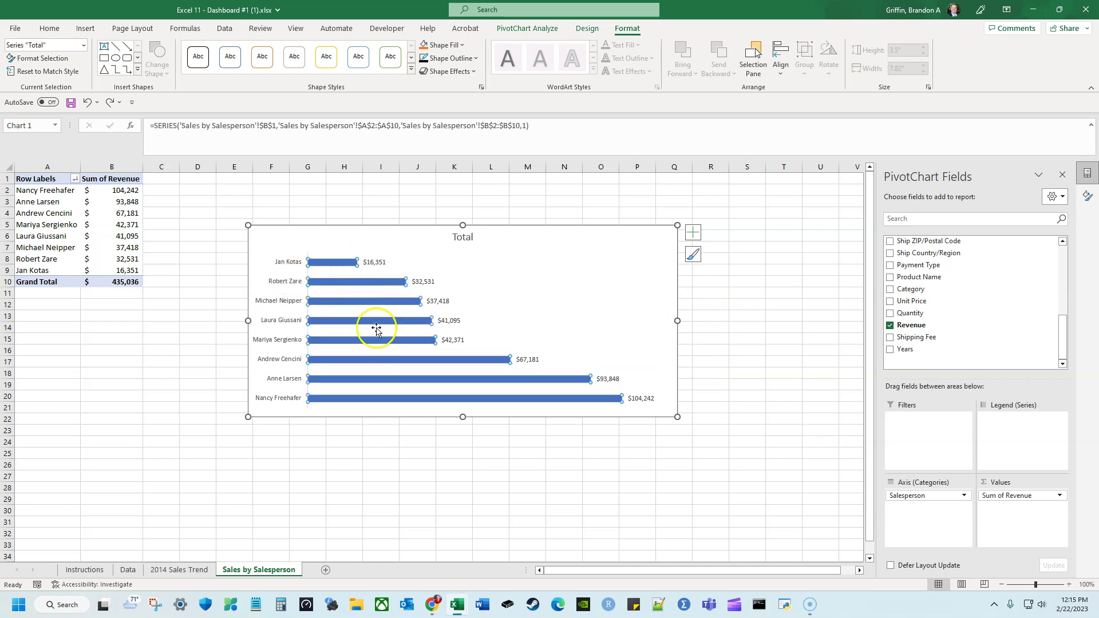
right_click(368, 305)
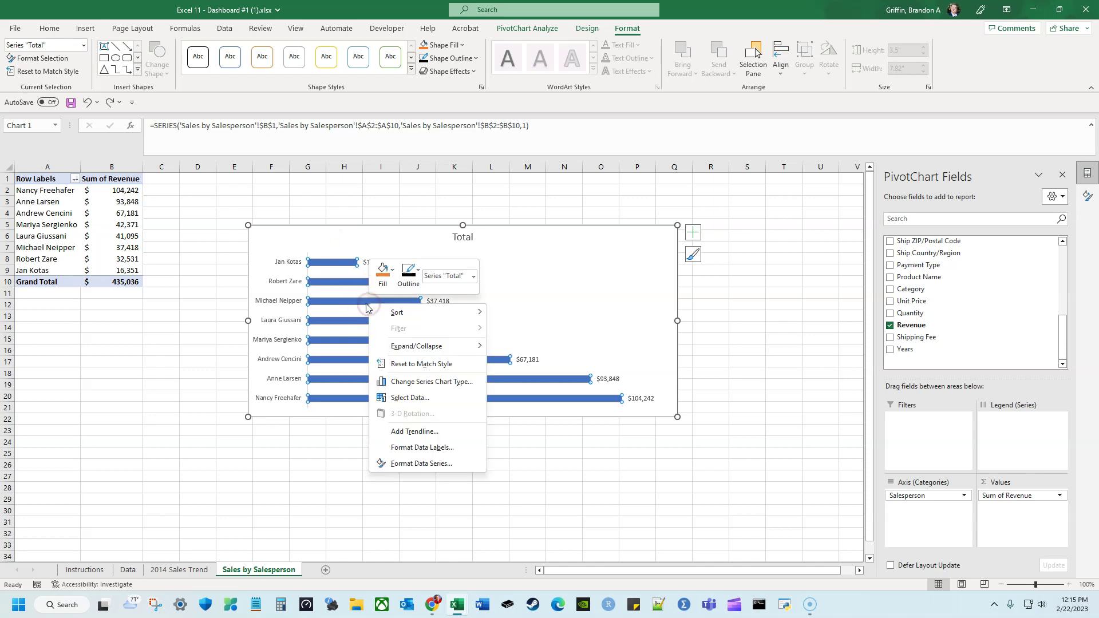
click(426, 464)
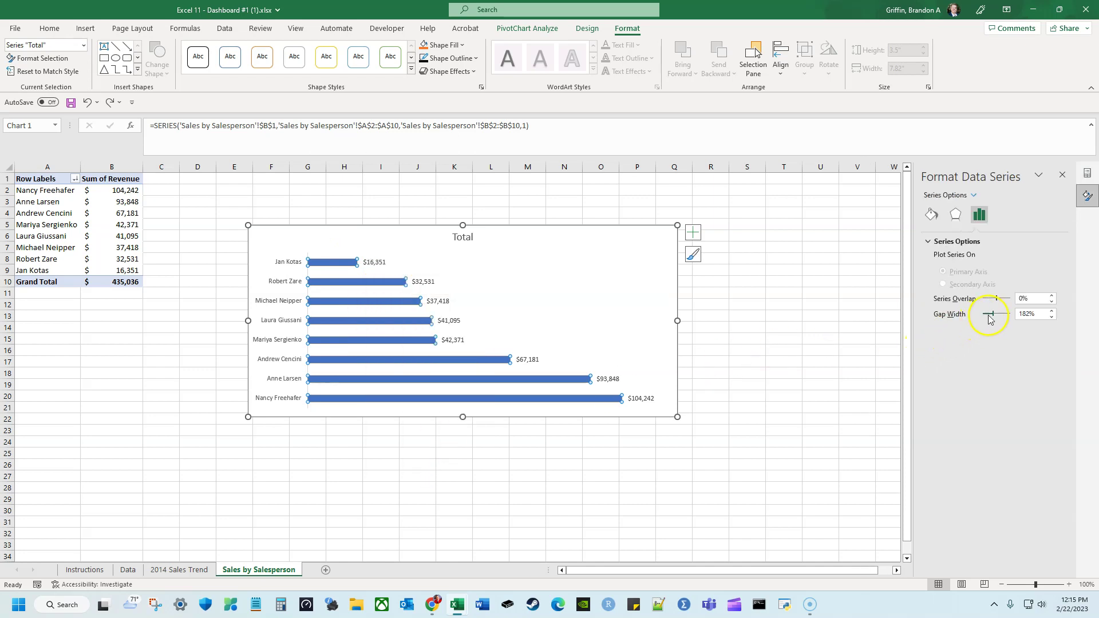
drag(990, 318, 986, 318)
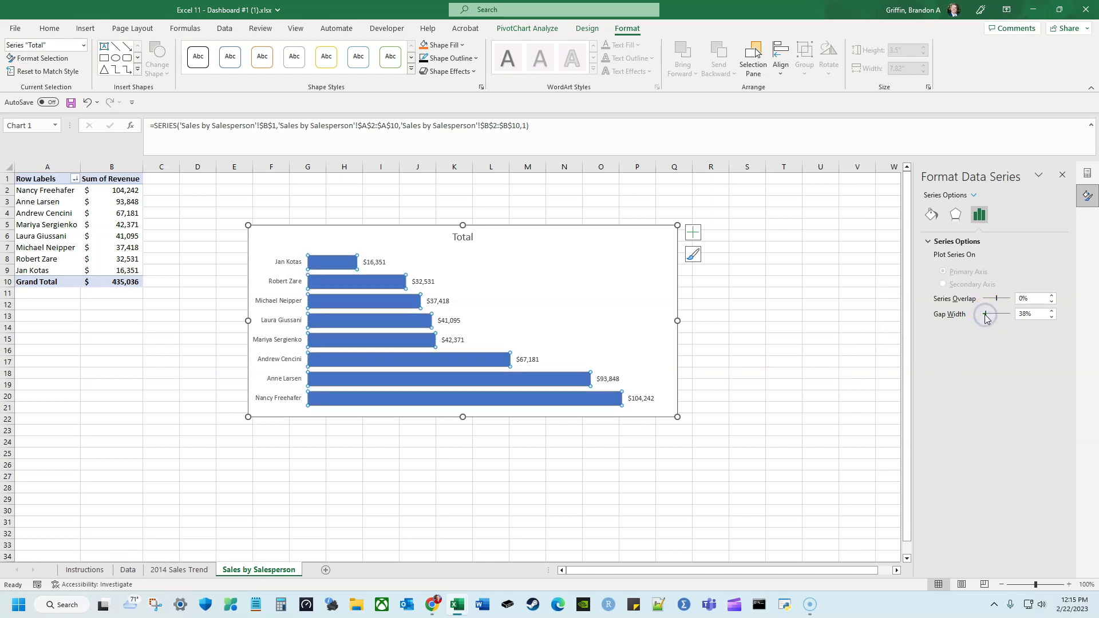
click(743, 374)
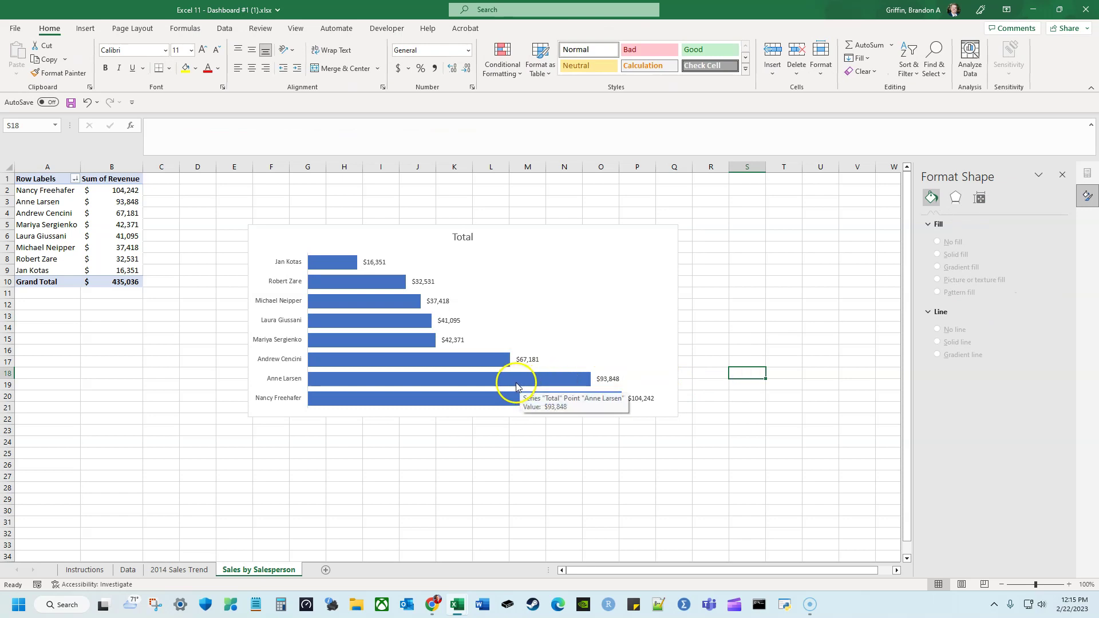
Compare the order of salespeople in the PivotTable with the order of the bars in the chart
click(289, 280)
right_click(290, 281)
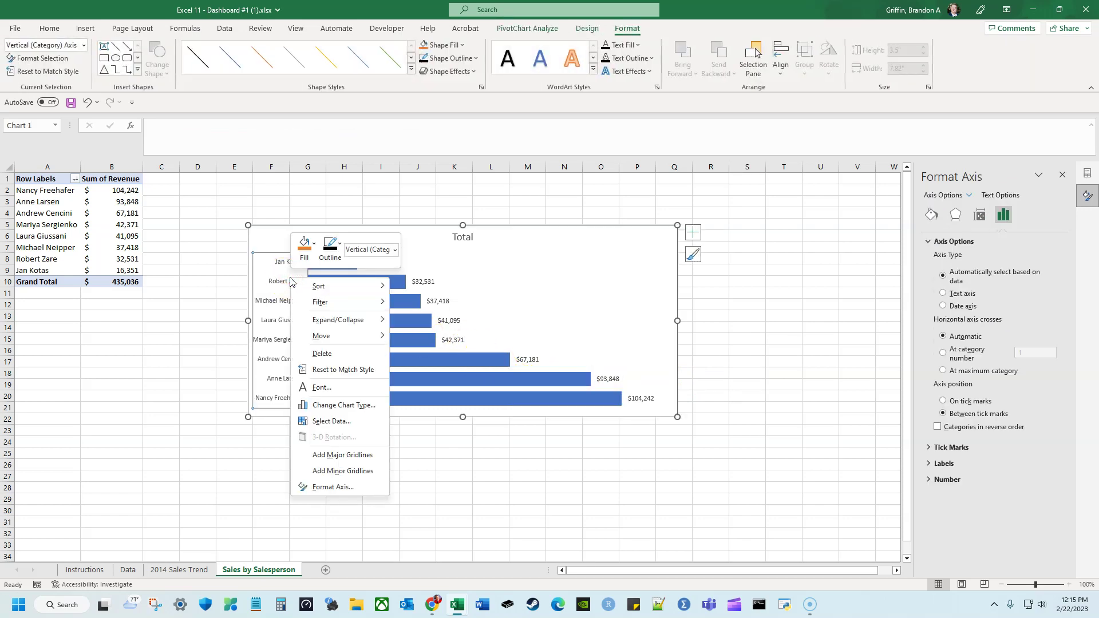
mouse_move(315, 285)
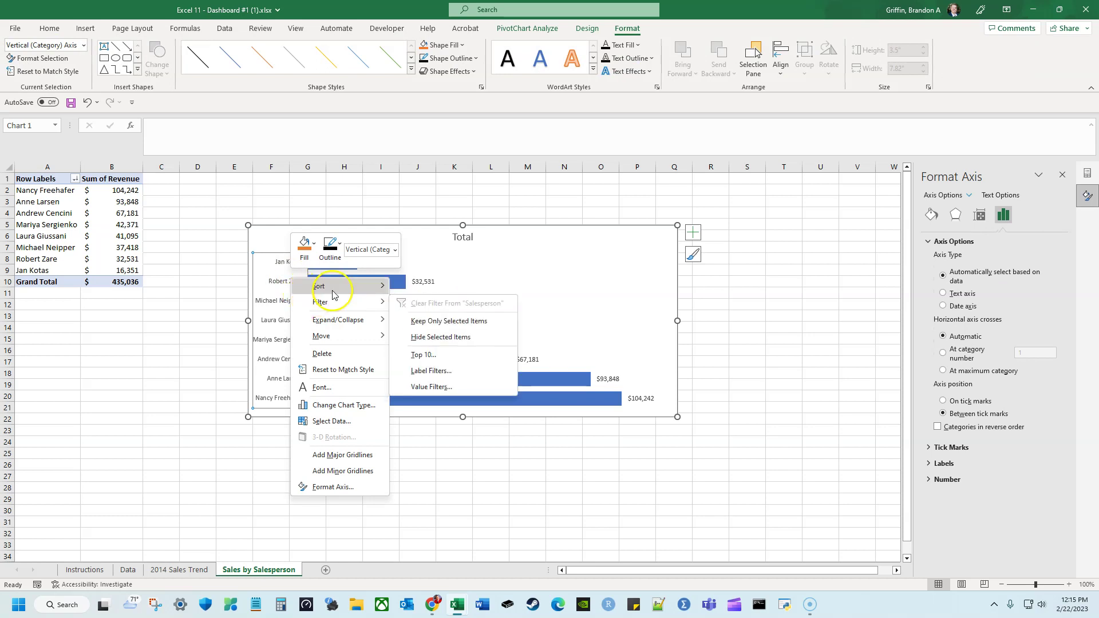
click(203, 258)
click(195, 247)
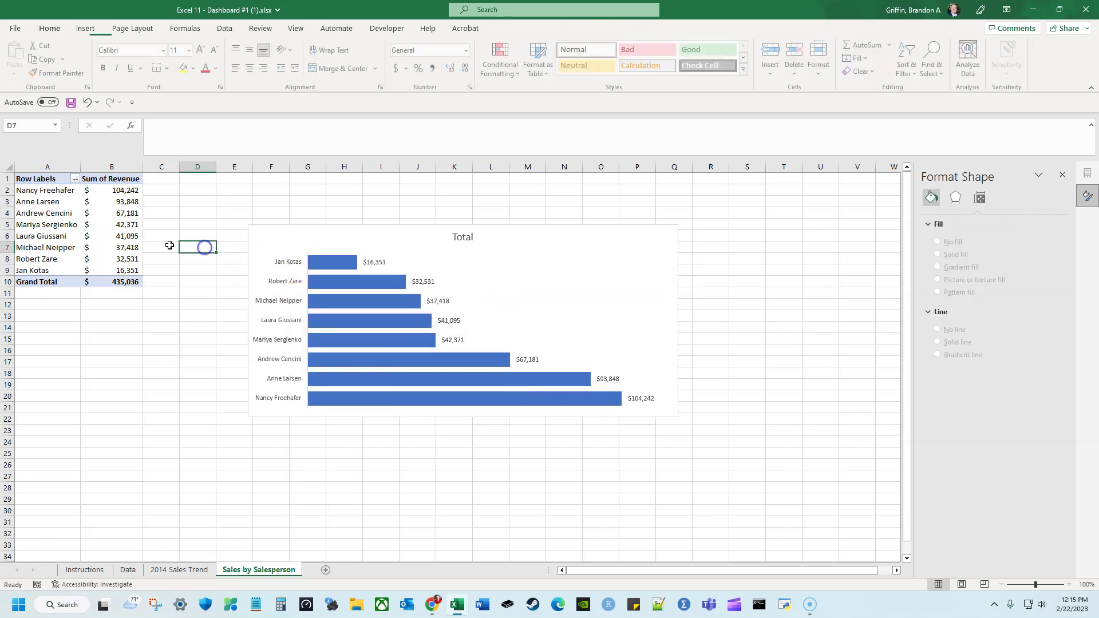
click(52, 192)
drag(91, 195, 113, 253)
click(152, 249)
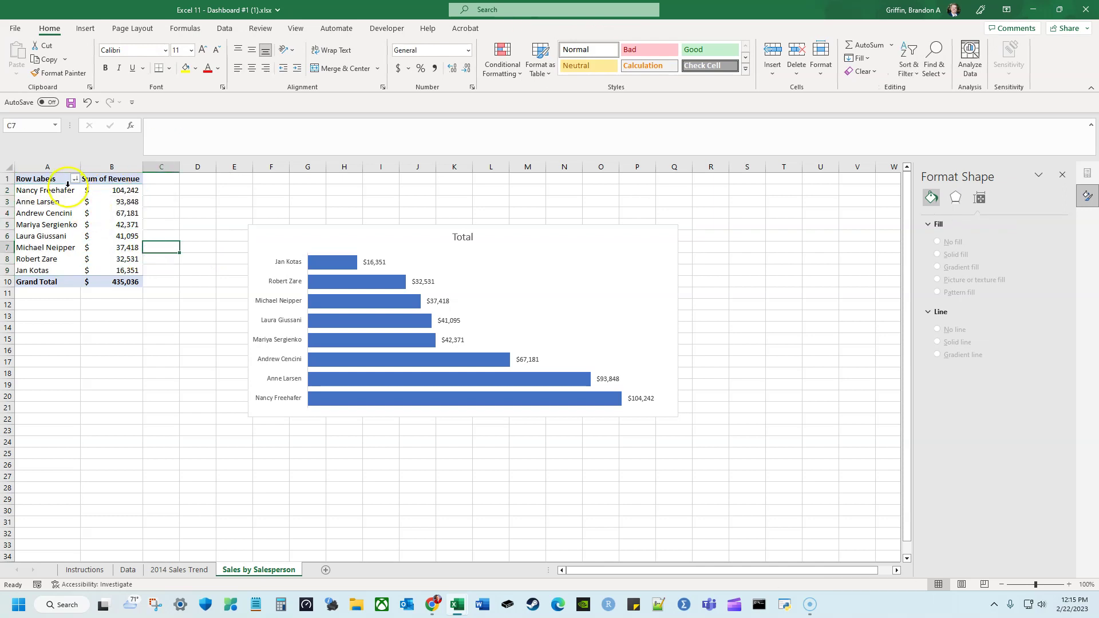
drag(68, 190, 105, 267)
click(181, 269)
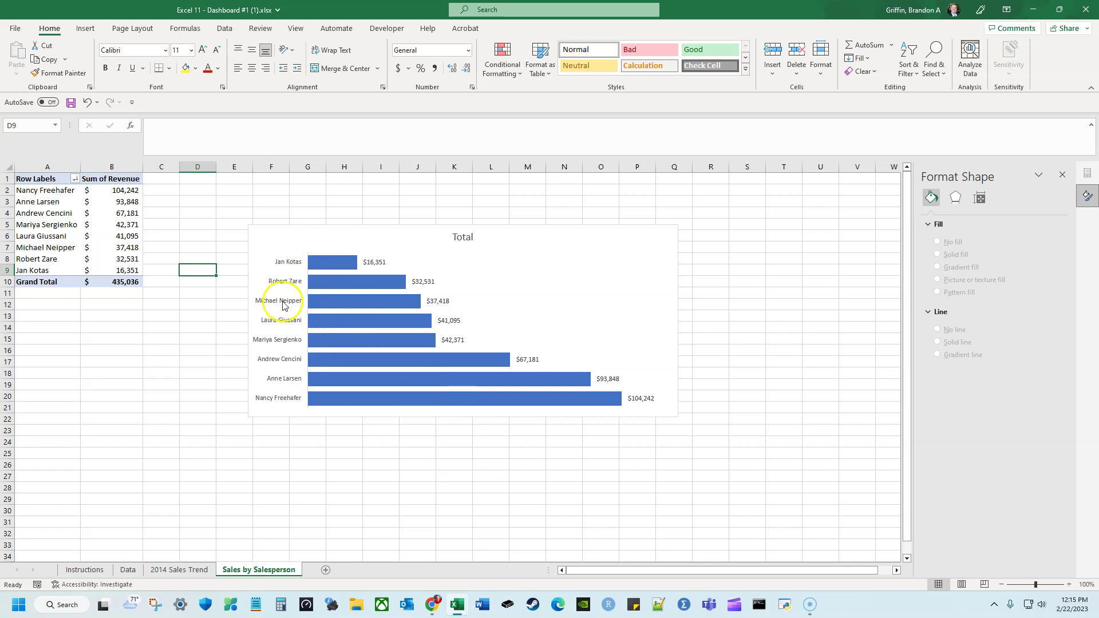
Sort the salespeople by name from Z to A through the chart's vertical axis
right_click(287, 264)
mouse_move(315, 269)
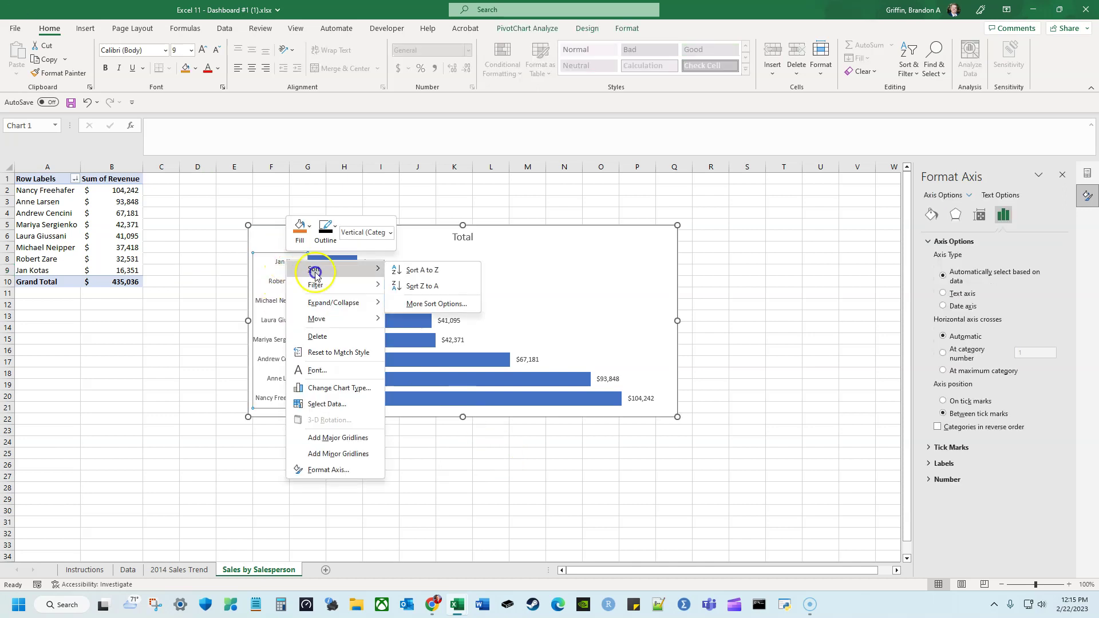
click(421, 270)
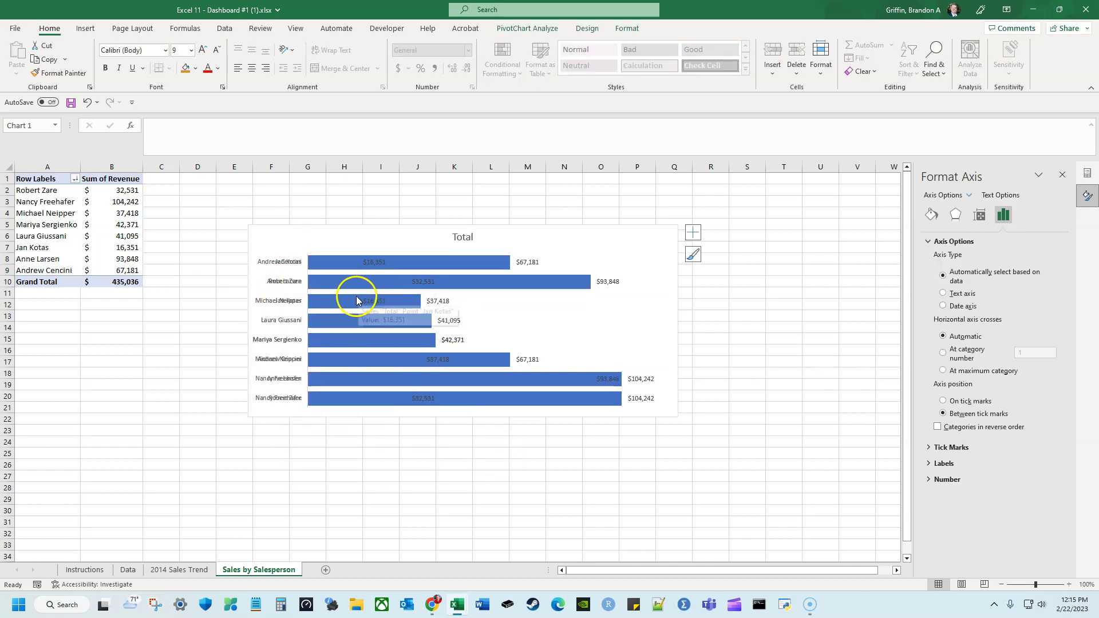
click(657, 449)
Sort the chart's salespeople in descending order by Sum of Revenue
right_click(278, 259)
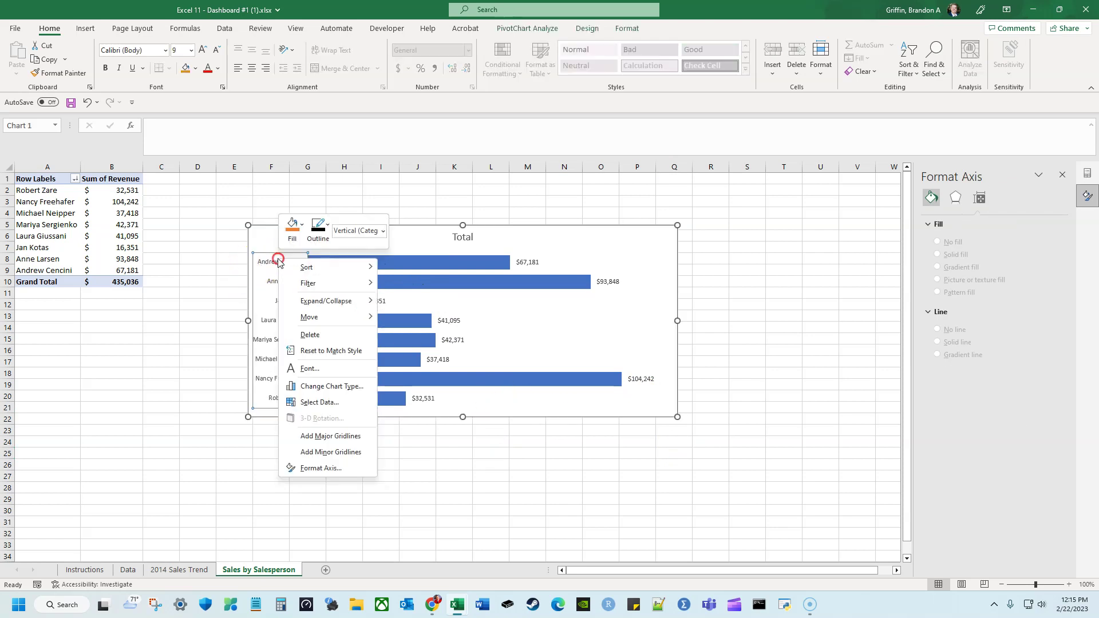
mouse_move(293, 268)
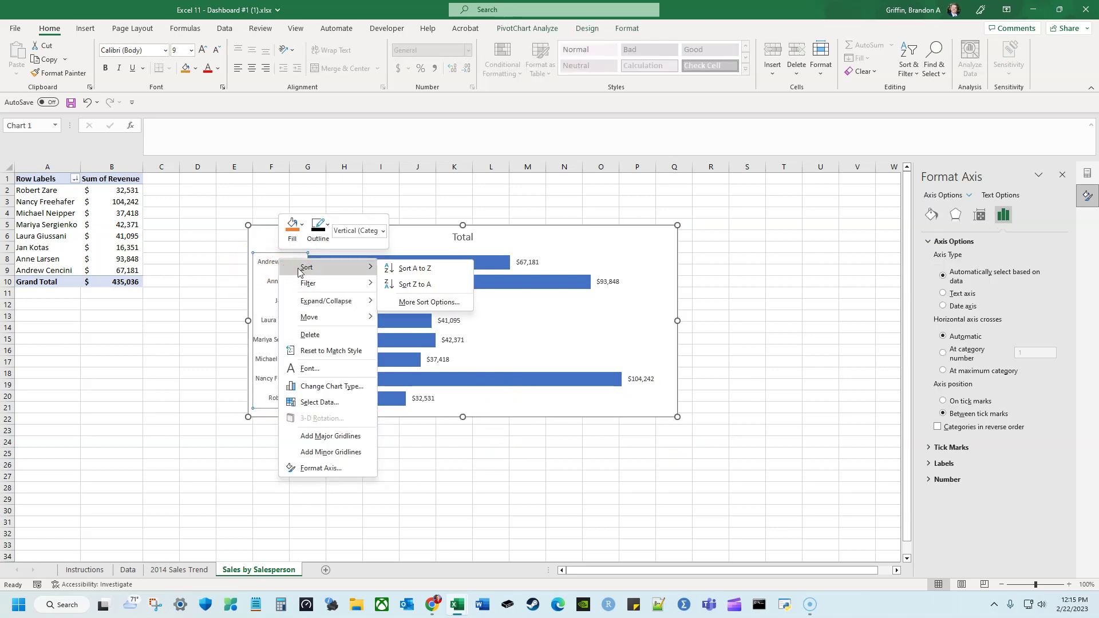
click(436, 304)
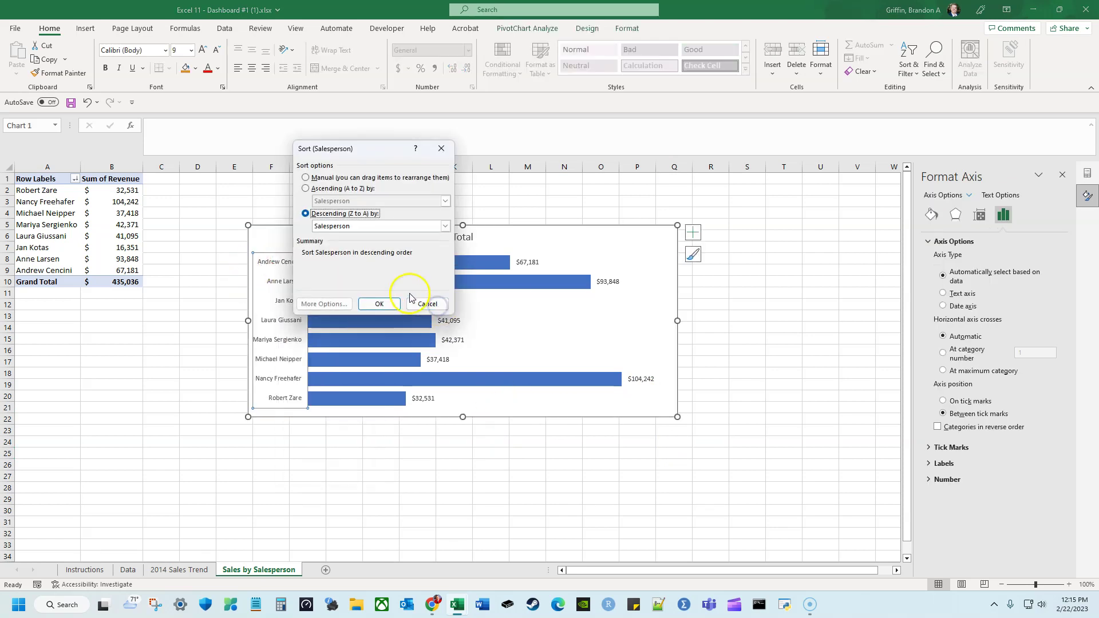
click(345, 227)
click(379, 243)
click(376, 304)
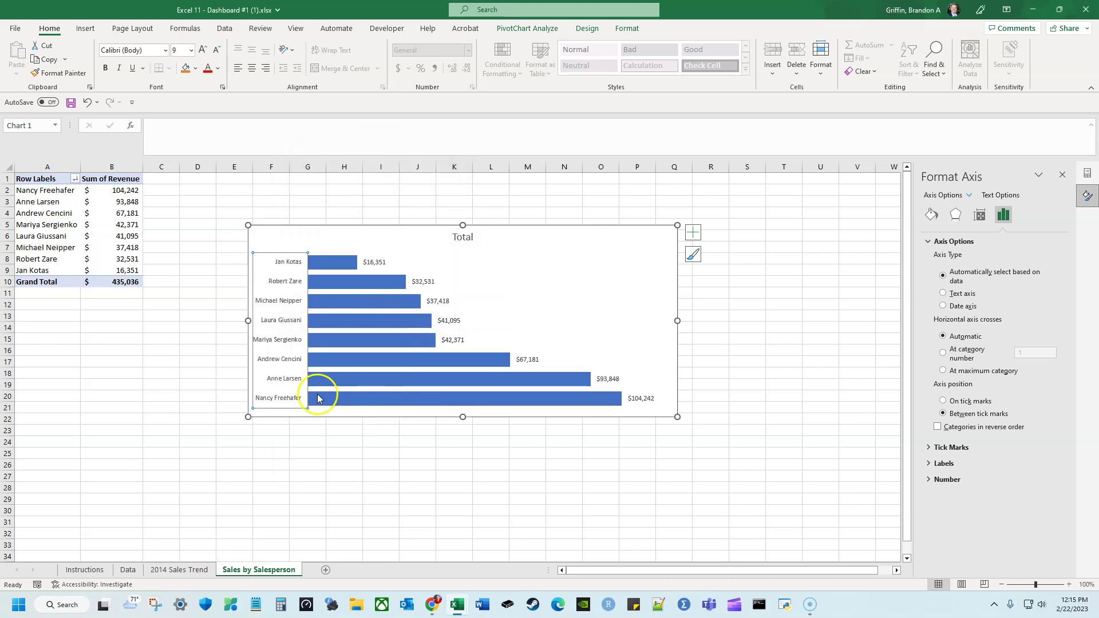
Sort the chart's salespeople in ascending order by Sum of Revenue
right_click(293, 282)
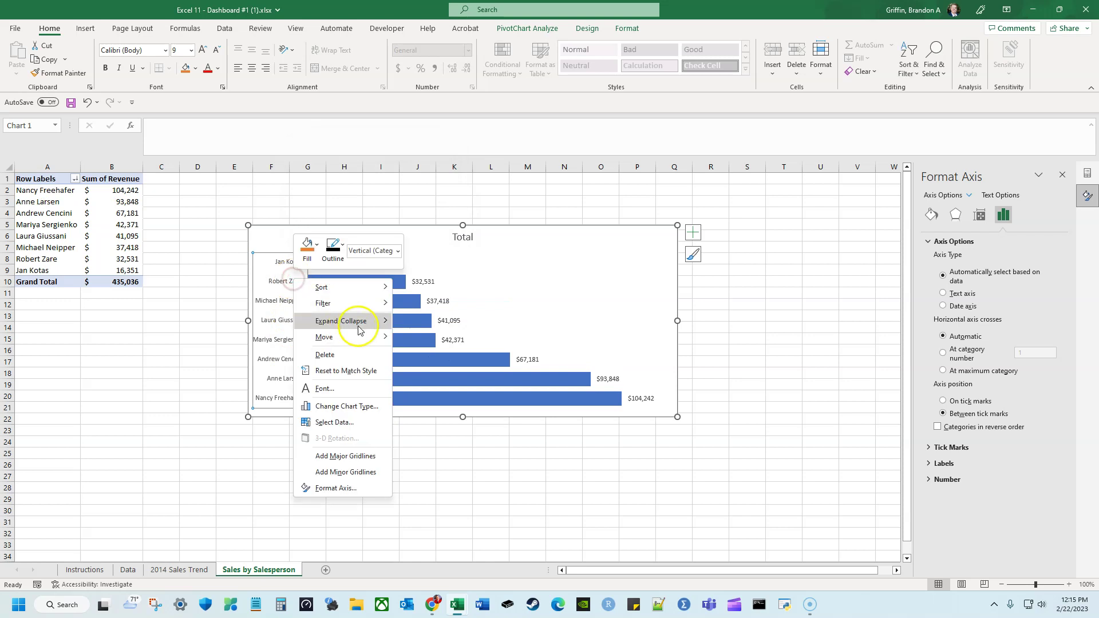
mouse_move(375, 297)
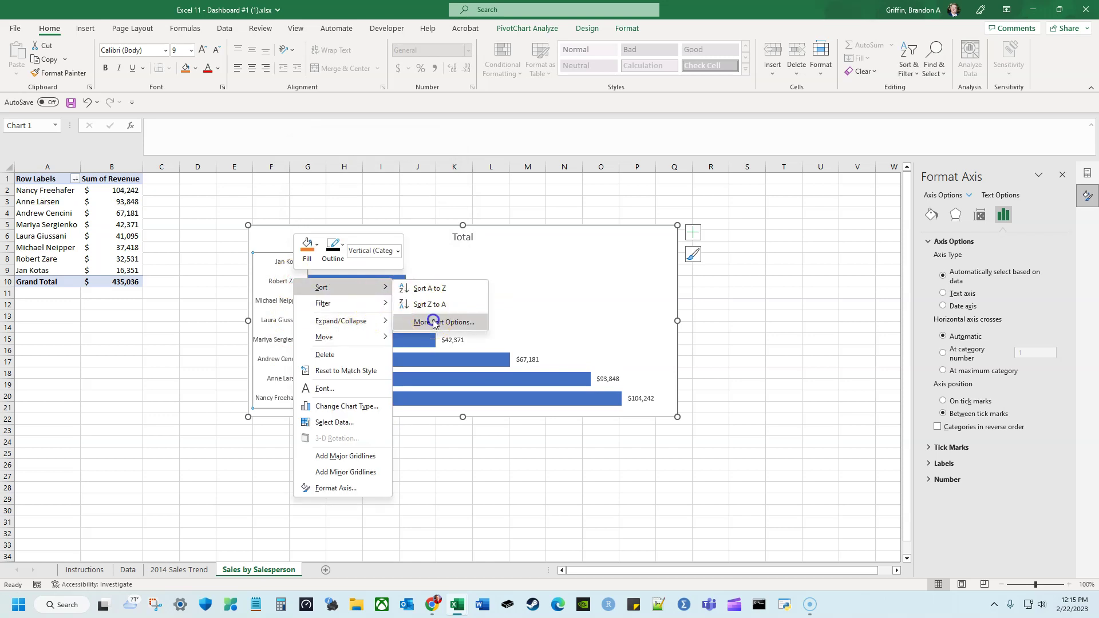
click(434, 323)
click(296, 214)
click(363, 227)
click(362, 228)
click(296, 188)
click(370, 304)
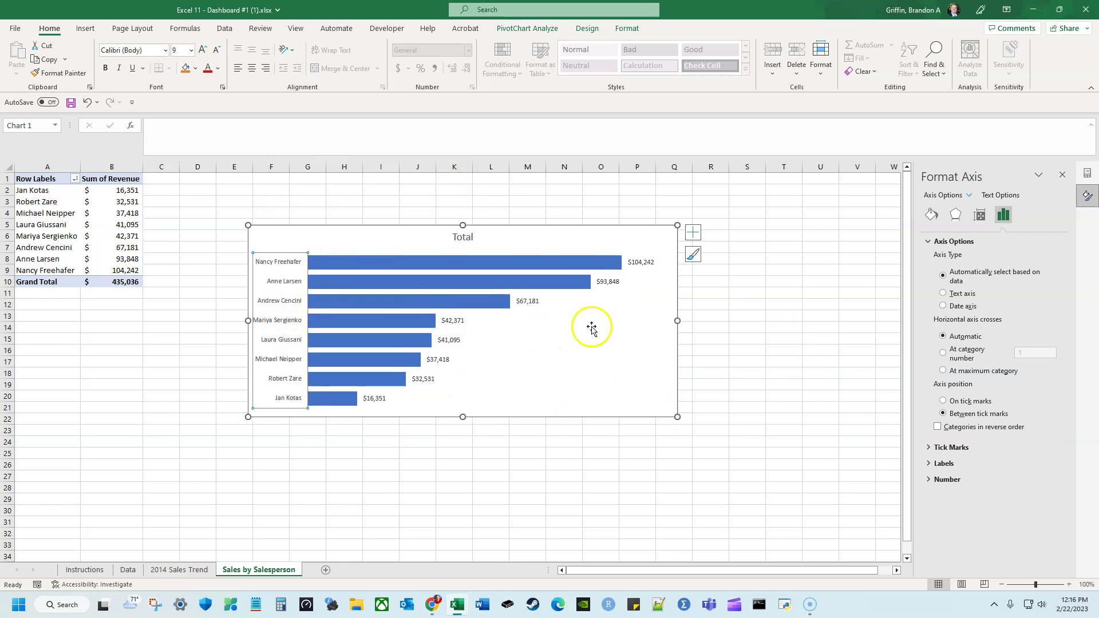
click(155, 225)
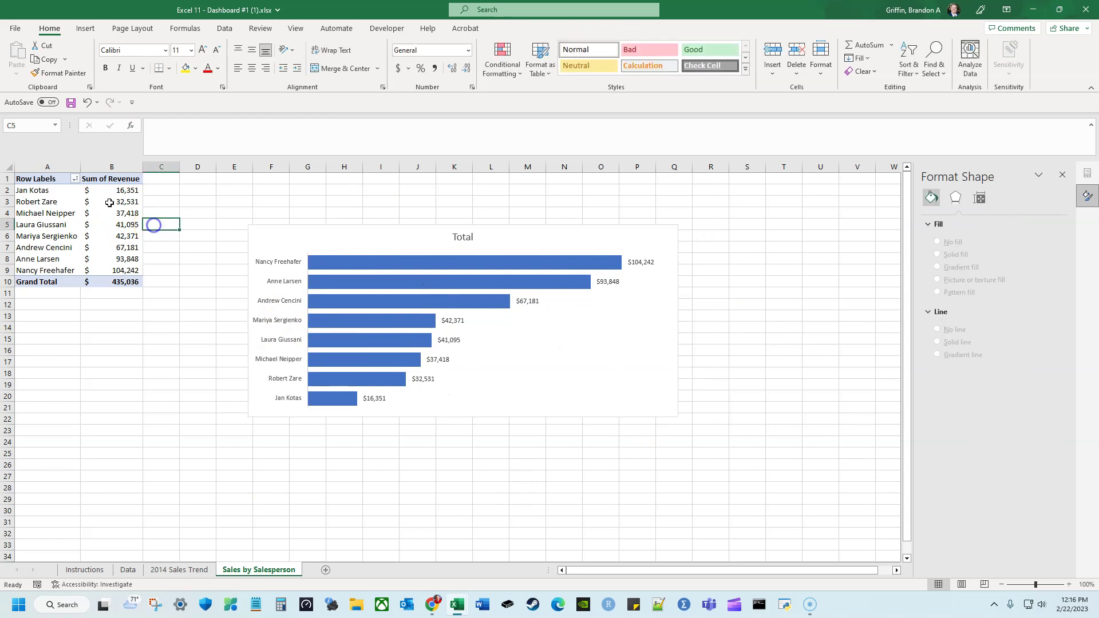
Change the chart title to "Sales by Salesperson"
click(391, 253)
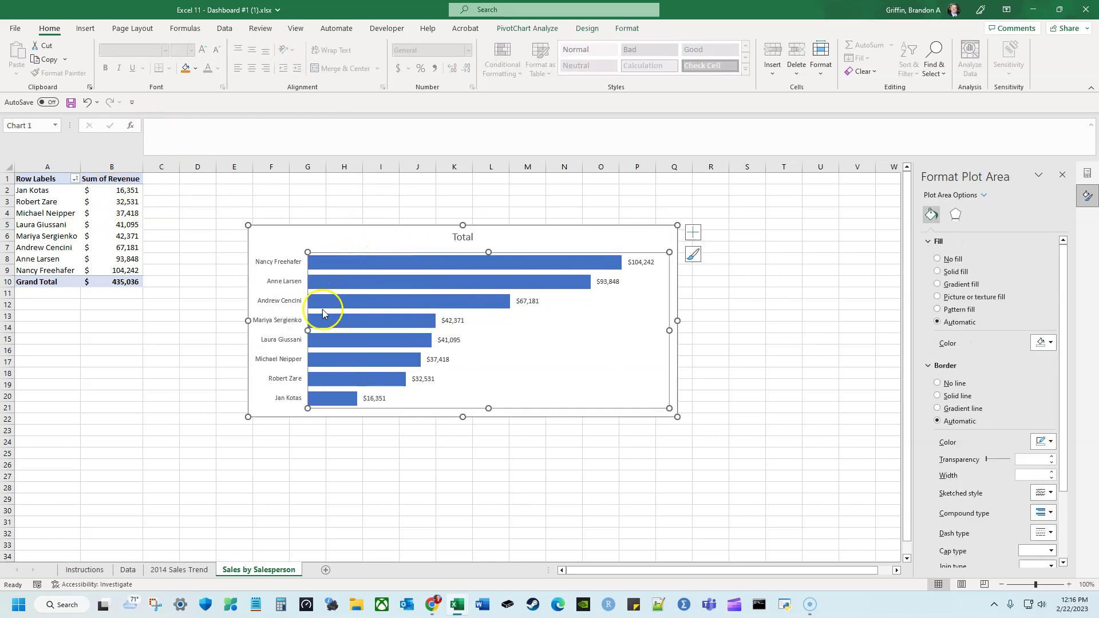
click(258, 238)
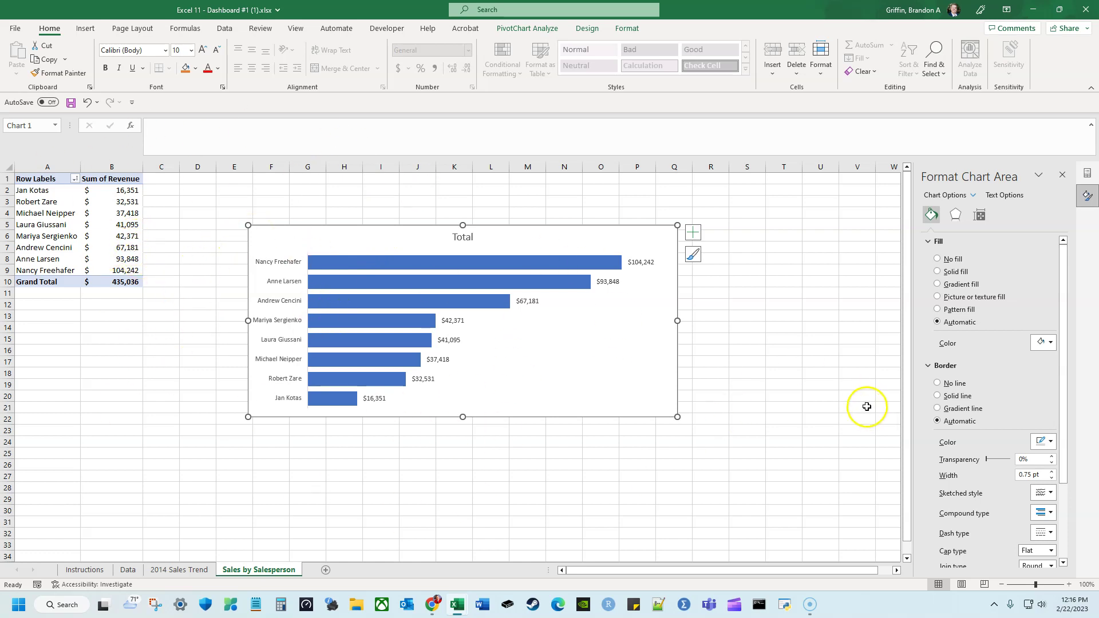
click(461, 236)
click(461, 234)
double_click(461, 235)
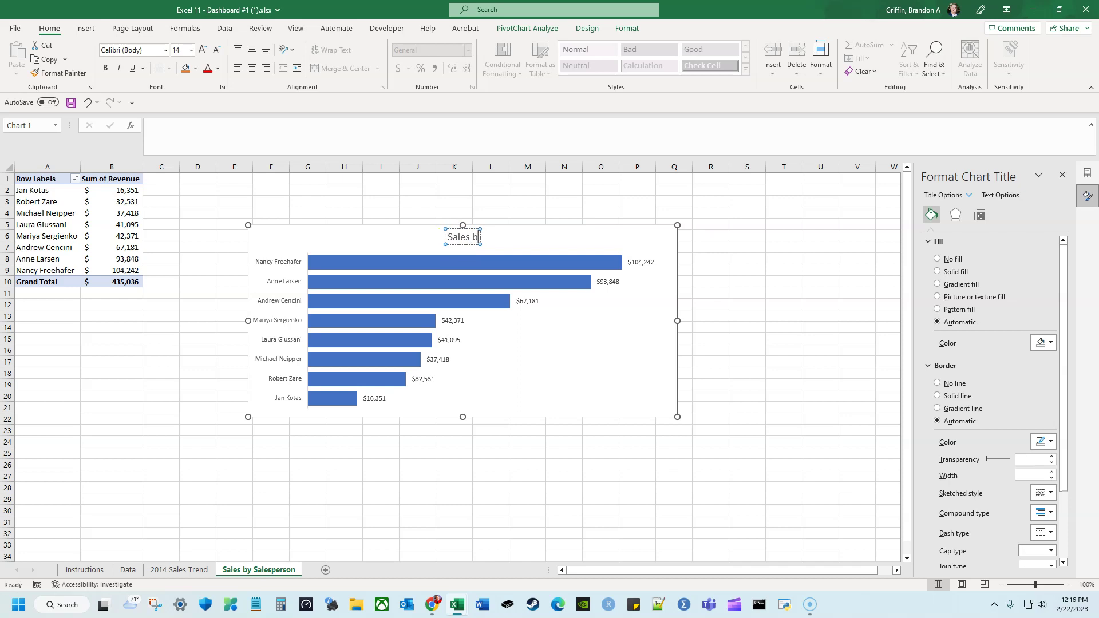
text(Sales by Salesperson)
key(Return)
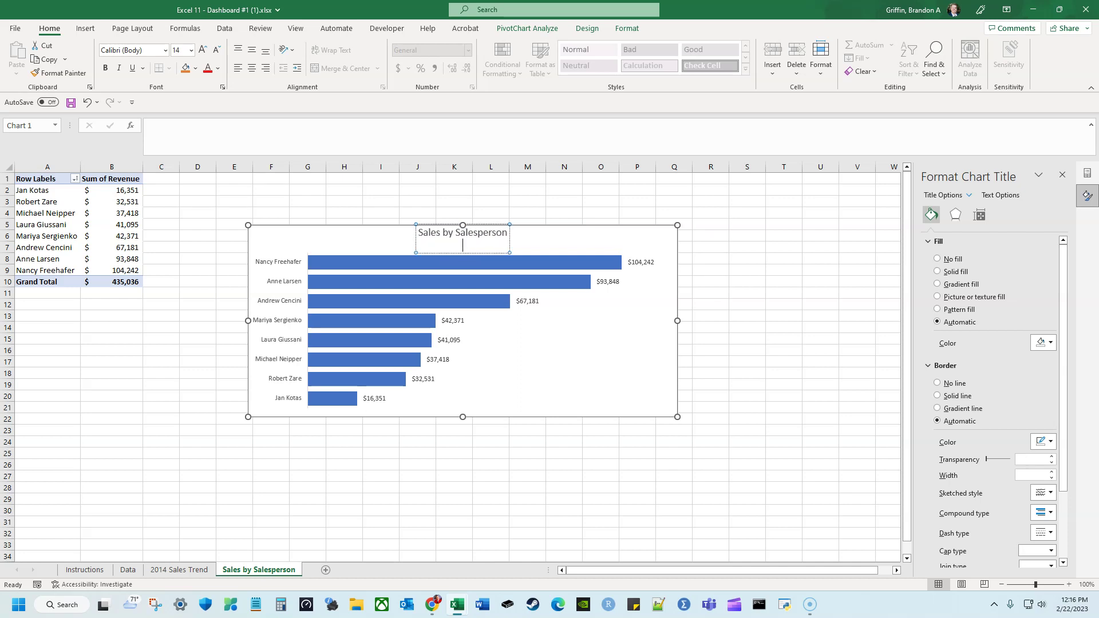
key(BackSpace)
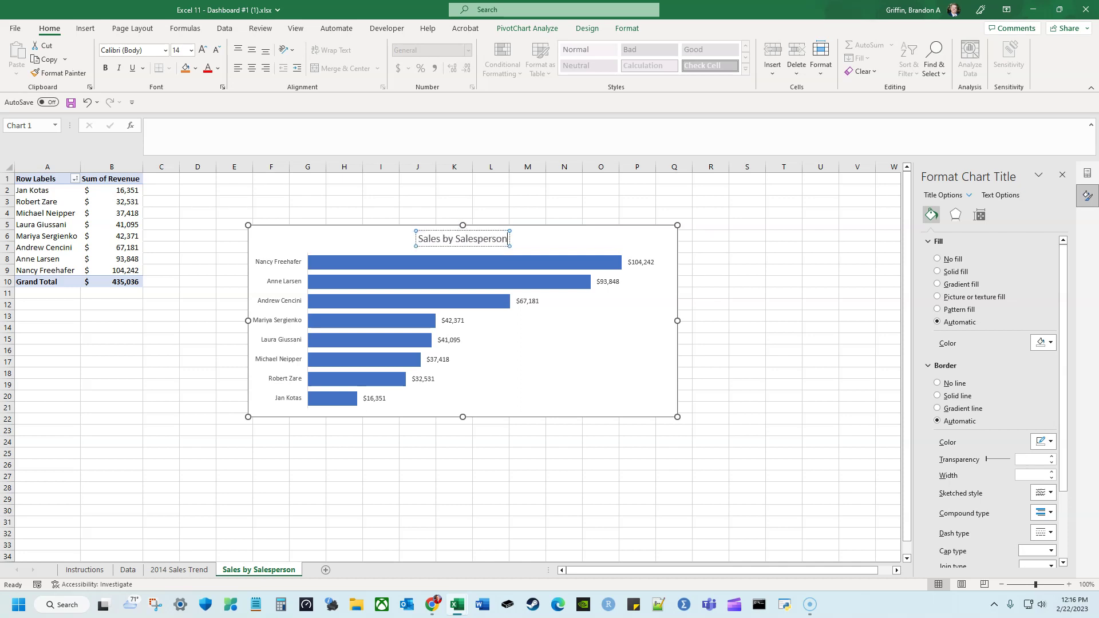
Make the chart title bold, keeping it in its original position
click(596, 190)
click(510, 237)
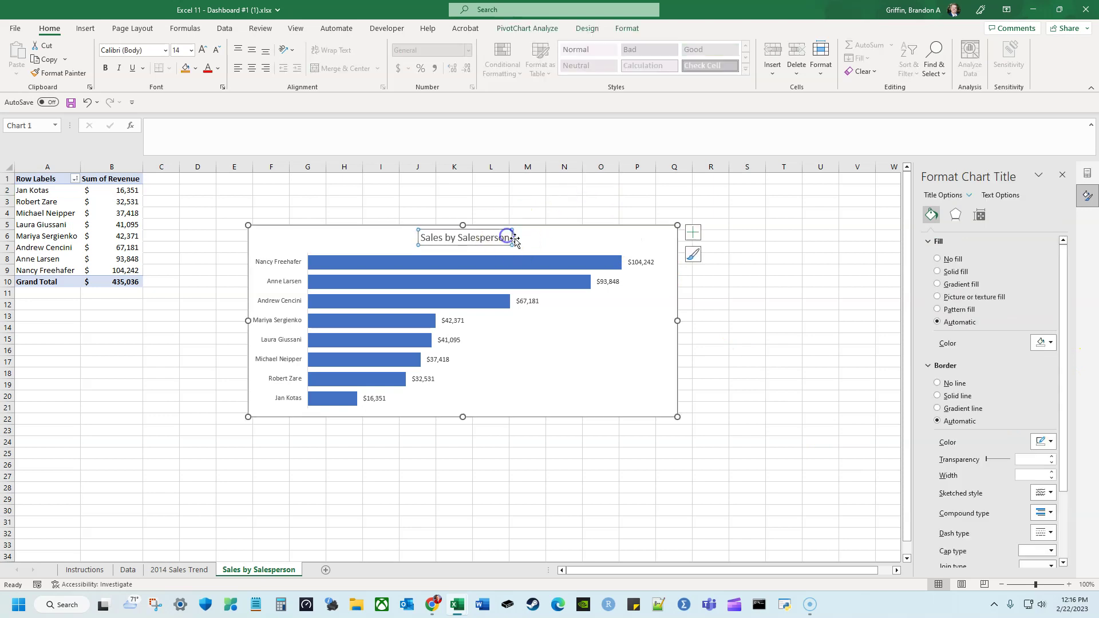
drag(513, 239, 510, 236)
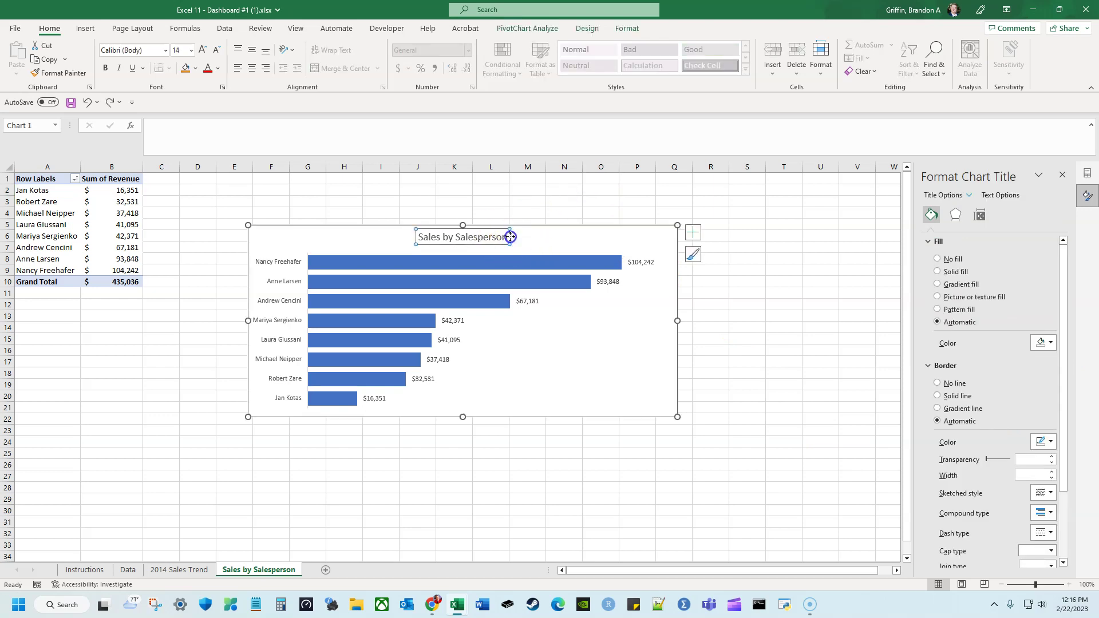
key(ctrl+b)
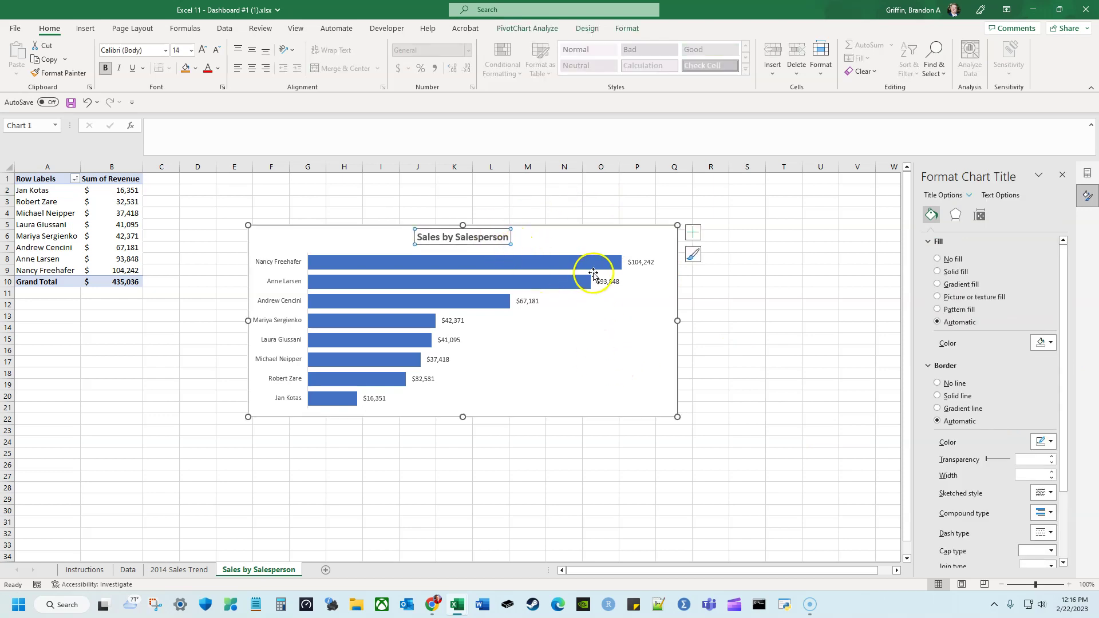
Fill only the topmost bar of the chart with dark green
click(553, 265)
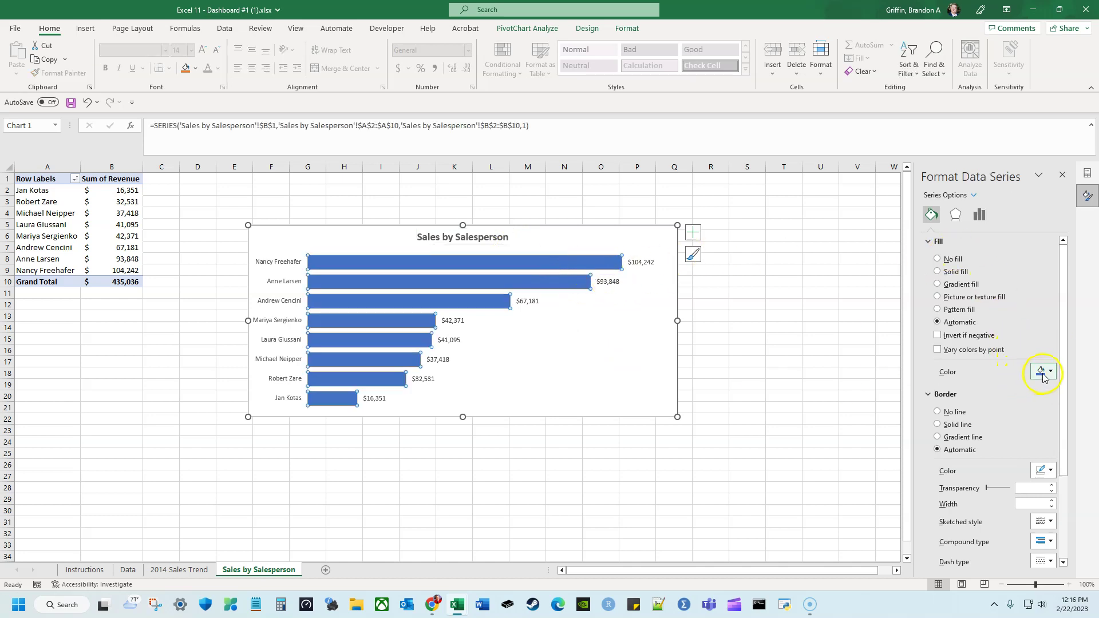
click(556, 263)
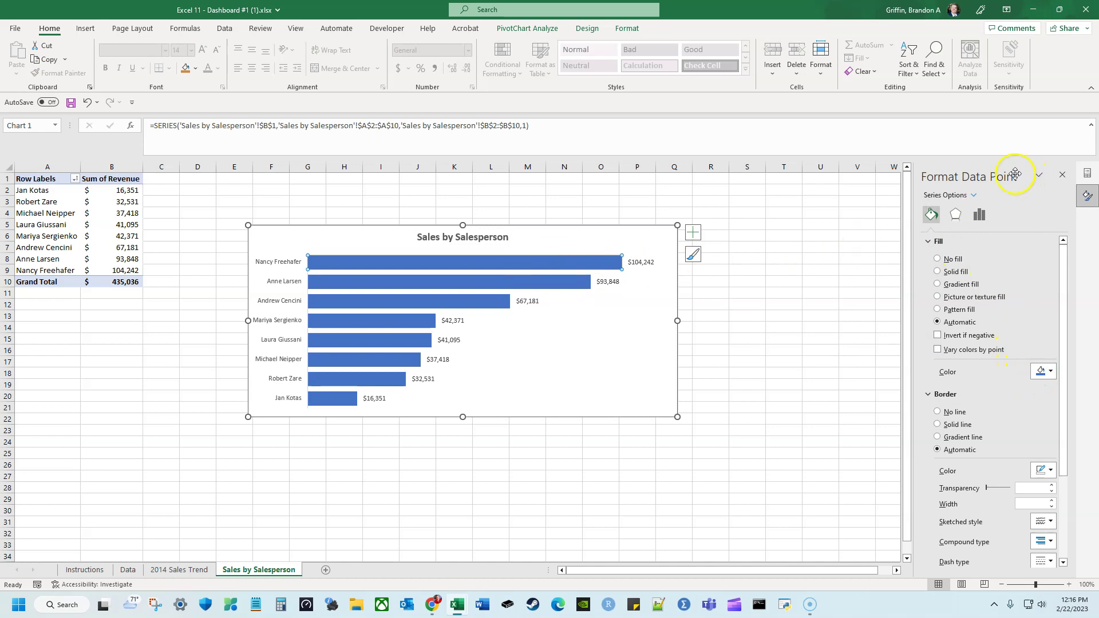
click(1042, 375)
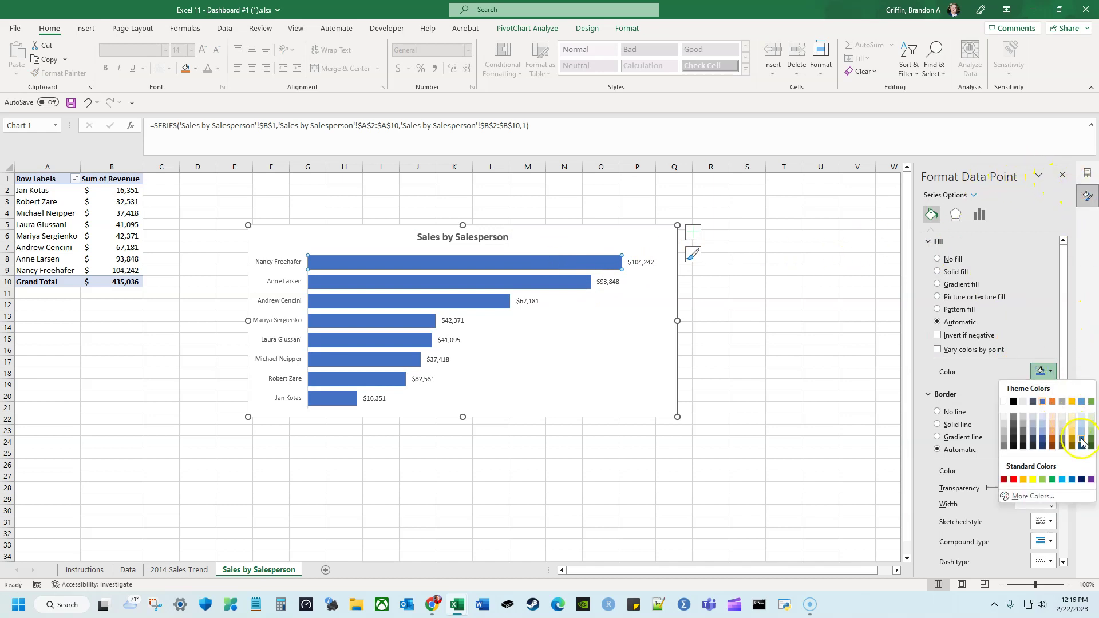
click(1091, 448)
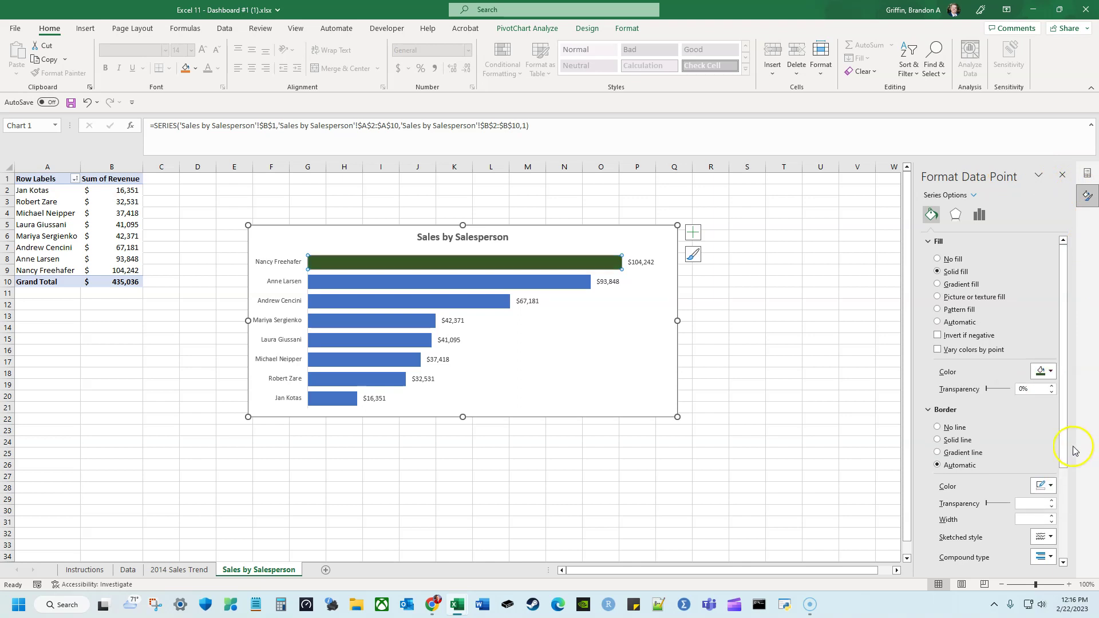
click(827, 373)
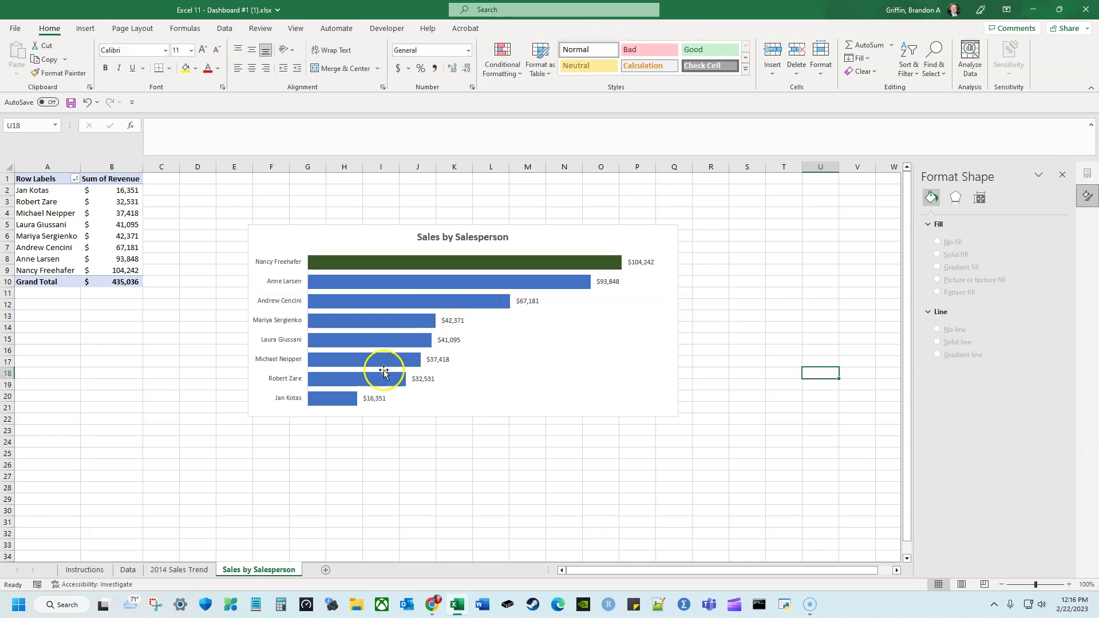
Fill all bars of the data series with the darkest theme green
click(337, 404)
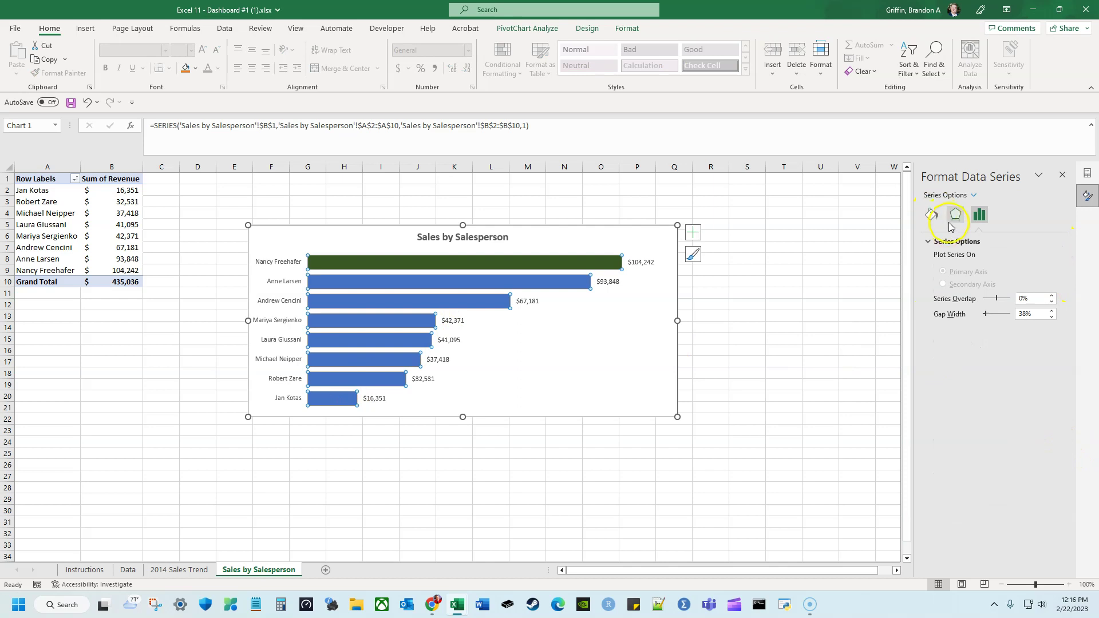
click(931, 215)
click(1039, 373)
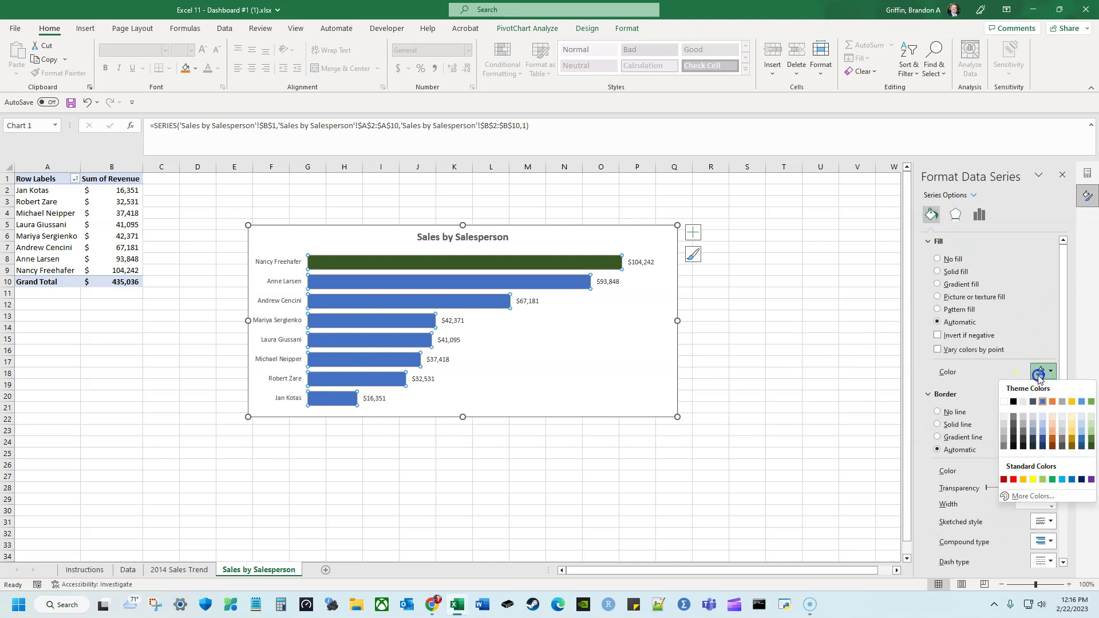
click(1090, 447)
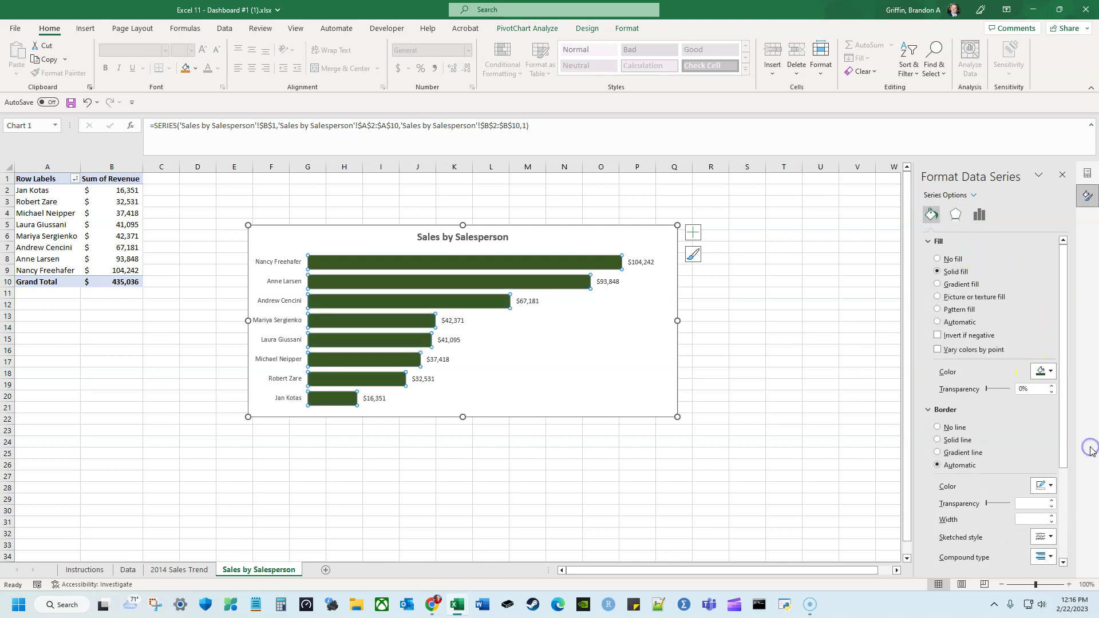
click(585, 452)
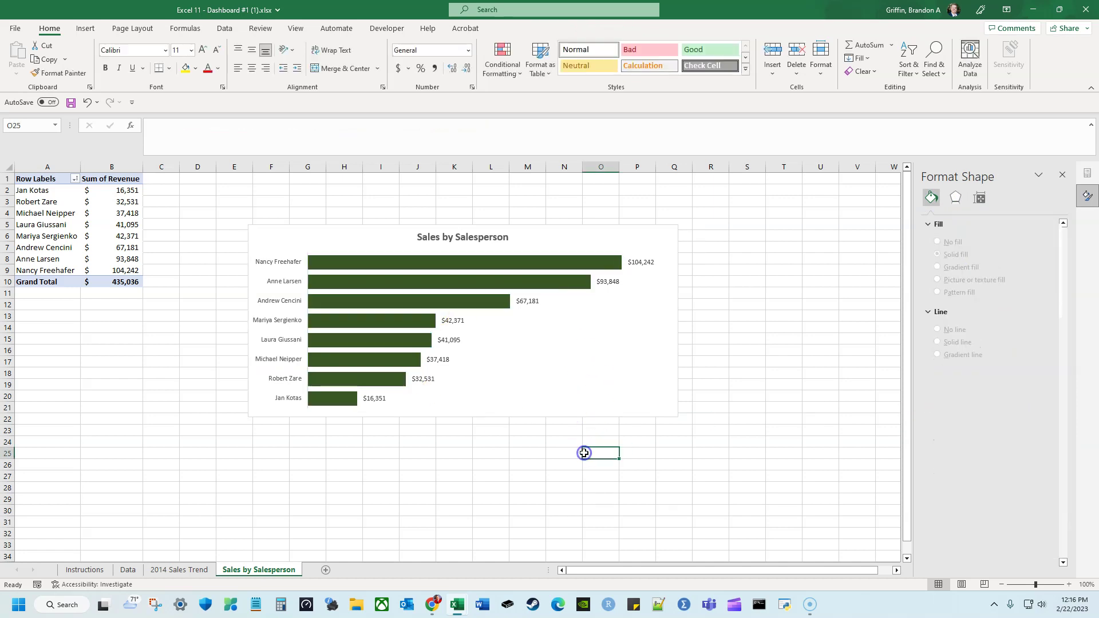
click(319, 399)
click(319, 399)
click(540, 484)
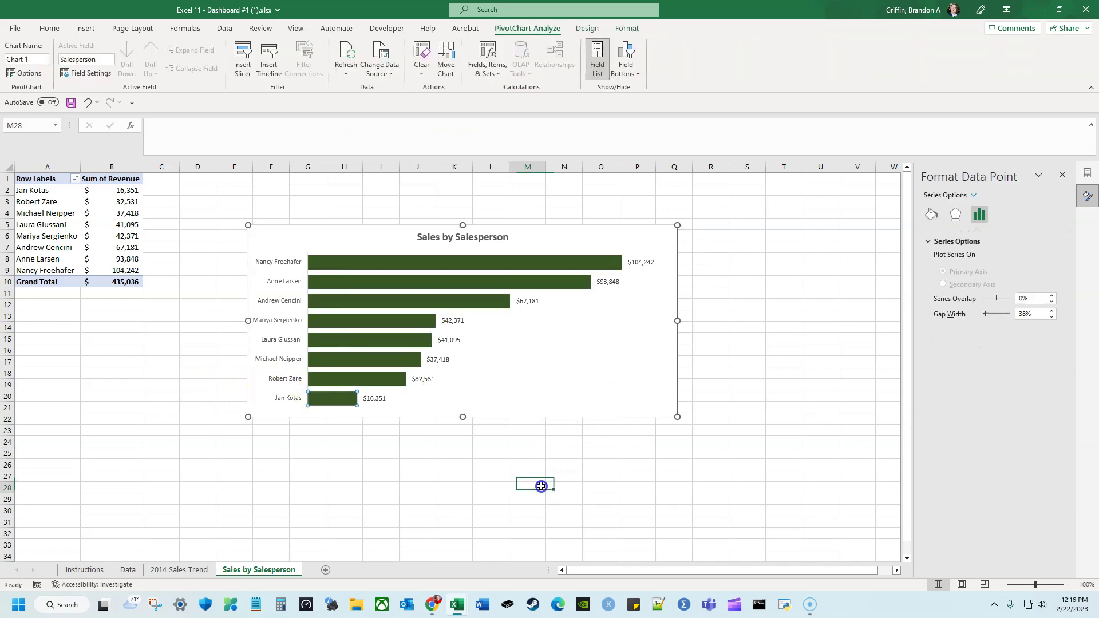
Apply a light gray outline to all bars of the Sales by Salesperson chart
click(406, 383)
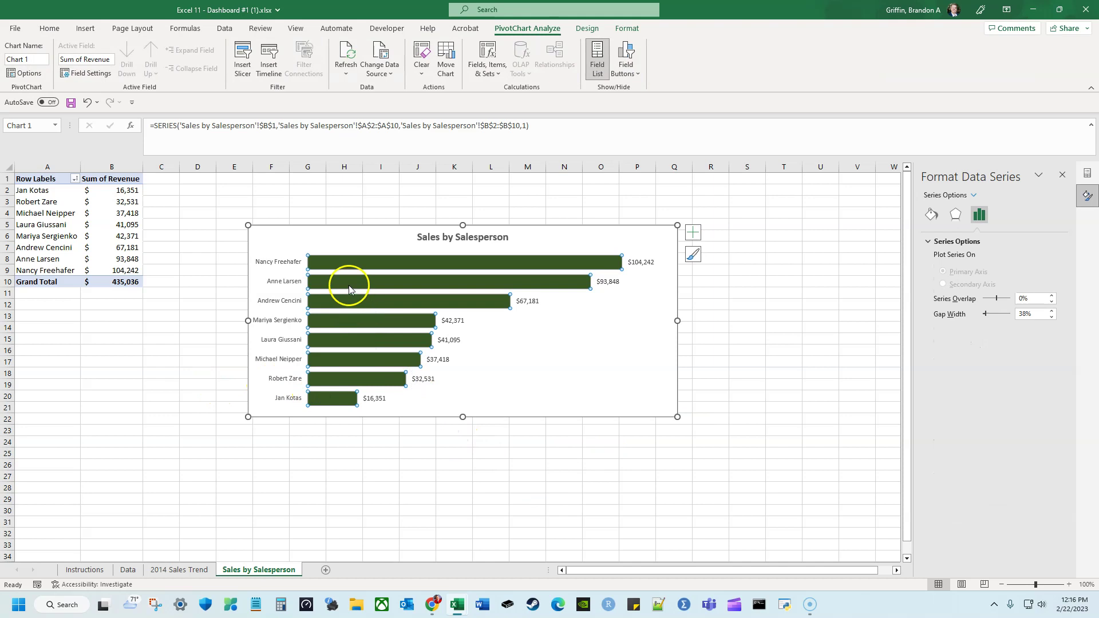
click(586, 30)
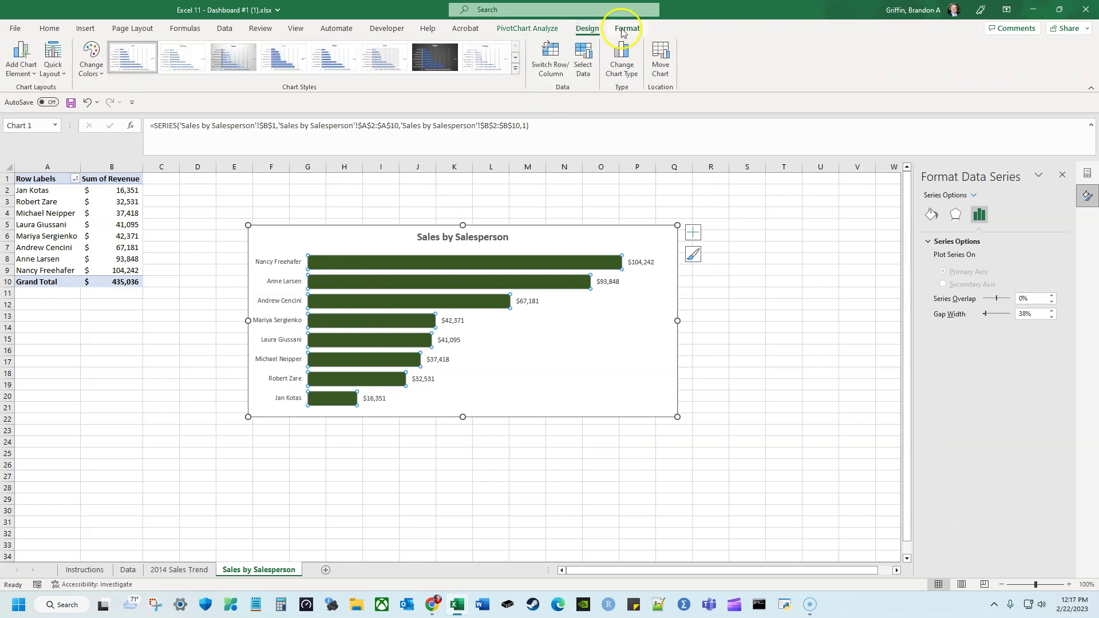
click(625, 29)
click(590, 28)
click(97, 66)
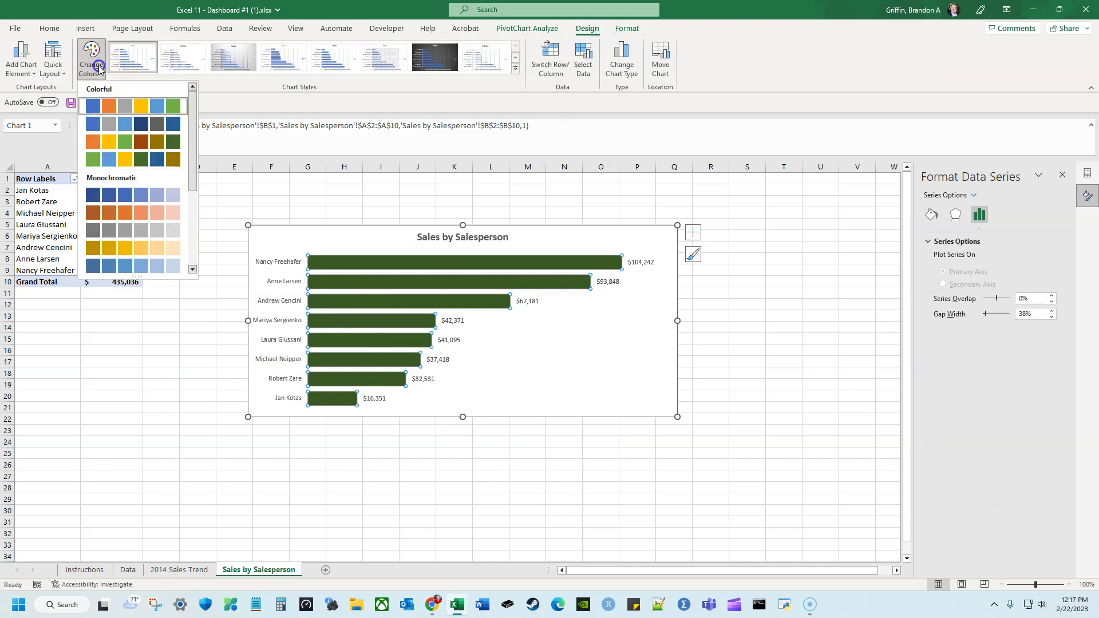
click(99, 78)
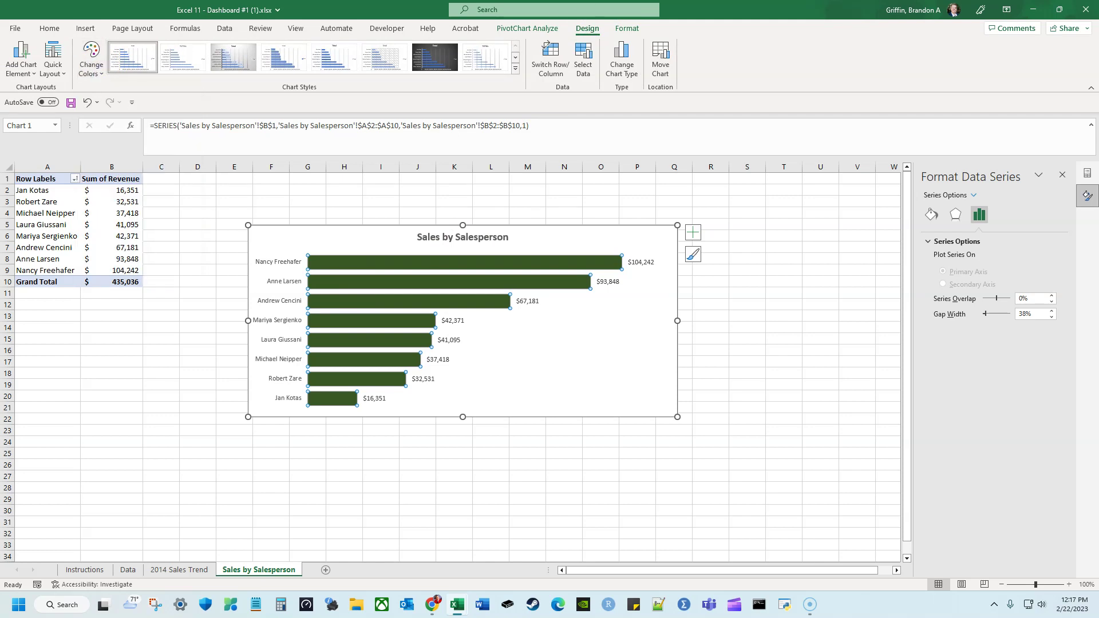
click(627, 29)
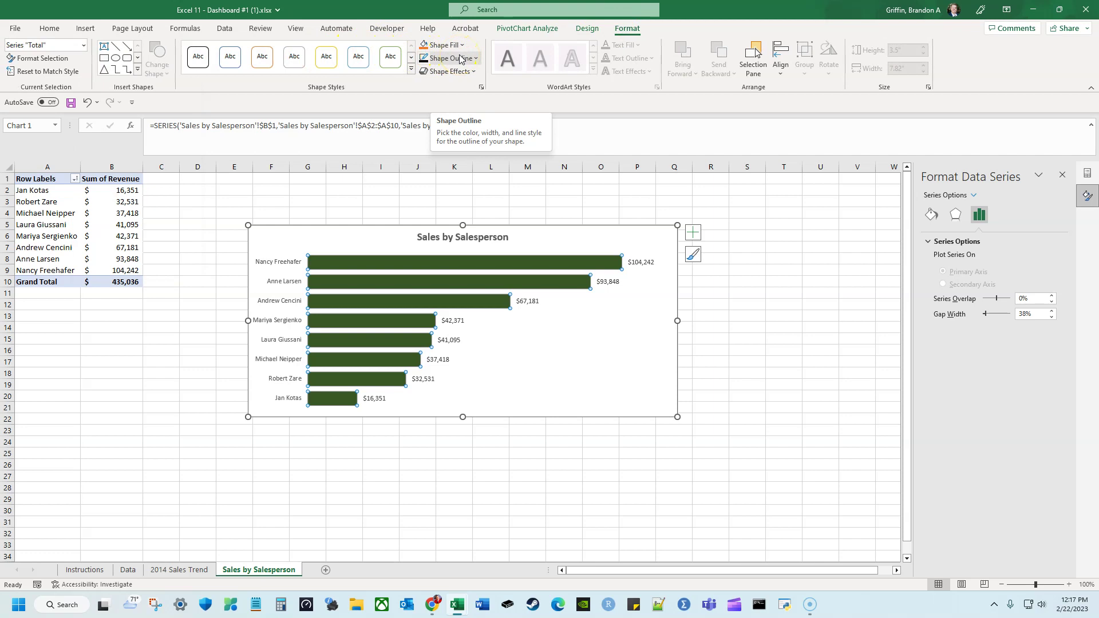
click(460, 59)
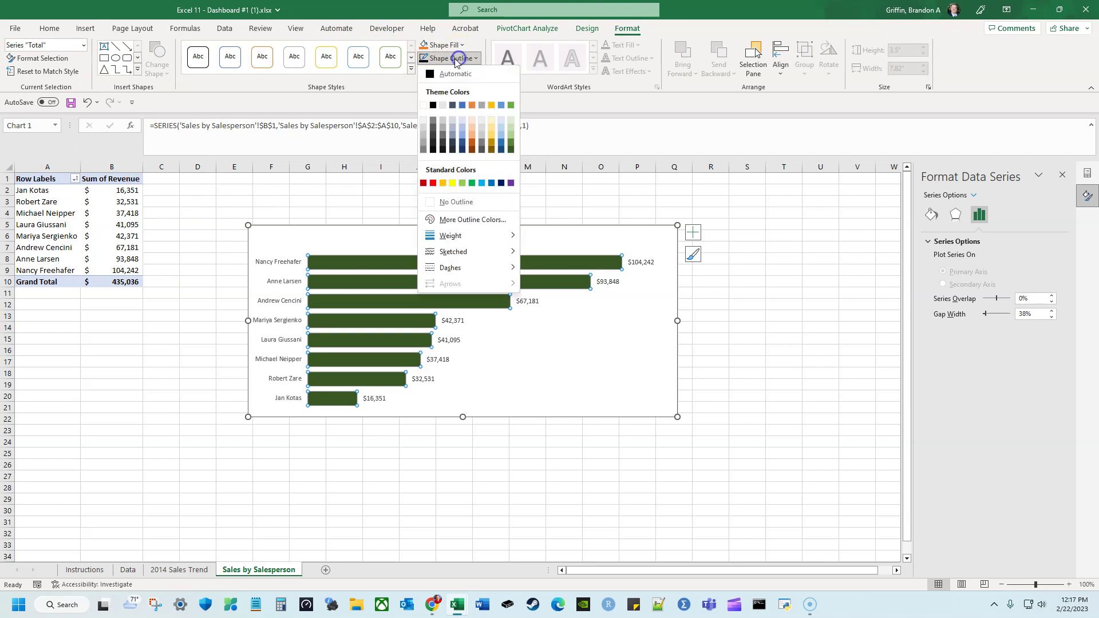
click(514, 121)
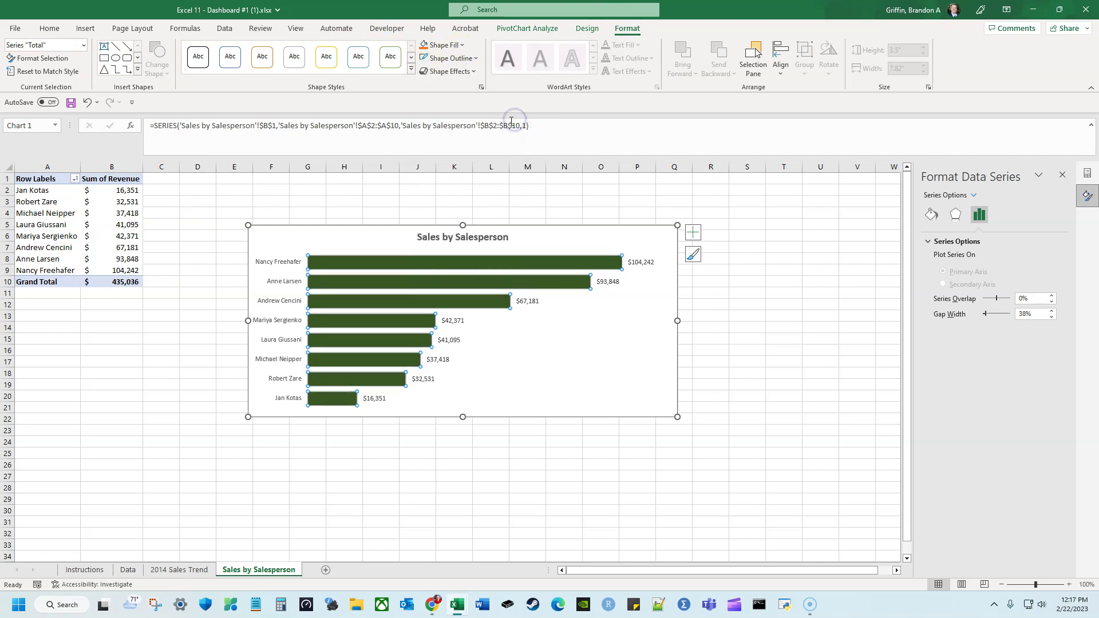
click(458, 58)
click(441, 109)
click(731, 360)
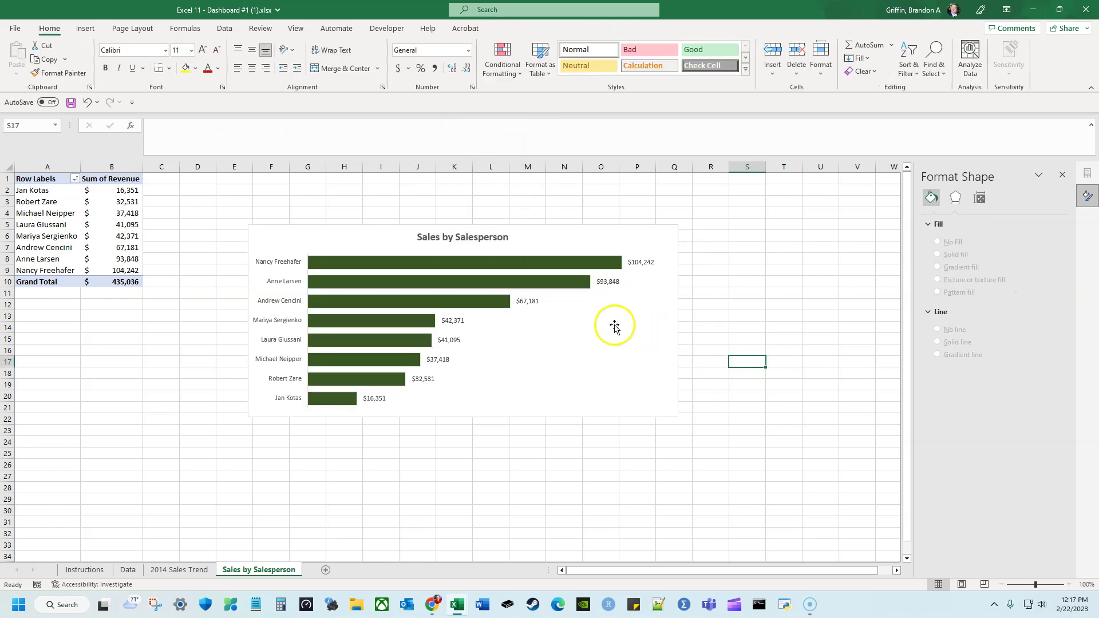
Reapply the darkest theme green as the solid fill colour of the outlined bar series
click(461, 304)
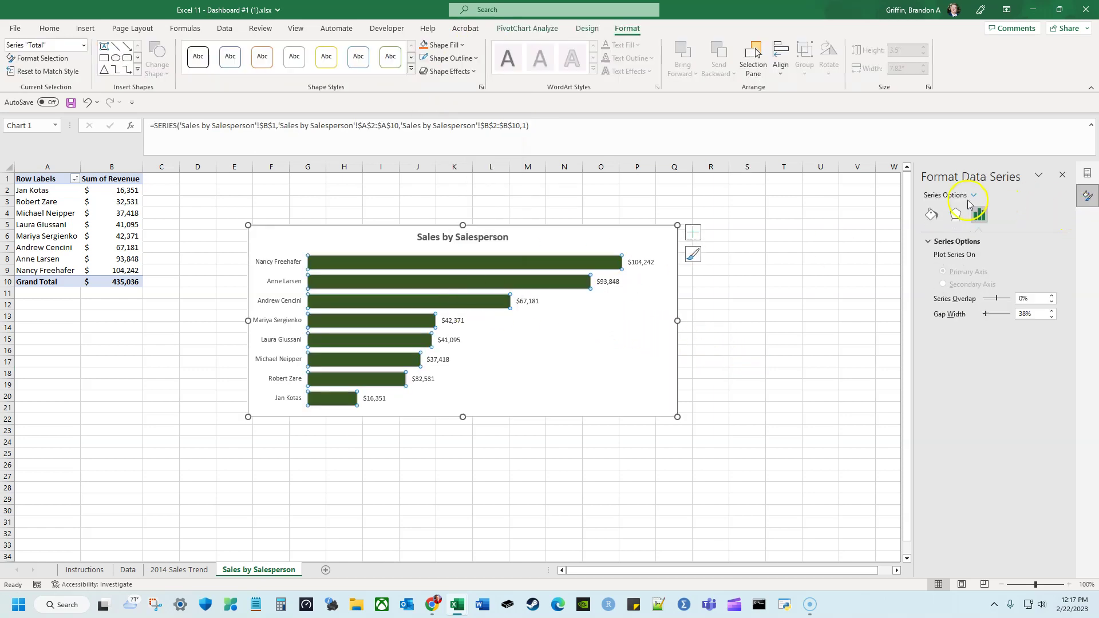
click(956, 220)
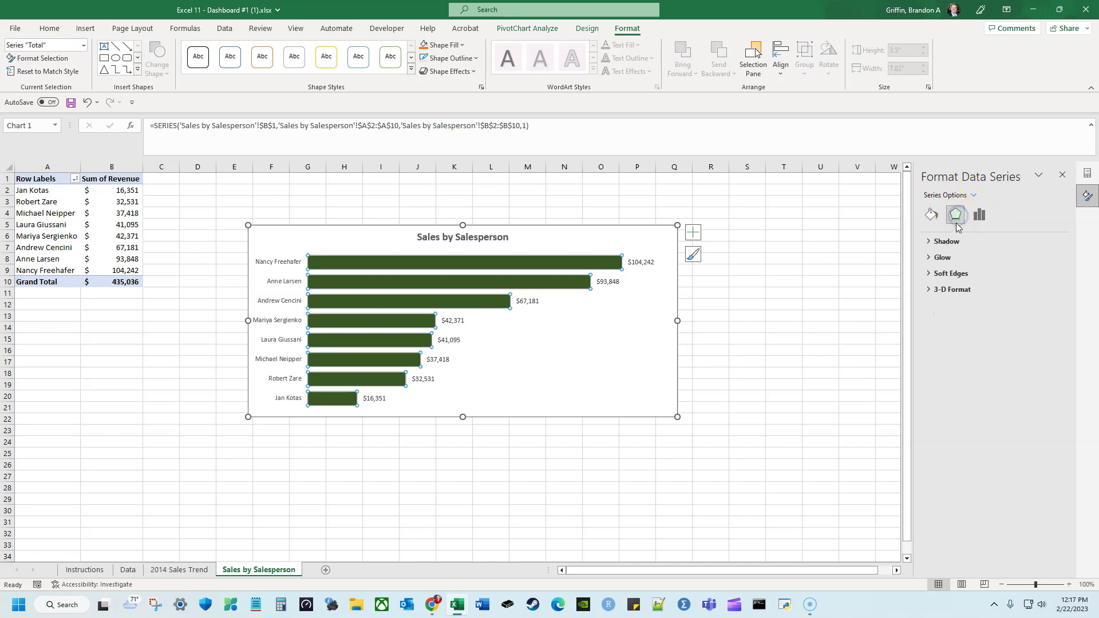
click(932, 215)
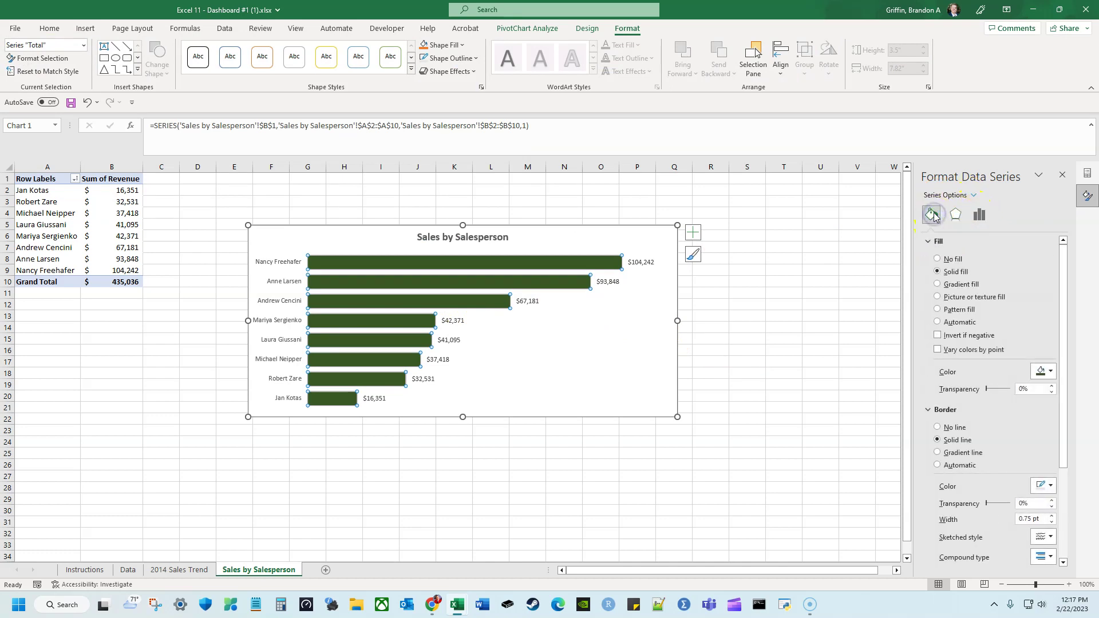
click(1045, 371)
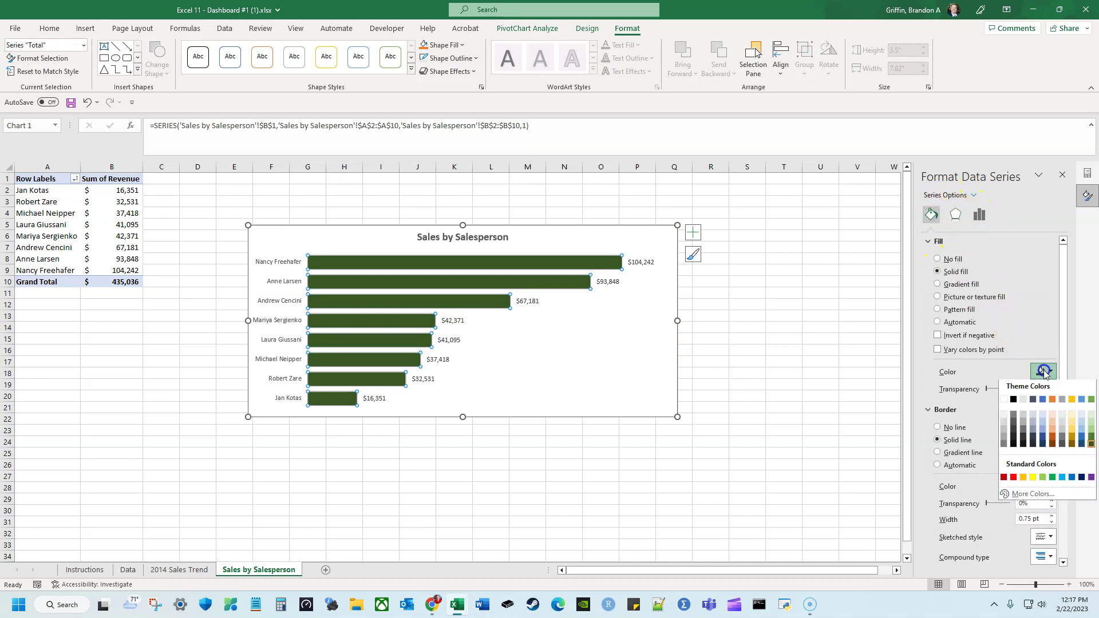
click(1091, 447)
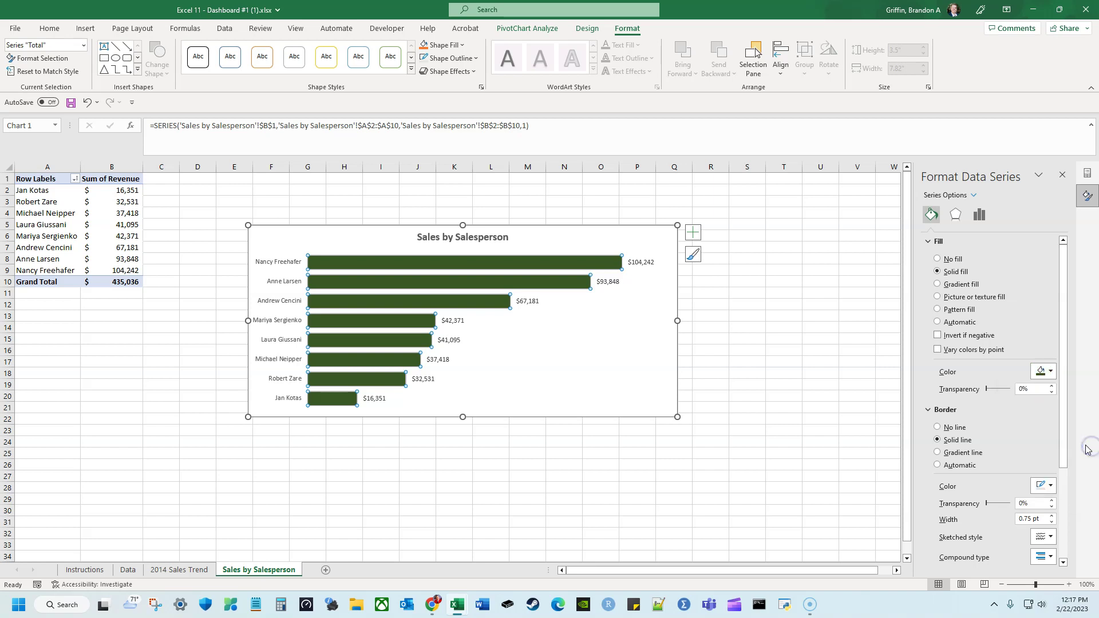
Change the solid fill of all bars in the Sales by Salesperson chart to the standard green
click(1047, 370)
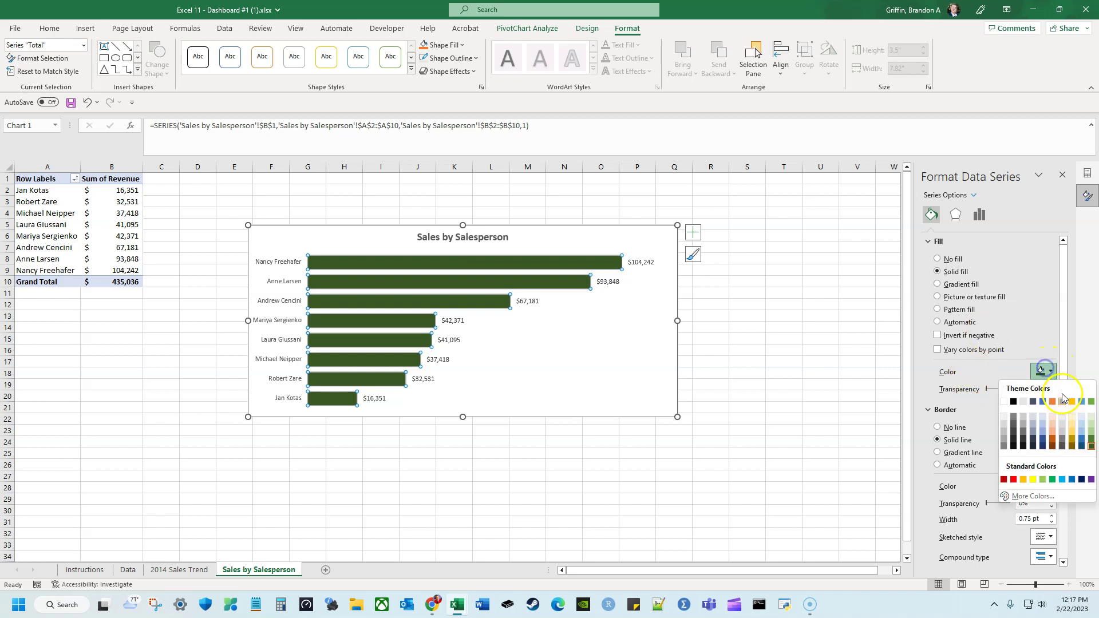
click(1051, 482)
drag(594, 478, 595, 486)
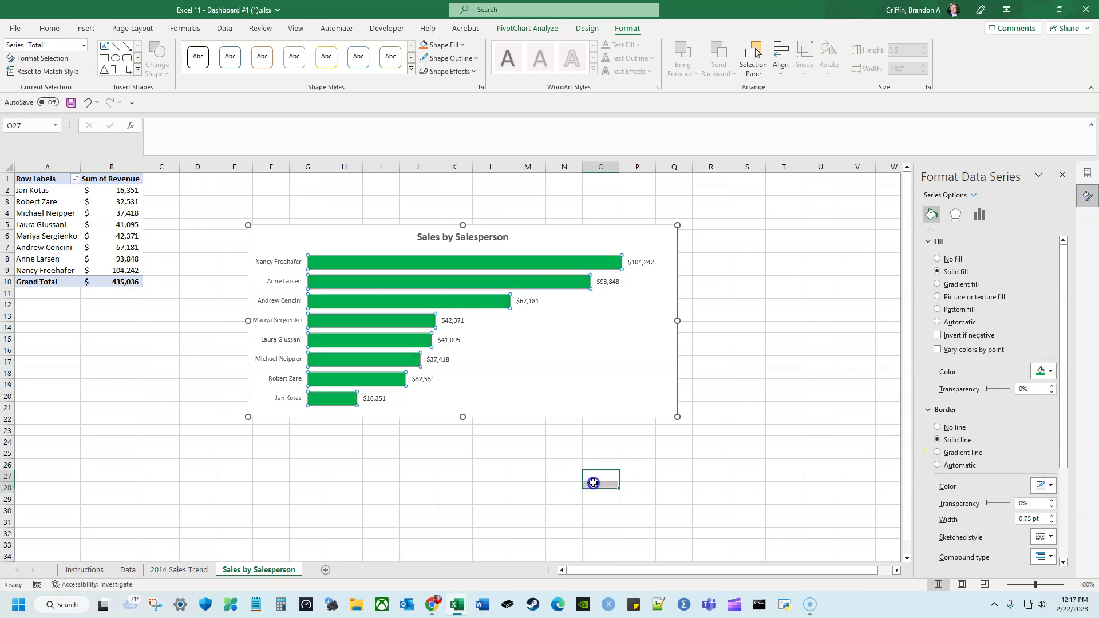
Make the data labels beside the Sales by Salesperson bars bold
click(432, 313)
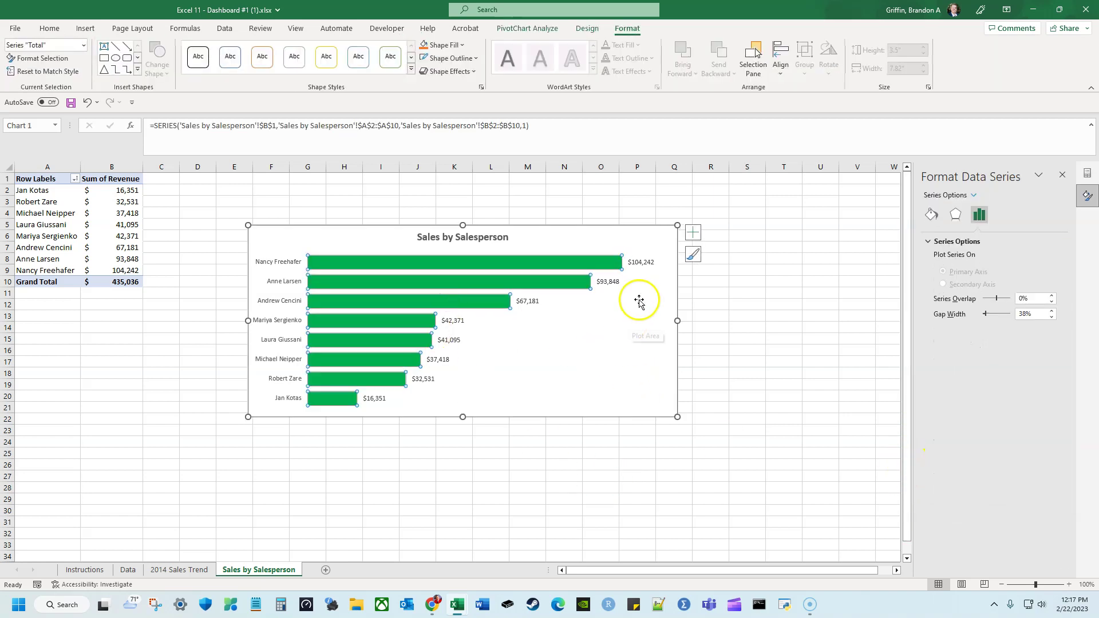
click(618, 283)
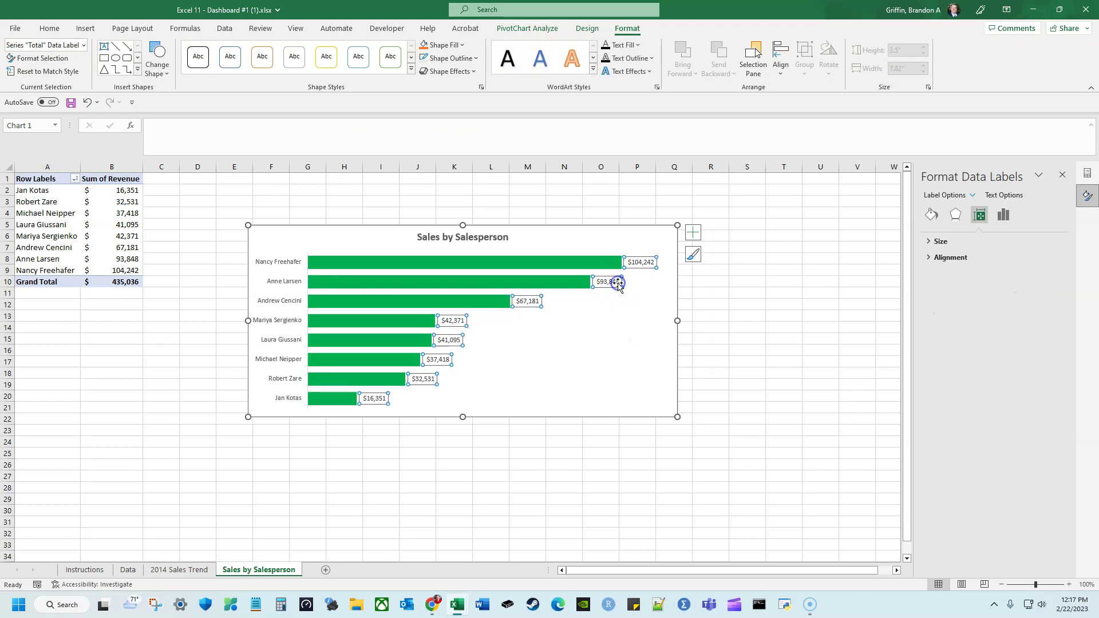
click(713, 350)
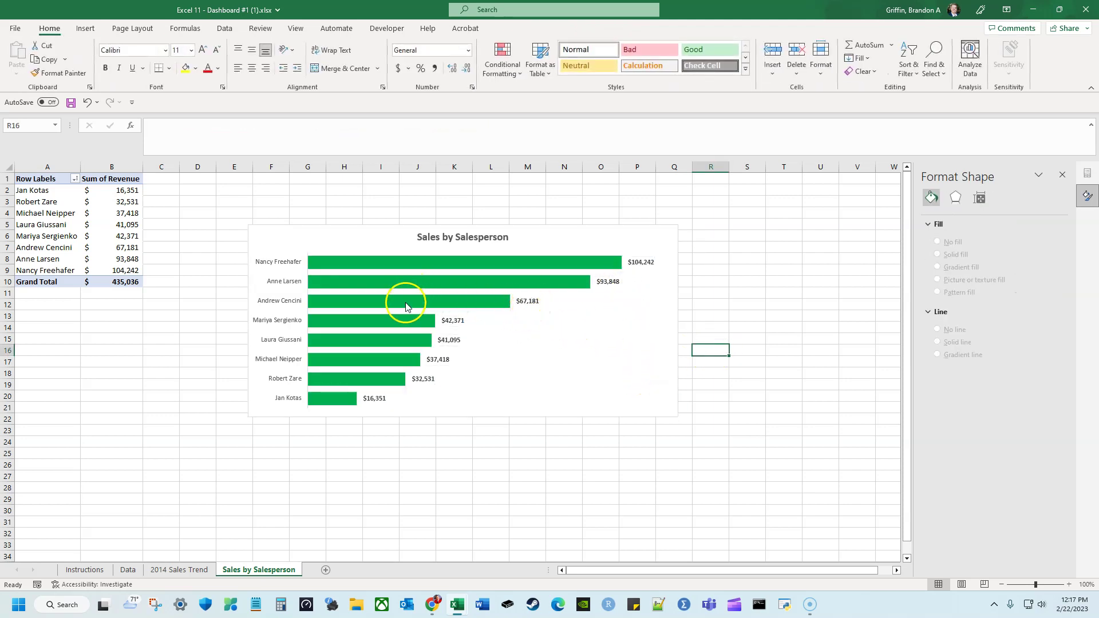
Name the Sales by Salesperson pivot chart SalesbySalesperson
click(502, 372)
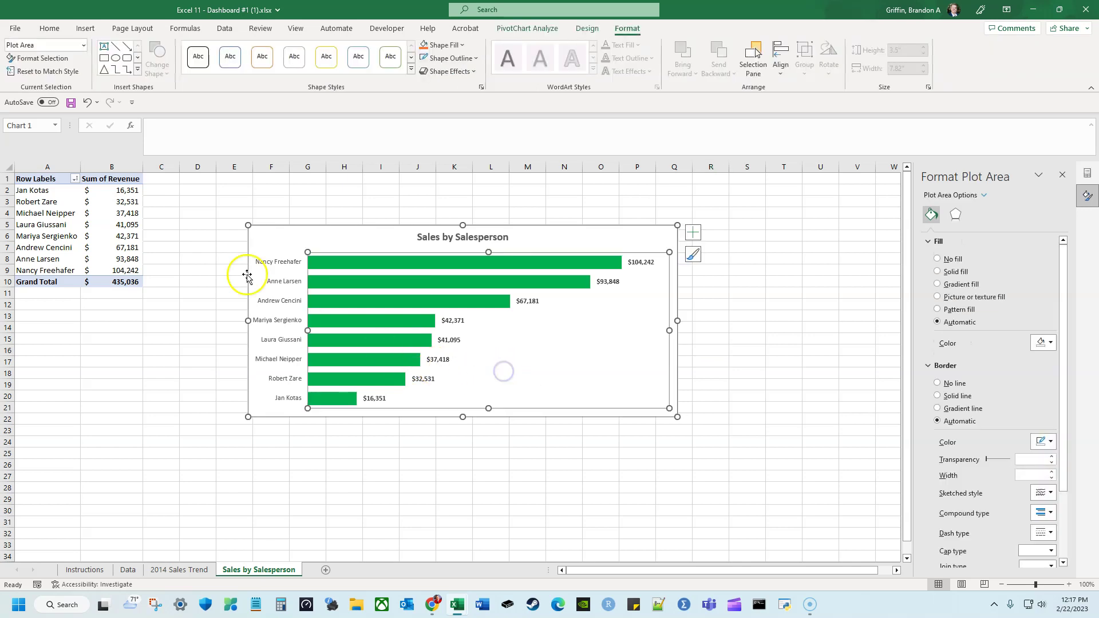
click(376, 233)
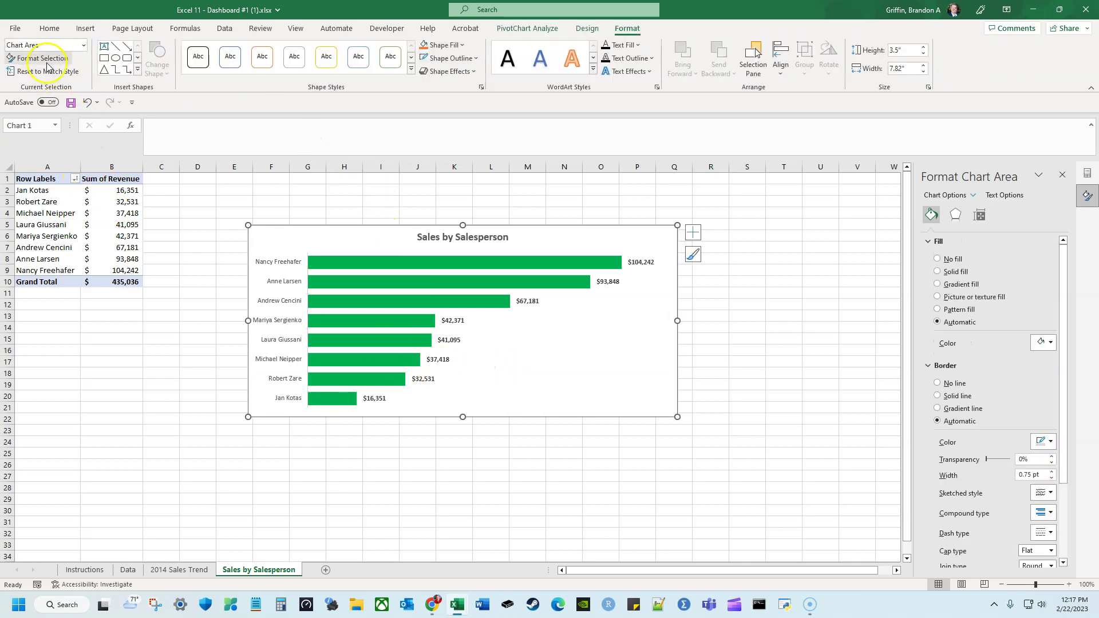
click(538, 29)
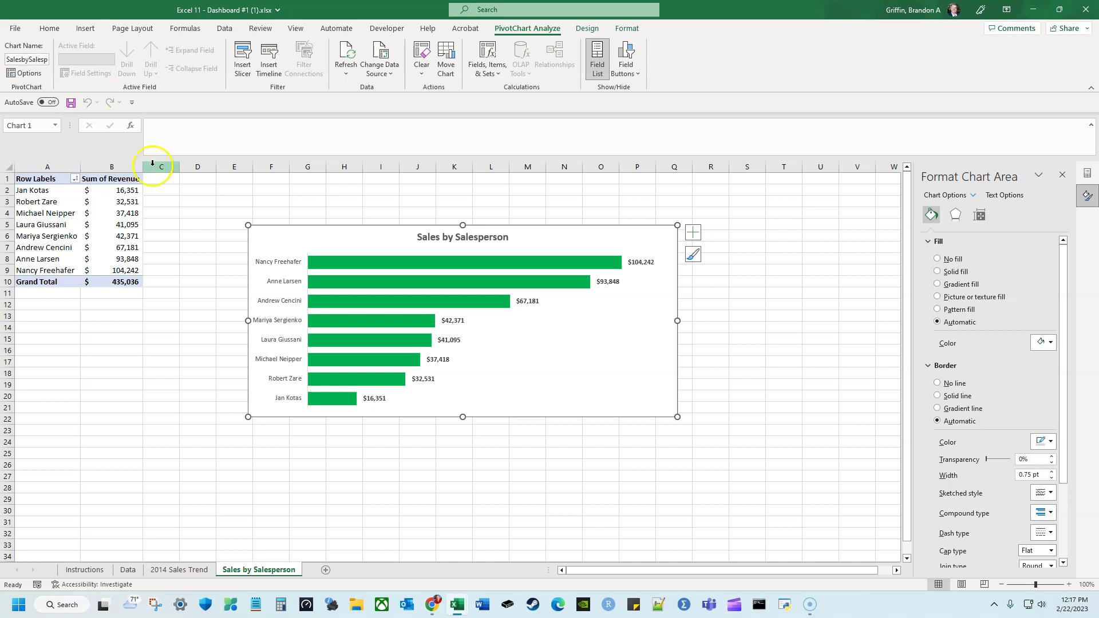
click(151, 385)
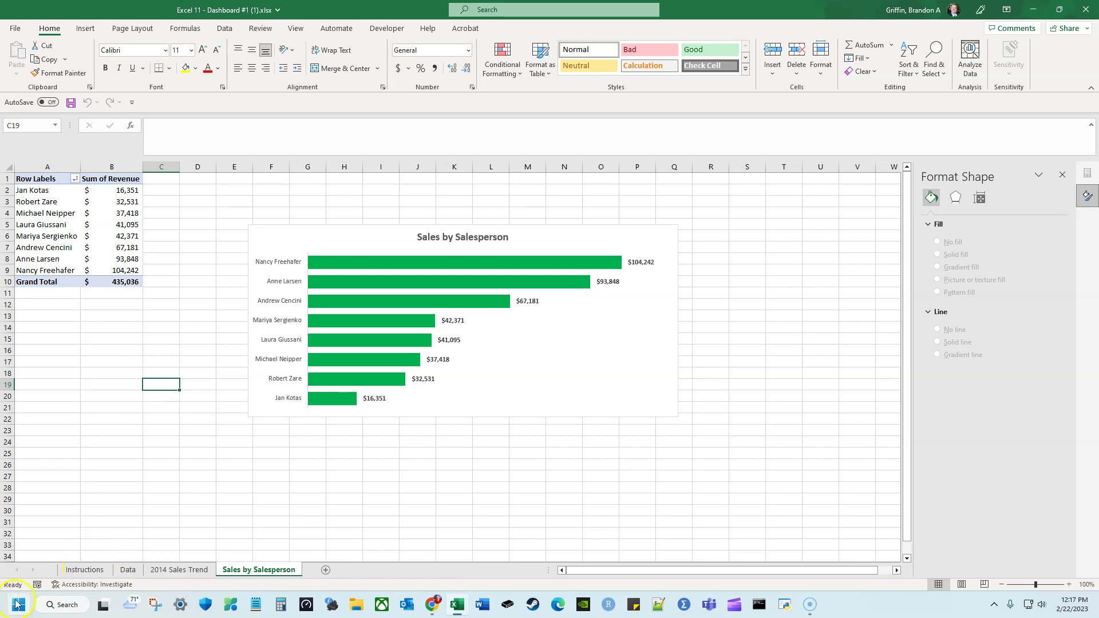
Add a new worksheet and create a PivotTable from the data table in its cell A1
click(324, 570)
click(82, 28)
click(23, 55)
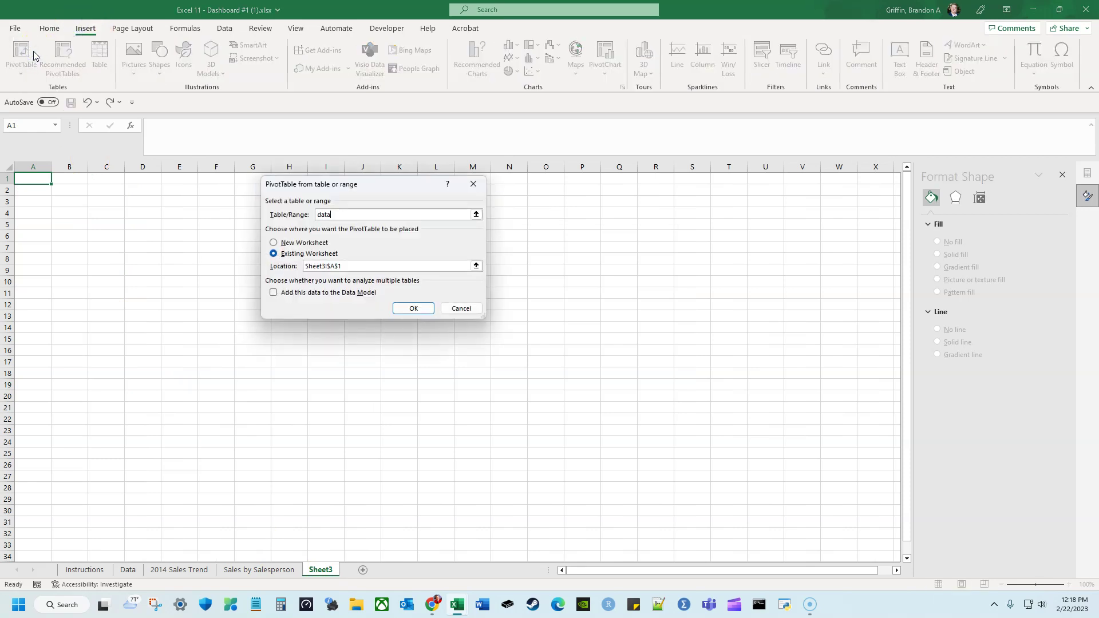
key(Return)
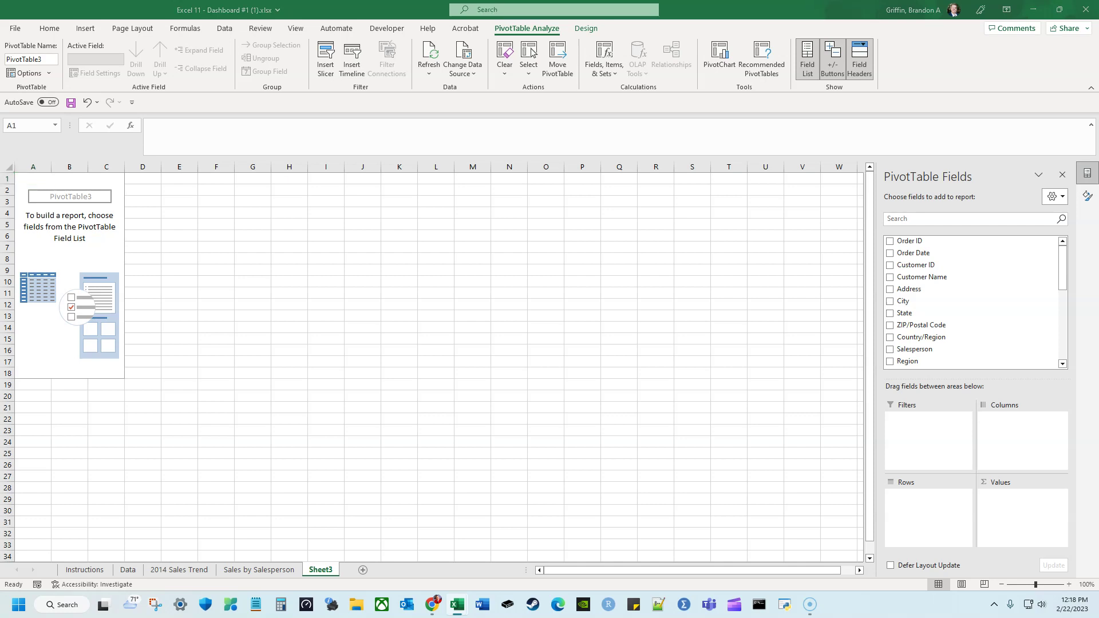
Build the PivotTable with Region as rows and the sum of Revenue as values
scroll(927, 289, down, 2)
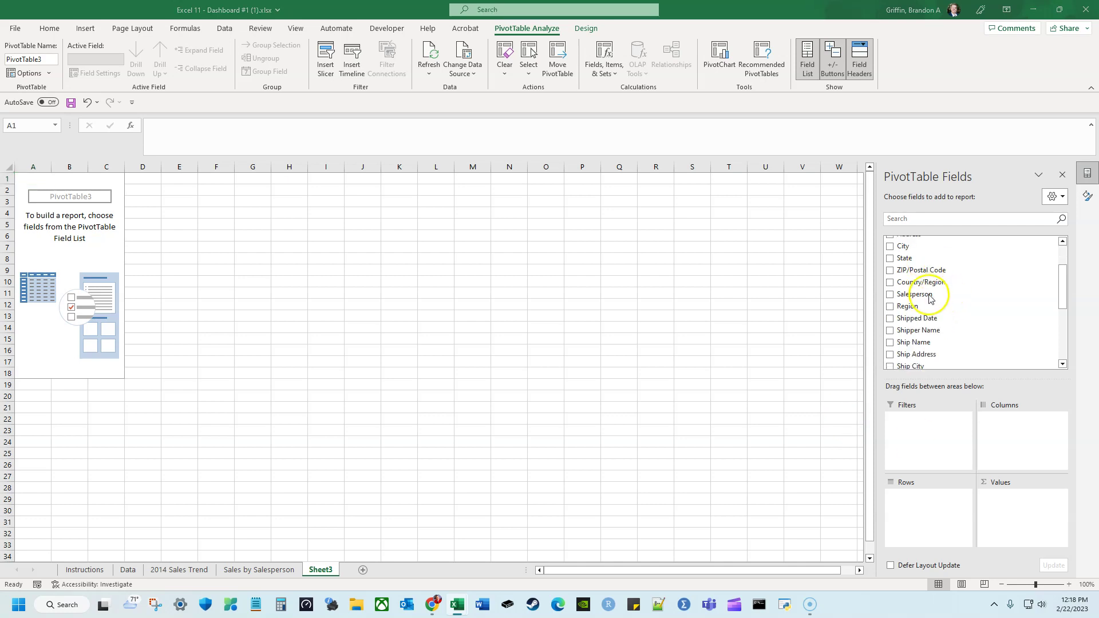
drag(916, 312, 952, 513)
scroll(953, 331, down, 4)
drag(962, 325, 1018, 530)
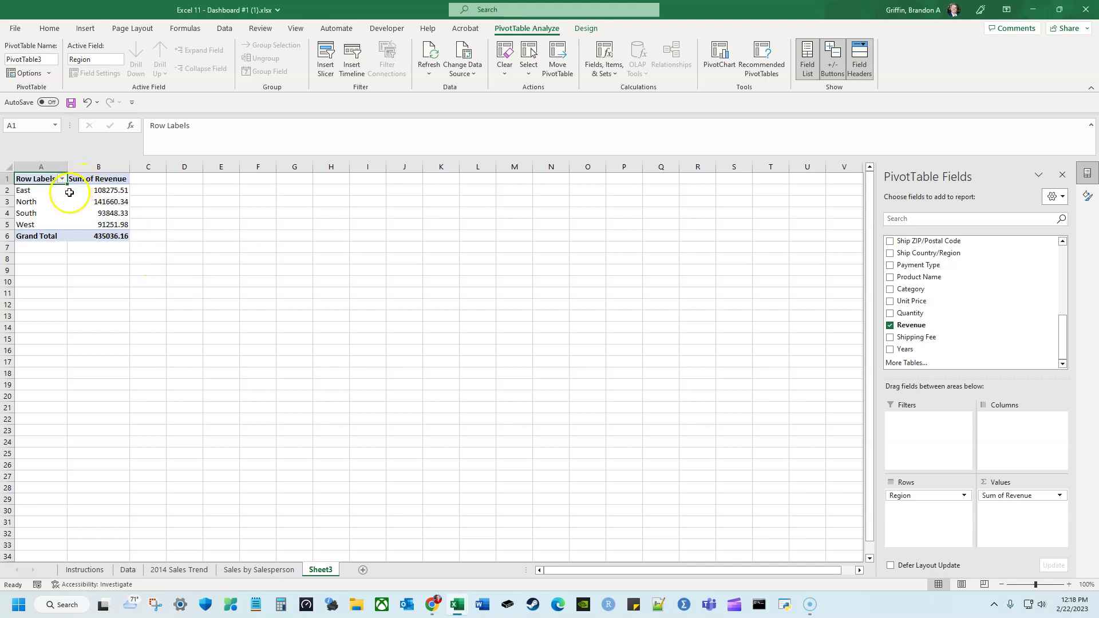
Format the Sum of Revenue column as accounting dollars with no decimal places
drag(78, 181, 79, 240)
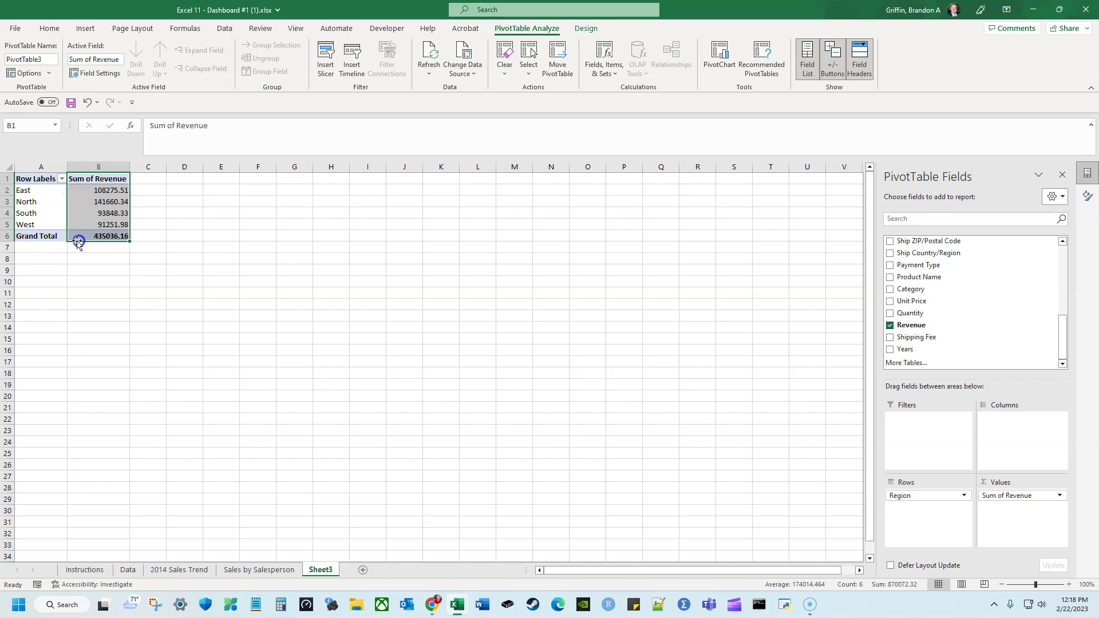
click(49, 28)
click(397, 71)
click(465, 68)
click(466, 68)
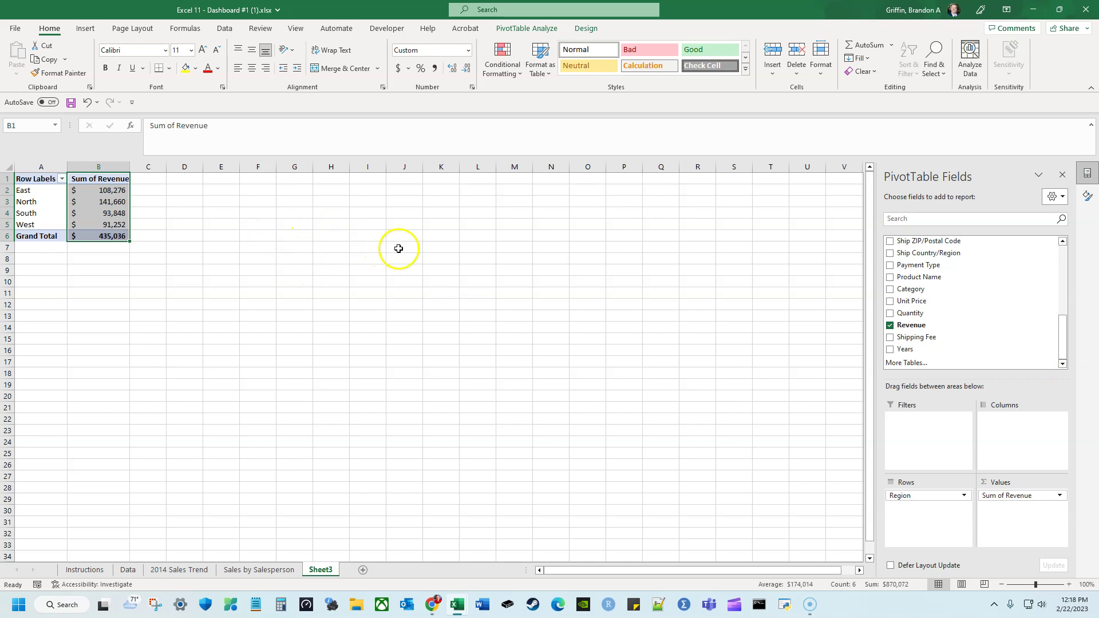
Insert a clustered column PivotChart of revenue by region and hide all its field buttons
click(525, 28)
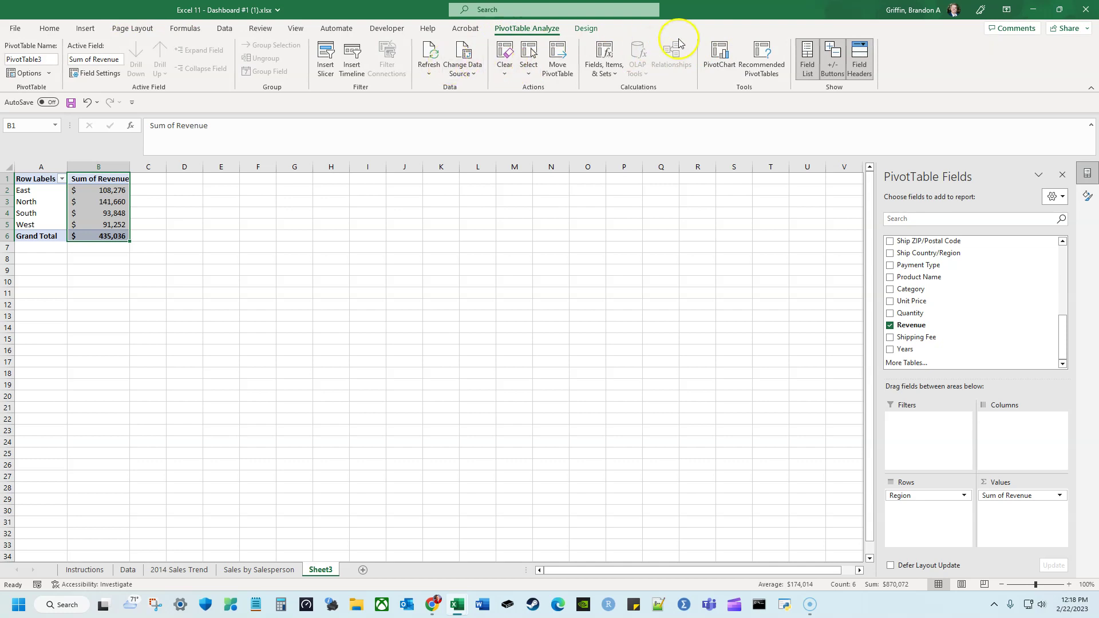
click(720, 57)
mouse_move(513, 225)
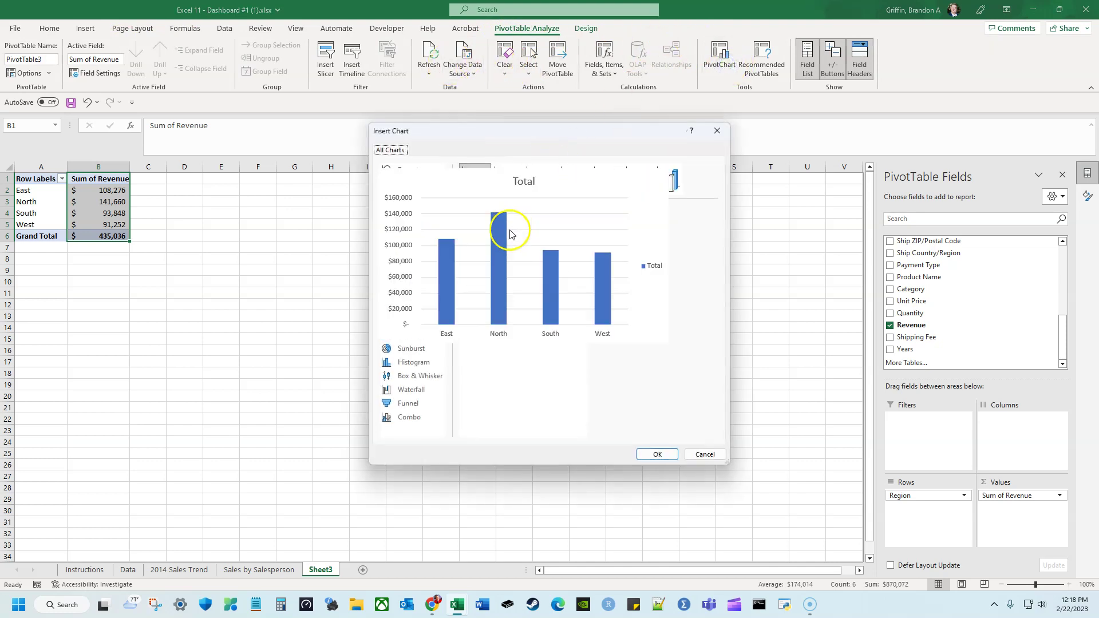
click(651, 455)
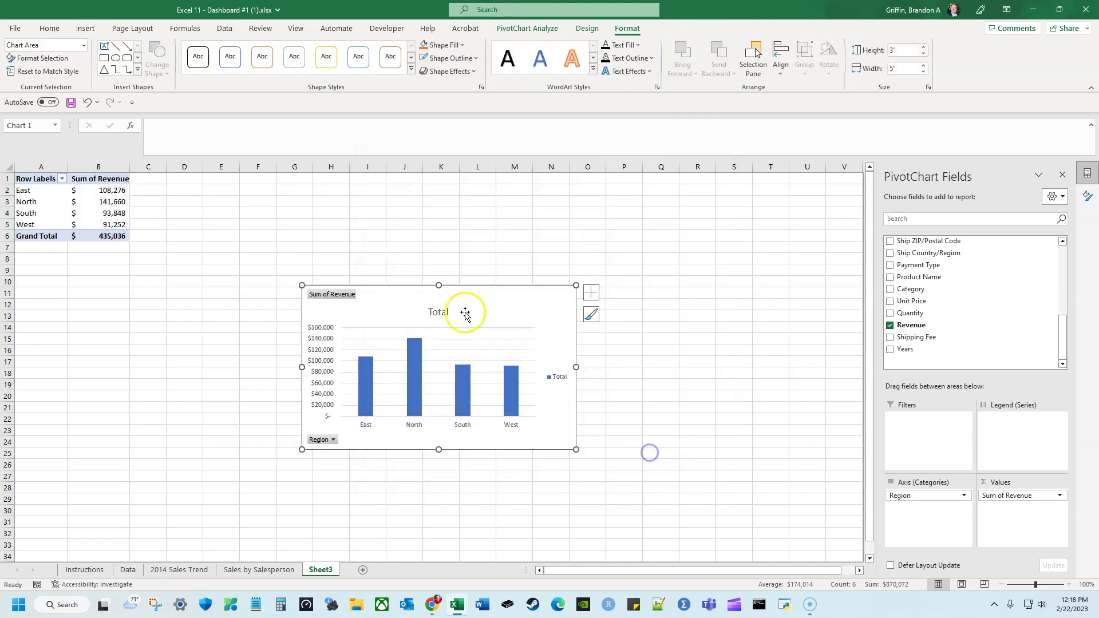
right_click(333, 293)
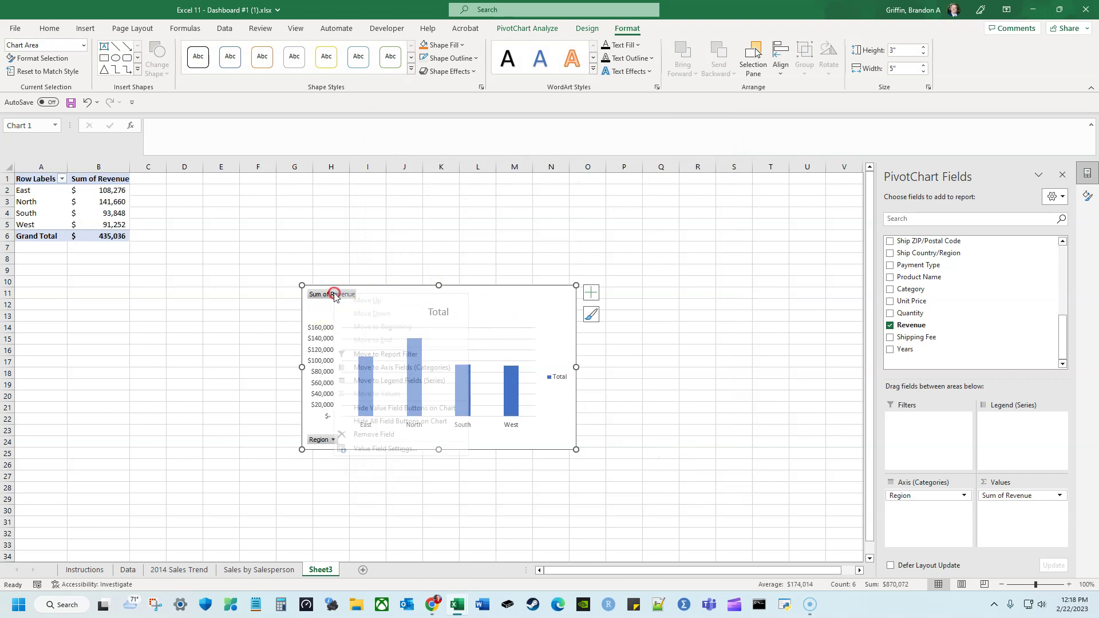
click(439, 421)
Delete the region chart's legend and add data labels to its columns
click(565, 378)
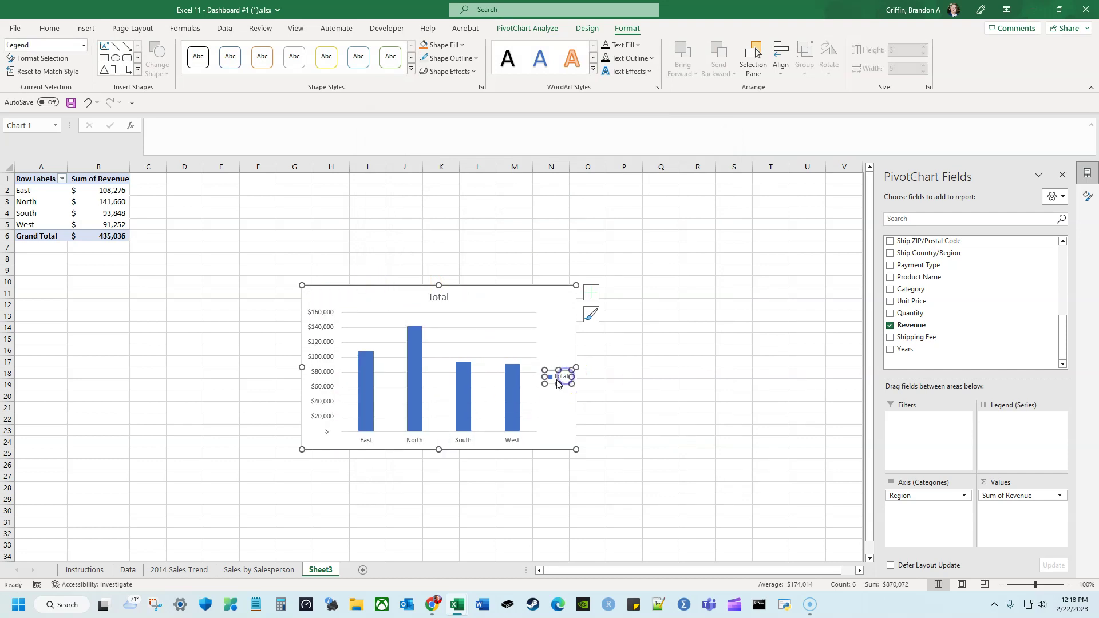
key(Delete)
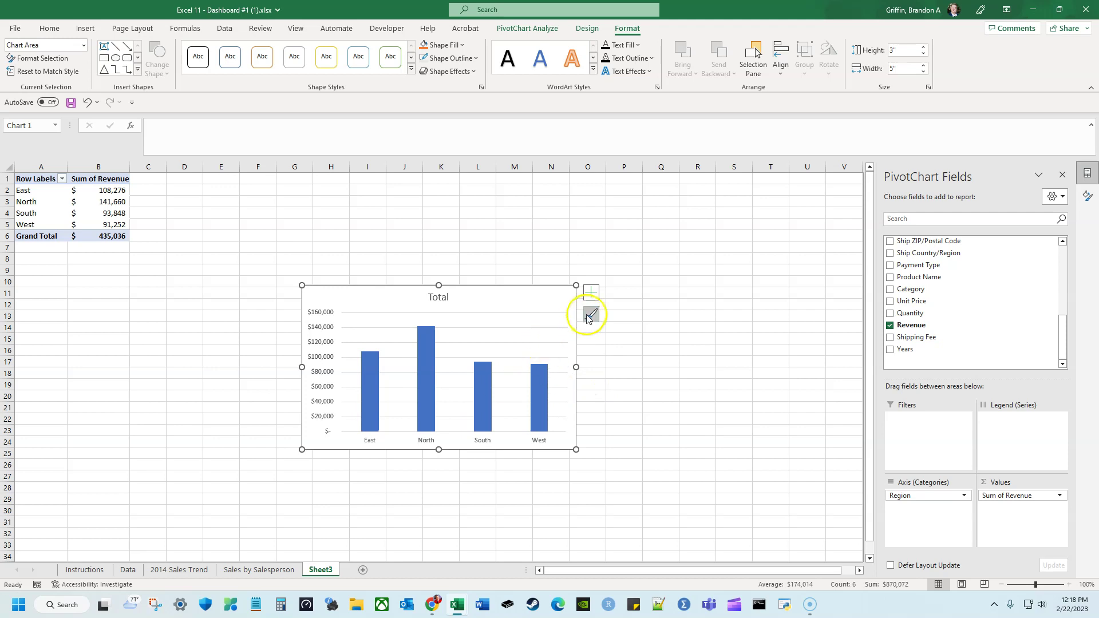
click(591, 292)
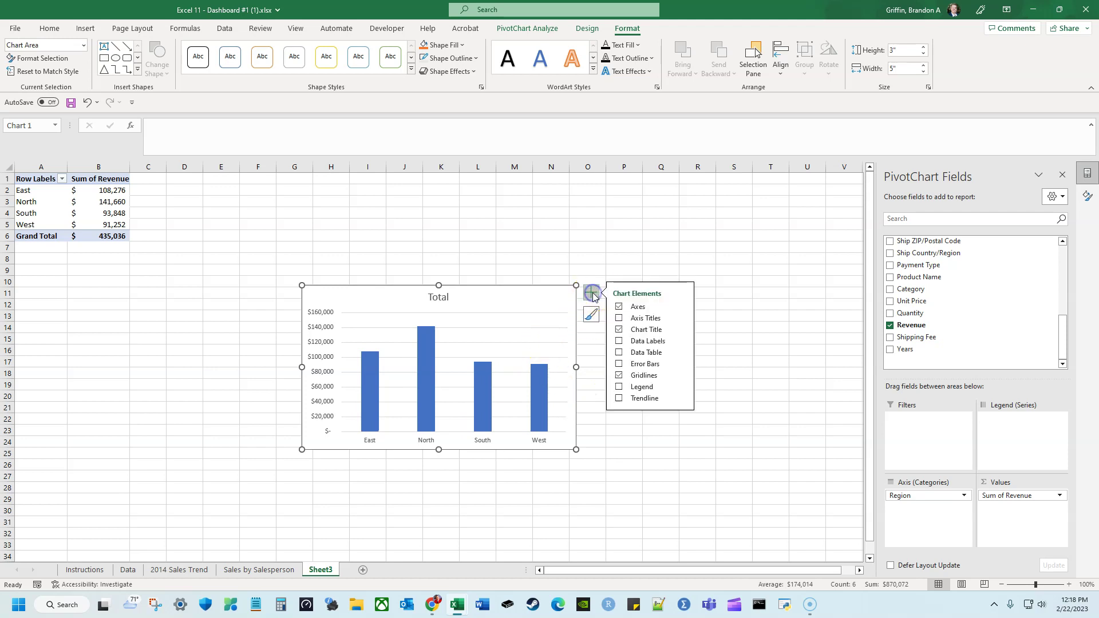
click(618, 341)
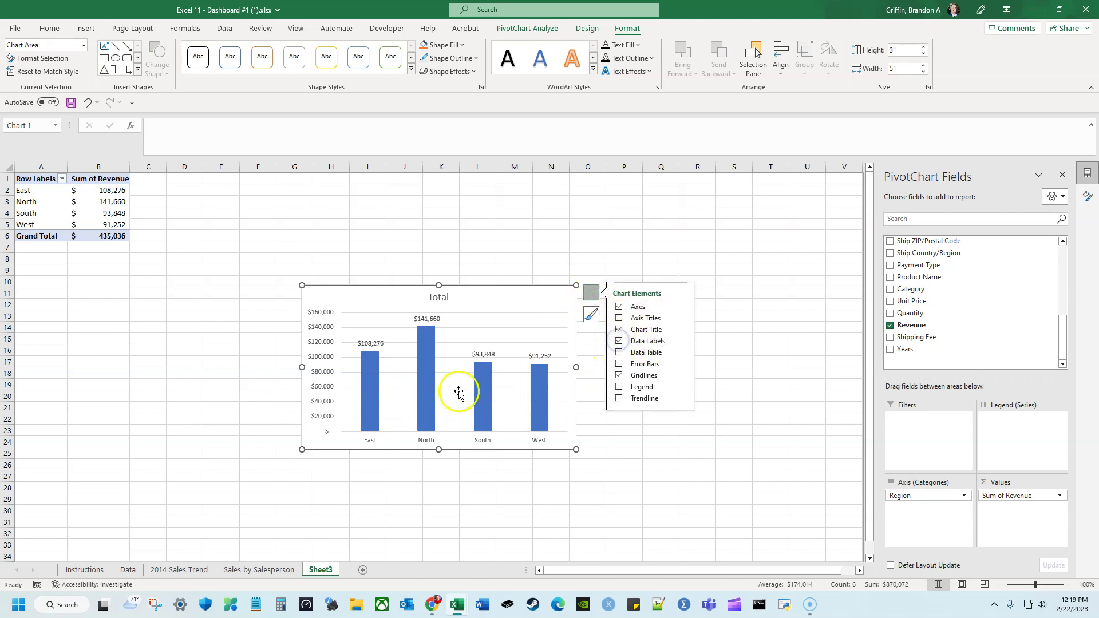
Give all columns of the region chart a solid fill in the theme orange
click(477, 380)
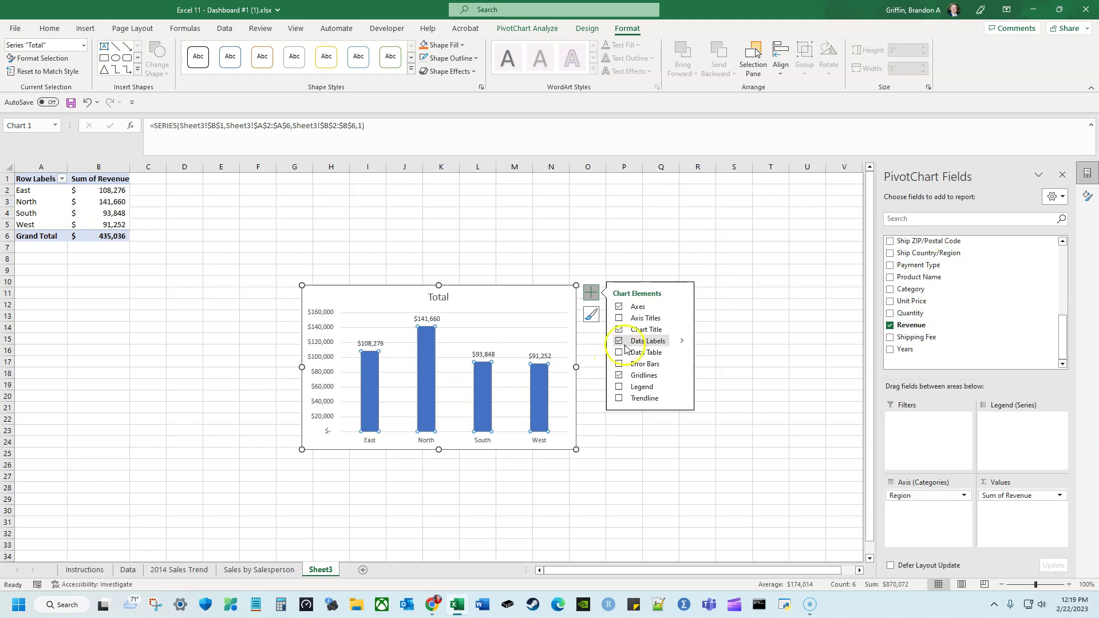
click(1085, 197)
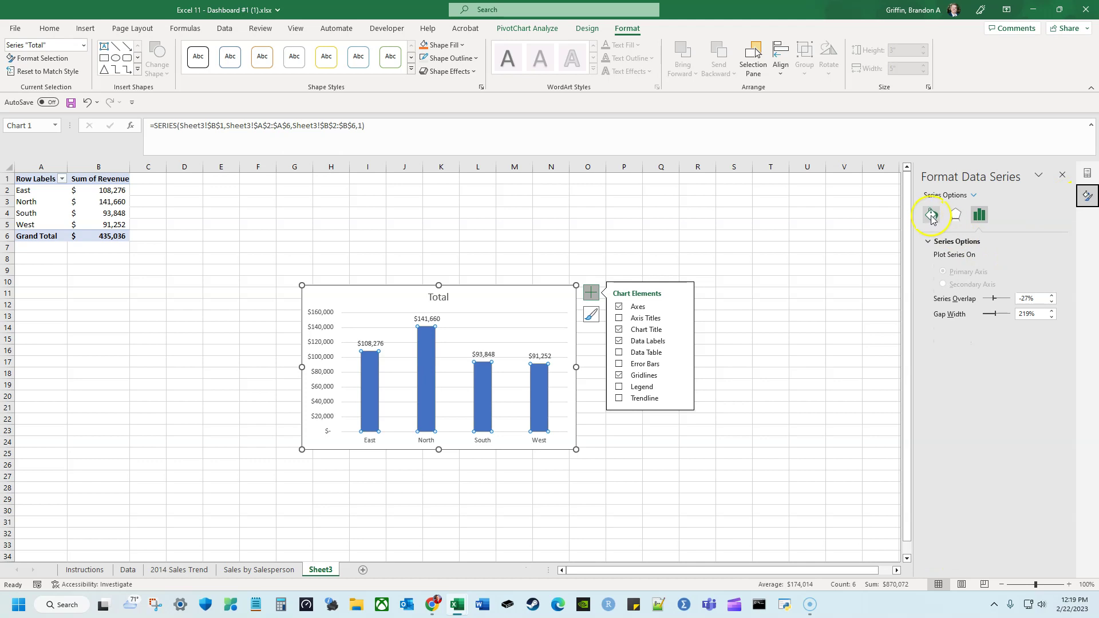
click(931, 215)
click(1042, 372)
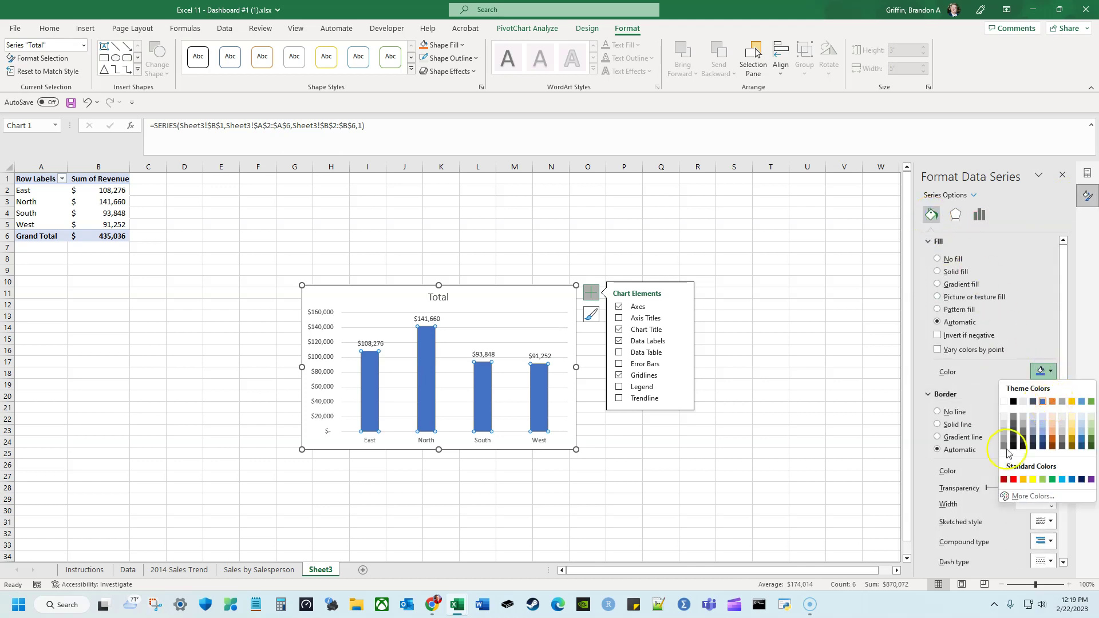
click(1022, 480)
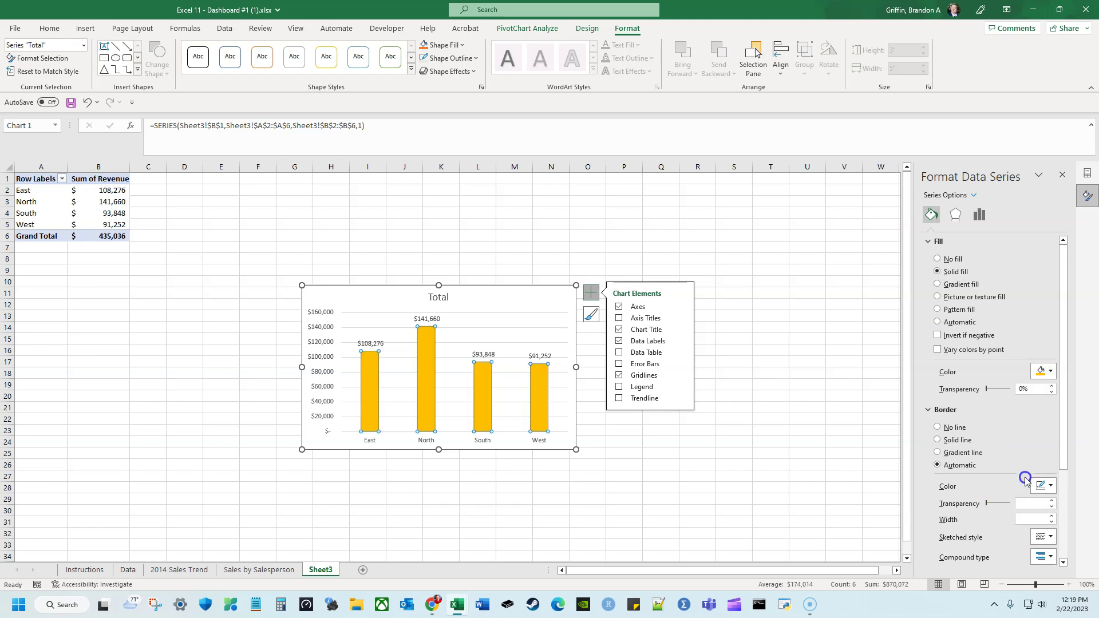
click(1042, 372)
click(1055, 403)
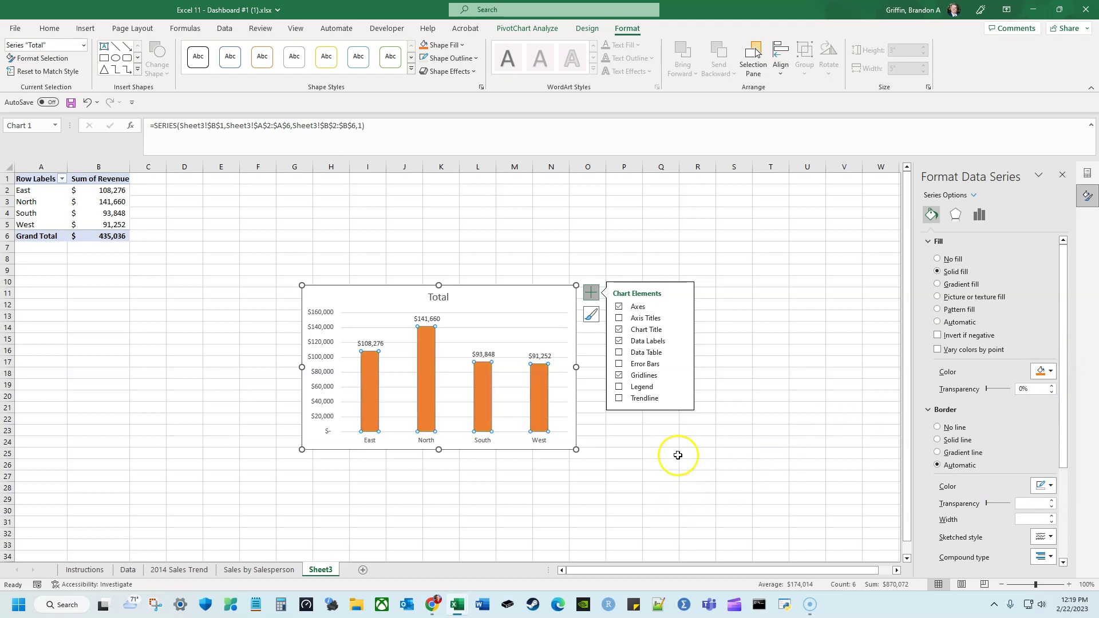
Widen the region chart's columns by setting the series gap width to 31%
right_click(480, 380)
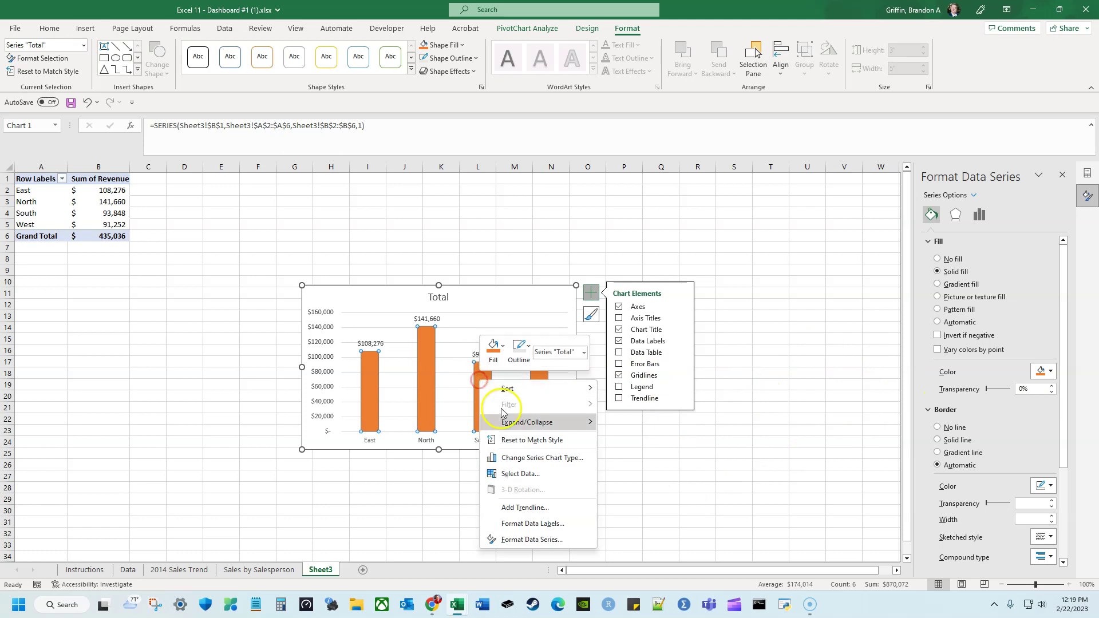
click(545, 540)
drag(991, 316, 990, 316)
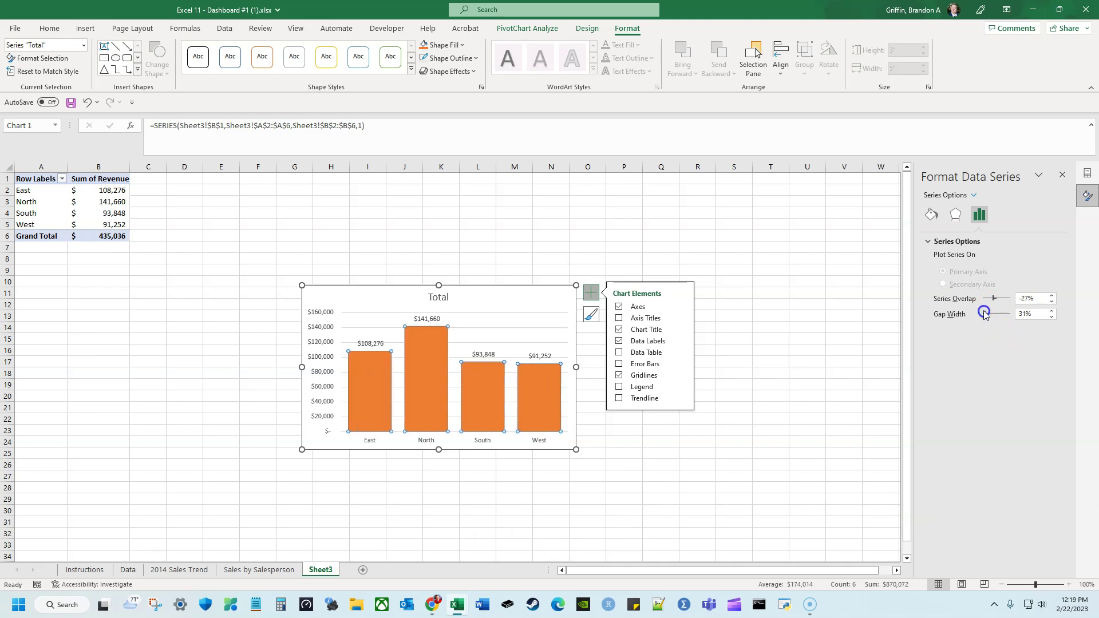
click(713, 394)
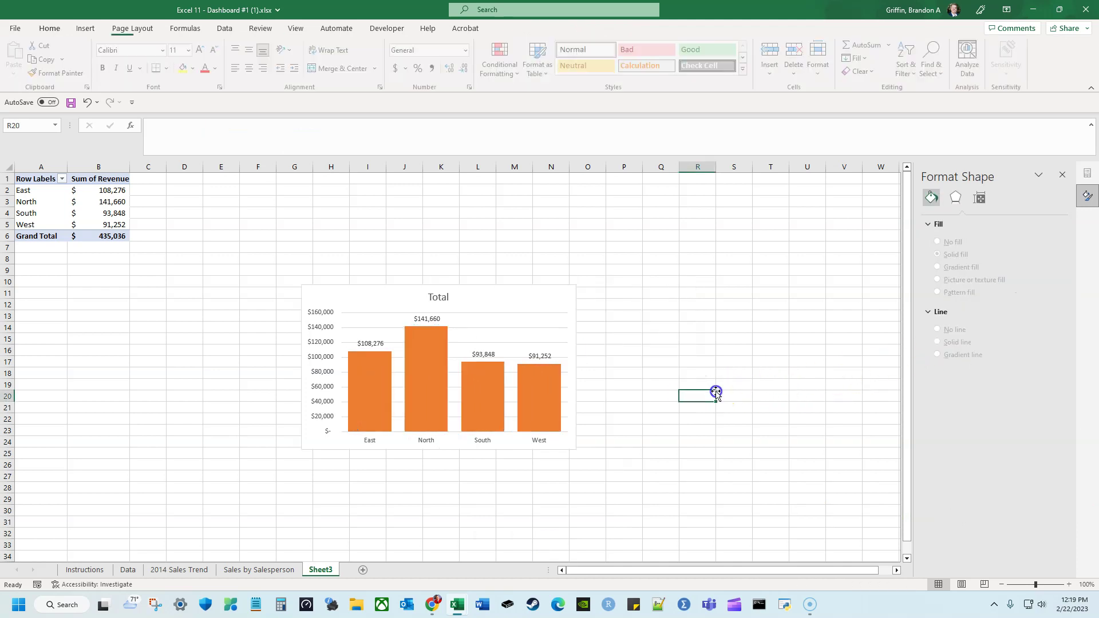
Change the region chart's title to "Sales by Region" and make it bold
click(420, 303)
double_click(419, 297)
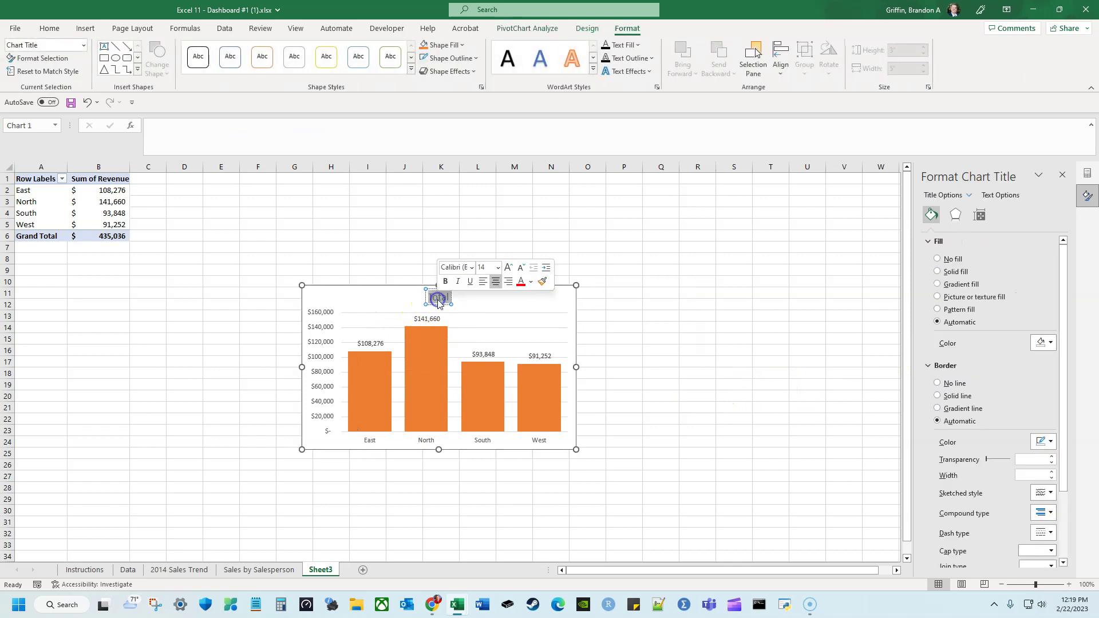
text(Sales by Region)
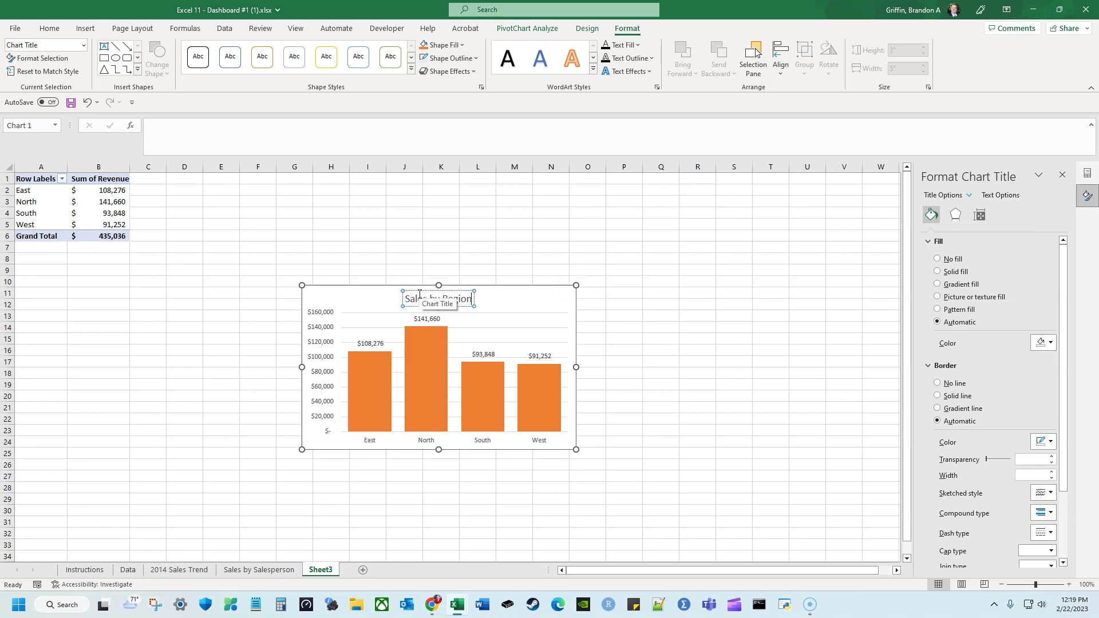
click(452, 224)
click(466, 296)
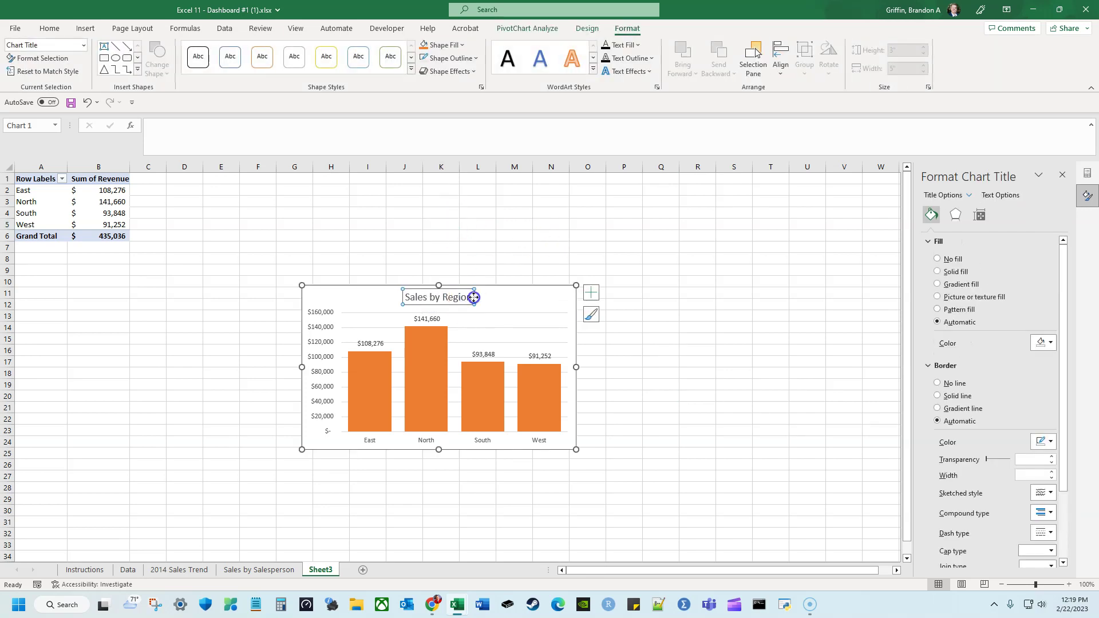
click(591, 292)
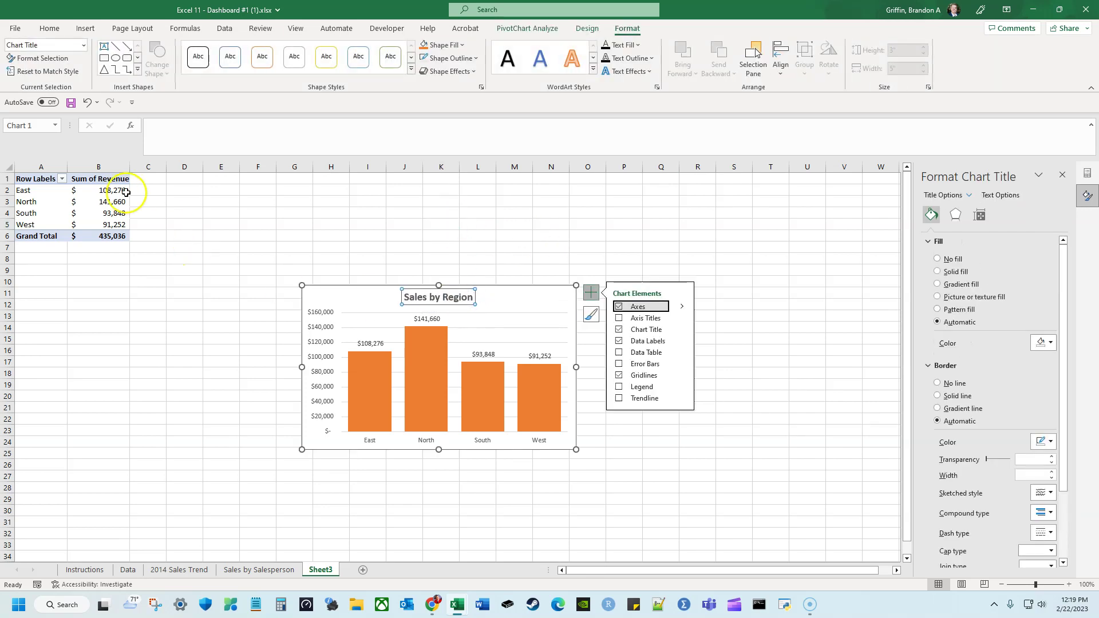
Name the region column chart "SalesbyRegion" in its PivotChart properties
click(226, 267)
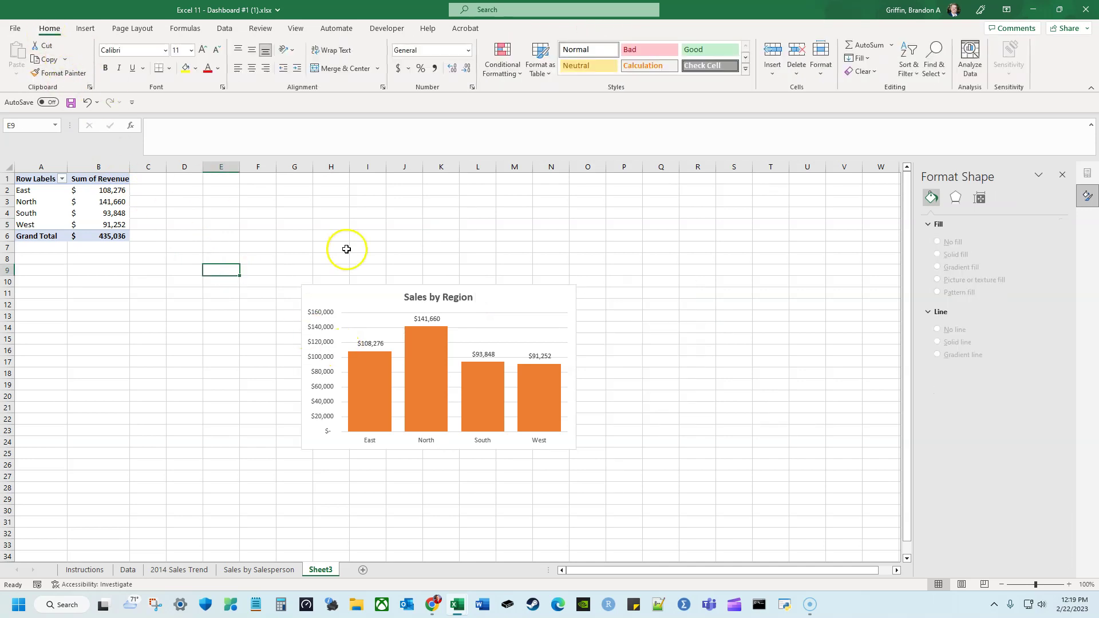
click(417, 295)
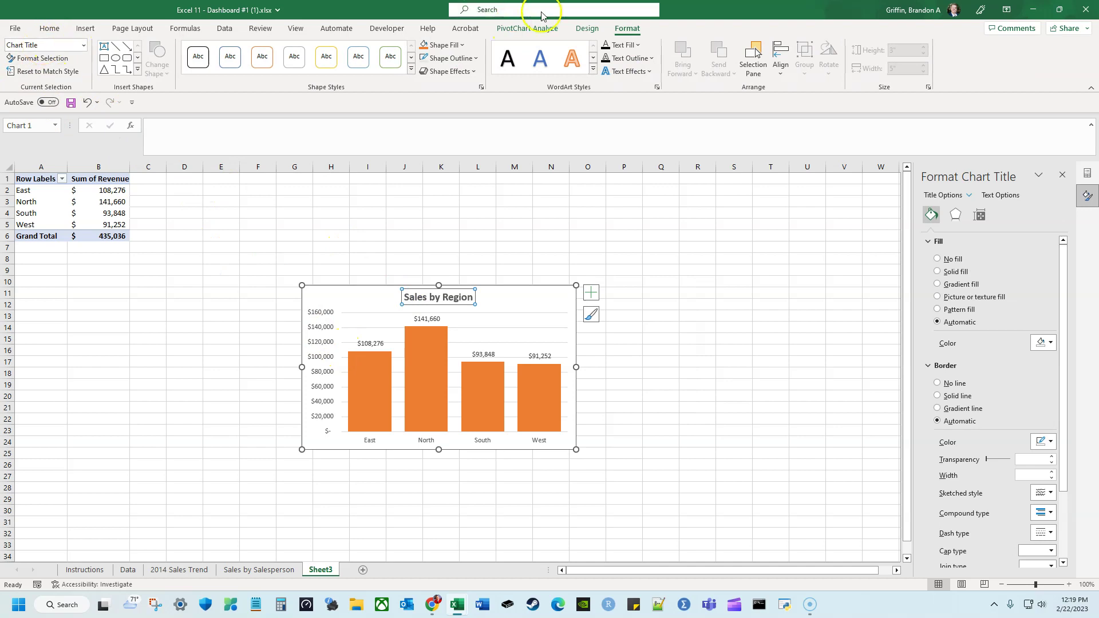
click(542, 27)
click(35, 59)
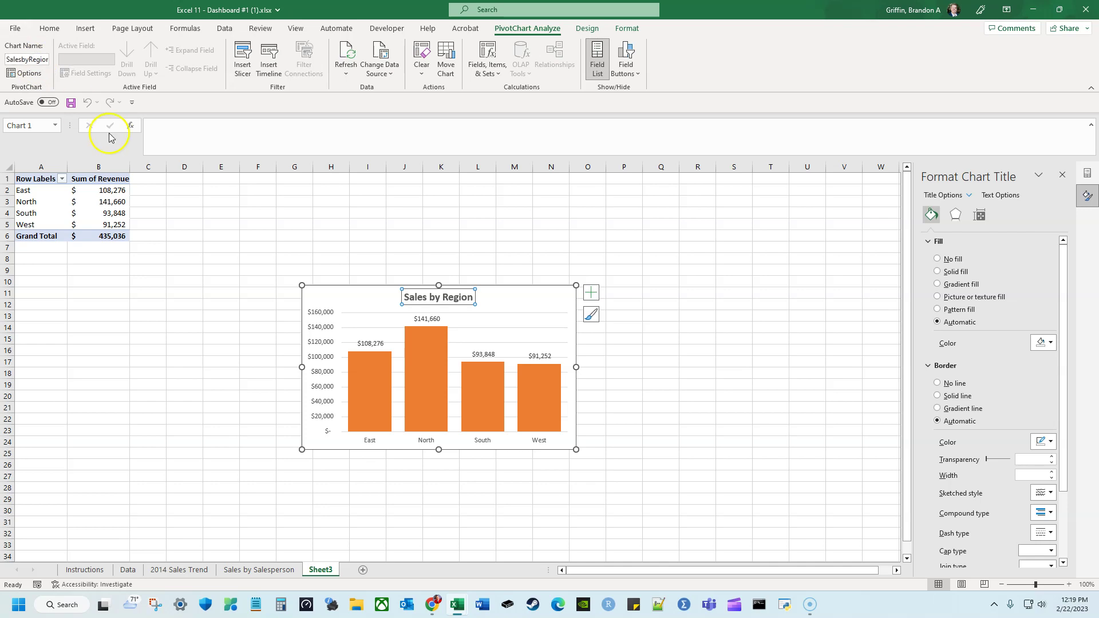
Name the PivotTable behind the region chart "Sales by Region"
click(98, 190)
click(543, 28)
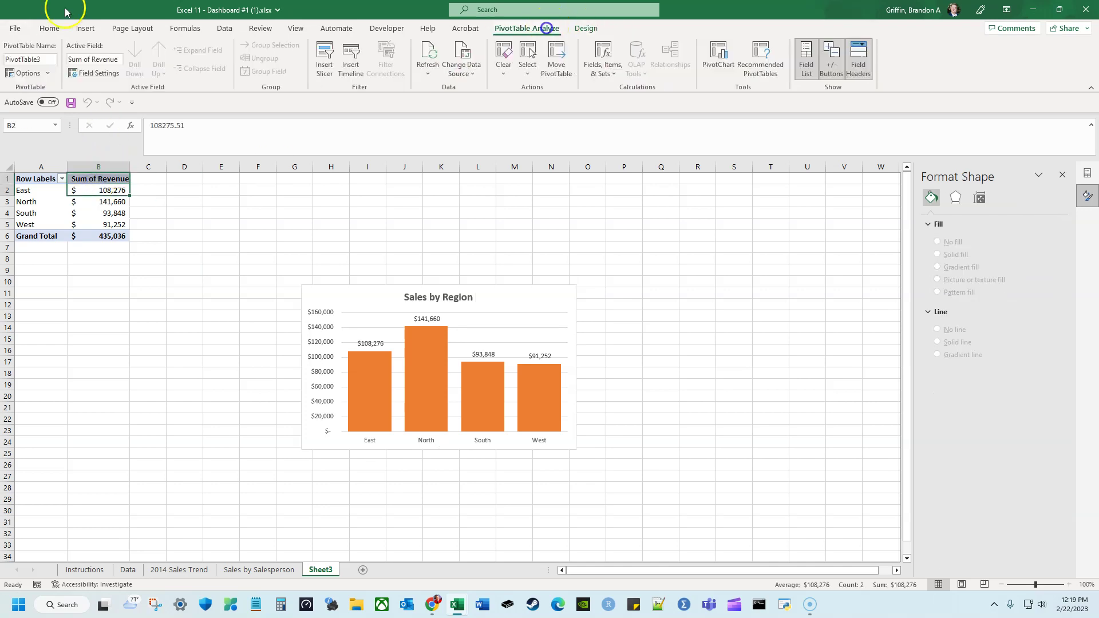
click(40, 60)
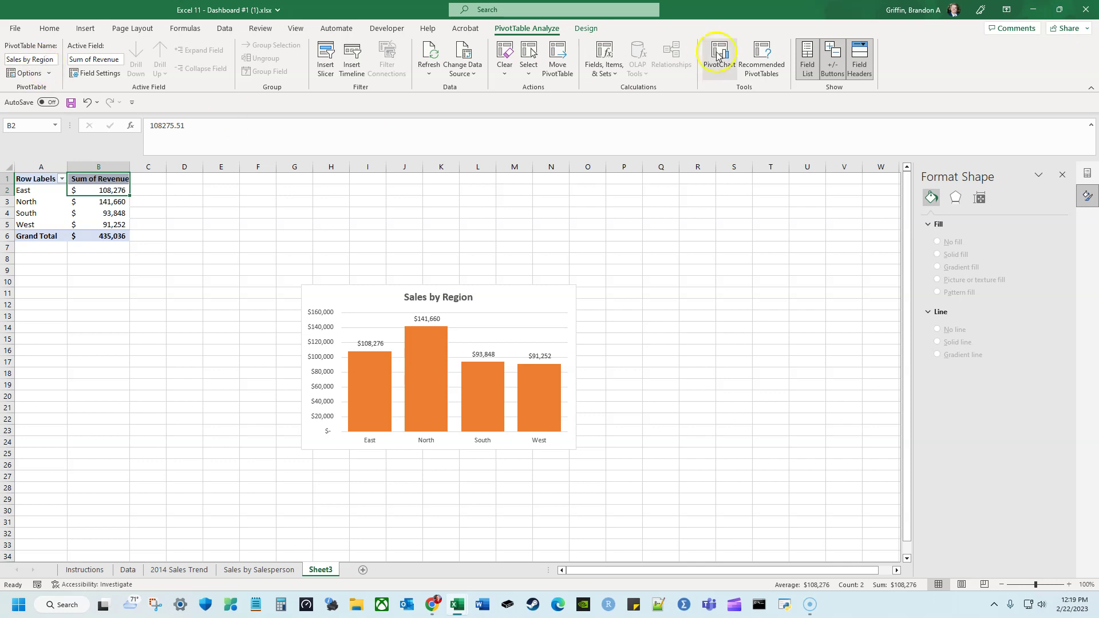
click(283, 71)
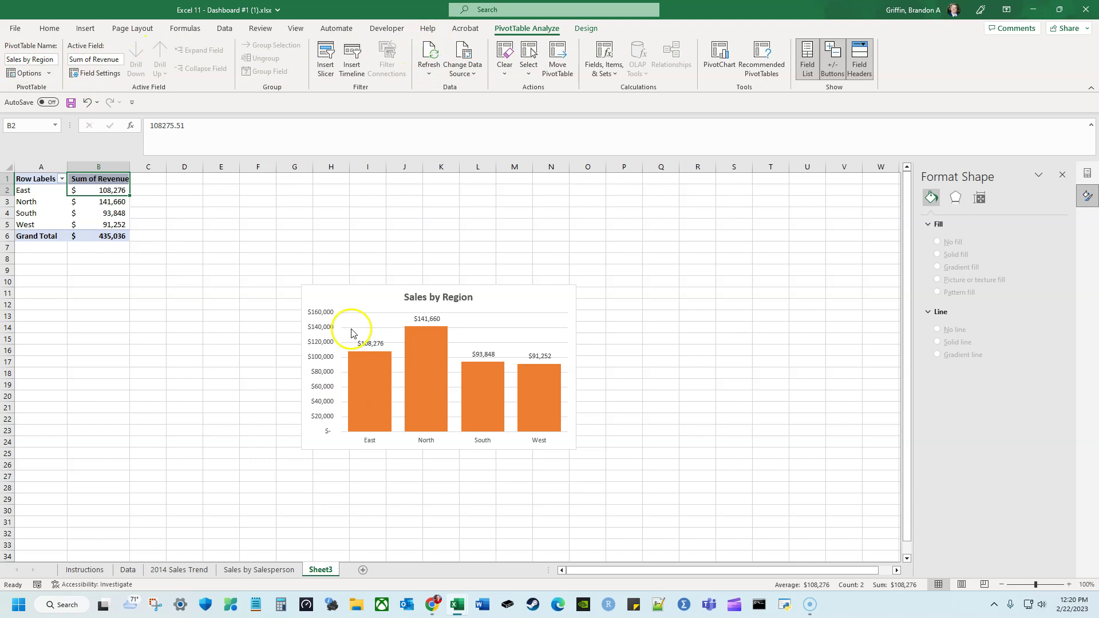
click(322, 270)
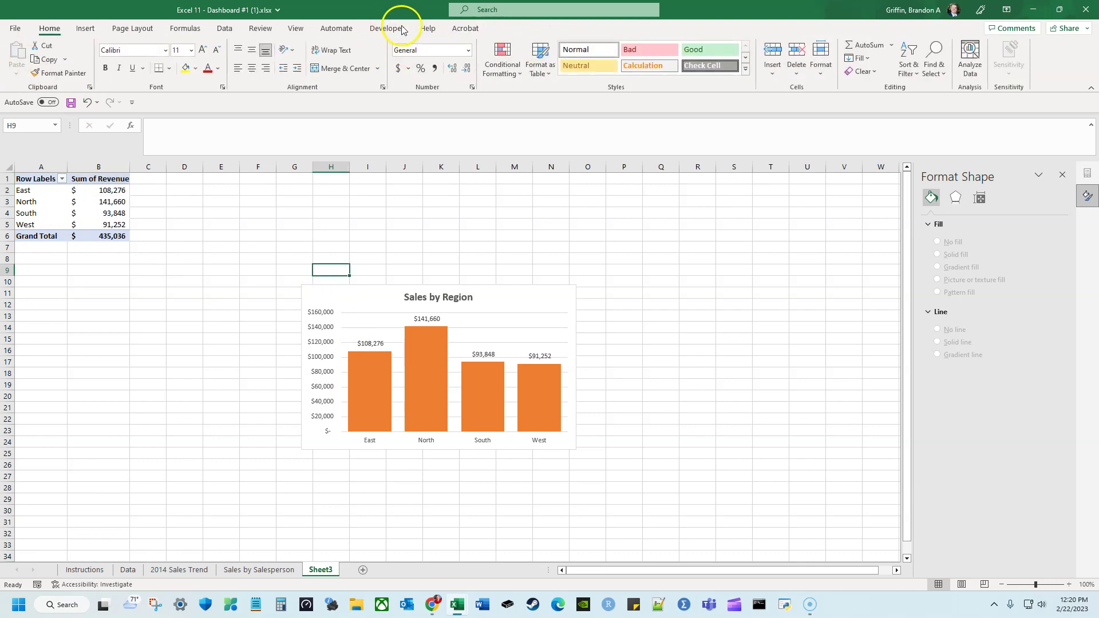
click(81, 214)
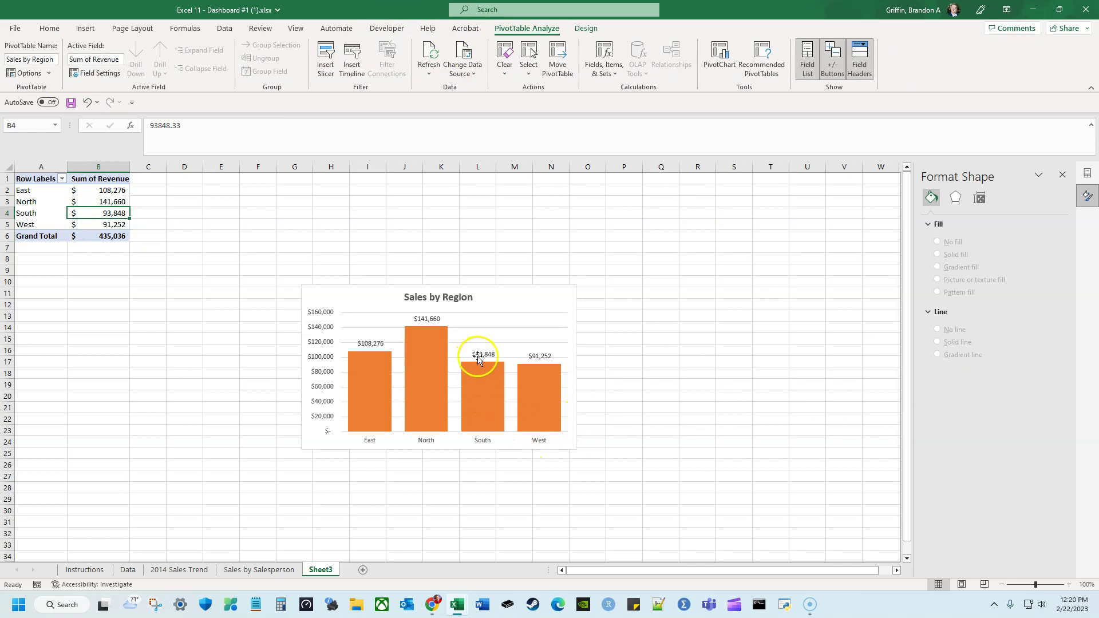
Give the Sales by Region chart area an automatic-colour outline and open the Sales by Salesperson sheet
click(490, 301)
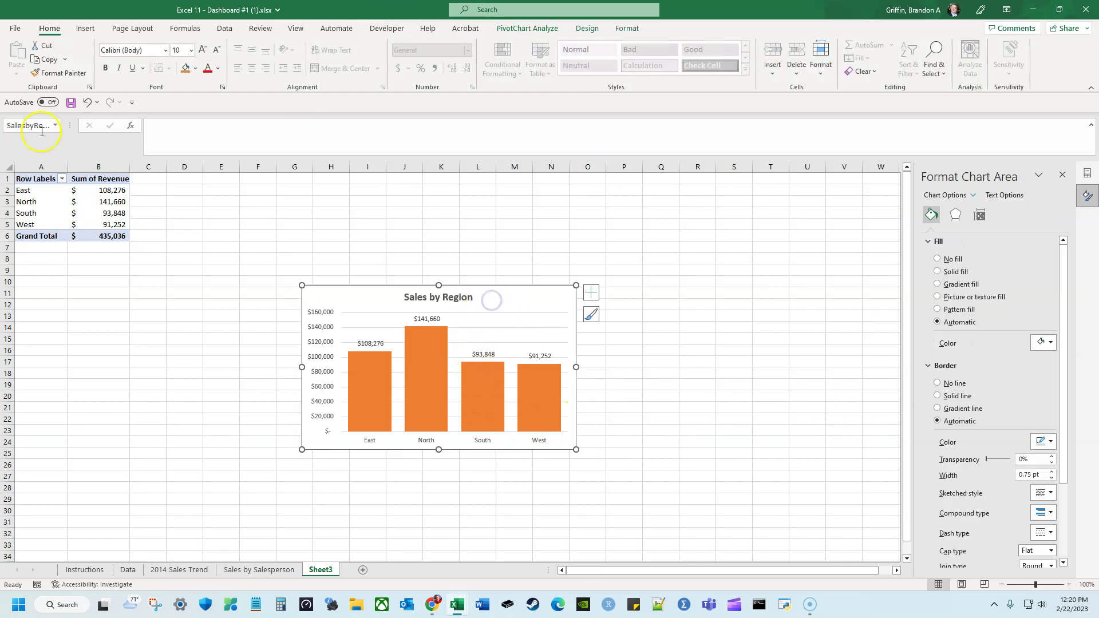
click(538, 28)
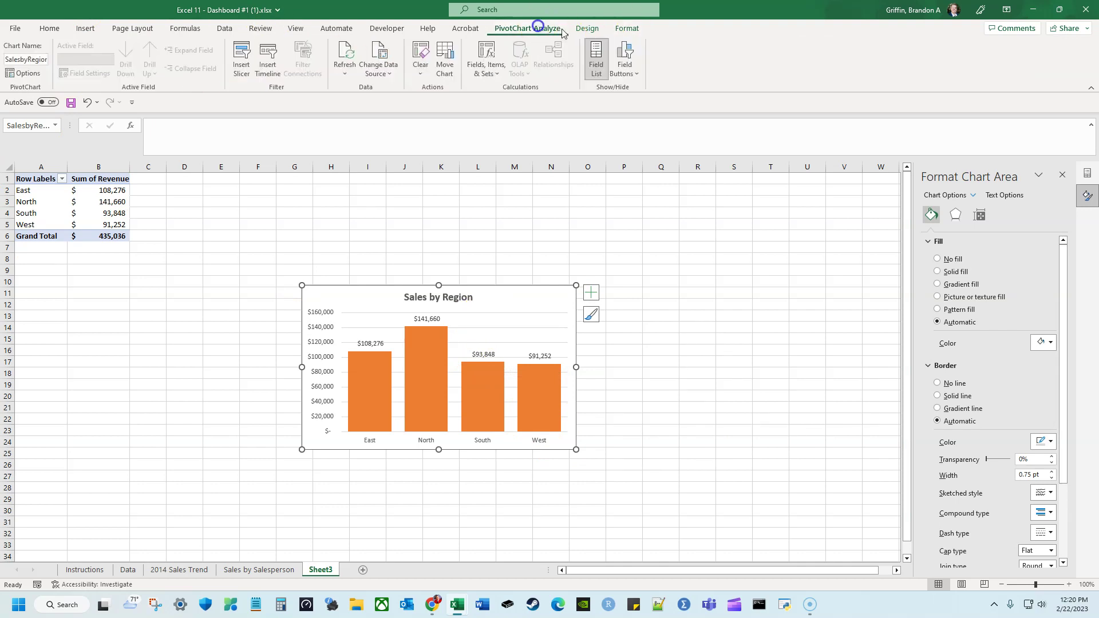
click(584, 28)
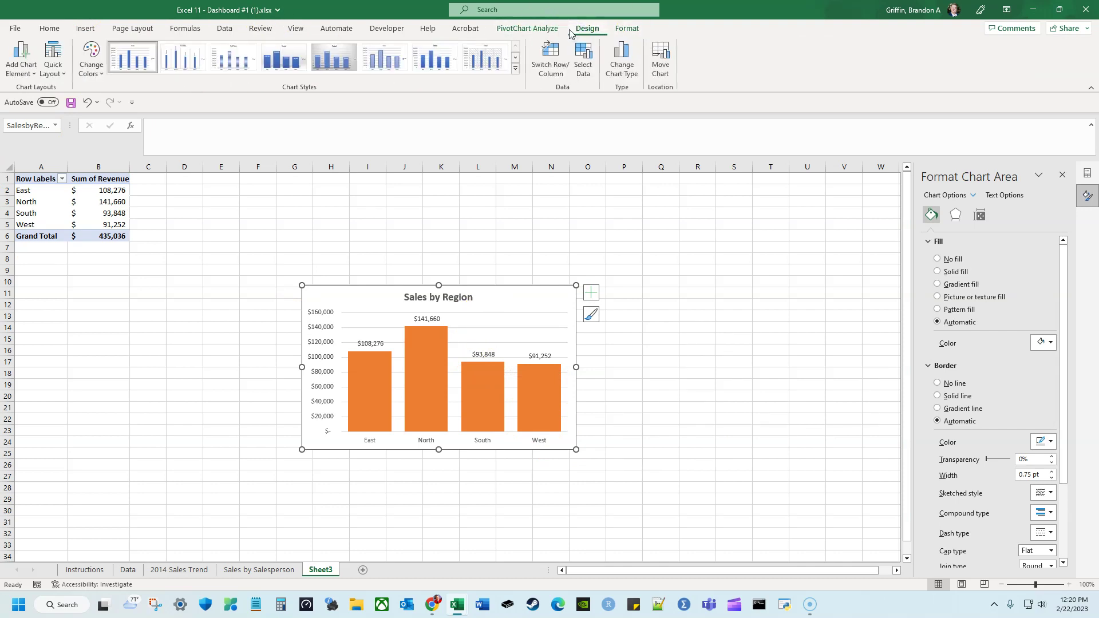
click(627, 28)
click(479, 59)
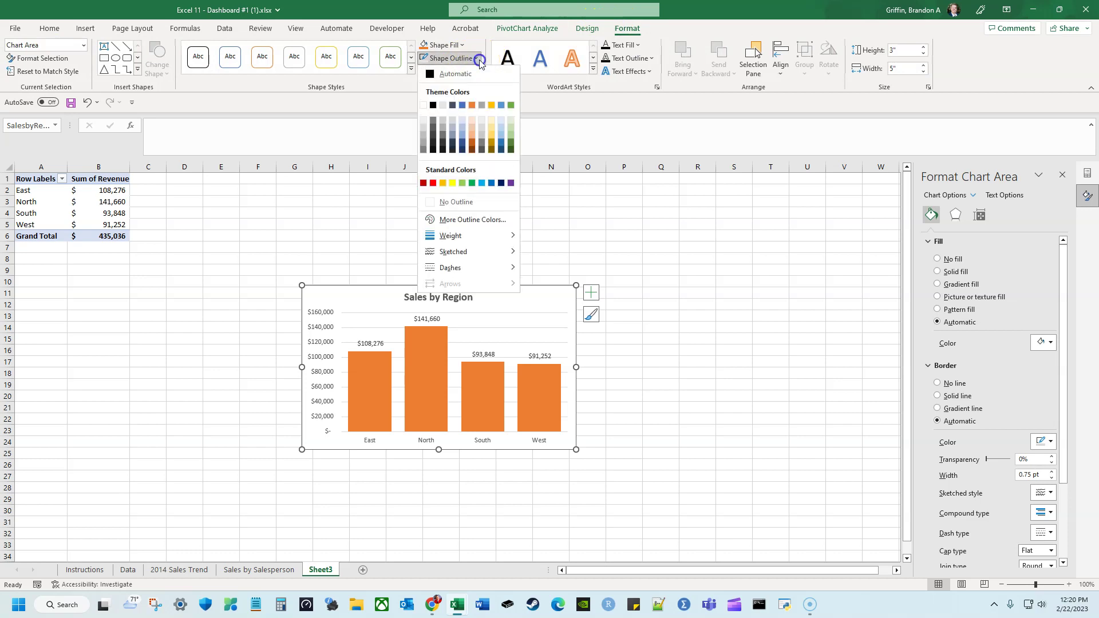
click(455, 73)
click(663, 289)
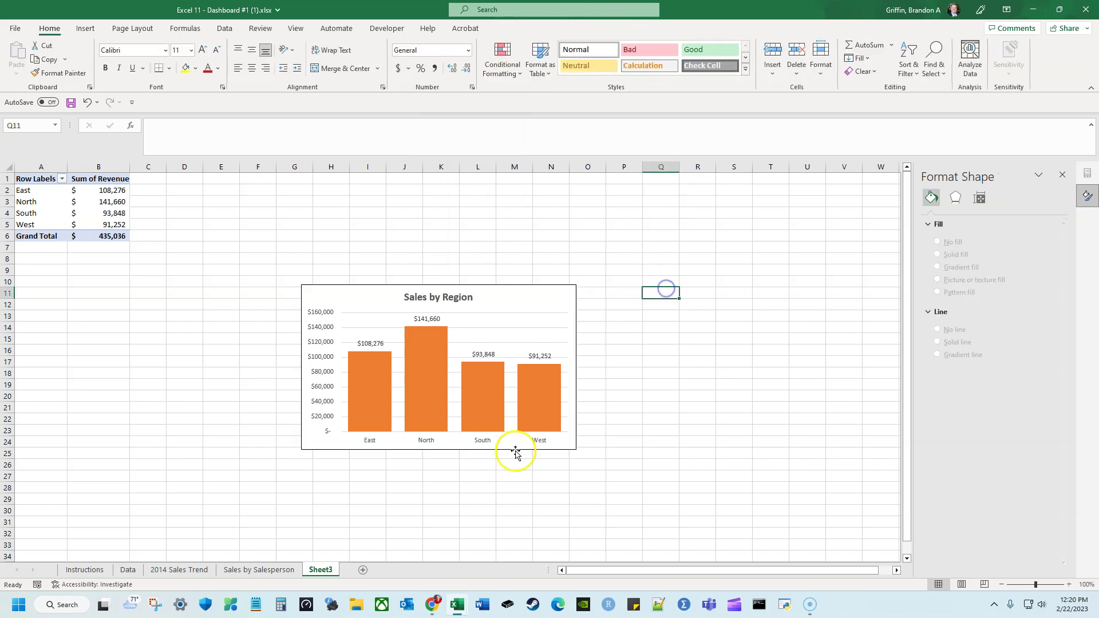
click(261, 569)
Try to apply an automatic-colour outline to the plot area of the Sales by Salesperson chart
click(619, 345)
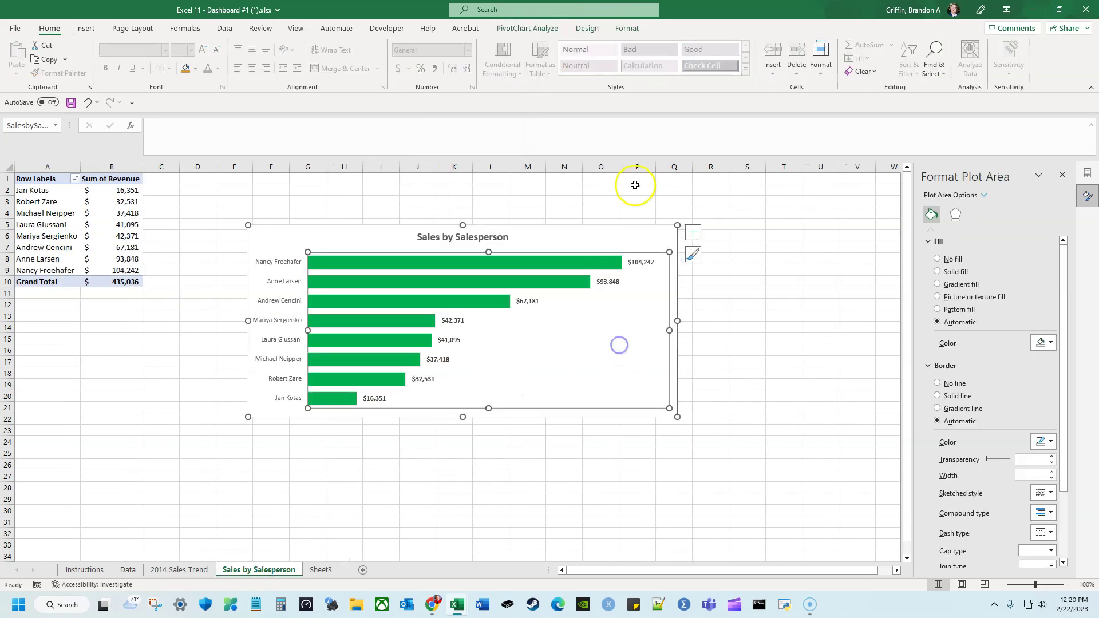
click(626, 28)
click(447, 57)
click(456, 73)
click(819, 270)
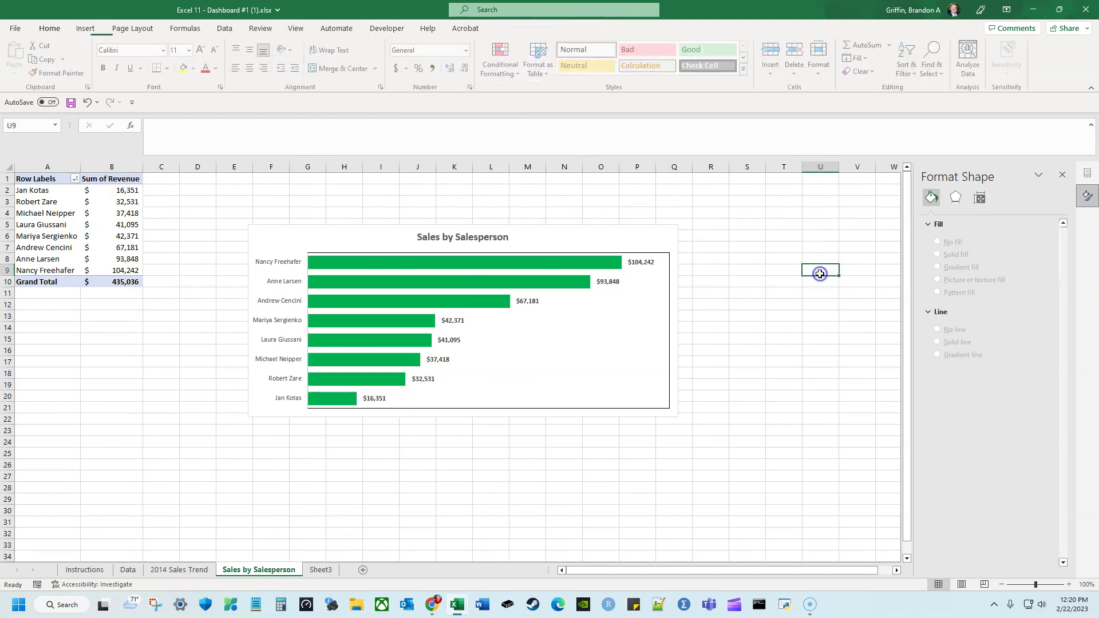
click(680, 303)
click(711, 287)
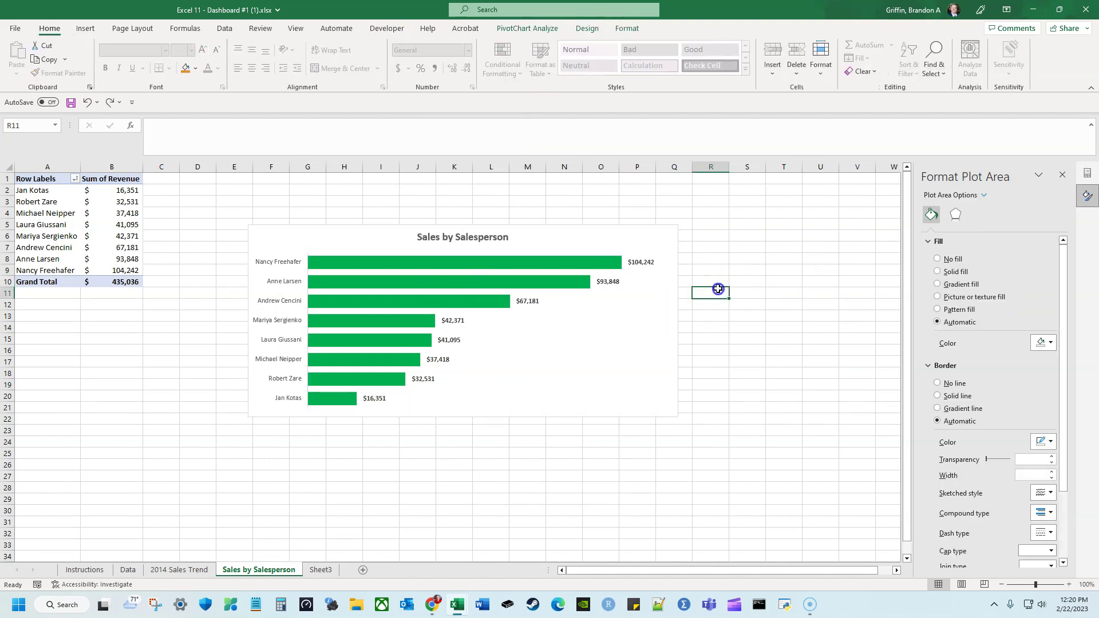
Apply an automatic-colour outline around the whole chart area of the Sales by Salesperson chart
click(664, 240)
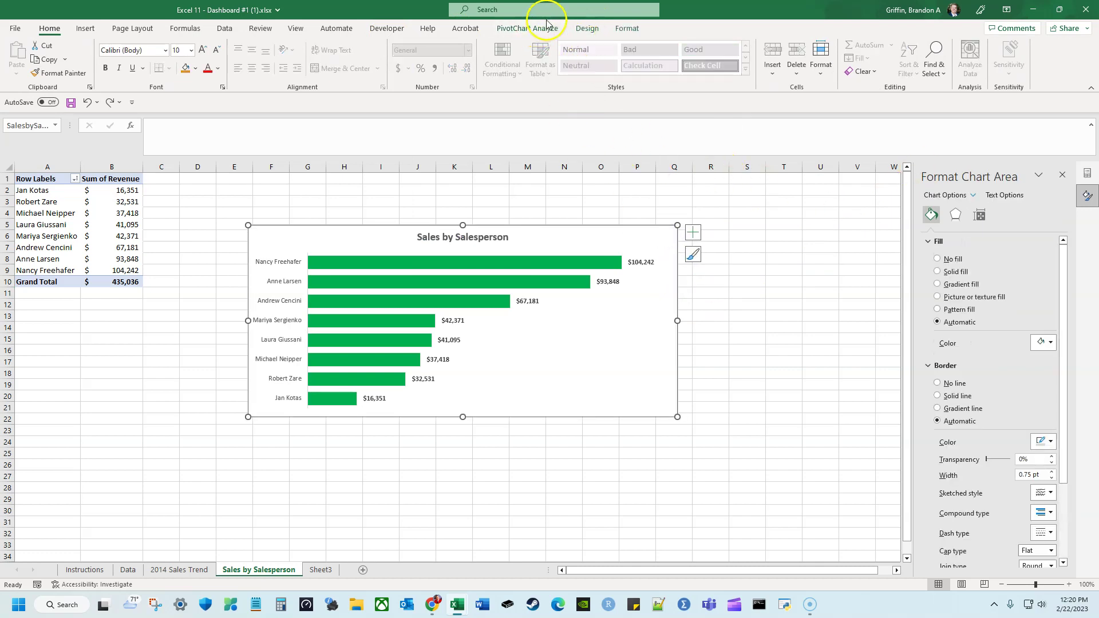
click(581, 29)
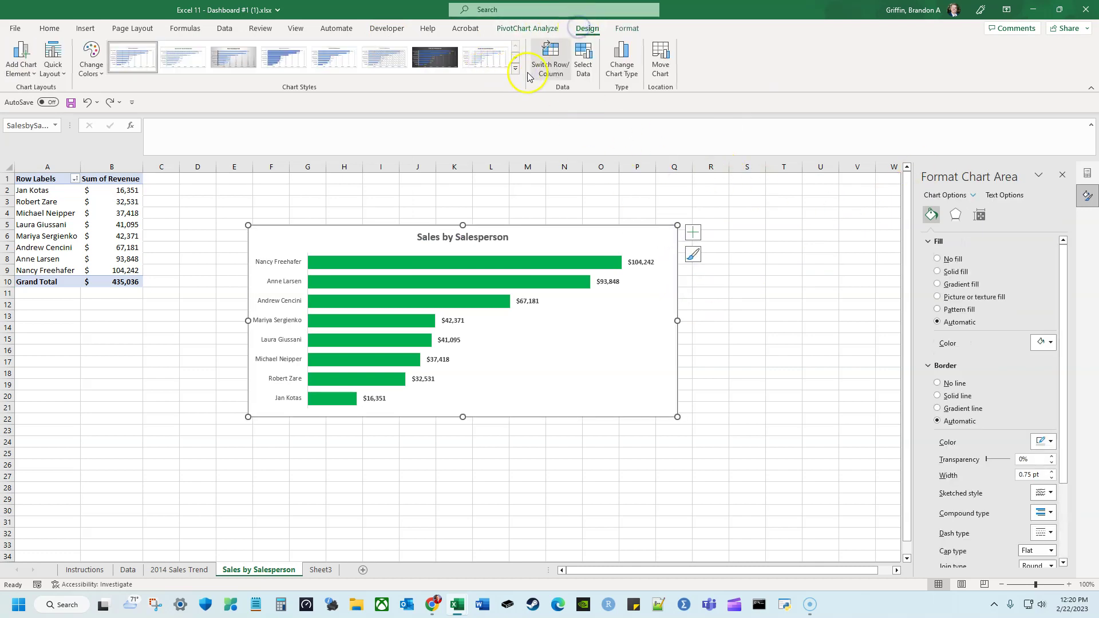
click(626, 28)
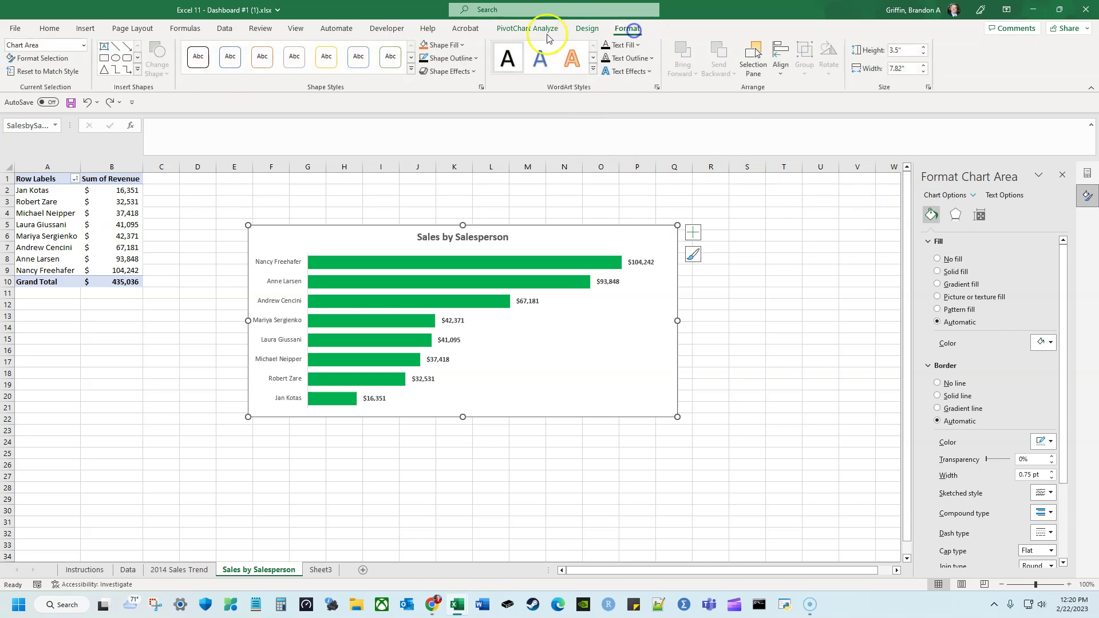
click(467, 58)
click(858, 269)
click(783, 270)
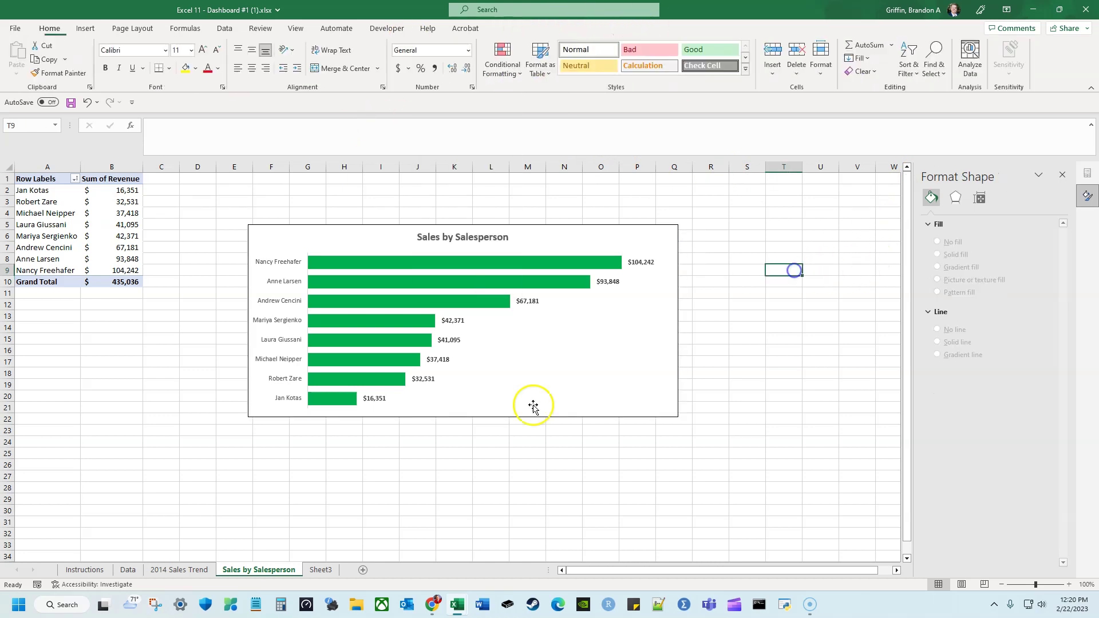
Rename the Sheet3 worksheet as Sales by Region
click(184, 572)
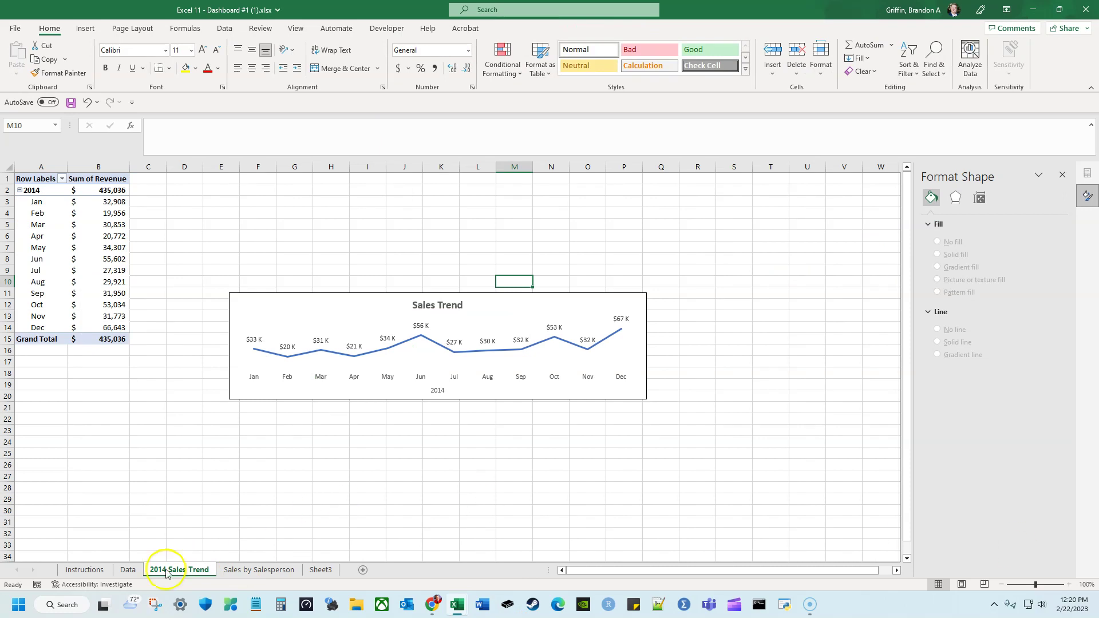
click(319, 570)
double_click(320, 570)
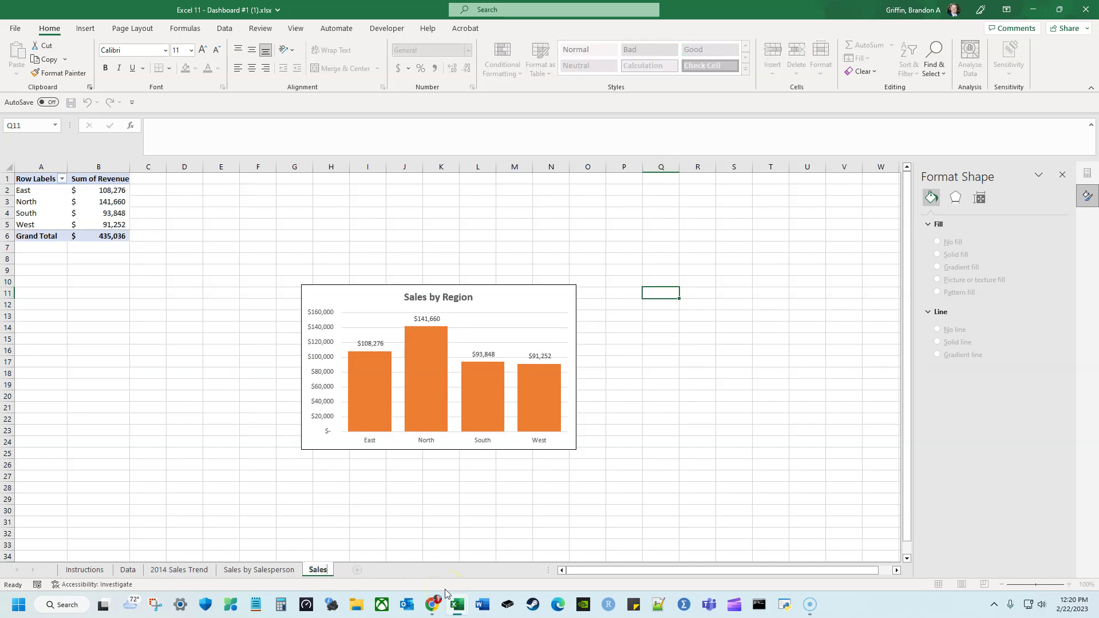
key(Return)
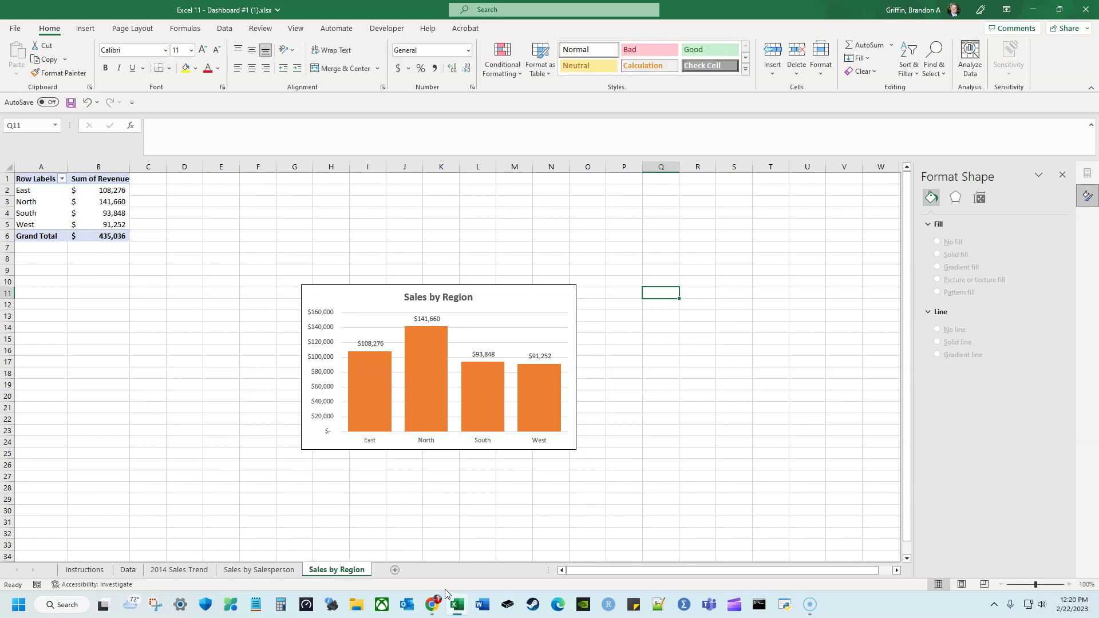
Add a worksheet named Top 5 and insert a PivotTable in its cell A1 from the range data
click(395, 570)
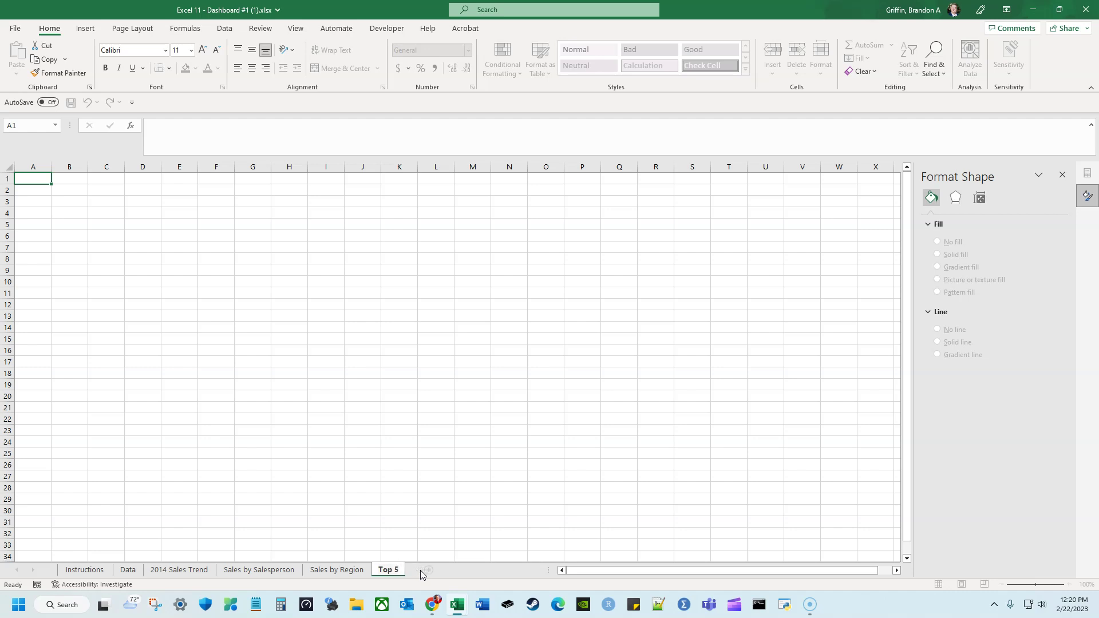
click(85, 28)
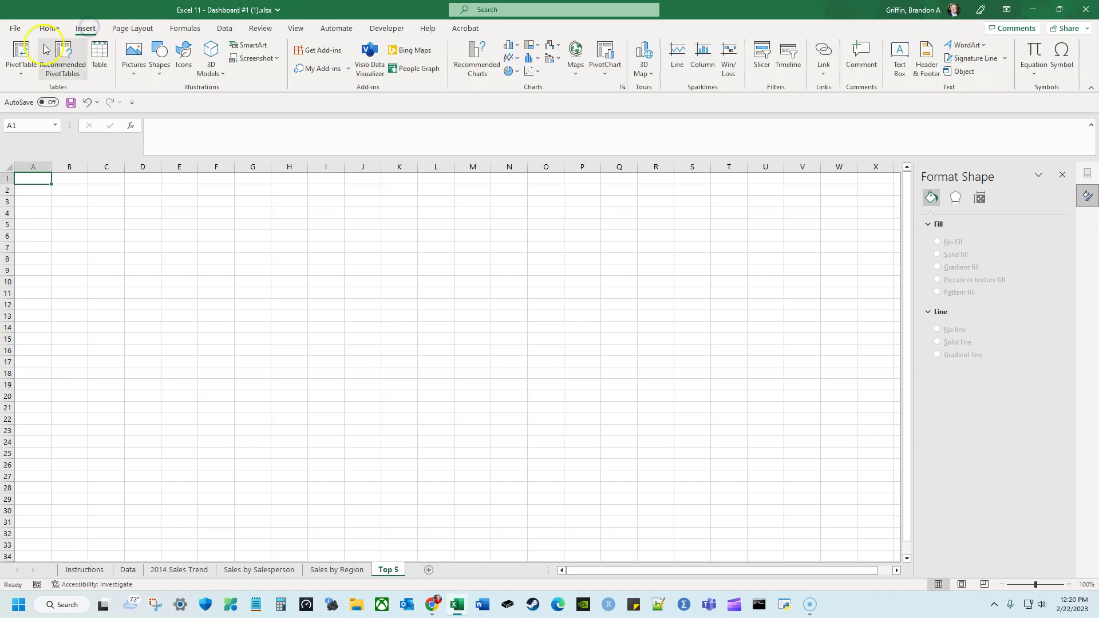
click(30, 49)
text(data)
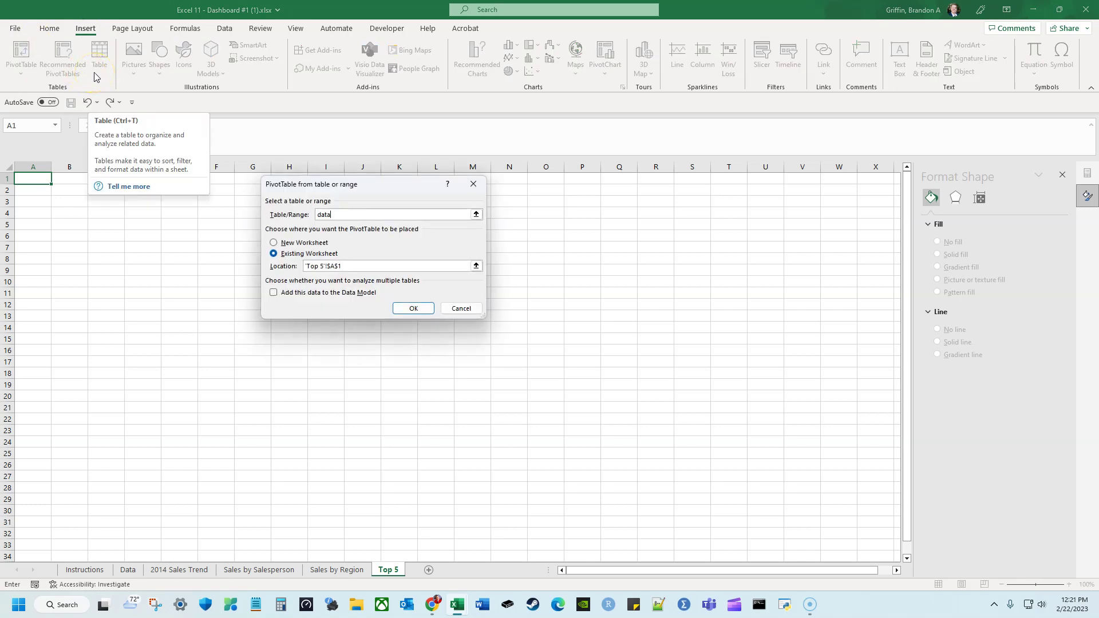
key(Return)
Name the new PivotTable Top 5 Customers
click(52, 58)
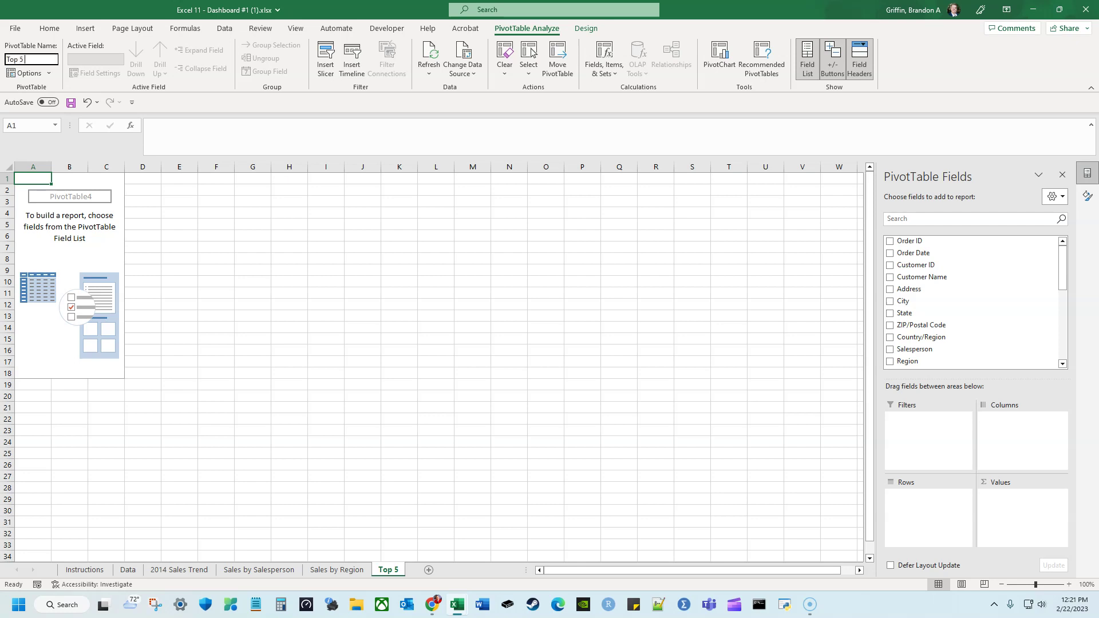
text(Top 5 Customers)
key(Return)
click(84, 241)
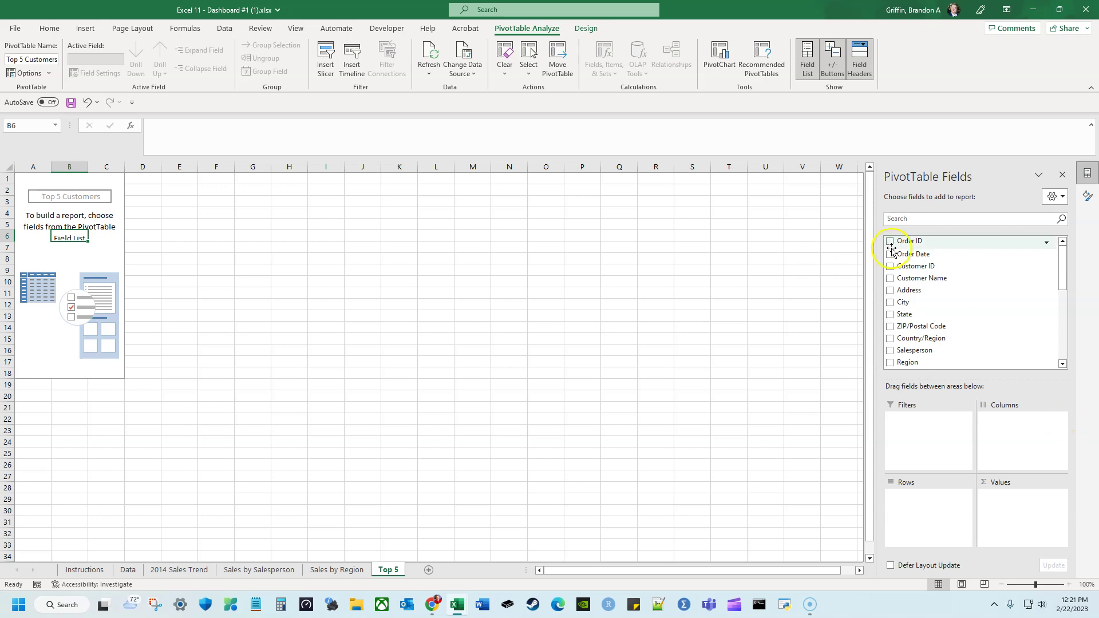
Add Customer Name to the PivotTable's rows and Revenue to its values
click(890, 277)
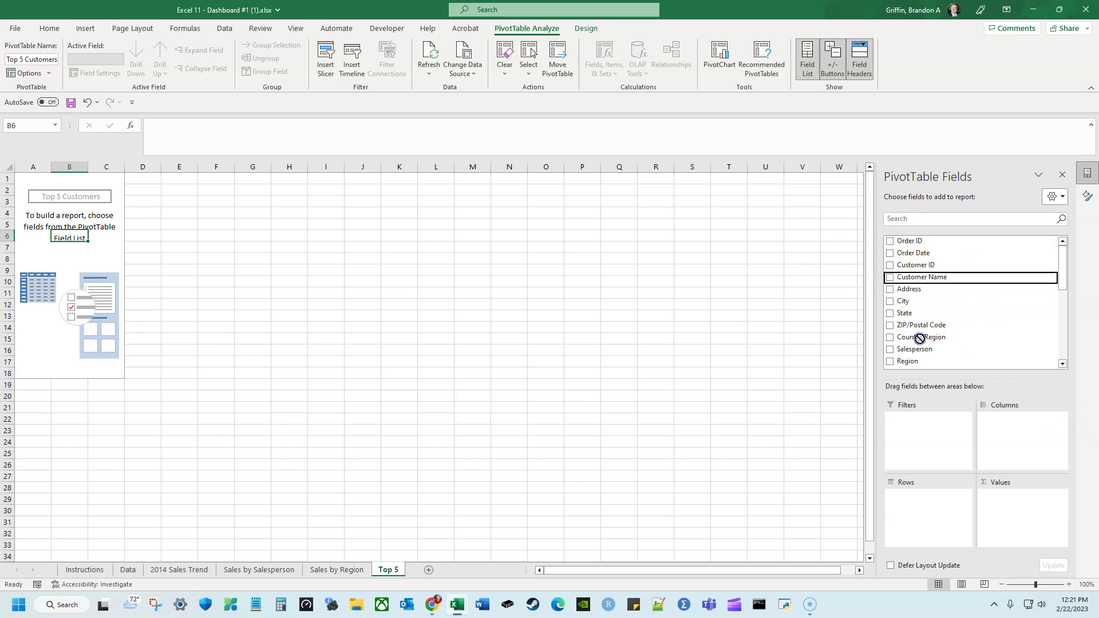
scroll(932, 346, down, 5)
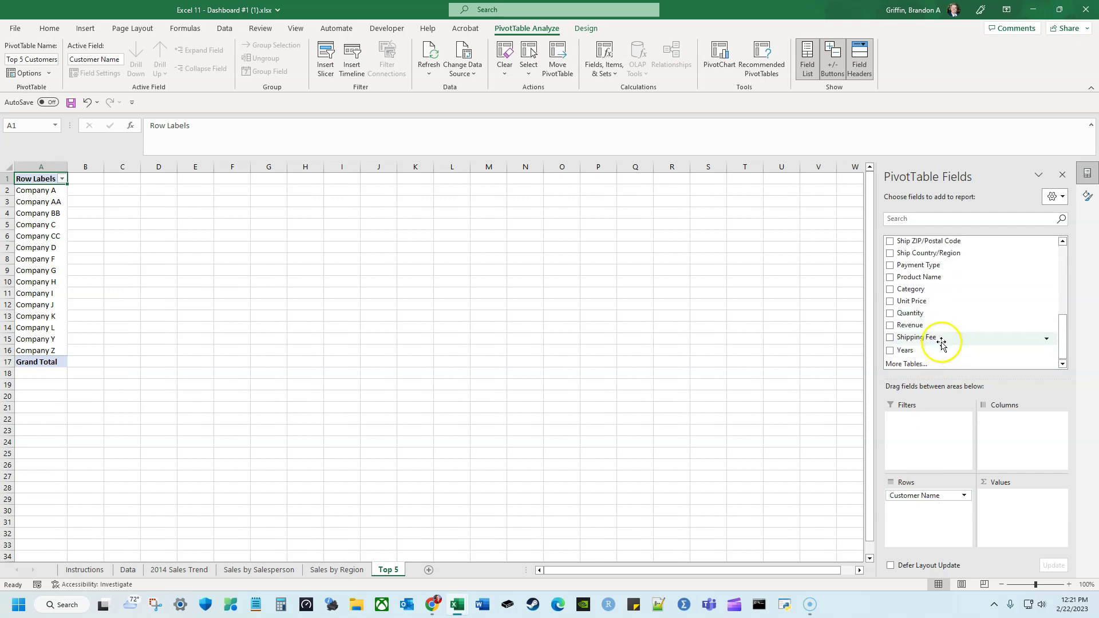
drag(939, 326, 1006, 511)
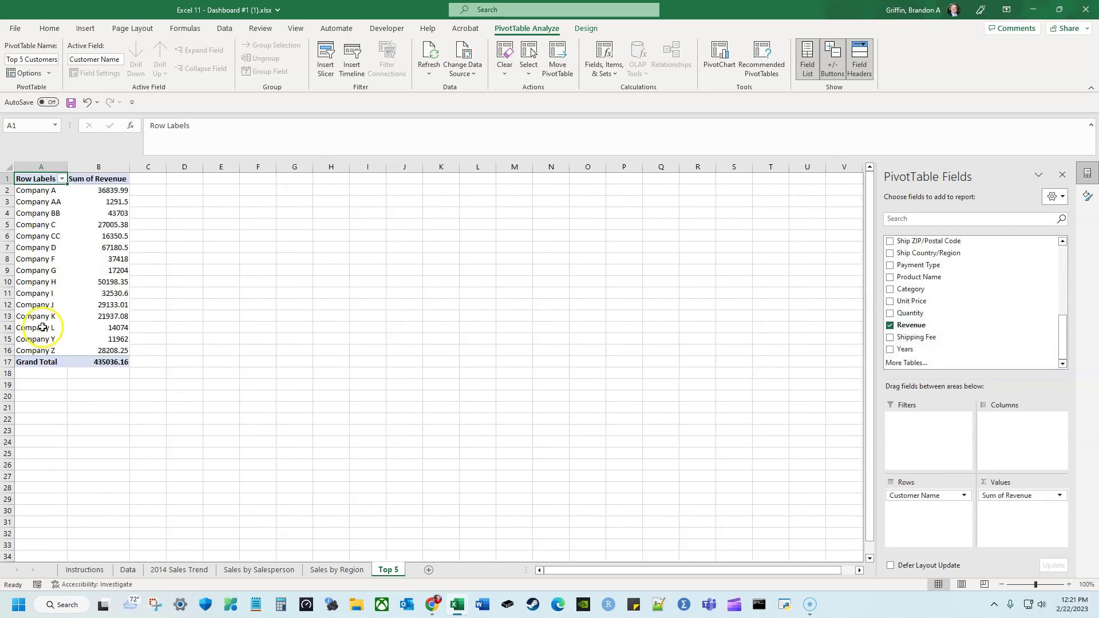
Select all customer names in the PivotTable's first column to check how many customers are listed
click(41, 373)
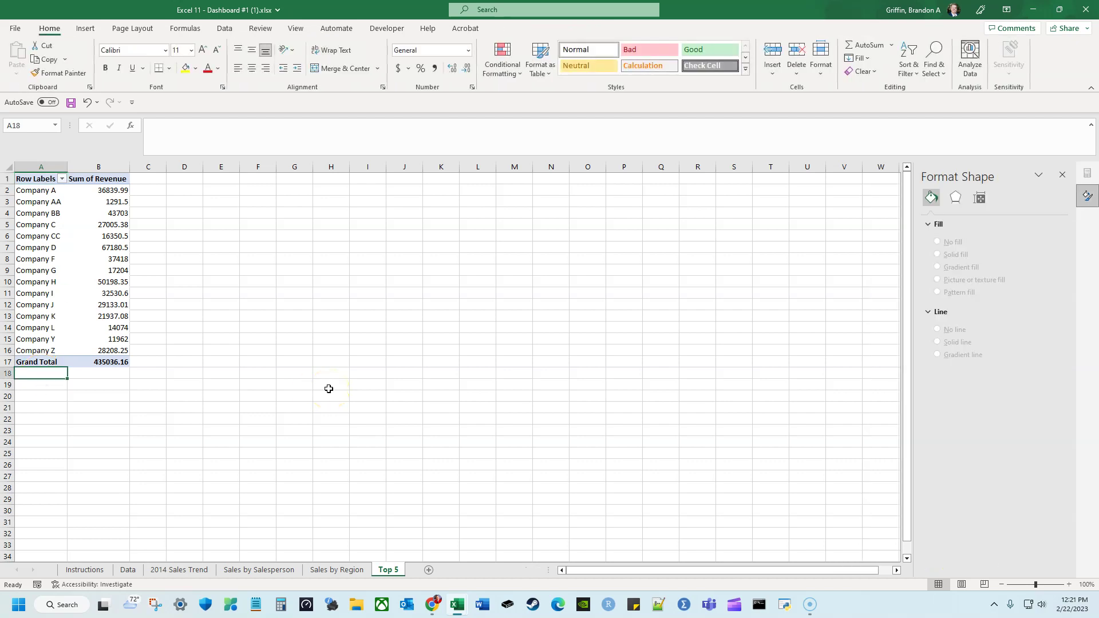
key(Up)
key(Up)
key(ctrl+shift+Up)
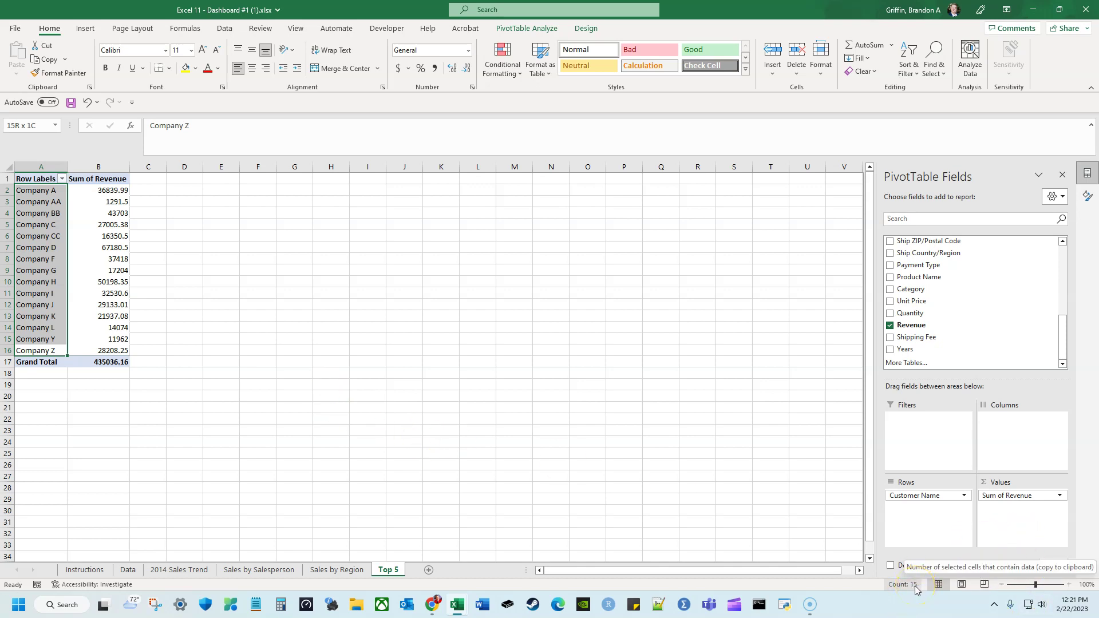
click(135, 226)
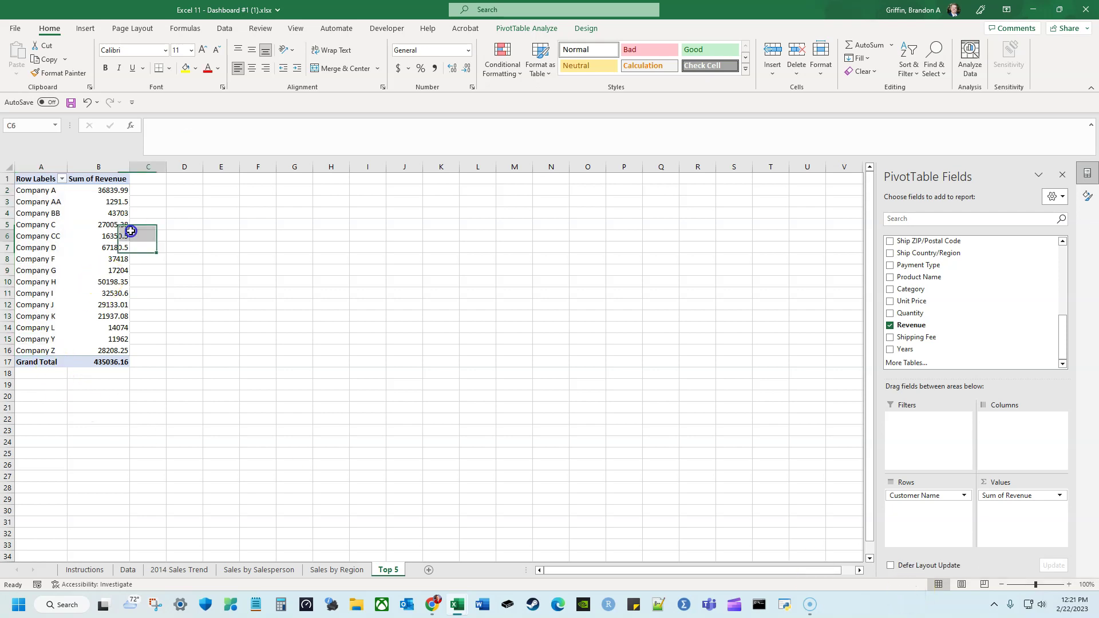
Format all Sum of Revenue values, including the grand total, as accounting with a dollar sign and no decimals
drag(92, 192, 123, 364)
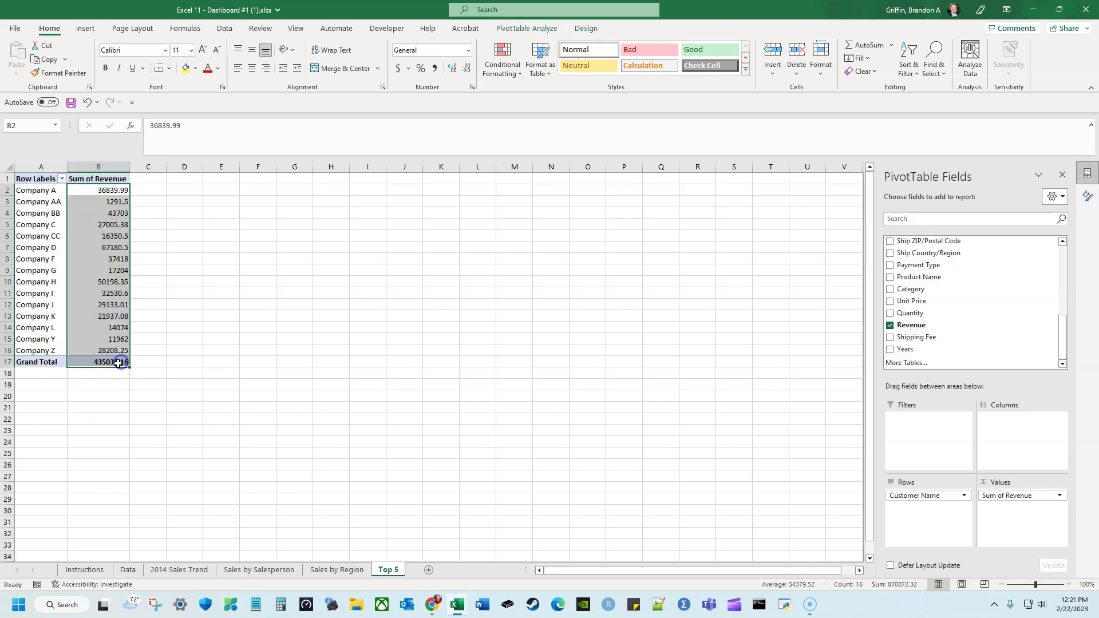
click(399, 68)
click(468, 68)
click(467, 68)
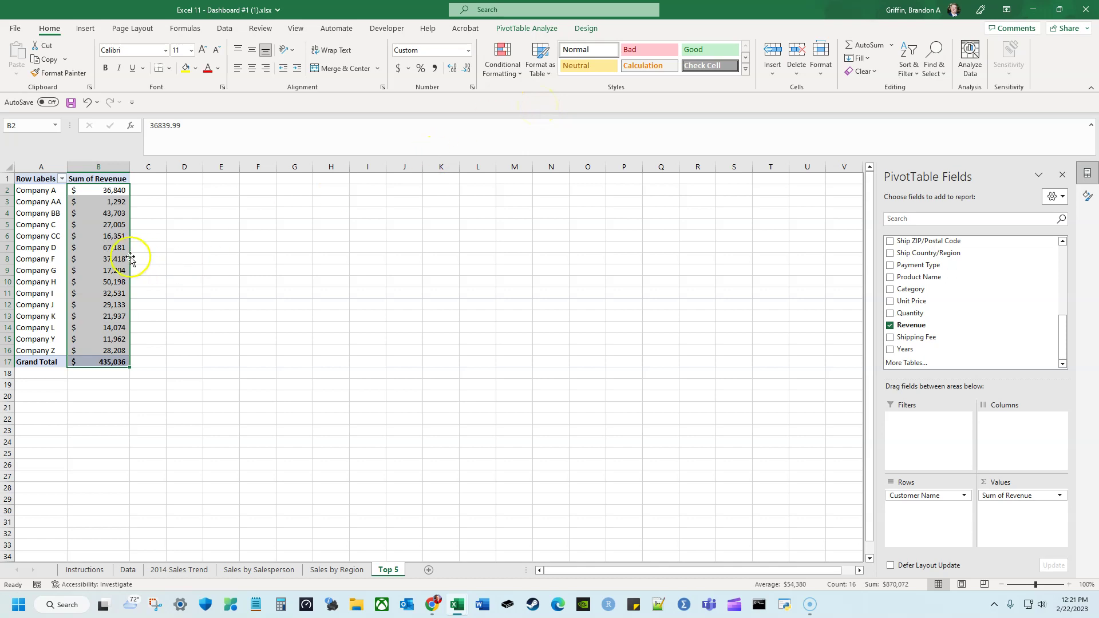
Sort the PivotTable's customers in descending order by Sum of Revenue
mouse_move(104, 248)
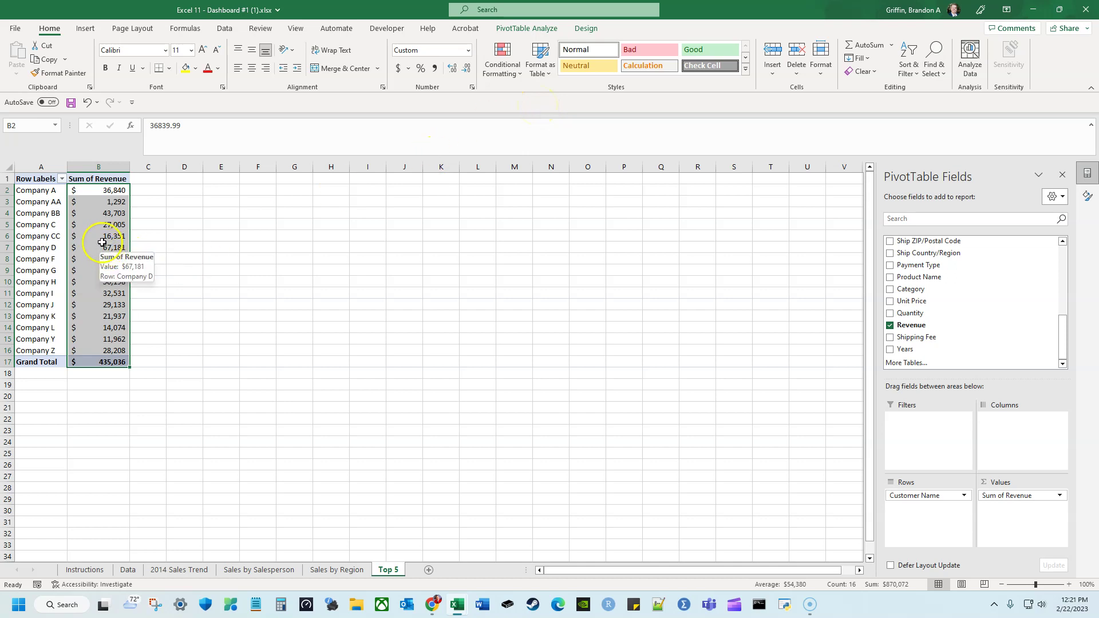
click(62, 179)
click(69, 223)
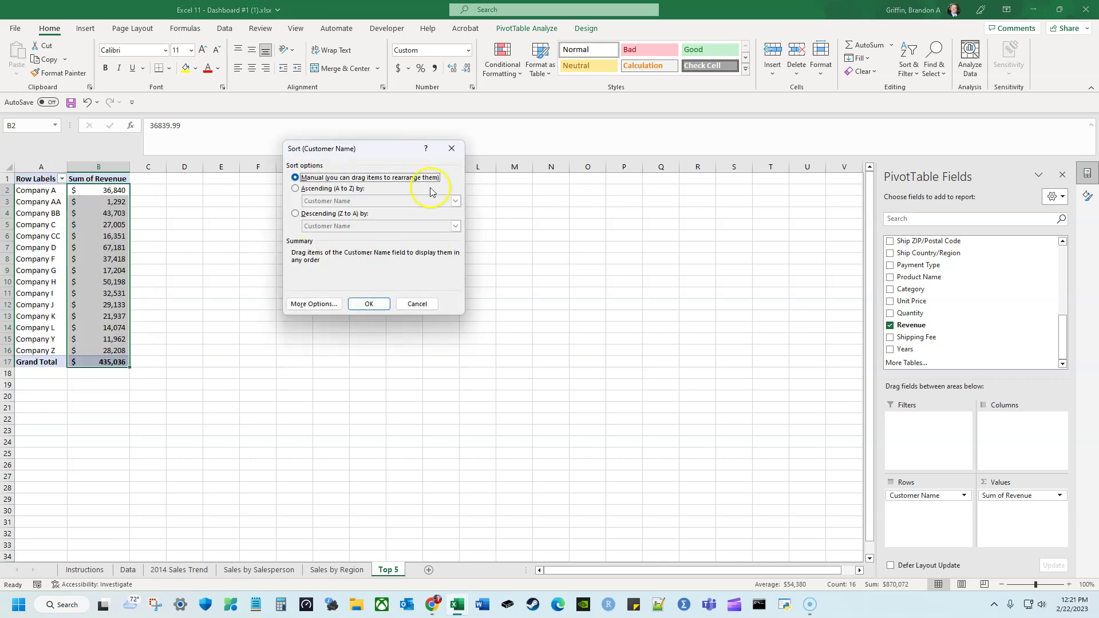
click(296, 213)
click(351, 226)
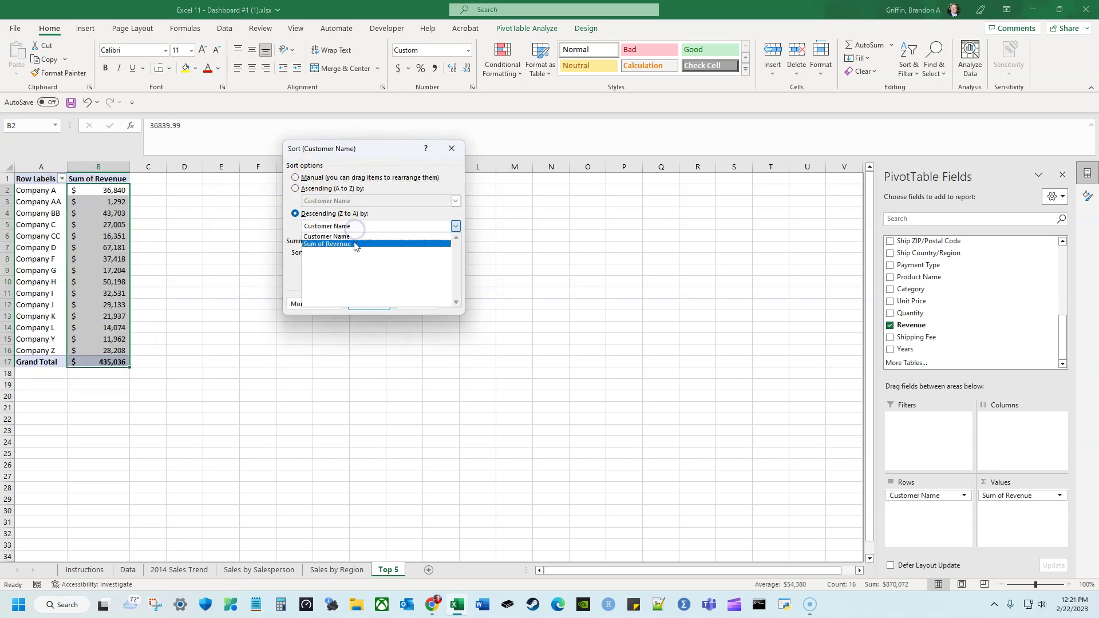
click(352, 246)
click(373, 303)
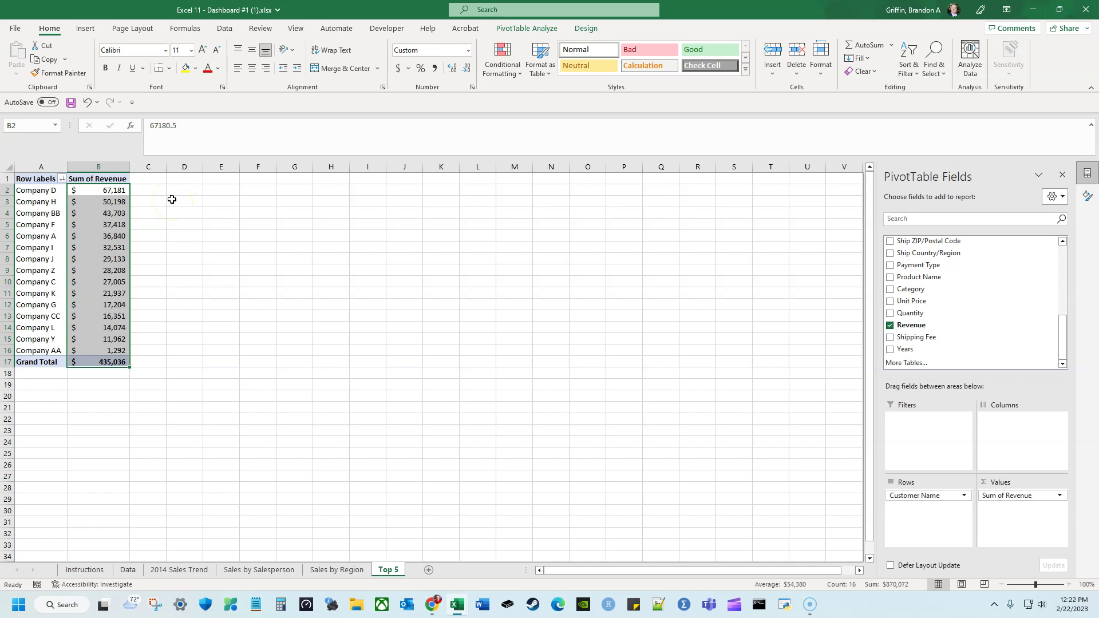
Review the Customer Name sort settings and their additional options, leaving them without making changes
click(61, 179)
click(54, 224)
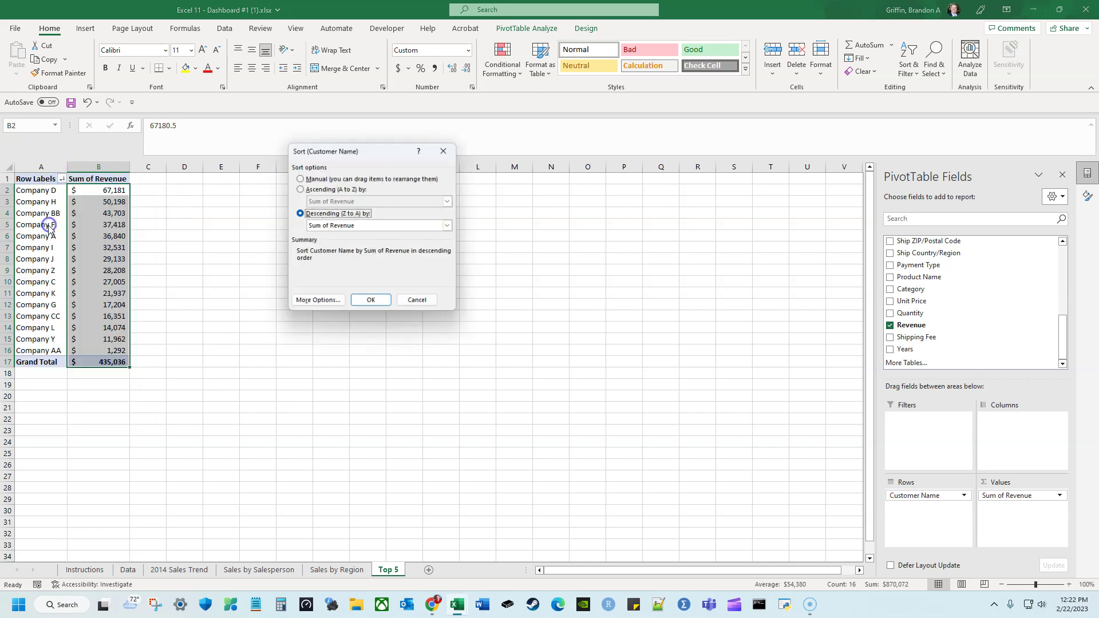
click(317, 304)
click(431, 318)
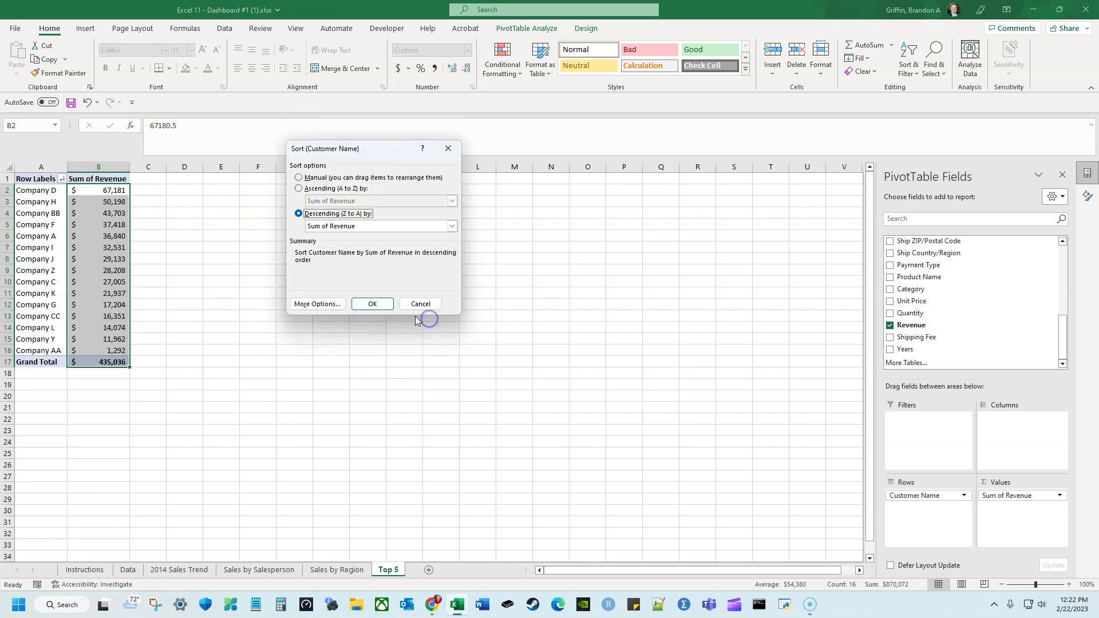
click(424, 302)
Filter the PivotTable's customers with a Top 10 value filter showing the top 5 items by Sum of Revenue
click(62, 179)
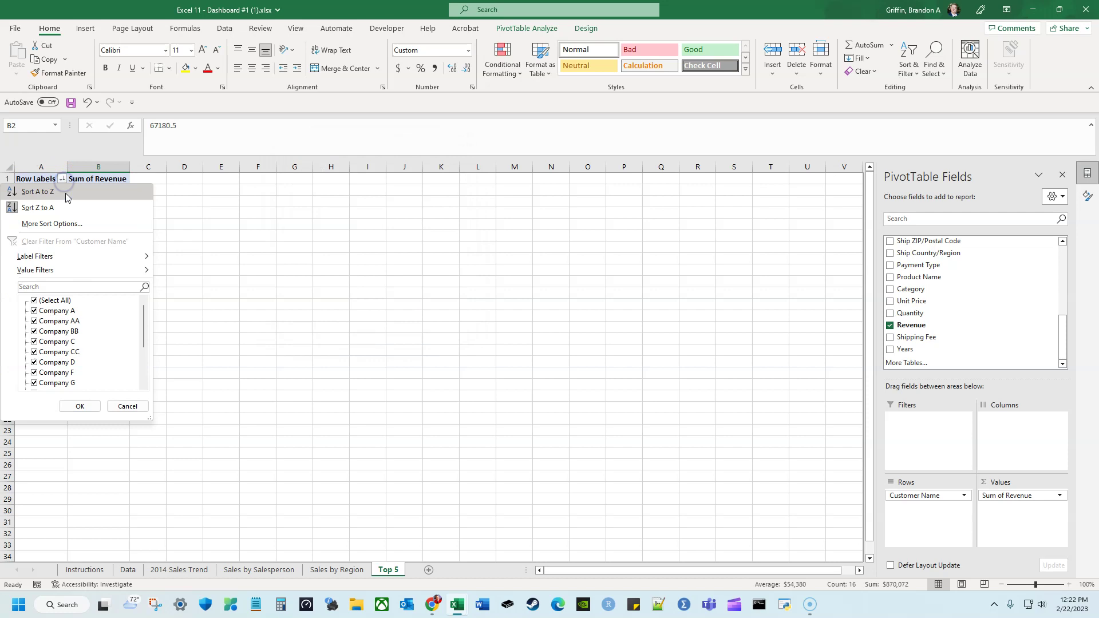
mouse_move(54, 272)
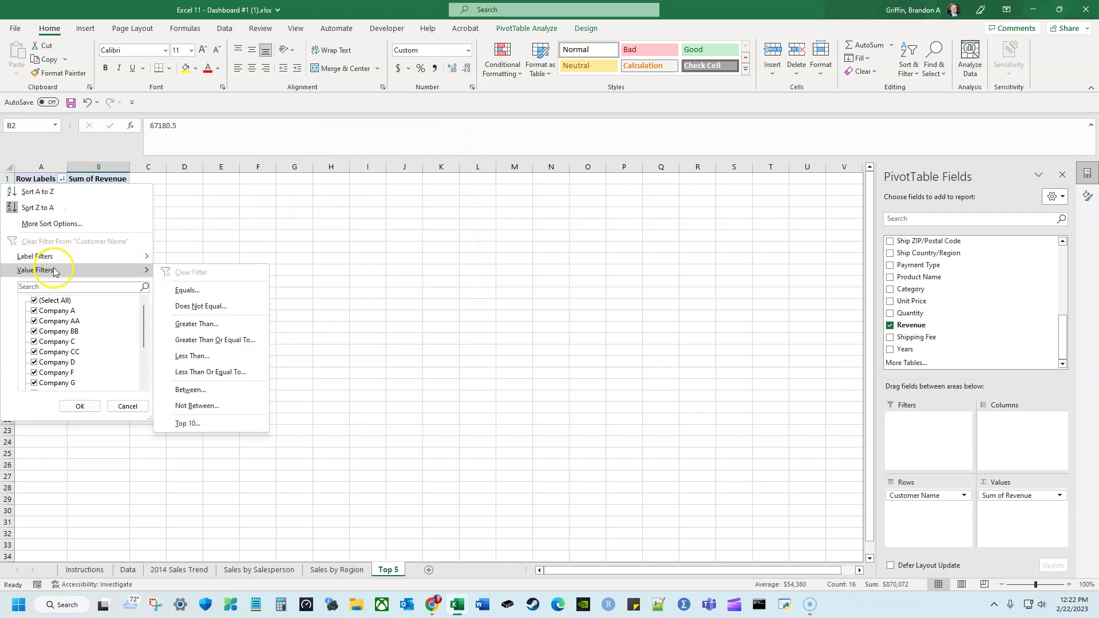
click(209, 423)
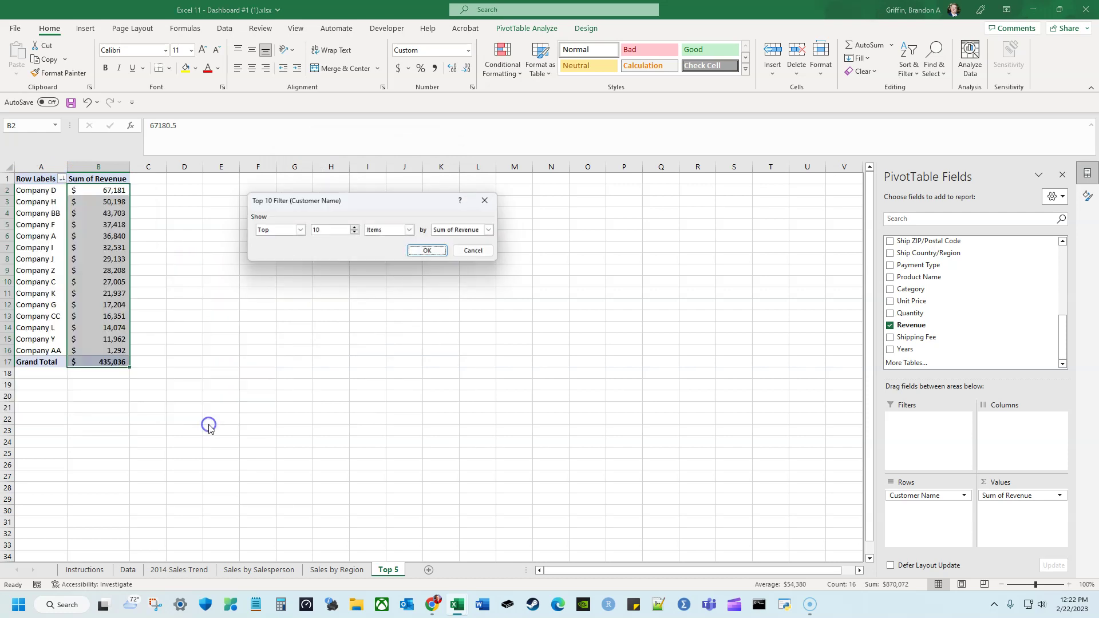
click(279, 230)
click(282, 235)
click(355, 233)
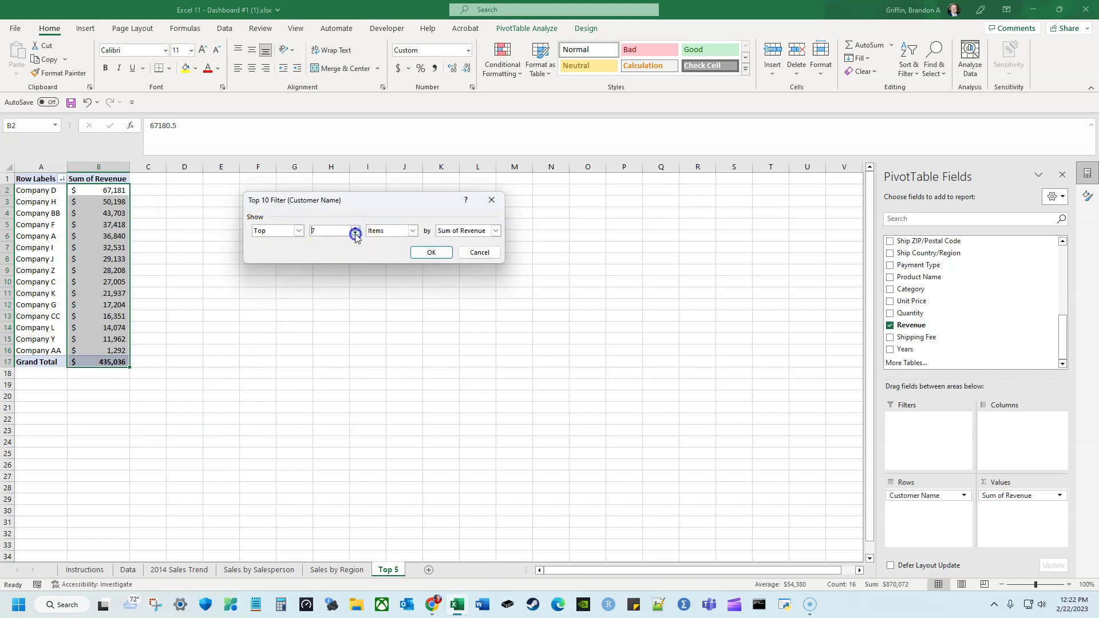
click(483, 232)
click(484, 232)
click(434, 254)
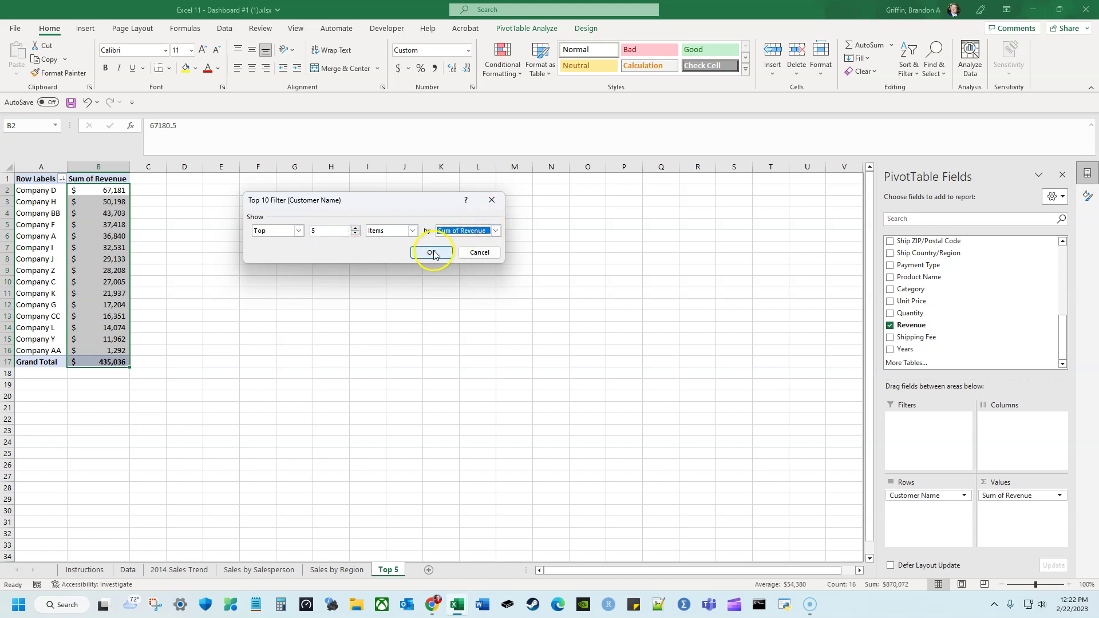
click(184, 259)
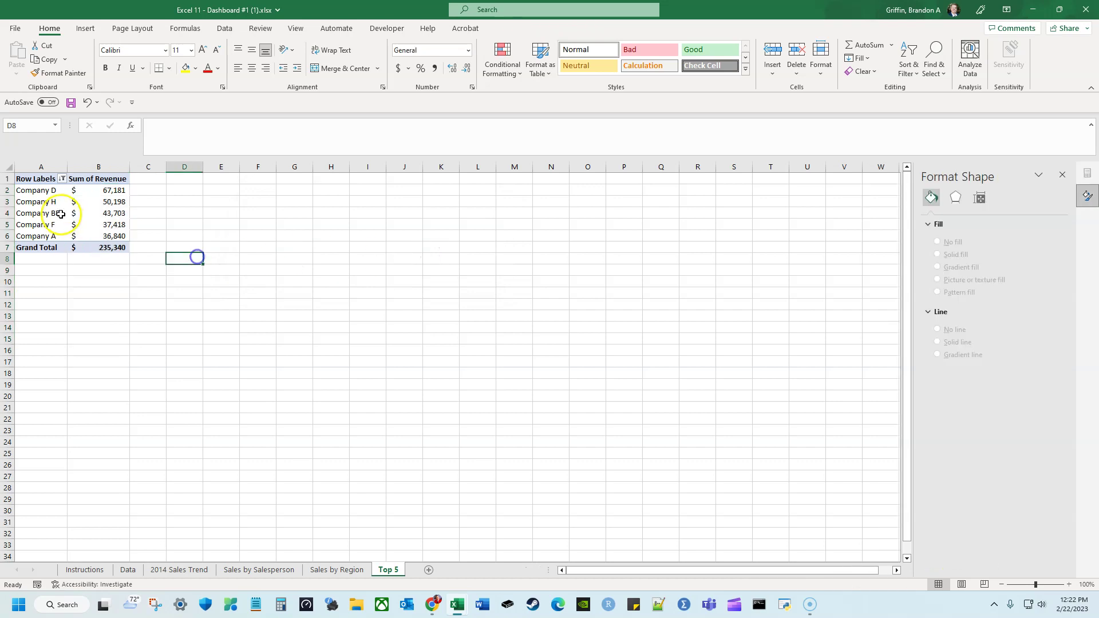
Select the filtered customer rows, including the last one, to review the names and revenue kept in the PivotTable
drag(45, 192, 105, 236)
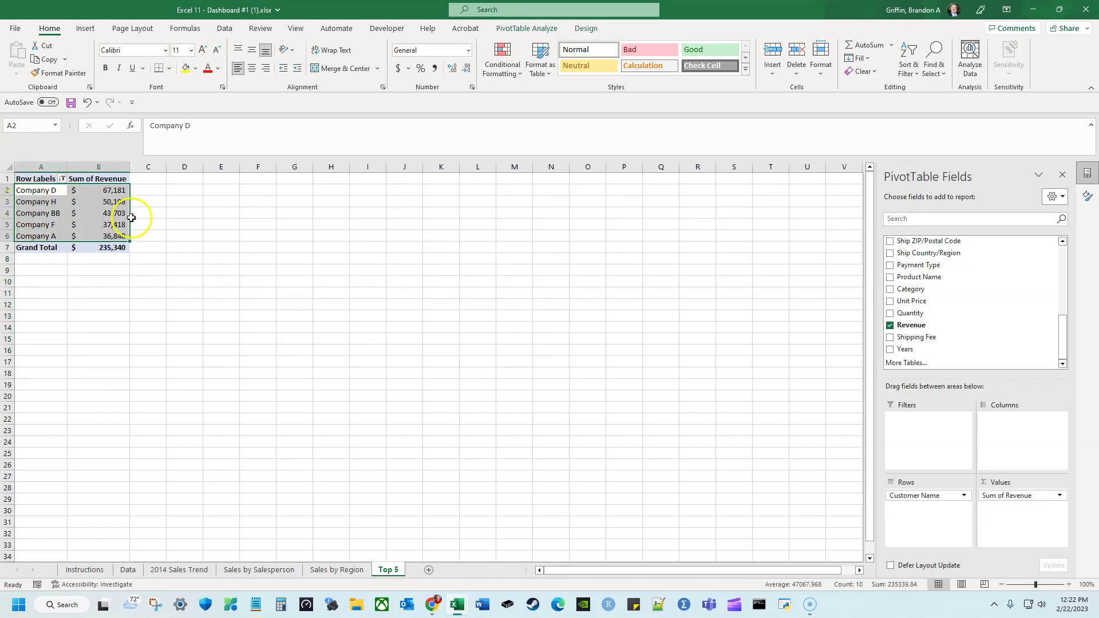
click(150, 219)
drag(34, 236, 86, 234)
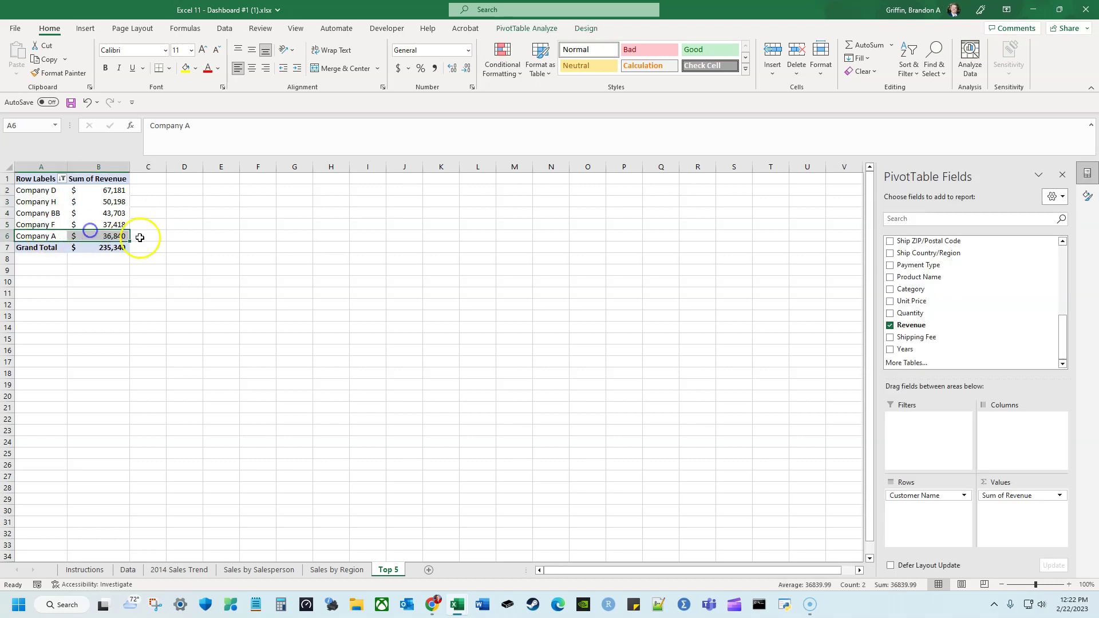
click(161, 248)
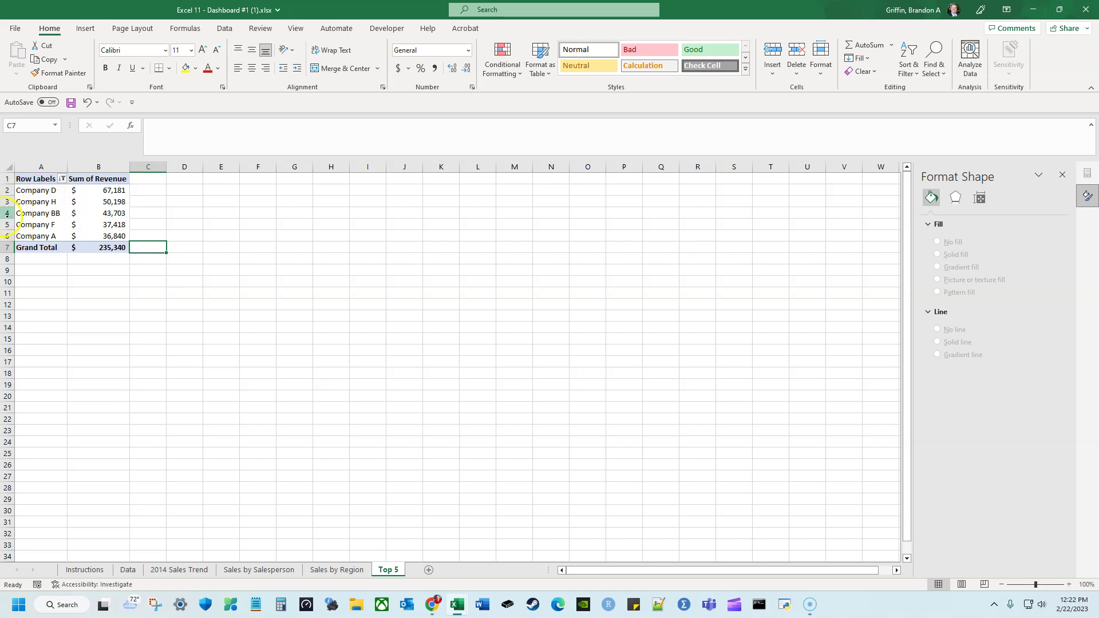
Insert a Clustered Bar PivotChart based on the filtered customer PivotTable
click(103, 192)
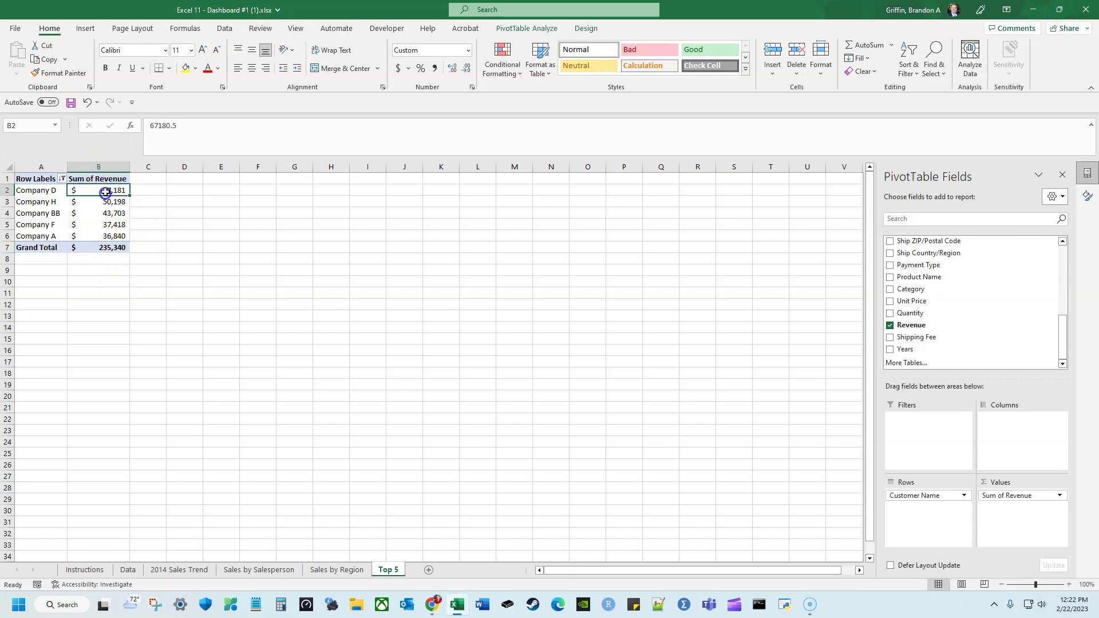
click(86, 28)
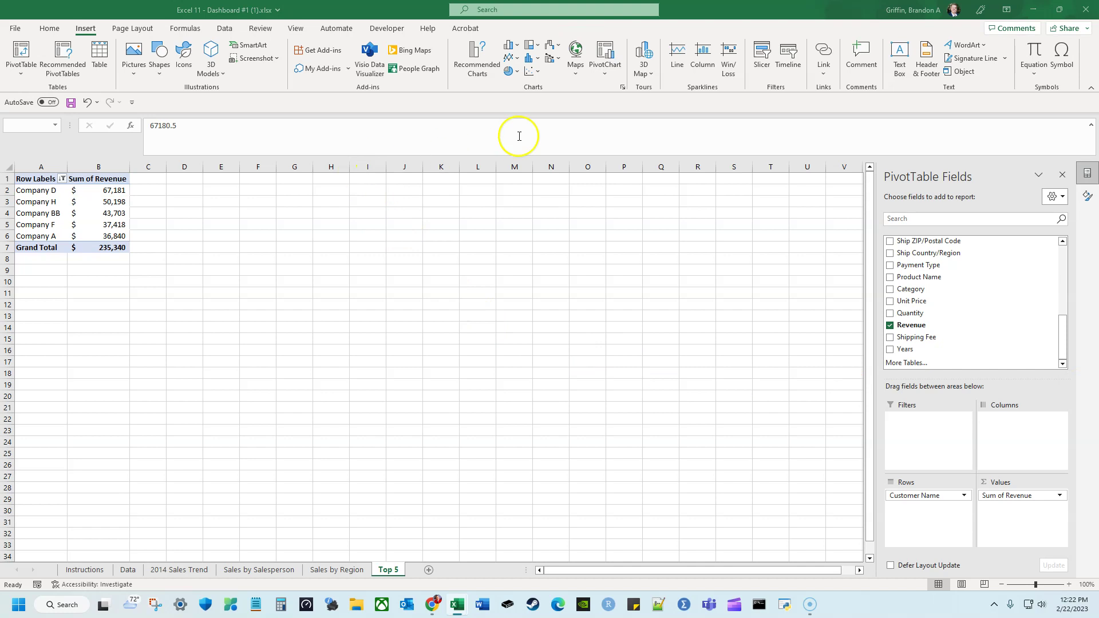
click(47, 202)
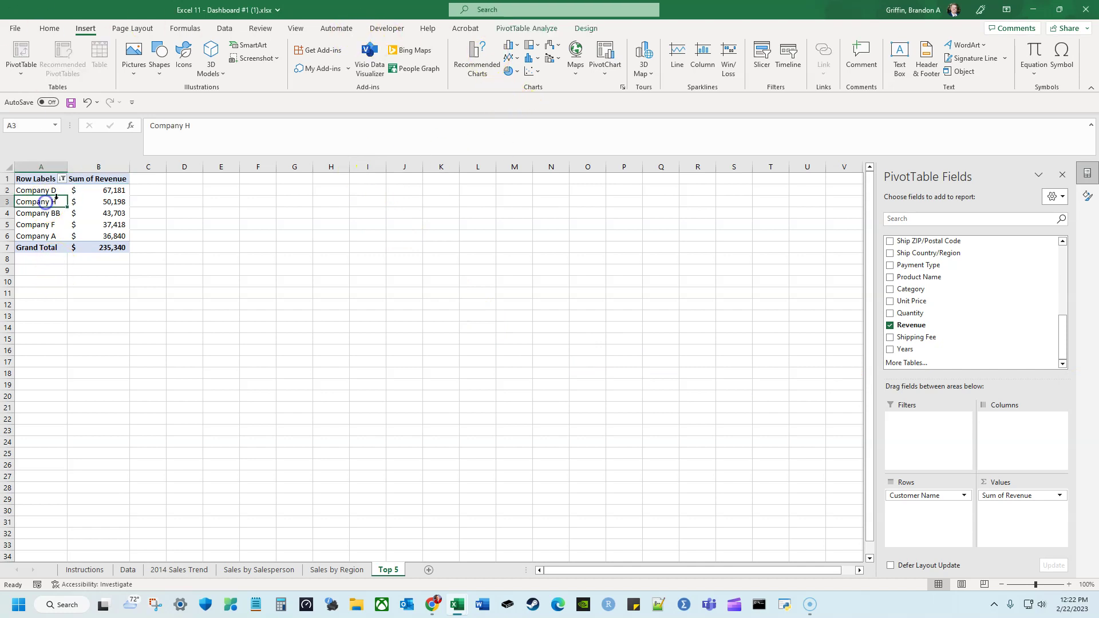
click(549, 28)
click(717, 60)
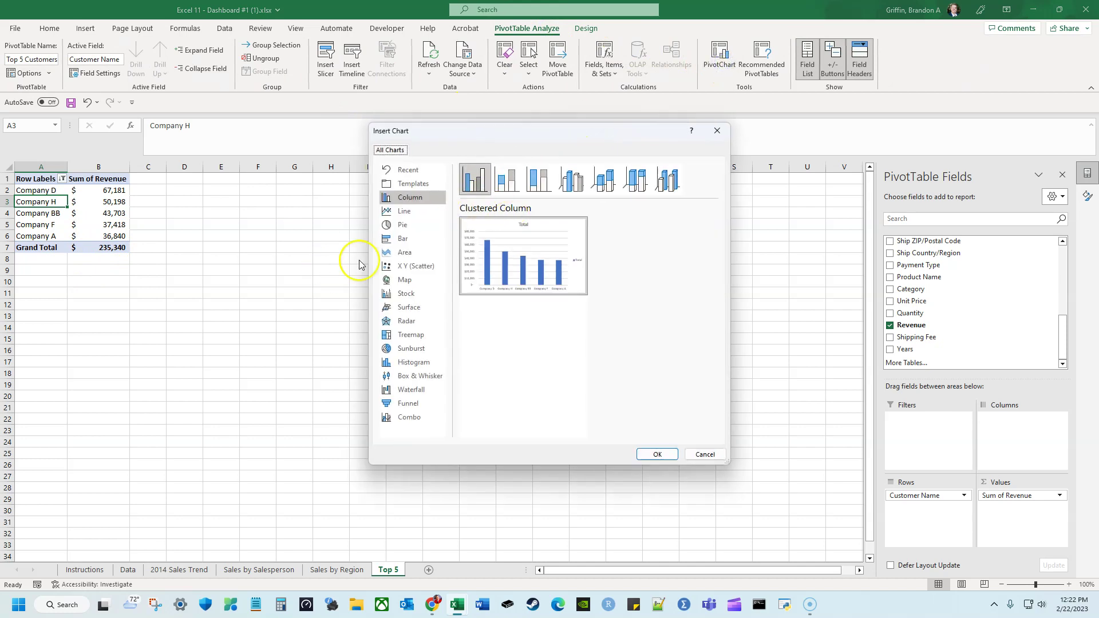
click(398, 239)
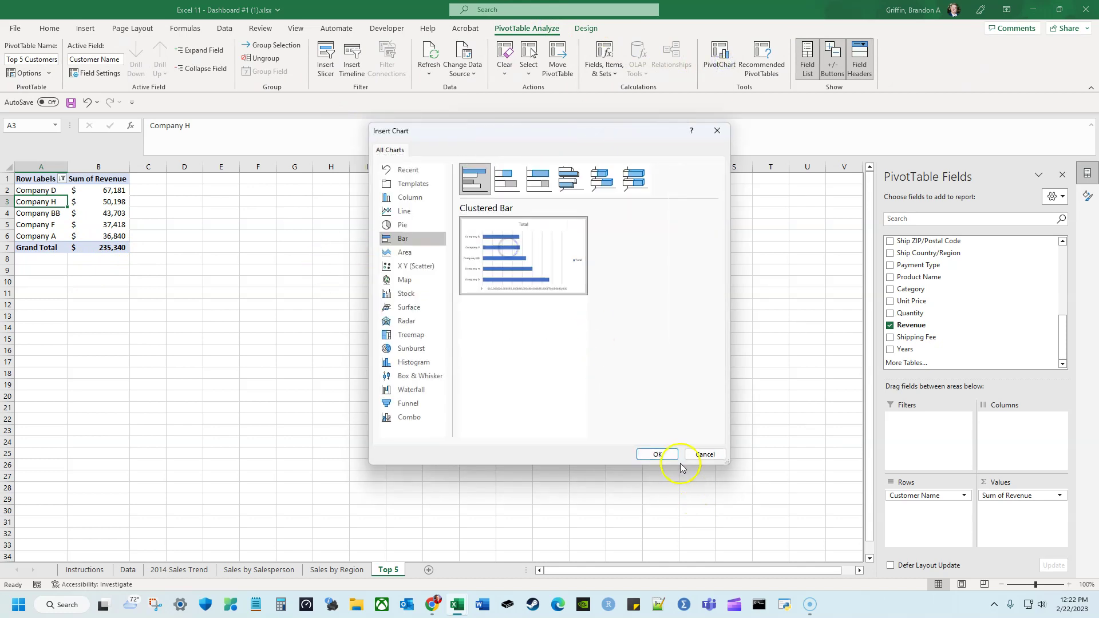
click(658, 452)
Declutter the bar chart by hiding all field buttons and deleting the legend, horizontal value axis and gridlines
right_click(332, 294)
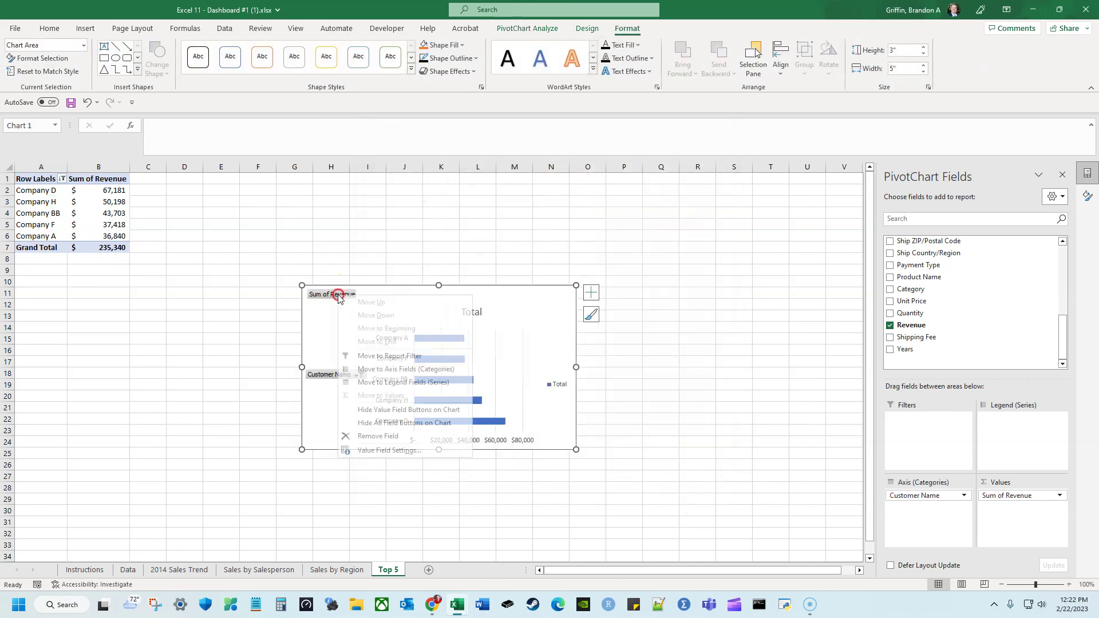
click(434, 423)
click(548, 377)
key(Delete)
click(499, 441)
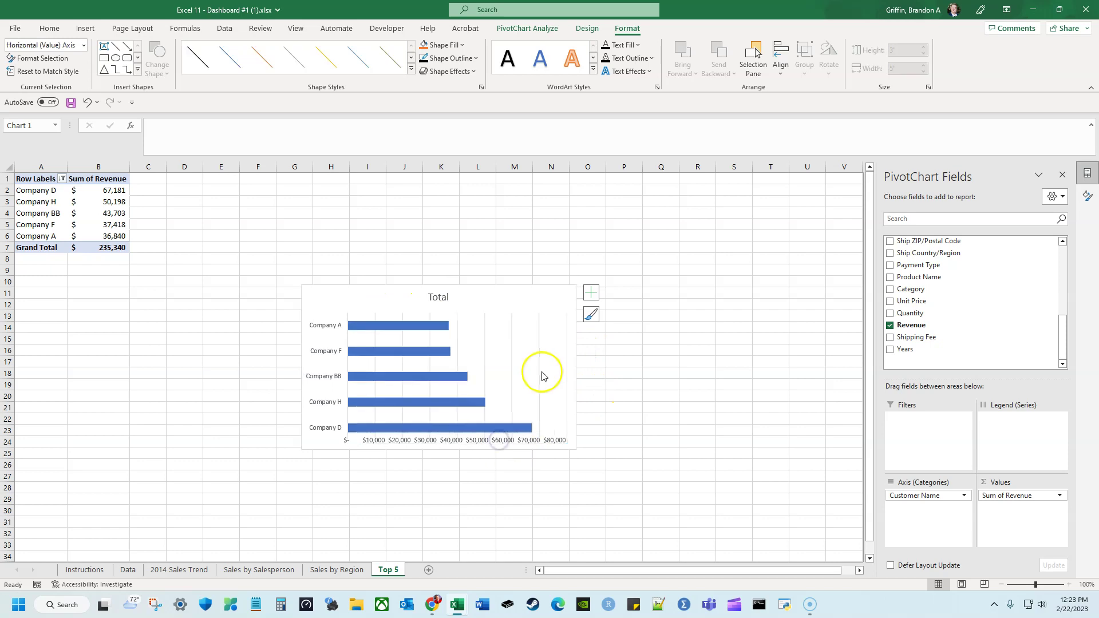
key(Delete)
Change the chart title to "Top 5 Customers" and make it bold
click(452, 297)
double_click(446, 293)
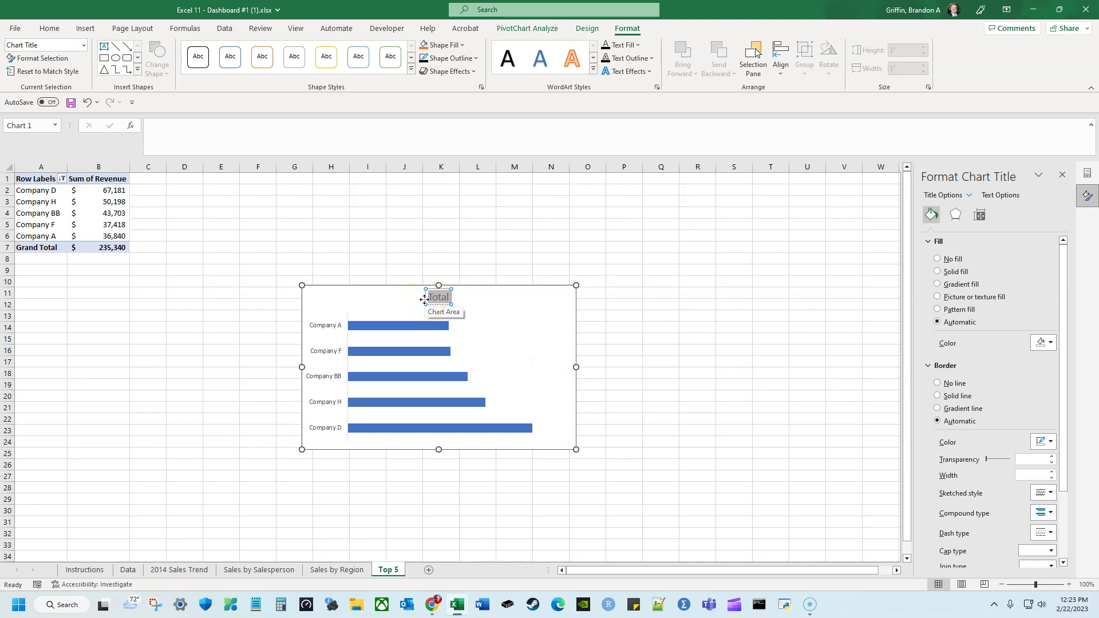
text(Customers)
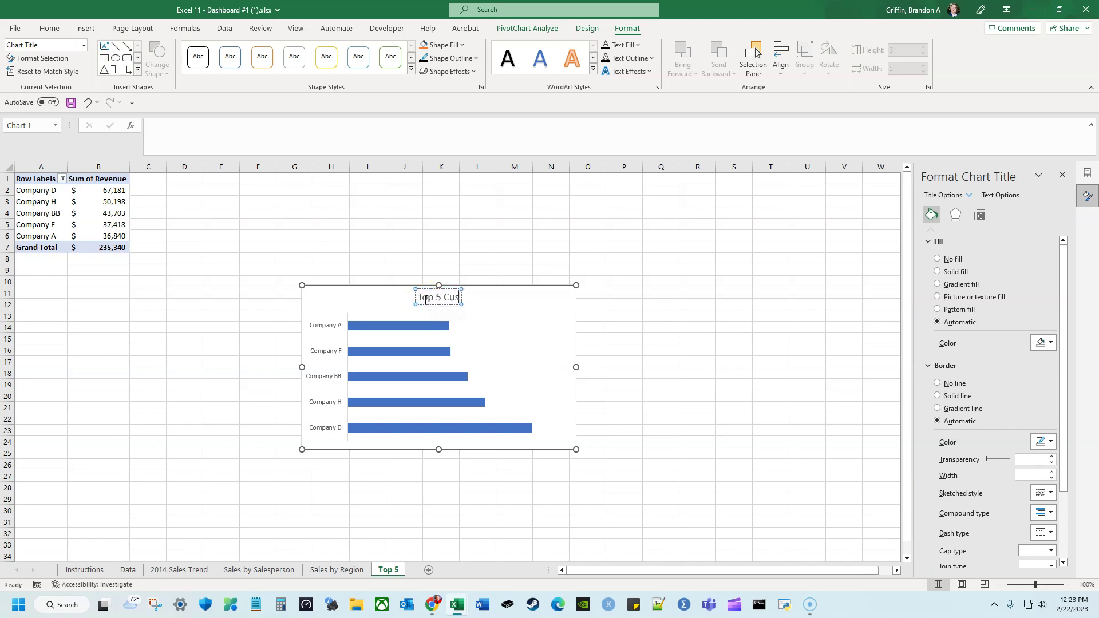
click(485, 246)
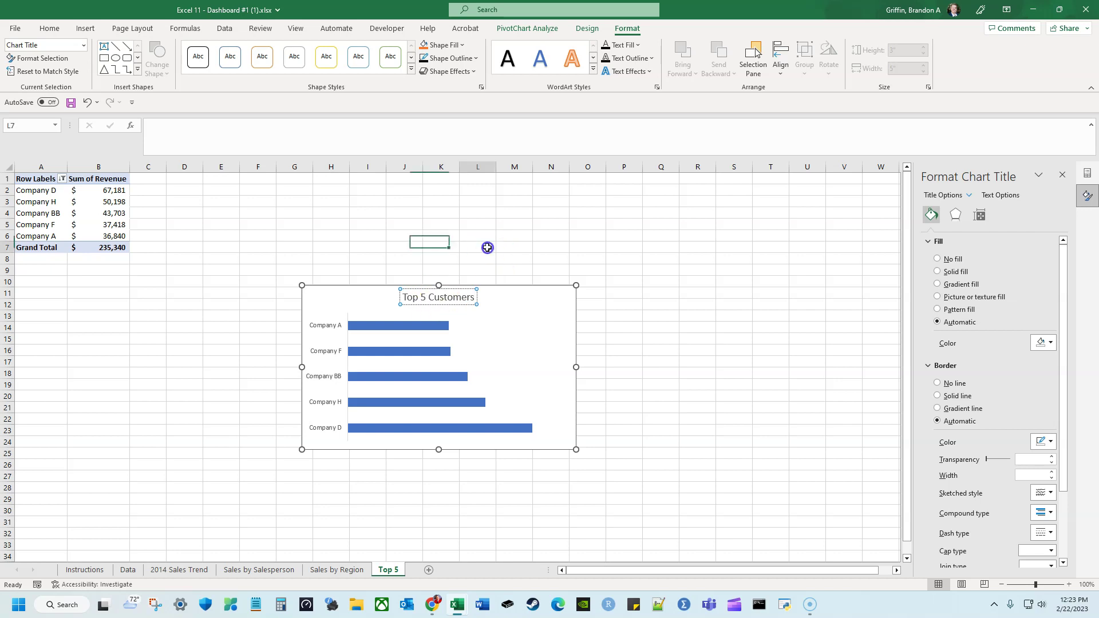
click(456, 297)
click(457, 295)
triple_click(457, 295)
key(ctrl+b)
click(653, 337)
Add data labels to the bars and make the label text bold
click(365, 330)
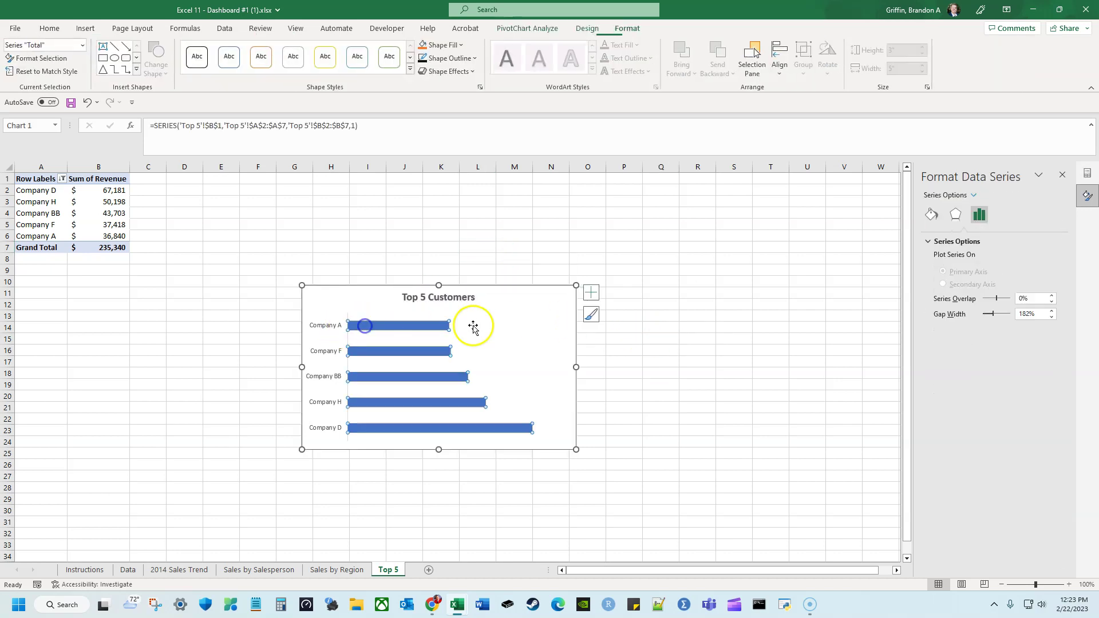
click(591, 292)
click(619, 341)
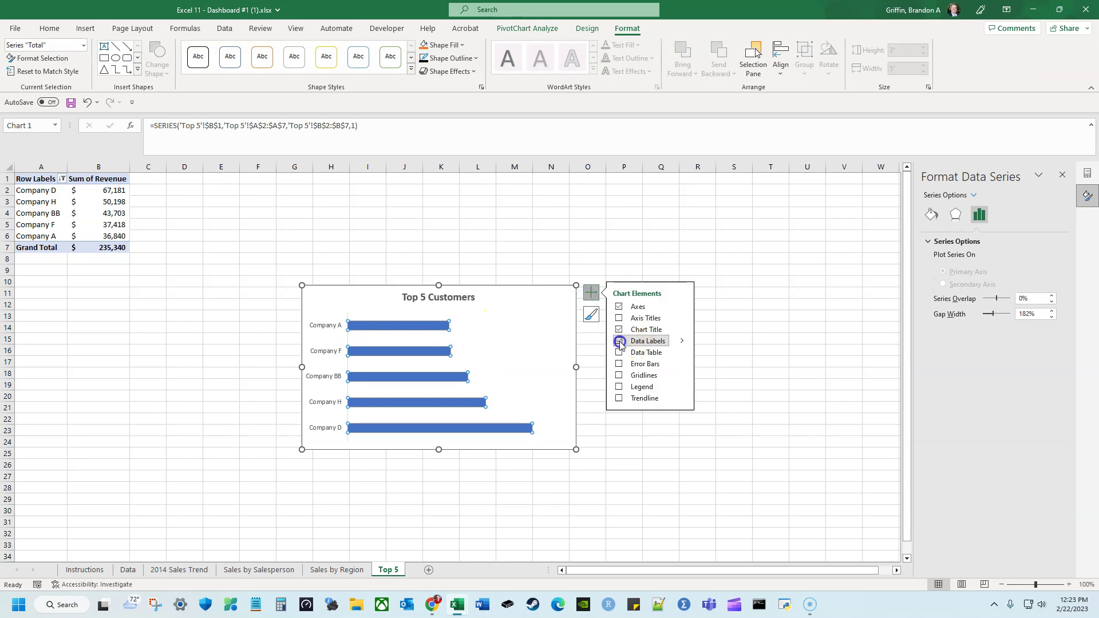
click(550, 428)
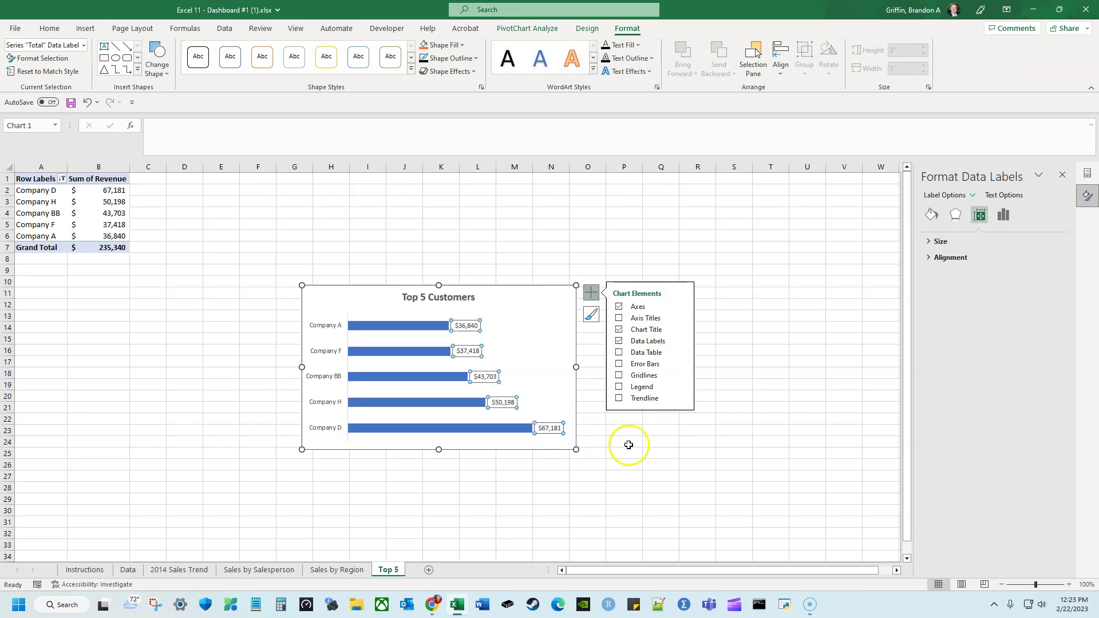
click(681, 457)
Widen the chart's bars by setting the data series' gap width to 31%
click(397, 321)
right_click(399, 324)
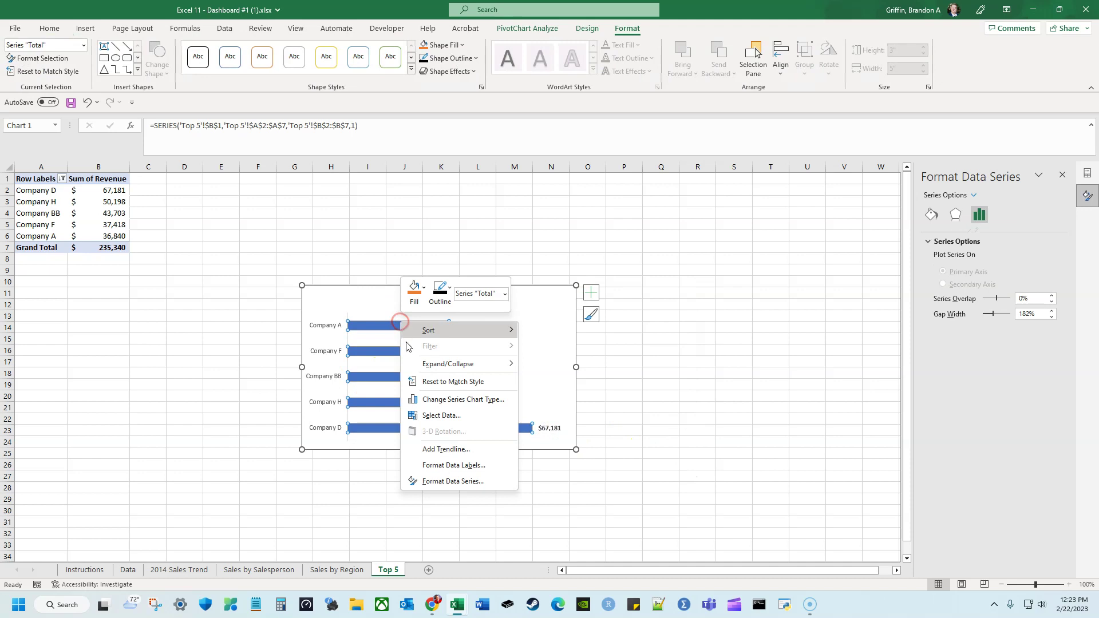
click(456, 484)
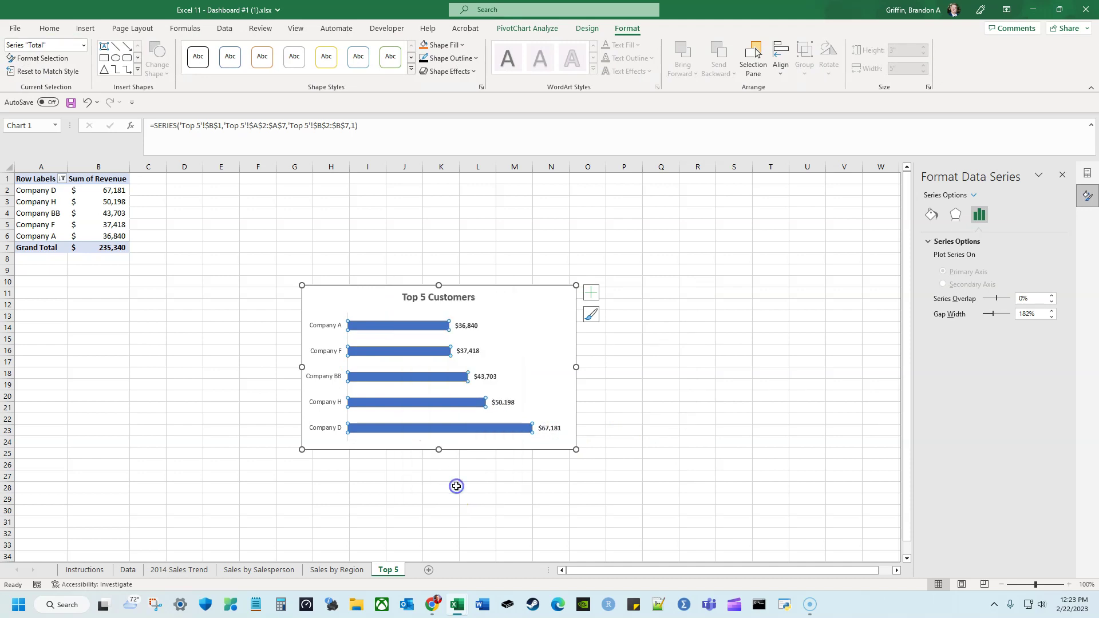
drag(985, 319, 985, 316)
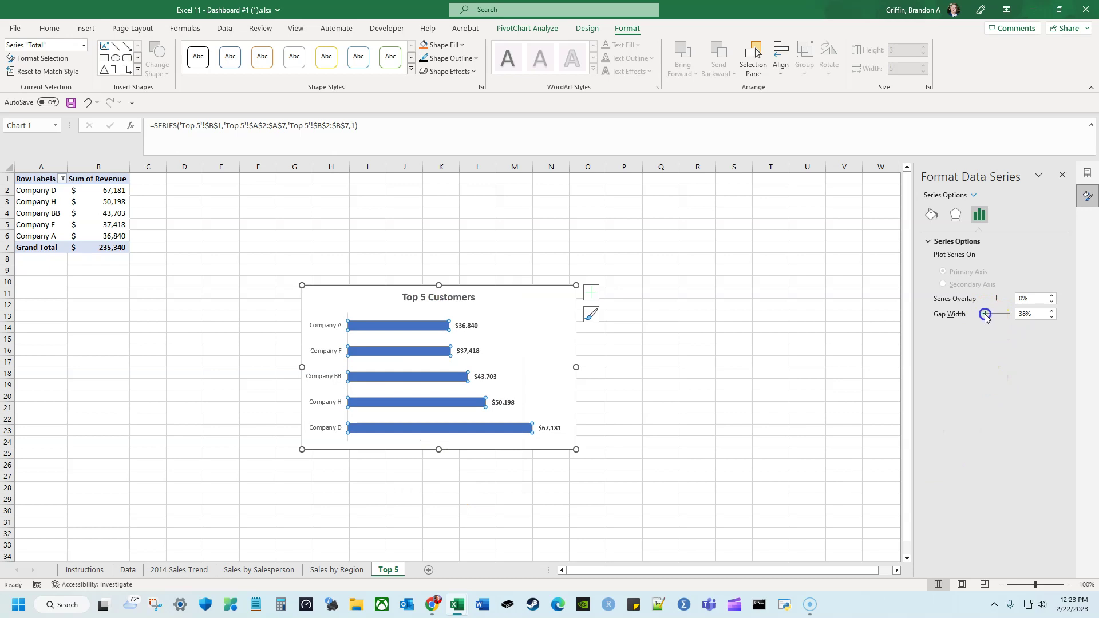
drag(984, 317, 984, 316)
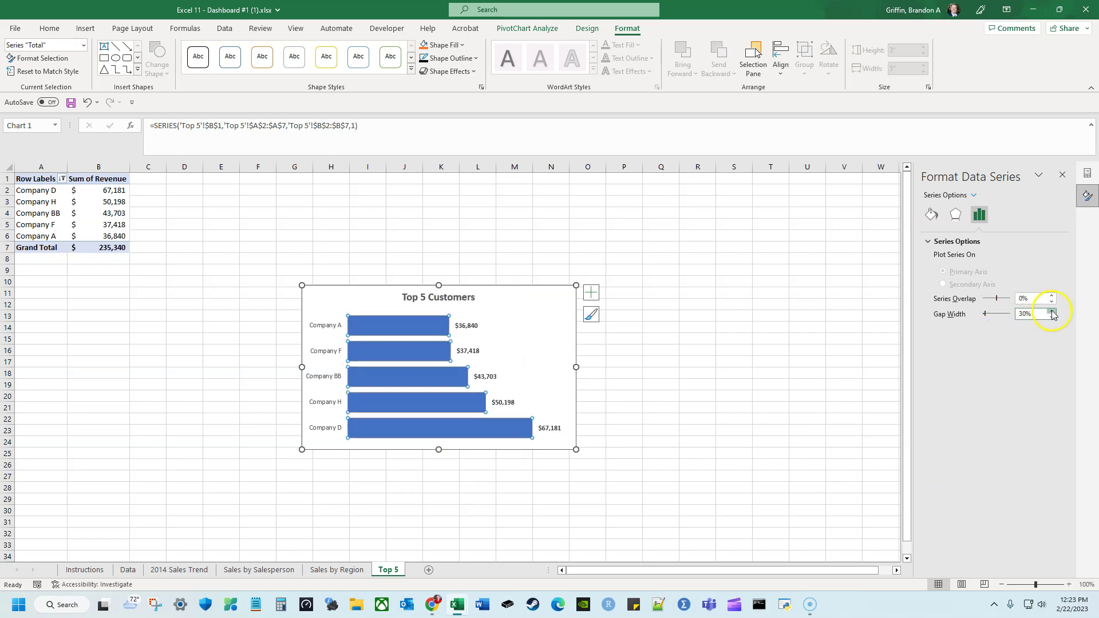
click(725, 395)
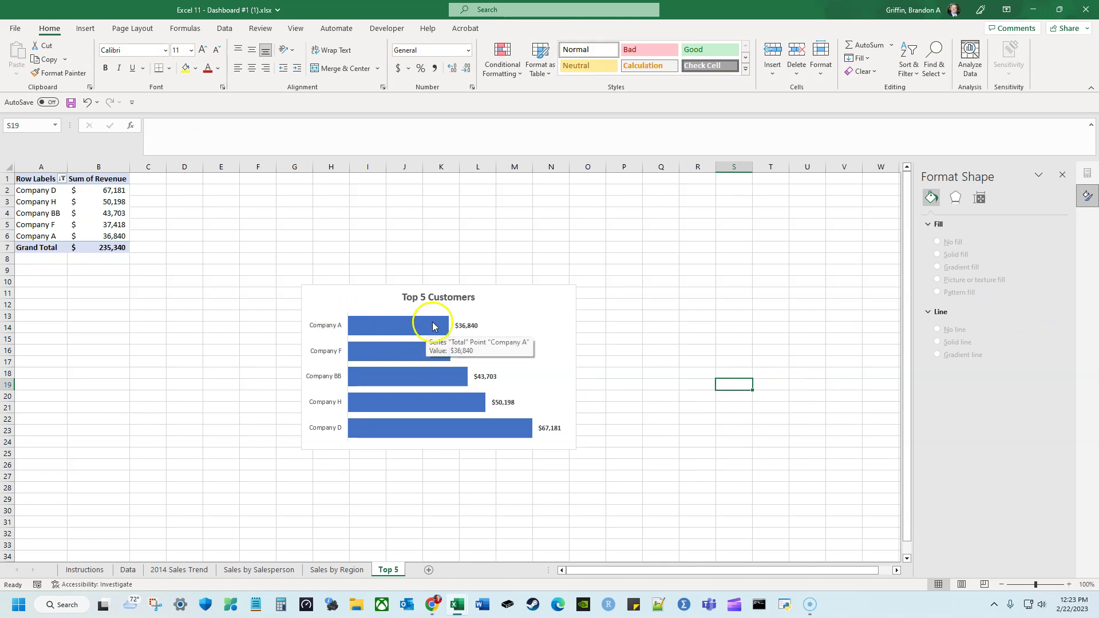
Fill the bars of the customer chart with standard yellow
click(433, 325)
right_click(397, 326)
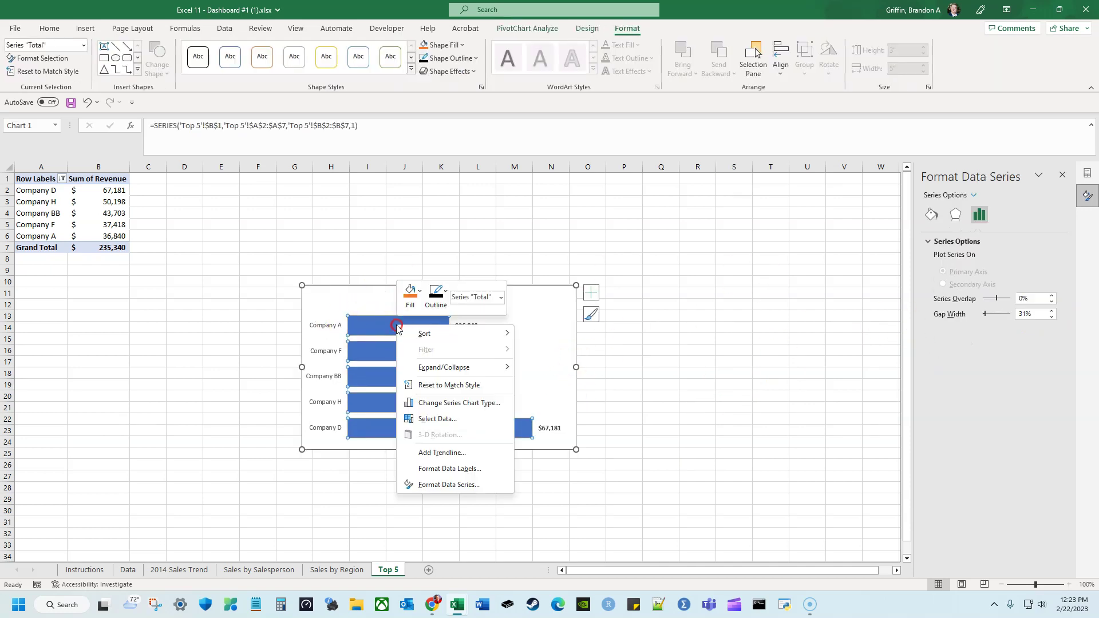
click(417, 300)
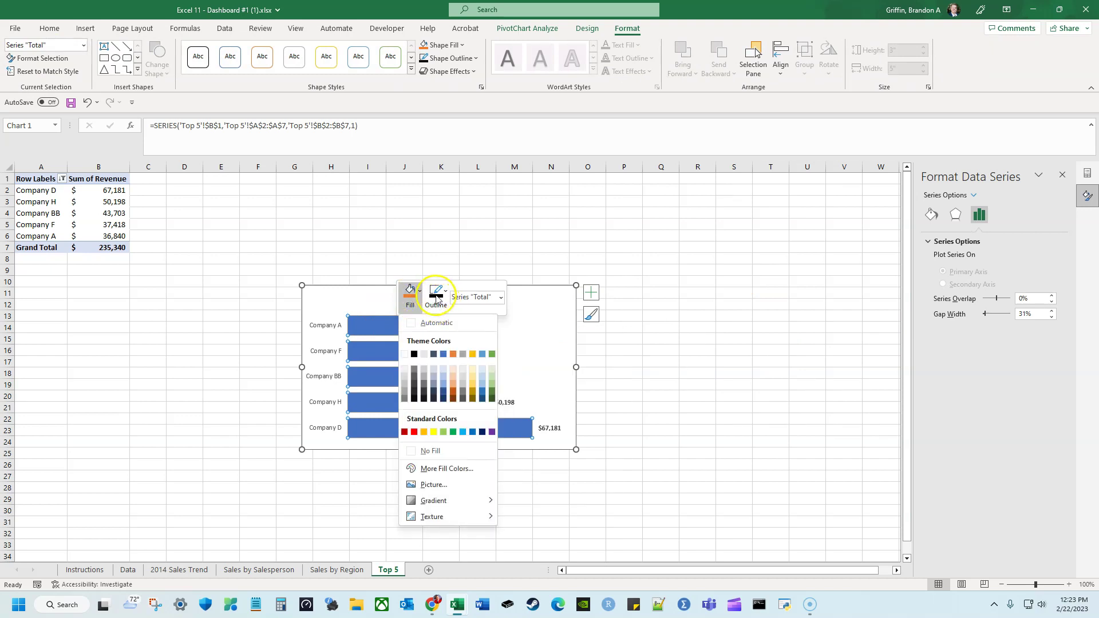
click(433, 431)
click(744, 420)
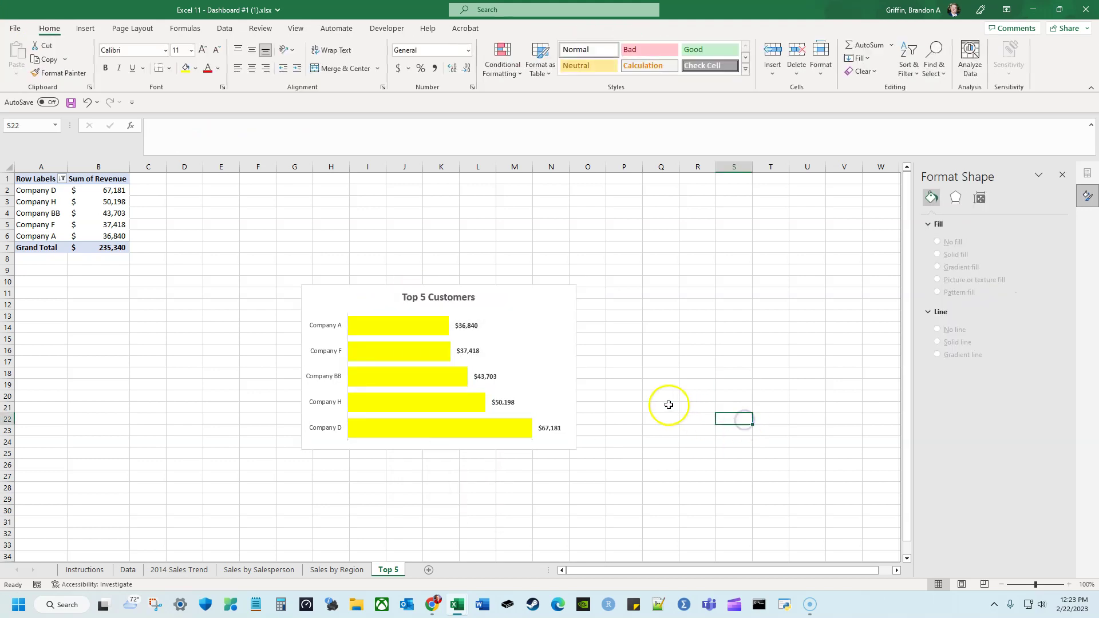
Give the yellow bars a black outline using the Automatic outline color
click(462, 400)
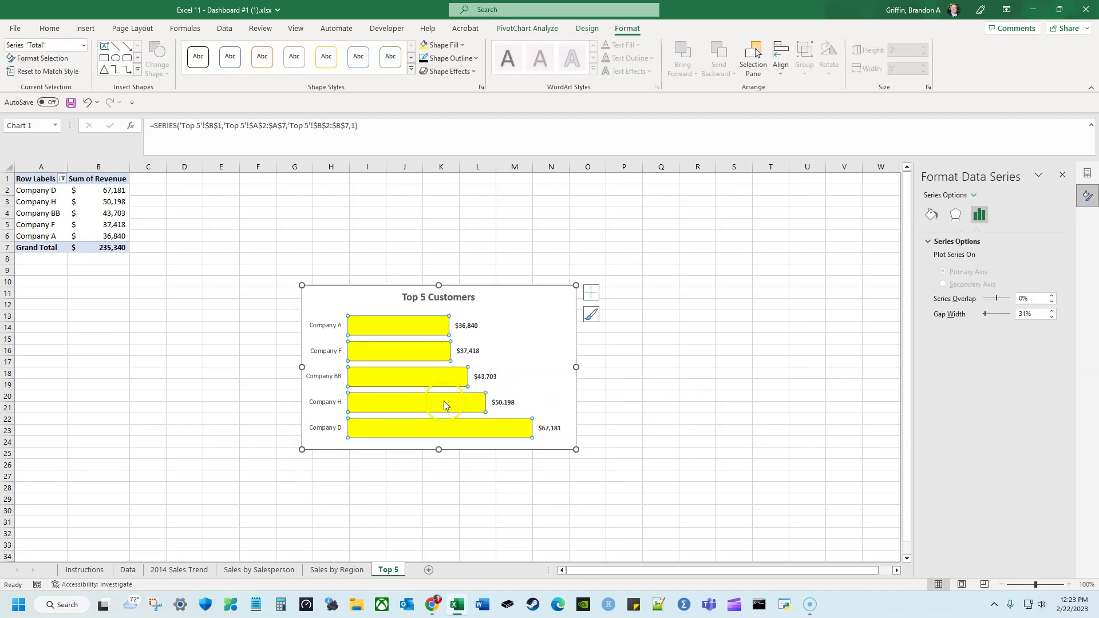
right_click(444, 401)
click(484, 369)
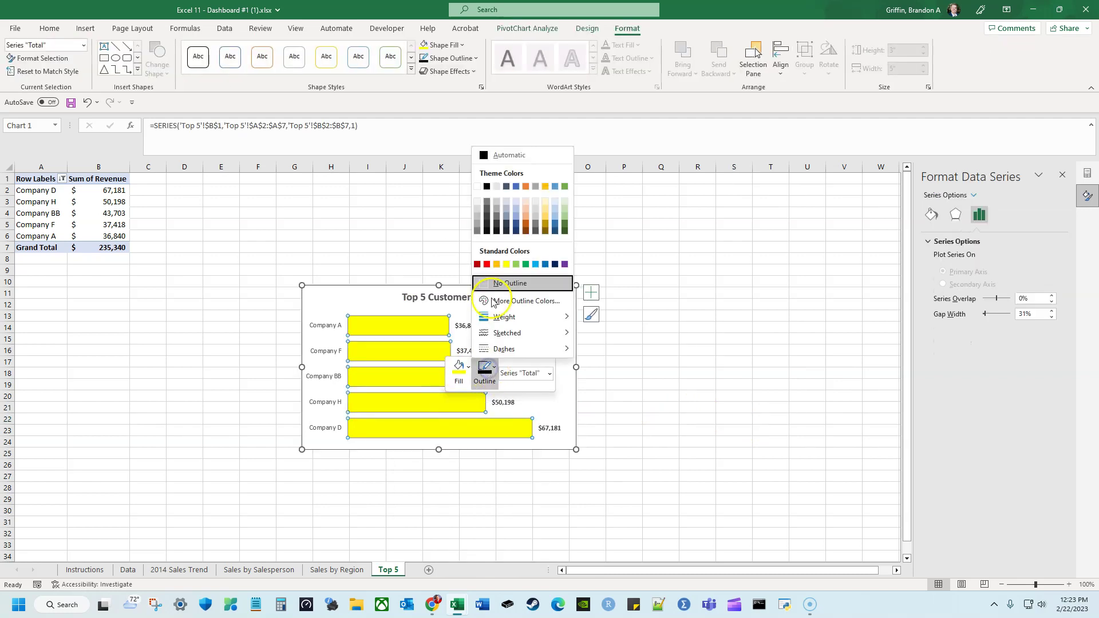
click(485, 156)
click(731, 419)
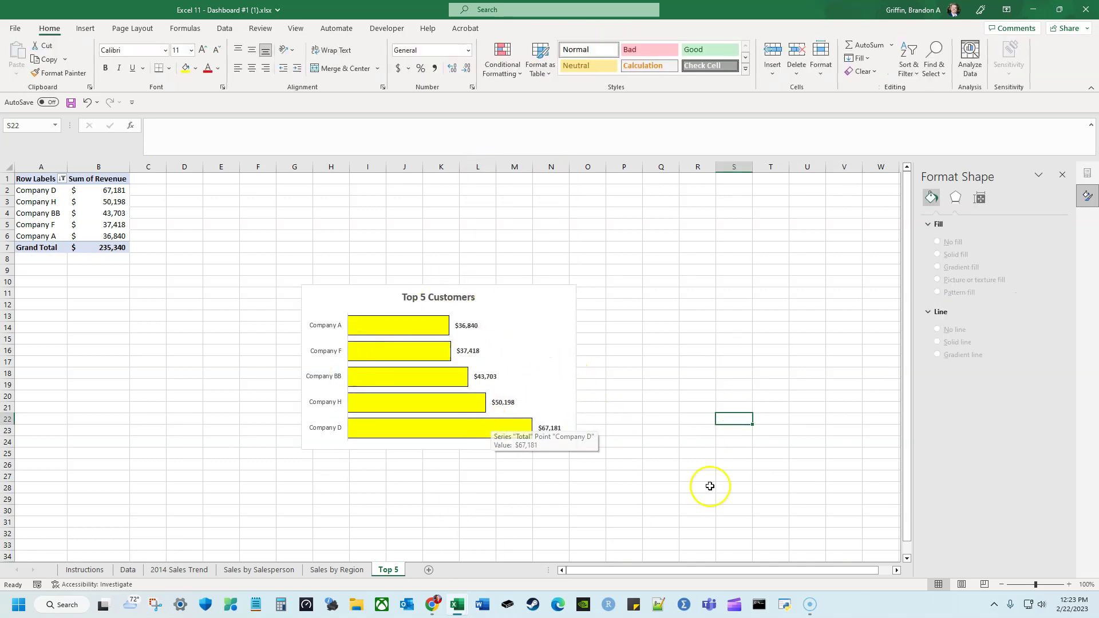
right_click(336, 326)
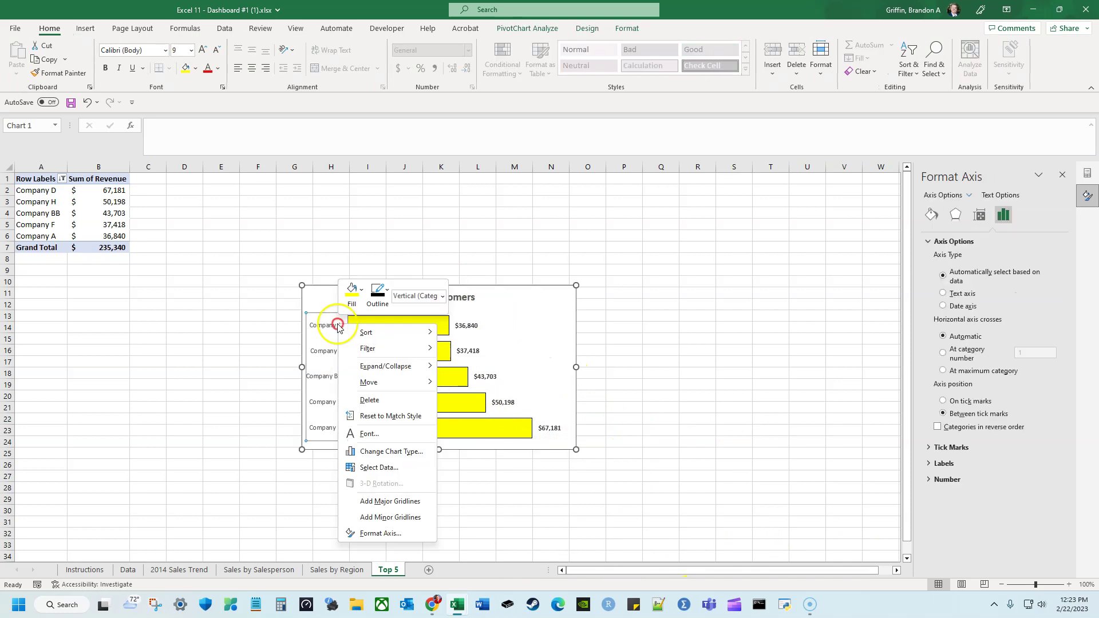
click(748, 379)
click(242, 255)
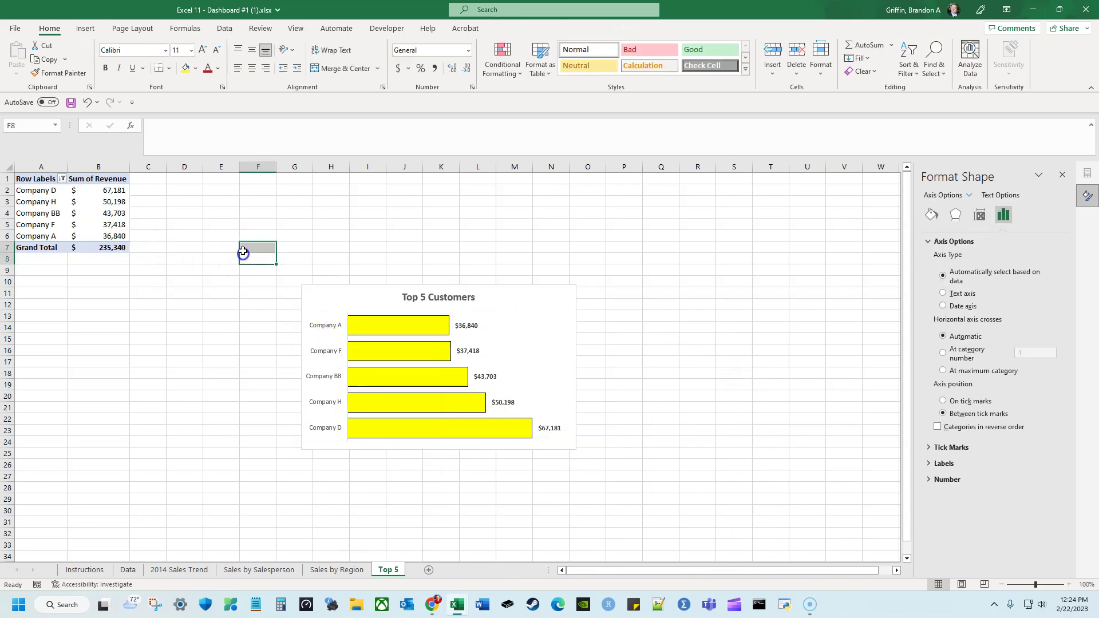
Sort the customers on the Top 5 chart's vertical axis in ascending order by Sum of Revenue
drag(73, 190, 96, 243)
click(221, 229)
click(337, 297)
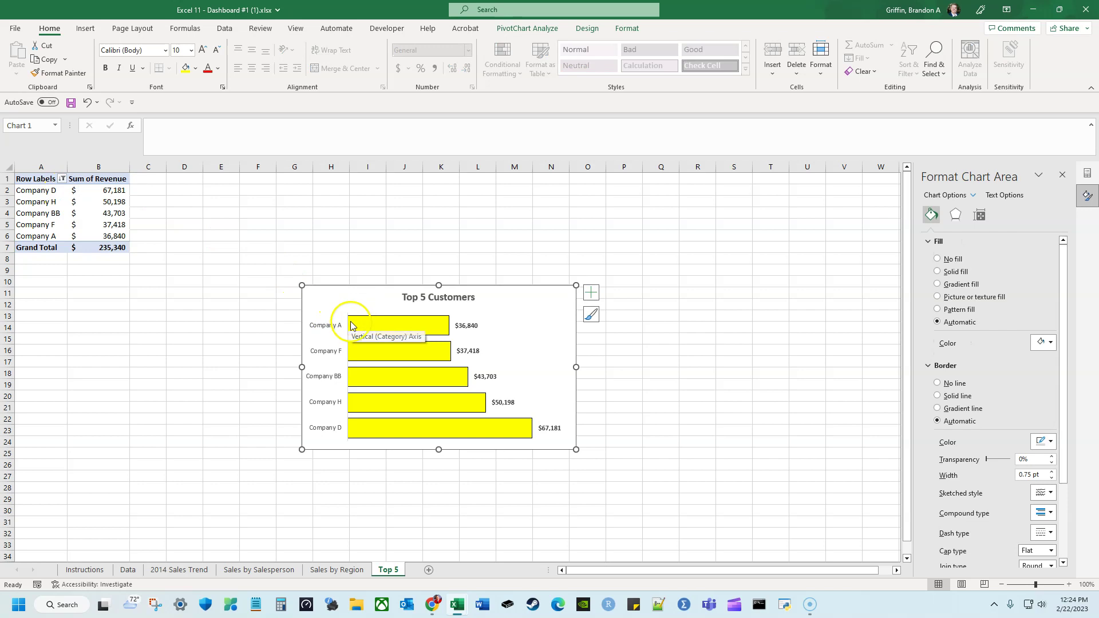
right_click(327, 334)
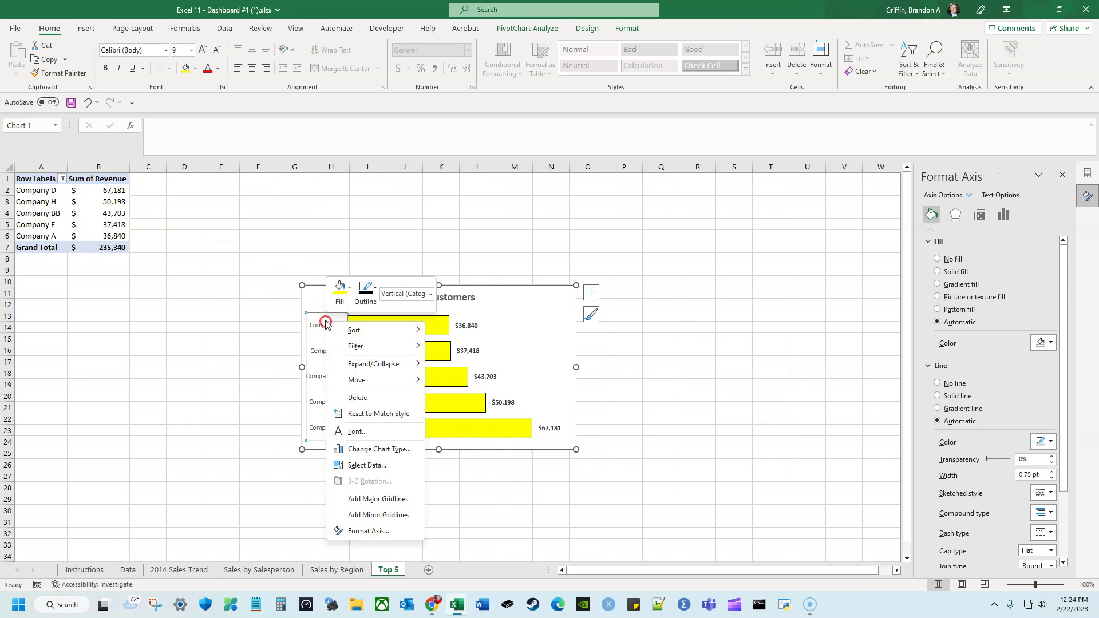
mouse_move(393, 332)
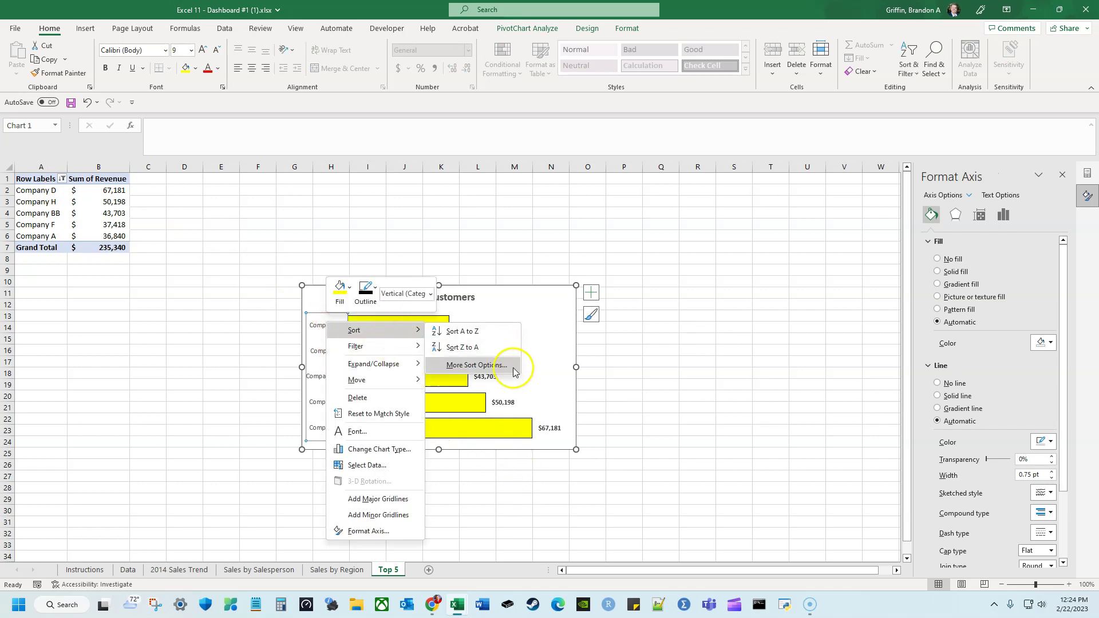
click(513, 367)
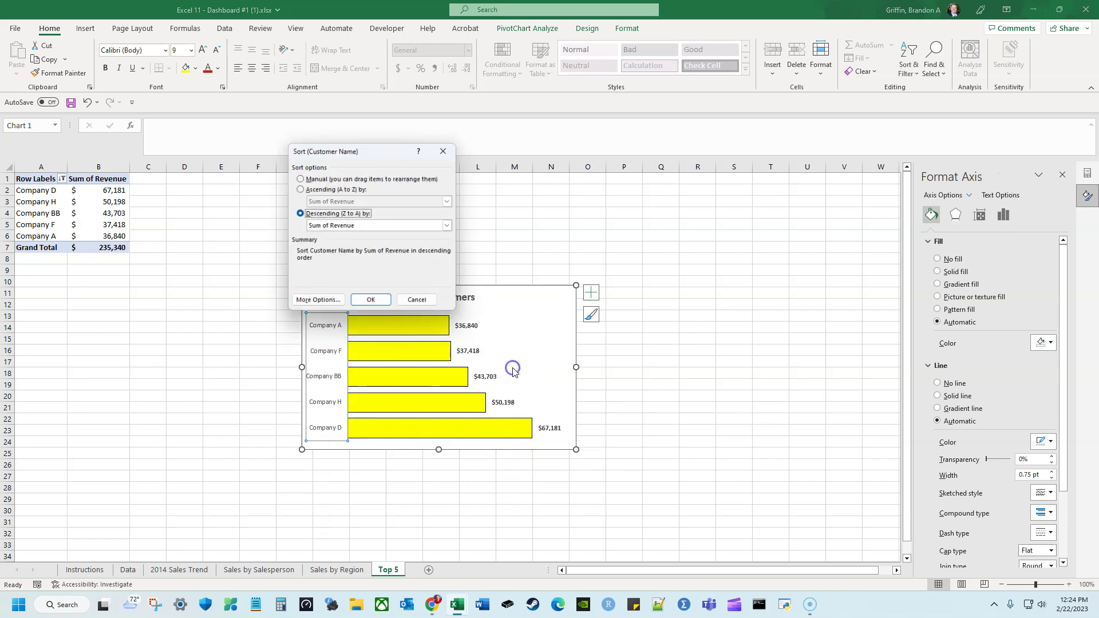
click(309, 189)
click(391, 309)
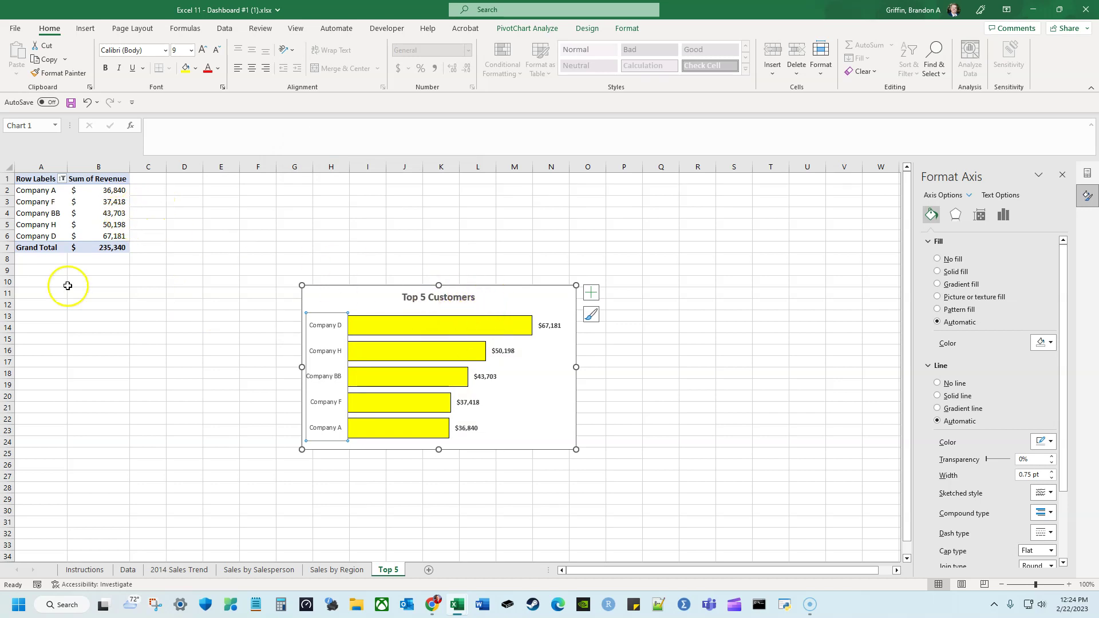
click(143, 258)
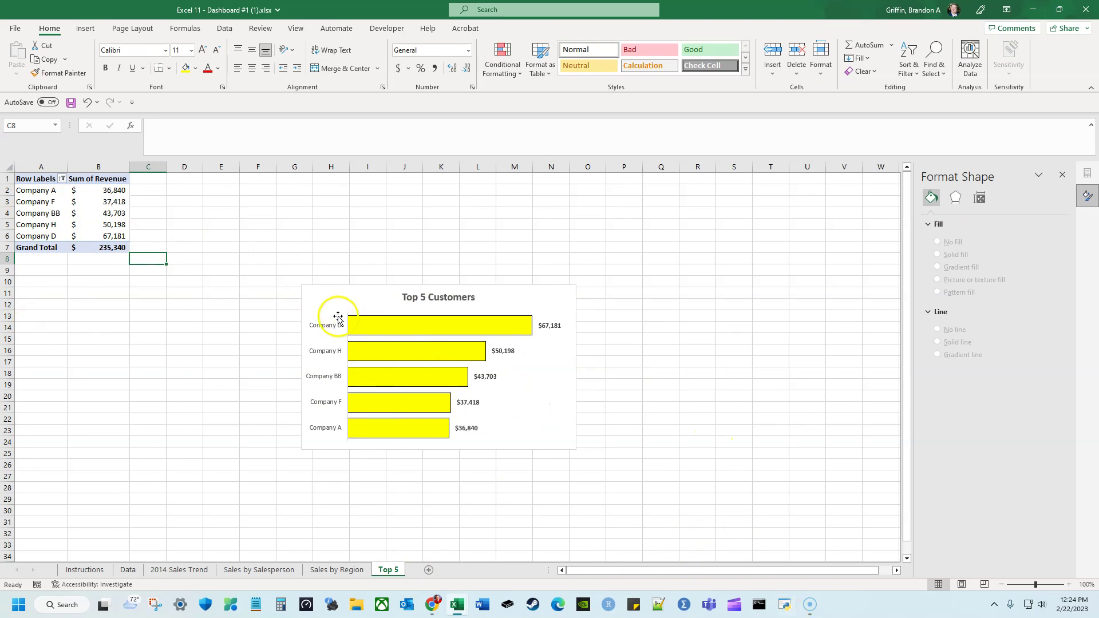
Add a solid black outline around the Top 5 Customers chart area
click(340, 300)
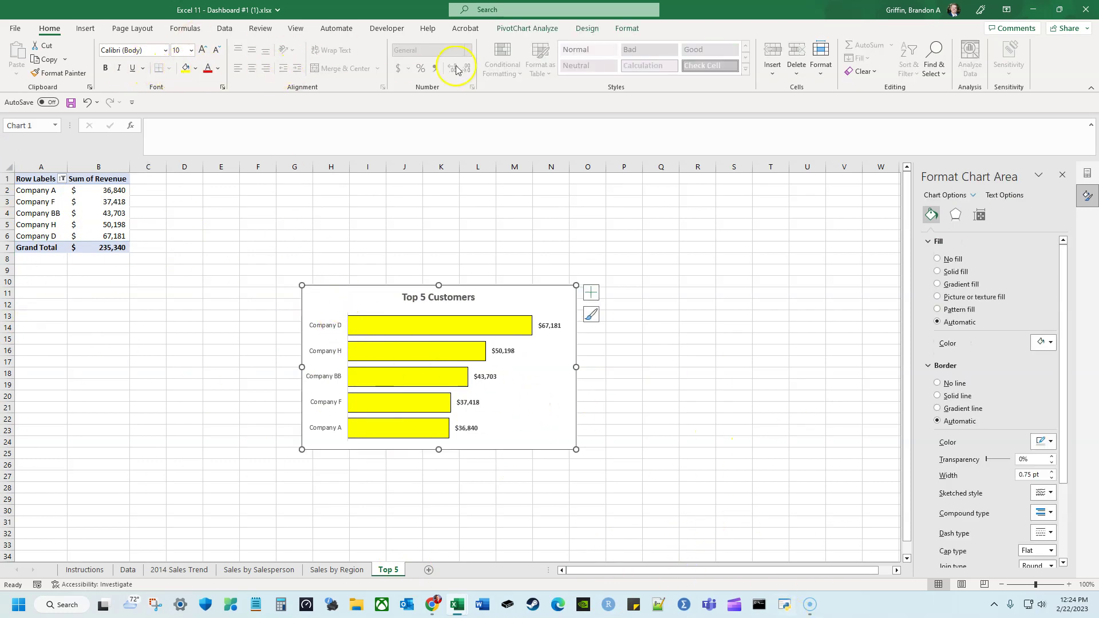
click(627, 28)
click(469, 58)
click(441, 73)
click(668, 247)
click(368, 297)
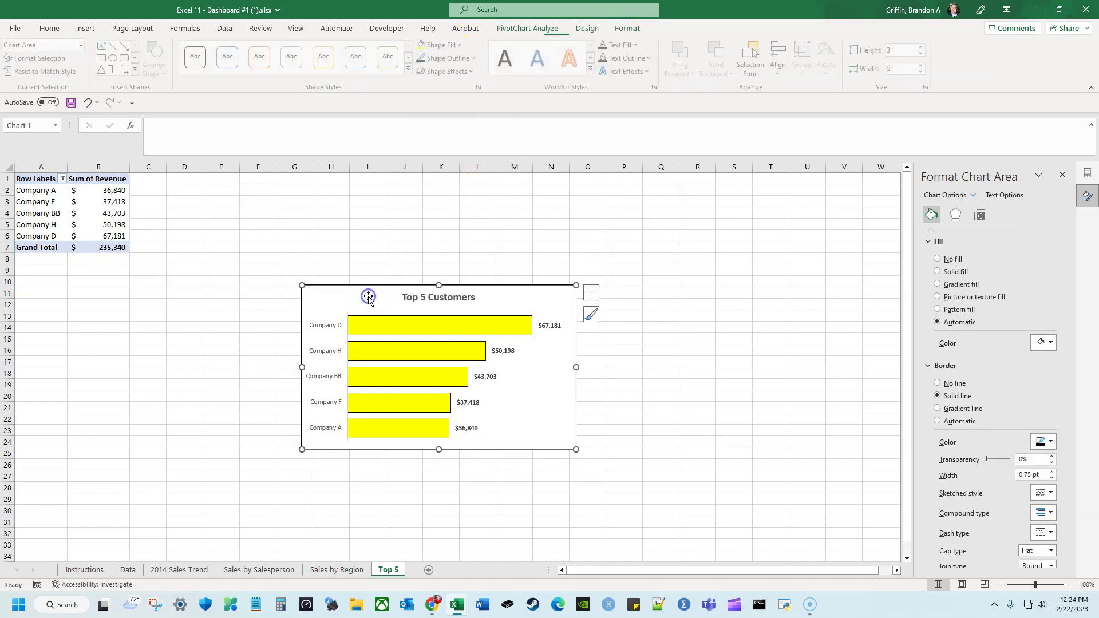
Name the PivotChart "Top 5 Customers" and save the workbook
click(527, 28)
click(34, 57)
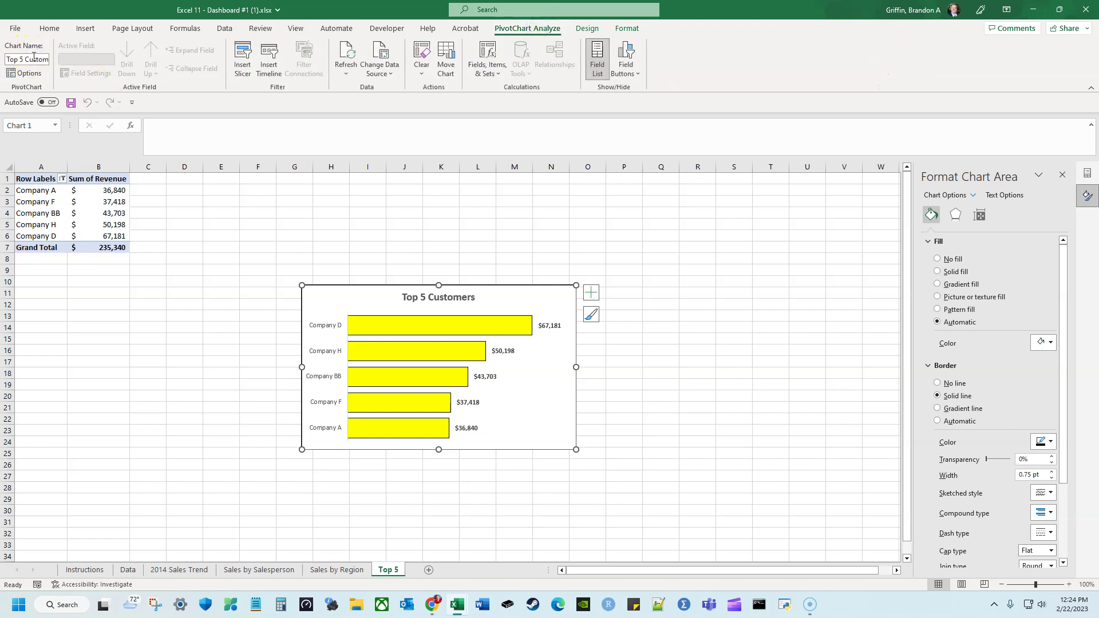
click(42, 190)
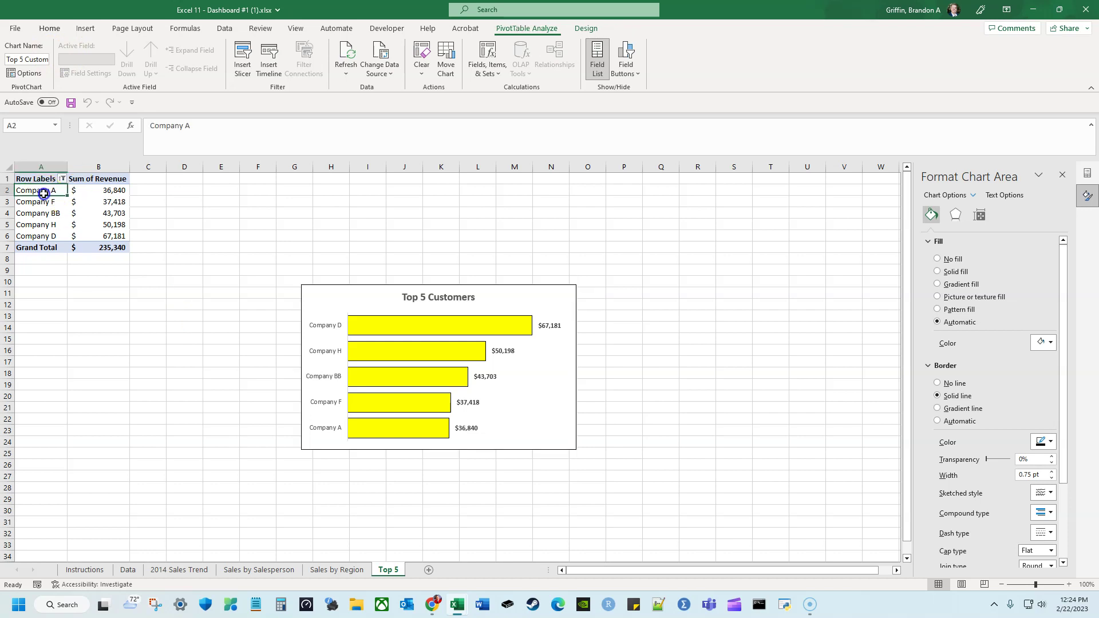
click(535, 28)
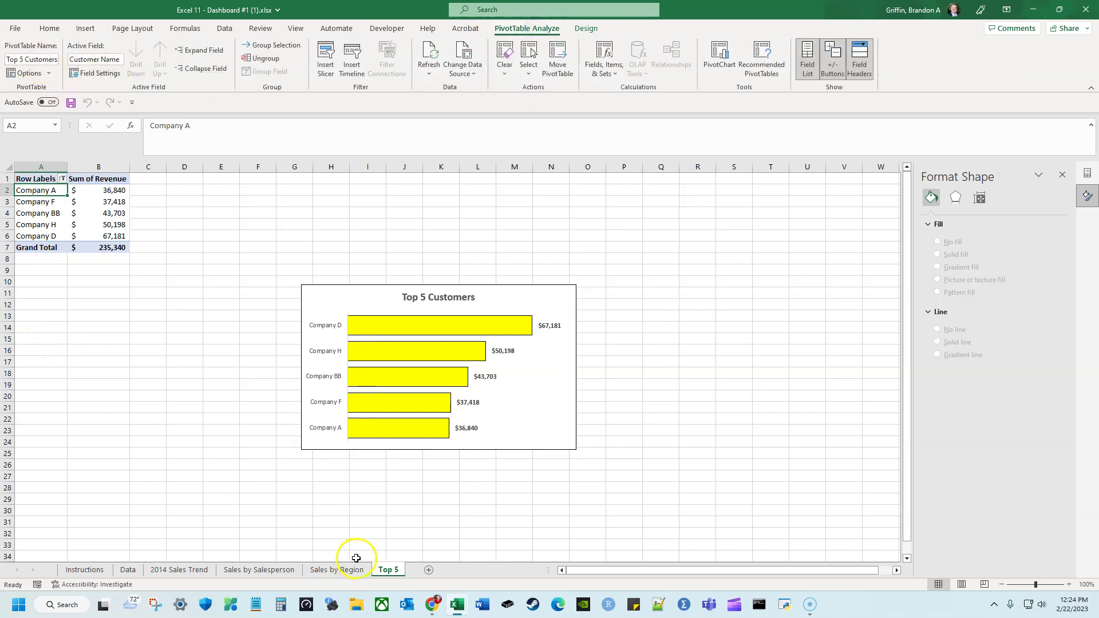
click(153, 320)
click(70, 102)
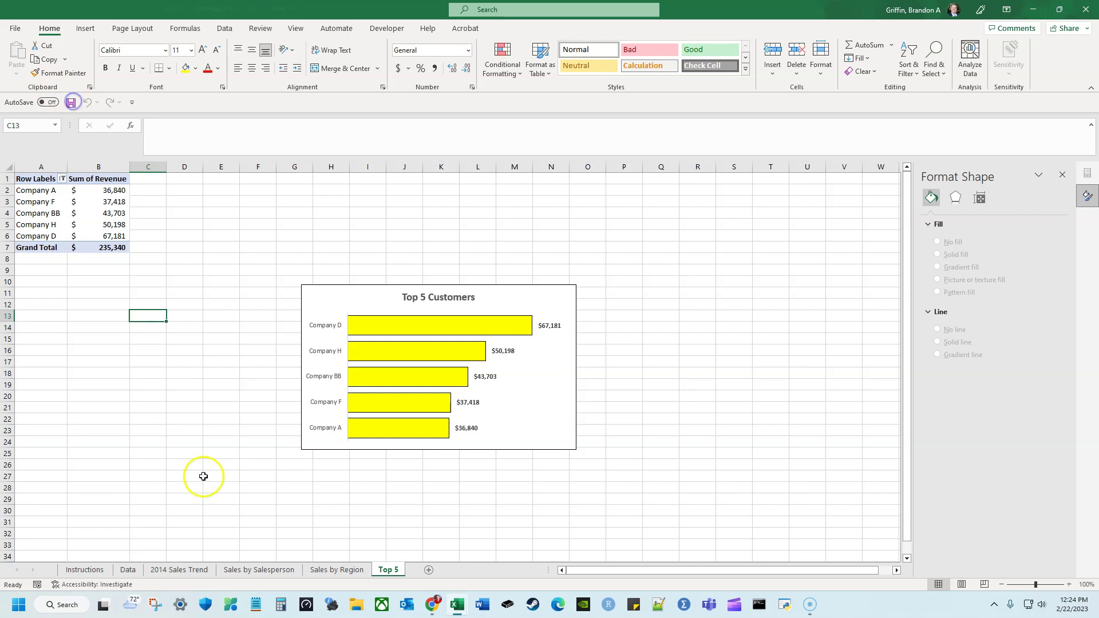
Add a new worksheet after Top 5 and name it "Count by Amount"
click(433, 572)
double_click(424, 570)
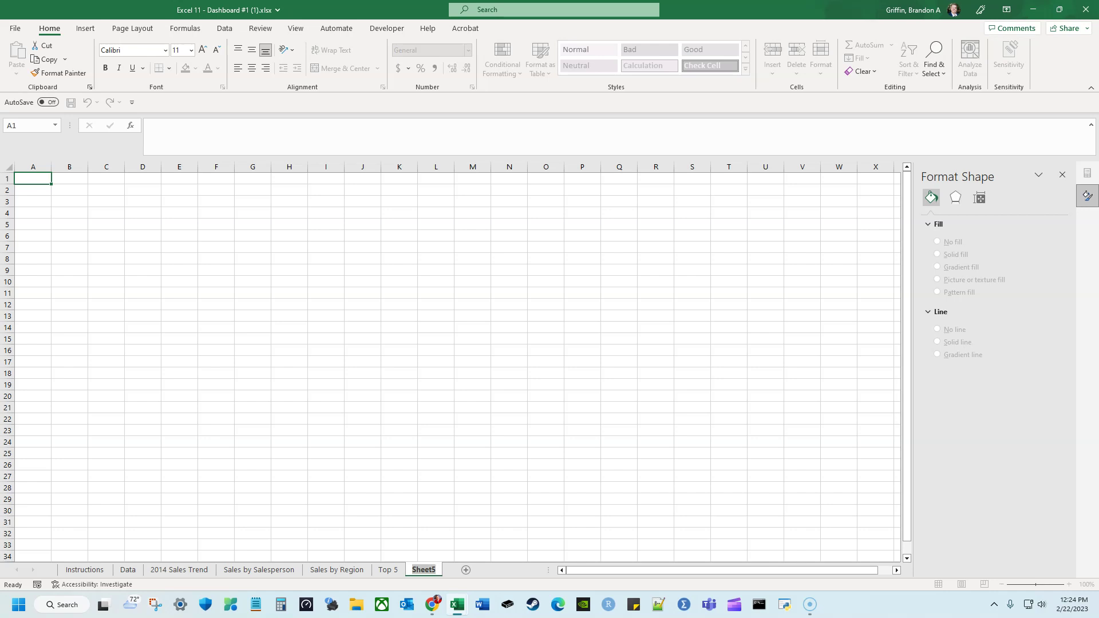
text(Count by Amount)
key(Return)
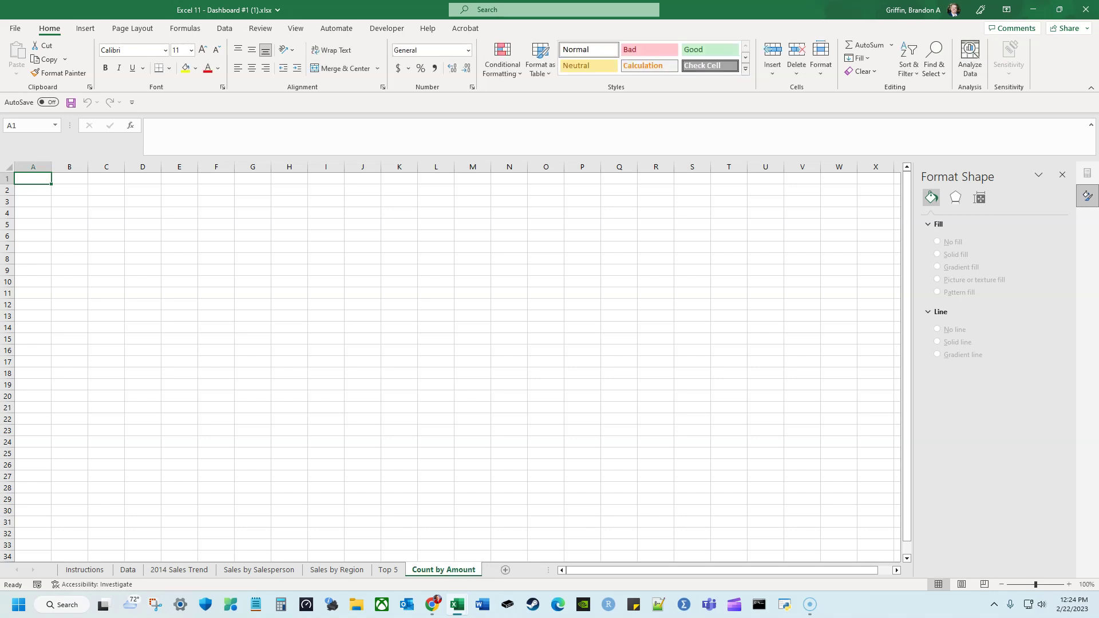
Insert a PivotTable at cell A1 of the Count by Amount sheet, using "data" as its source
click(86, 28)
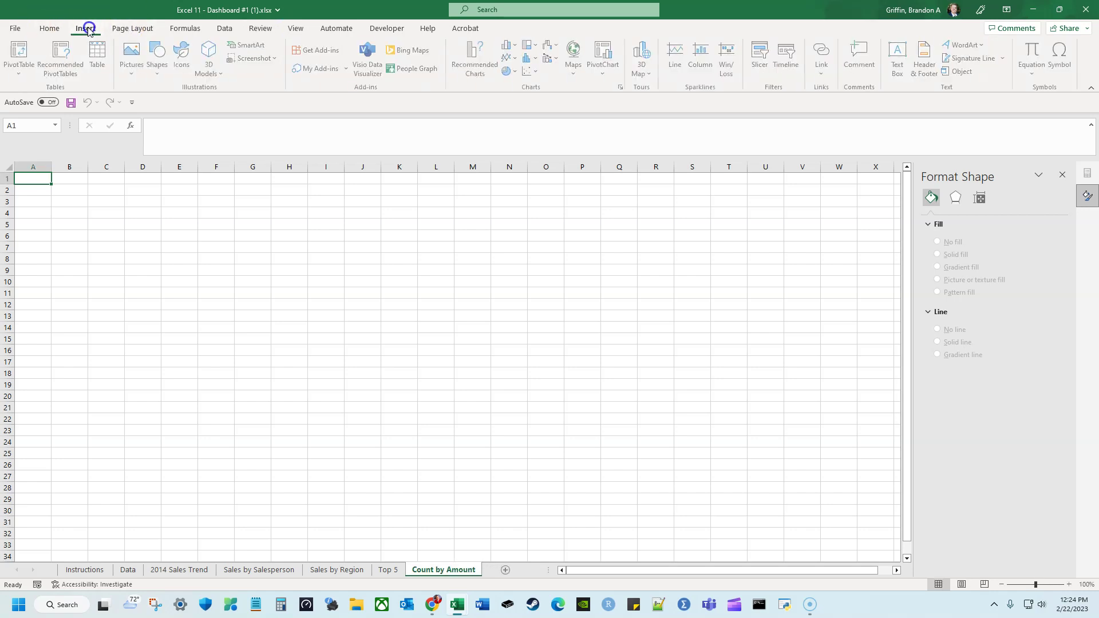
click(23, 52)
text(data)
click(424, 308)
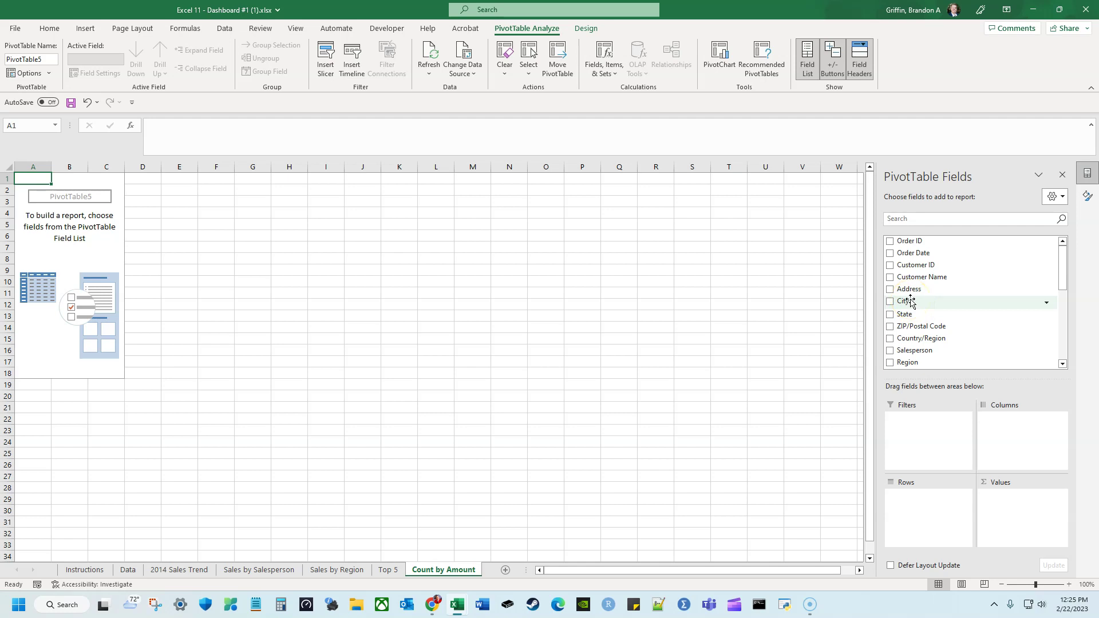
Add the Revenue field to both the Rows and the Values of the new PivotTable
scroll(911, 302, down, 5)
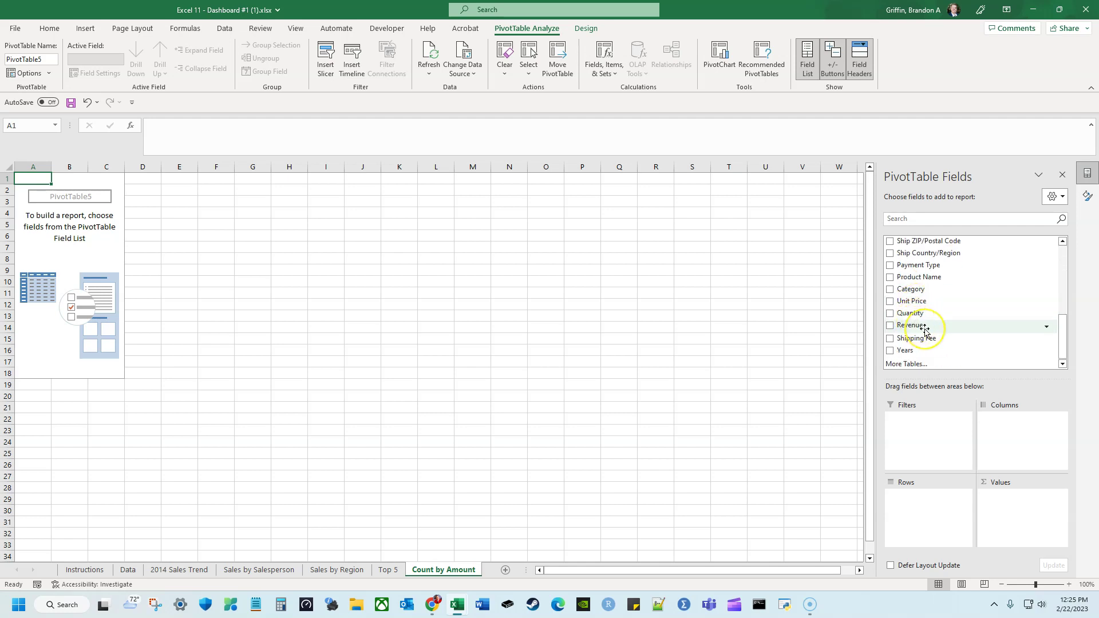
drag(925, 330, 925, 515)
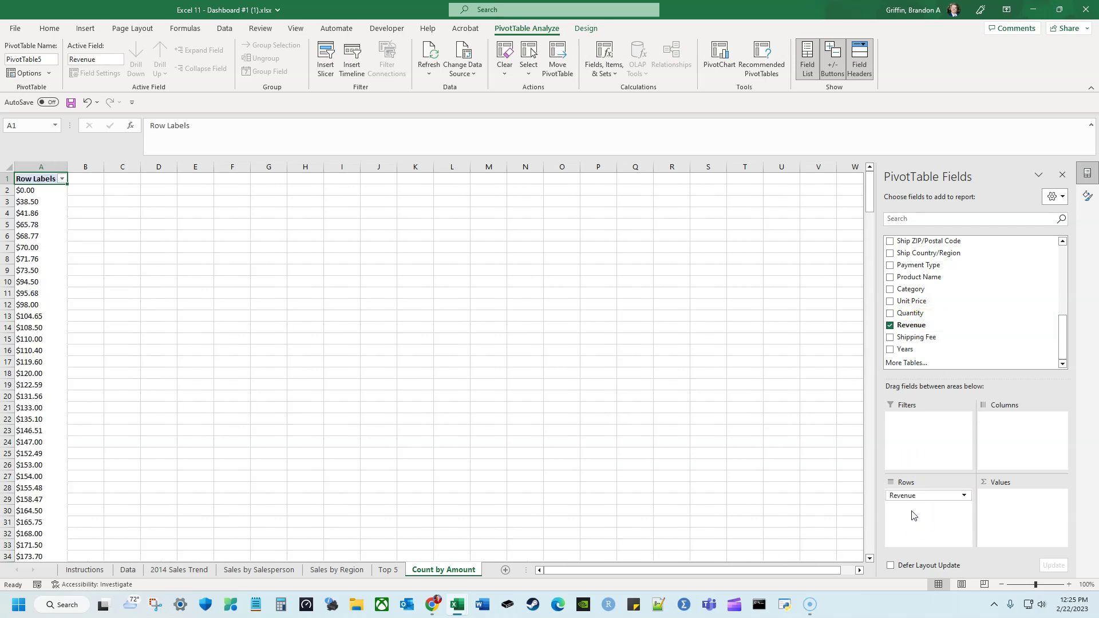
click(910, 513)
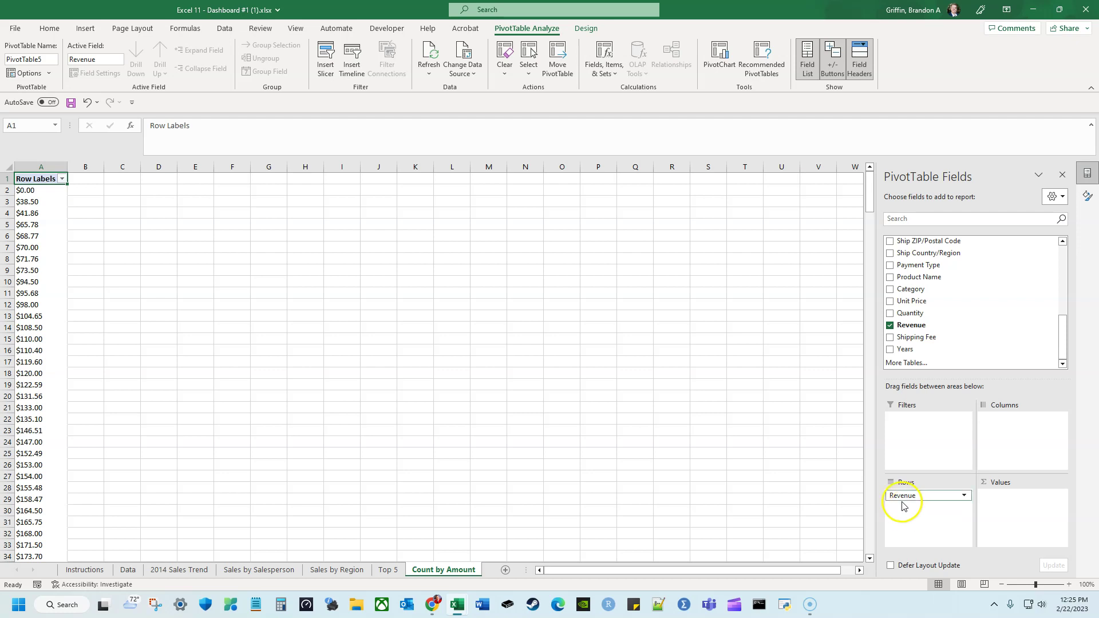
drag(909, 325, 1013, 493)
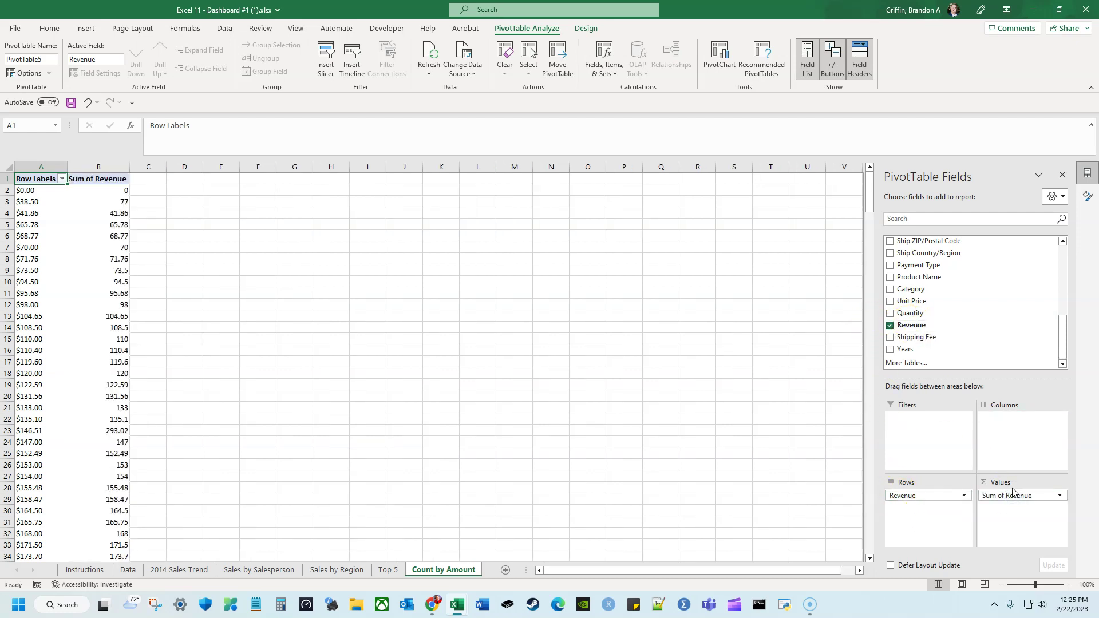
click(1006, 488)
Group the revenue row labels from 0 to 4000 in intervals of 1000
click(518, 30)
click(22, 304)
click(54, 259)
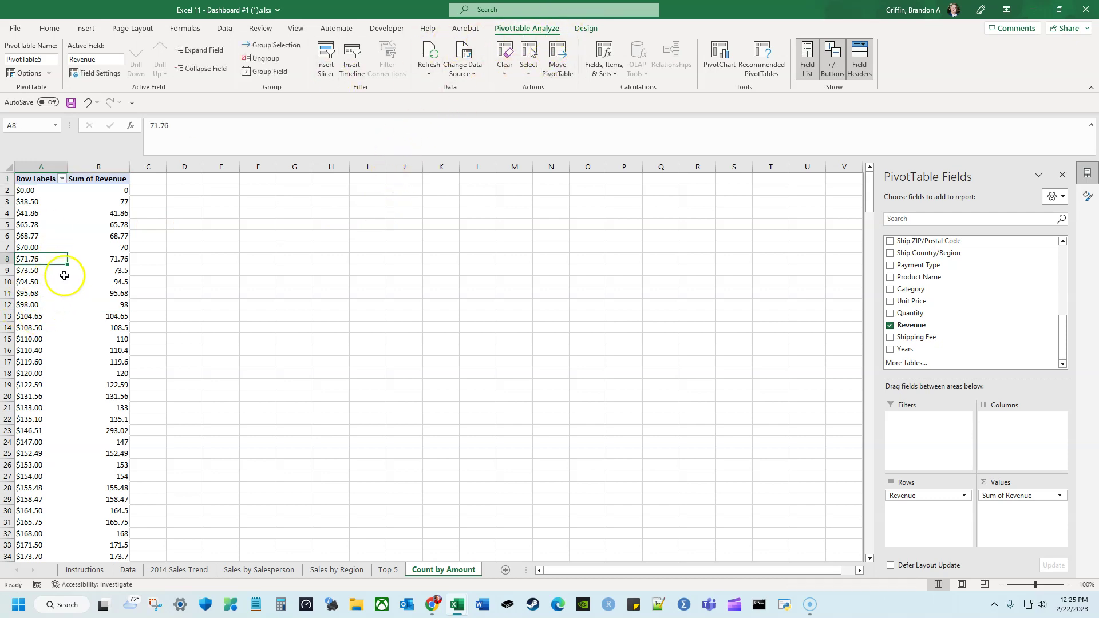
click(270, 43)
click(376, 218)
click(379, 216)
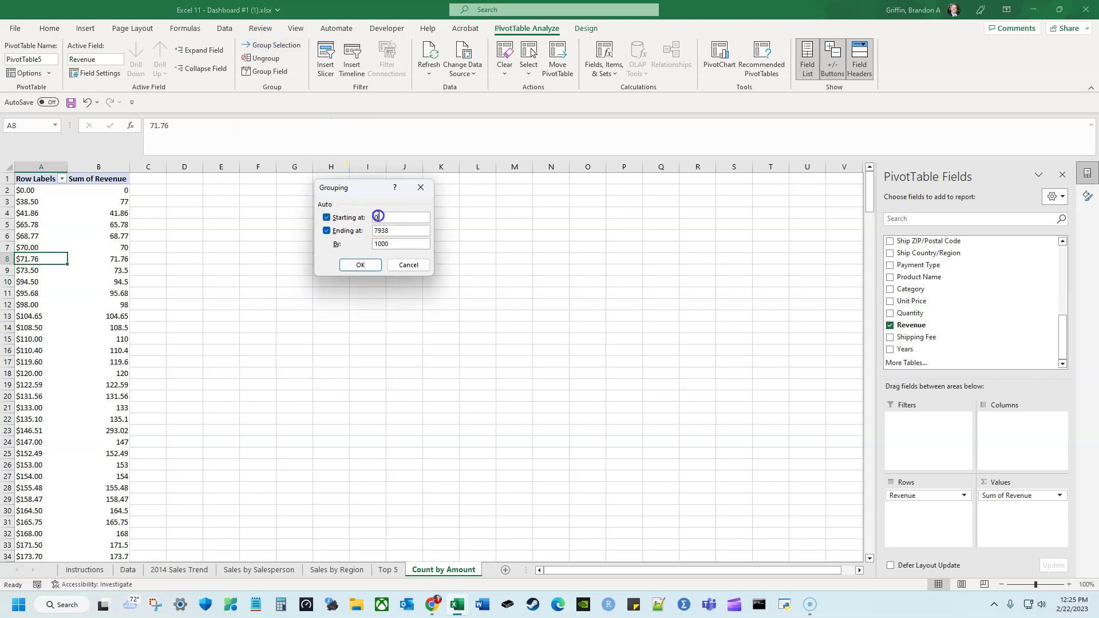
click(349, 225)
click(371, 265)
Examine the summed revenue for each grouped revenue range in the PivotTable
click(115, 192)
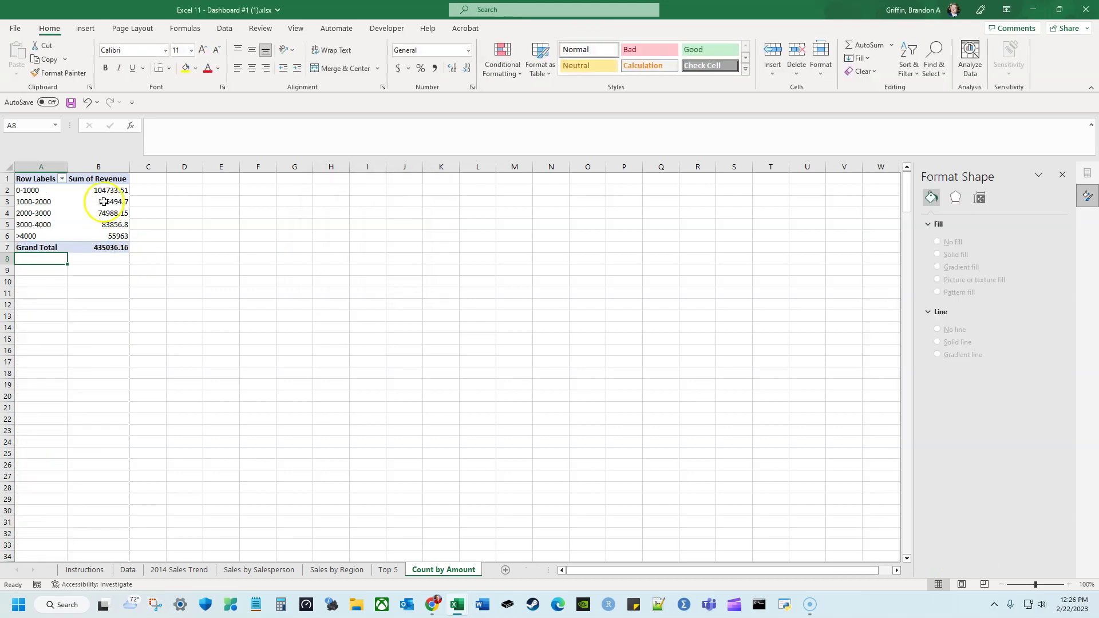
click(20, 189)
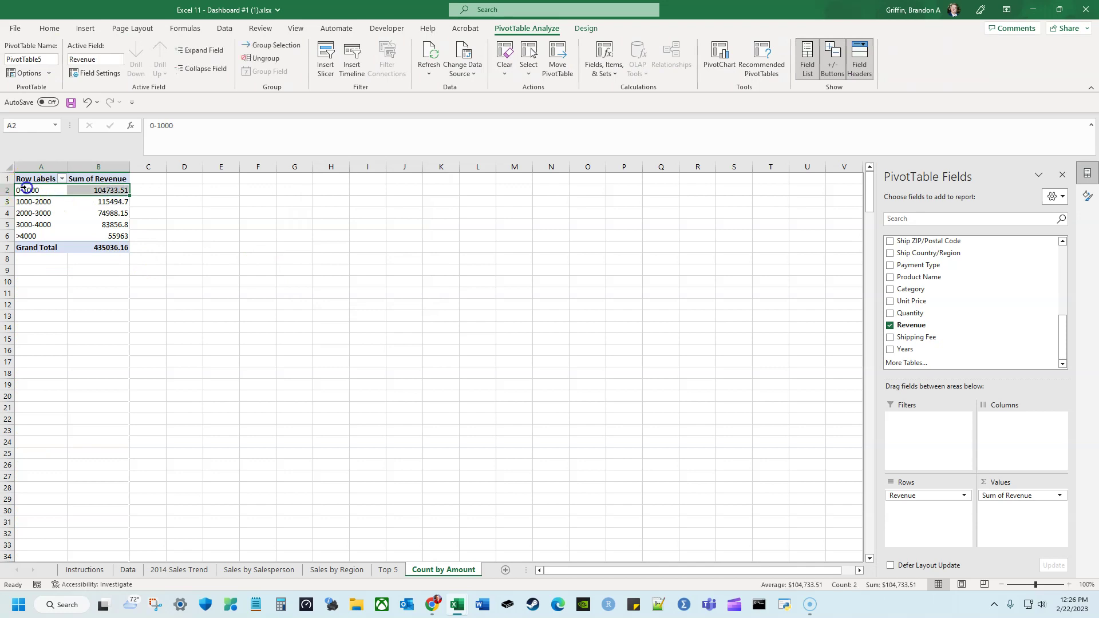
click(105, 190)
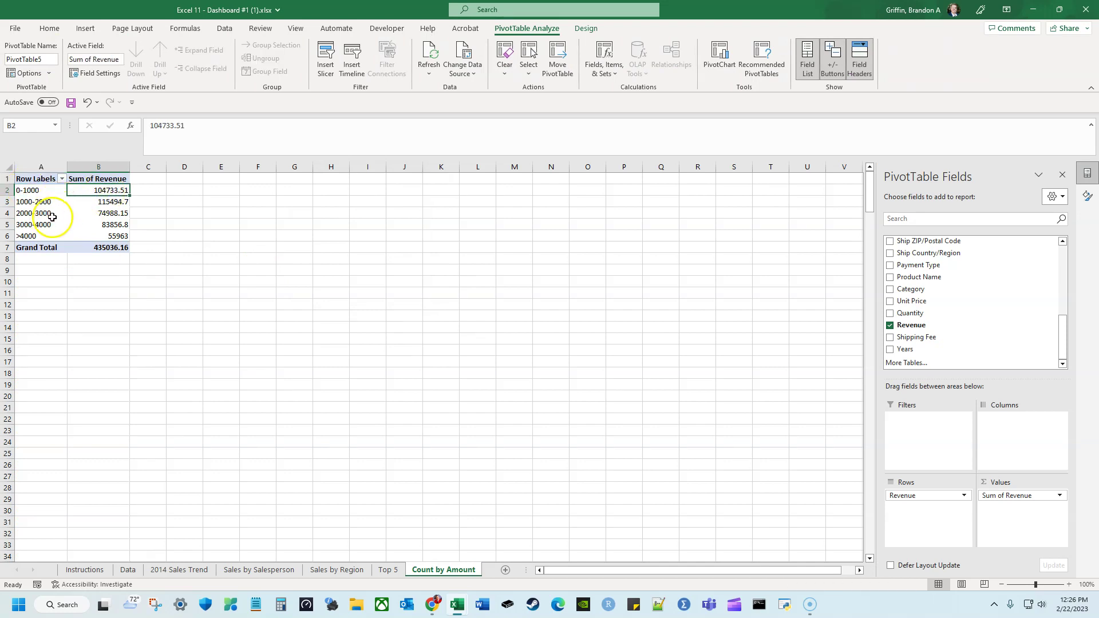
click(109, 224)
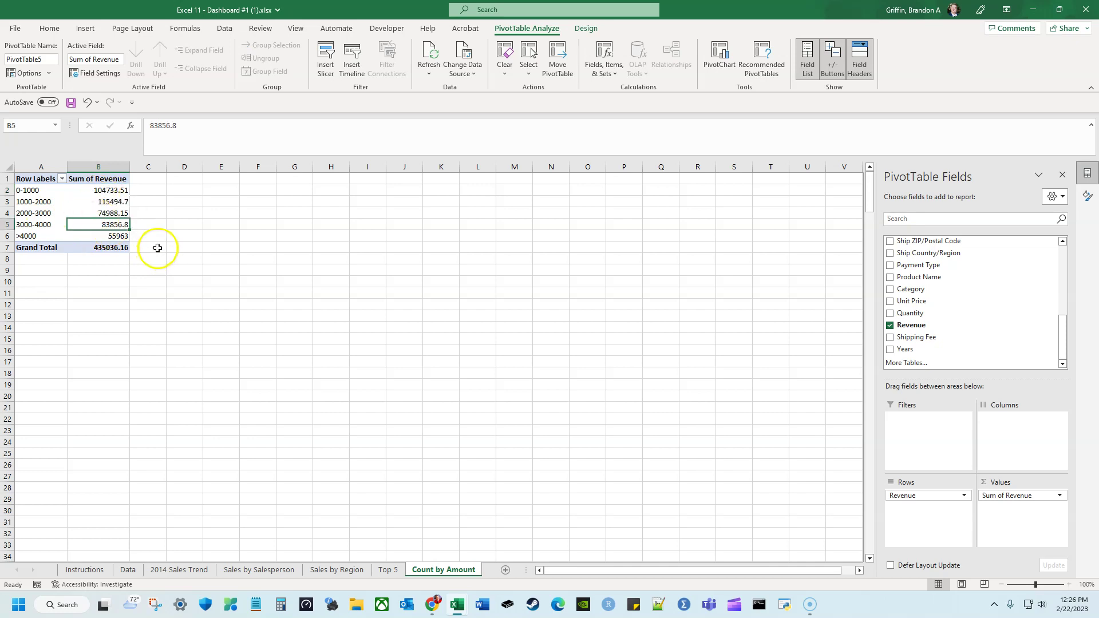
click(107, 191)
click(40, 191)
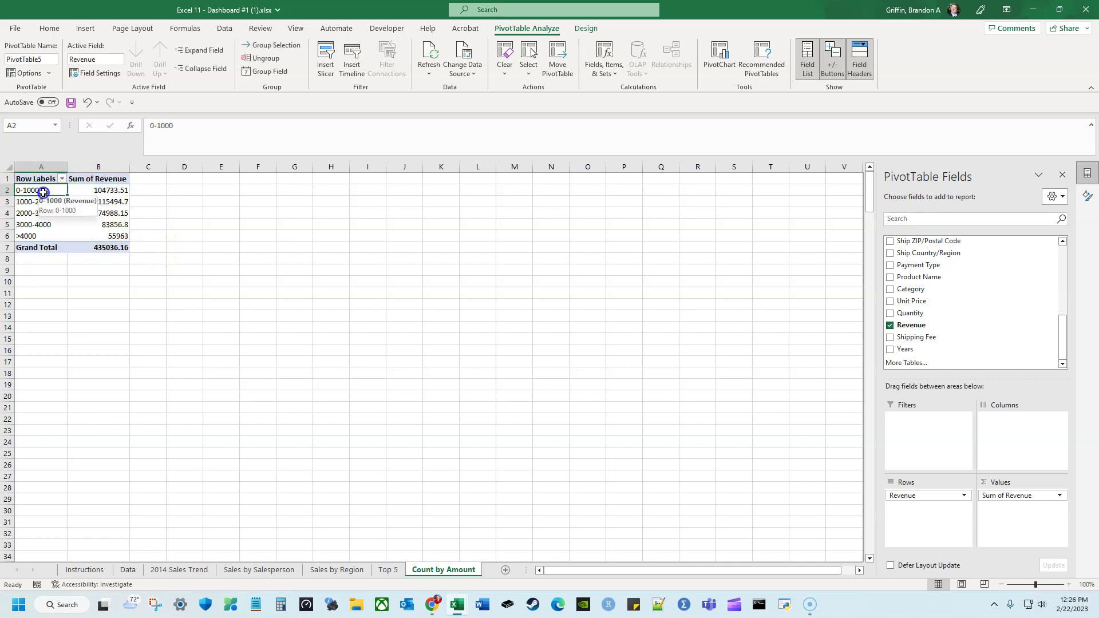
click(94, 191)
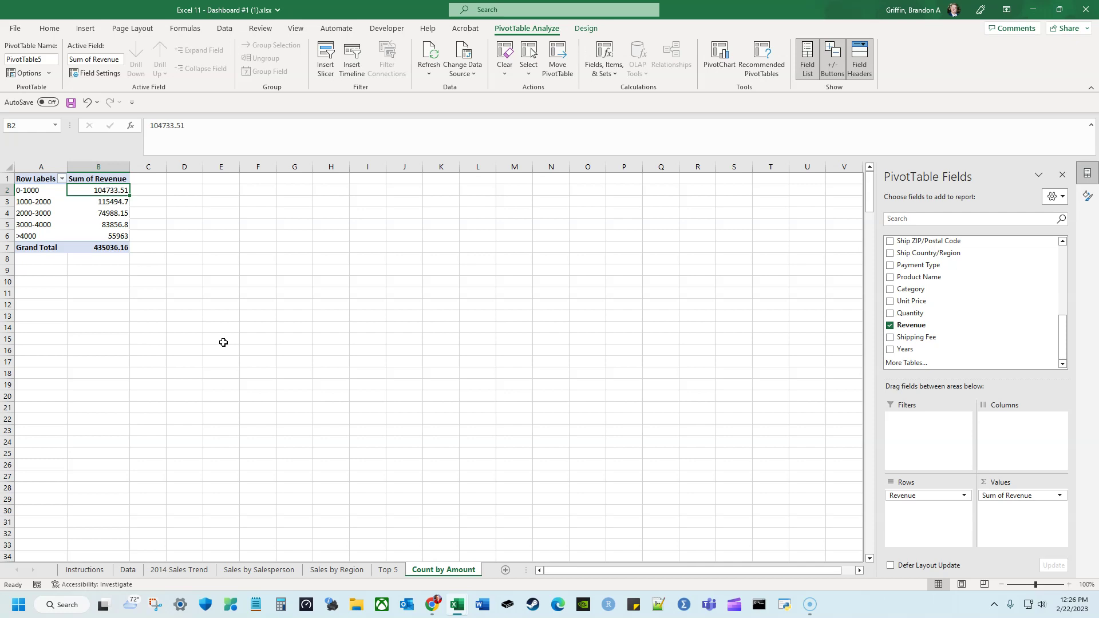
click(106, 180)
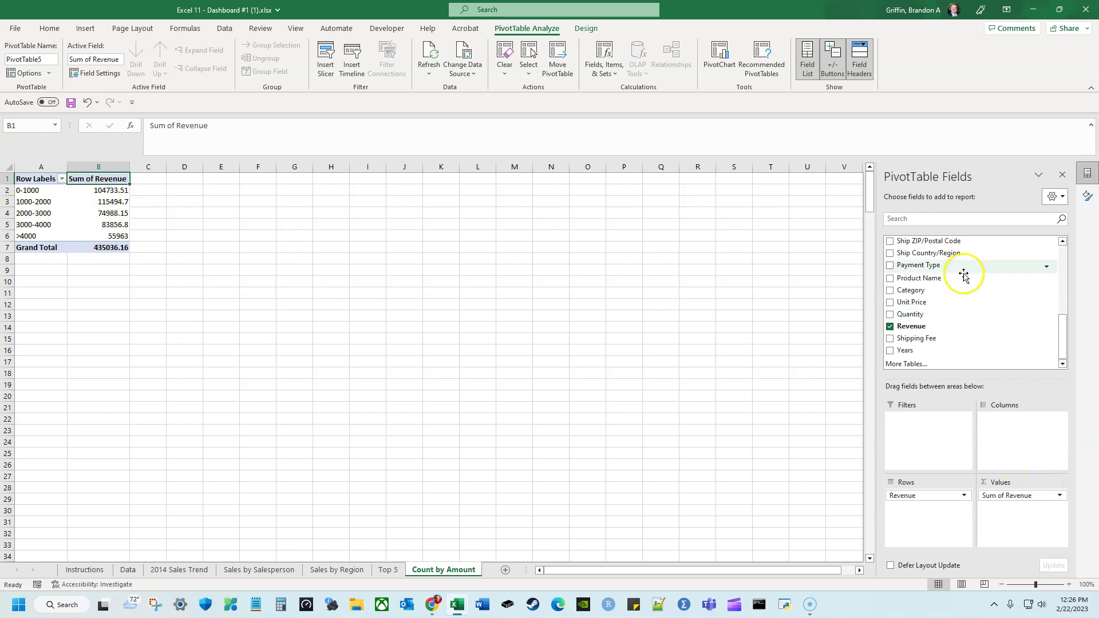
Change the Revenue value field's summary calculation to Count
click(808, 75)
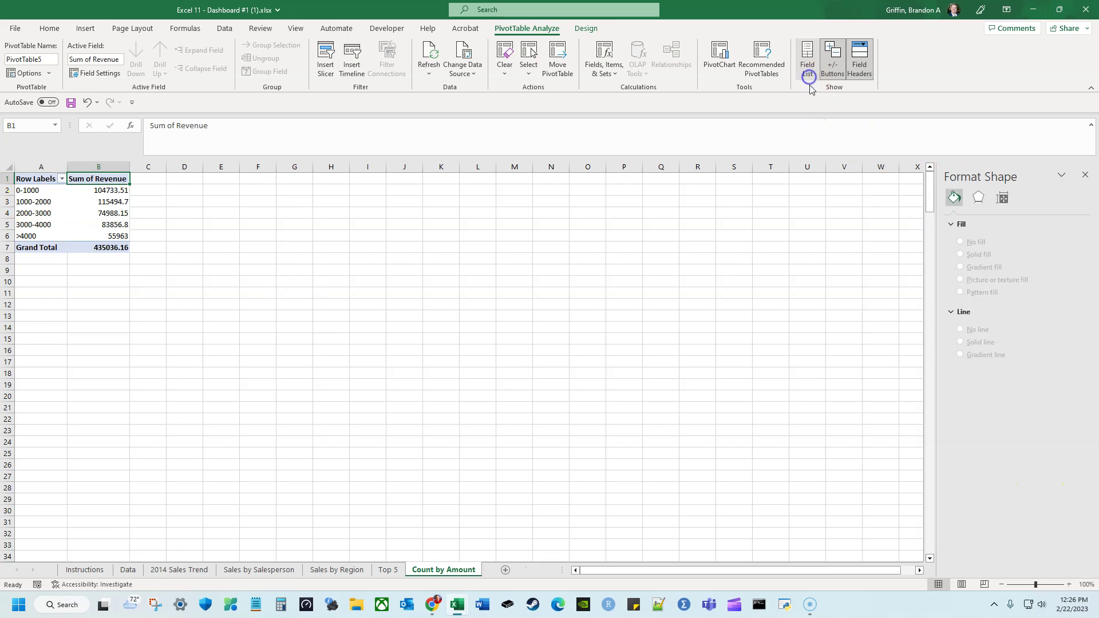
click(98, 201)
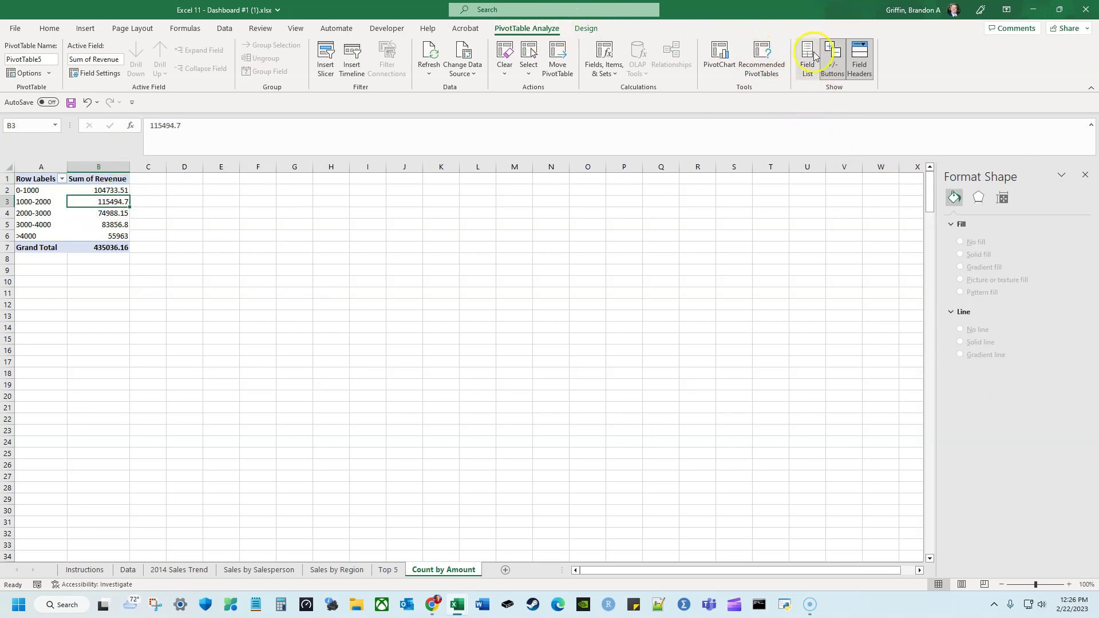
click(813, 58)
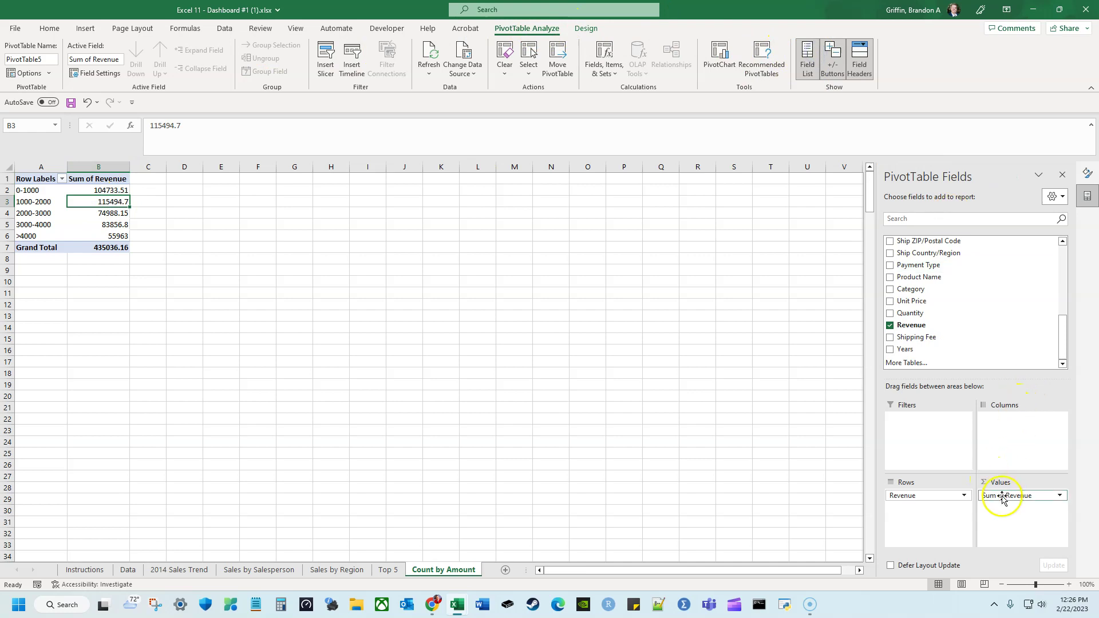
click(1047, 496)
click(1047, 498)
click(1047, 495)
click(1043, 484)
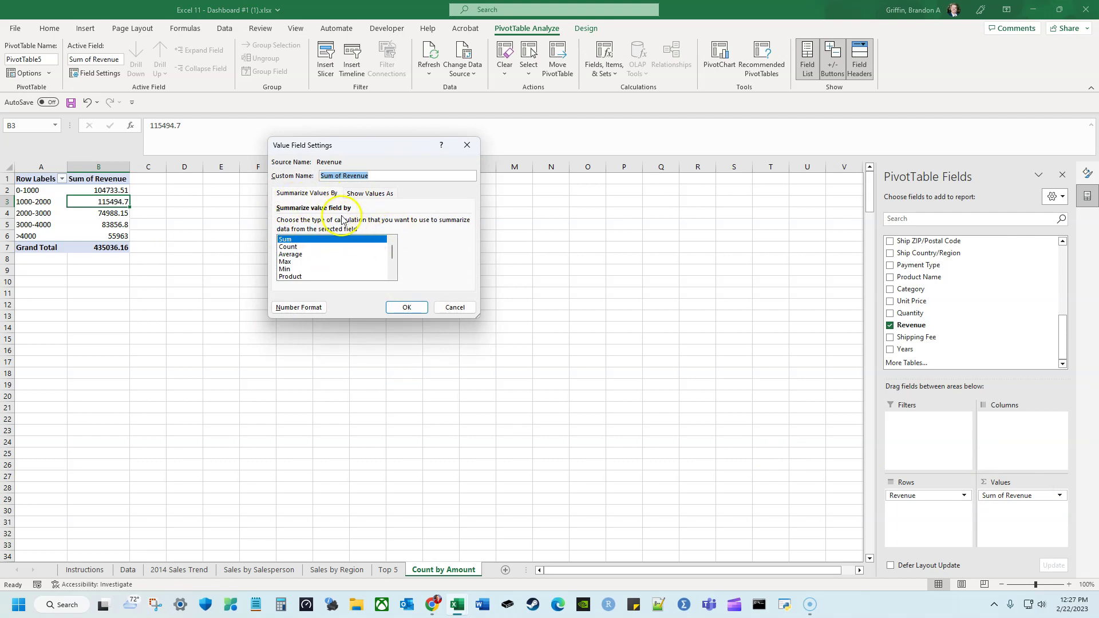
click(314, 247)
click(406, 308)
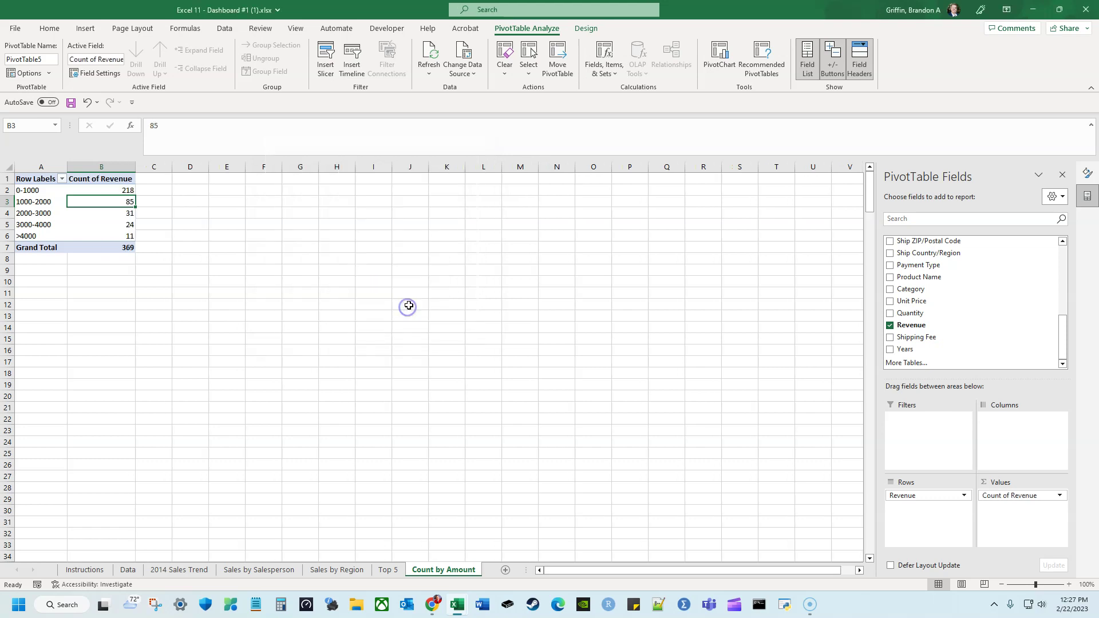
click(102, 190)
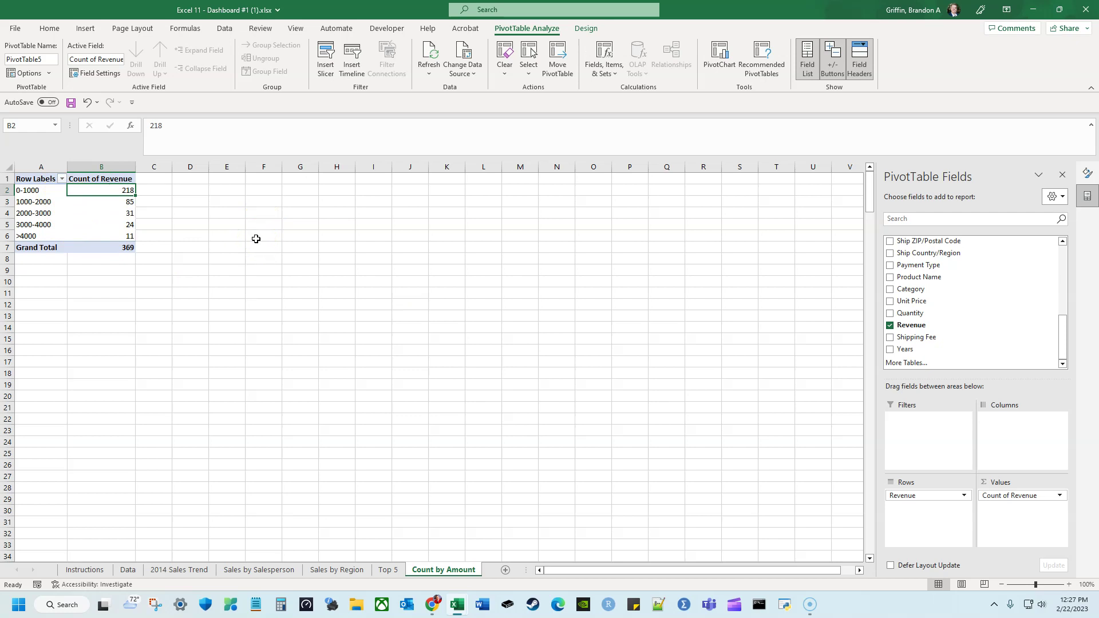
Examine the revenue counts for each amount range in the PivotTable
key(Down)
key(Down)
key(Down)
key(Down)
key(Down)
key(Up)
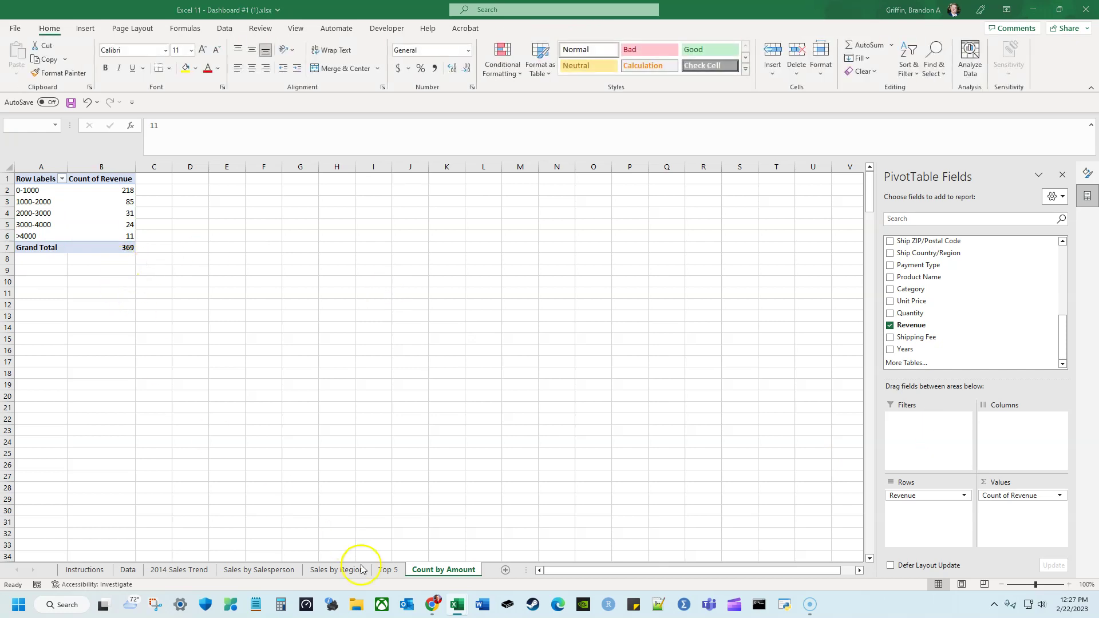
Check the last record on the Data sheet against the PivotTable's total count, then return to the Count by Amount sheet
click(126, 570)
click(291, 442)
key(Down)
key(Down)
key(Down)
key(Down)
key(Down)
key(Down)
key(Down)
key(Down)
key(Down)
key(Down)
key(Left)
key(Left)
key(Left)
key(Left)
key(Left)
key(Left)
key(Left)
key(ctrl+Up)
key(Down)
key(ctrl+Down)
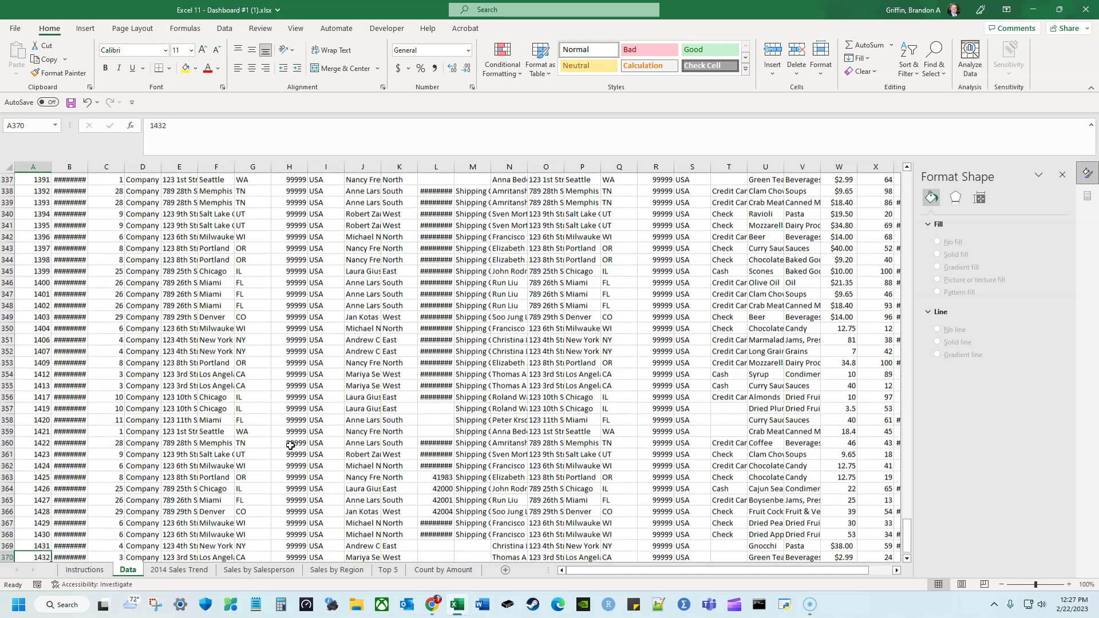
click(417, 571)
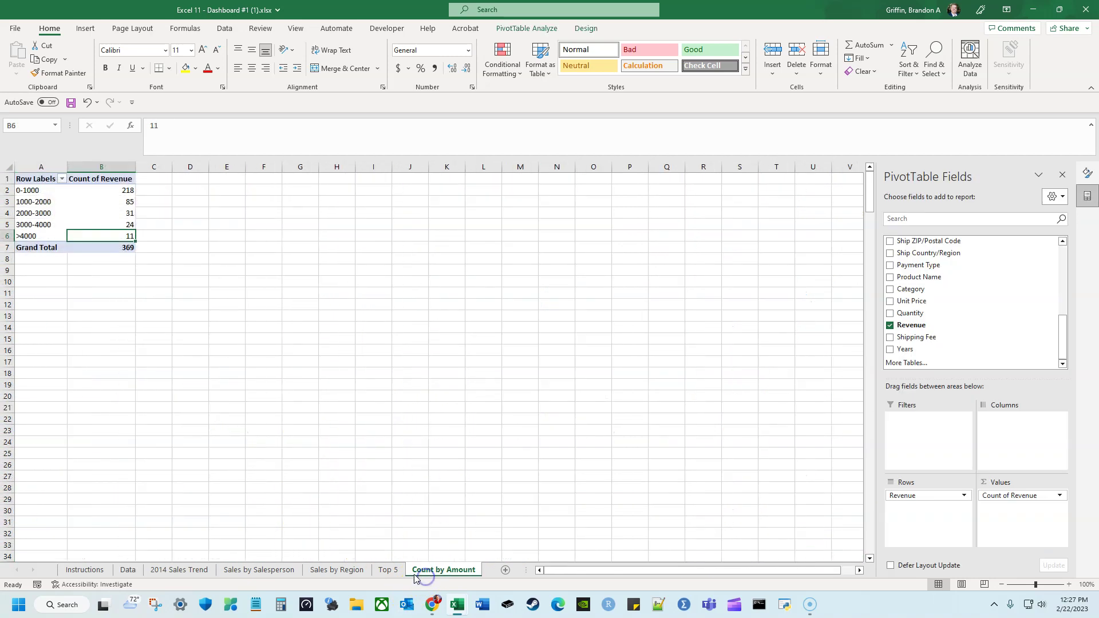
Insert a Clustered Column PivotChart from the Count by Amount PivotTable
drag(50, 189, 98, 242)
click(94, 211)
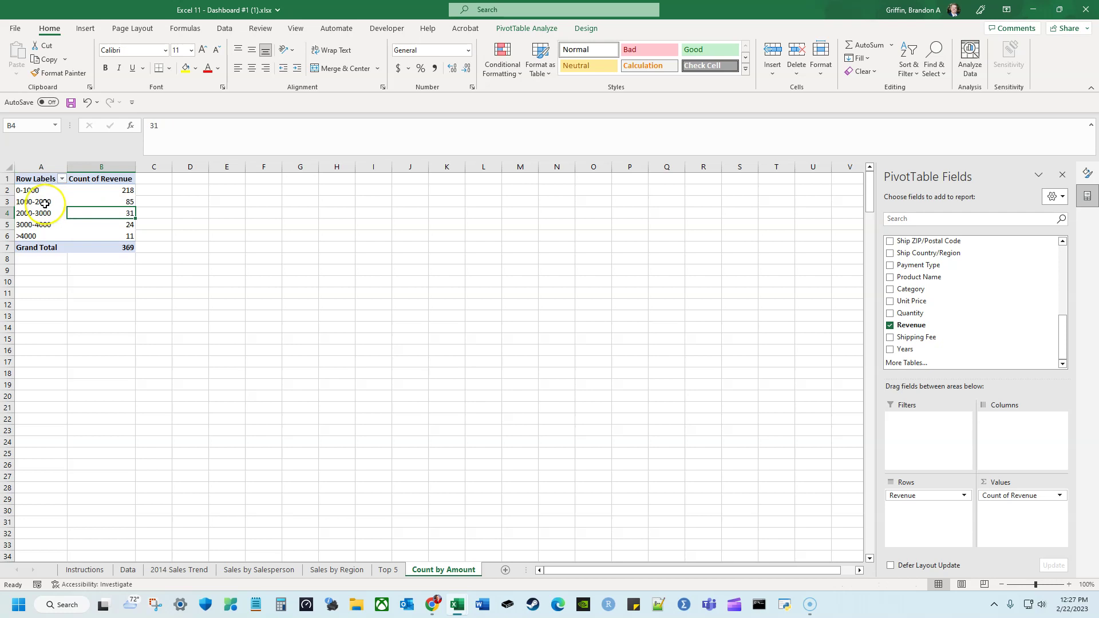
click(74, 30)
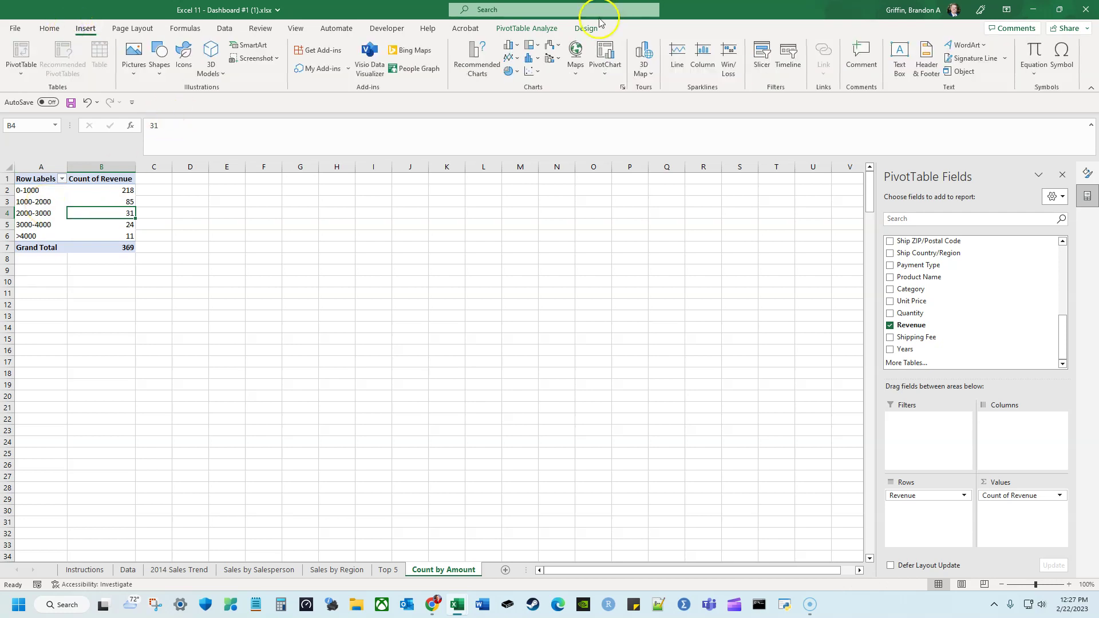
click(543, 28)
click(730, 50)
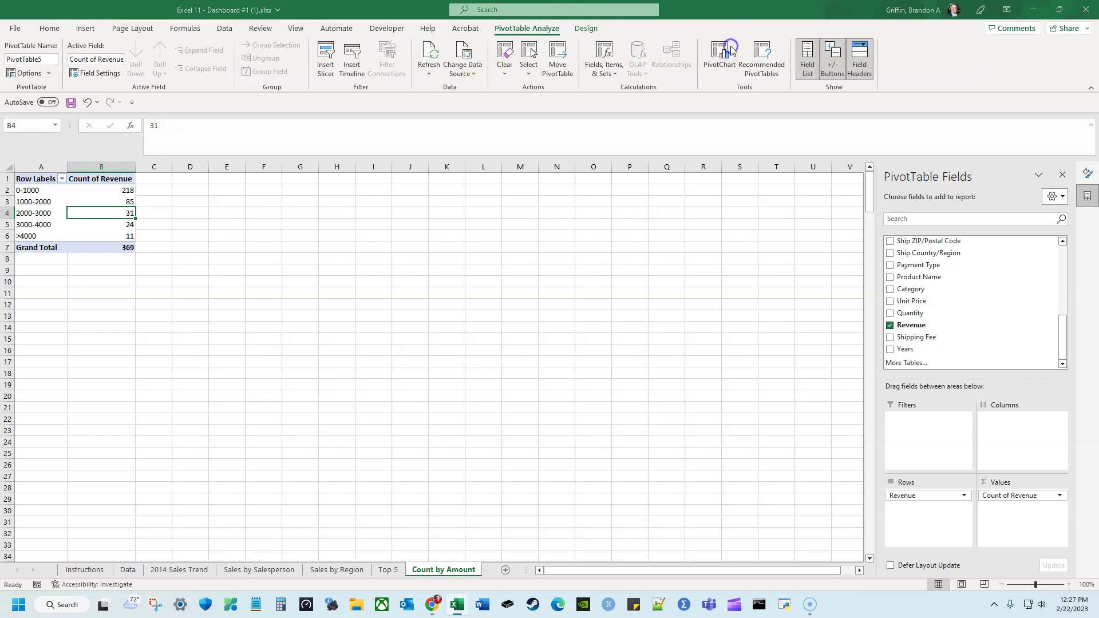
click(485, 240)
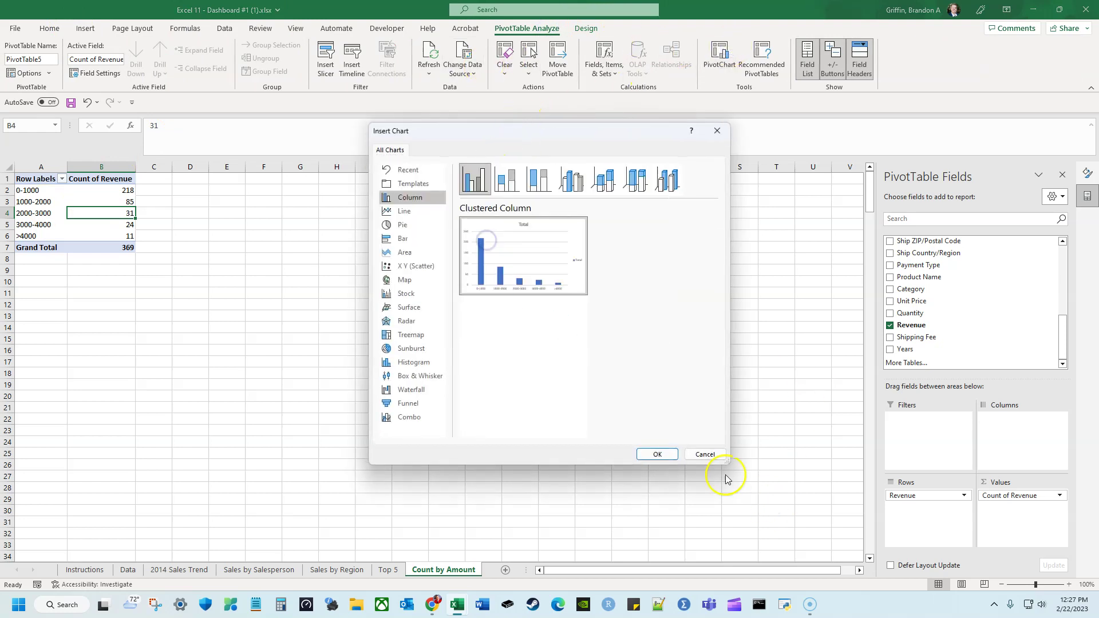
click(649, 453)
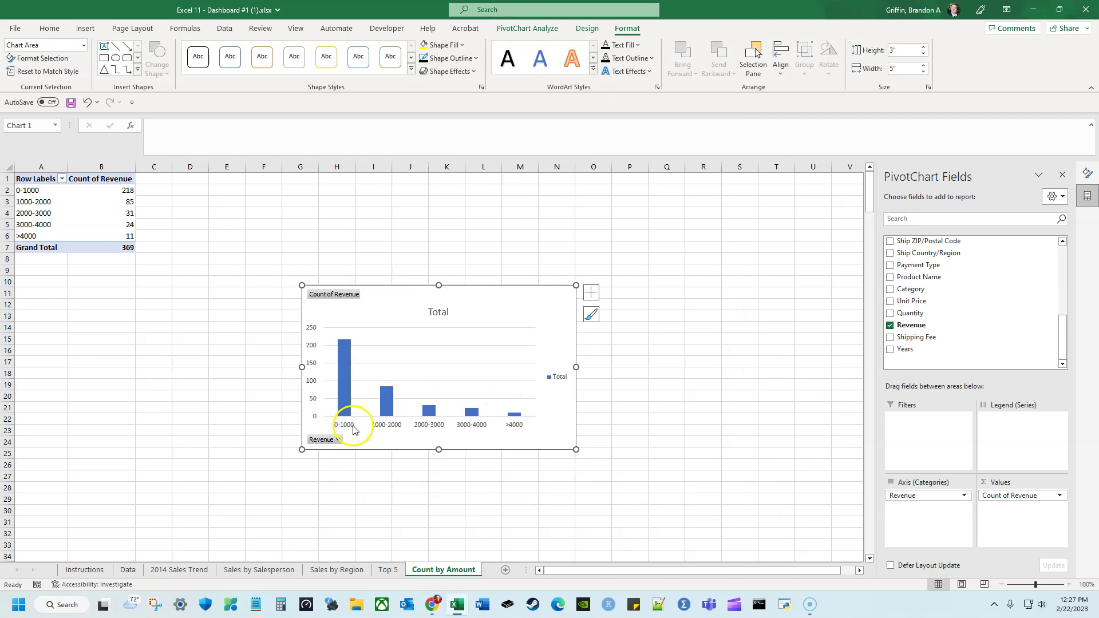
Hide all field buttons on the new PivotChart and delete its legend
right_click(324, 440)
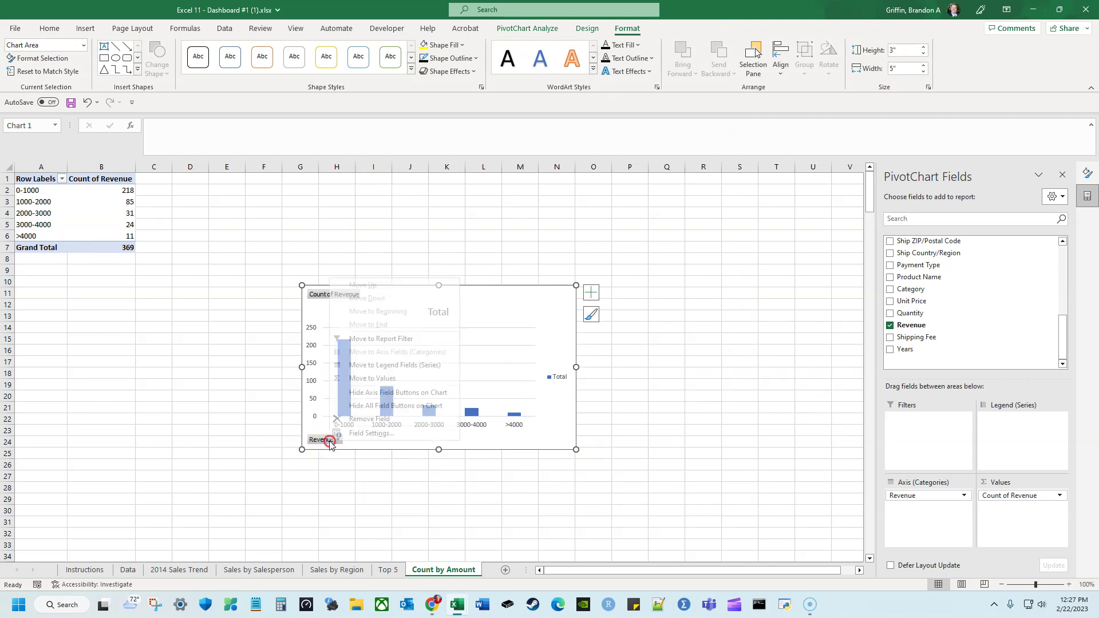
click(423, 407)
click(549, 378)
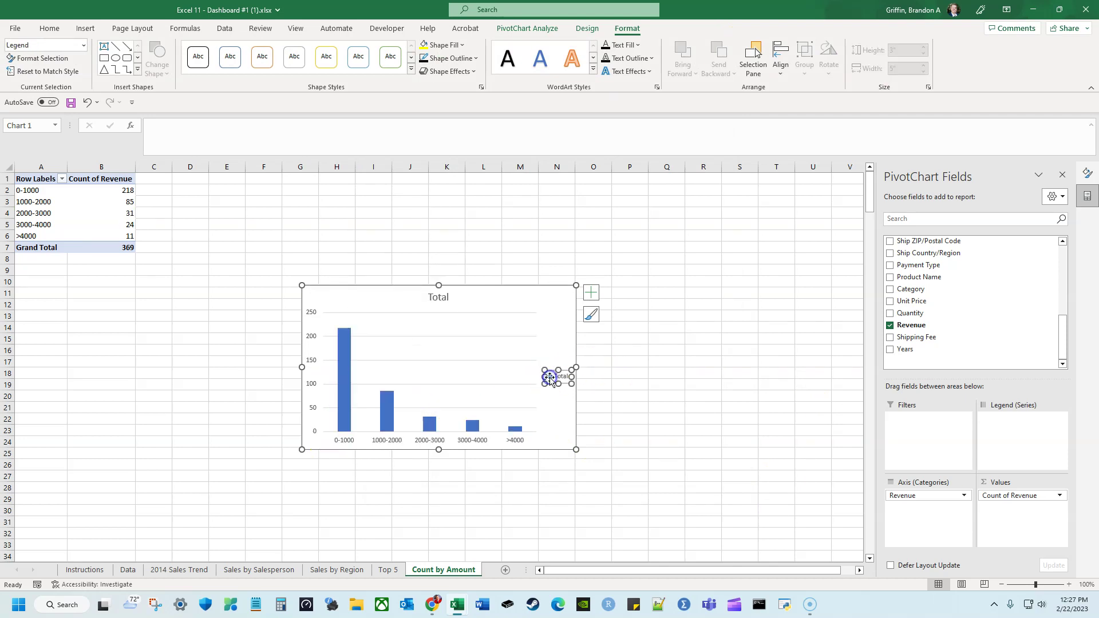
key(Delete)
Change the chart title to "Count of Transaction by Invoice Amount"
click(441, 296)
double_click(441, 296)
double_click(446, 298)
text(Count)
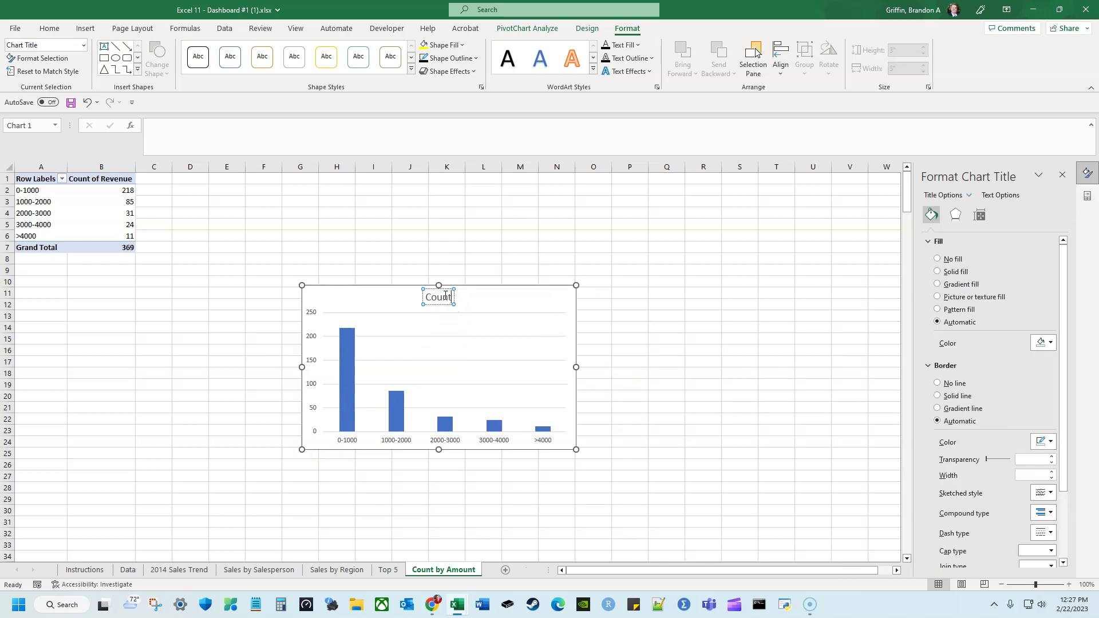
text( by Invoice Amount)
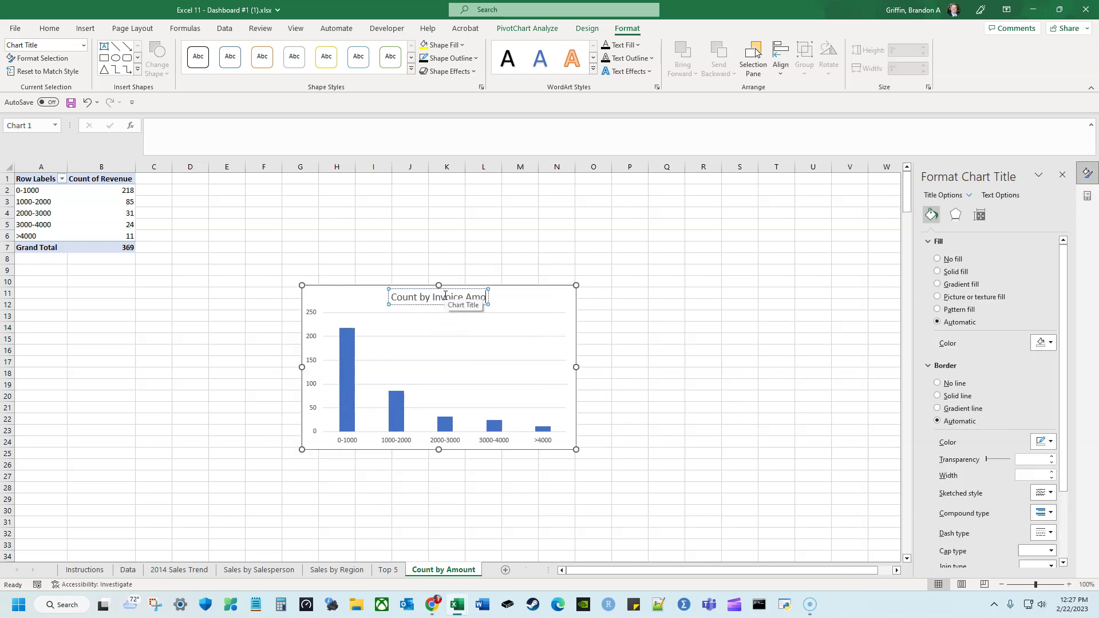
key(BackSpace)
key(BackSpace)
key(BackSpace)
key(BackSpace)
key(BackSpace)
key(BackSpace)
key(BackSpace)
key(BackSpace)
key(BackSpace)
key(BackSpace)
key(BackSpace)
key(BackSpace)
key(BackSpace)
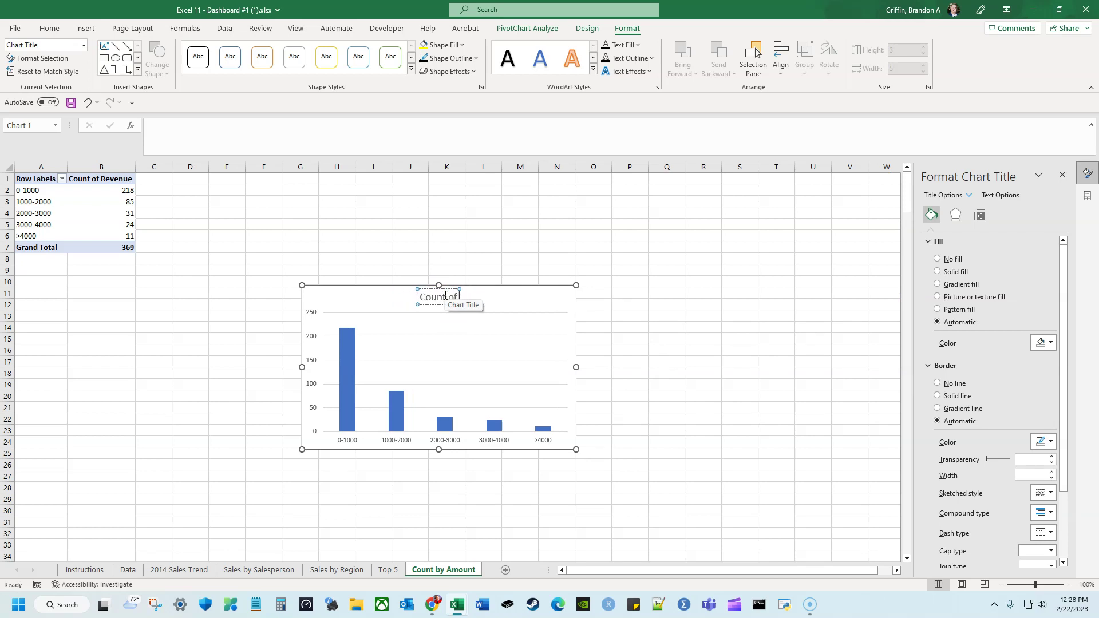
text(ion by A)
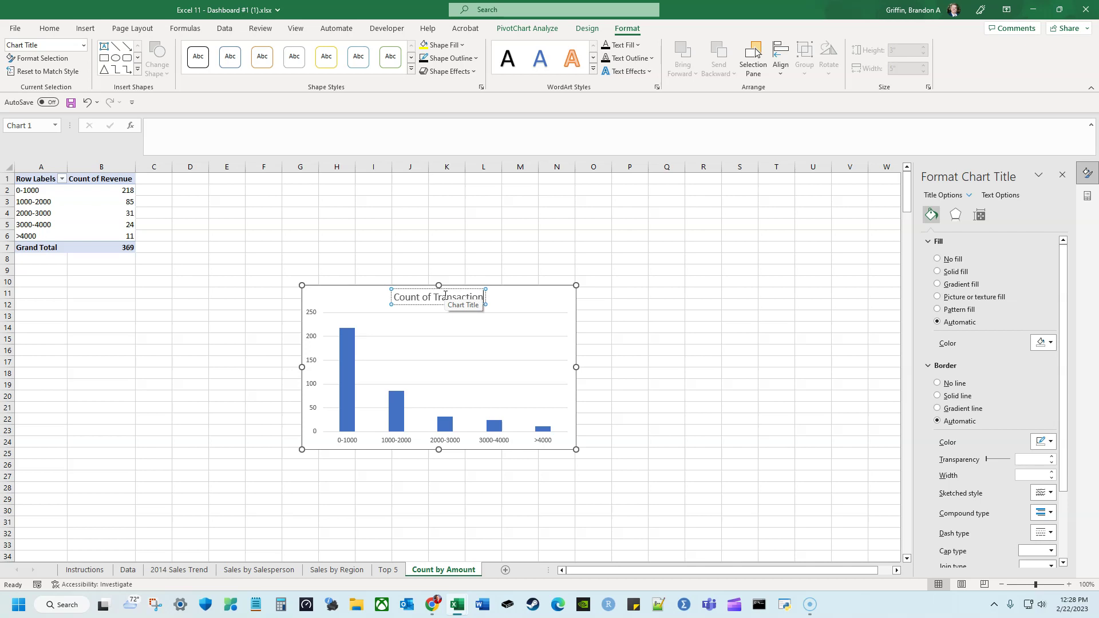
text(t)
key(BackSpace)
key(BackSpace)
key(BackSpace)
key(BackSpace)
key(BackSpace)
key(BackSpace)
text(Invoice Amount)
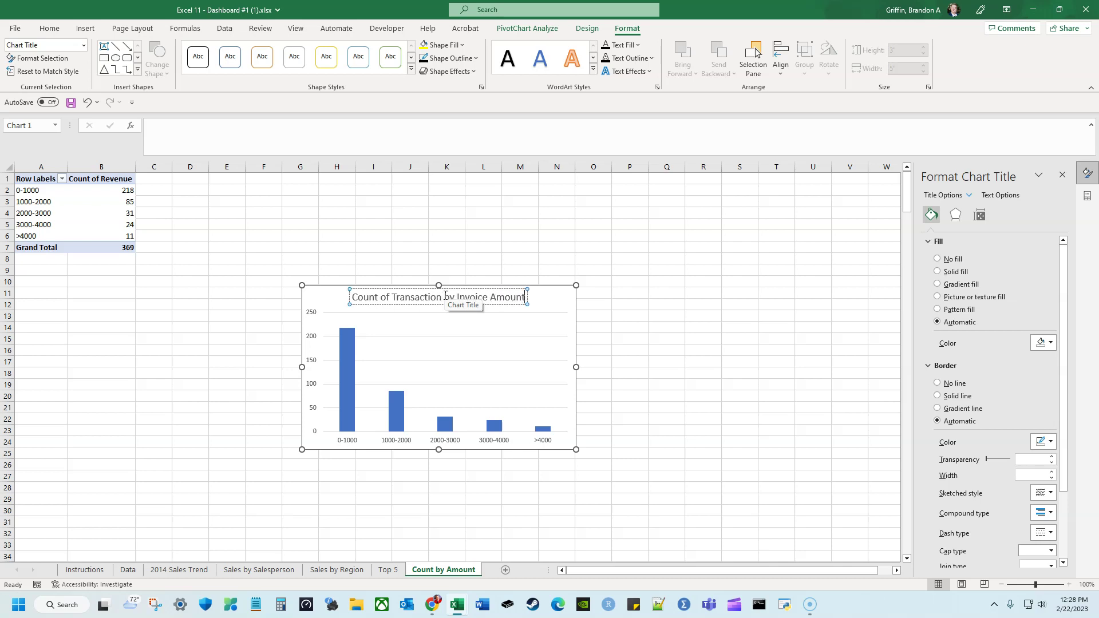
click(466, 246)
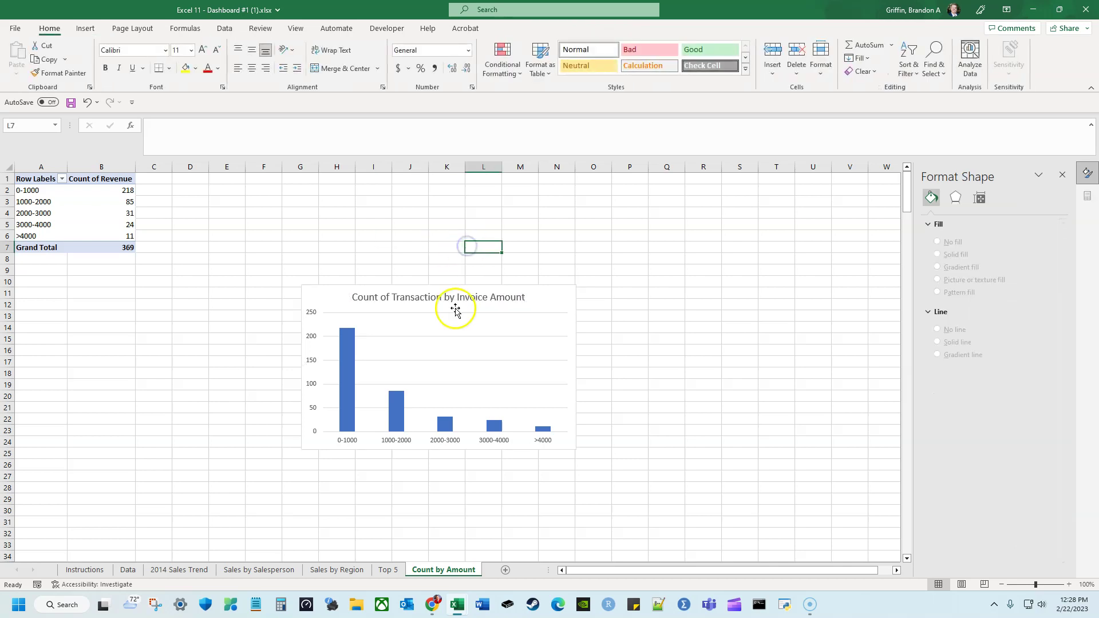
Make the chart title bold
click(457, 306)
click(457, 298)
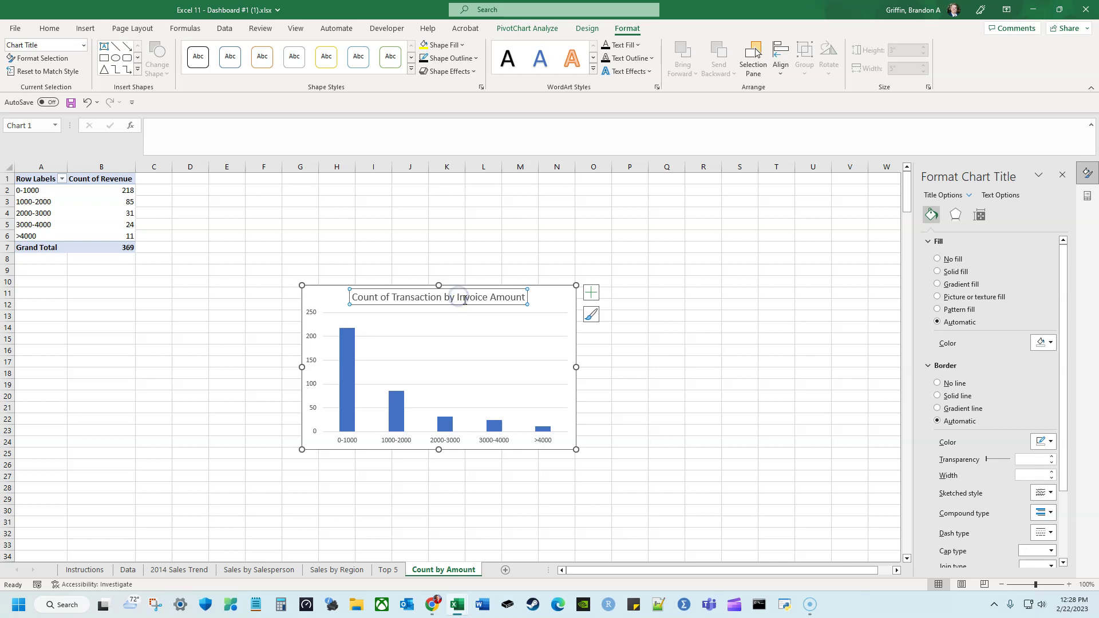
key(ctrl+b)
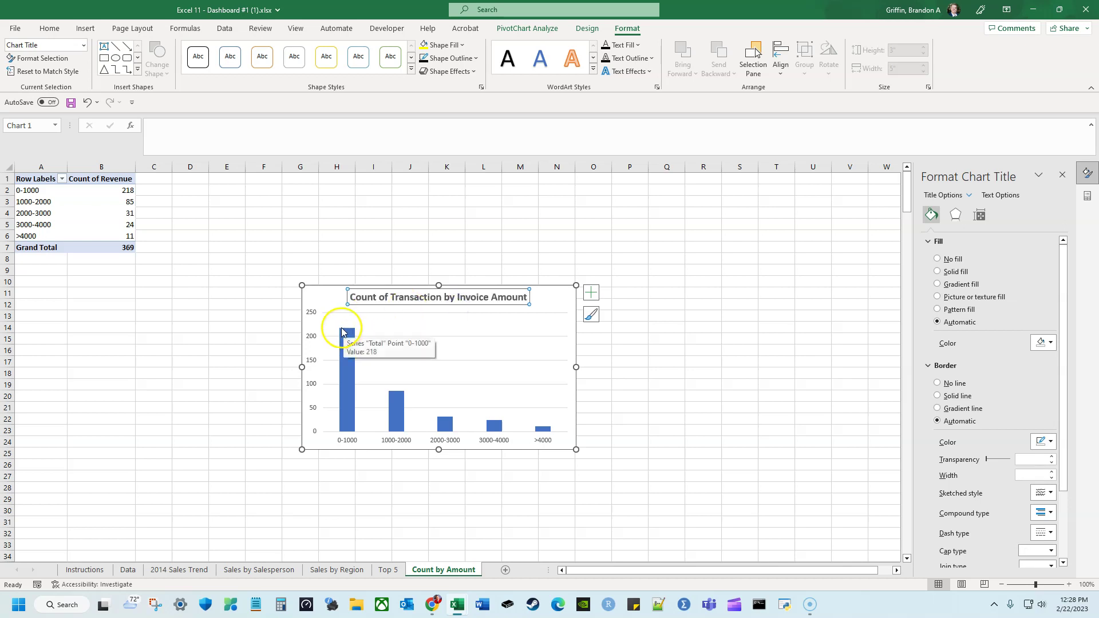
Delete the chart's vertical axis and its horizontal gridlines
click(315, 318)
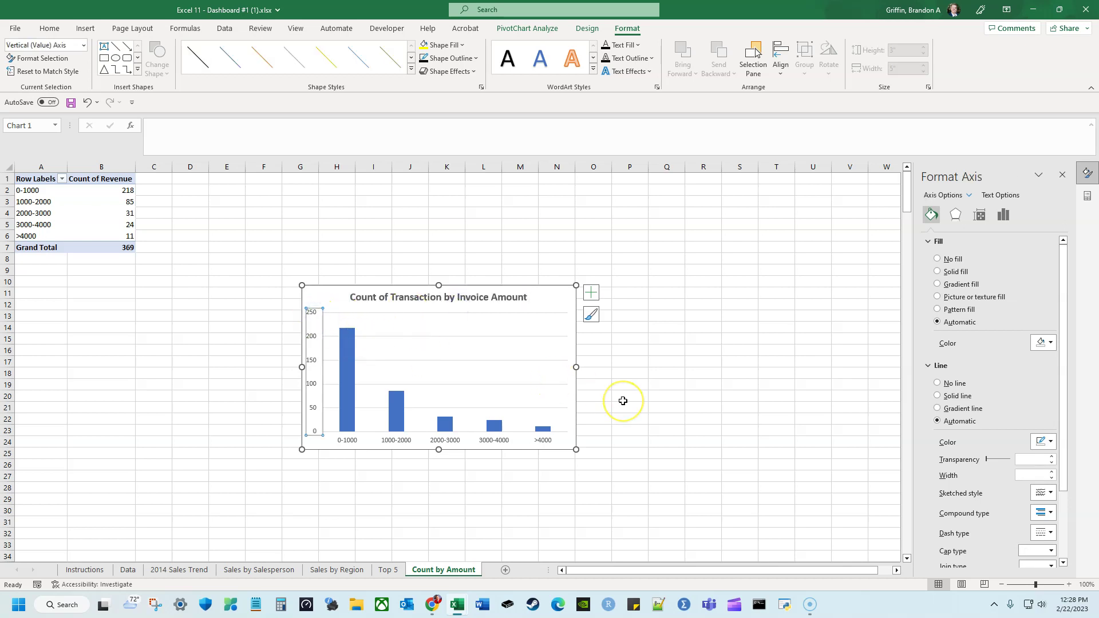
key(Delete)
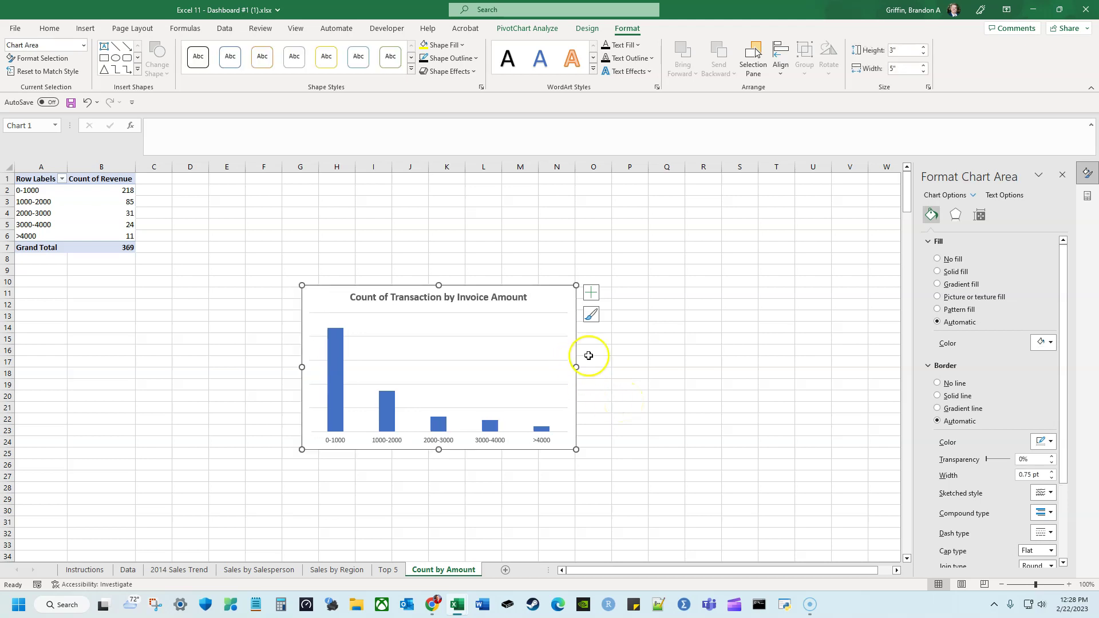
click(548, 315)
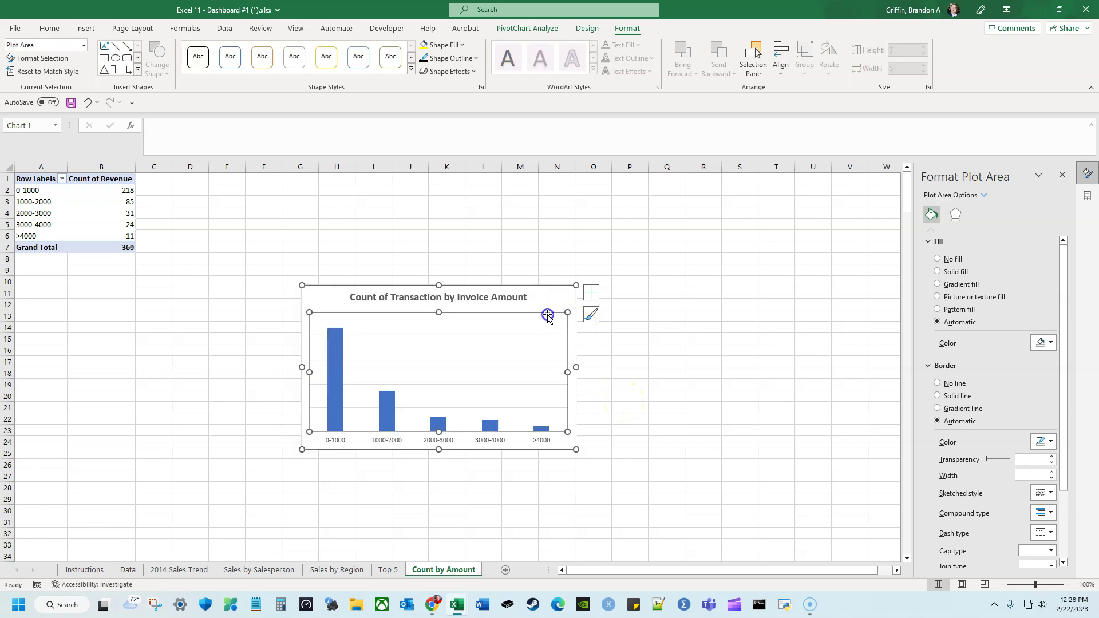
click(608, 338)
click(559, 336)
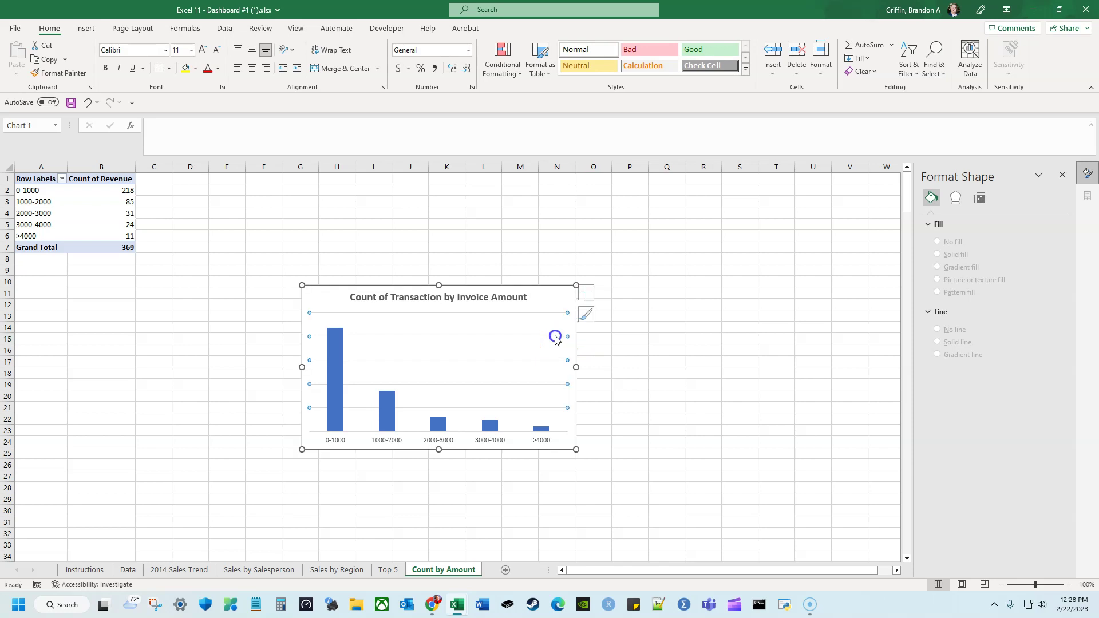
click(558, 337)
key(Delete)
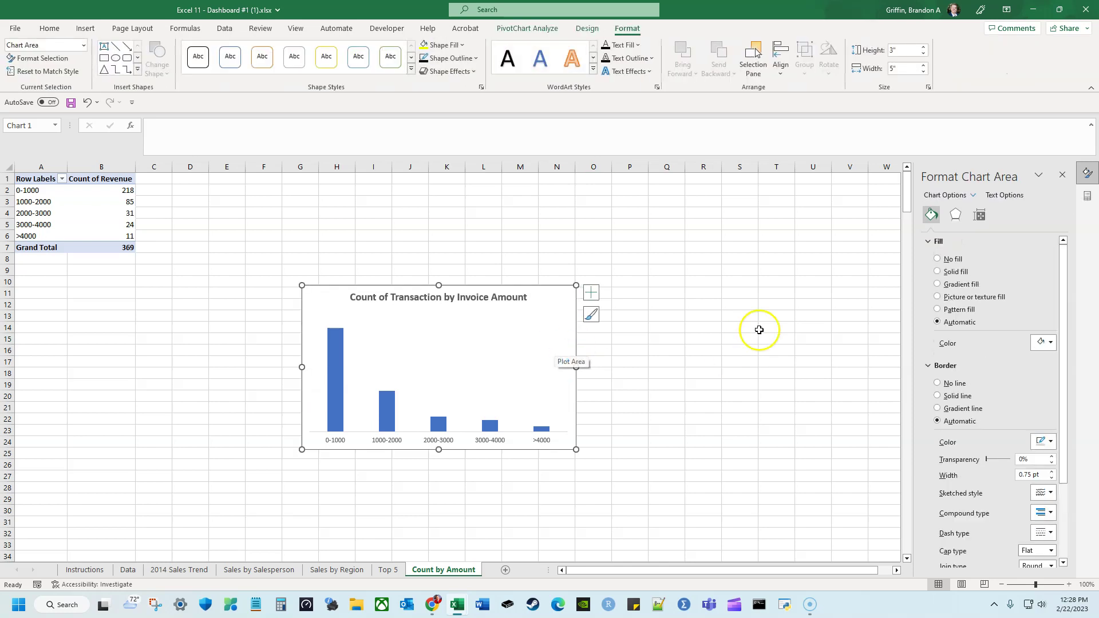
Add data labels to the chart and reduce the gap width so the columns are wider
click(592, 295)
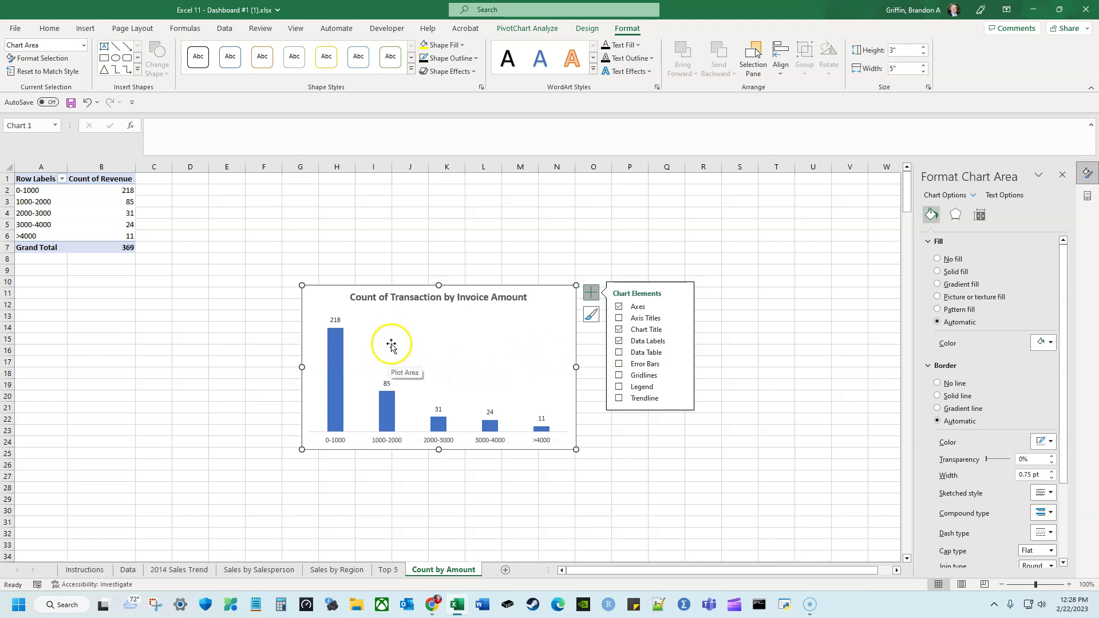
click(485, 426)
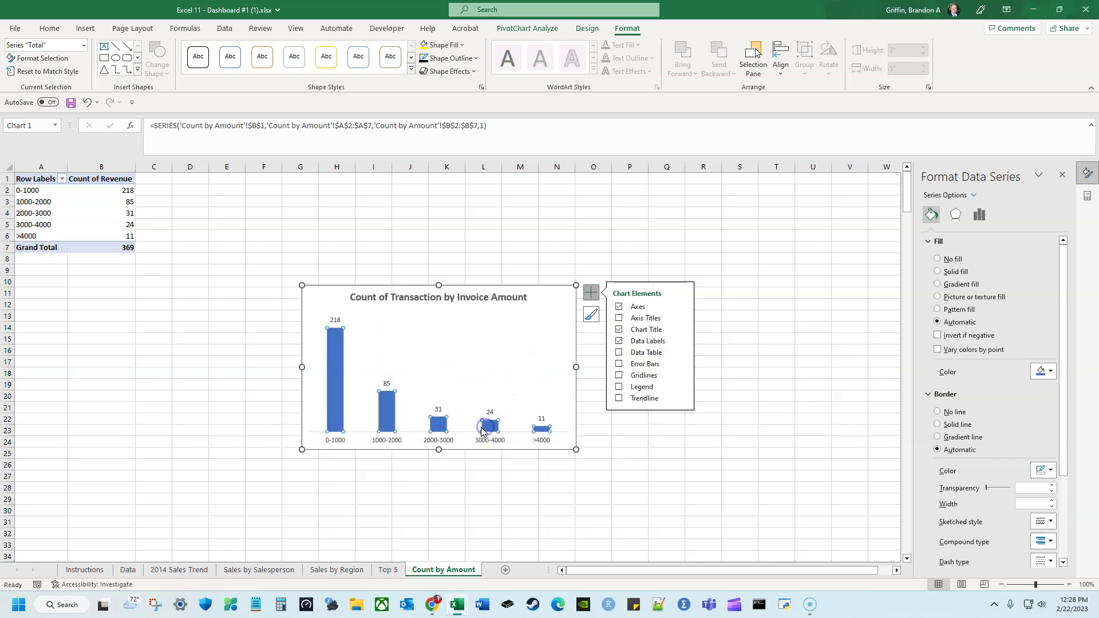
mouse_move(485, 431)
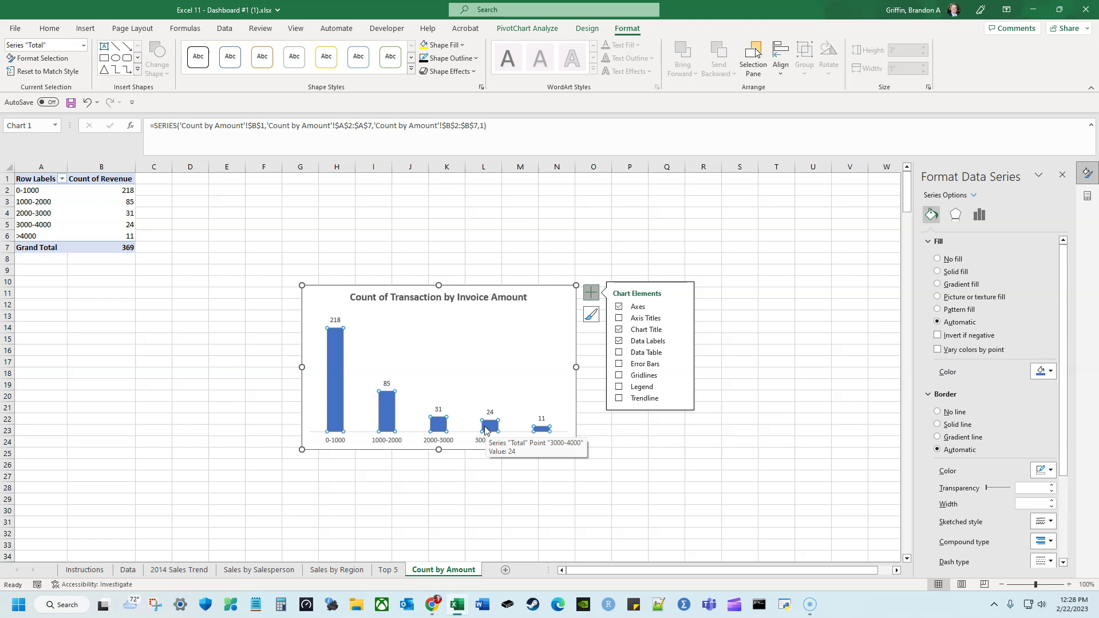
click(977, 216)
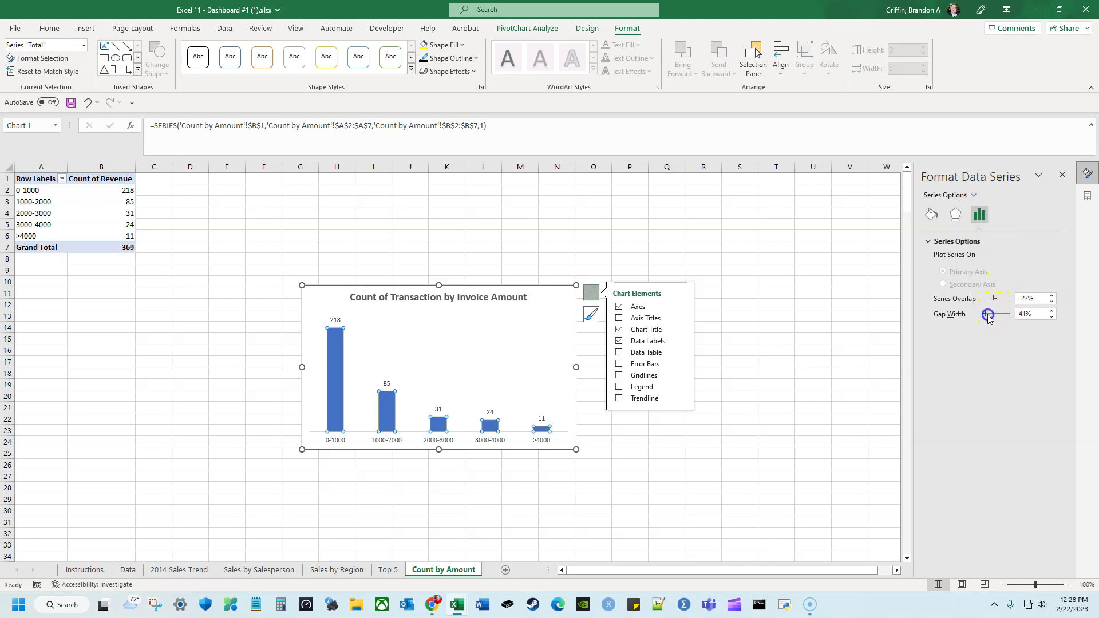
drag(988, 314, 987, 314)
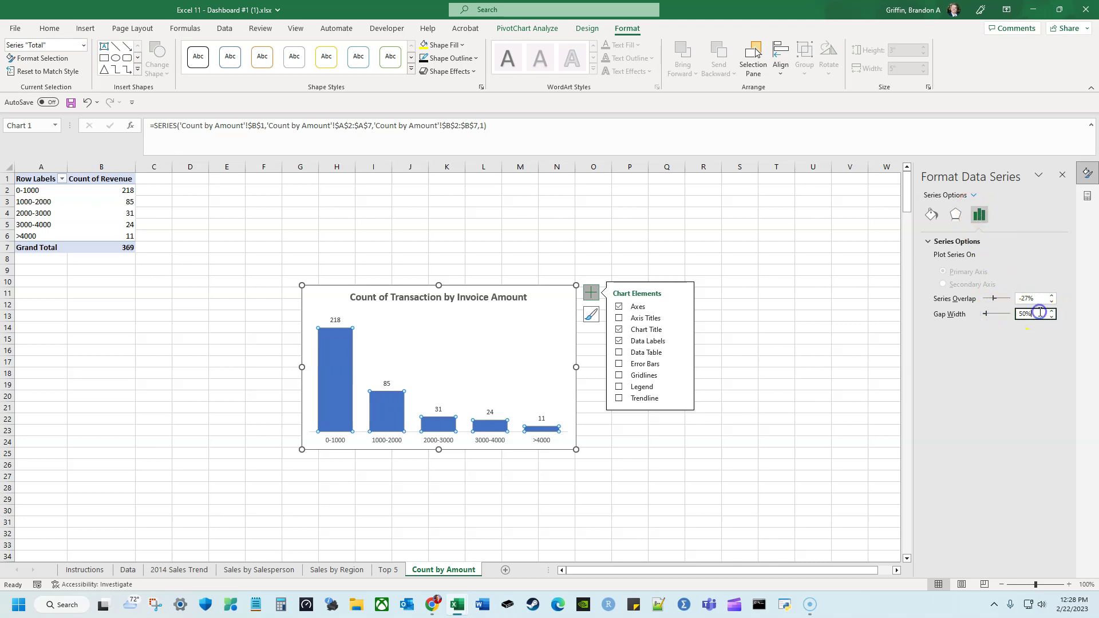
key(Return)
click(650, 497)
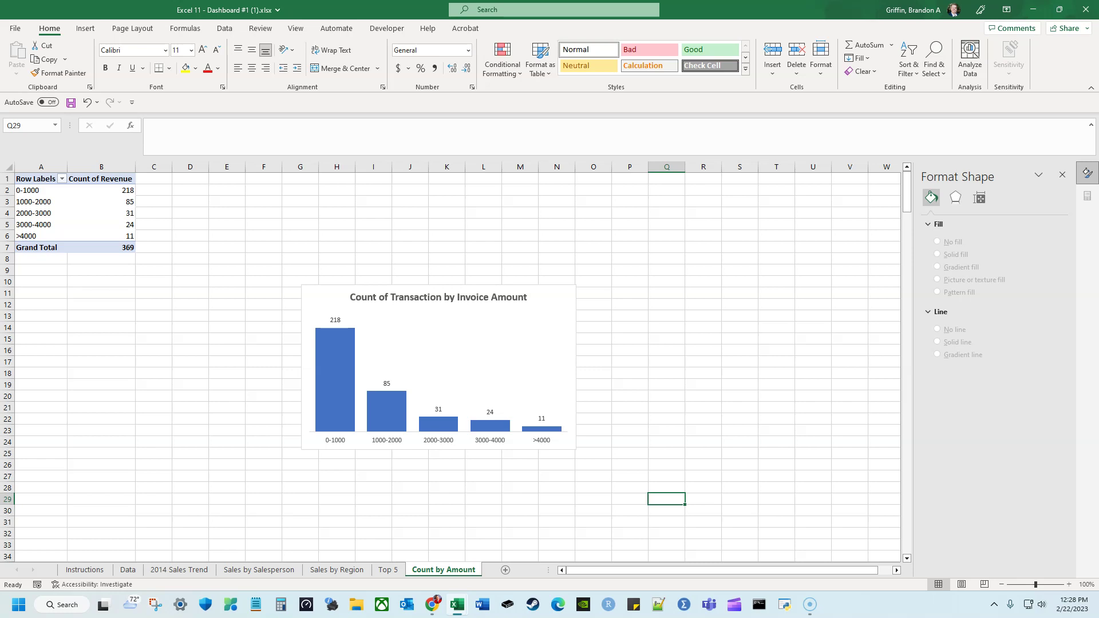
Apply the Automatic black outline to the chart area and save the workbook
click(534, 298)
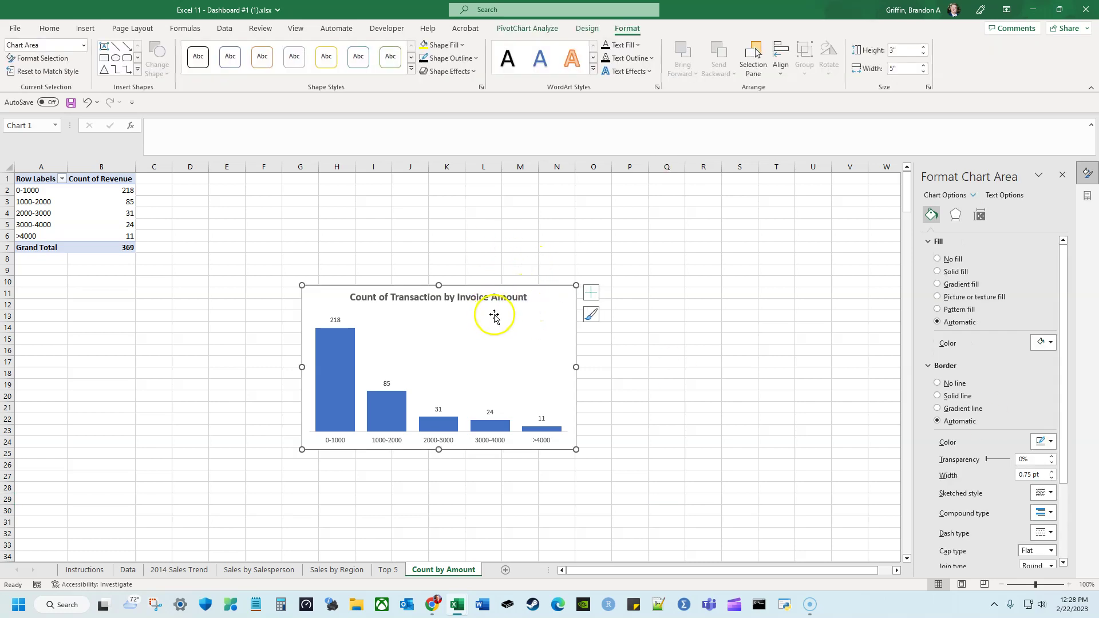
click(467, 57)
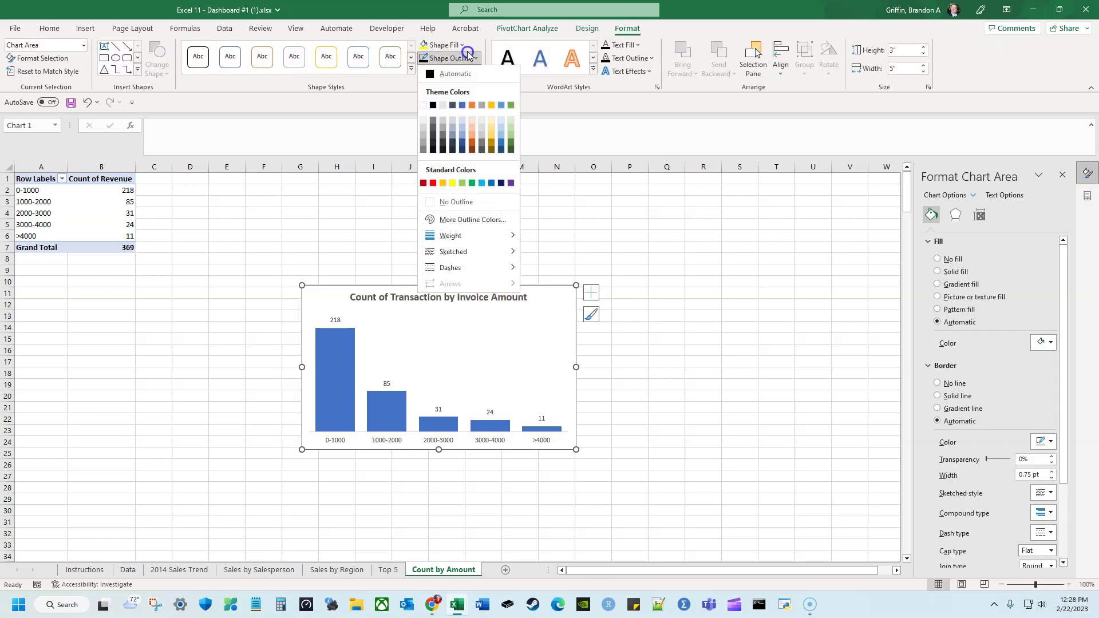
click(438, 75)
click(692, 301)
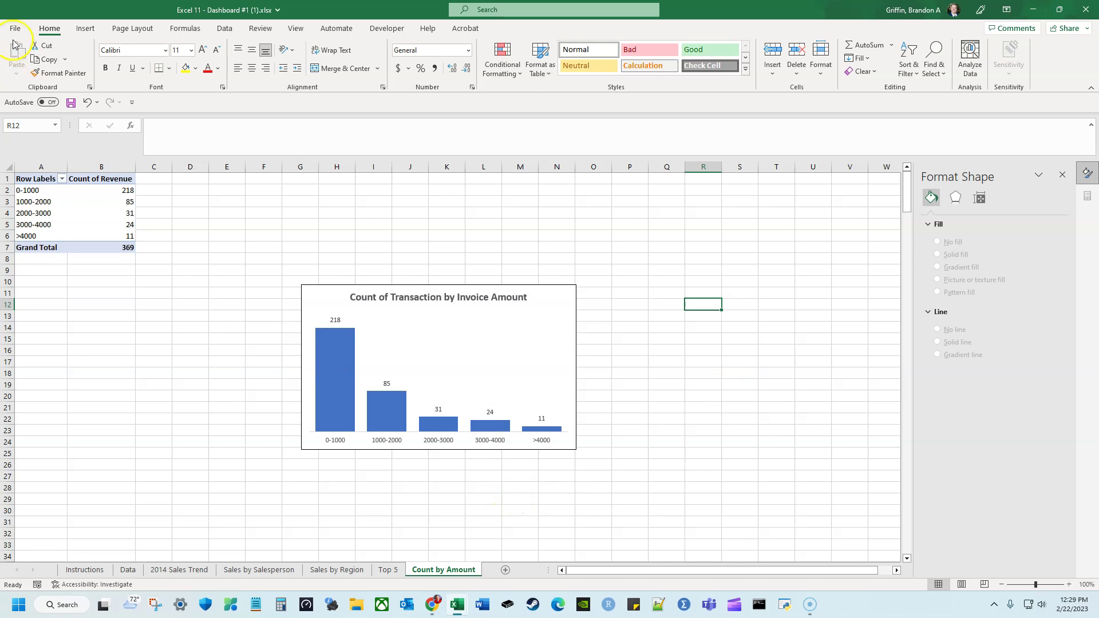
click(71, 103)
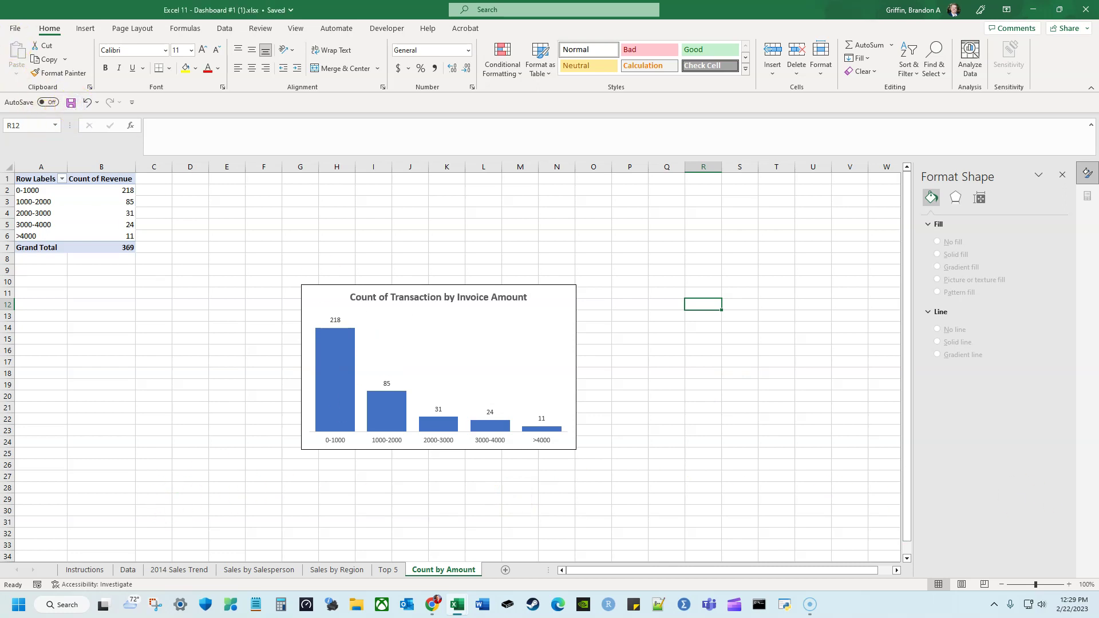
Add a new worksheet, place it before all other sheets, and name it Dashboard
click(507, 570)
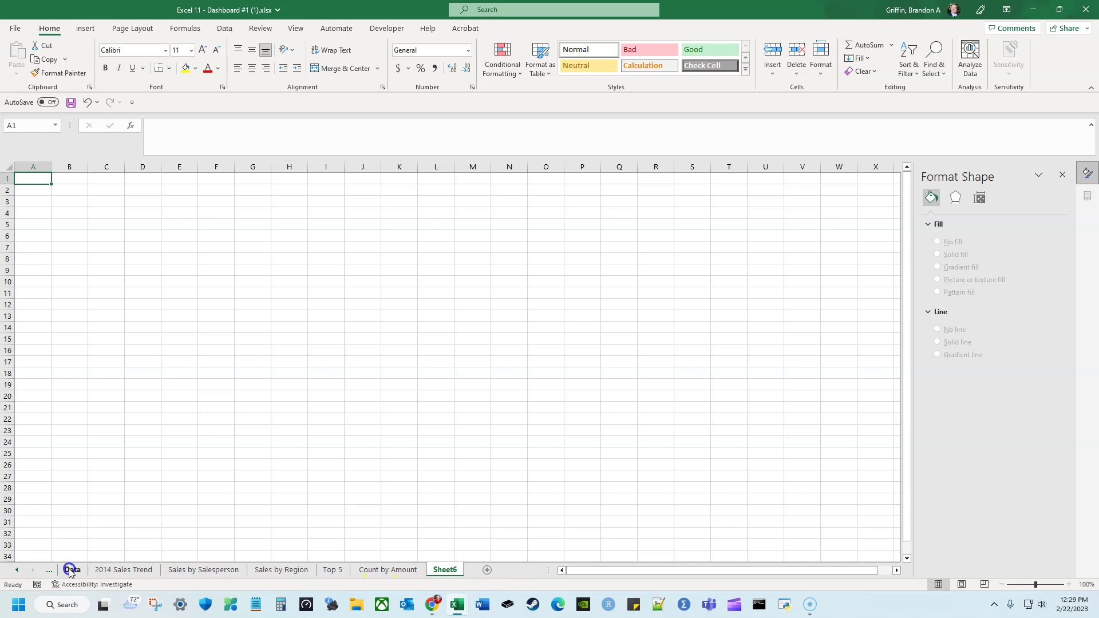
mouse_move(450, 569)
mouse_down()
mouse_move(459, 564)
mouse_move(258, 567)
mouse_move(118, 552)
mouse_move(45, 567)
mouse_move(70, 570)
mouse_up()
double_click(70, 570)
text(Dashboard)
key(Return)
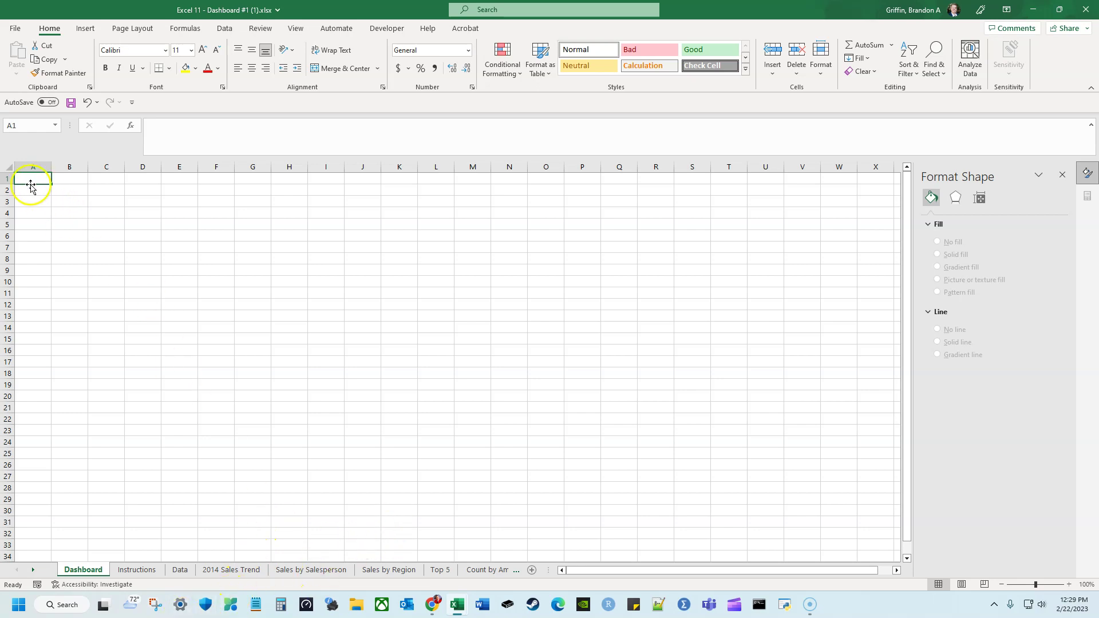
Fill every cell of the Dashboard sheet with the light gray theme color
click(8, 165)
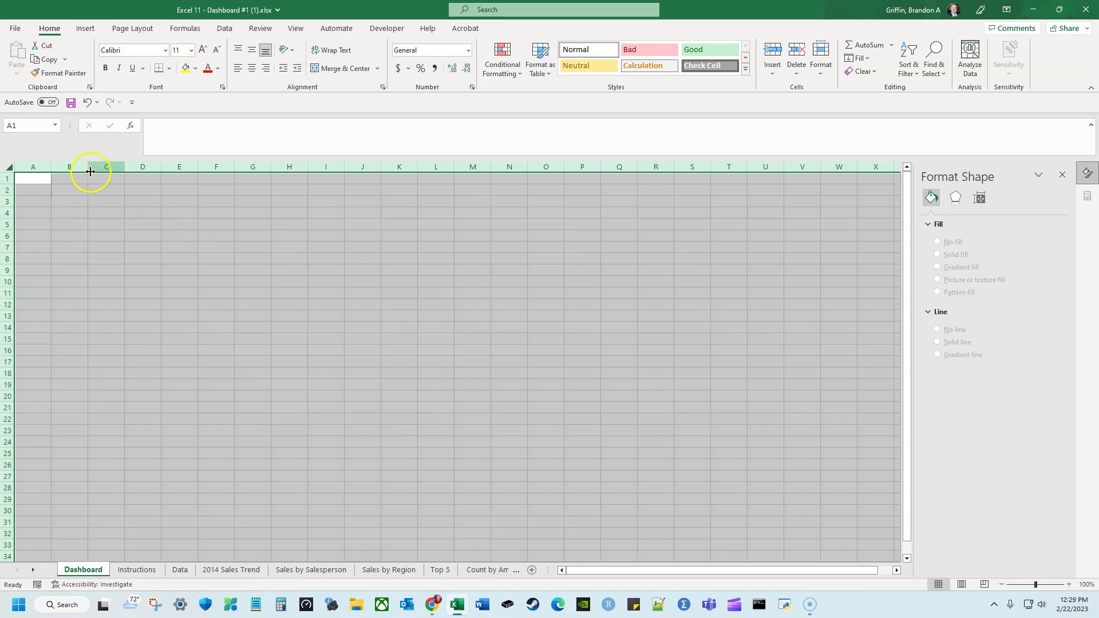
click(197, 68)
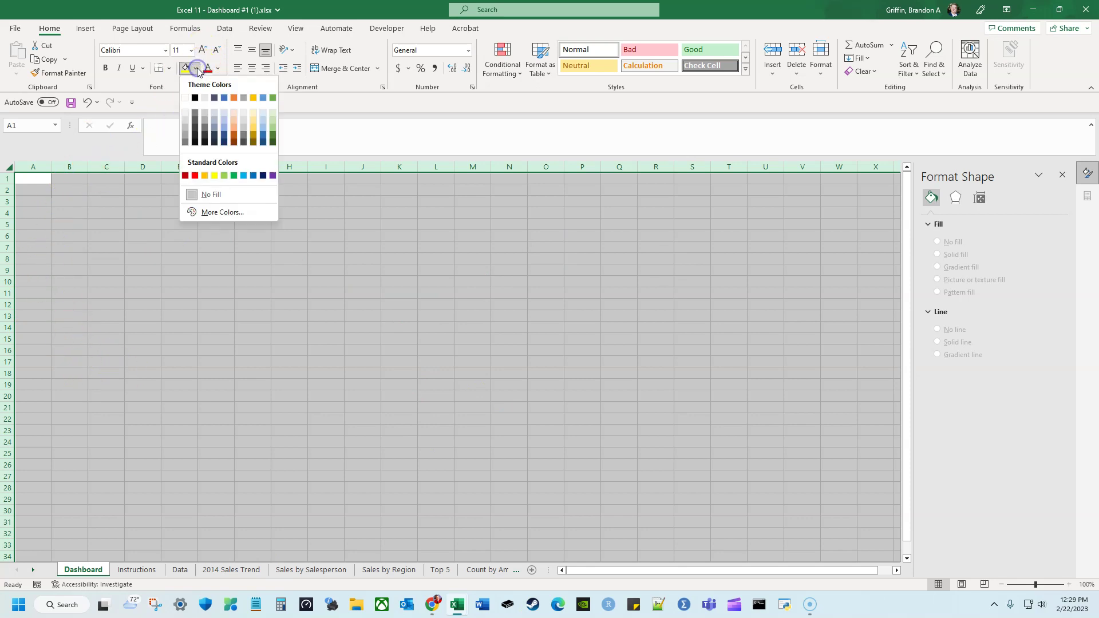
click(206, 99)
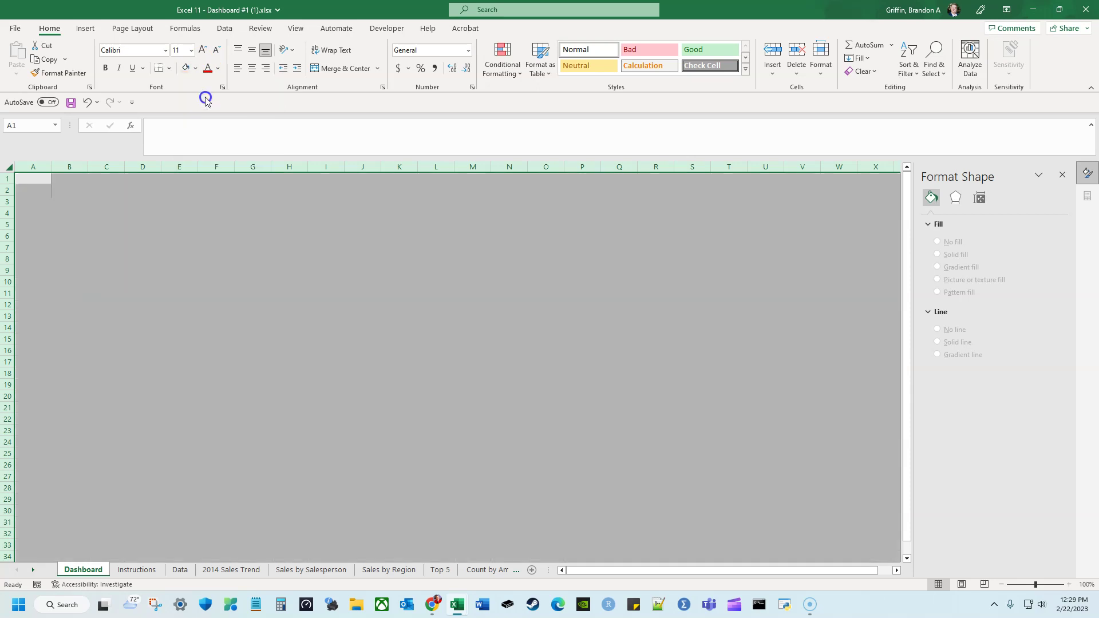
click(159, 241)
click(86, 28)
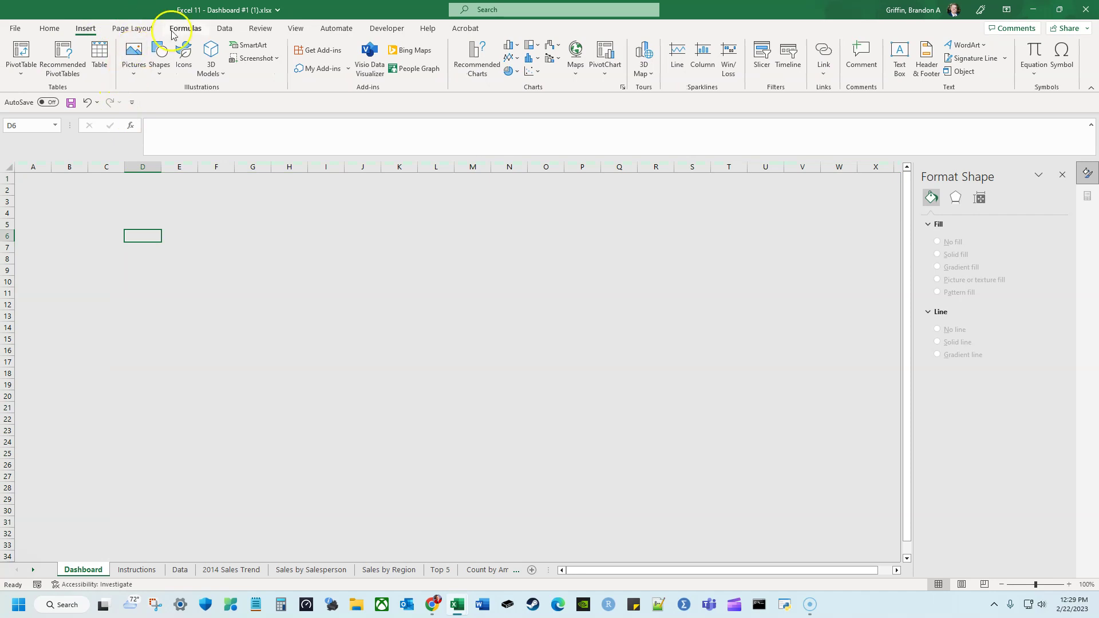
click(299, 29)
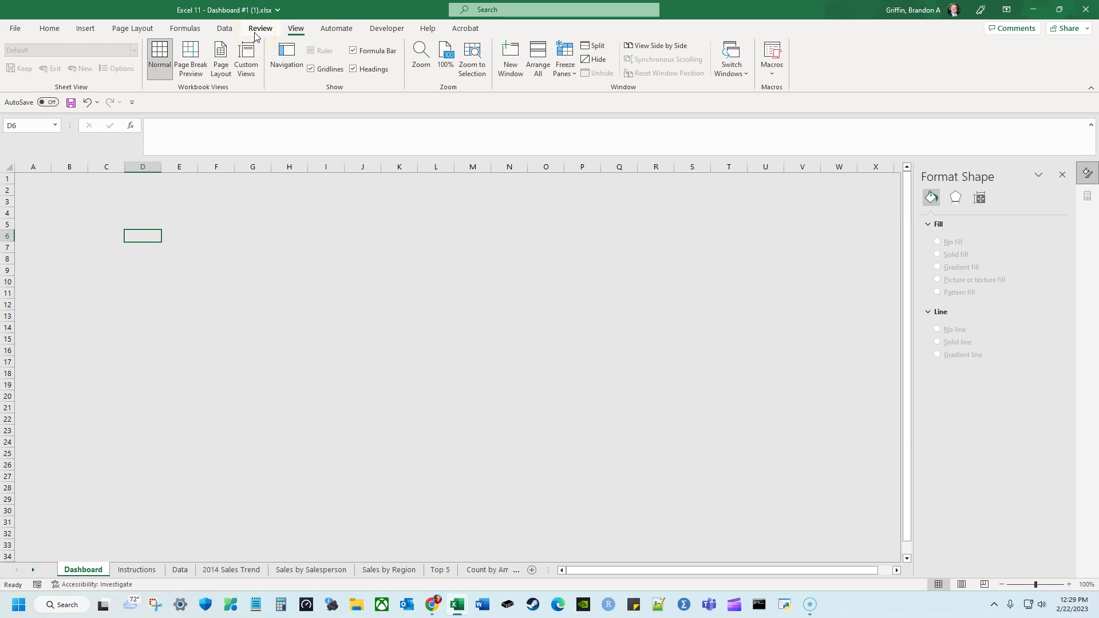
click(318, 70)
click(362, 70)
click(362, 69)
click(367, 50)
click(369, 50)
click(261, 29)
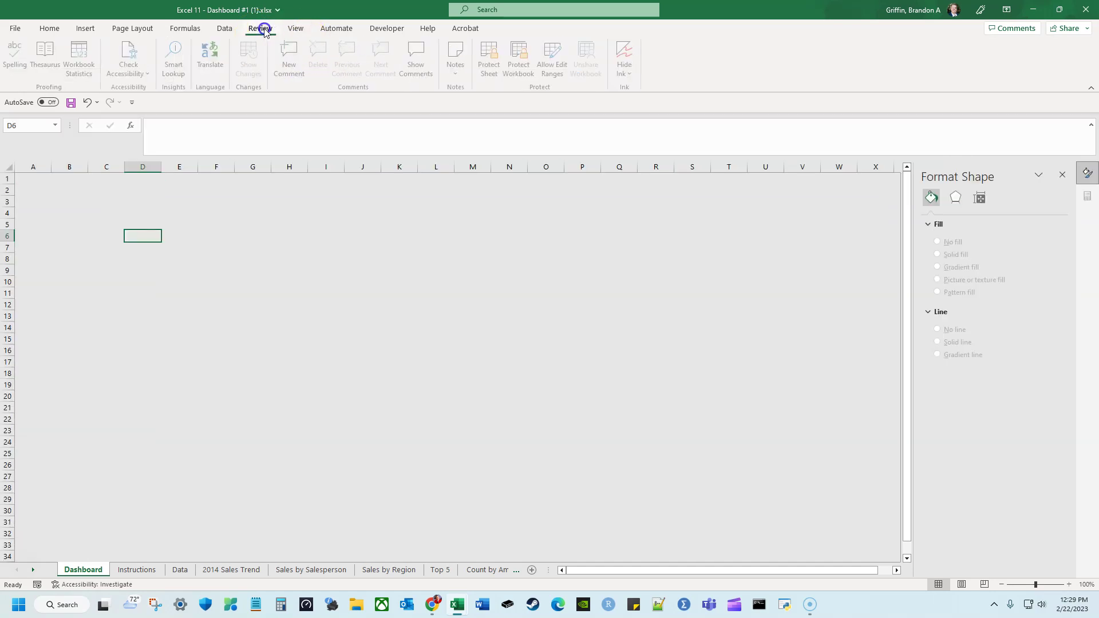
click(223, 27)
click(194, 30)
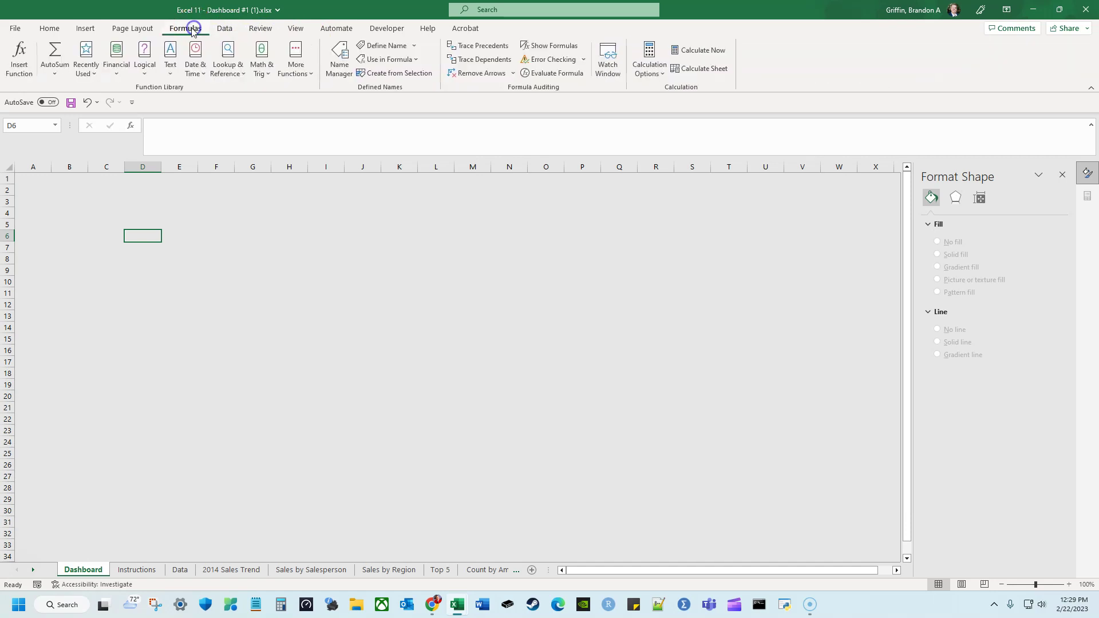
click(132, 29)
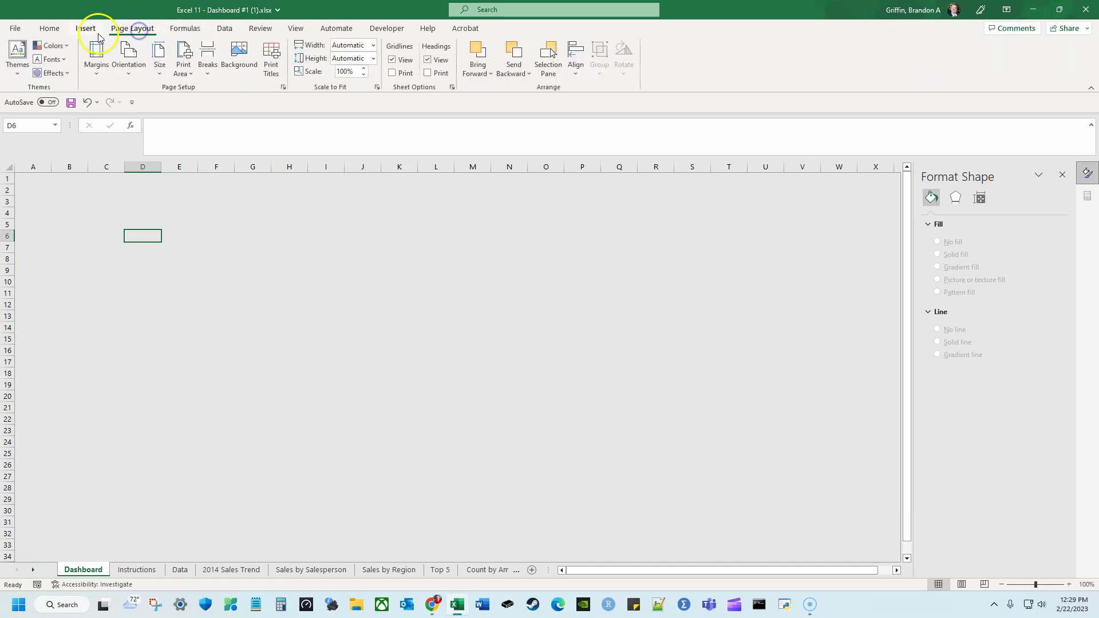
click(66, 46)
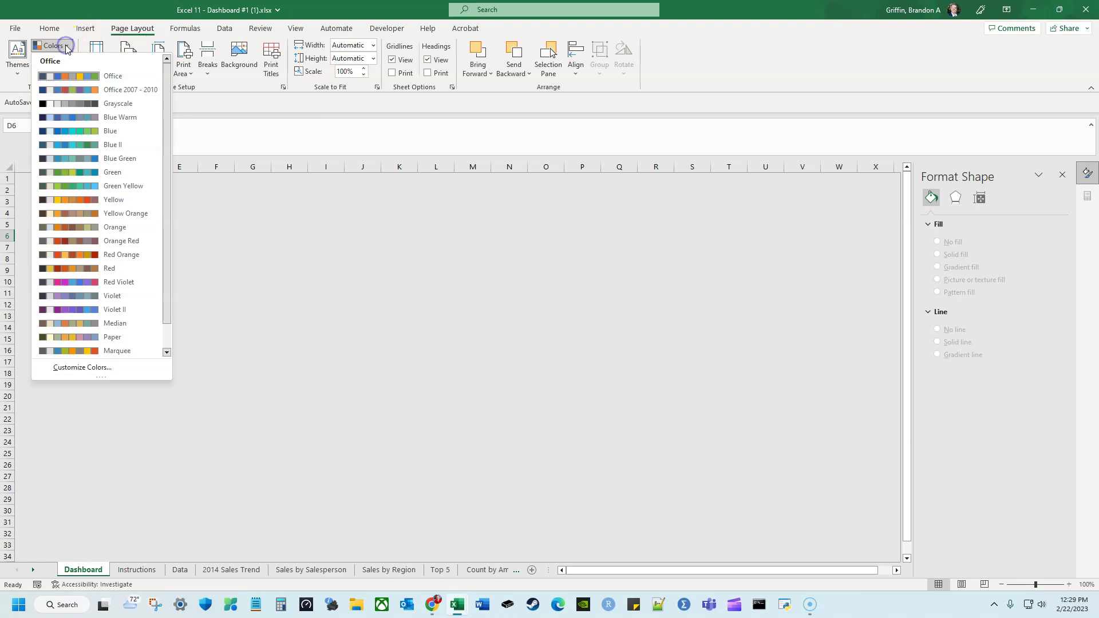
click(17, 57)
click(17, 57)
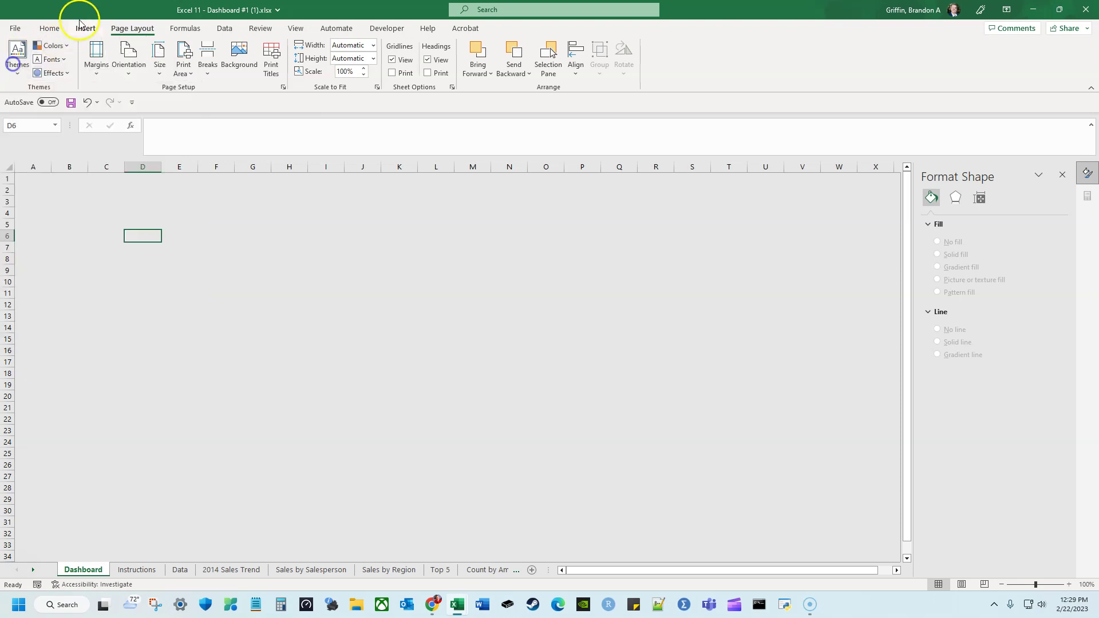
click(87, 27)
Try a black fill on the whole Dashboard sheet and restore the light gray theme fill
click(19, 175)
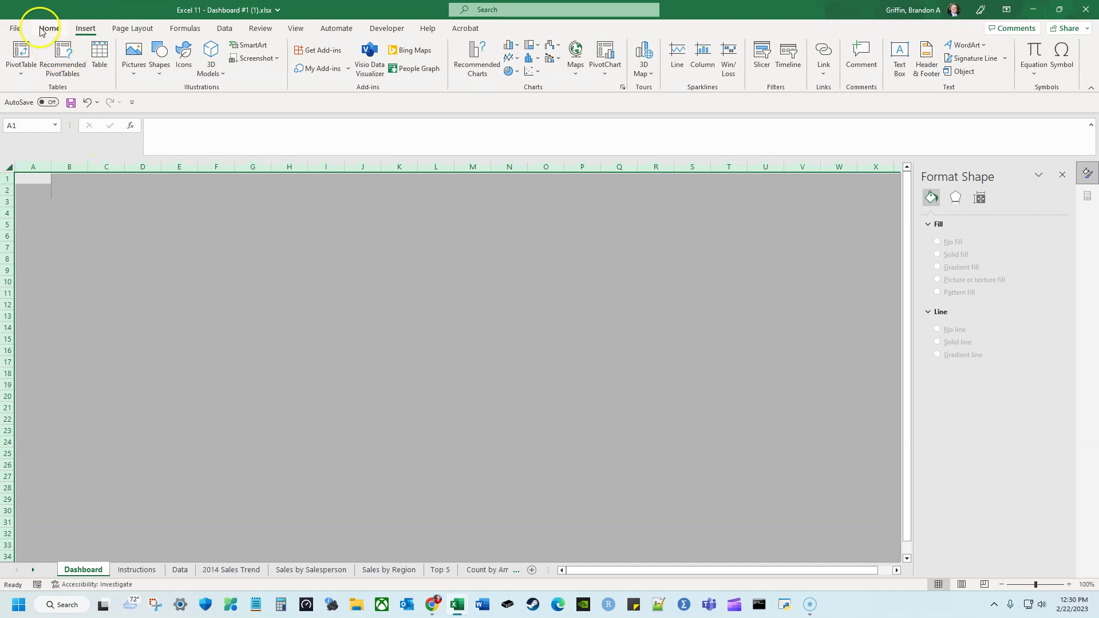
click(42, 28)
click(195, 70)
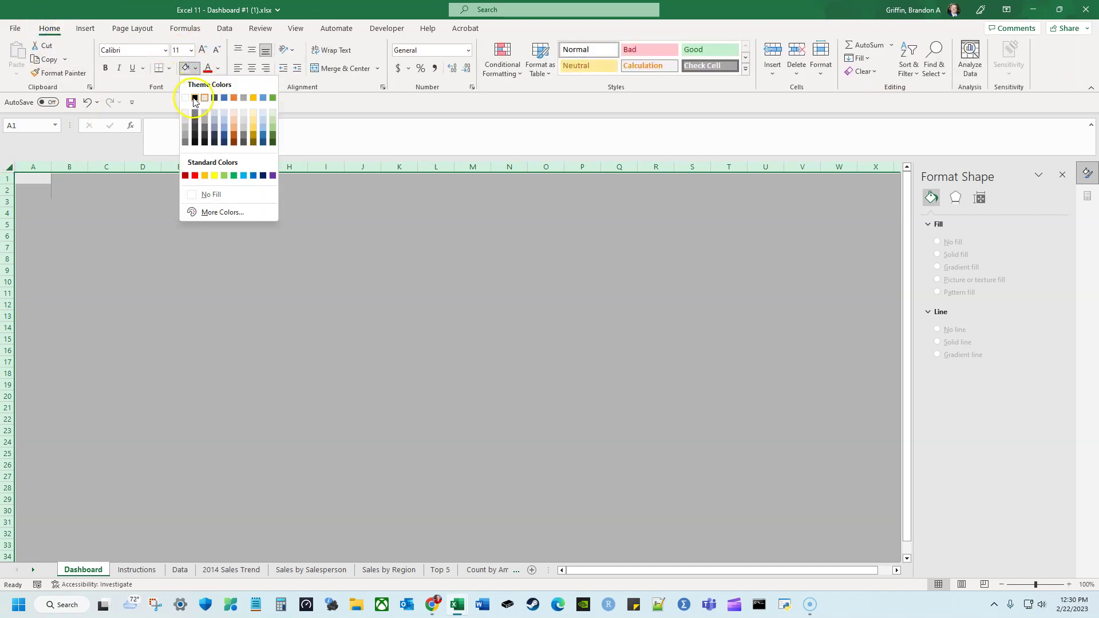
click(194, 99)
click(195, 69)
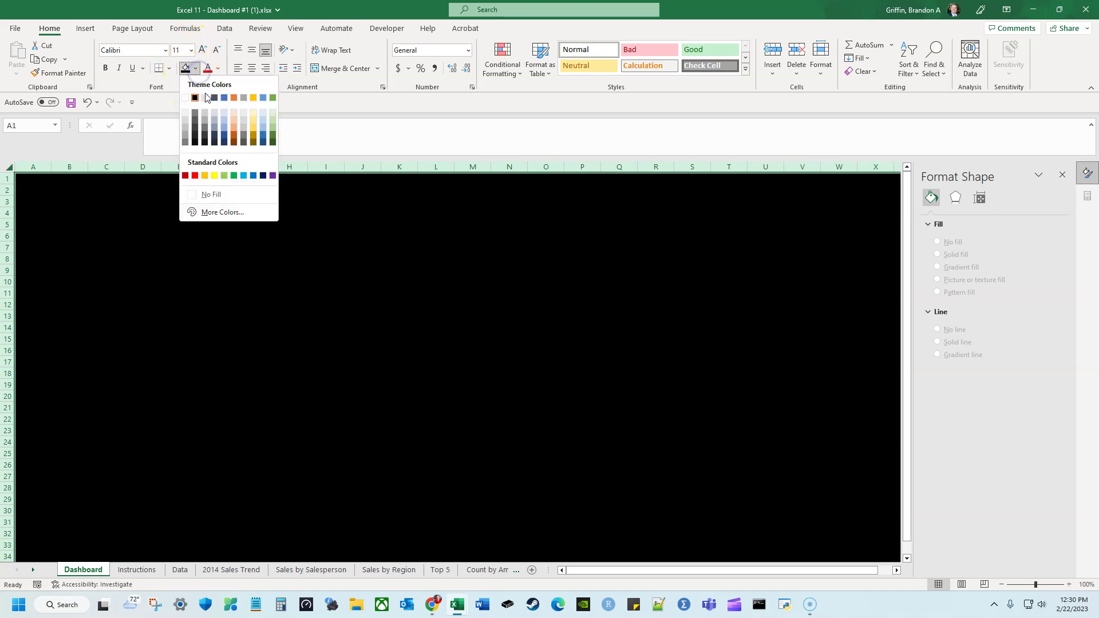
click(204, 98)
click(125, 189)
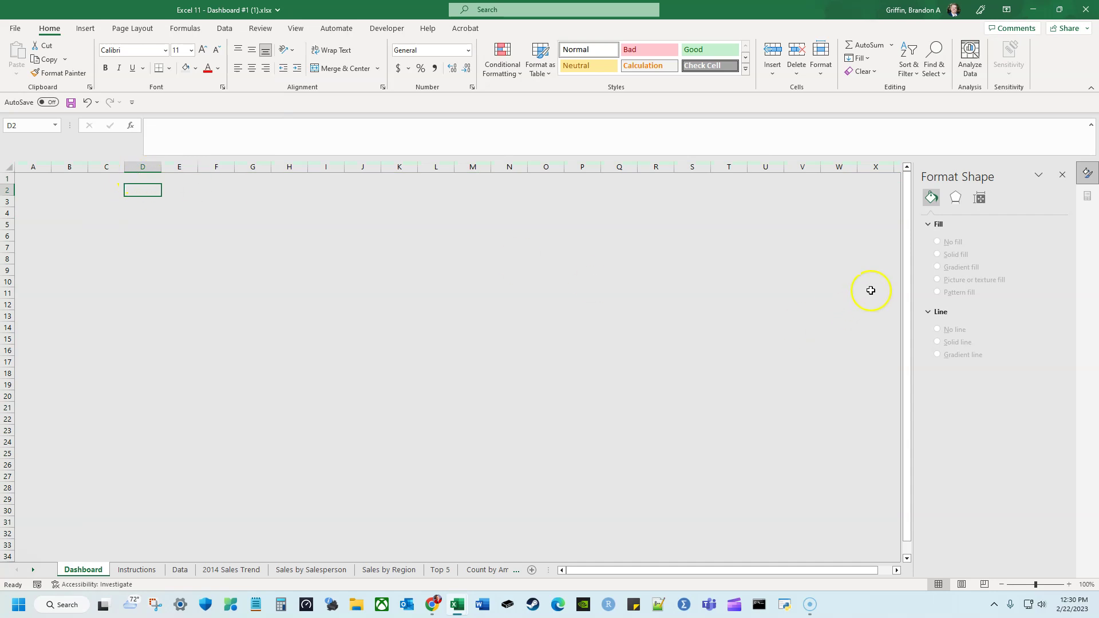
click(195, 69)
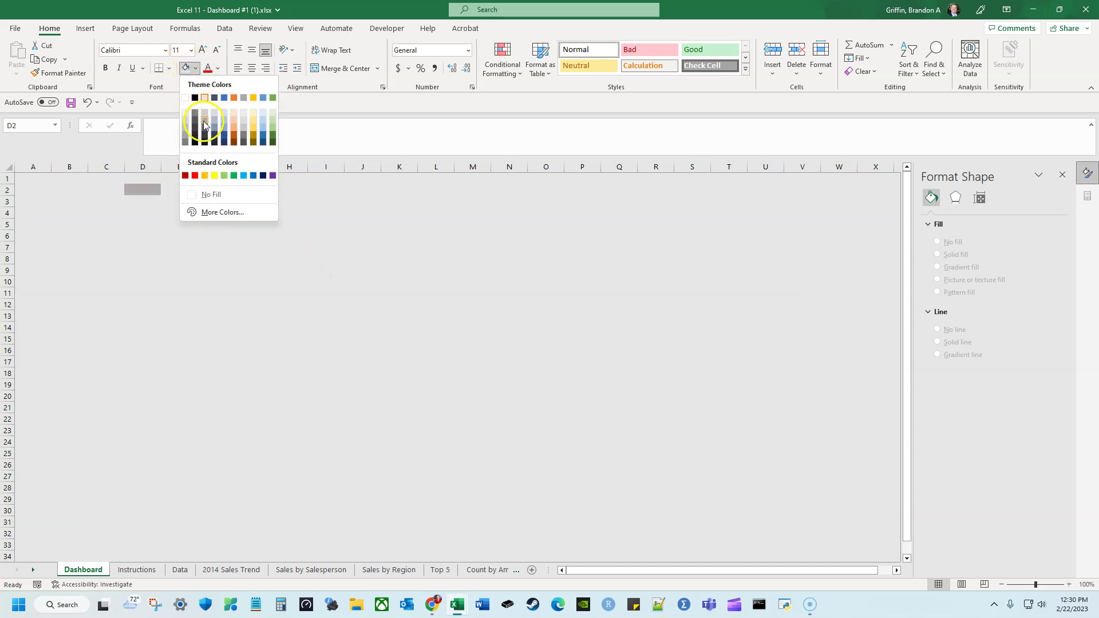
click(74, 215)
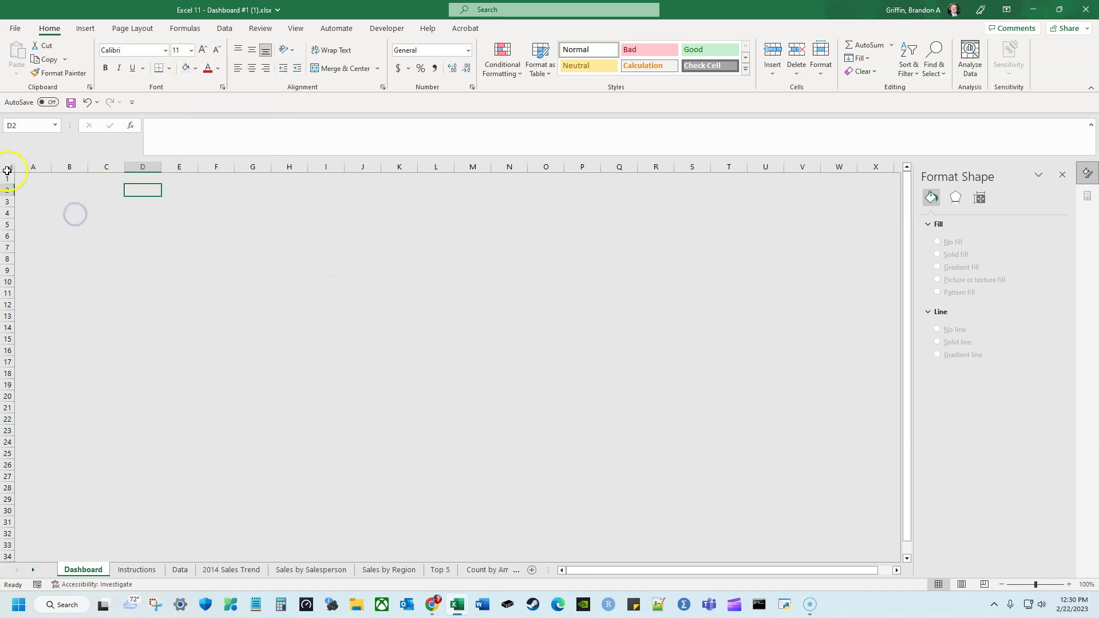
Fill the entire Dashboard sheet with a darker shade of the light gray theme color
click(8, 169)
click(195, 69)
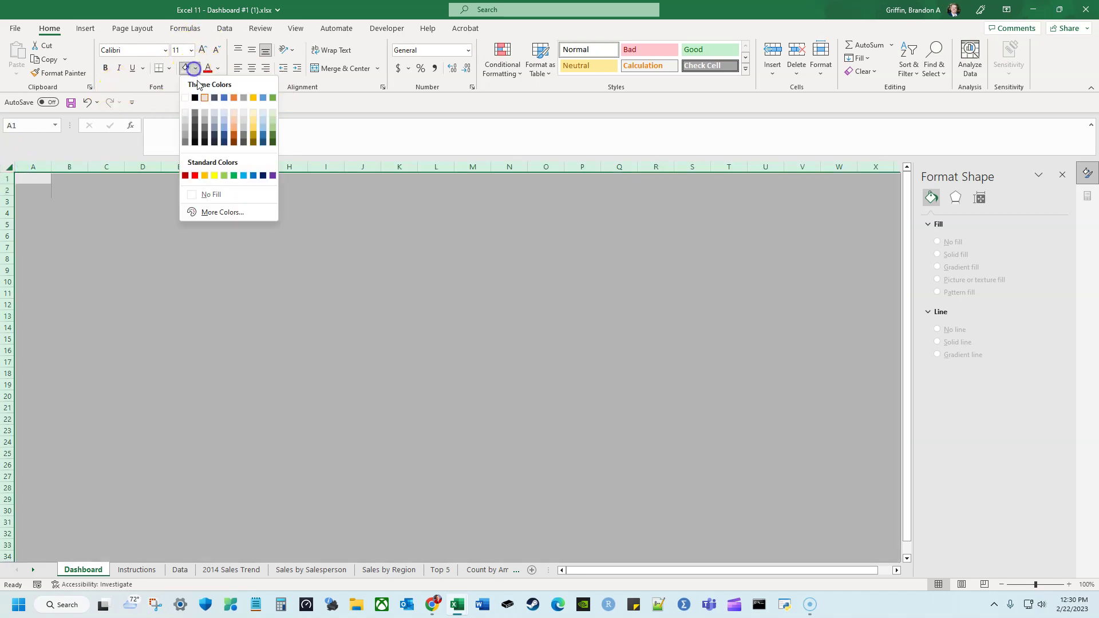
click(204, 125)
click(185, 198)
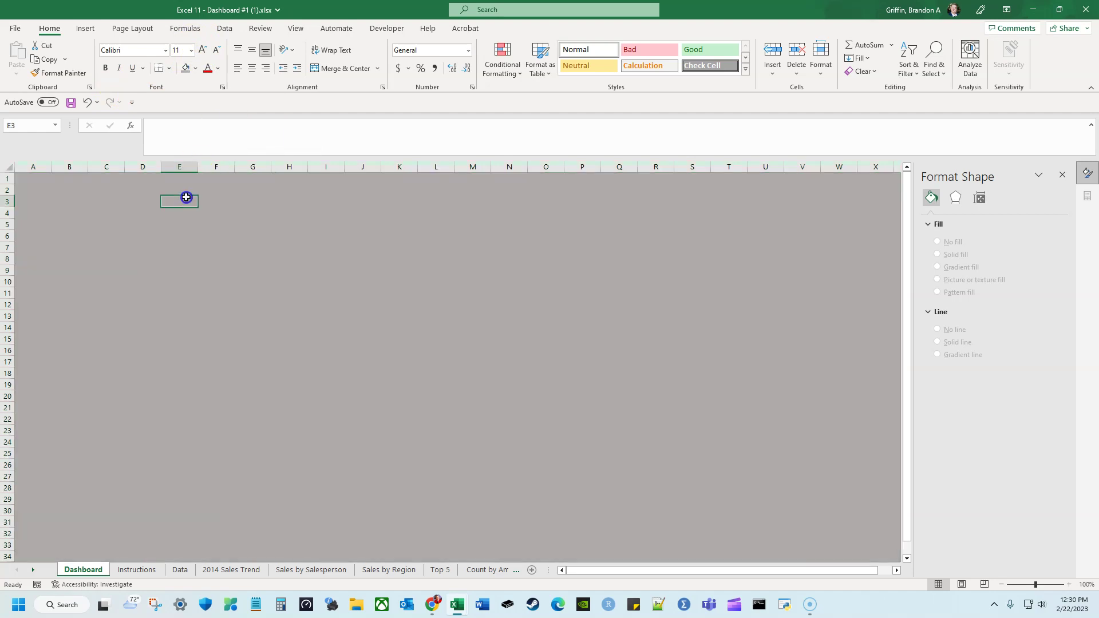
click(188, 69)
click(92, 198)
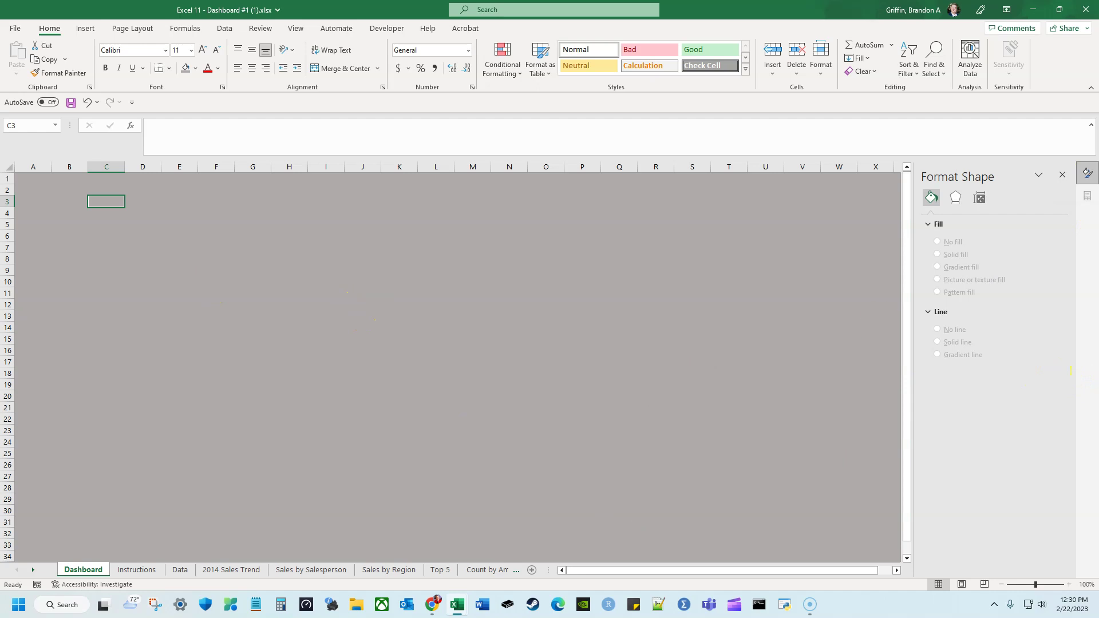
Examine the example dashboard's chart and slicer layout on the Instructions sheet, and return to the Dashboard sheet
click(136, 570)
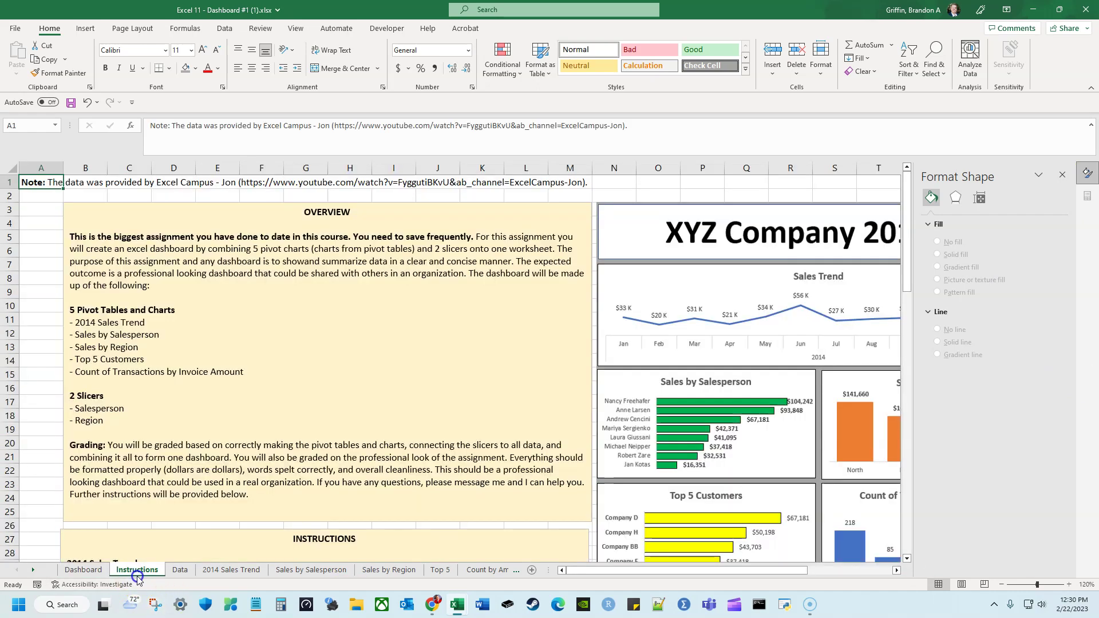
drag(704, 581, 809, 578)
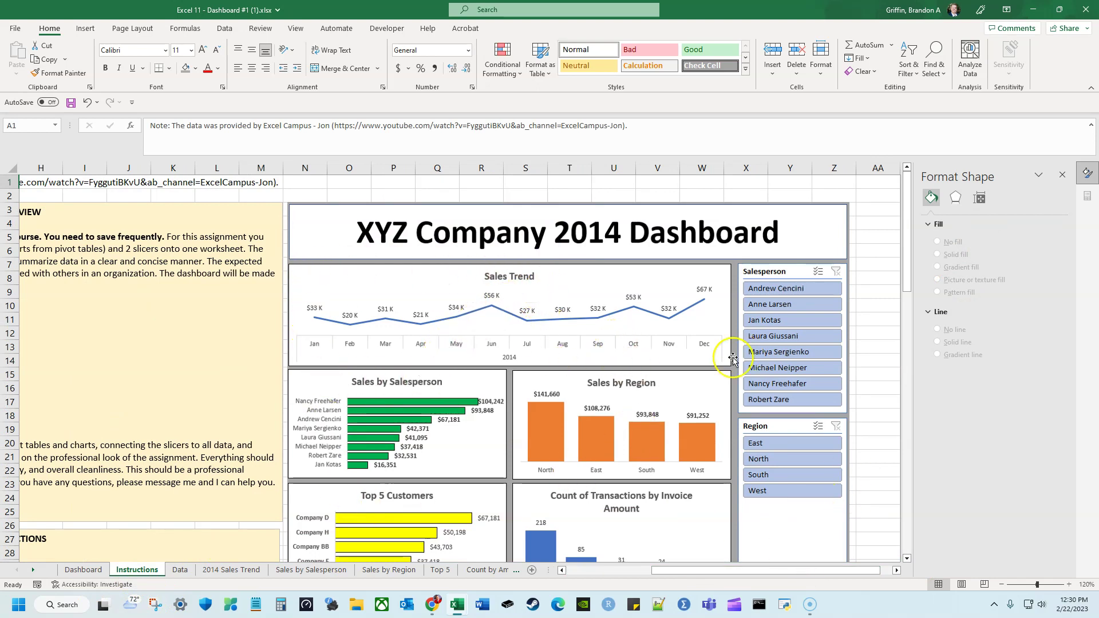
drag(675, 570, 580, 572)
click(59, 573)
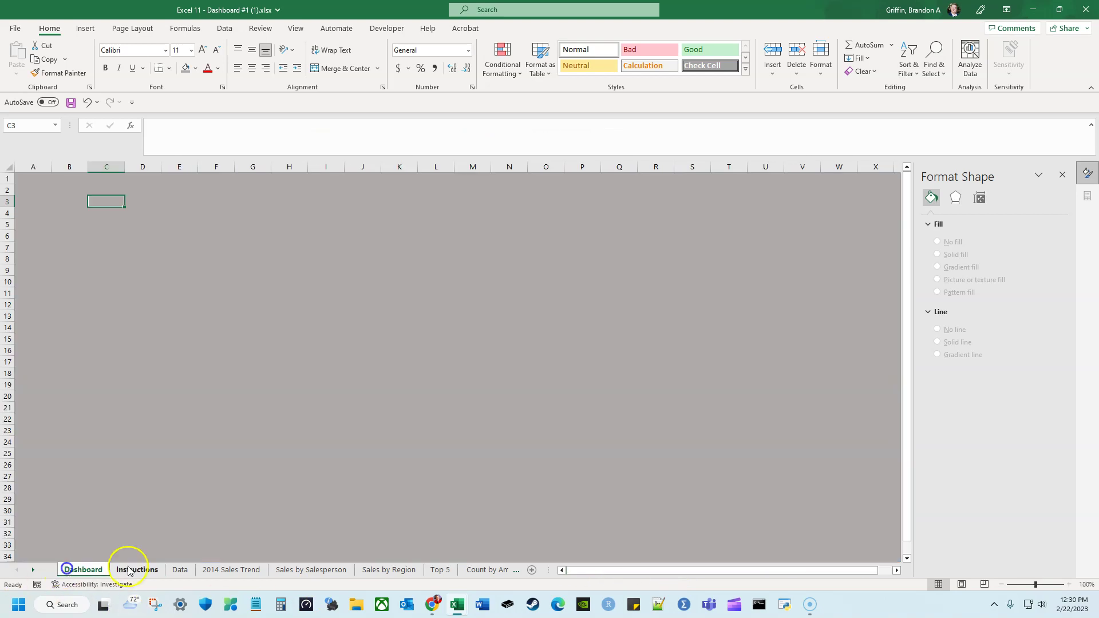
Copy the Sales Trend chart from the 2014 Sales Trend sheet to the Dashboard sheet and place it over about E5:O13
click(249, 575)
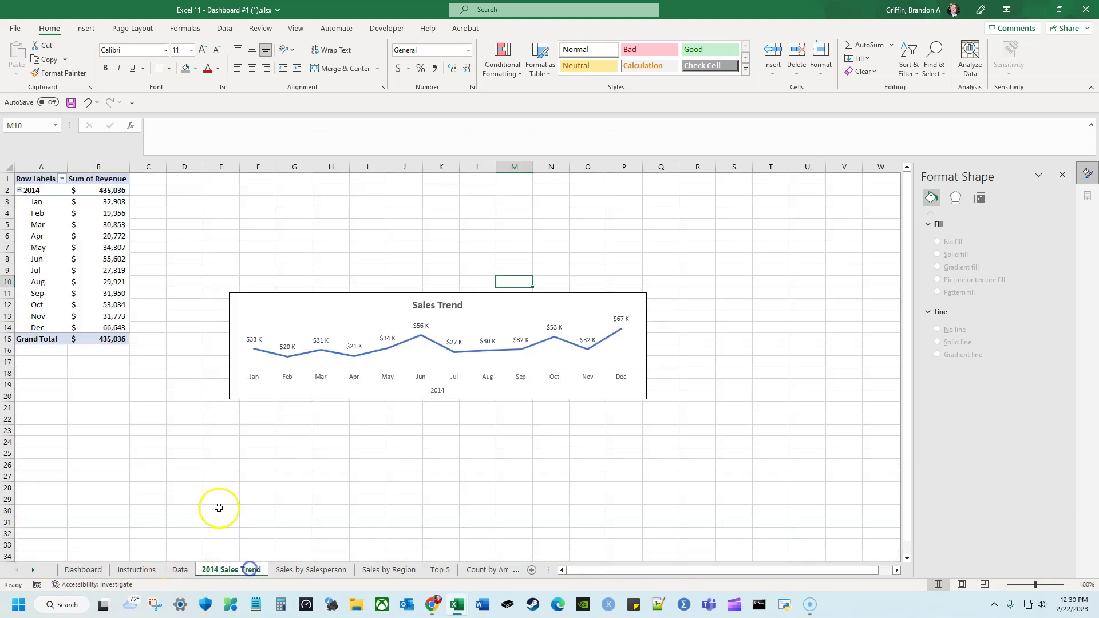
click(307, 304)
click(81, 569)
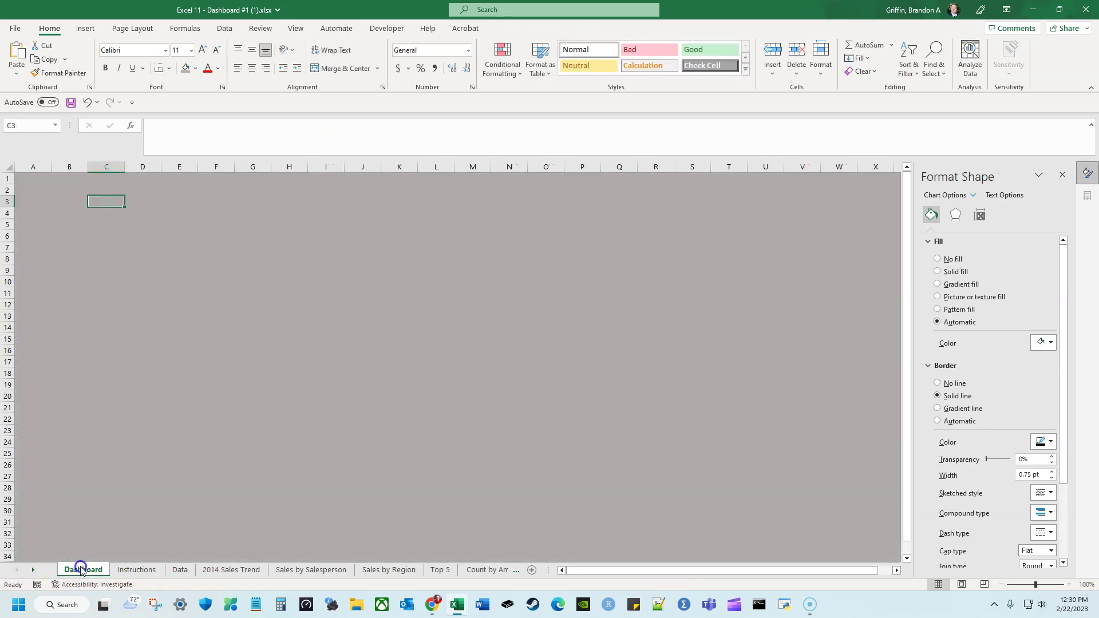
key(ctrl+v)
drag(357, 210, 428, 237)
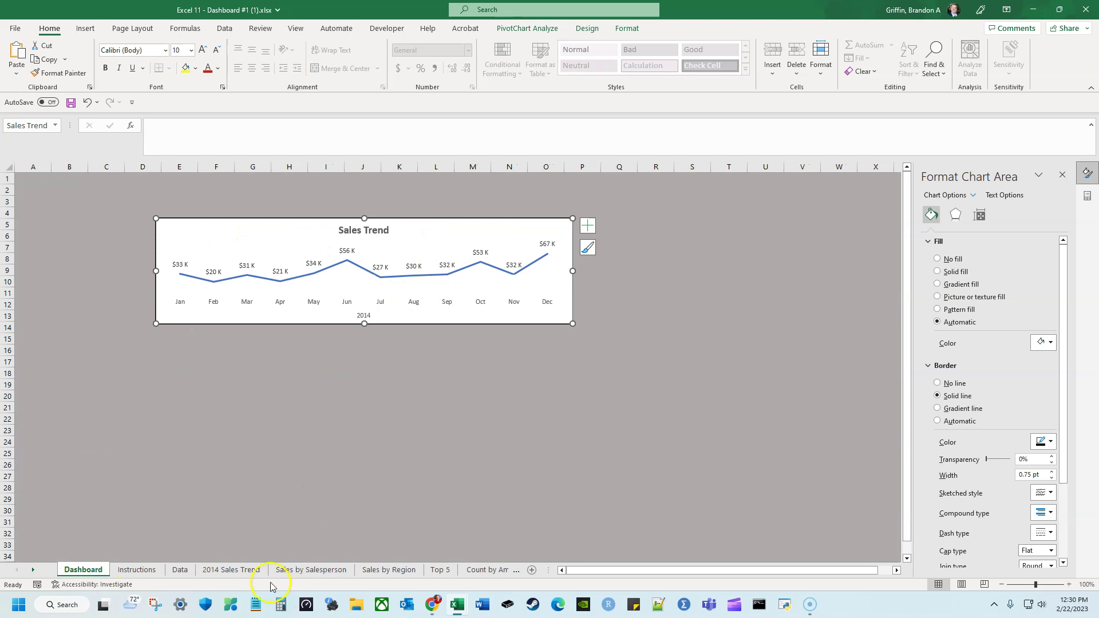
Copy the Sales by Salesperson chart from its sheet and return to the Dashboard sheet
click(292, 570)
click(474, 246)
click(580, 232)
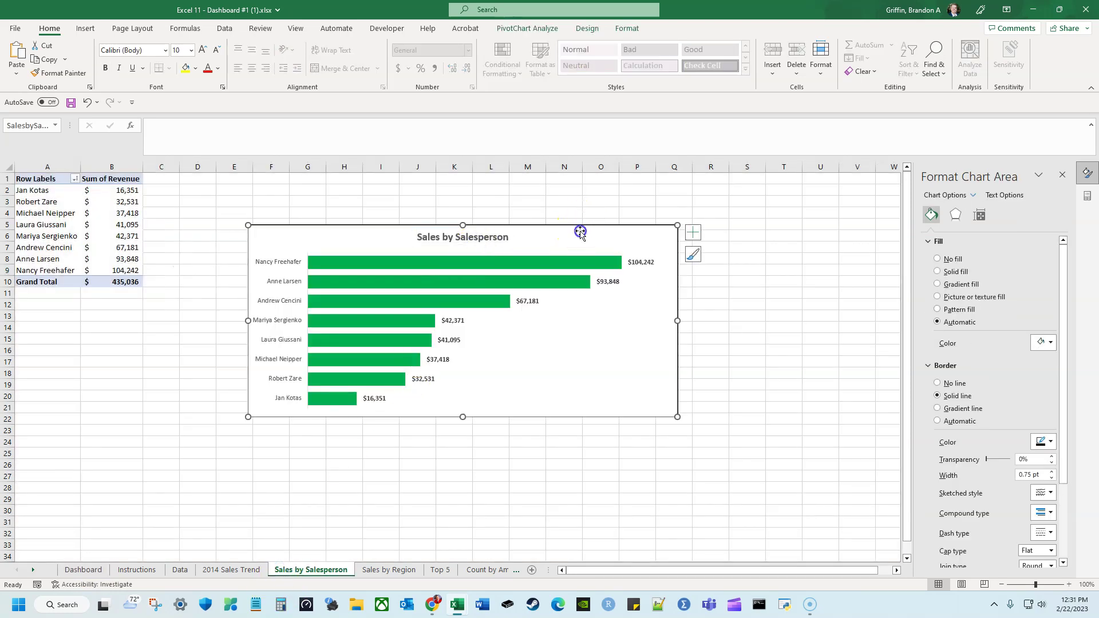
click(76, 576)
click(395, 292)
drag(436, 233, 383, 365)
click(461, 290)
key(ctrl+z)
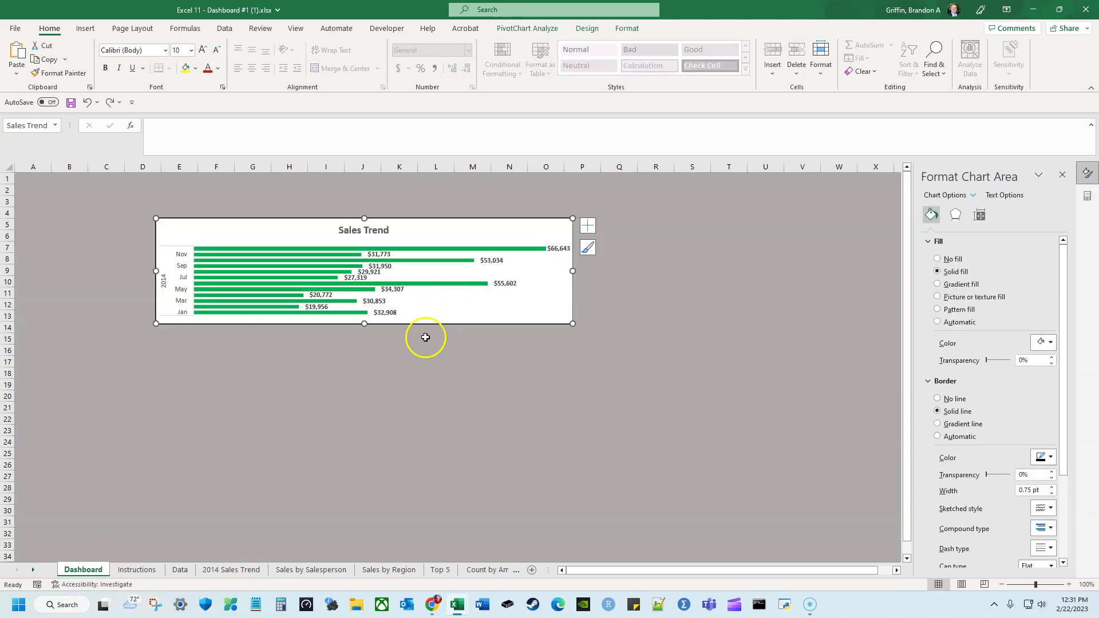
key(ctrl+z)
Paste the Sales by Salesperson chart into the Dashboard sheet and move it directly below the Sales Trend chart
click(179, 361)
key(ctrl+v)
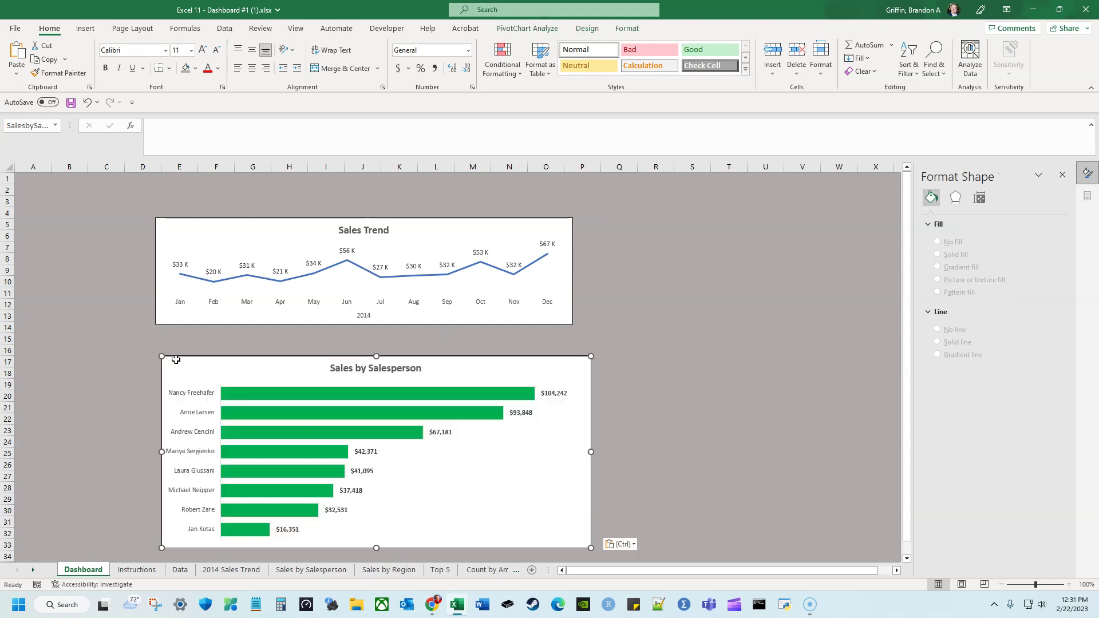
click(176, 360)
drag(257, 368, 249, 346)
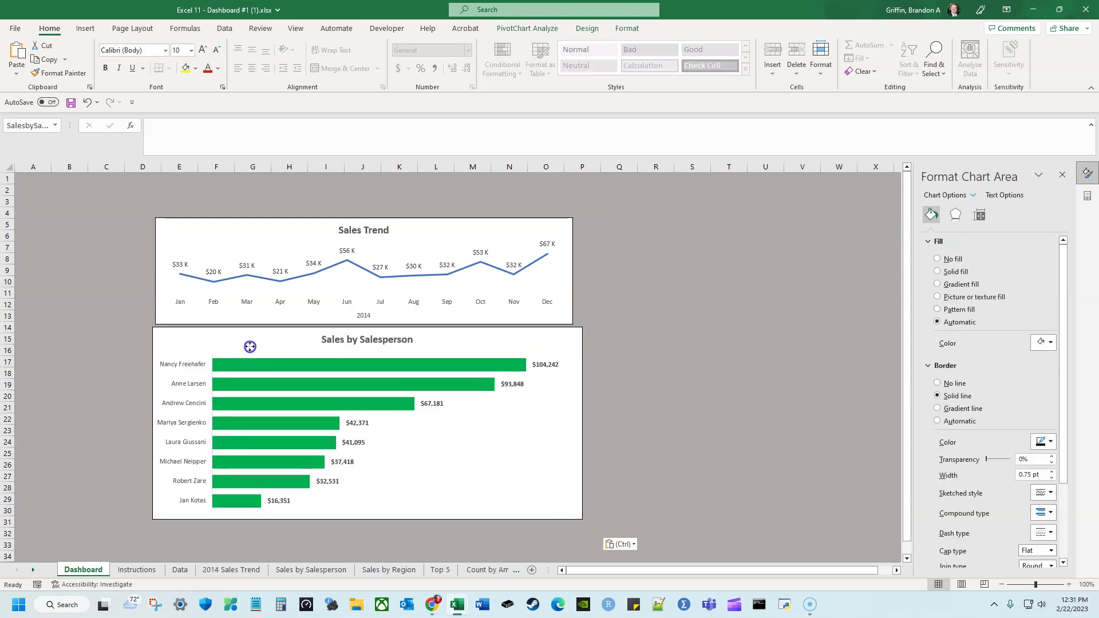
click(608, 380)
Copy the Sales by Region chart from its sheet and paste it on the Dashboard sheet below the Sales by Salesperson chart
scroll(609, 380, down, 1)
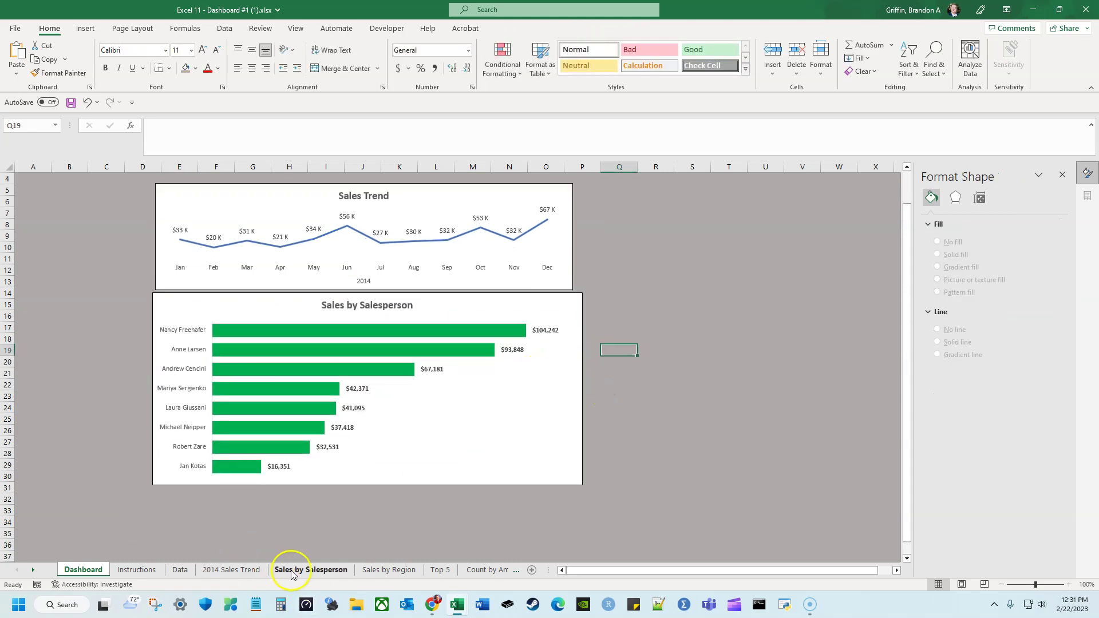
click(388, 569)
click(354, 294)
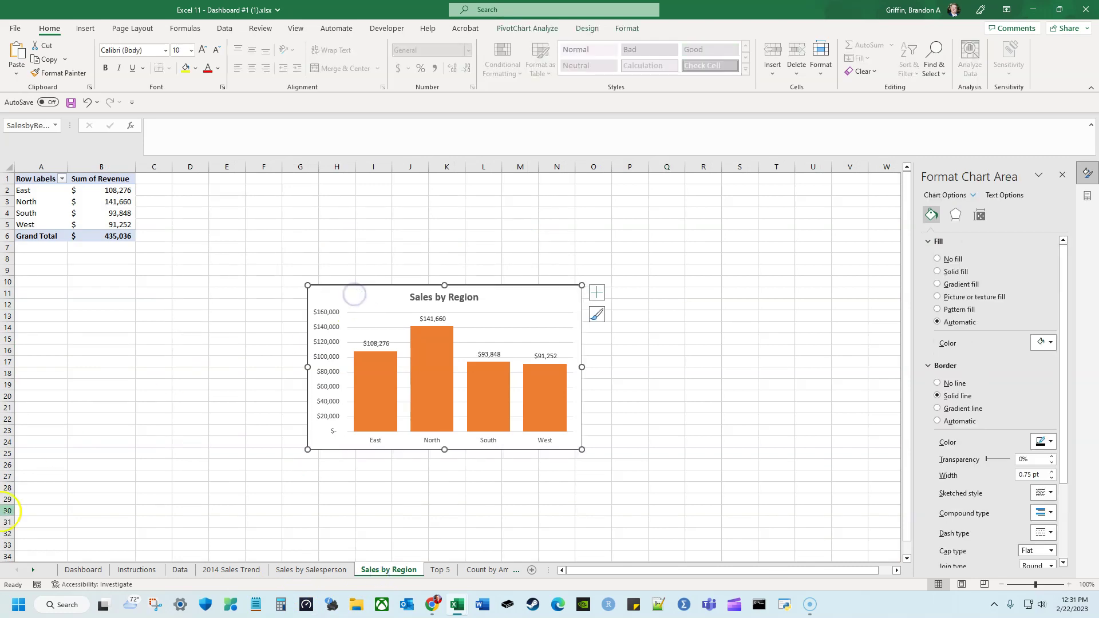
click(83, 569)
scroll(401, 486, down, 3)
click(650, 439)
click(507, 447)
key(ctrl+v)
scroll(509, 455, down, 3)
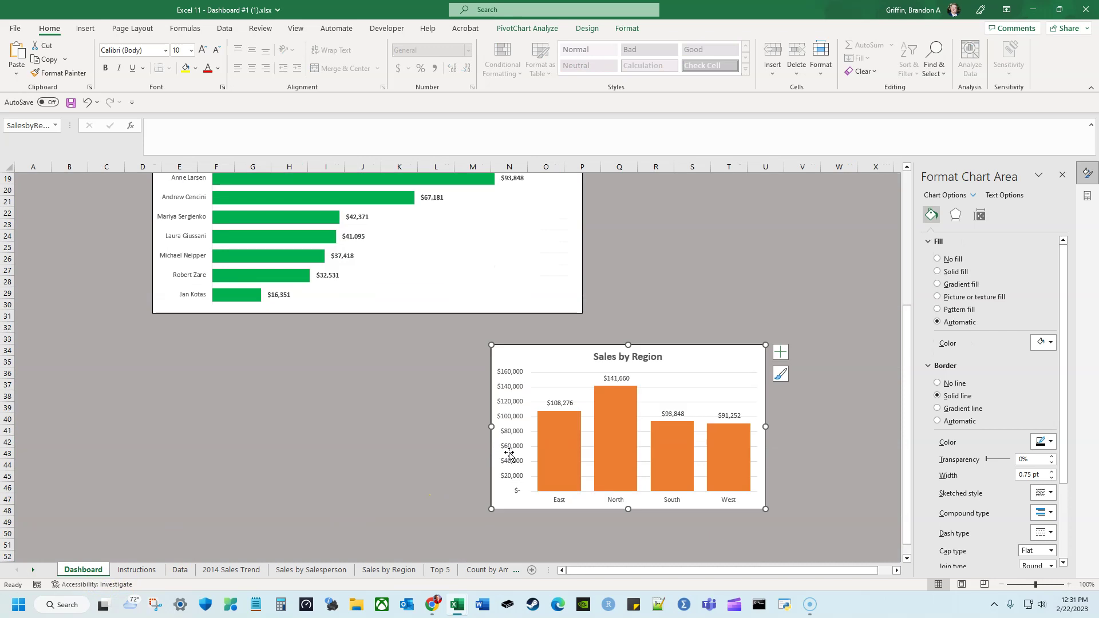
click(501, 521)
Copy the Top 5 Customers chart from the Top 5 sheet and paste it on the Dashboard sheet at about column U
click(430, 569)
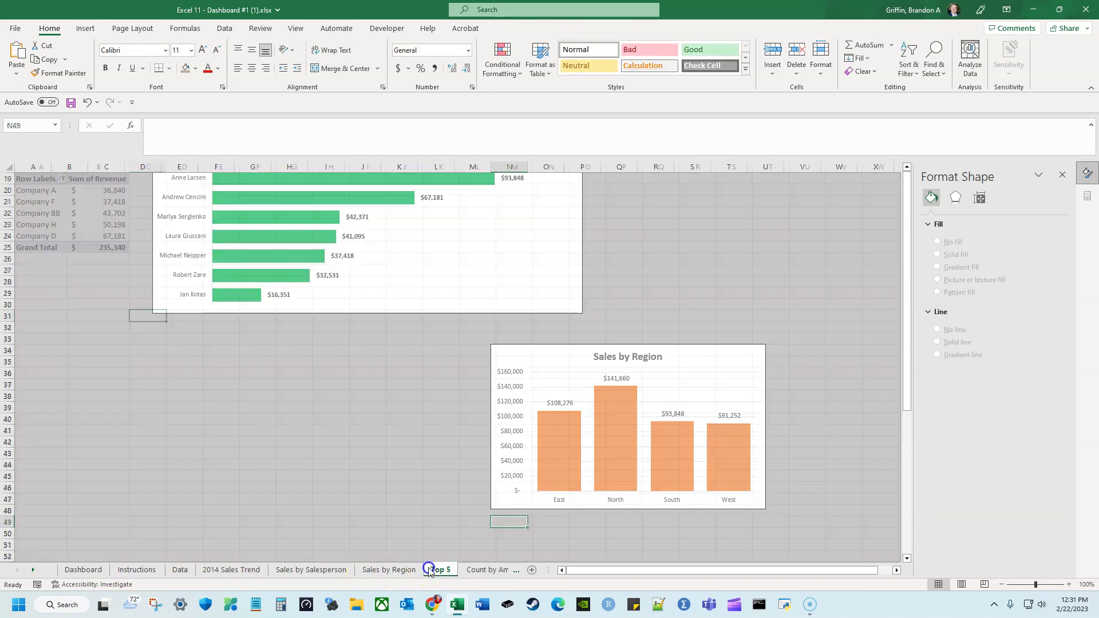
click(363, 302)
click(591, 293)
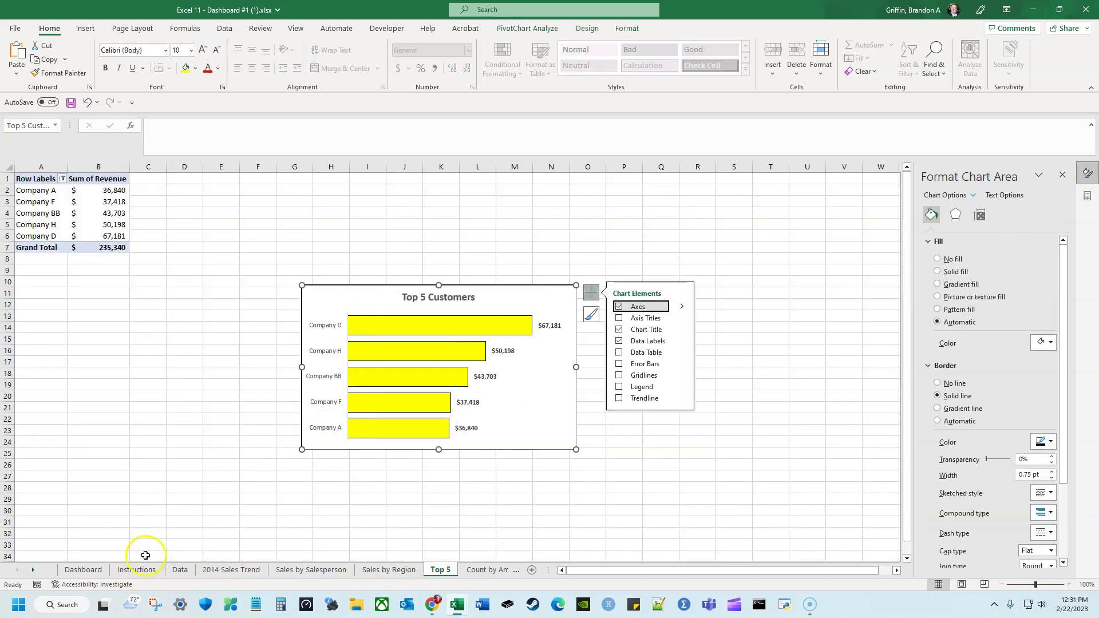
click(283, 345)
click(343, 301)
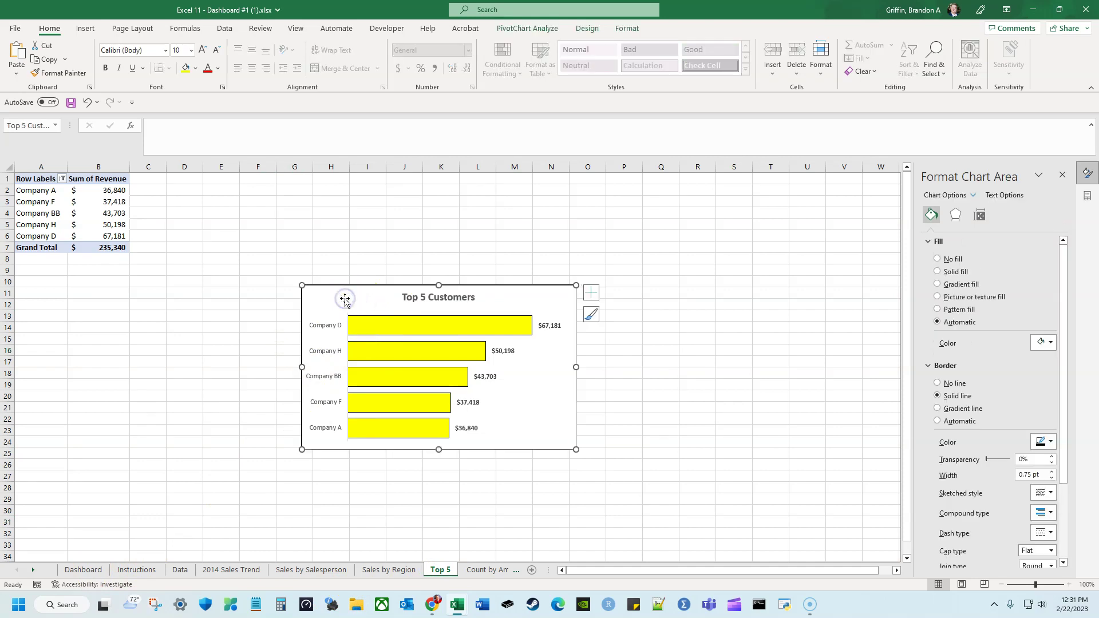
click(749, 236)
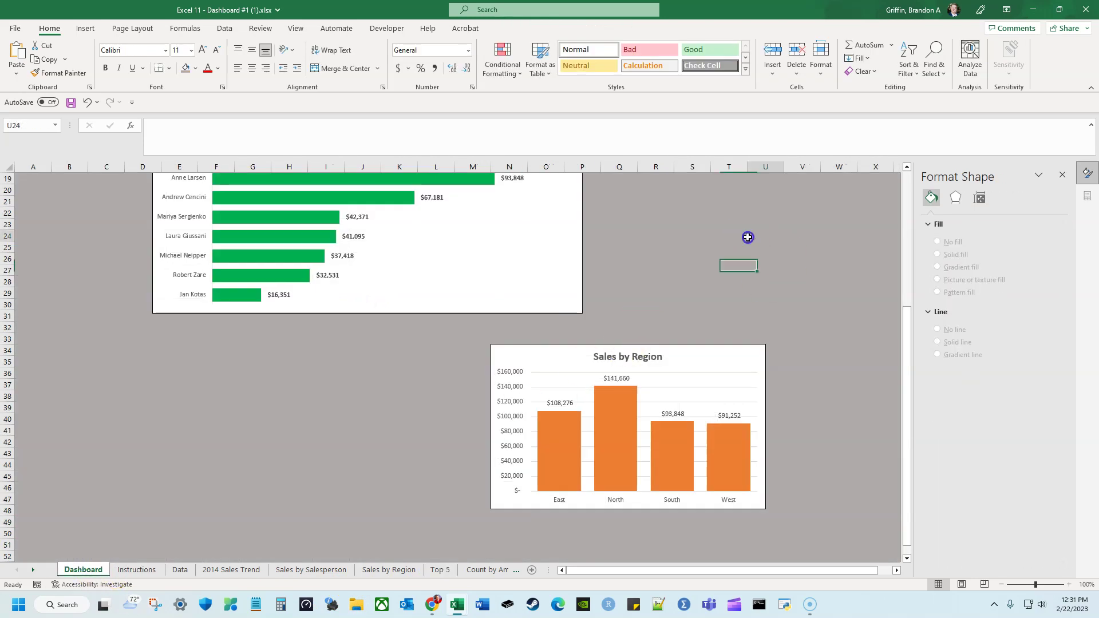
key(ctrl+v)
Copy the Count of Transaction by Invoice Amount chart from the Count by Amount sheet and paste it on the Dashboard sheet at L37
click(486, 570)
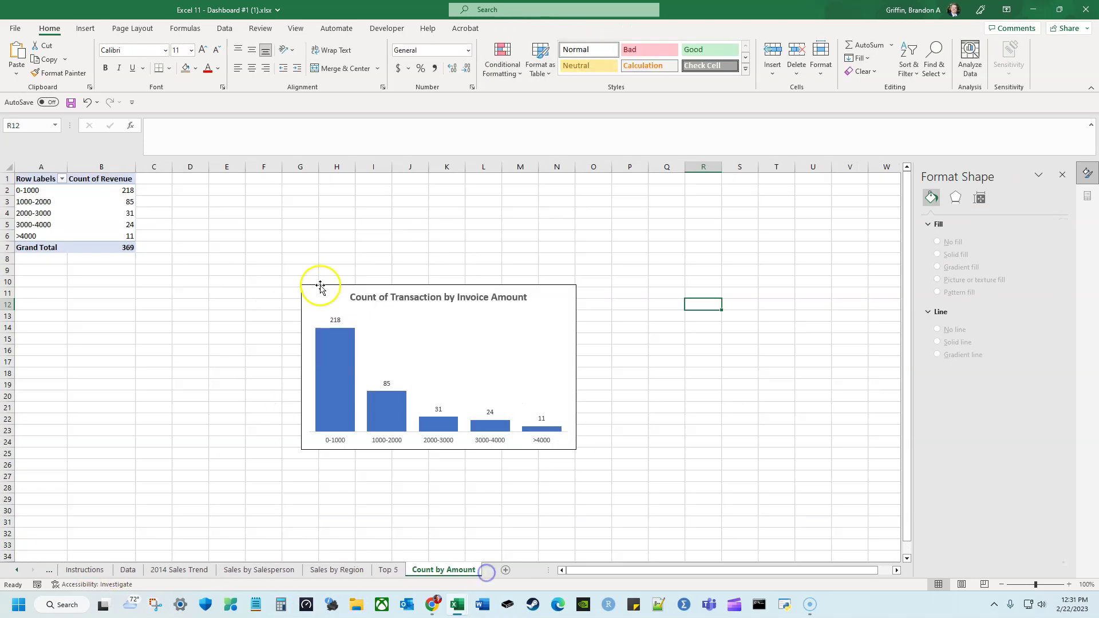
click(328, 297)
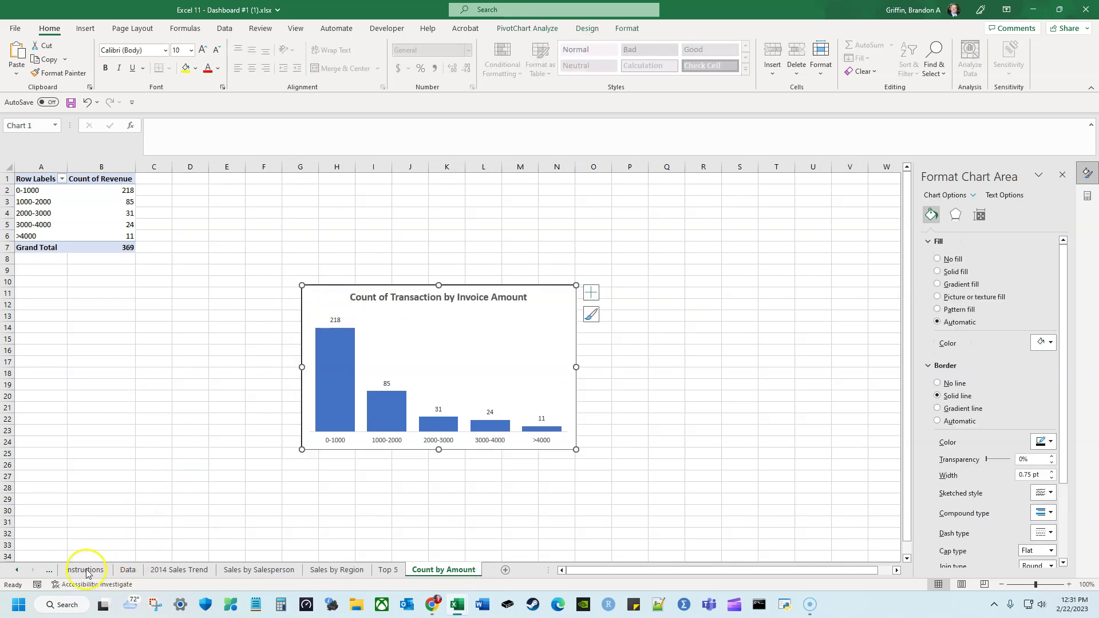
click(50, 570)
click(432, 385)
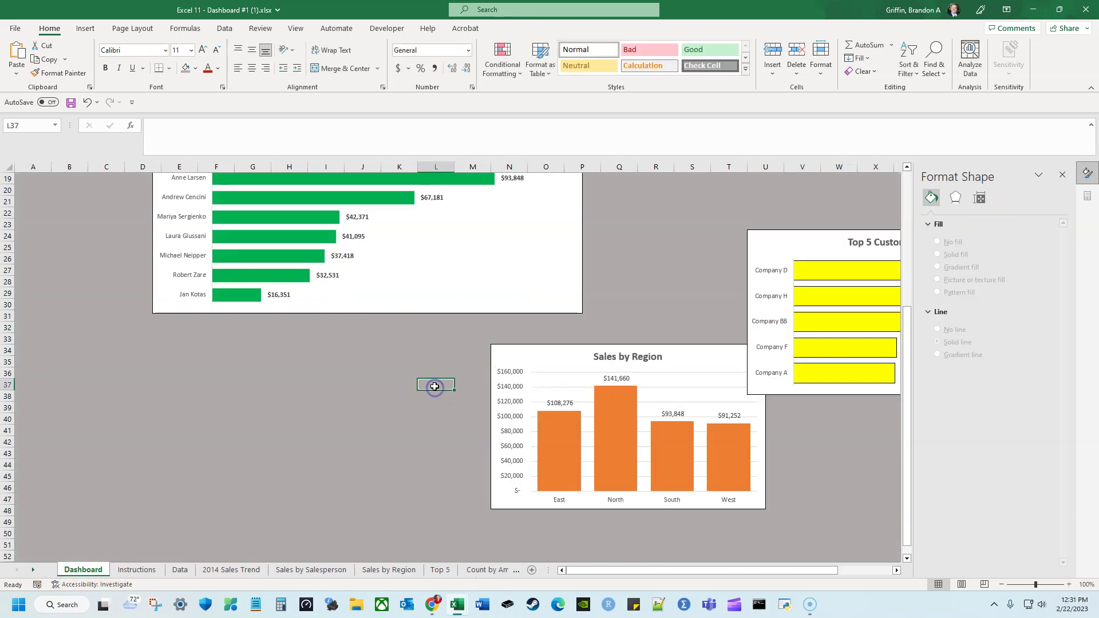
key(ctrl+v)
Shift the Sales by Salesperson chart down, then move and widen the Sales Trend chart to cover about B7:P15
scroll(479, 383, up, 4)
drag(470, 224, 361, 223)
drag(528, 328, 511, 380)
click(395, 222)
drag(395, 222, 399, 245)
drag(473, 345, 584, 338)
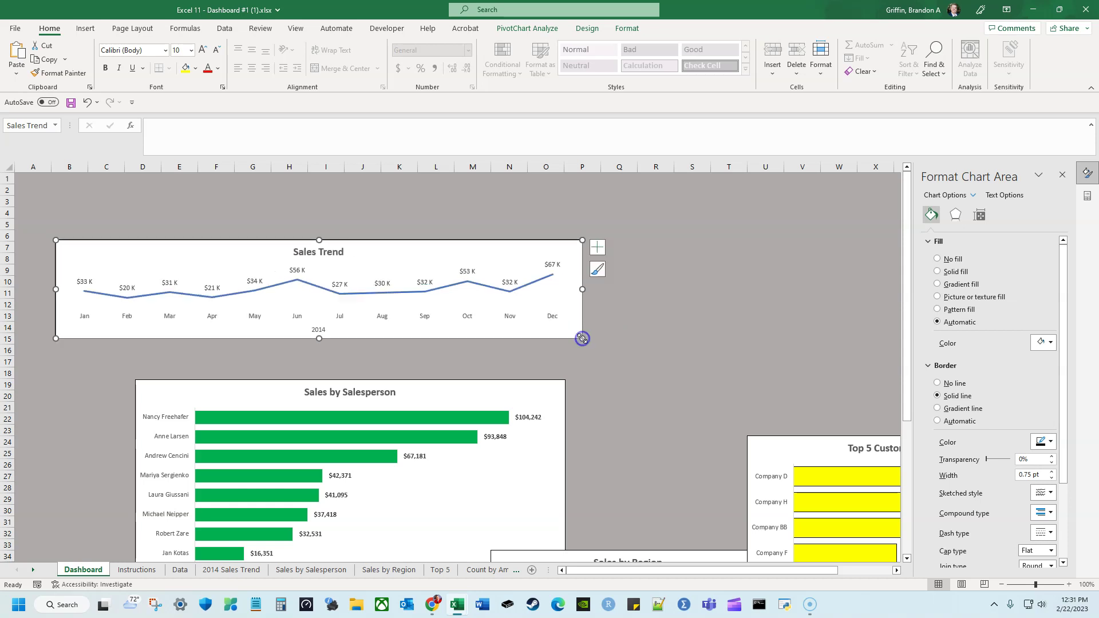
Move the Sales by Salesperson chart directly under the Sales Trend chart's left edge and narrow it to about half that chart's width
click(421, 385)
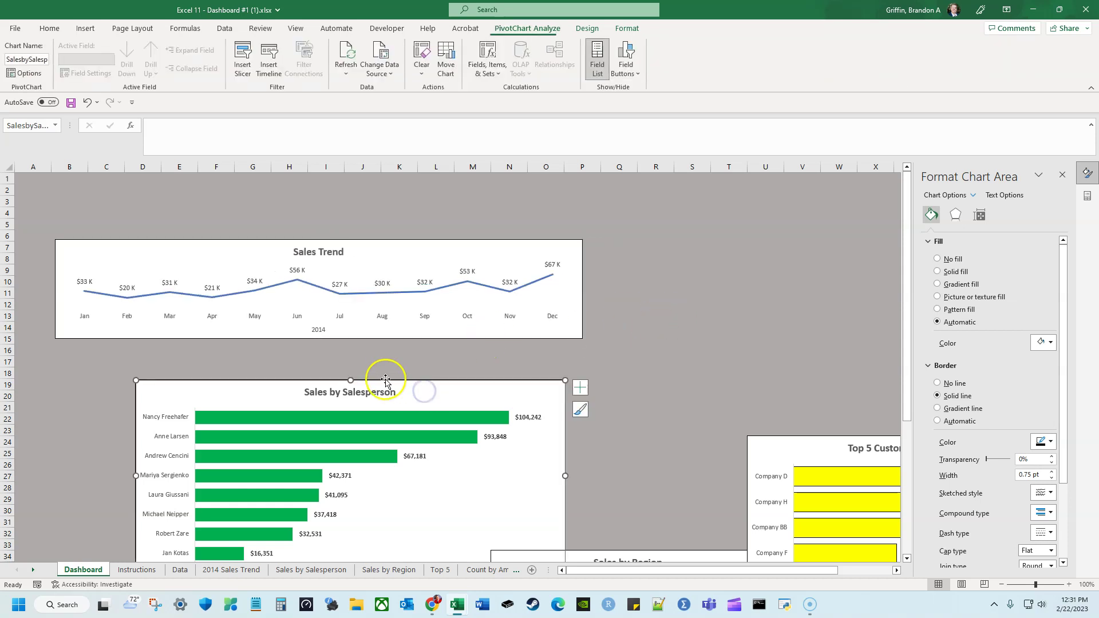
scroll(697, 387, down, 1)
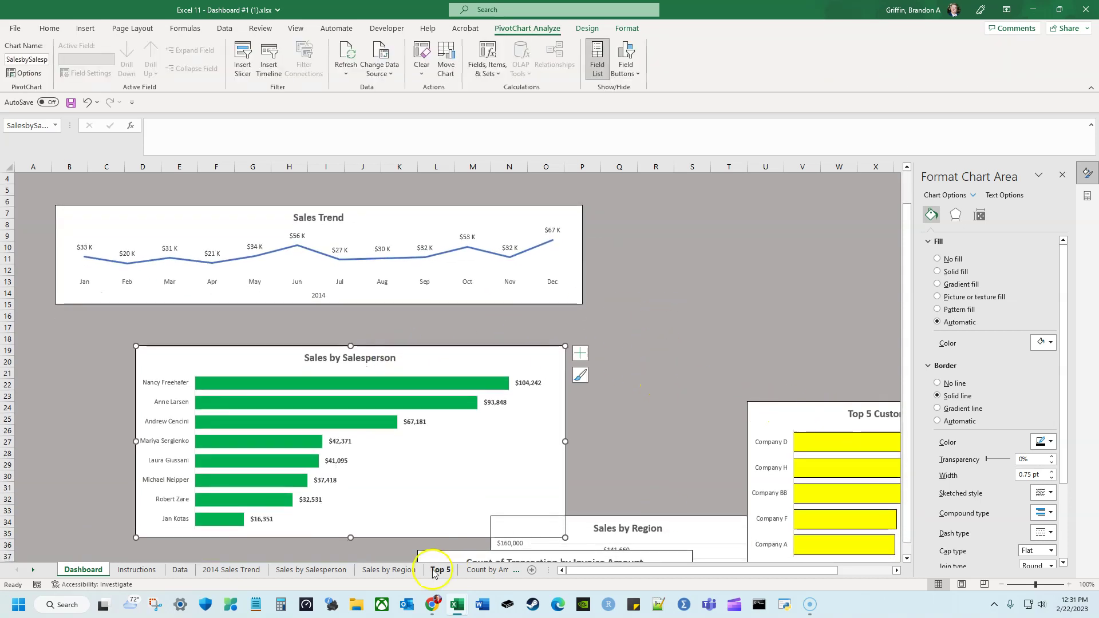
drag(508, 354, 429, 314)
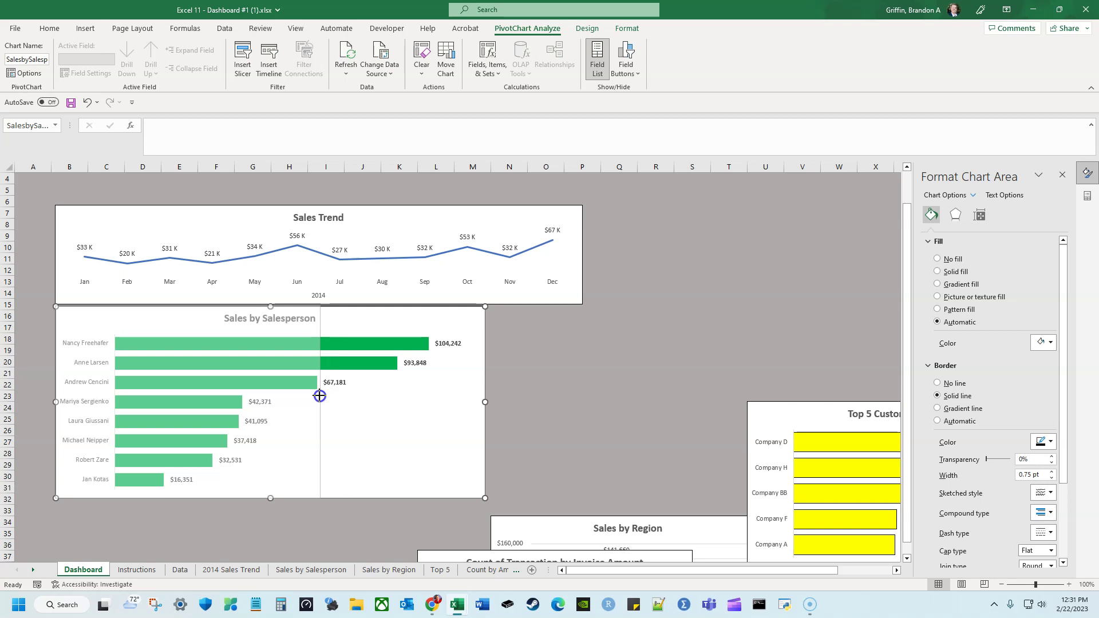
drag(321, 396, 321, 396)
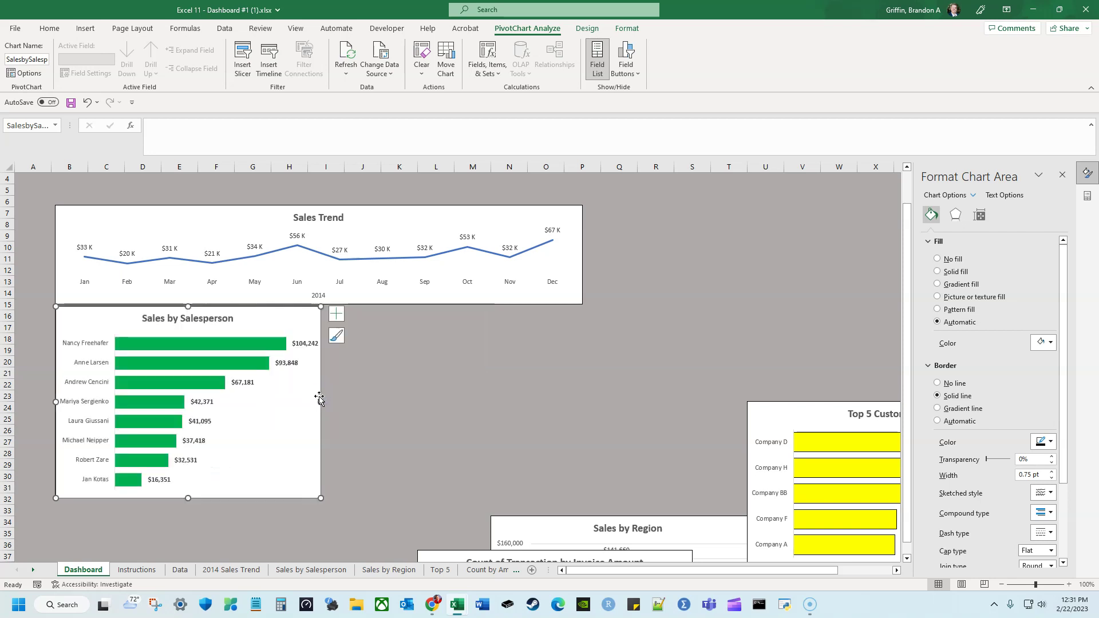
Place the Sales by Region chart beside Sales by Salesperson and resize it to match that chart's height and the Sales Trend chart's right edge
scroll(662, 447, down, 3)
click(657, 421)
drag(658, 419, 516, 210)
mouse_move(597, 368)
mouse_down()
mouse_move(566, 385)
mouse_move(583, 396)
mouse_up()
click(658, 430)
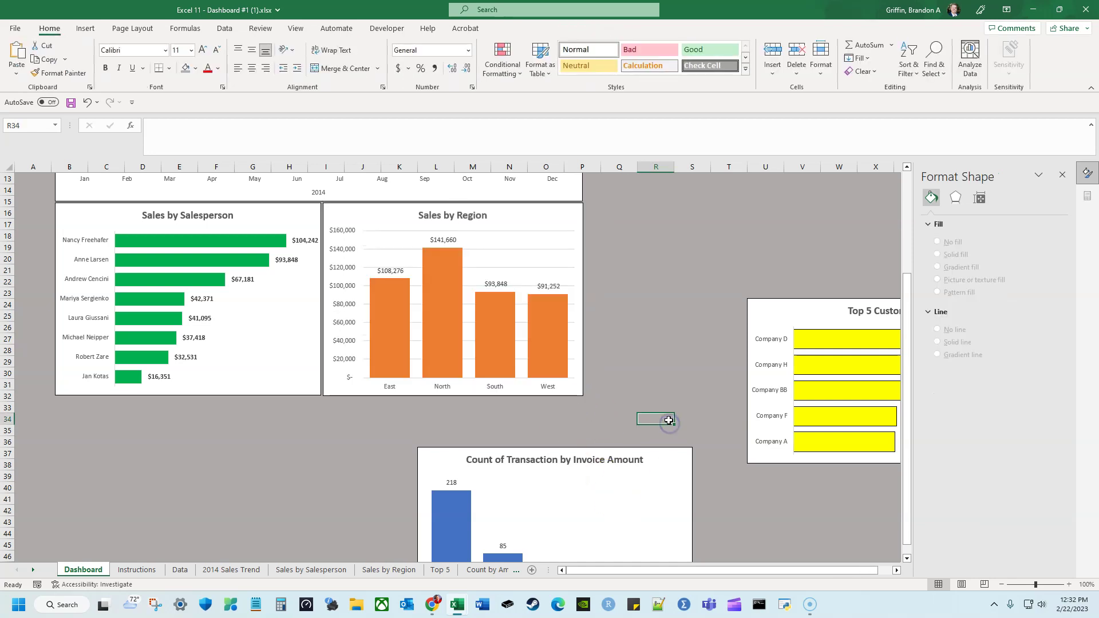
scroll(658, 424, up, 4)
scroll(649, 413, down, 3)
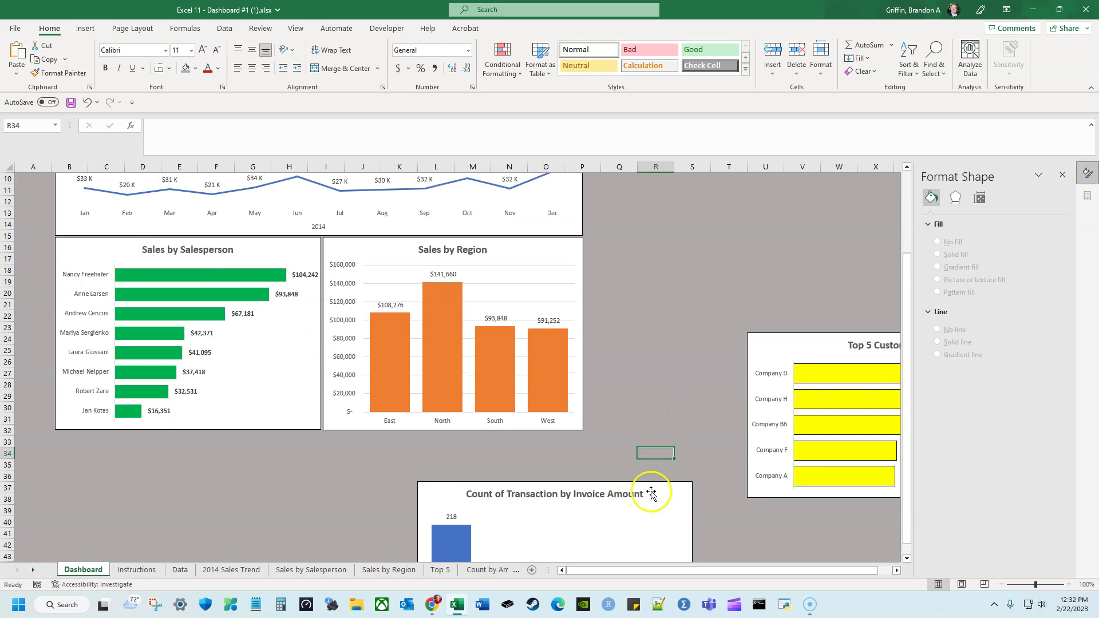
Move the Top 5 Customers chart directly below Sales by Salesperson and narrow it to the same width
click(659, 490)
click(812, 339)
drag(813, 338, 121, 437)
scroll(298, 463, down, 2)
drag(330, 528, 321, 527)
Place the Count of Transaction chart beside Top 5 Customers, under Sales by Region, and narrow it to that chart's right edge
drag(655, 417, 559, 367)
drag(596, 531, 581, 528)
click(660, 477)
scroll(542, 473, up, 5)
scroll(417, 431, up, 1)
mouse_move(409, 432)
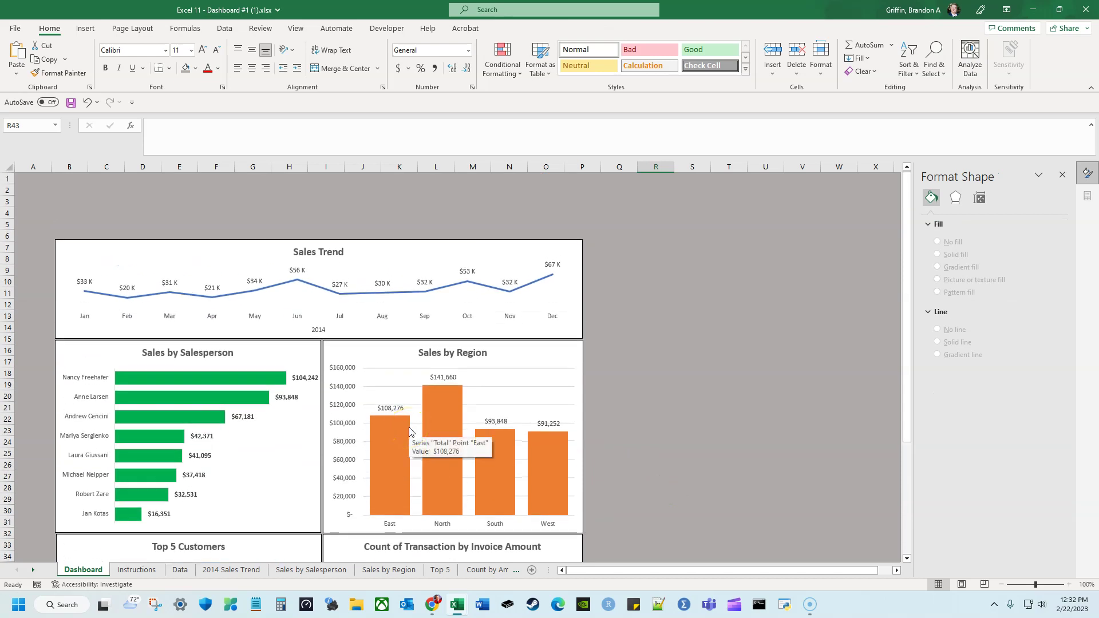
Draw a banner rectangle about 1.15" high and 9.58" wide directly above the Sales Trend chart, spanning its full width
click(91, 26)
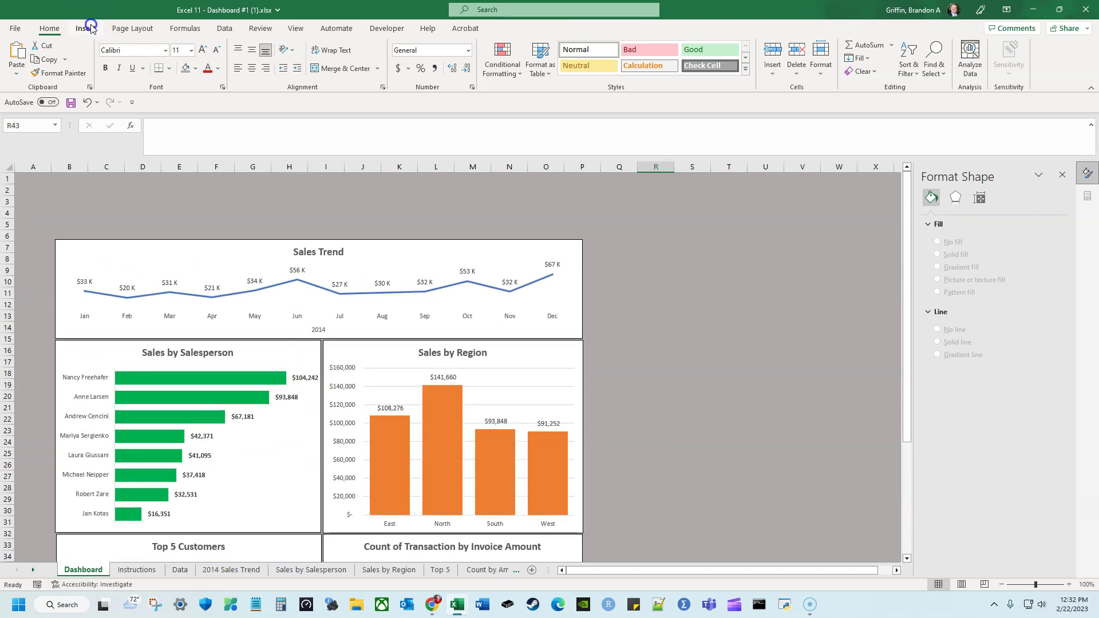
click(159, 60)
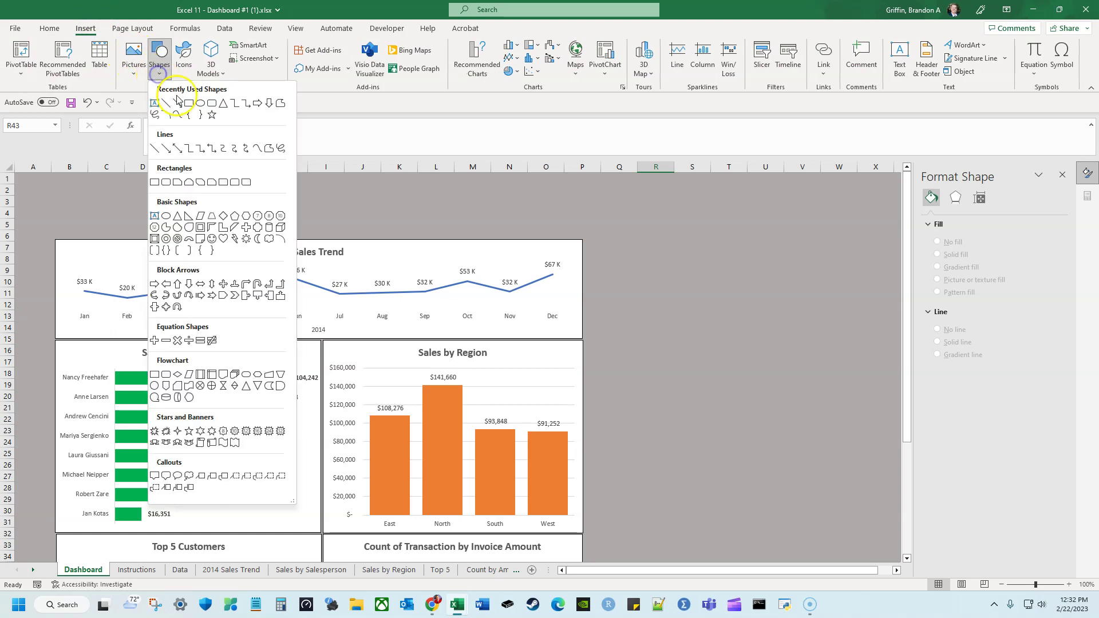
click(192, 101)
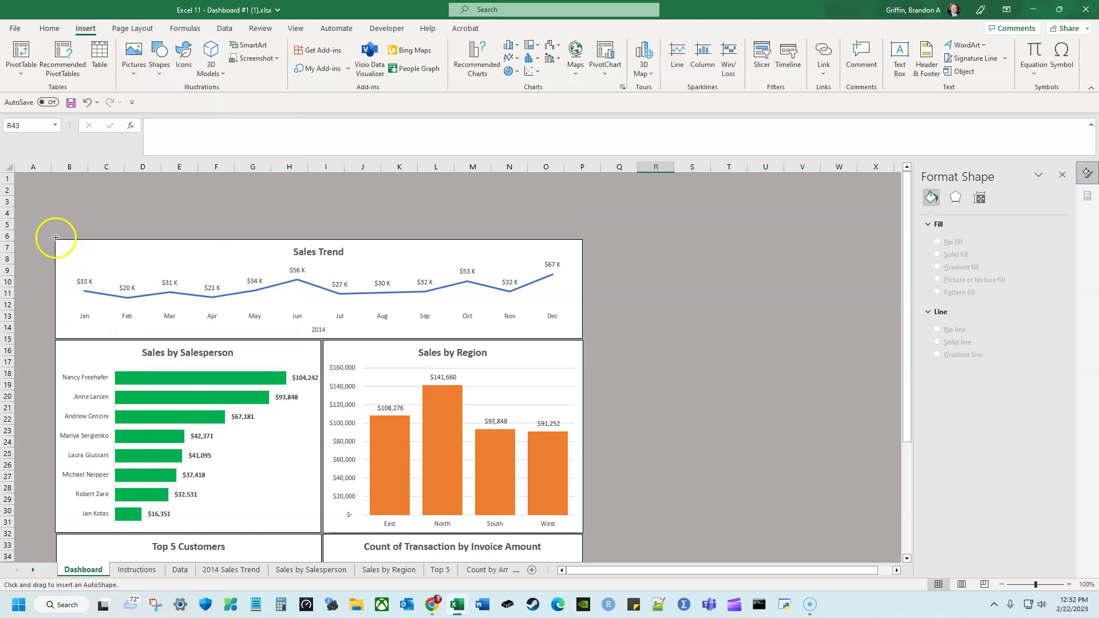
mouse_move(56, 237)
mouse_down()
mouse_move(115, 196)
mouse_move(583, 176)
mouse_up()
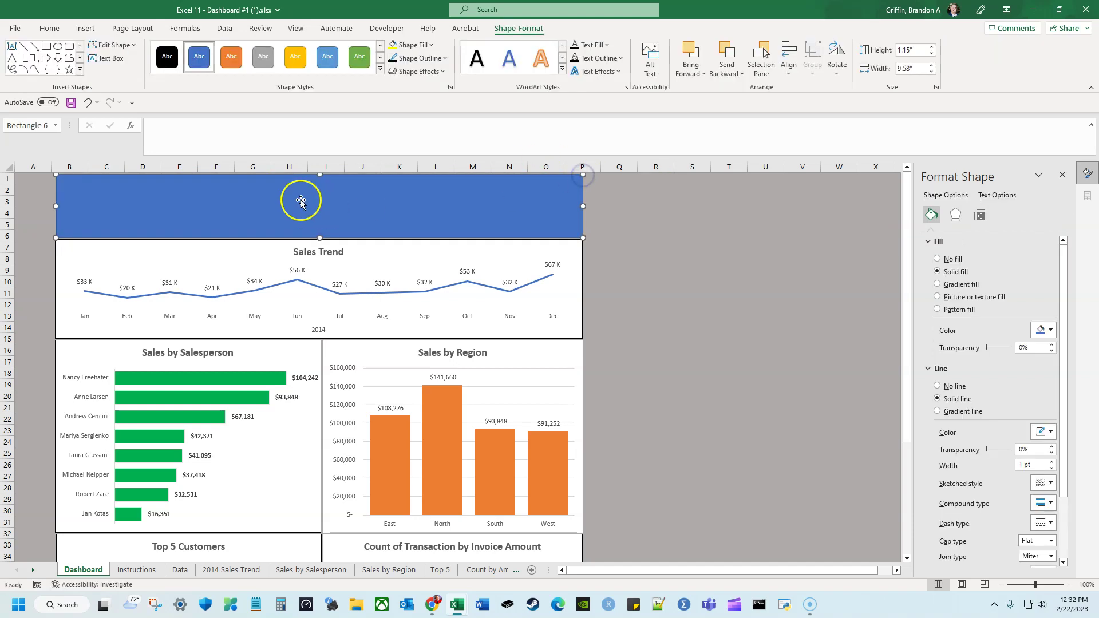
Give the banner rectangle a black outline and a white fill
click(441, 58)
click(400, 104)
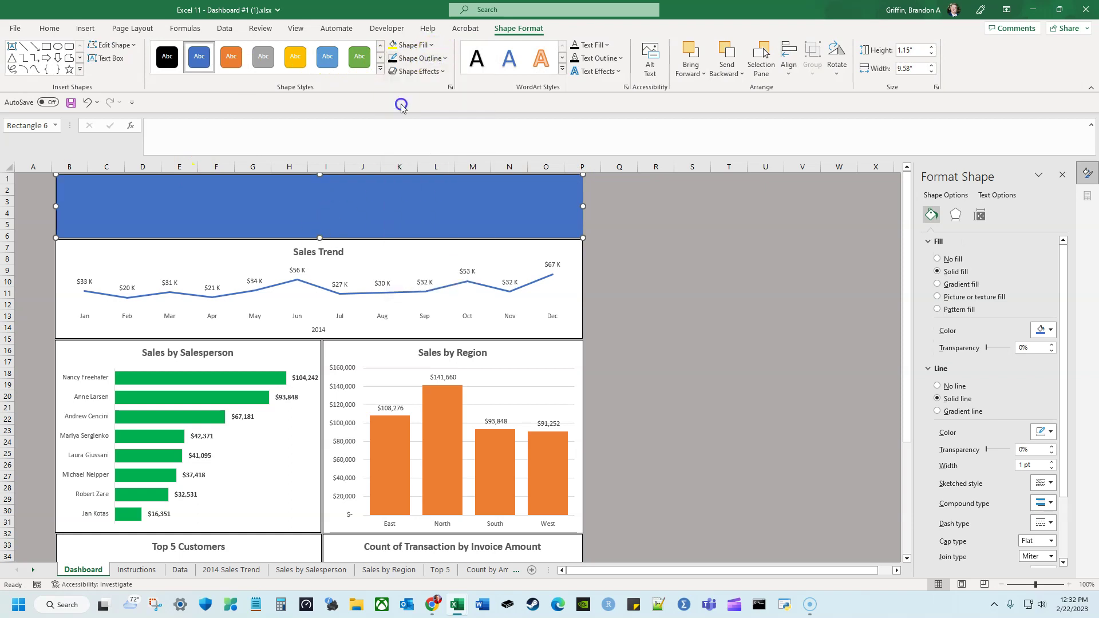
click(430, 46)
click(393, 92)
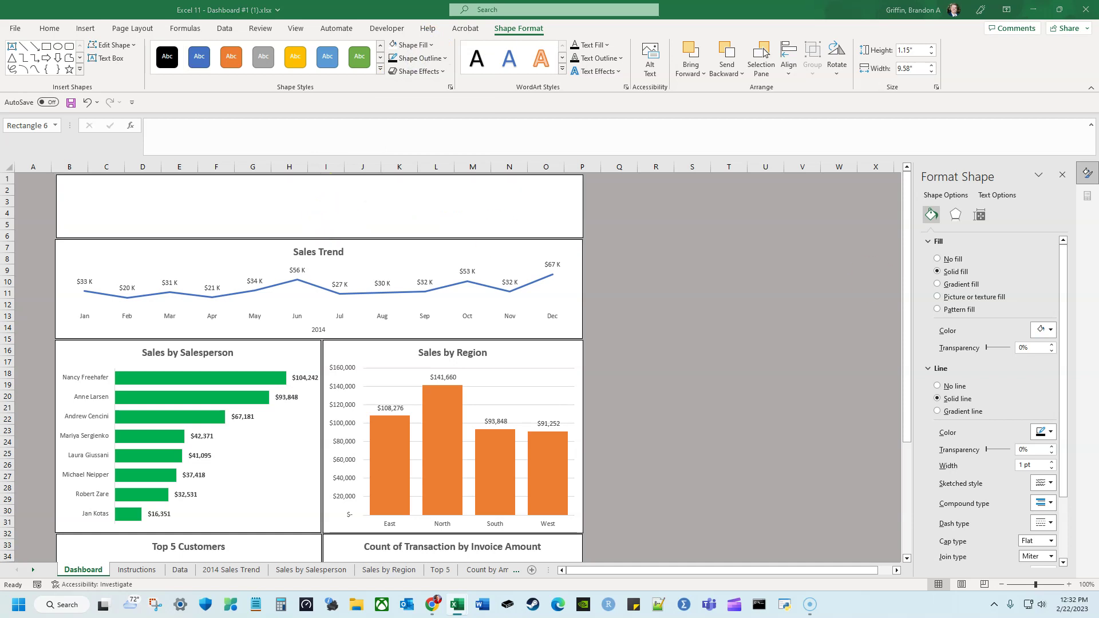
Start text editing in the banner rectangle and set its text fill to white
click(254, 213)
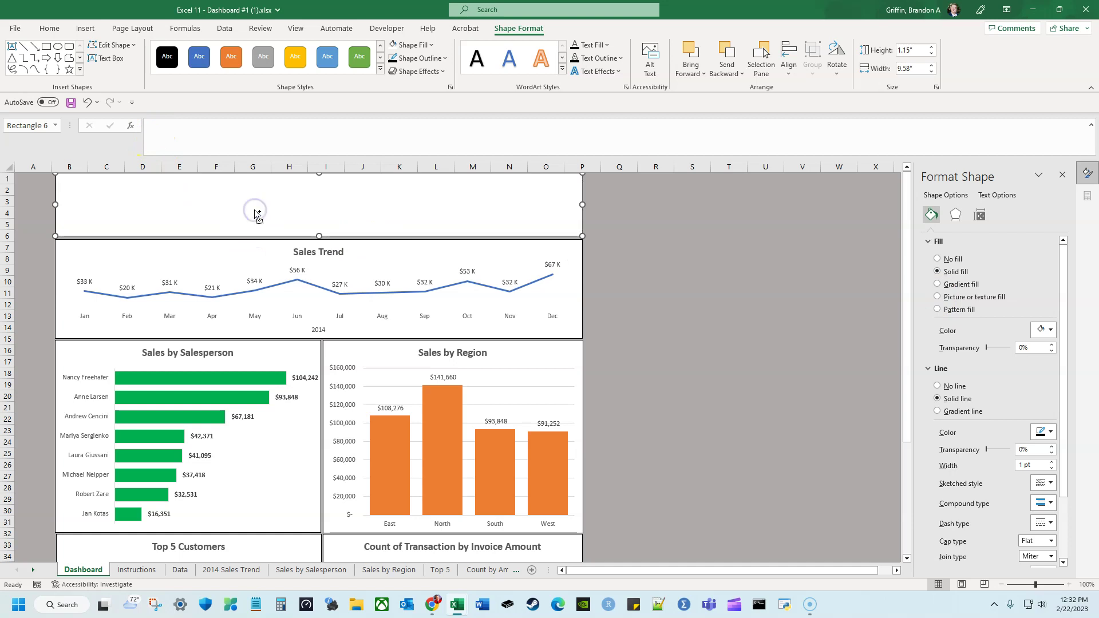
click(255, 213)
click(252, 202)
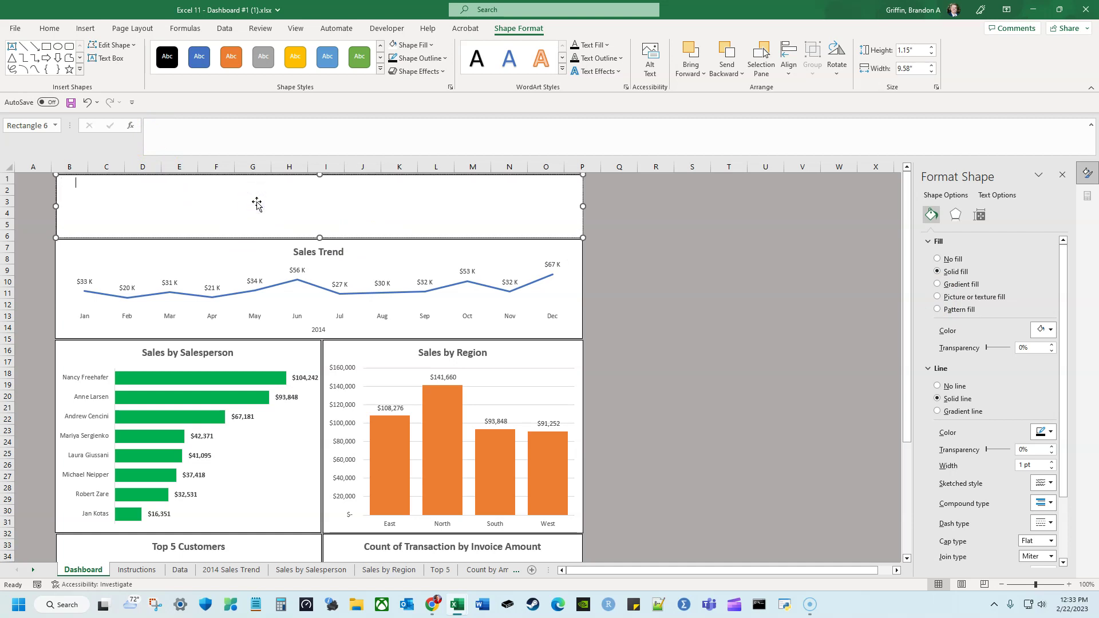
click(606, 46)
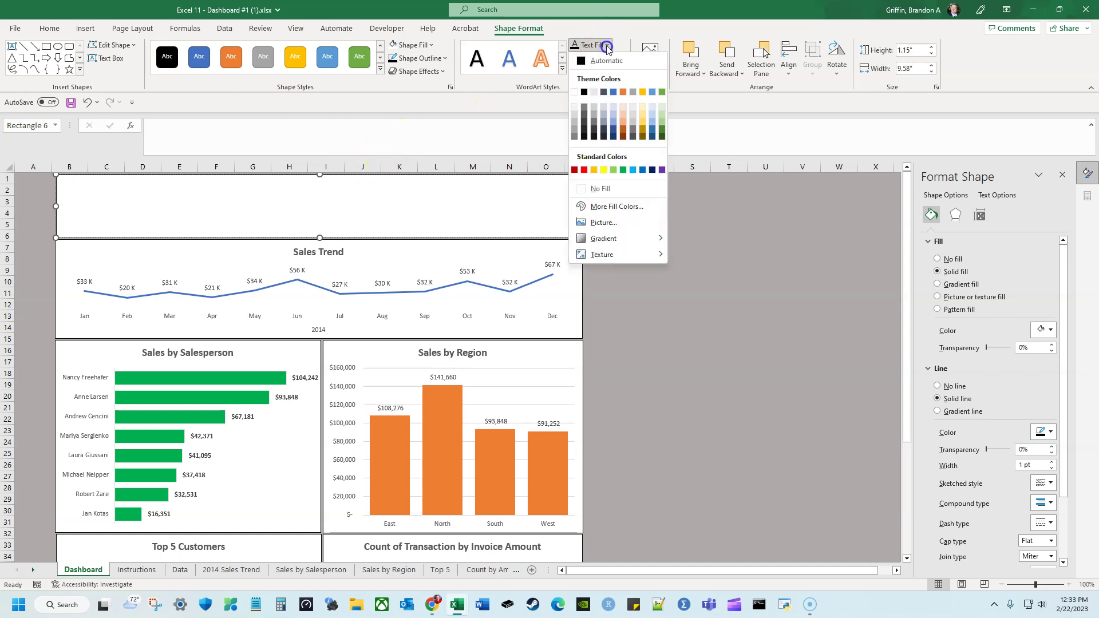
click(575, 91)
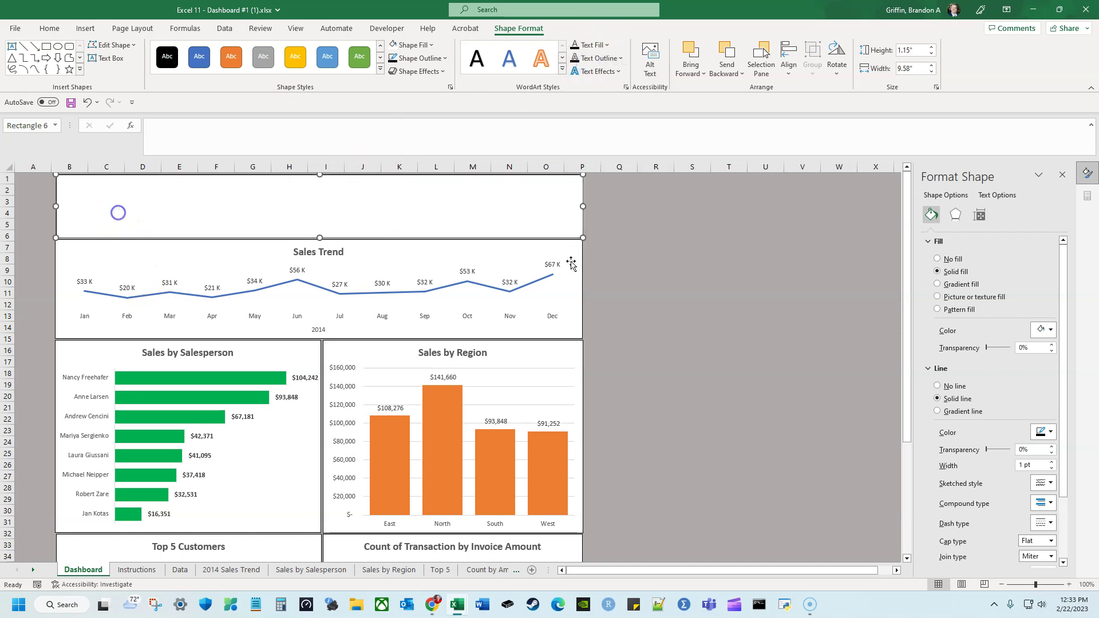
click(795, 267)
click(375, 216)
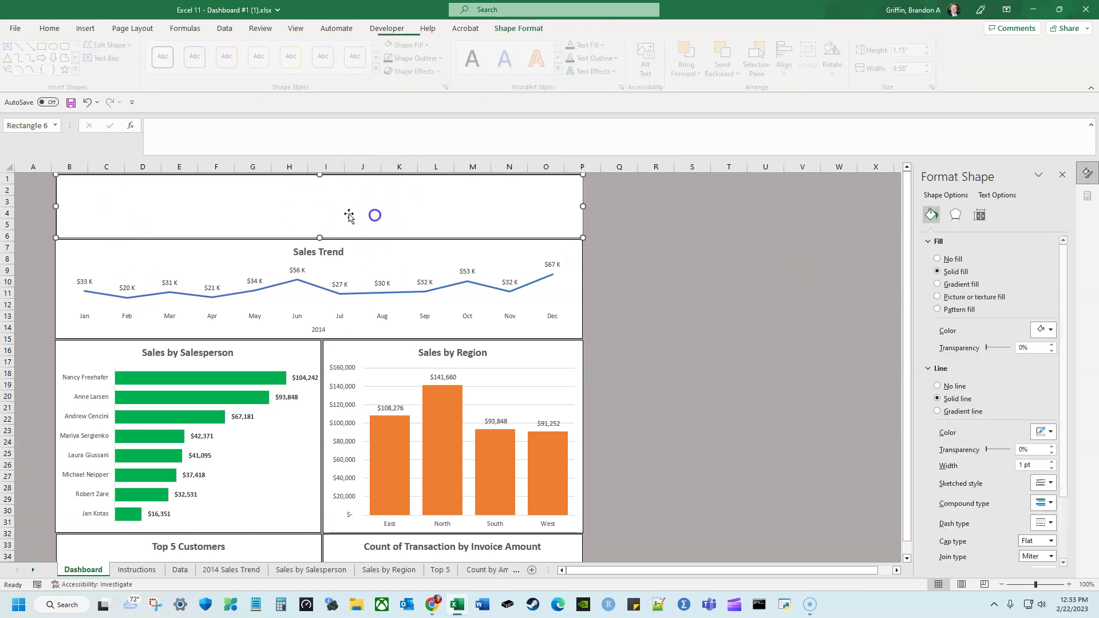
click(271, 145)
click(216, 210)
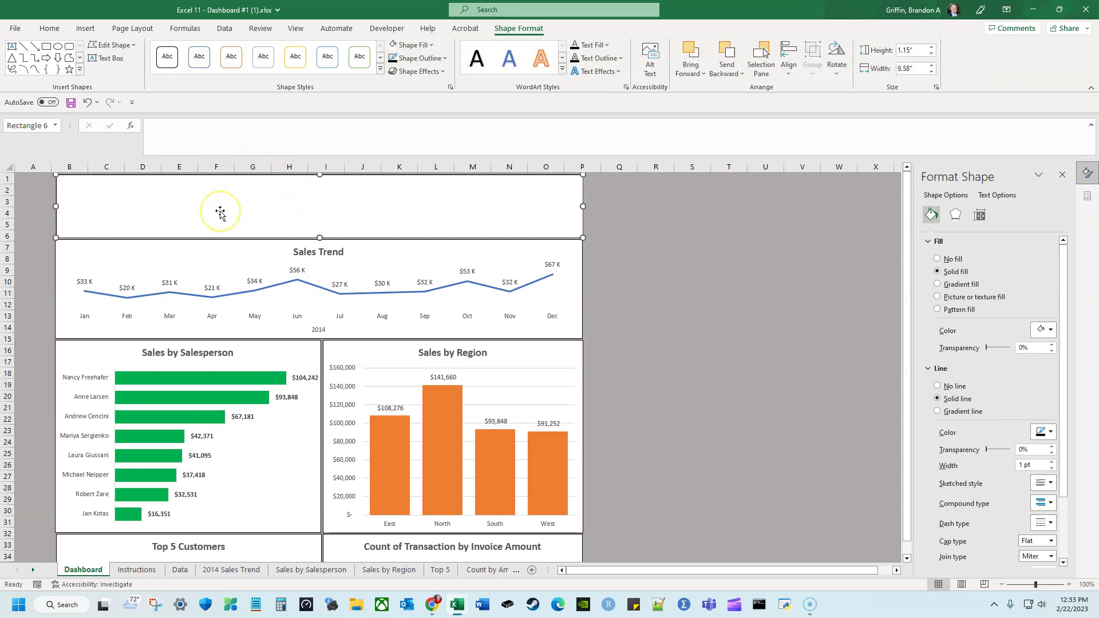
click(681, 223)
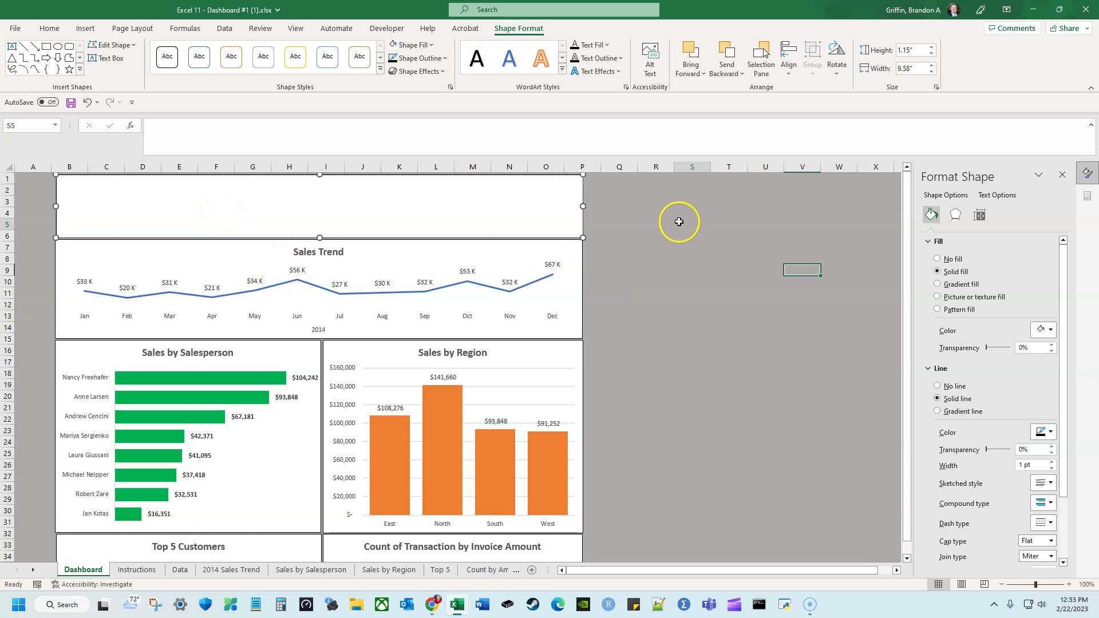
Try to enter "XYZ Company 2014 Dashboard" as the banner rectangle's formula, and cancel the entry
click(561, 197)
click(247, 126)
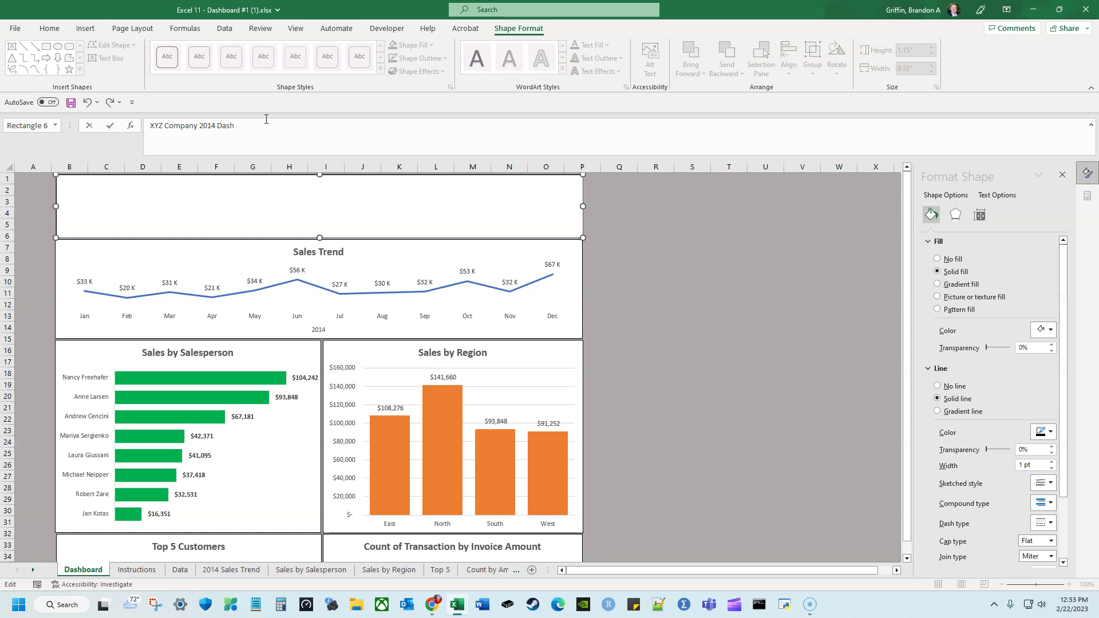
text(rd)
key(Return)
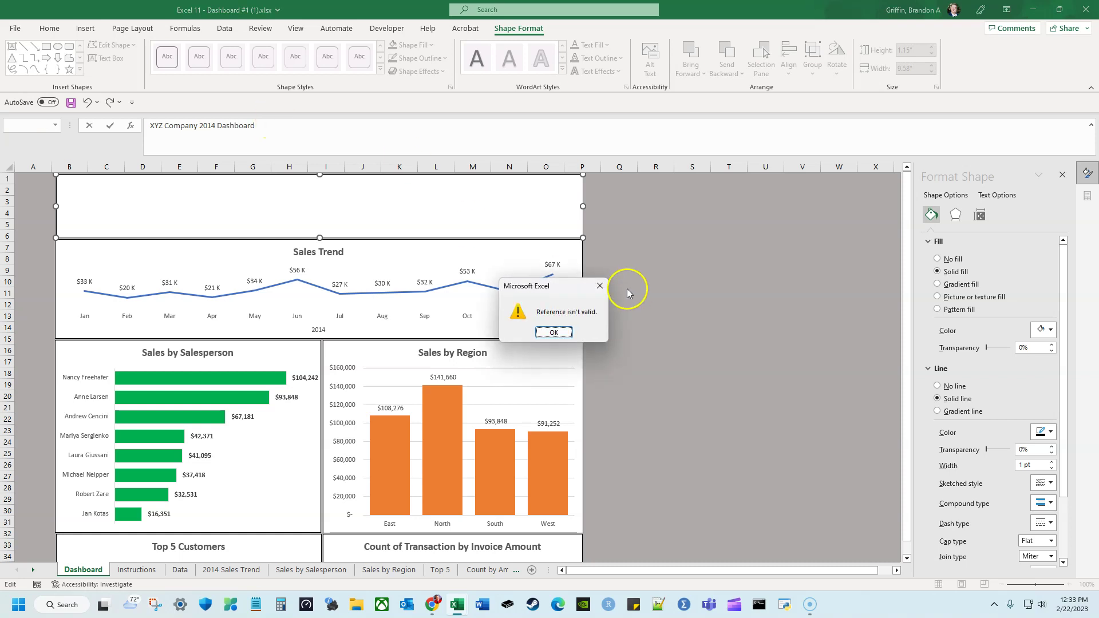
click(553, 332)
key(Return)
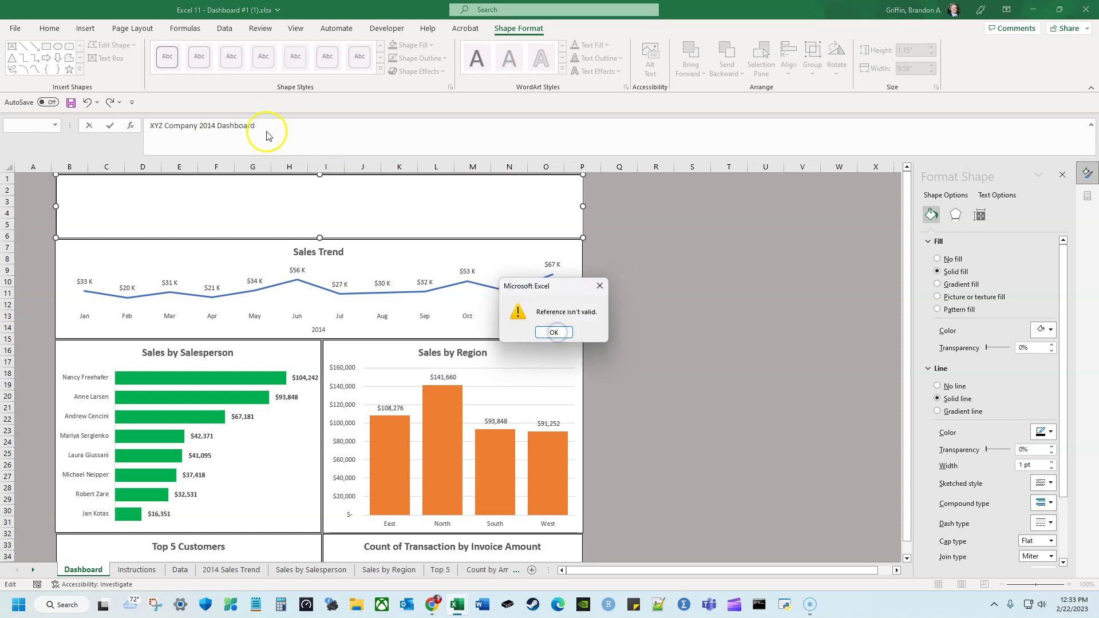
click(553, 332)
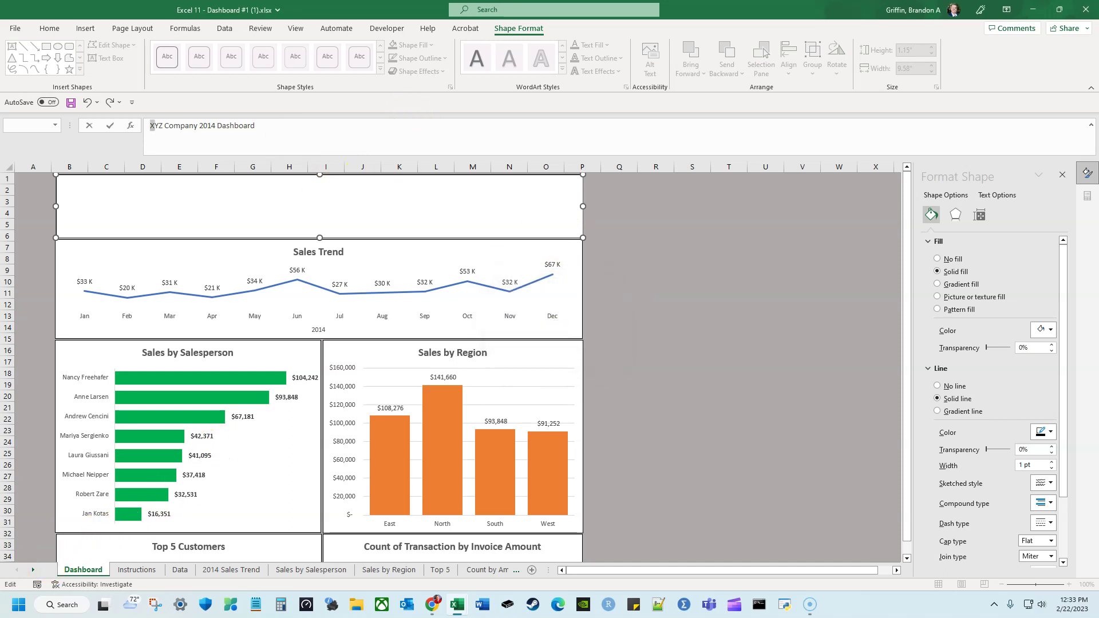
key(Escape)
key(Escape)
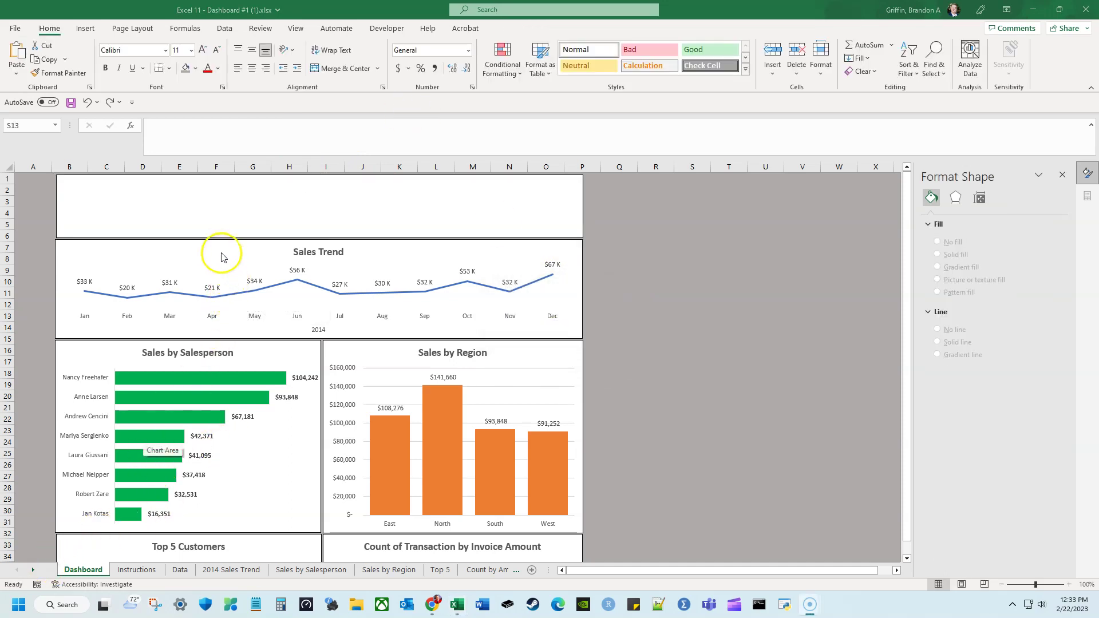
Select the banner rectangle above the Sales Trend chart and reapply a white shape fill
click(205, 209)
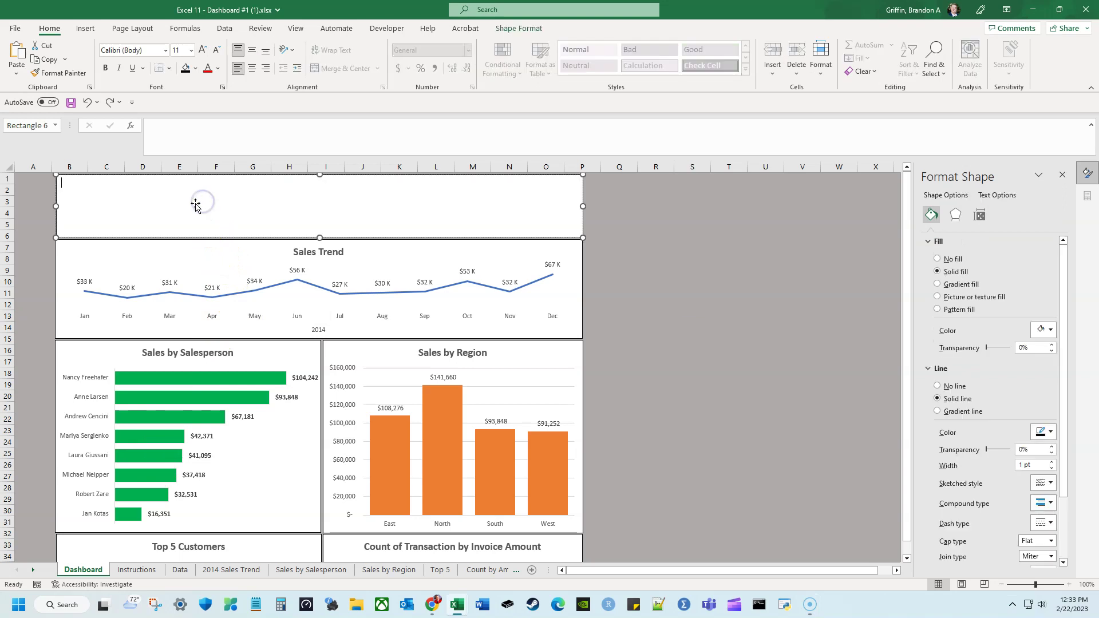
click(799, 234)
click(502, 192)
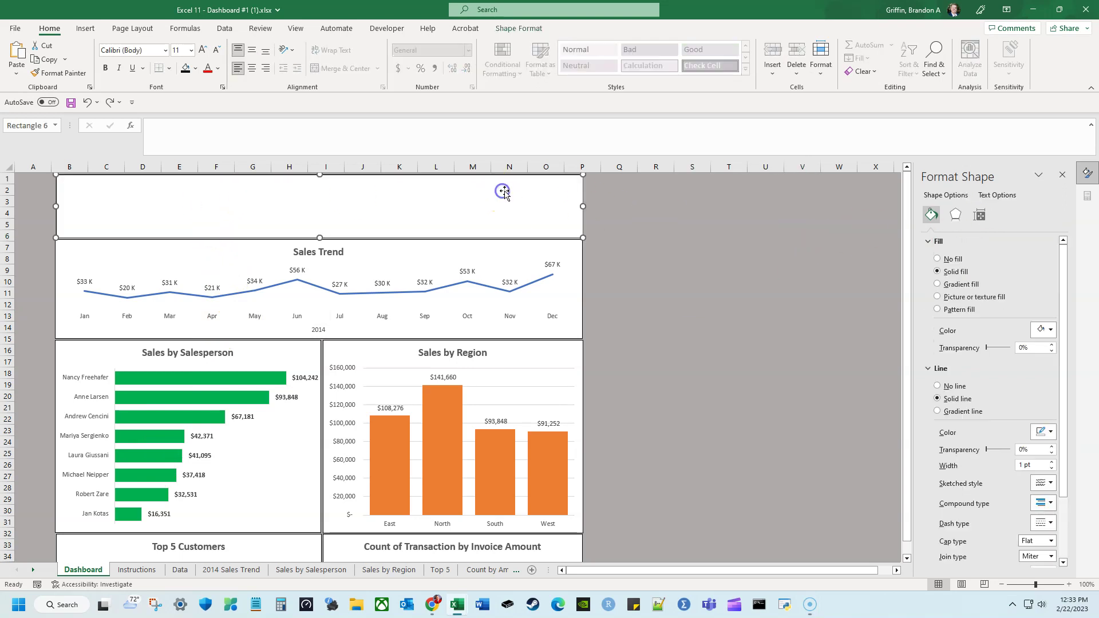
click(522, 34)
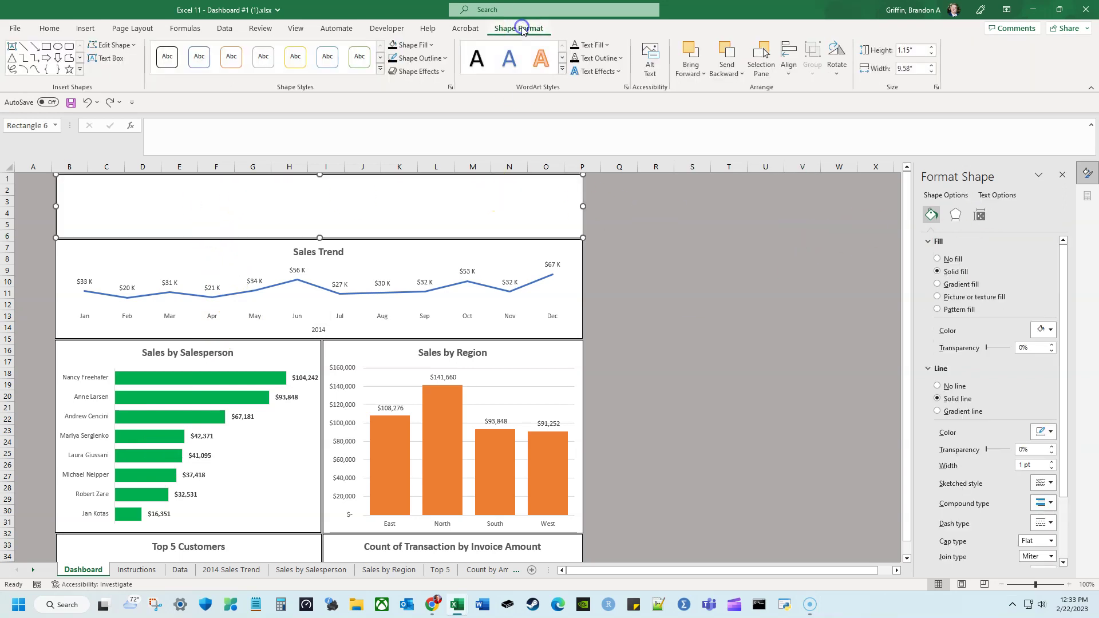
click(417, 45)
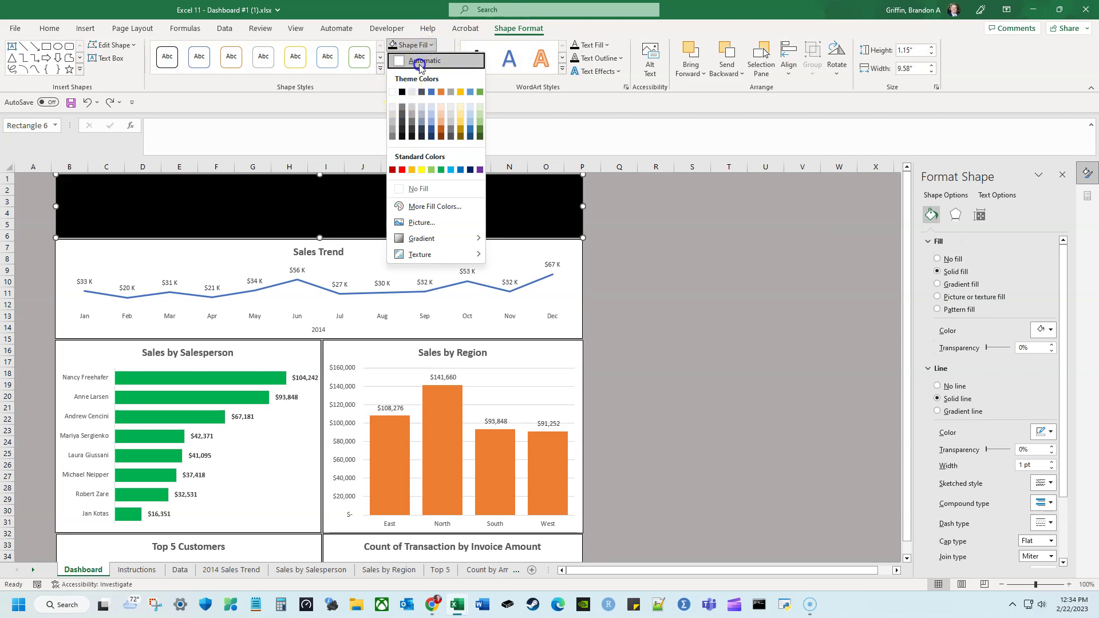
click(393, 92)
Set the banner rectangle's text fill to black and enter the title "XYZ Company 2014 Dashboard"
click(421, 58)
click(430, 60)
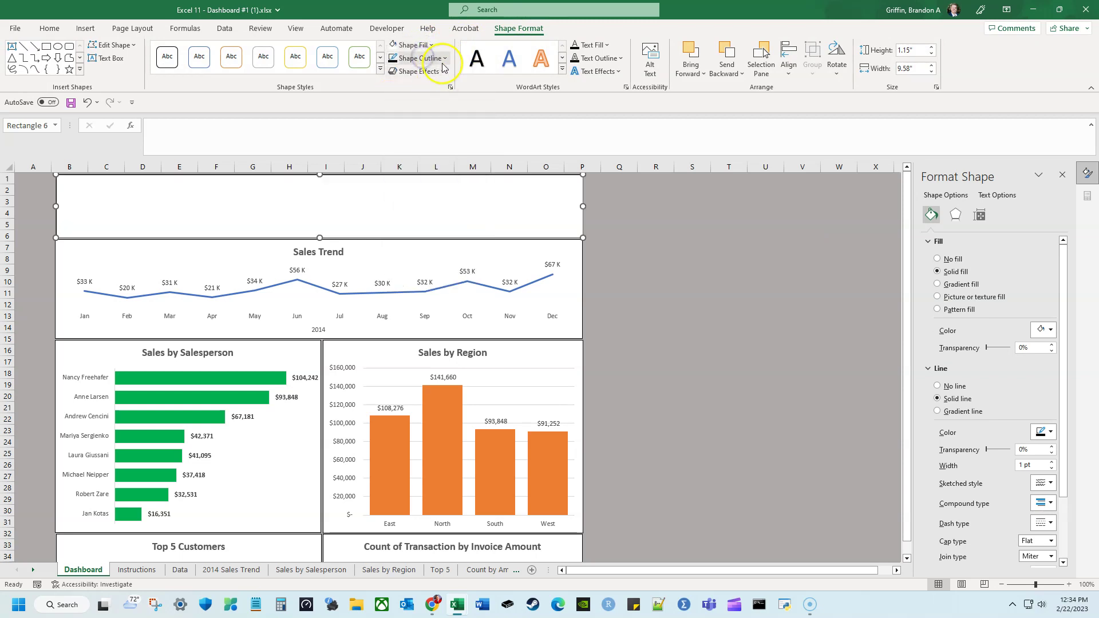
click(429, 60)
click(412, 71)
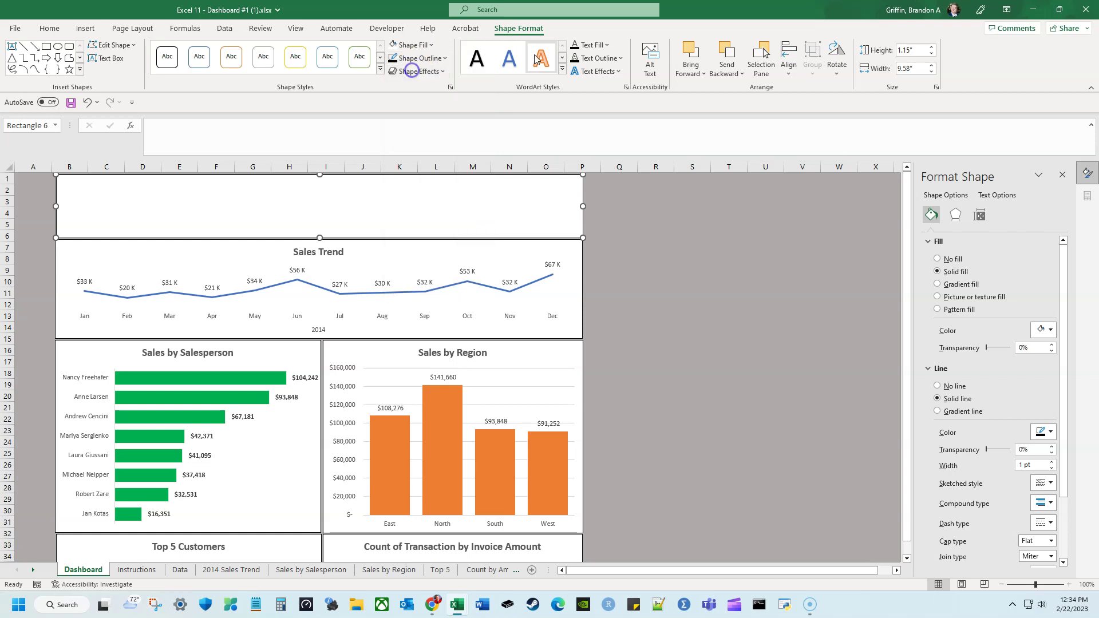
click(591, 45)
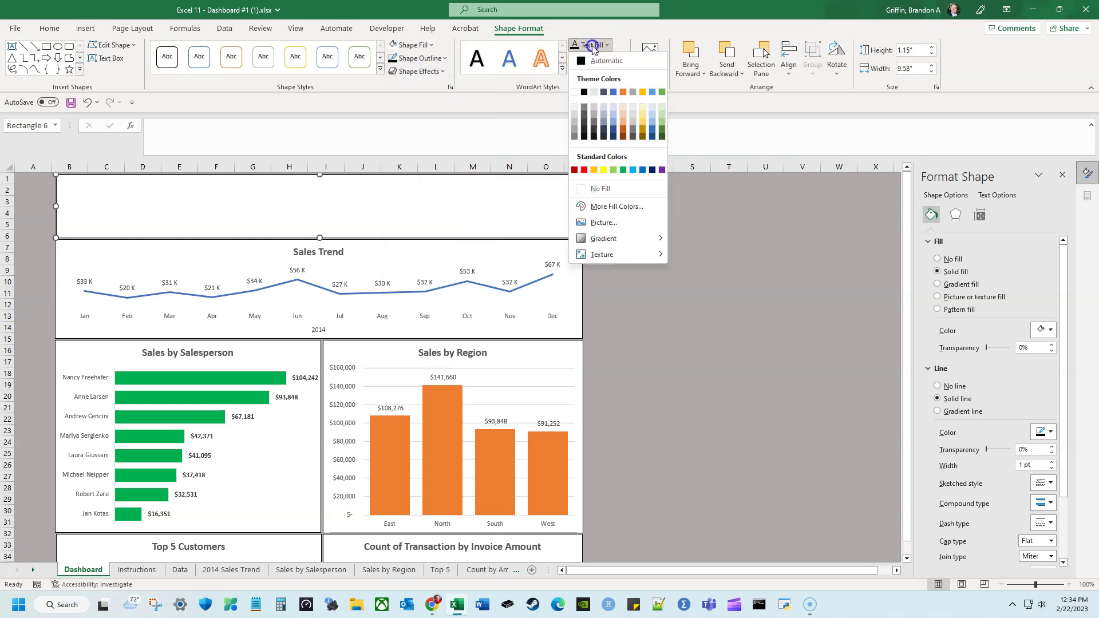
click(584, 92)
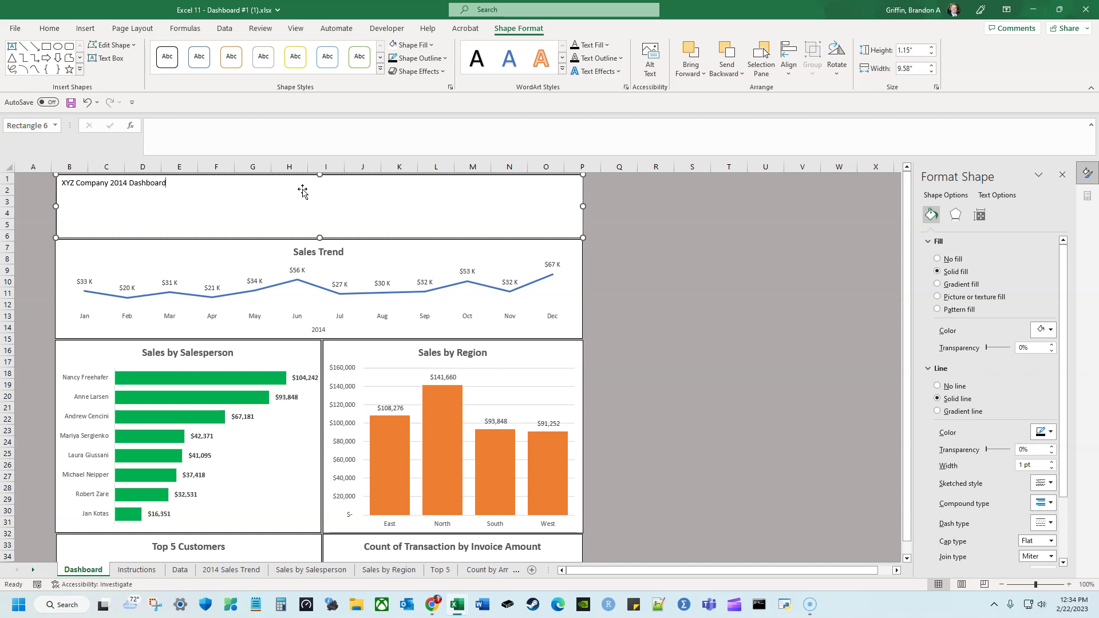
Select the whole banner title text and enlarge its font size to 44
click(643, 233)
click(438, 194)
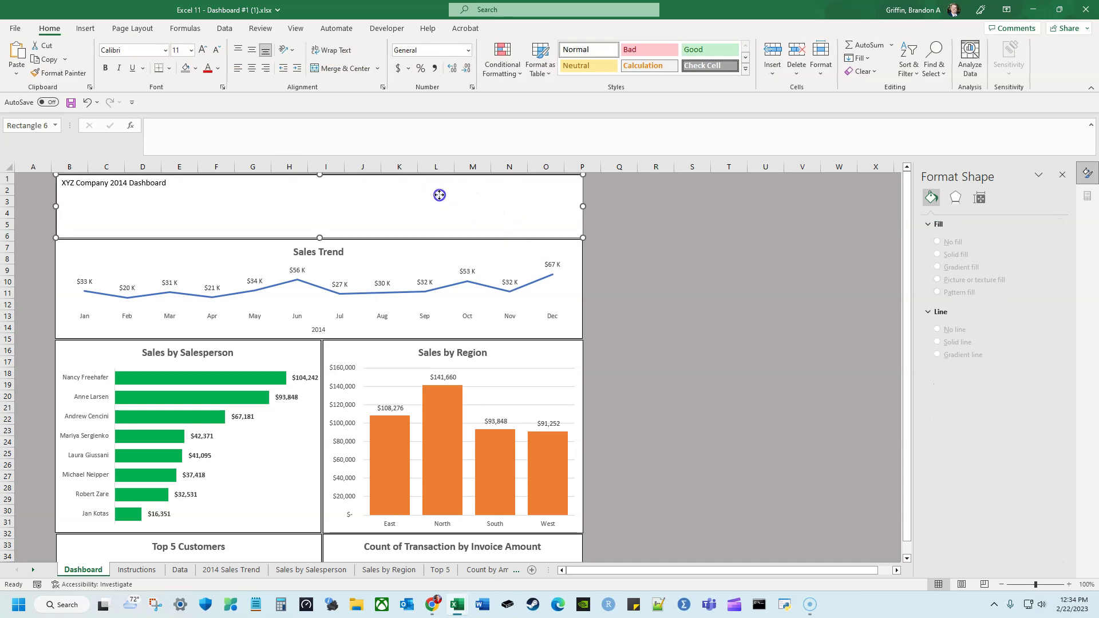
triple_click(131, 185)
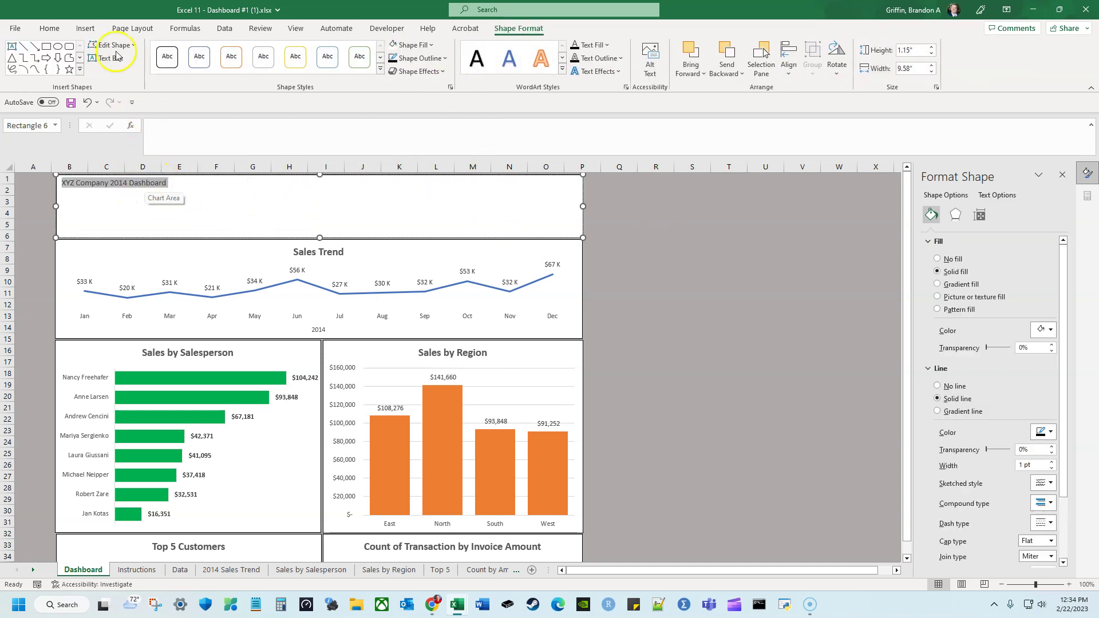
click(49, 28)
click(198, 52)
click(198, 52)
click(198, 51)
click(198, 52)
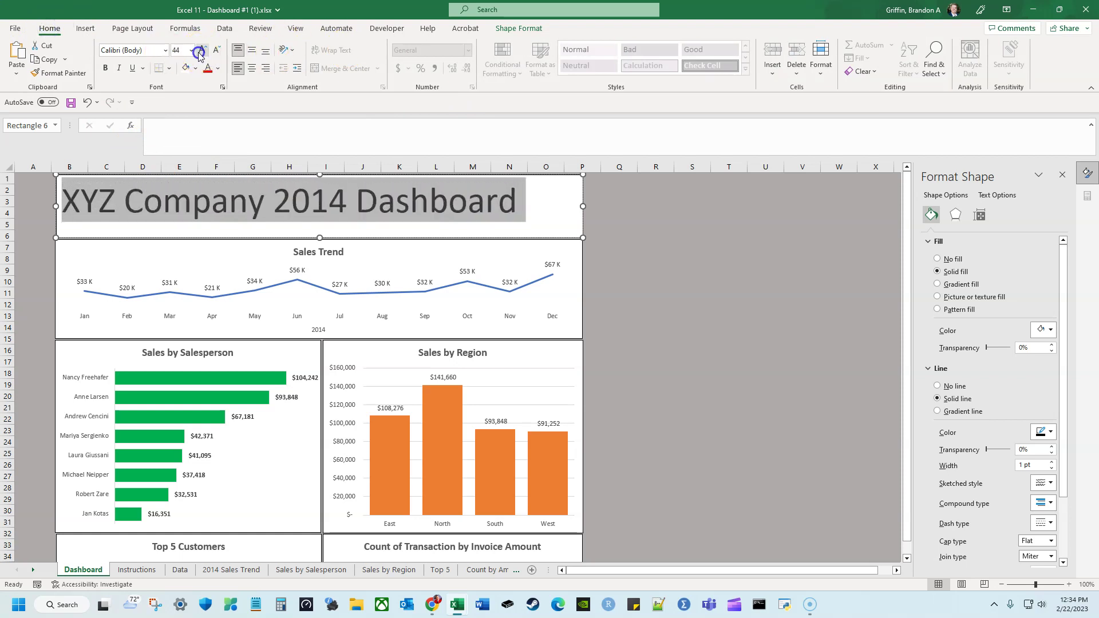
click(198, 51)
click(198, 51)
click(218, 50)
click(218, 50)
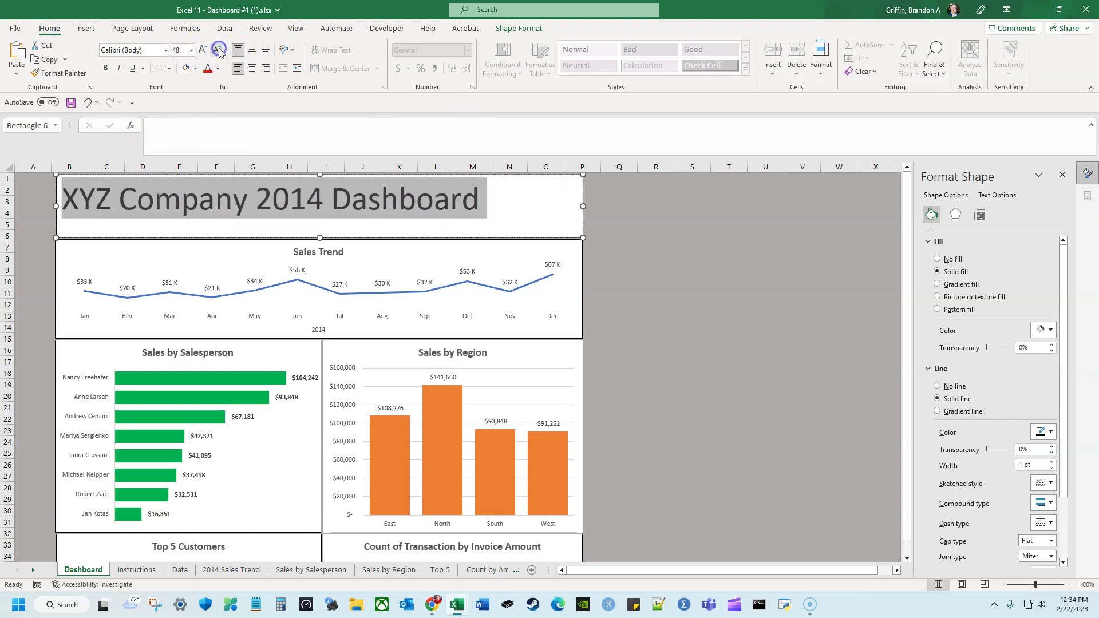
Bold the banner title and center it both vertically and horizontally within the rectangle
click(106, 68)
click(252, 51)
click(252, 68)
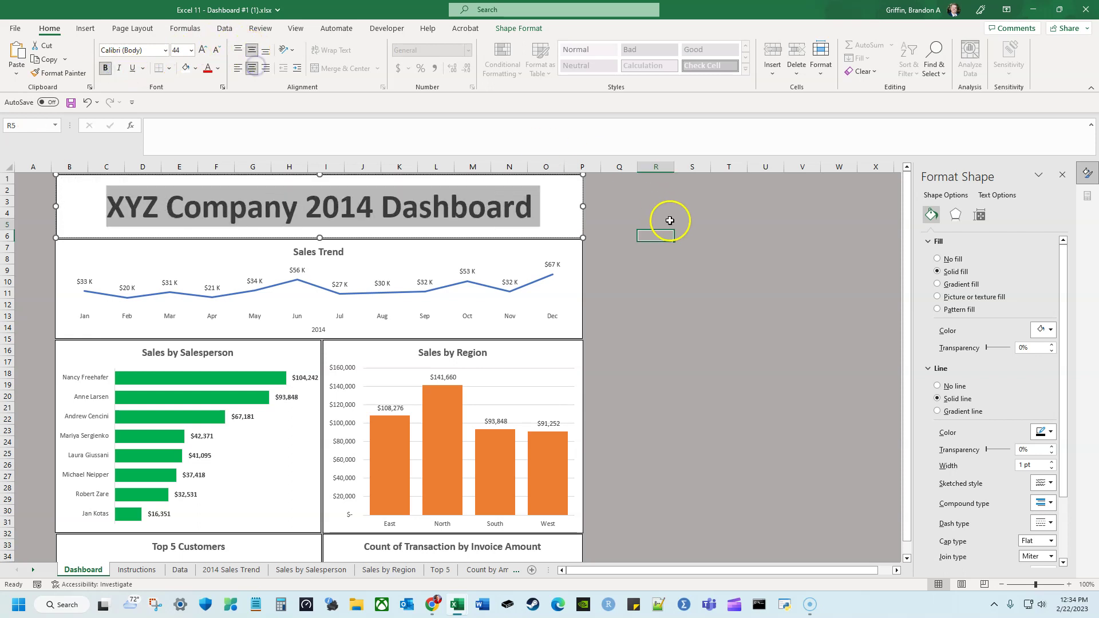
click(667, 222)
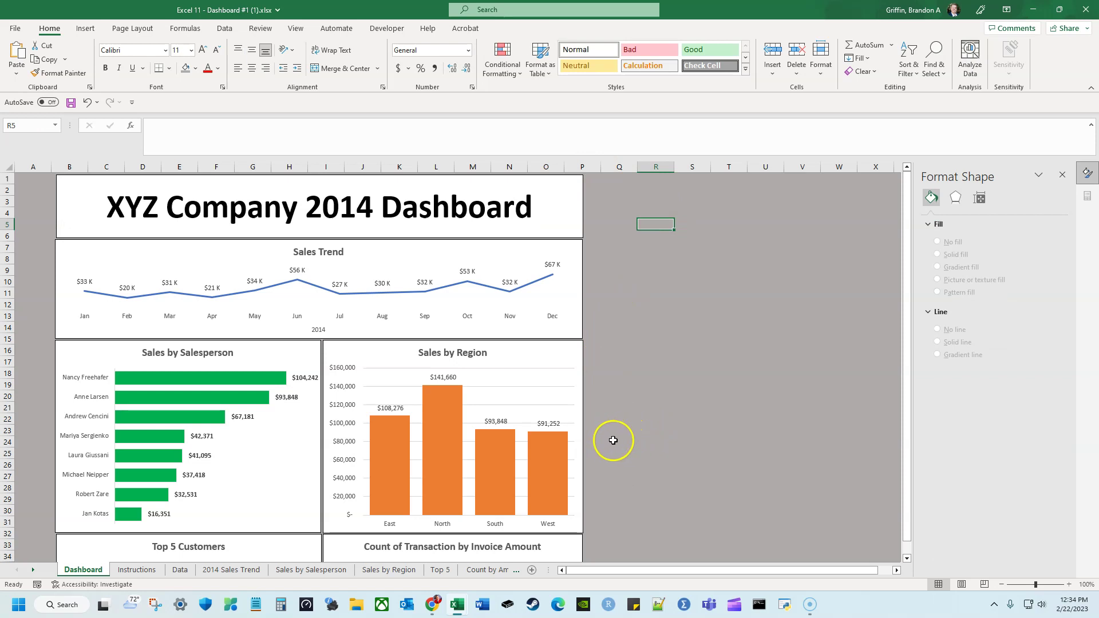
Delete the vertical axis and the gridlines from the Sales by Region chart
scroll(322, 323, down, 3)
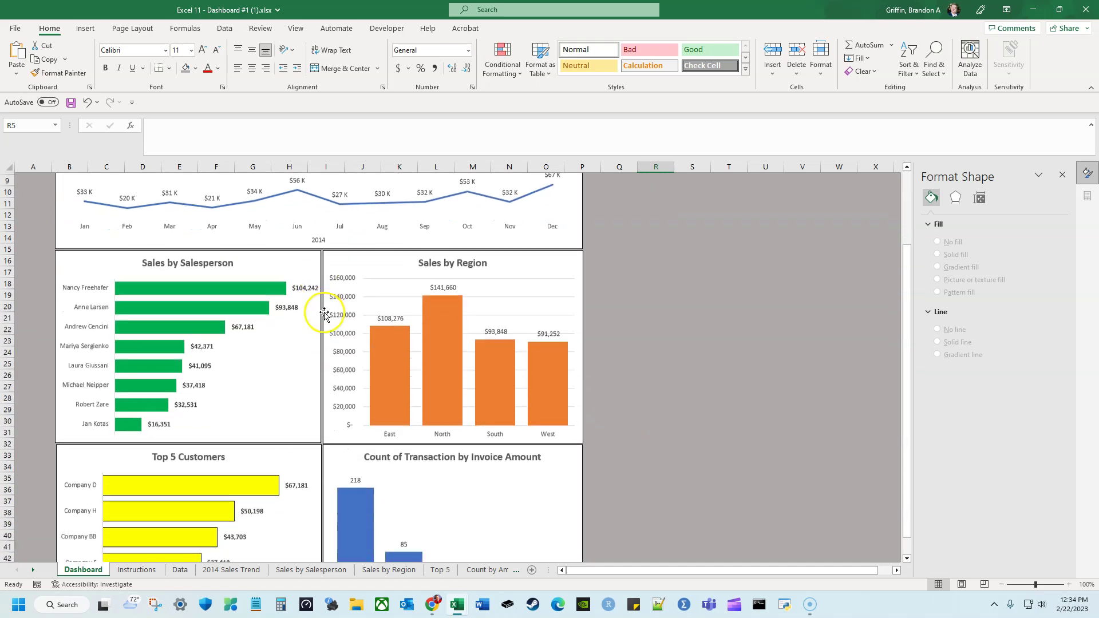
scroll(324, 314, down, 1)
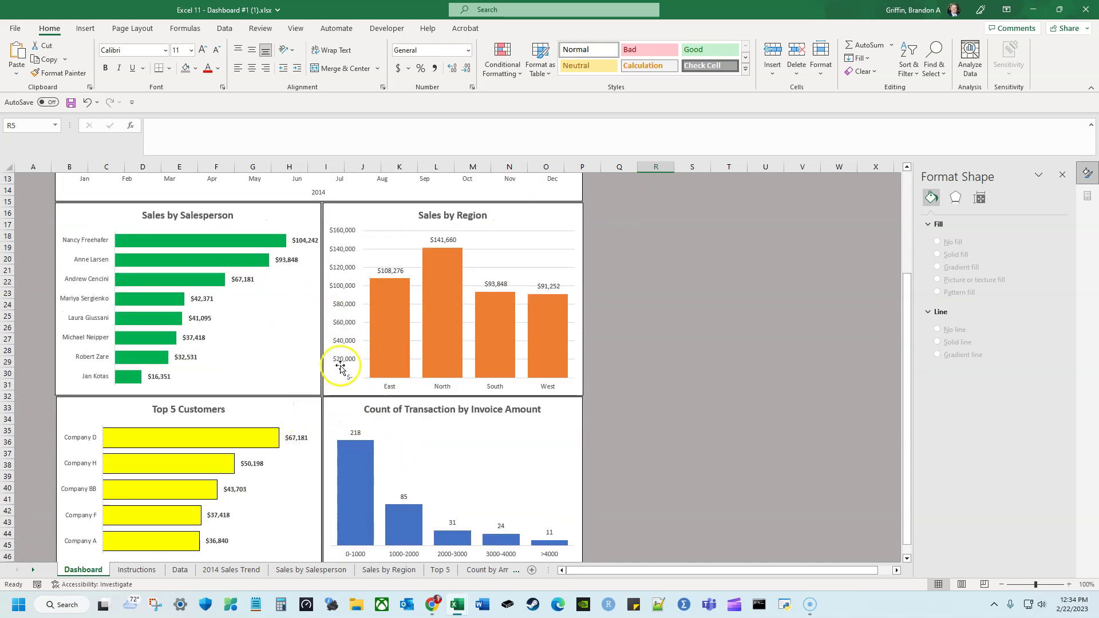
click(349, 273)
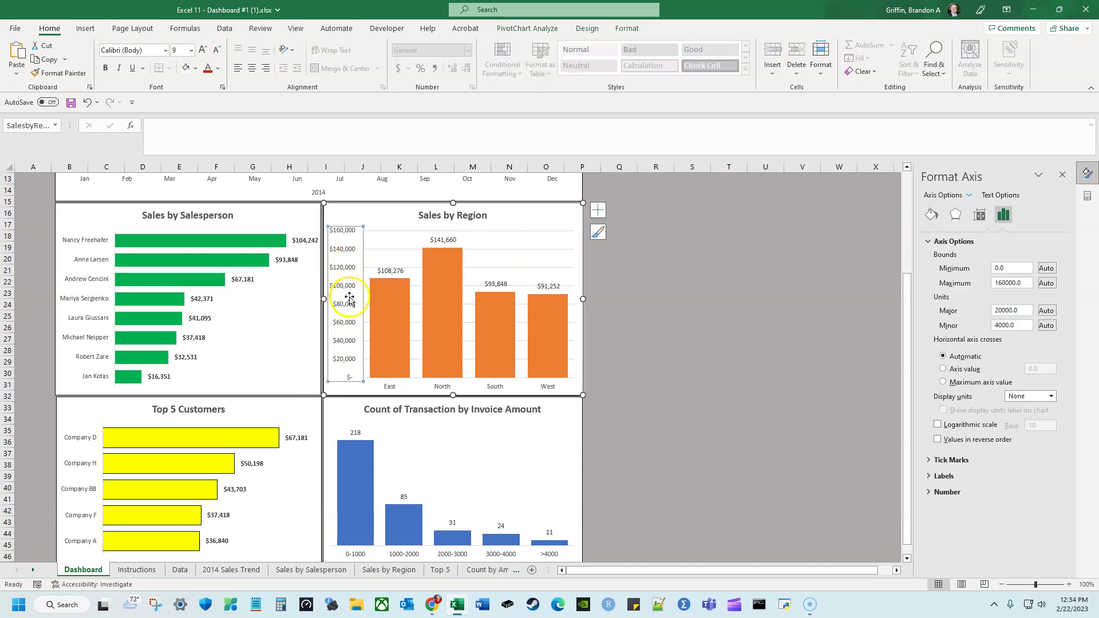
click(502, 257)
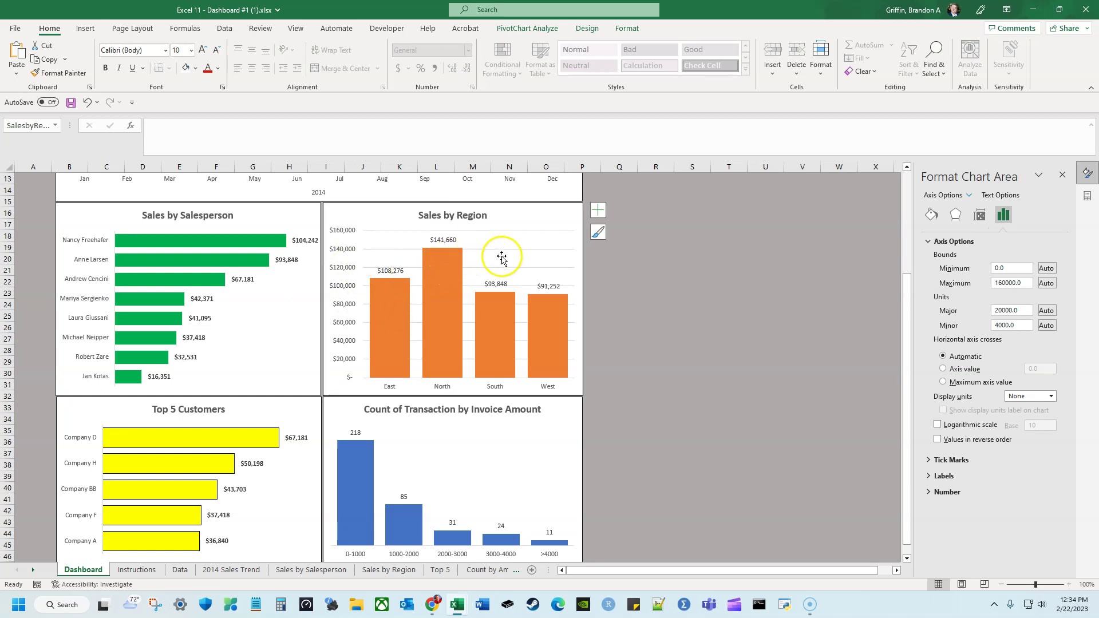
key(Delete)
click(501, 248)
key(Delete)
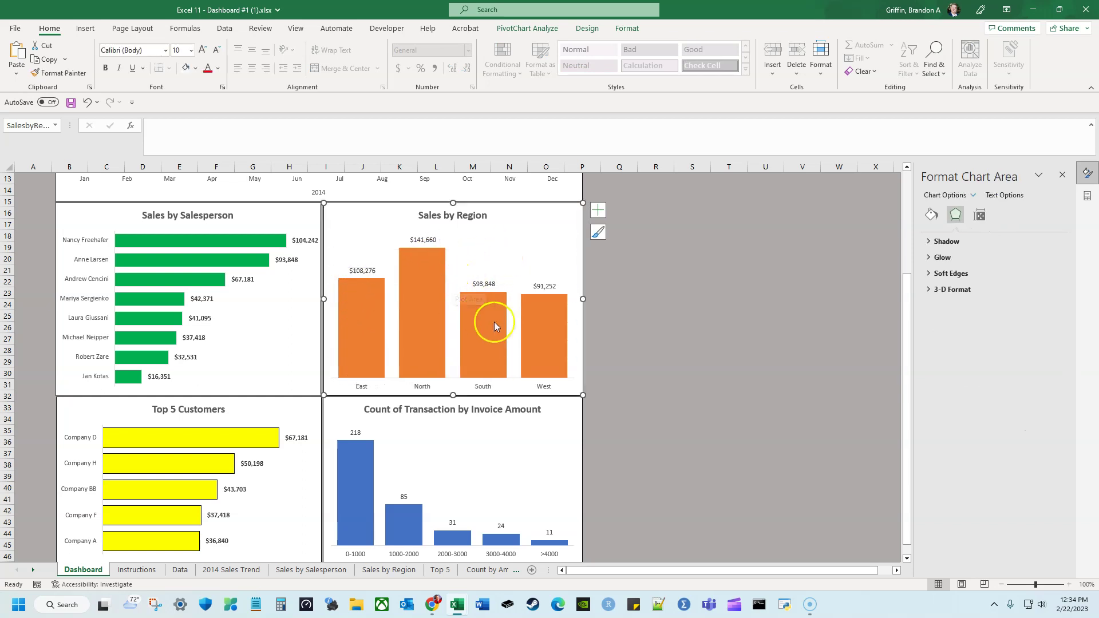
Bold the data labels in the Sales by Region and Count of Transaction by Invoice Amount charts
click(364, 270)
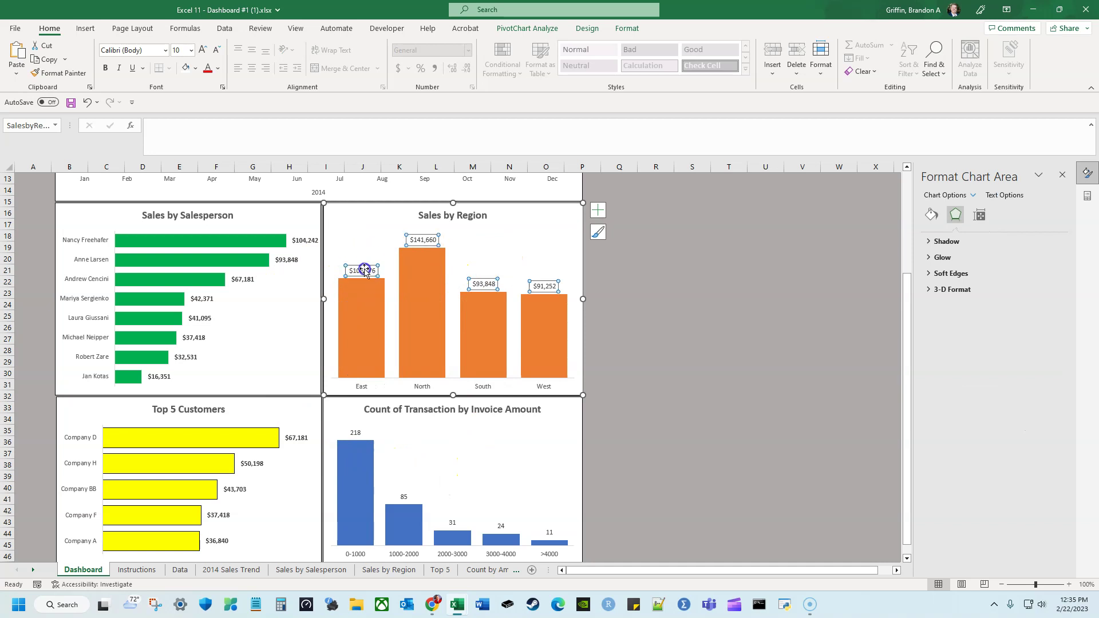
click(403, 495)
scroll(121, 368, down, 2)
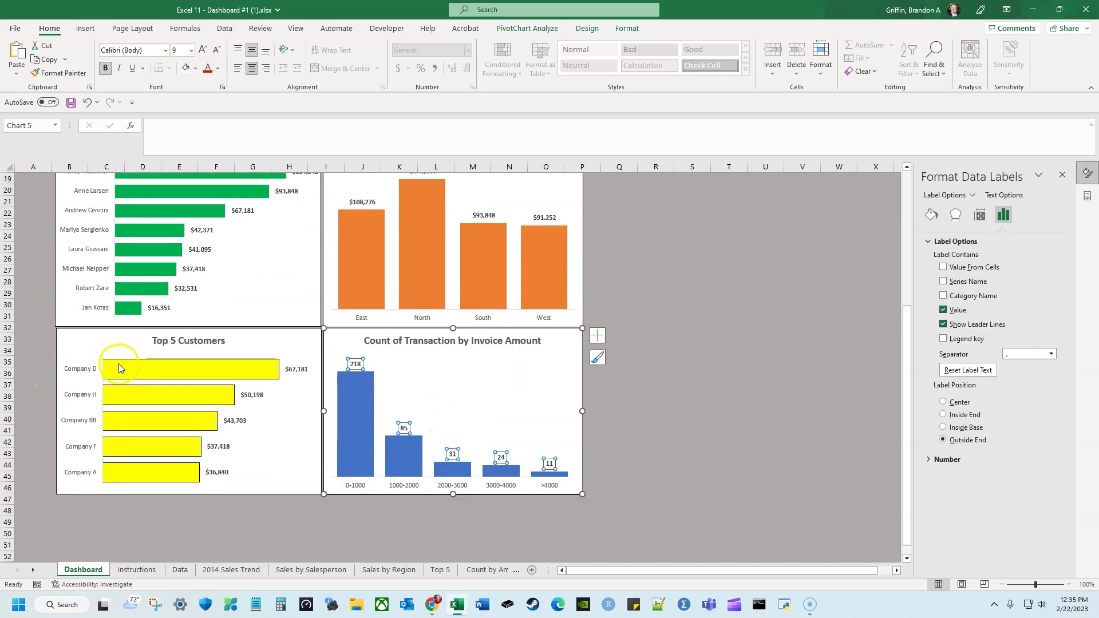
click(656, 452)
scroll(653, 447, up, 6)
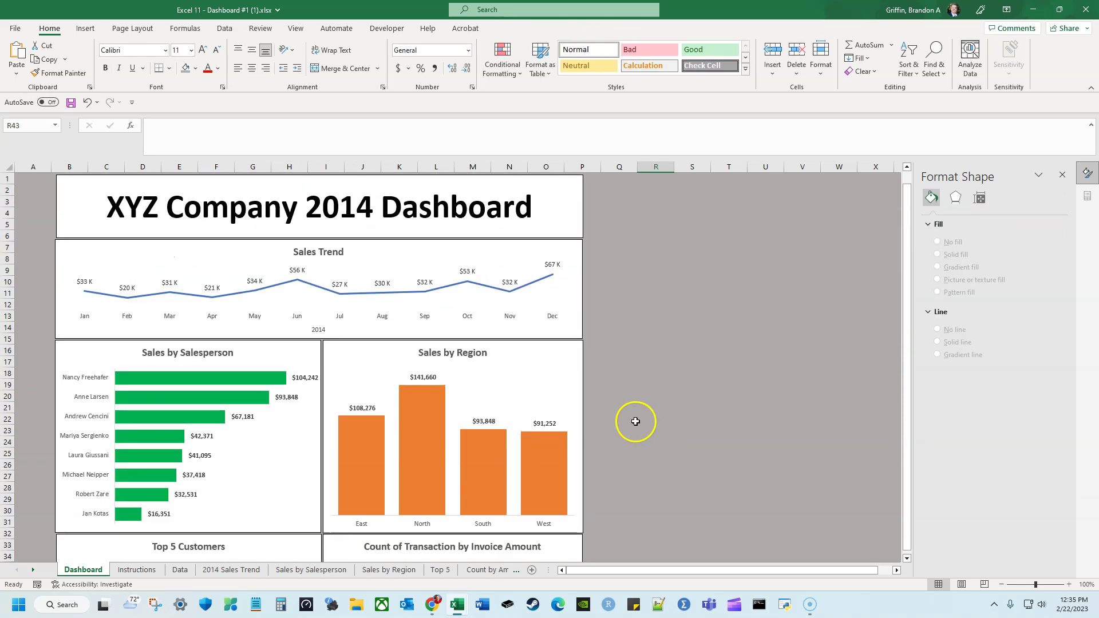
Insert slicers for the Salesperson and Region fields from the Sales by Region PivotChart
click(565, 368)
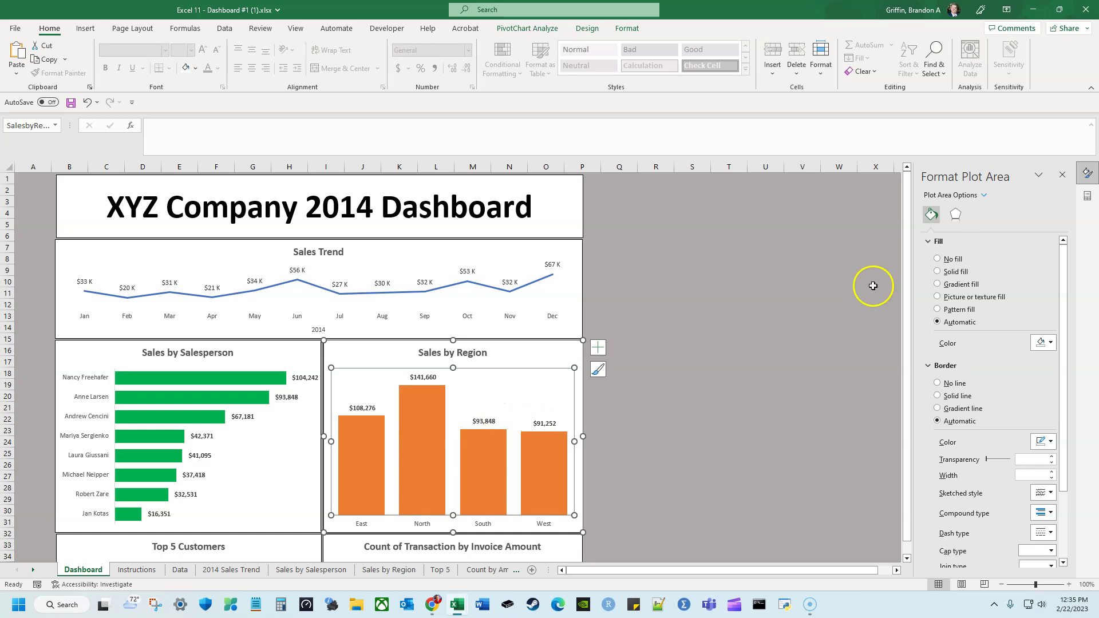
click(541, 356)
click(545, 32)
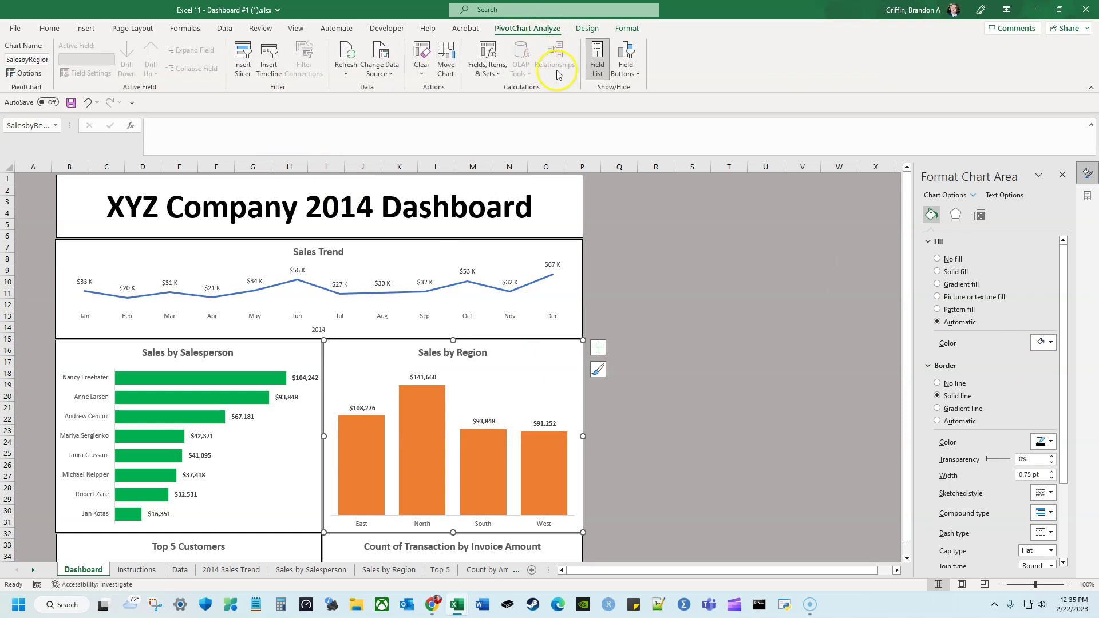
click(587, 28)
click(627, 28)
click(540, 27)
click(242, 58)
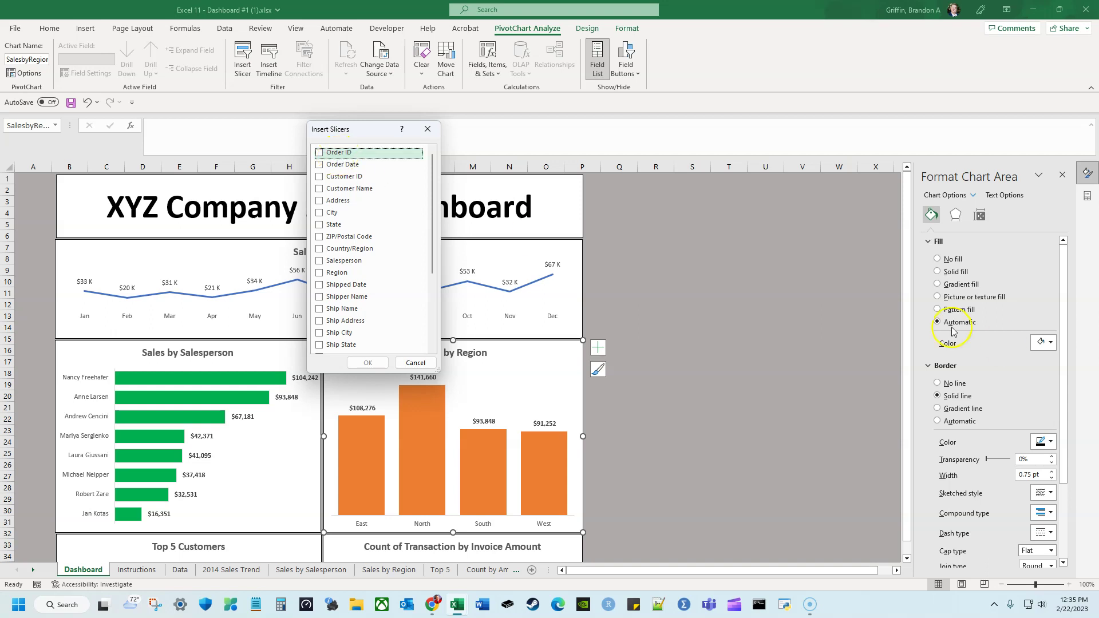
scroll(319, 321, down, 1)
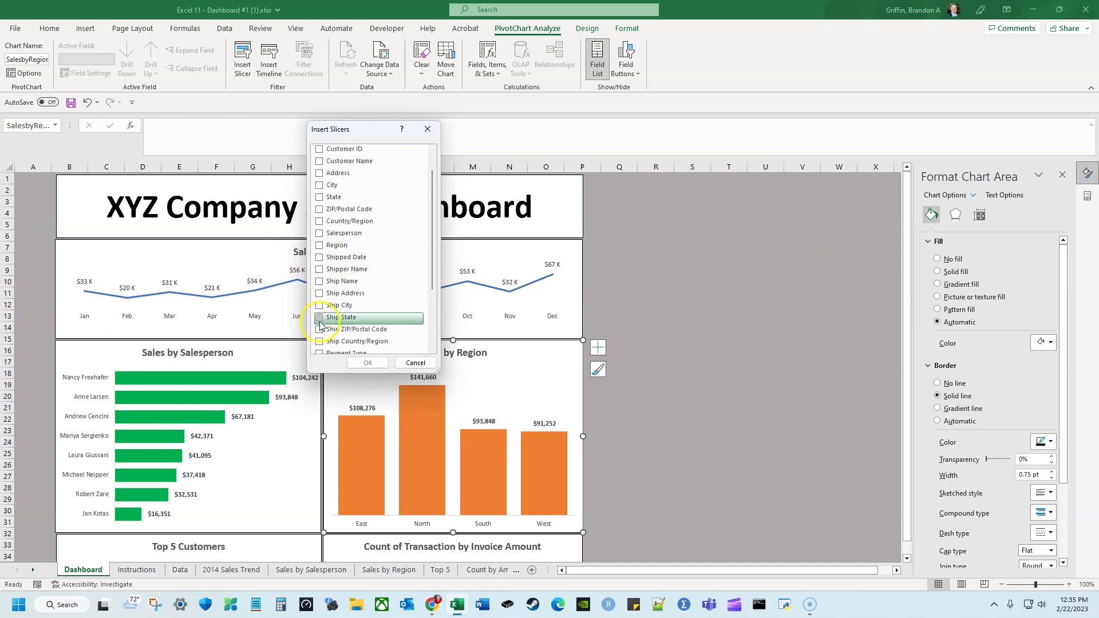
scroll(320, 324, down, 3)
scroll(335, 308, up, 4)
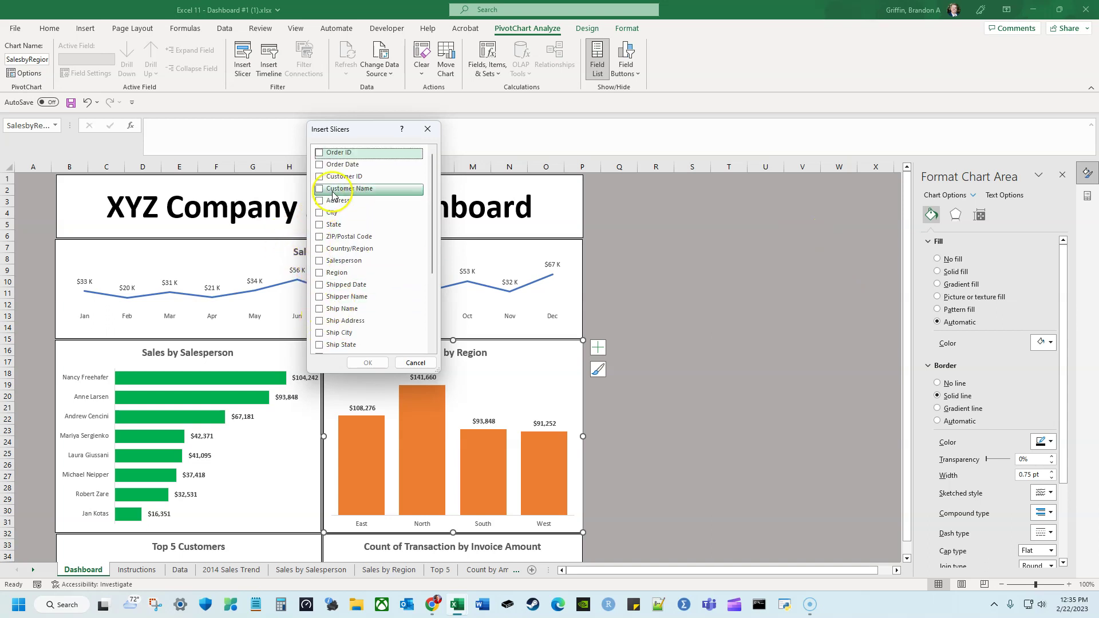
click(321, 261)
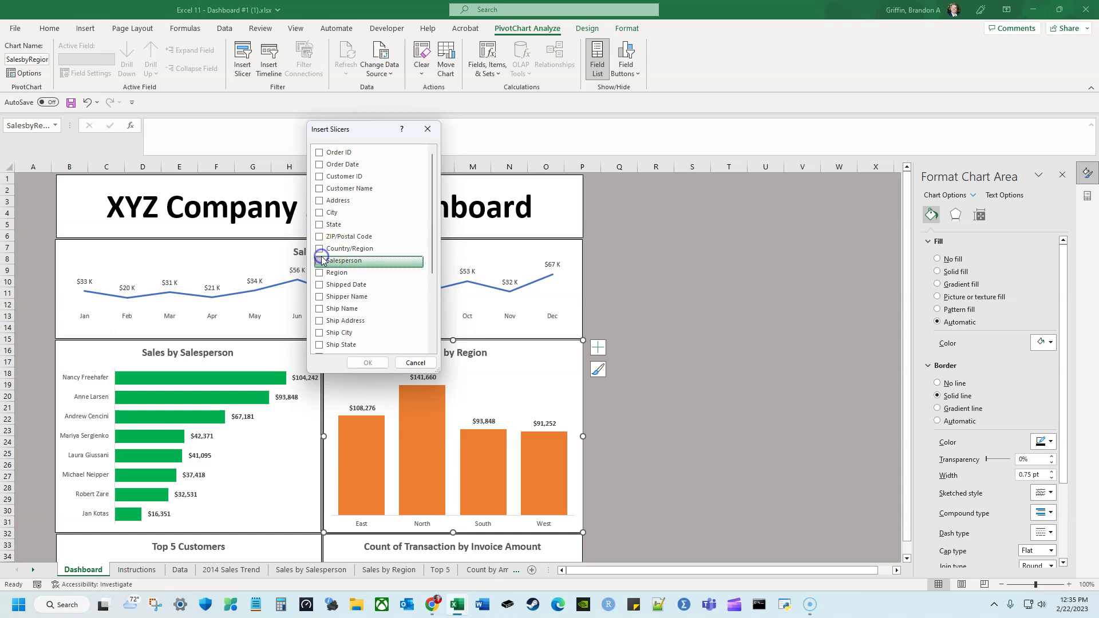
click(319, 272)
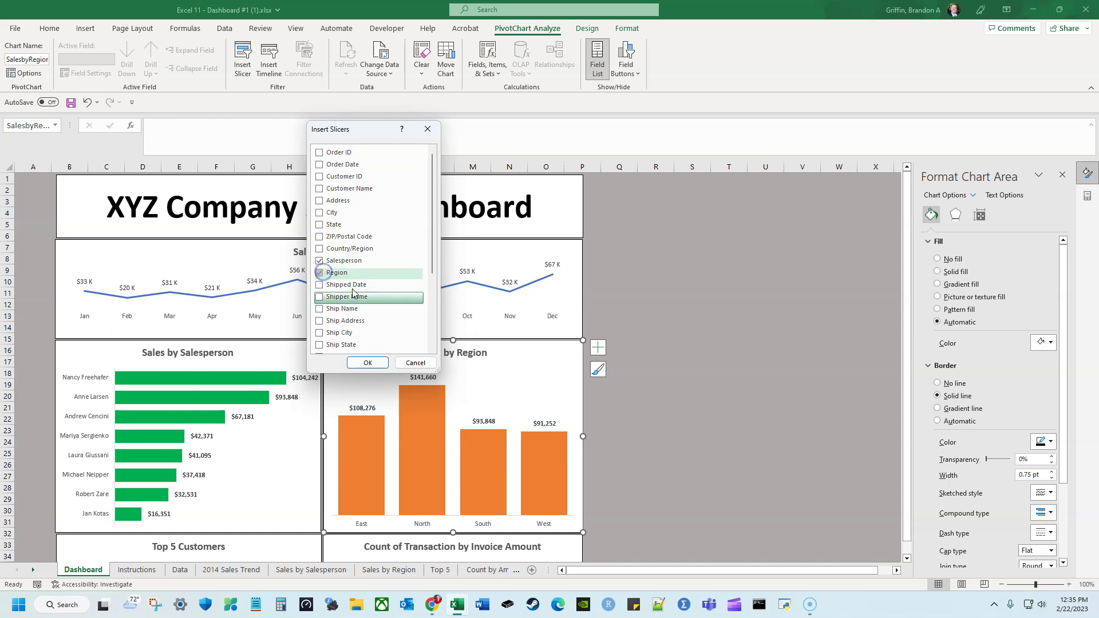
click(367, 363)
Place the Salesperson slicer immediately right of the Sales Trend chart and the Region slicer directly beneath it
drag(485, 318, 666, 428)
drag(456, 287, 646, 249)
click(758, 395)
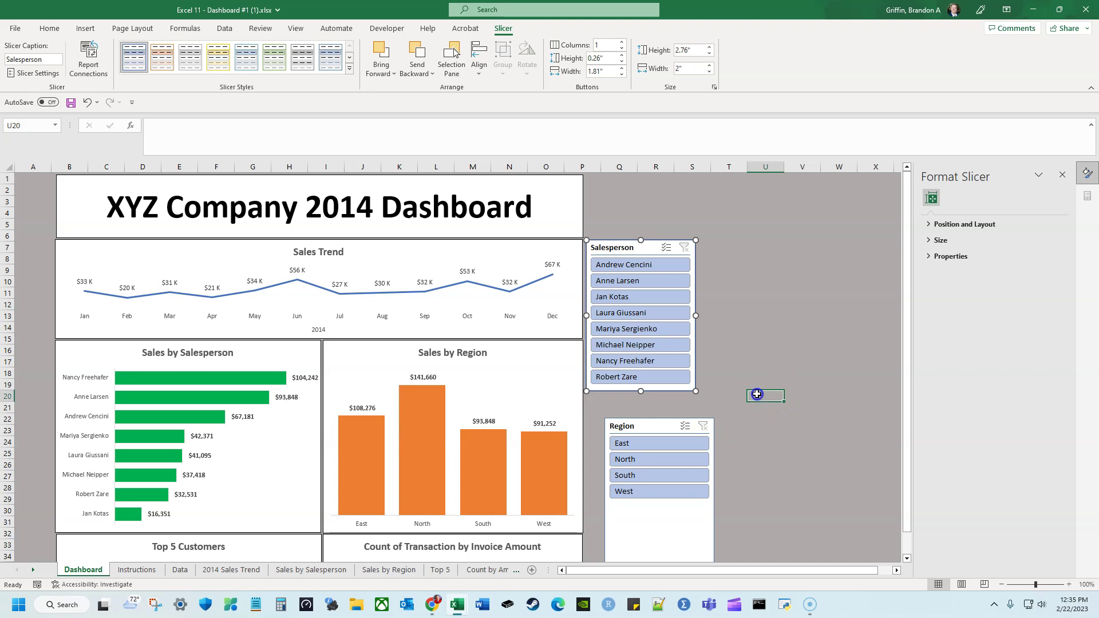
scroll(765, 386, down, 1)
scroll(756, 382, down, 3)
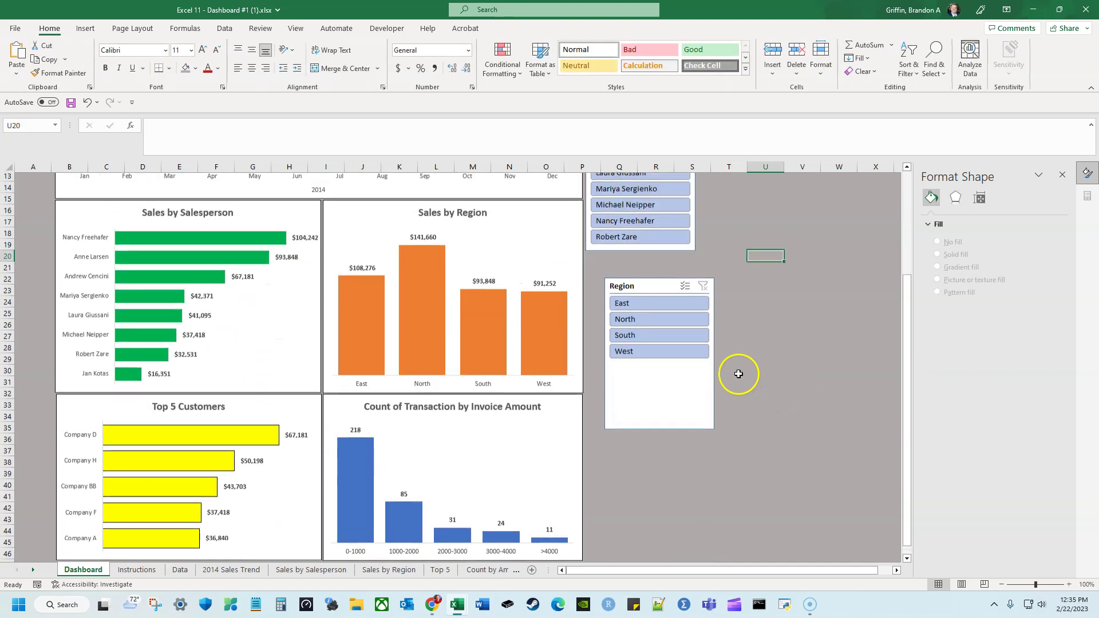
drag(656, 290, 637, 268)
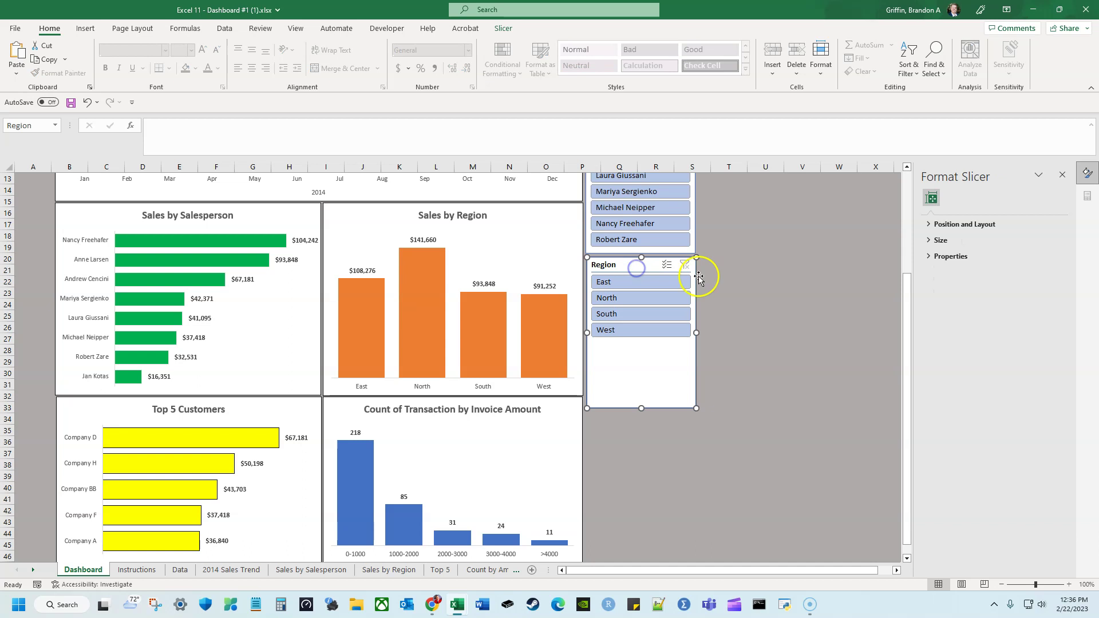
click(770, 285)
Widen the title banner rightward so it also spans the slicer column
scroll(769, 292, up, 4)
click(525, 215)
drag(582, 206, 697, 212)
click(762, 245)
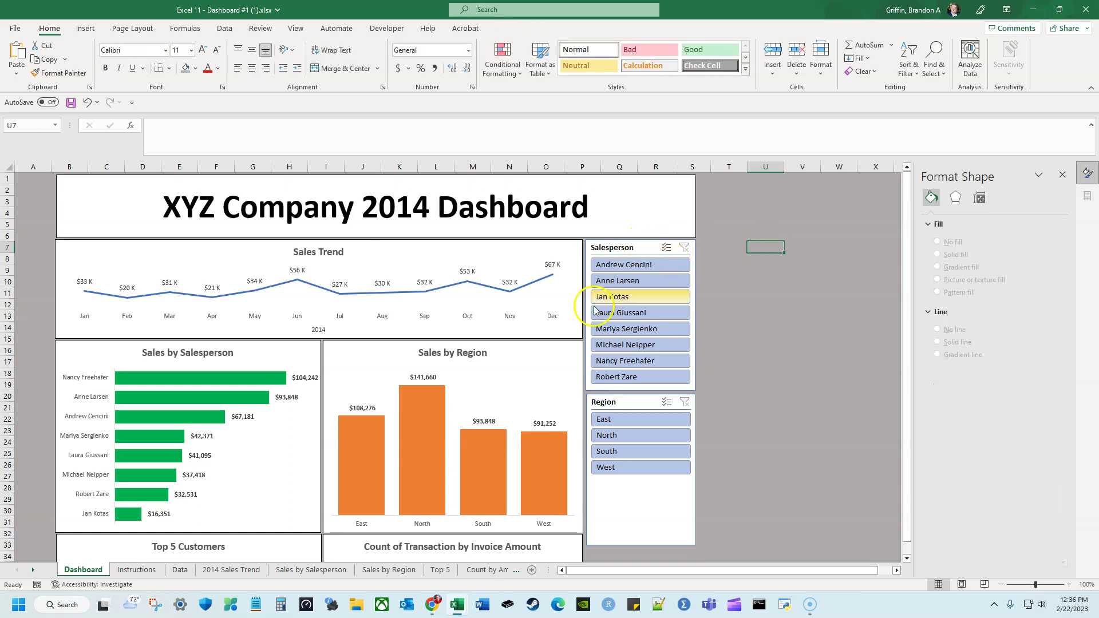
Shorten the Region slicer from its lower edge to end just below the West button
click(645, 529)
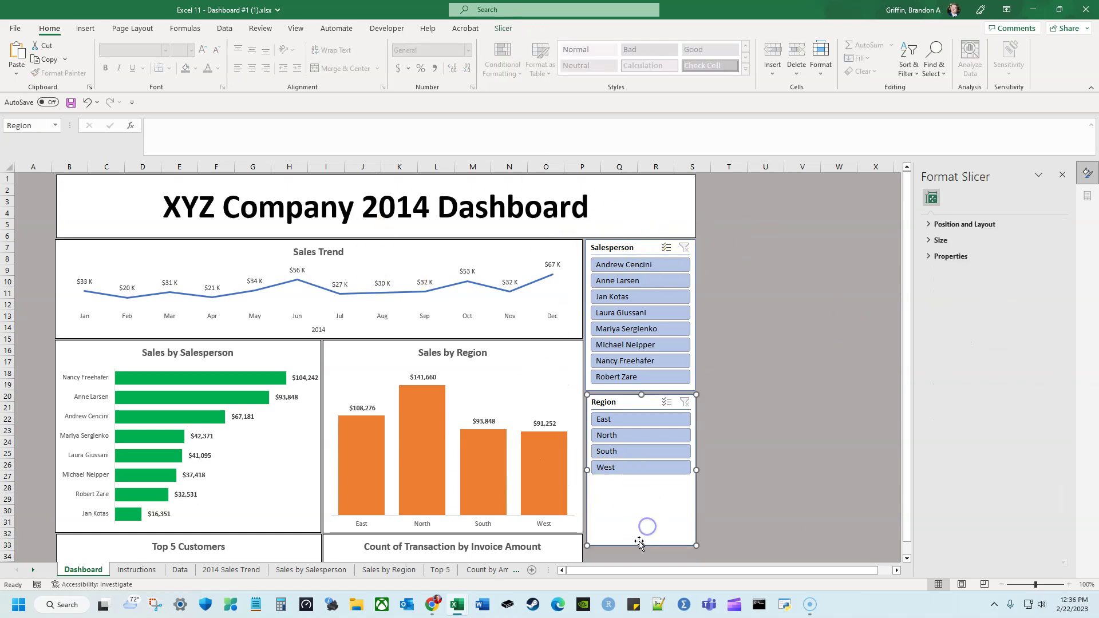
drag(641, 544, 651, 479)
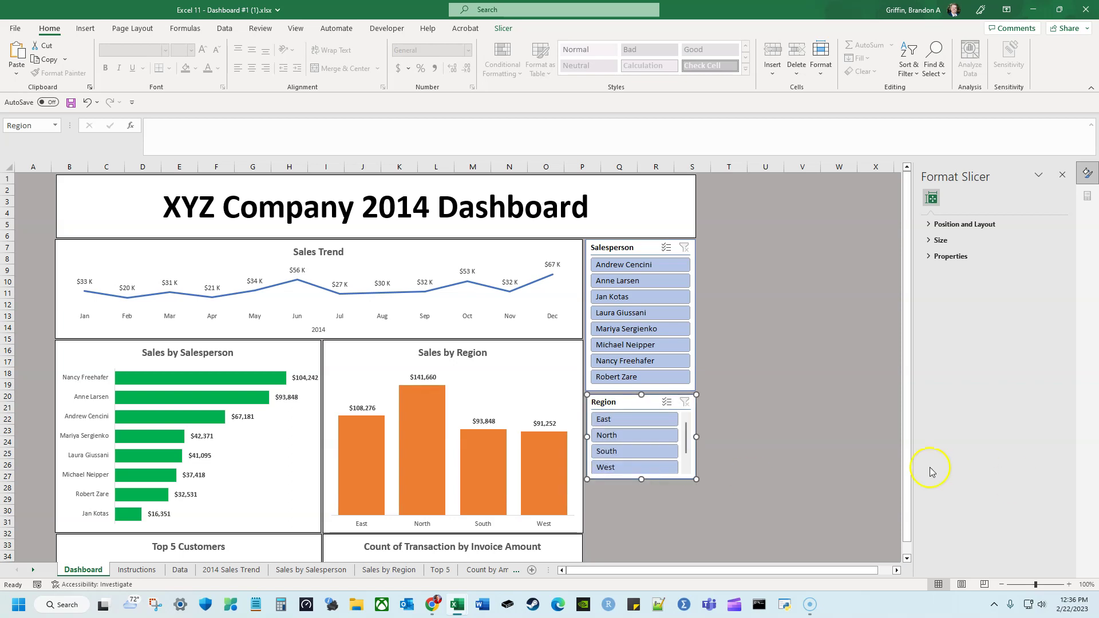
Lengthen the Region slicer slightly at its lower edge so all four region buttons fit without a scrollbar
drag(640, 484, 640, 491)
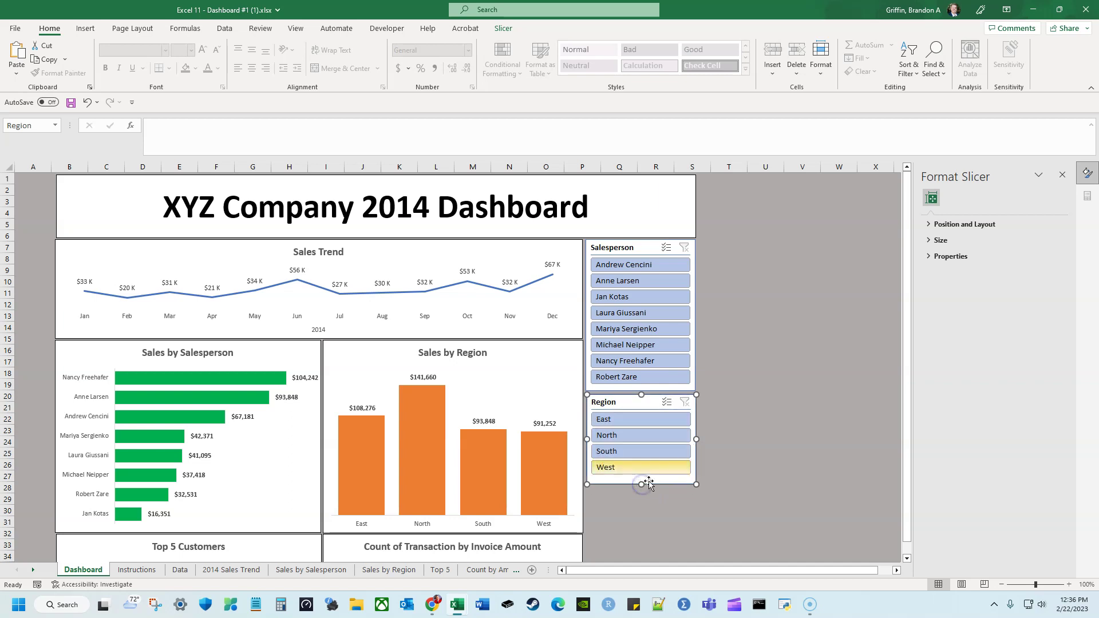
click(802, 419)
Test which charts respond to each slicer by filtering to East and to one salesperson, clearing each filter
scroll(643, 277, down, 2)
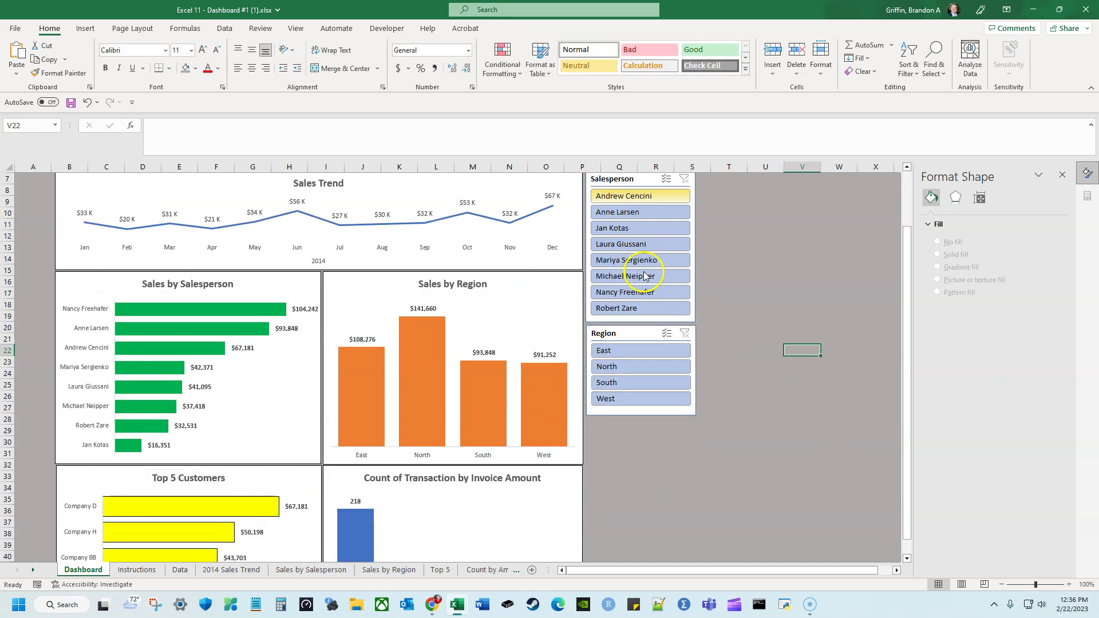
click(608, 350)
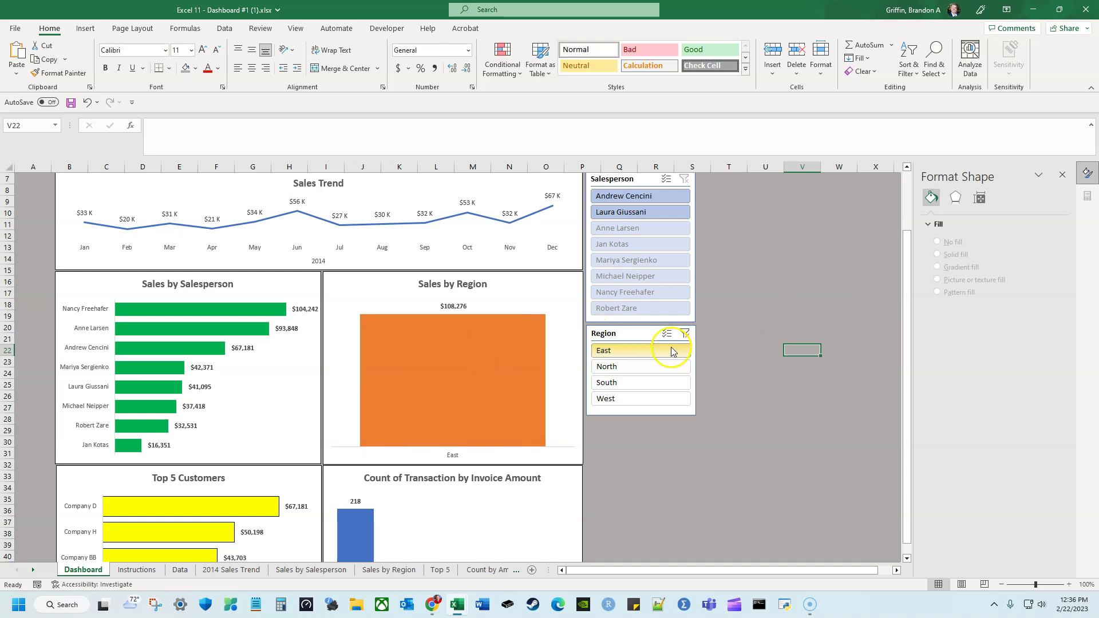
click(685, 335)
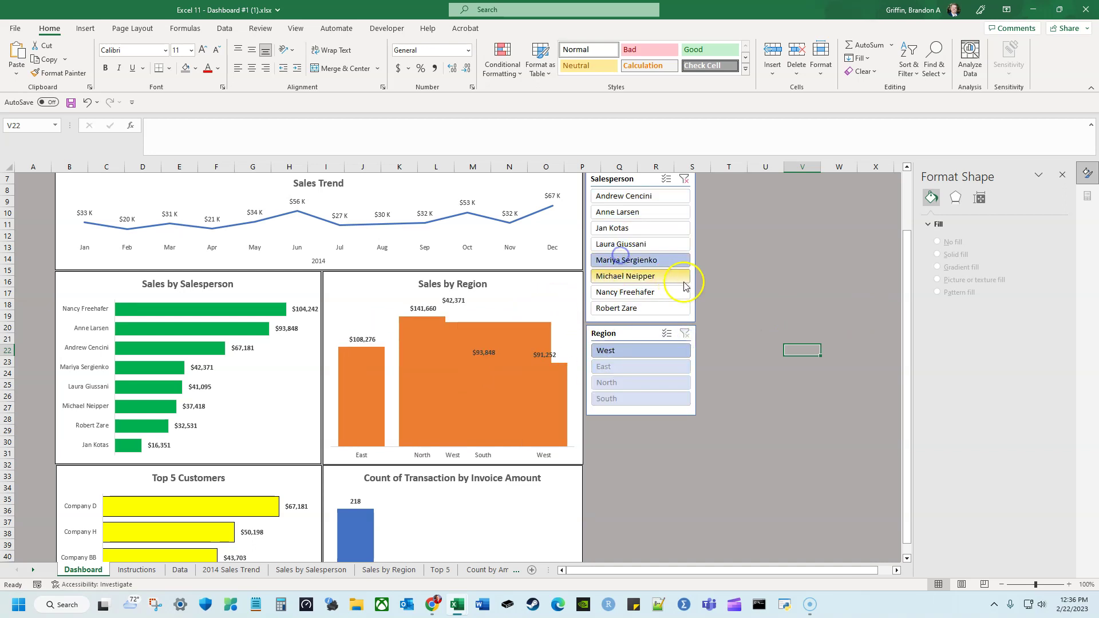
click(684, 180)
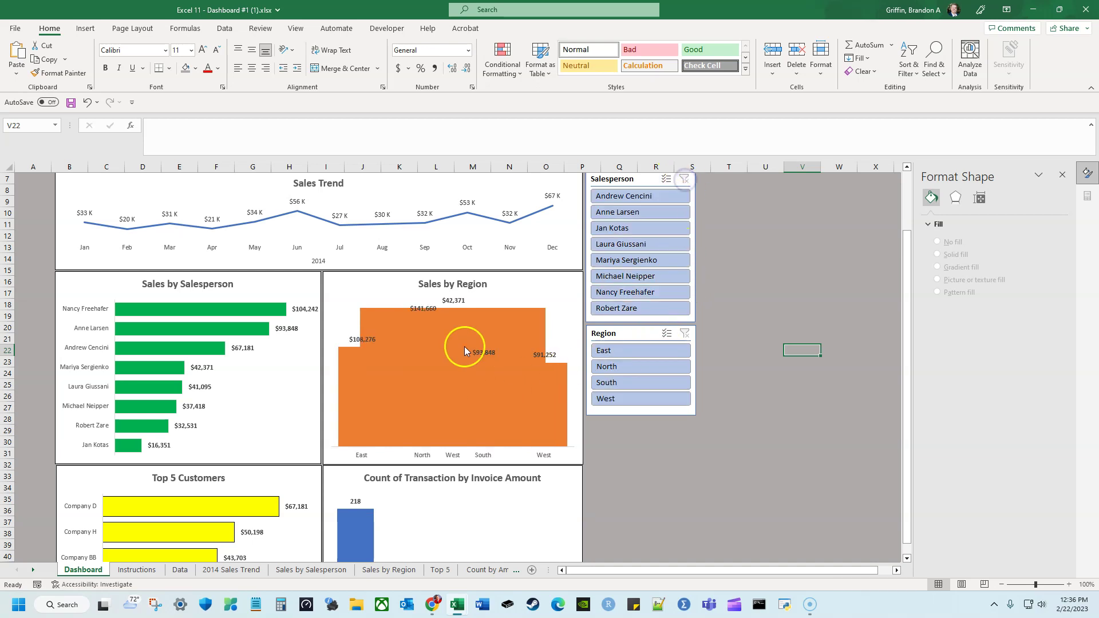
scroll(507, 292, up, 2)
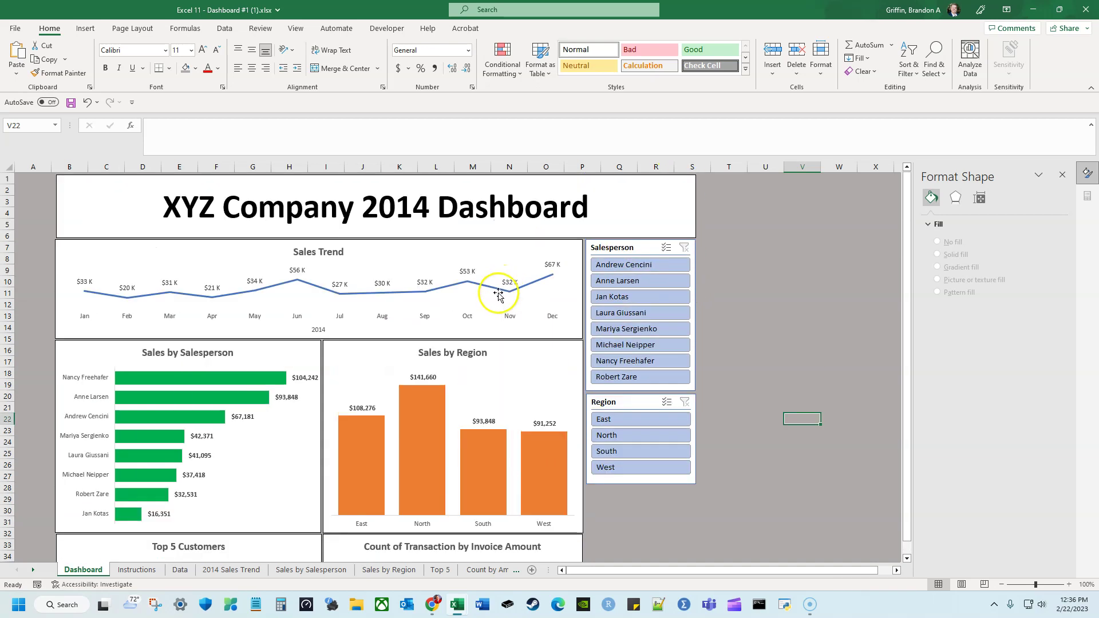
scroll(384, 417, down, 1)
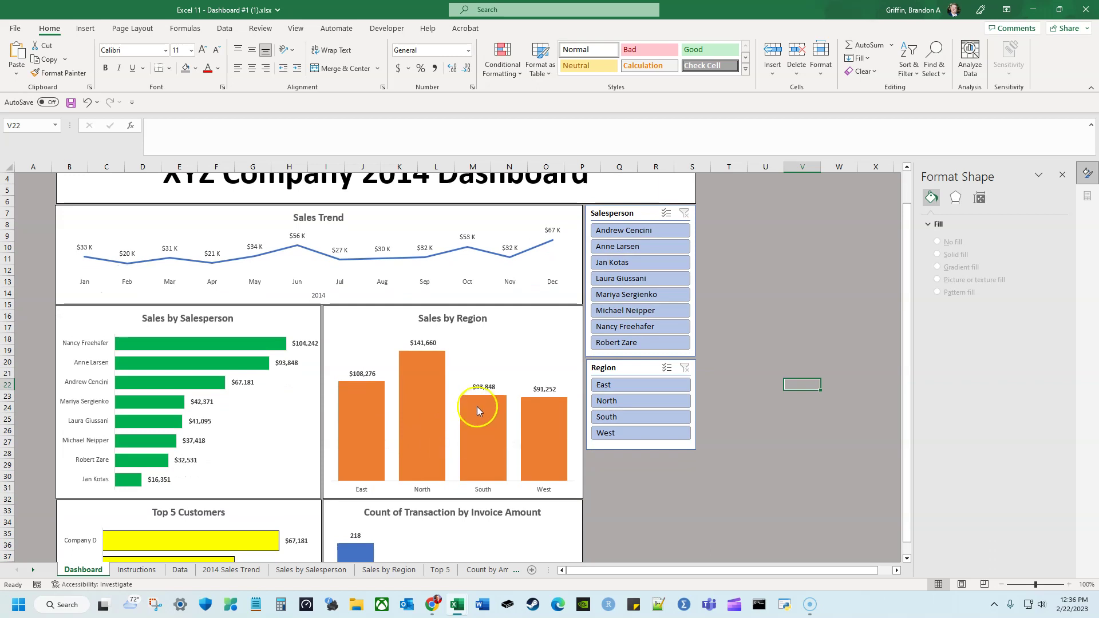
scroll(478, 446, up, 1)
Connect the Salesperson slicer to the Sales Trend, PivotTable5, Sales by Salesperson and Top 5 Customers reports, keeping Sales by Region connected
click(633, 248)
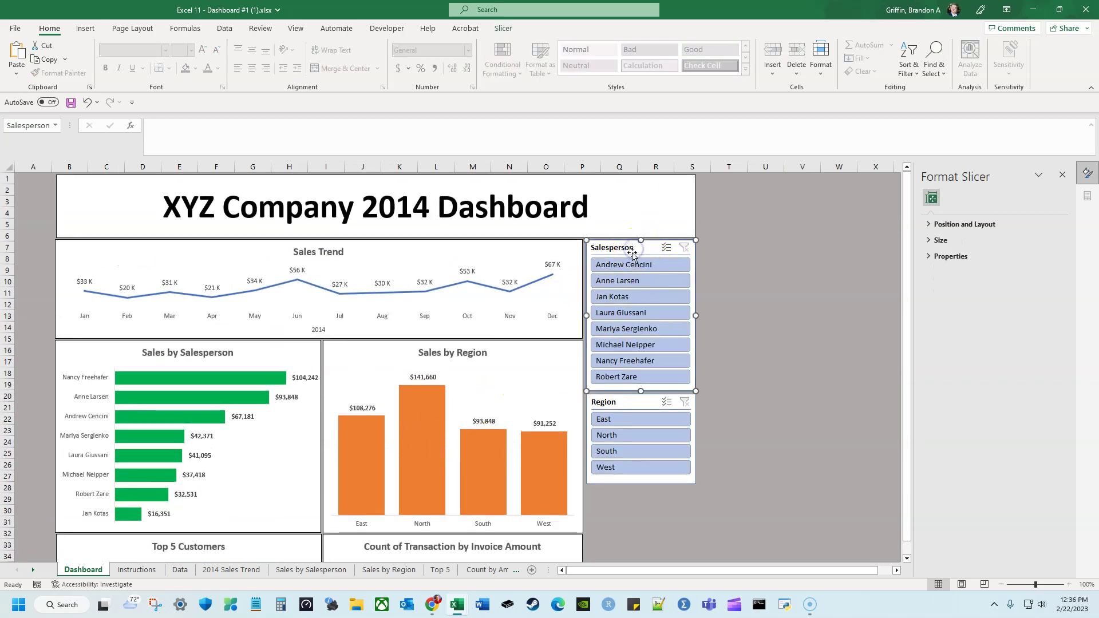
click(510, 25)
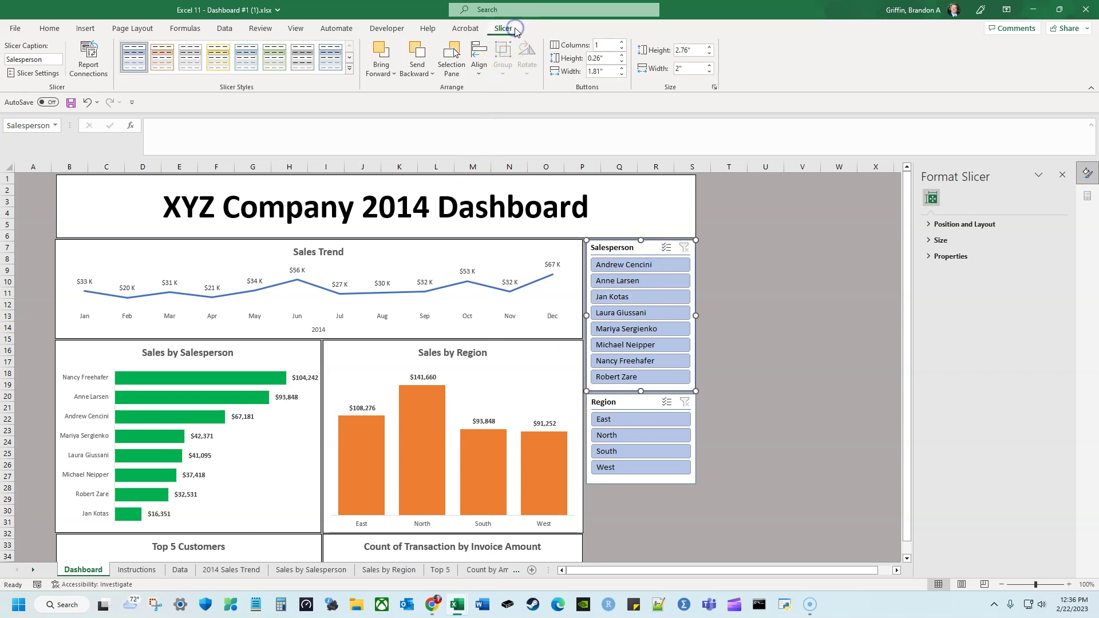
click(88, 69)
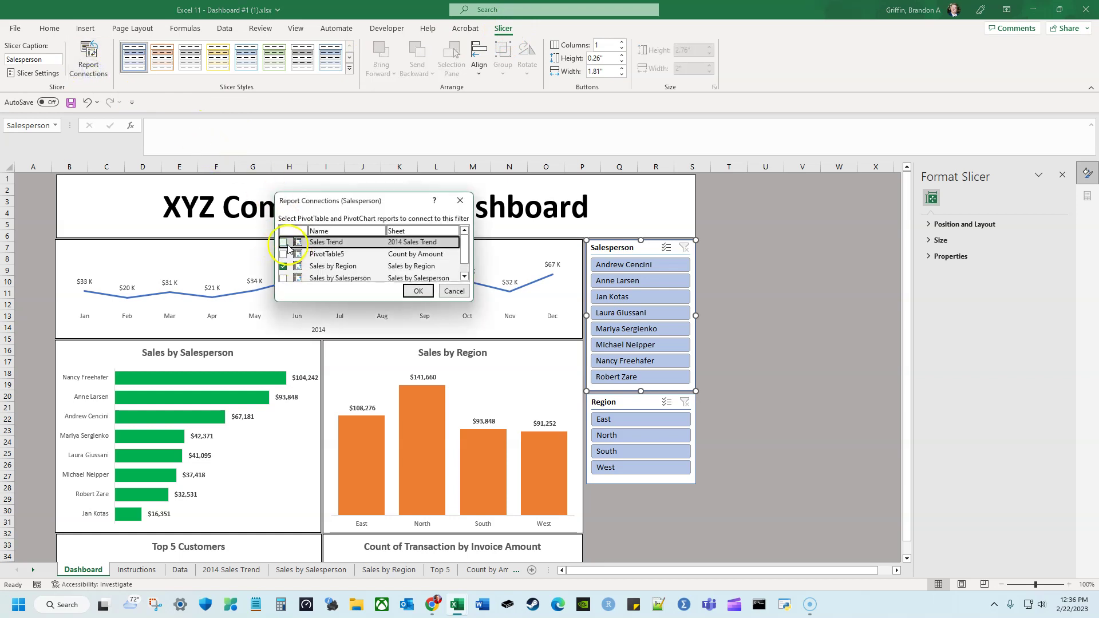
drag(473, 302, 542, 344)
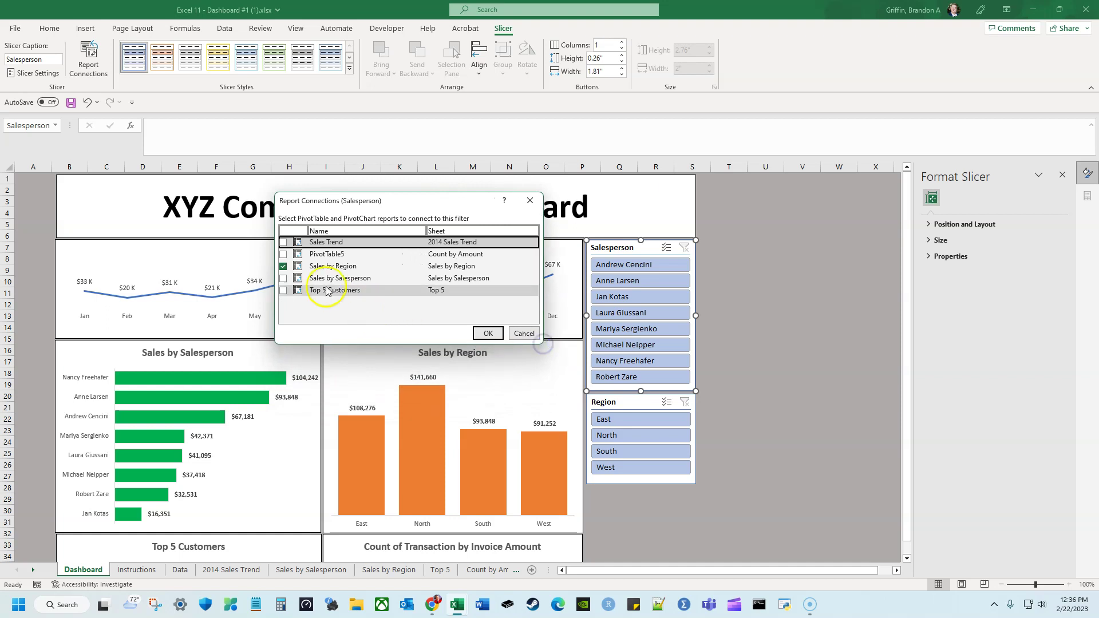
click(283, 291)
click(282, 278)
click(283, 254)
click(283, 242)
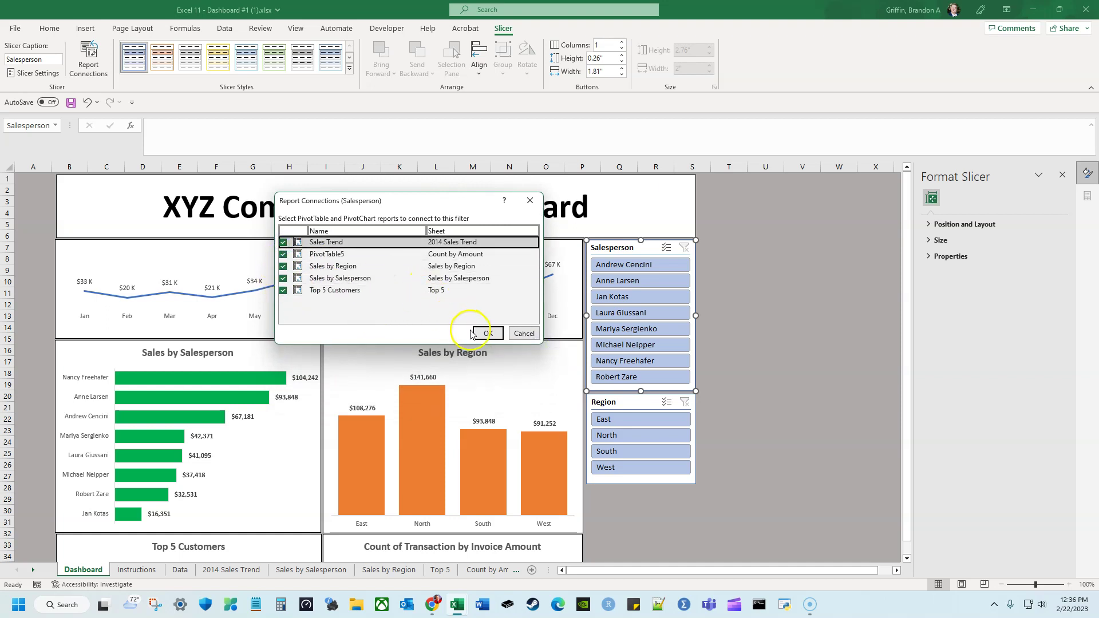
click(487, 333)
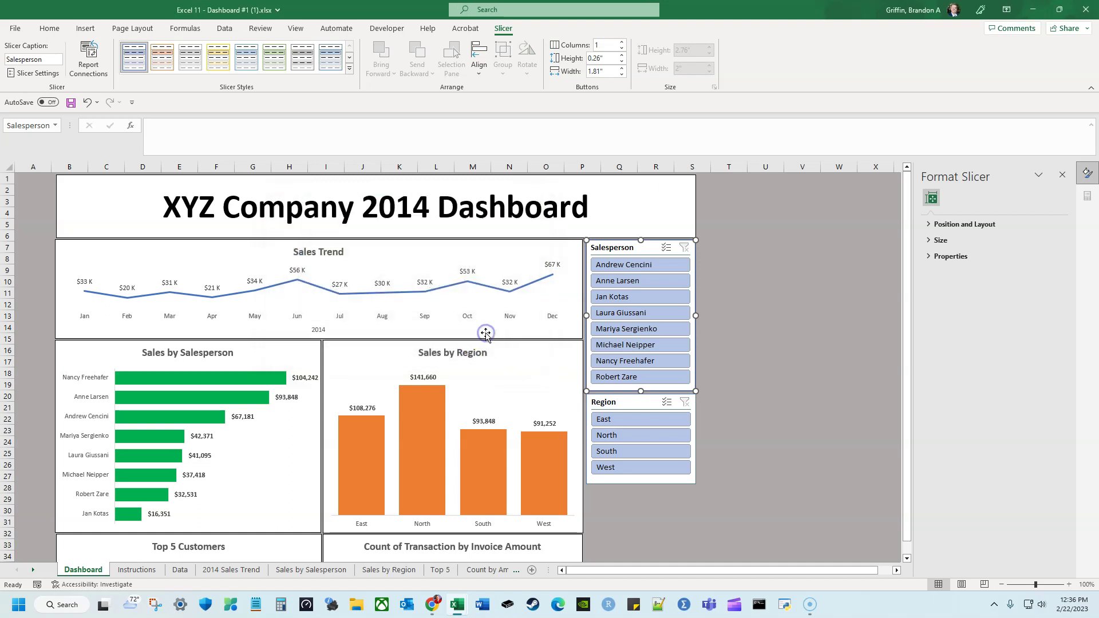
Check every dashboard chart with the Salesperson slicer filtered to one salesperson, and clear the filter
click(658, 346)
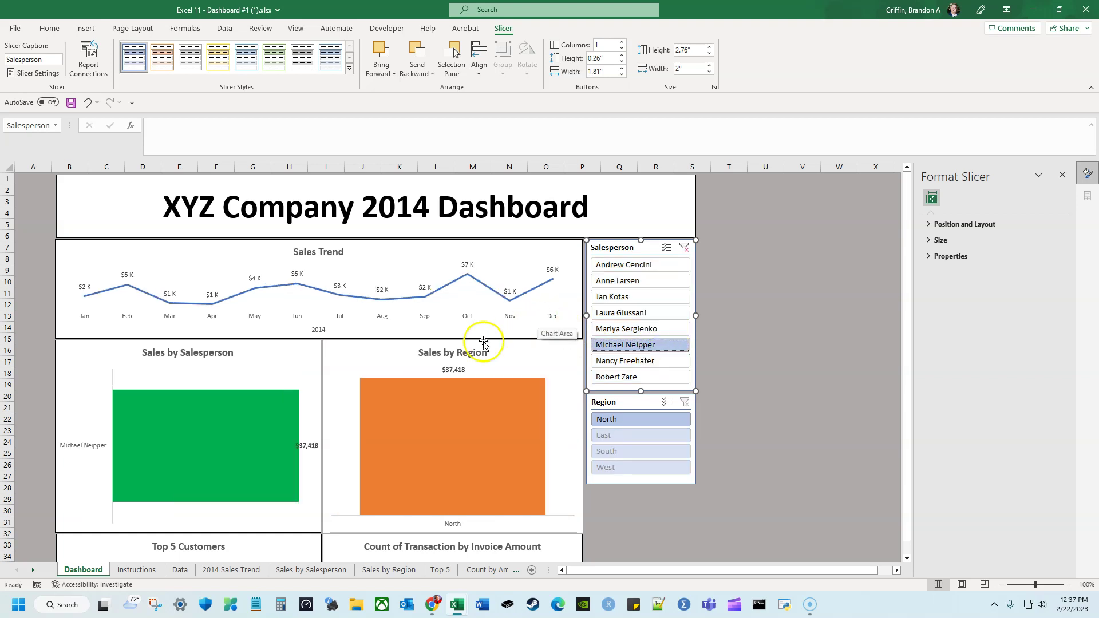
click(802, 373)
scroll(768, 366, down, 7)
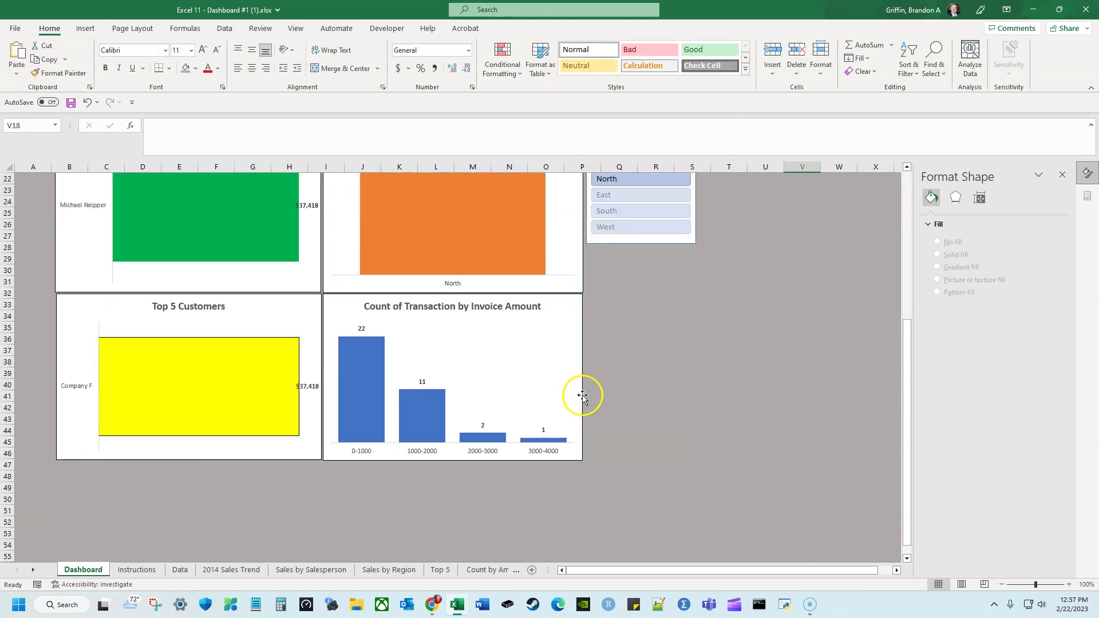
scroll(607, 389, up, 5)
click(684, 178)
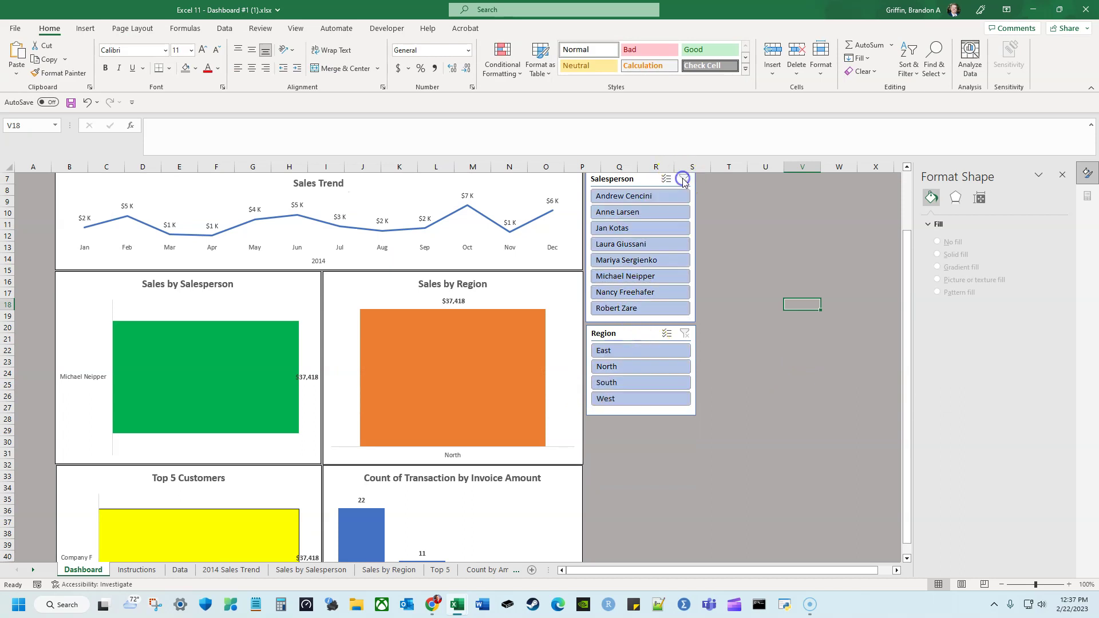
scroll(689, 233, up, 2)
click(652, 403)
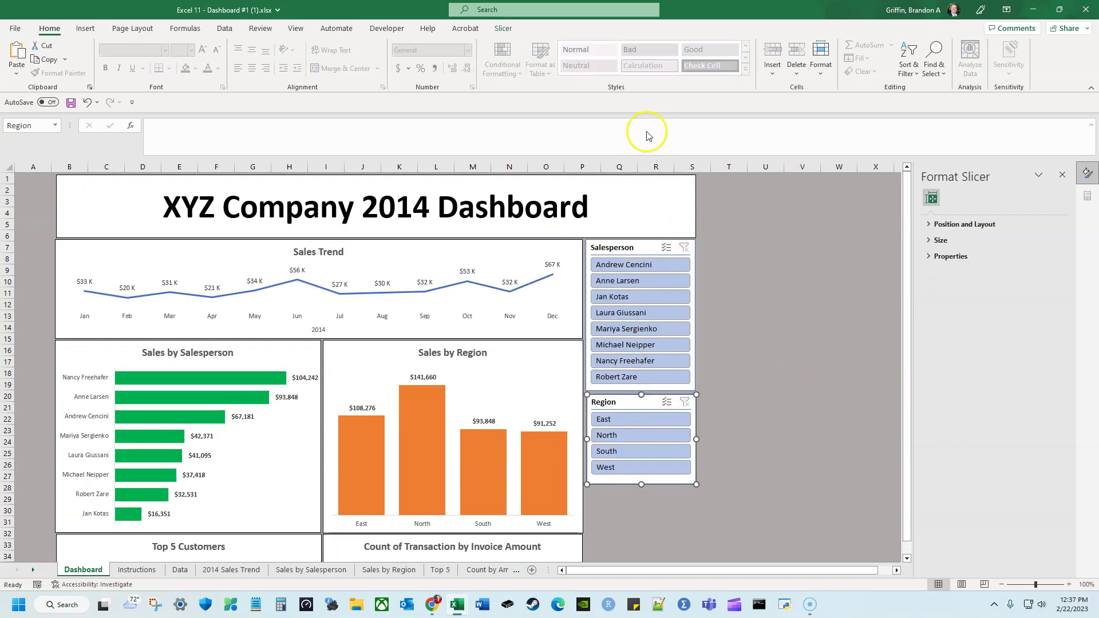
right_click(630, 404)
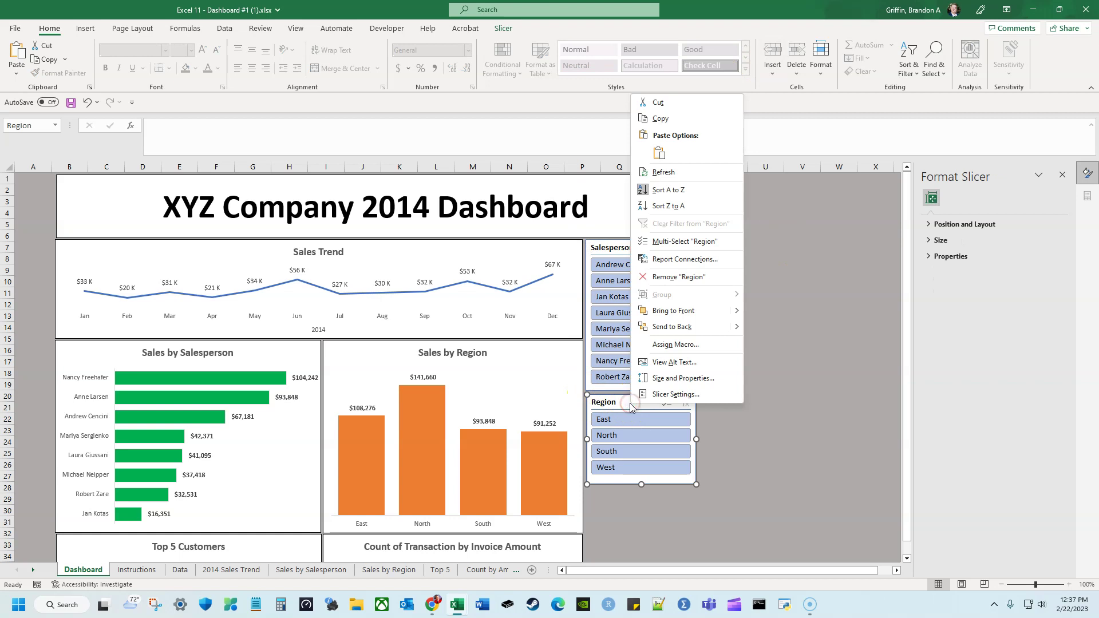
click(638, 400)
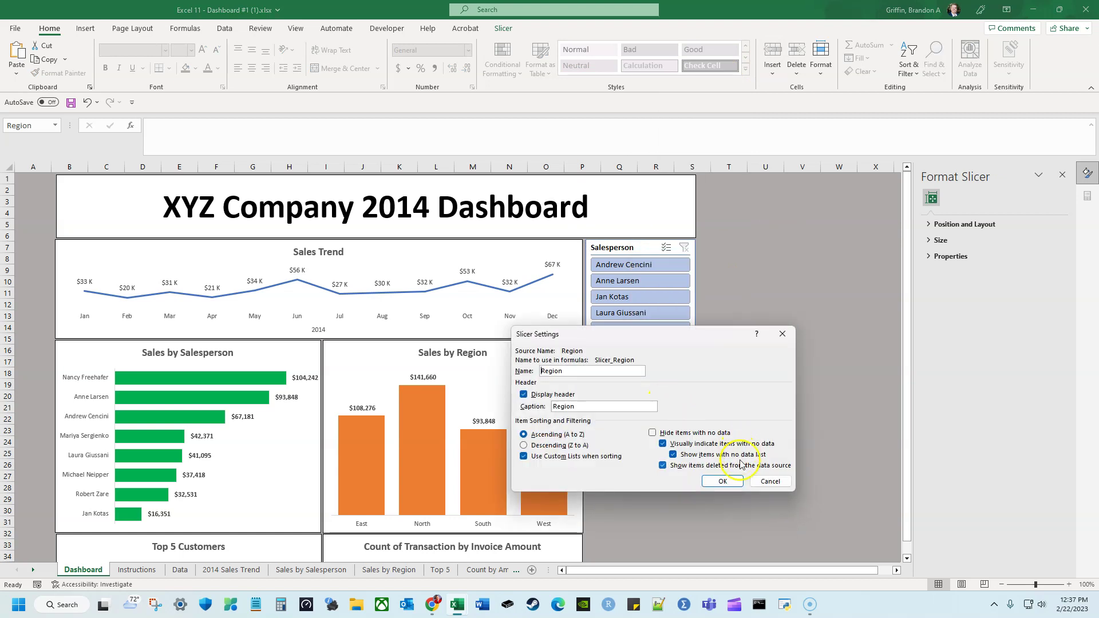
click(771, 481)
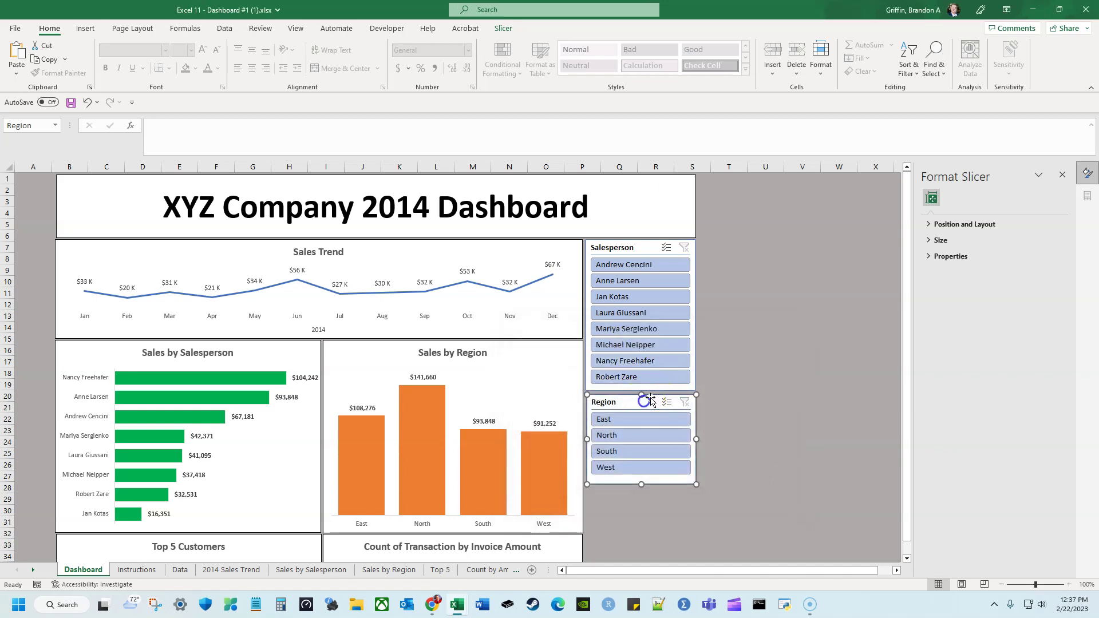
Connect the Region slicer to all the remaining PivotTable reports so it filters every dashboard chart
click(503, 28)
click(91, 67)
click(320, 275)
scroll(319, 288, down, 1)
click(318, 285)
click(318, 296)
click(453, 311)
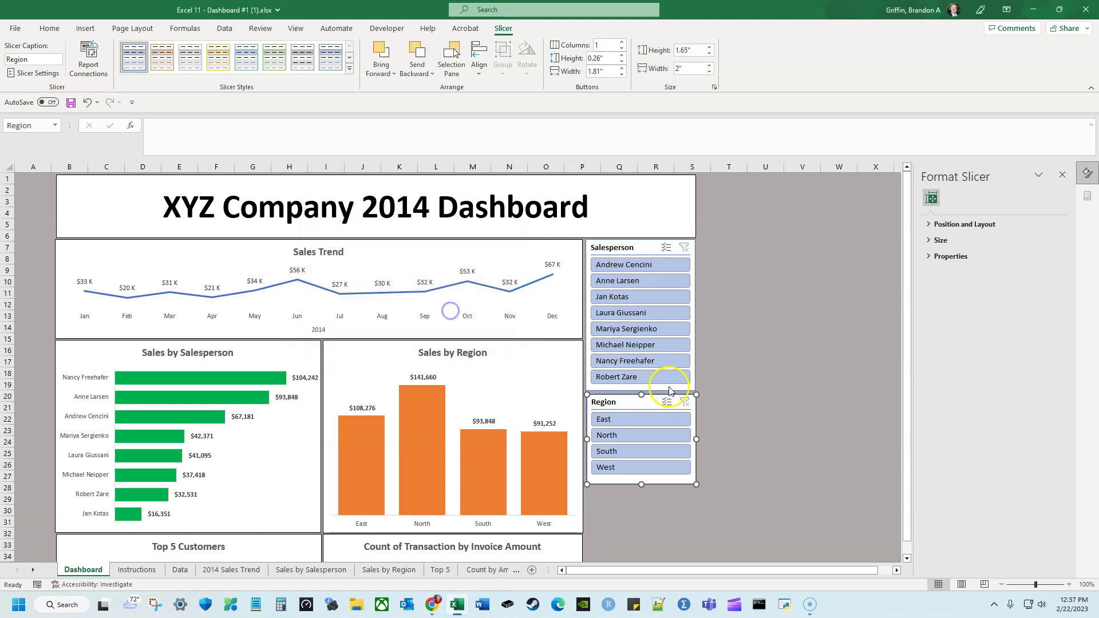
Check every dashboard chart with the Region slicer filtered to North, and clear the filter
click(626, 436)
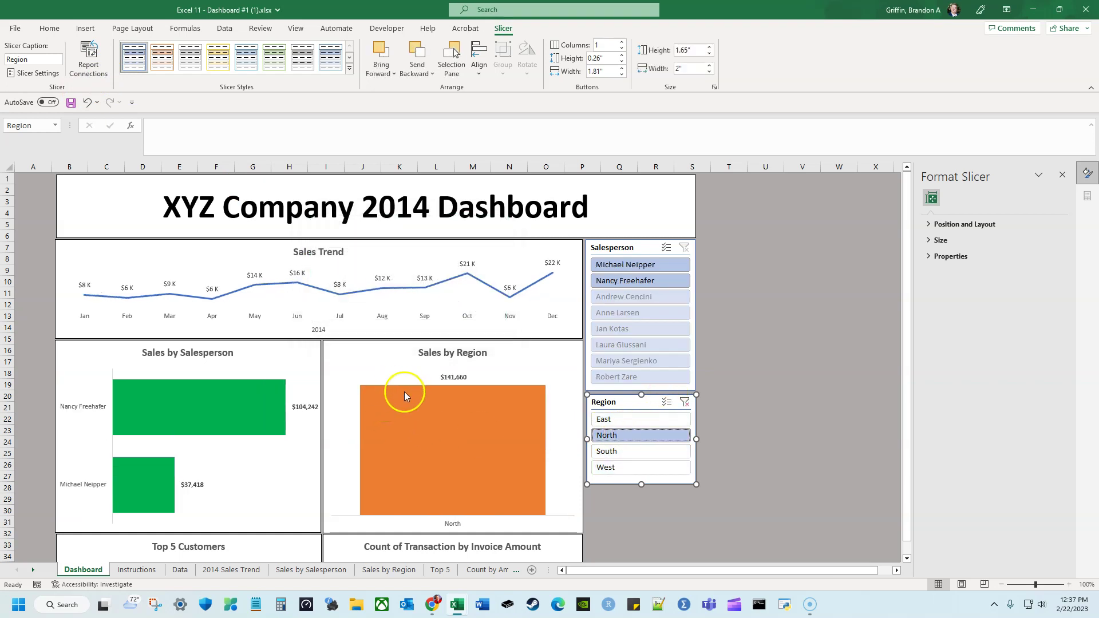
mouse_move(404, 392)
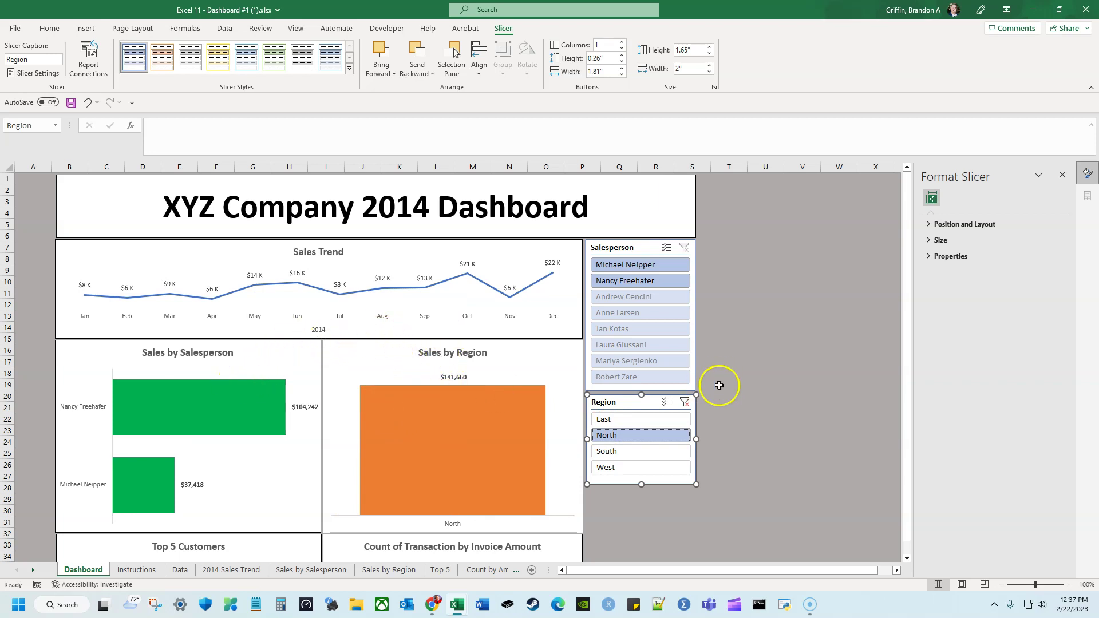
click(715, 442)
scroll(646, 430, down, 3)
scroll(646, 429, down, 4)
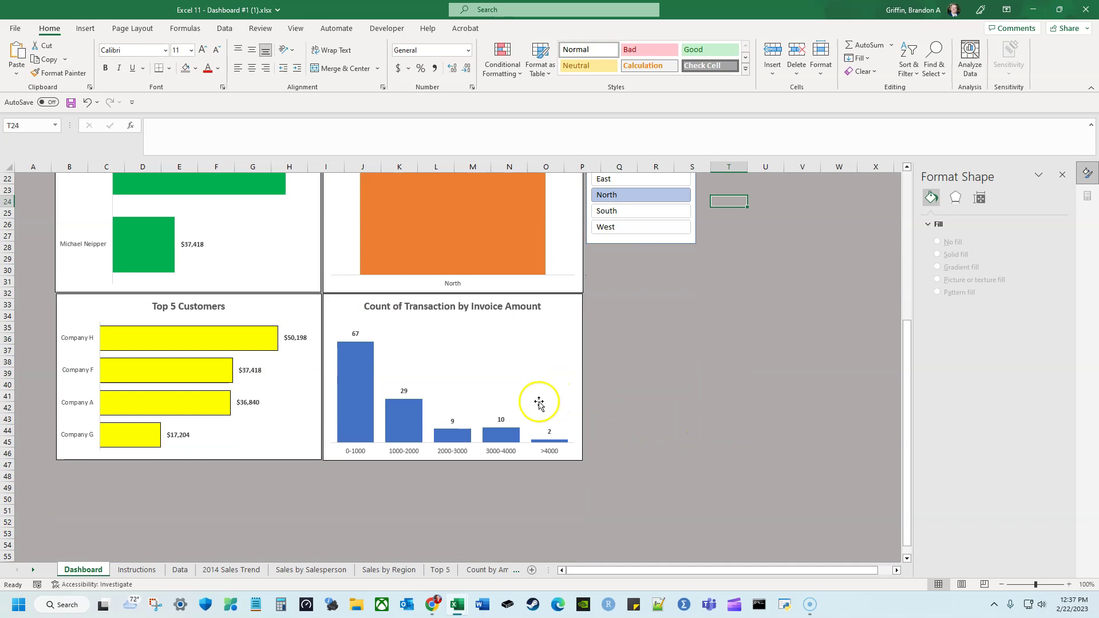
scroll(487, 347, up, 6)
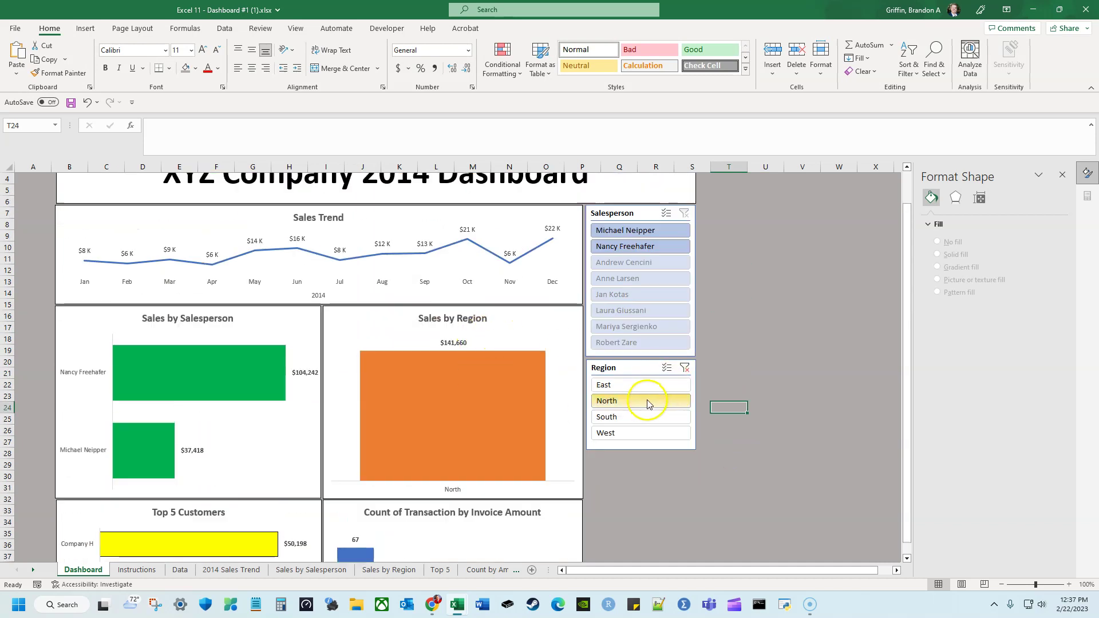
click(685, 367)
scroll(290, 319, up, 1)
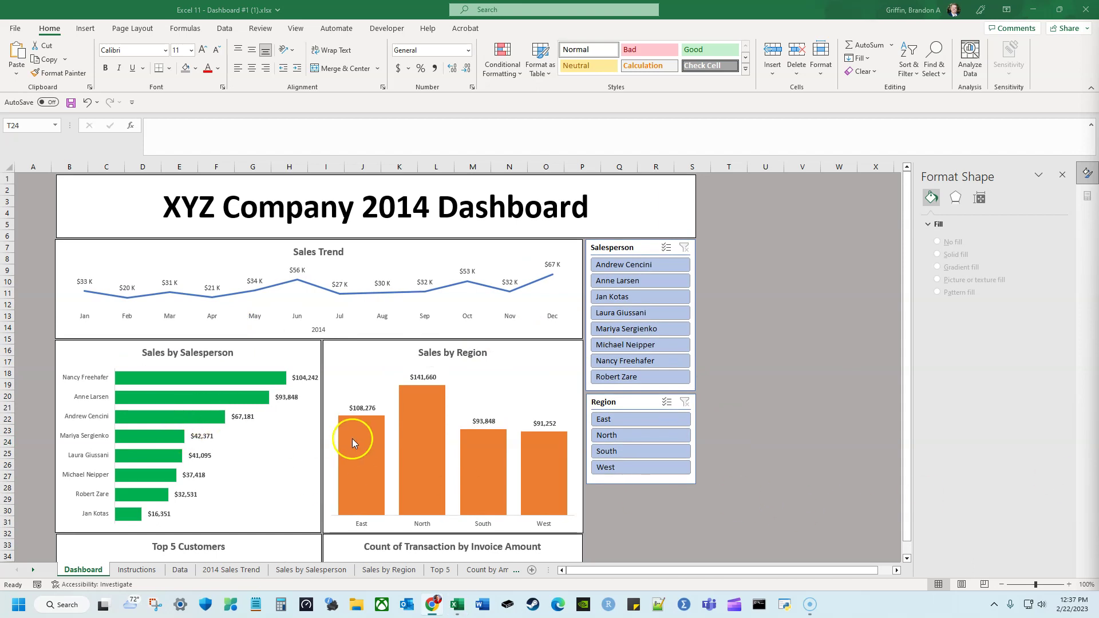
mouse_move(348, 437)
scroll(349, 435, down, 2)
scroll(352, 429, up, 2)
Sort the Sales by Region chart's columns in descending order of sales
click(429, 453)
click(447, 377)
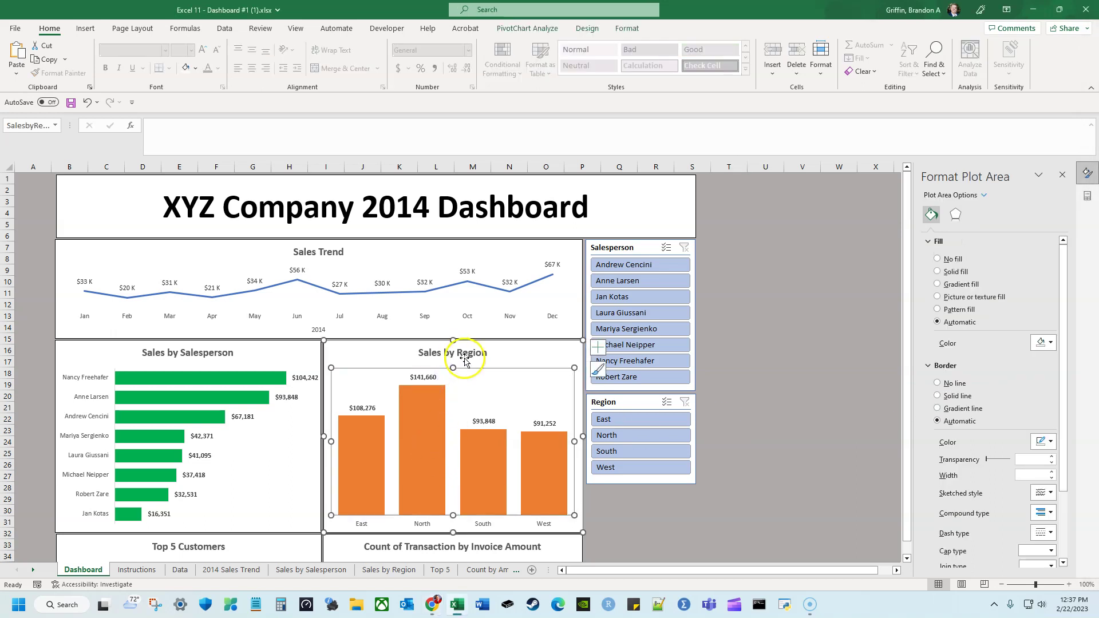
click(485, 360)
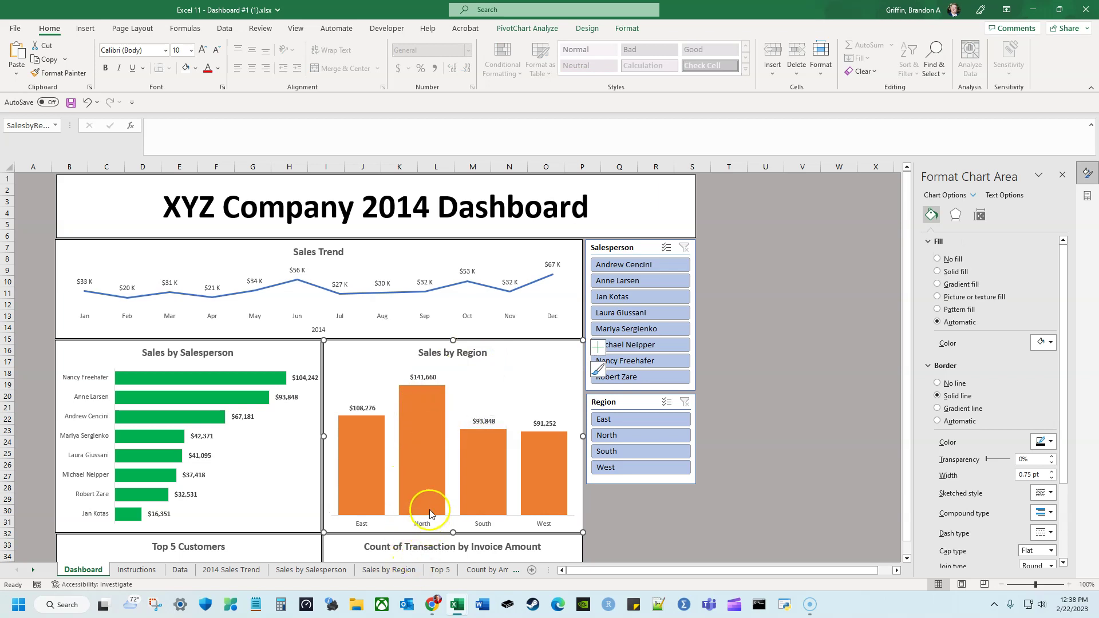
right_click(441, 452)
mouse_move(475, 289)
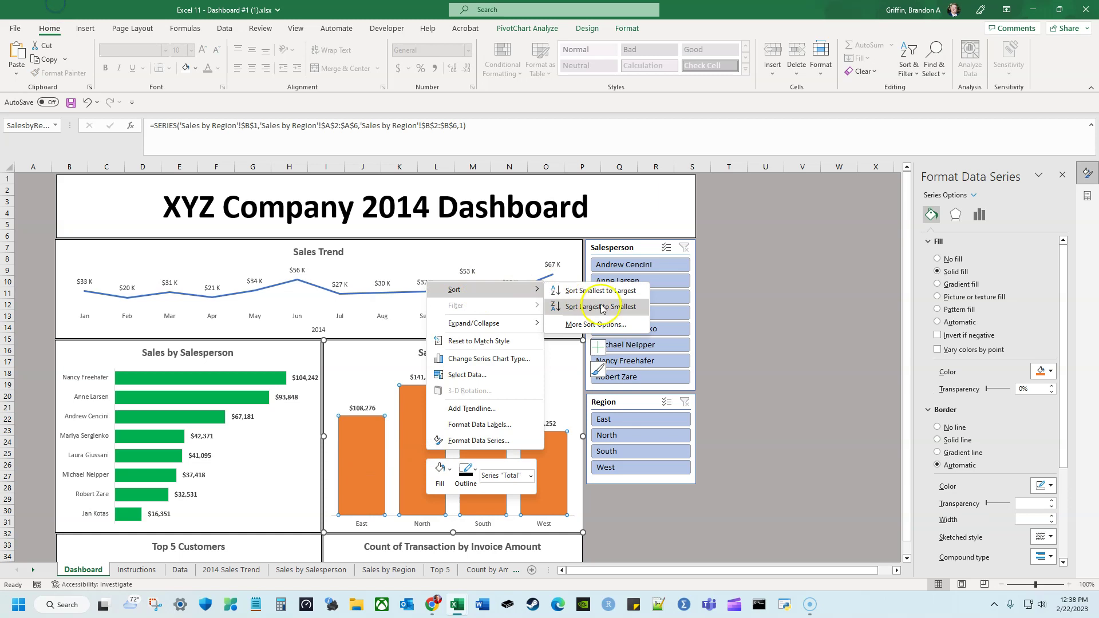
click(598, 324)
click(376, 230)
click(416, 305)
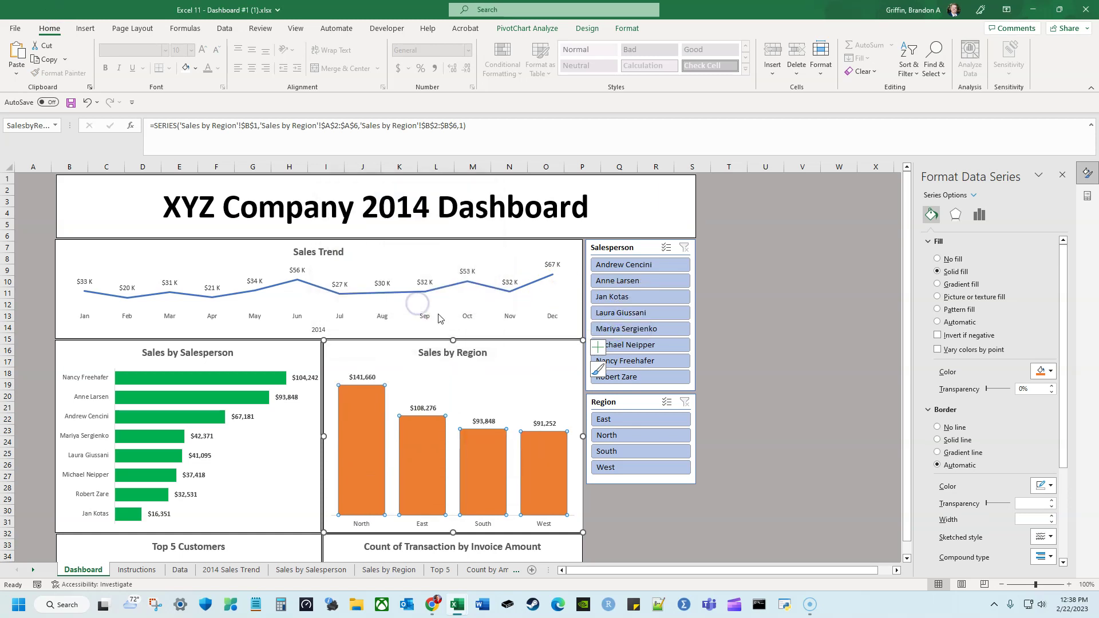
click(522, 393)
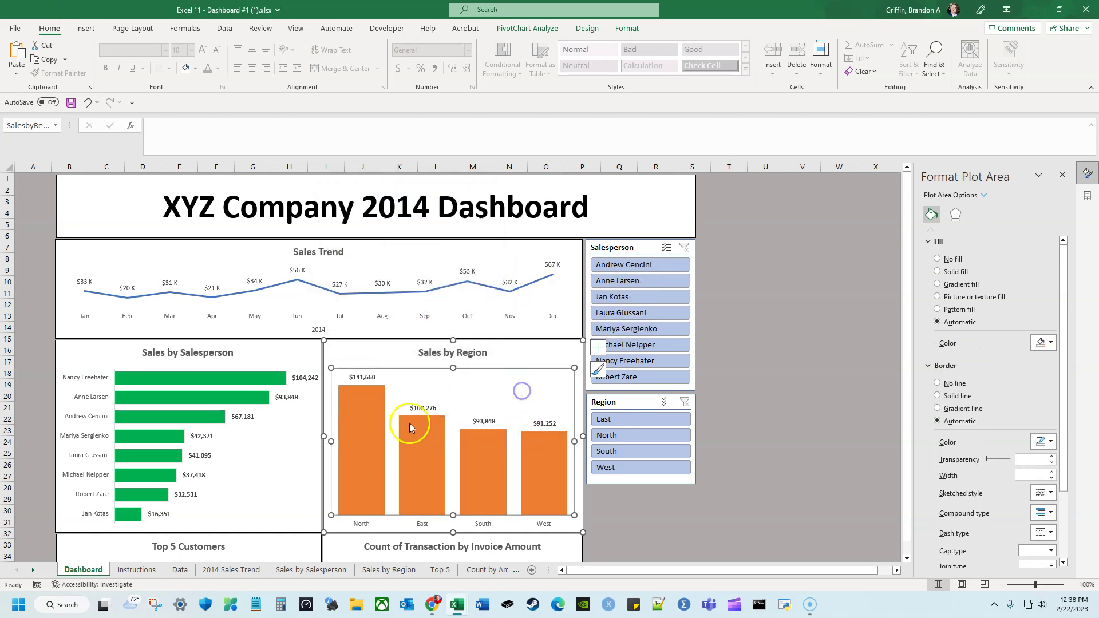
click(733, 402)
click(544, 357)
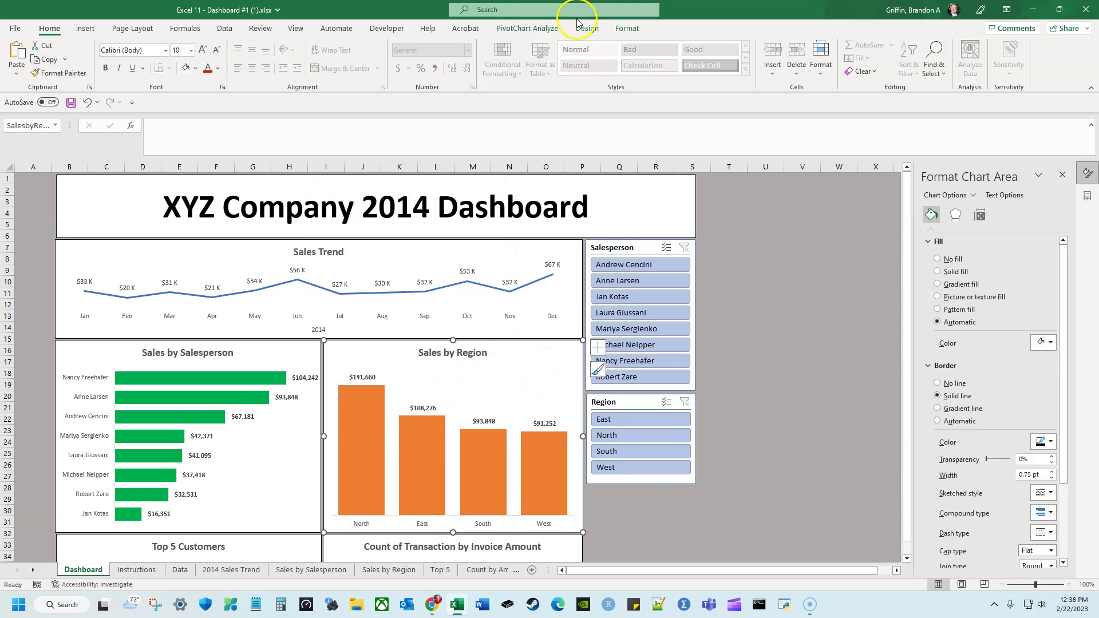
click(546, 28)
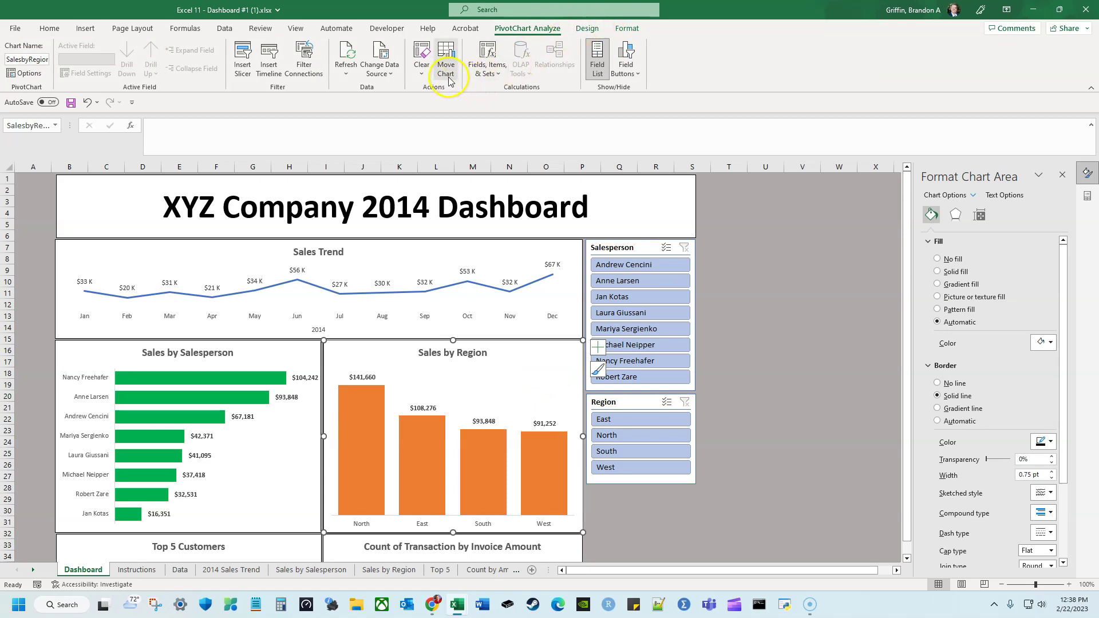
click(445, 57)
click(524, 296)
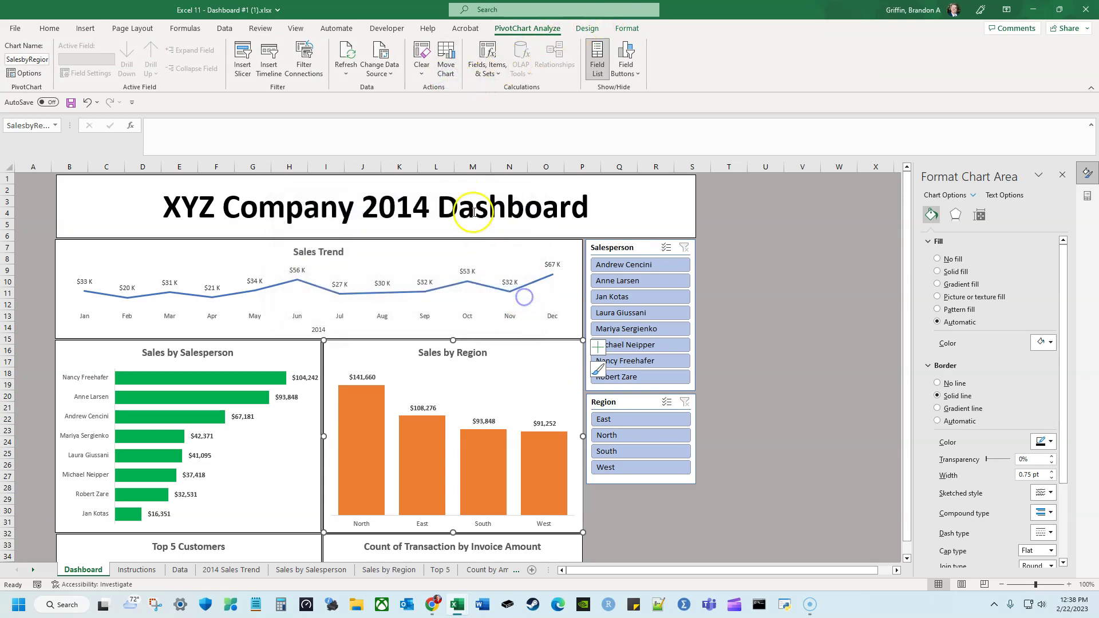
click(586, 28)
click(626, 29)
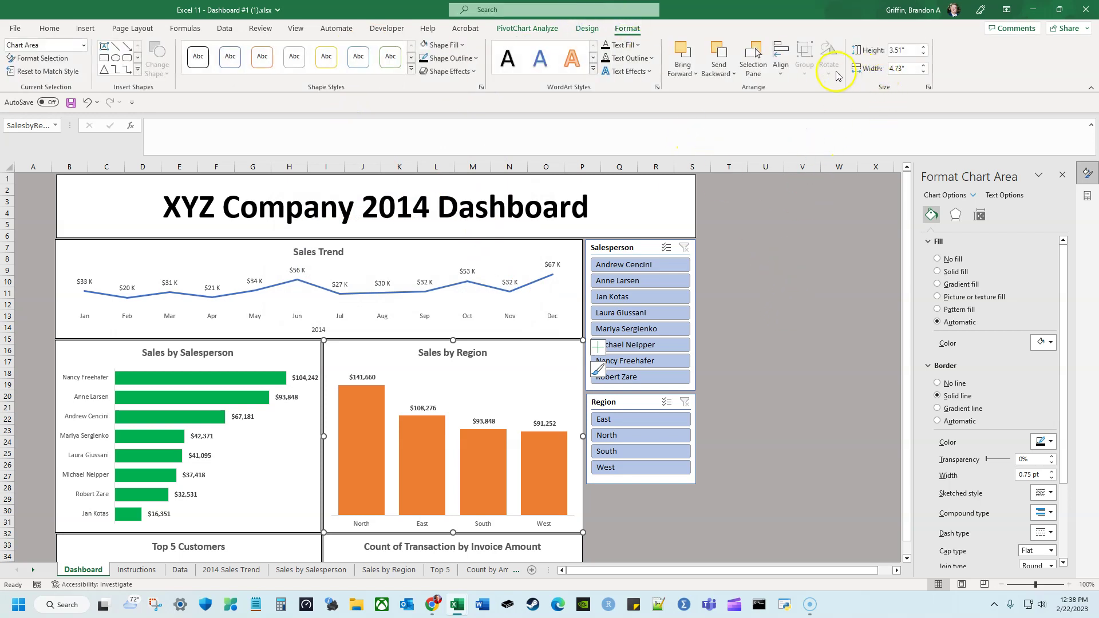
scroll(687, 200, down, 1)
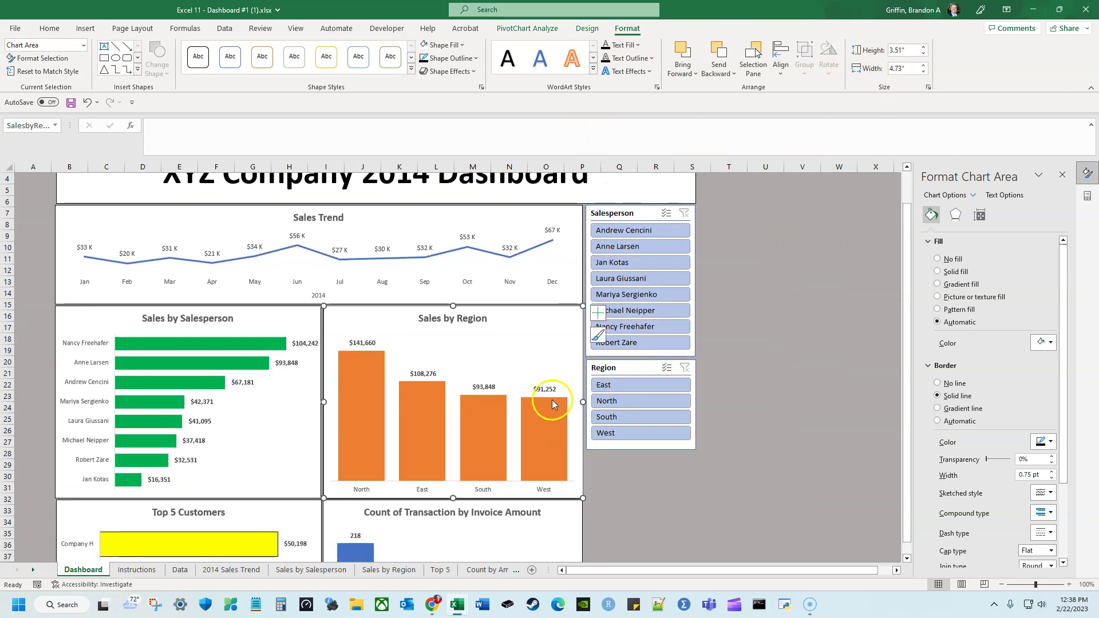
scroll(667, 381, down, 2)
click(729, 463)
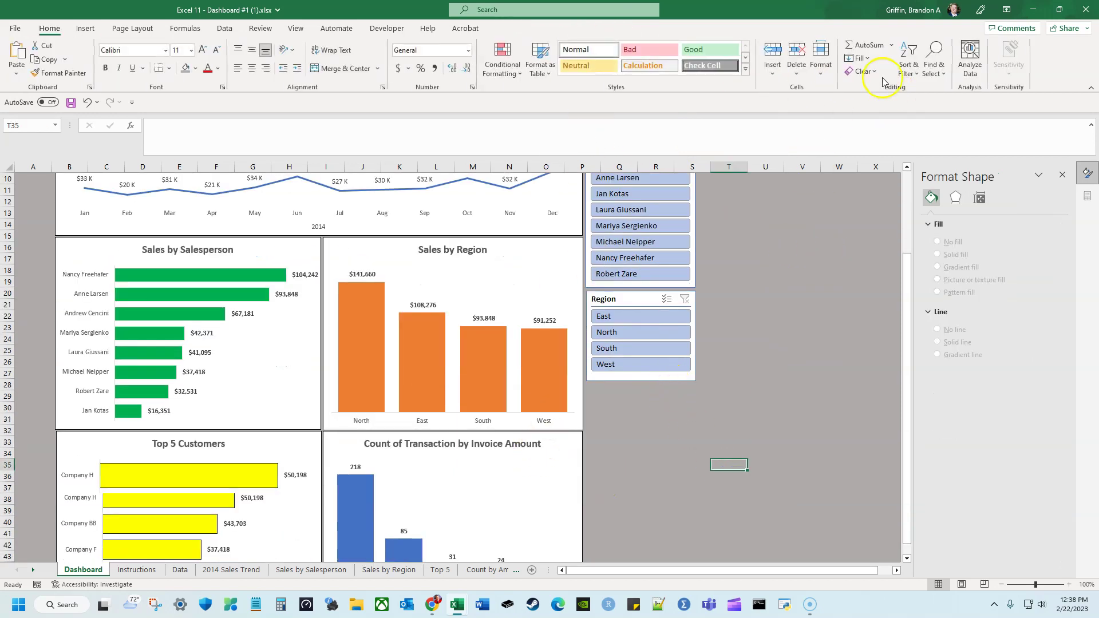
Try to change the height of the four lower charts together, and undo the change
click(559, 441)
ctrl+click(313, 437)
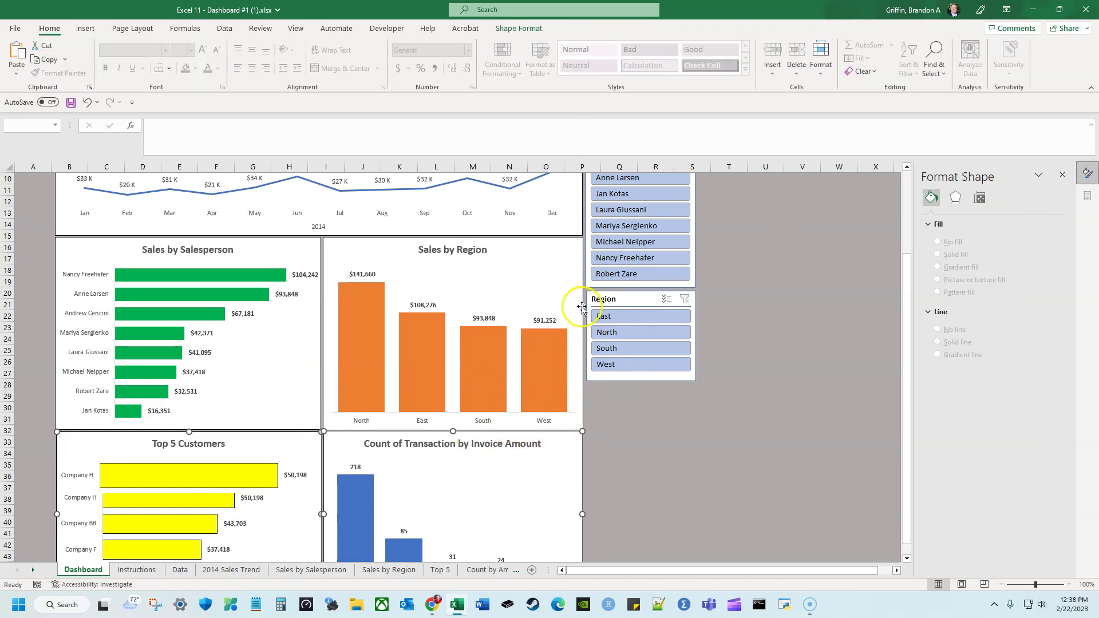
click(519, 28)
ctrl+click(563, 272)
ctrl+click(297, 307)
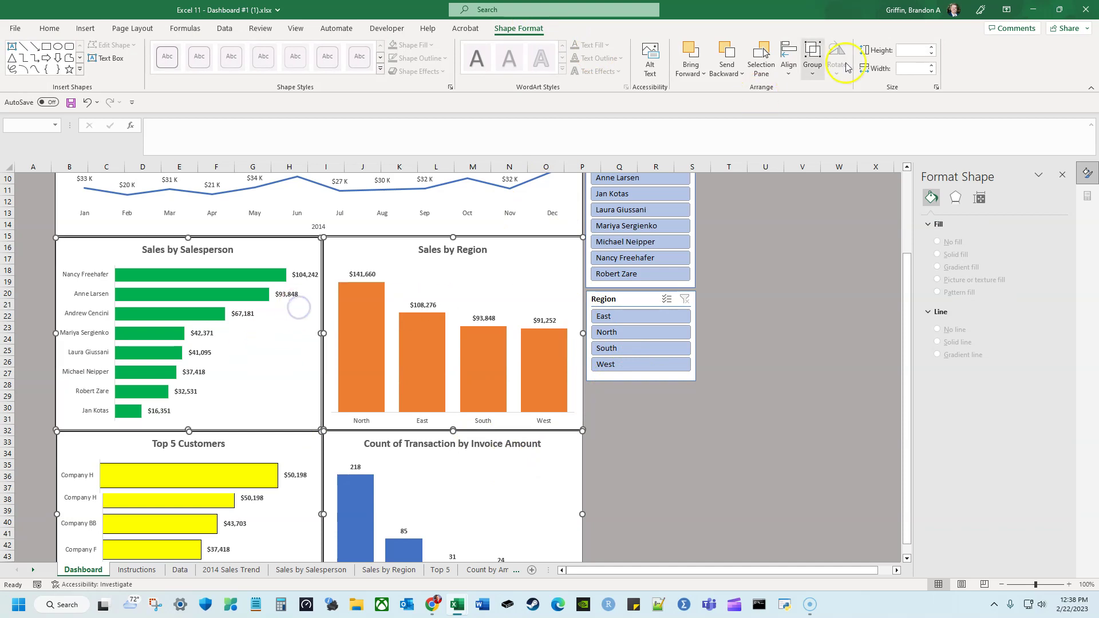
click(933, 50)
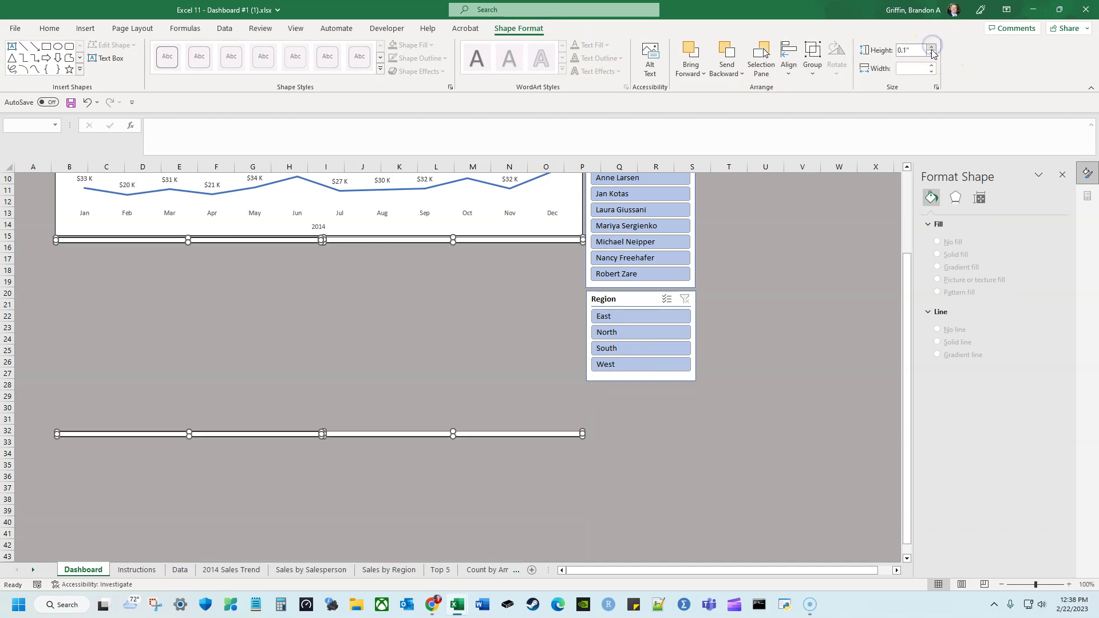
key(ctrl+z)
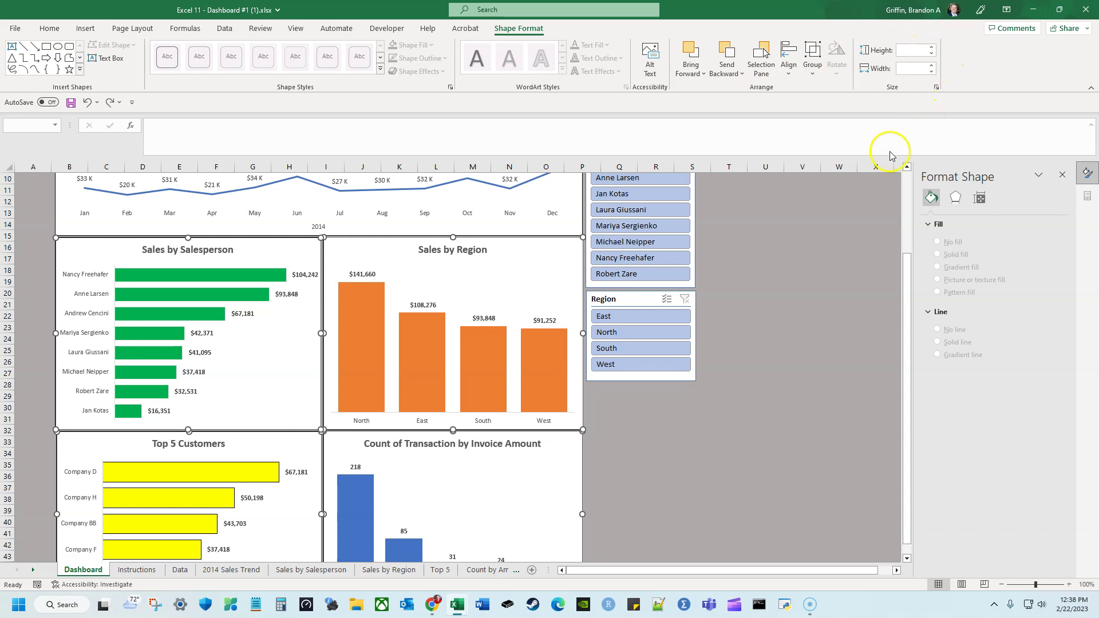
click(797, 352)
Set the Sales by Region chart's size to 3.5" high and 4.75" wide
scroll(378, 411, down, 2)
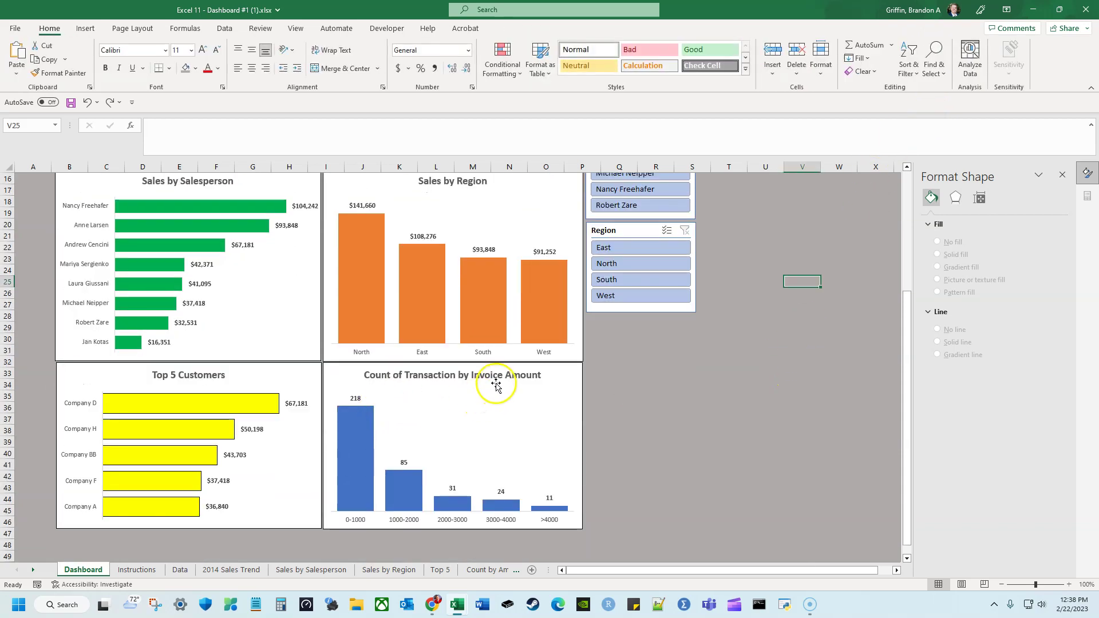
scroll(496, 360, up, 1)
click(534, 209)
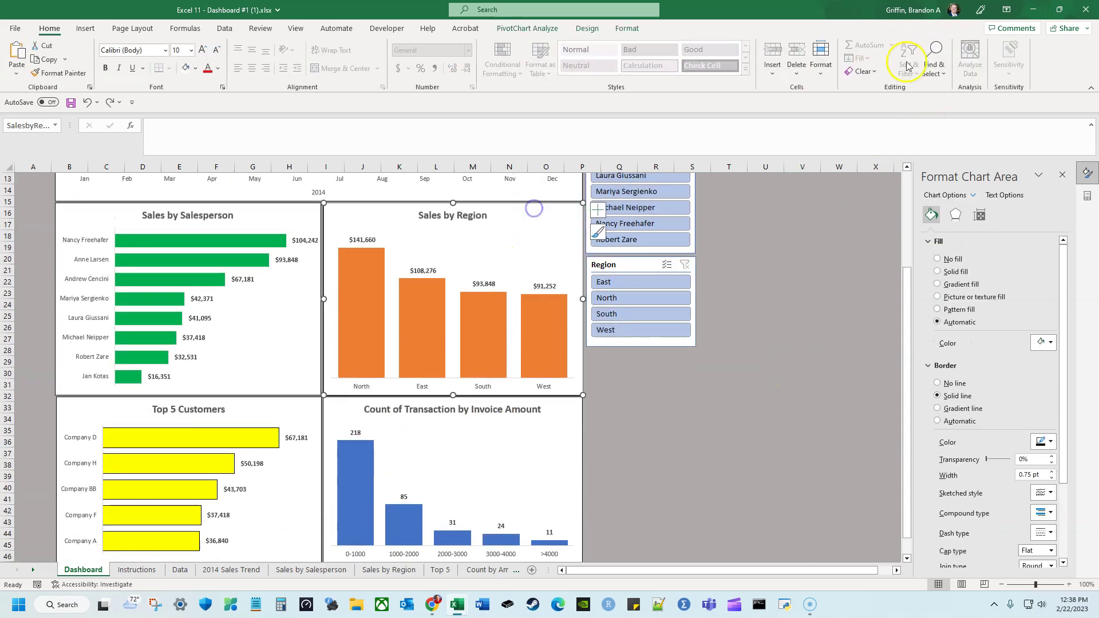
click(630, 29)
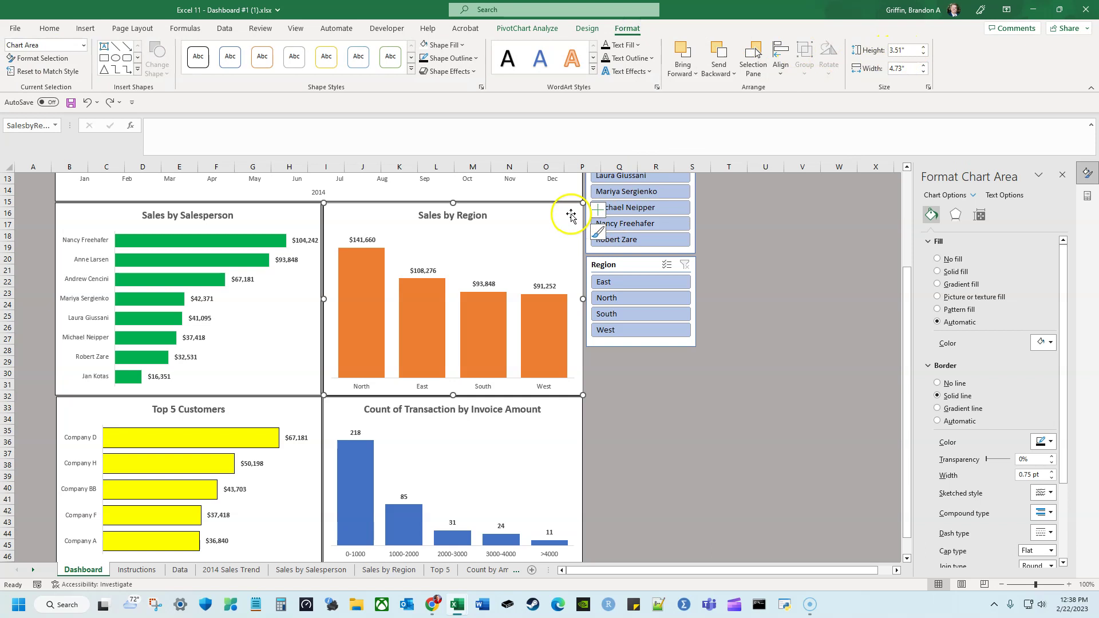
click(903, 50)
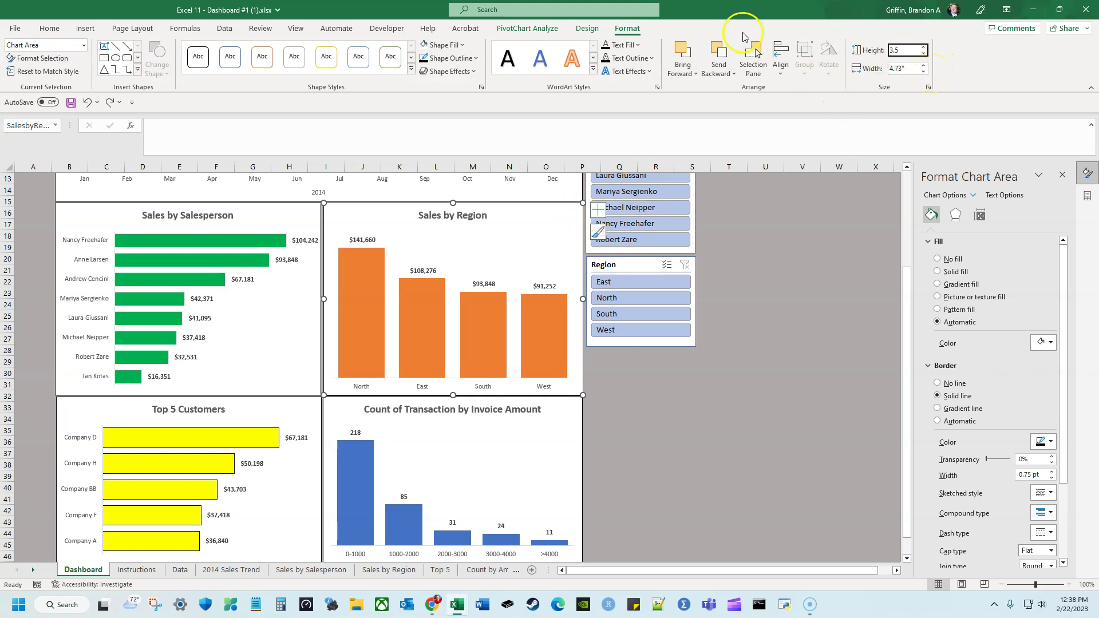
click(917, 68)
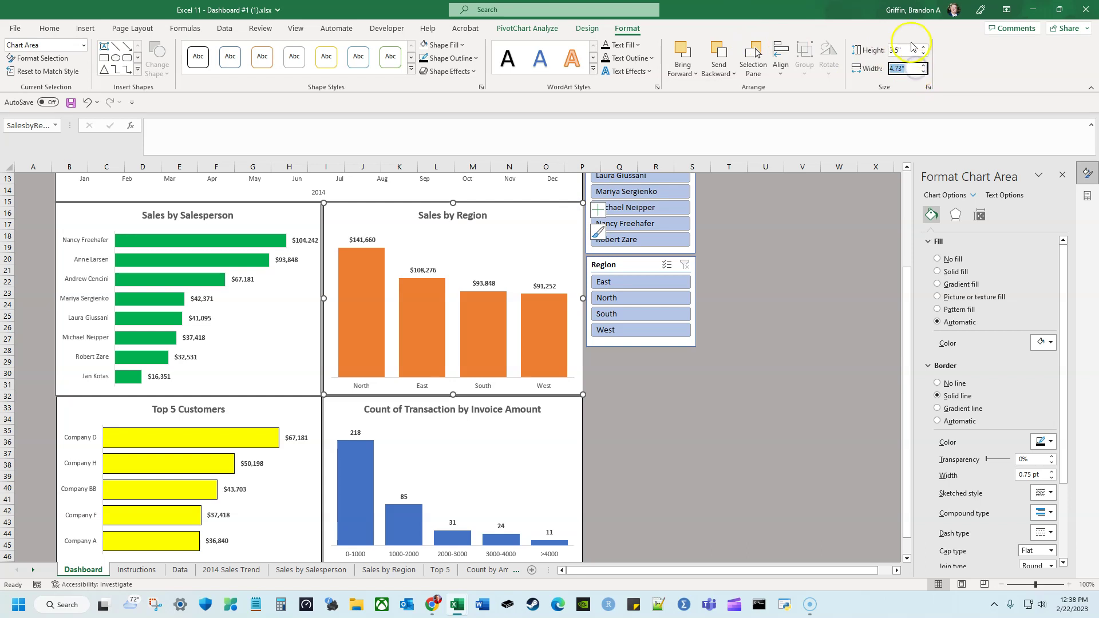
key(Return)
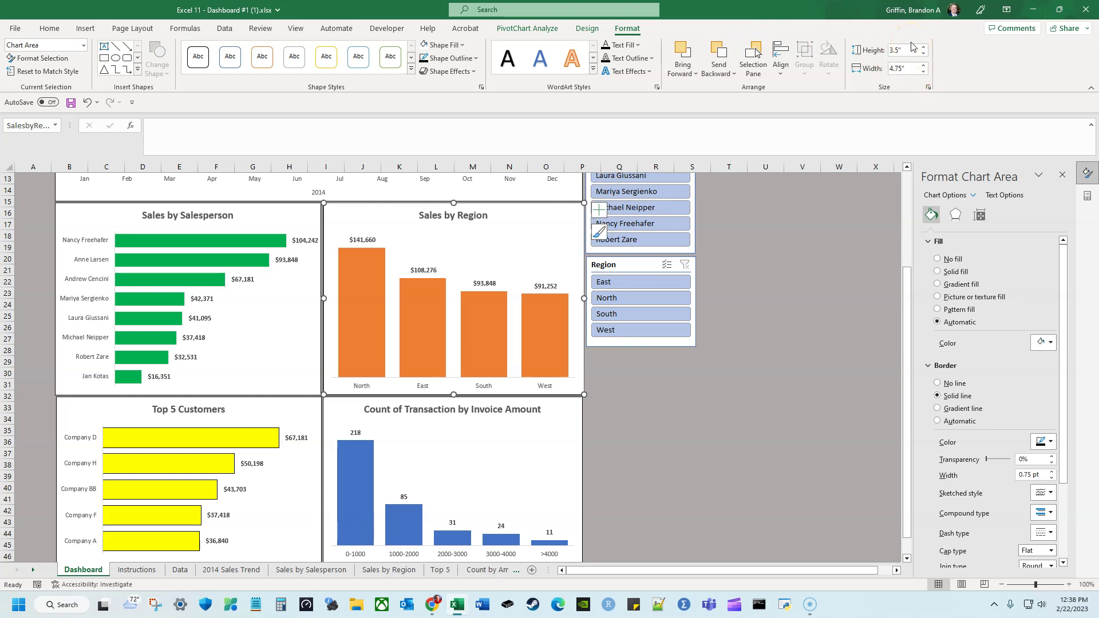
Size the Sales by Salesperson, Sales by Region, Top 5 Customers and Count of Transaction charts together to 3.5" high and 4.75" wide
click(543, 259)
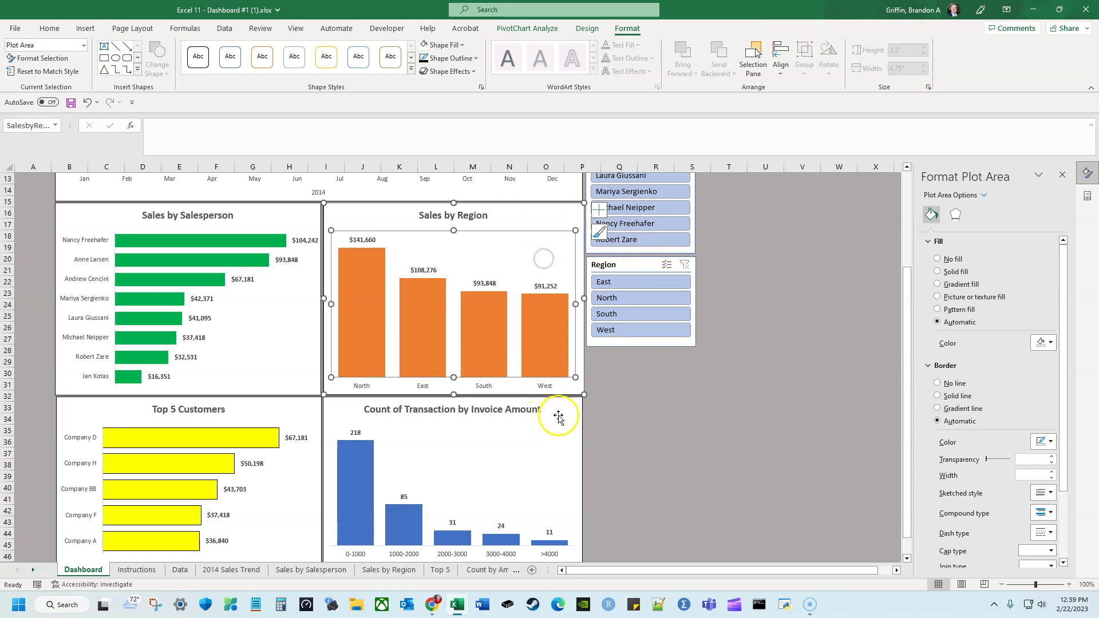
ctrl+click(559, 415)
ctrl+click(295, 403)
ctrl+click(302, 380)
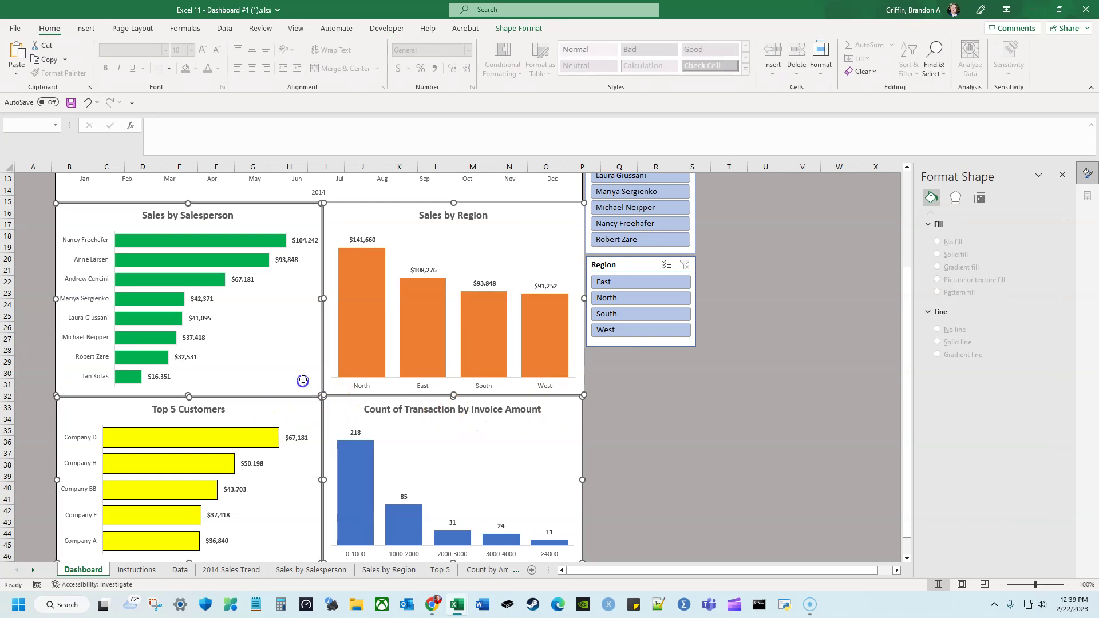
click(519, 28)
click(905, 51)
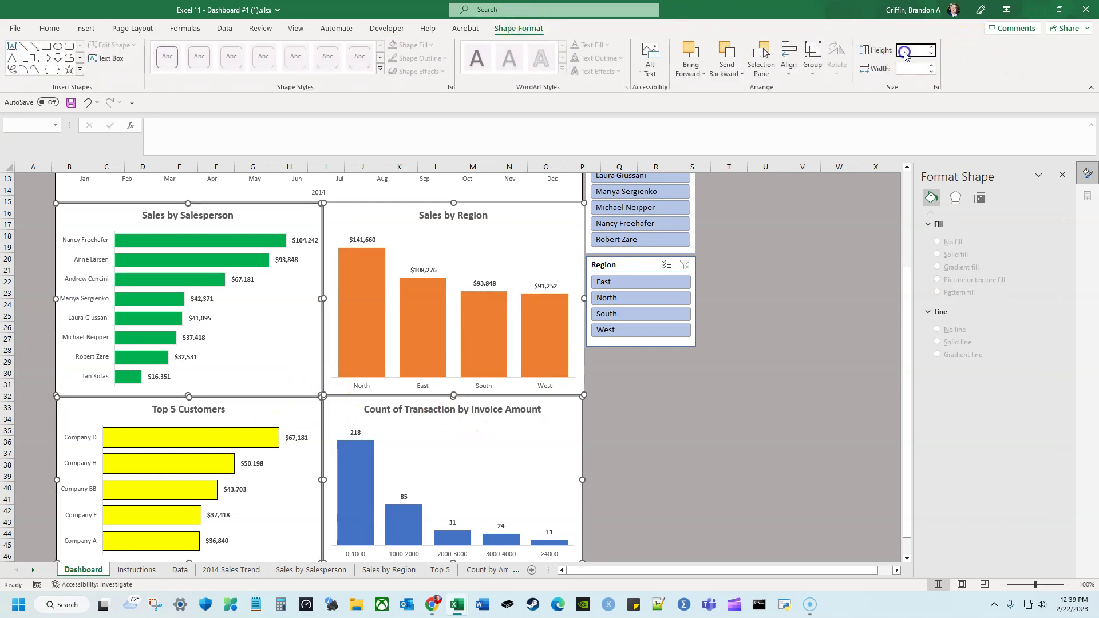
text(3.5)
key(Tab)
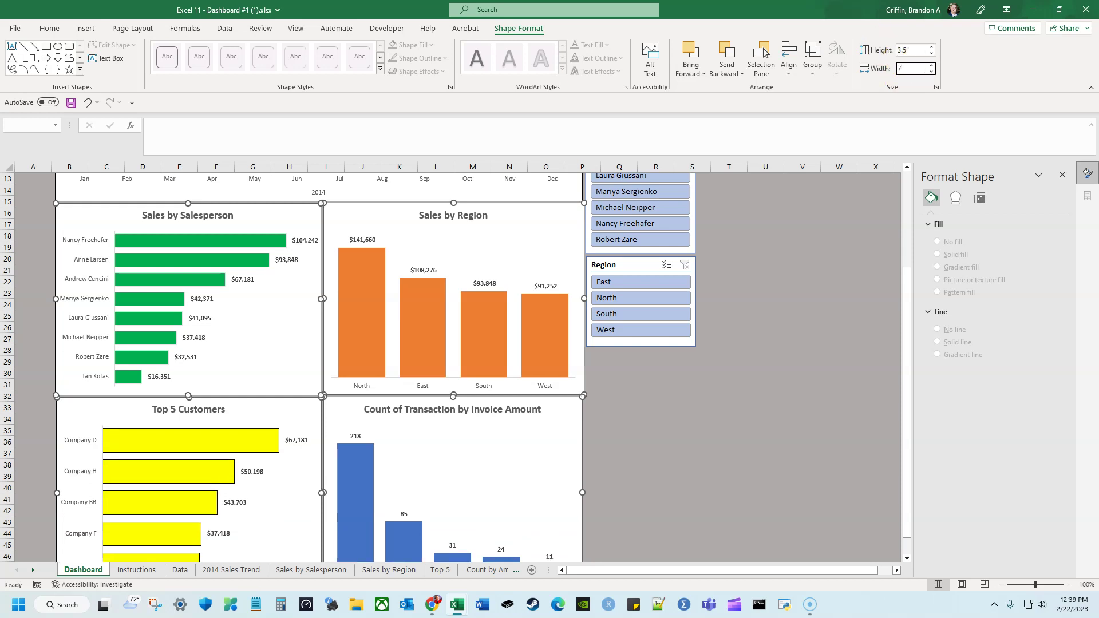
text(4.75)
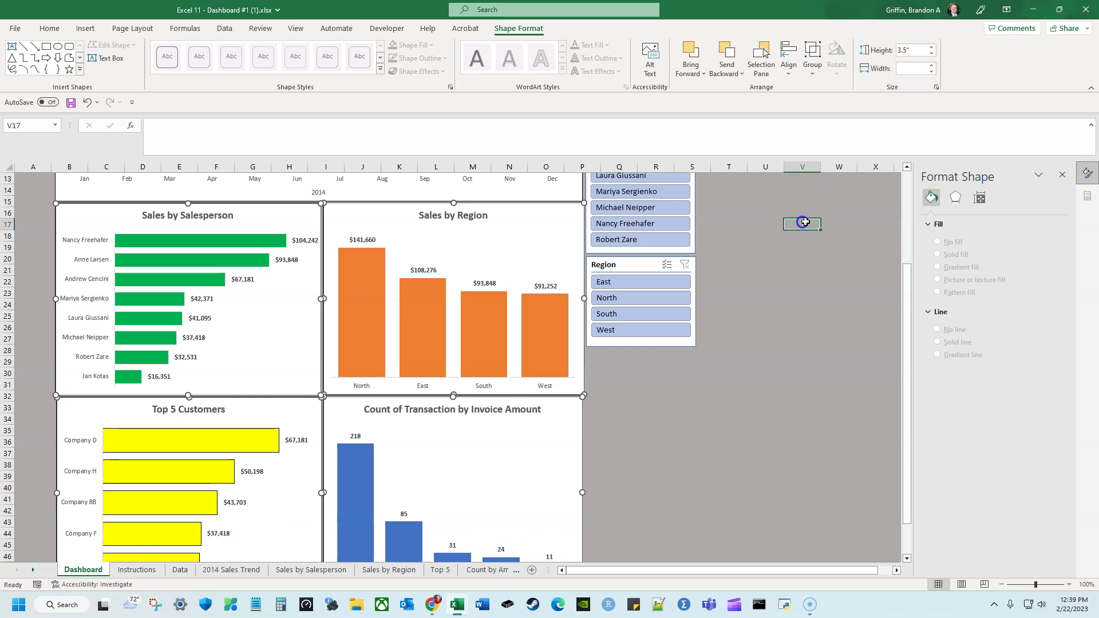
click(801, 223)
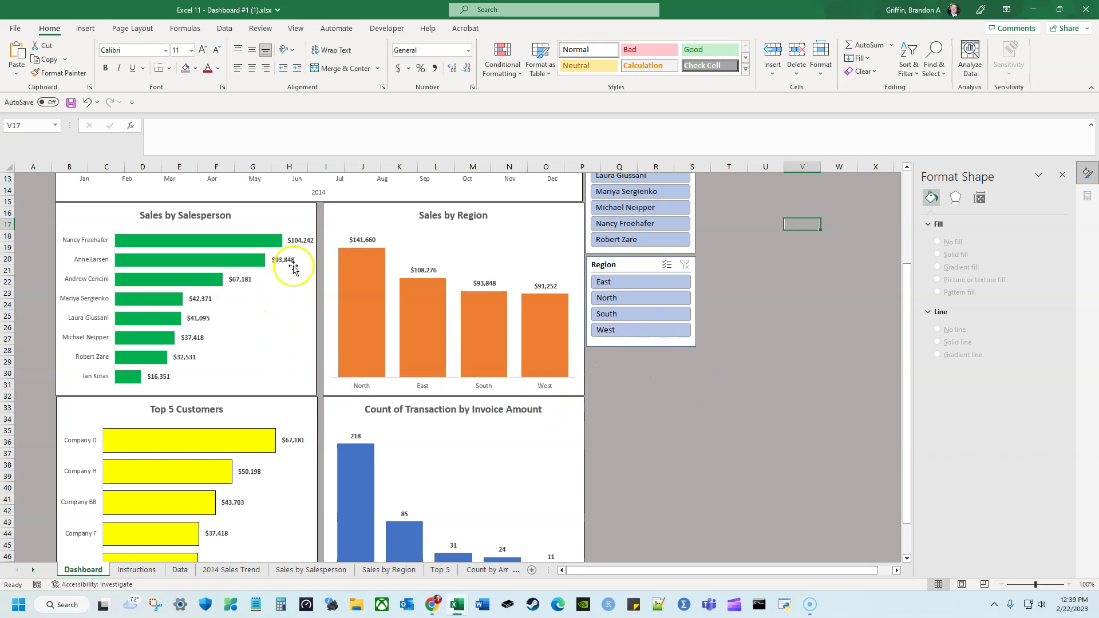
Shift the Sales by Salesperson and Top 5 Customers charts right to close the gap to their neighbouring charts
drag(293, 207, 297, 206)
drag(285, 403, 287, 407)
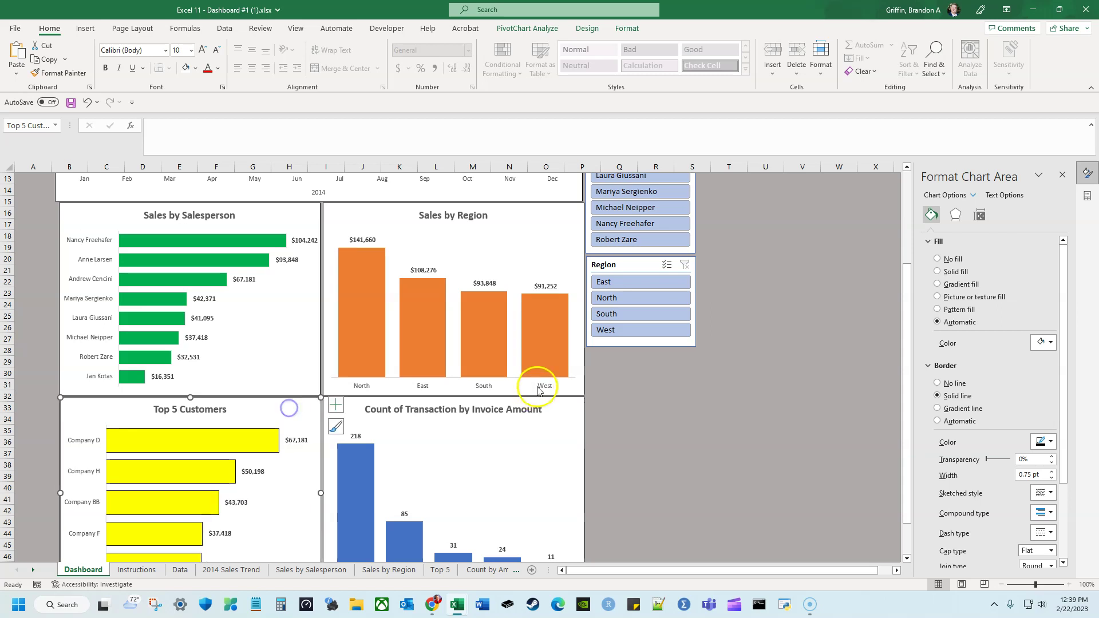
scroll(537, 387, up, 2)
click(662, 488)
Move the Sales Trend chart right to meet the Sales by Region chart's right edge, and pull its left edge inward
scroll(659, 458, up, 2)
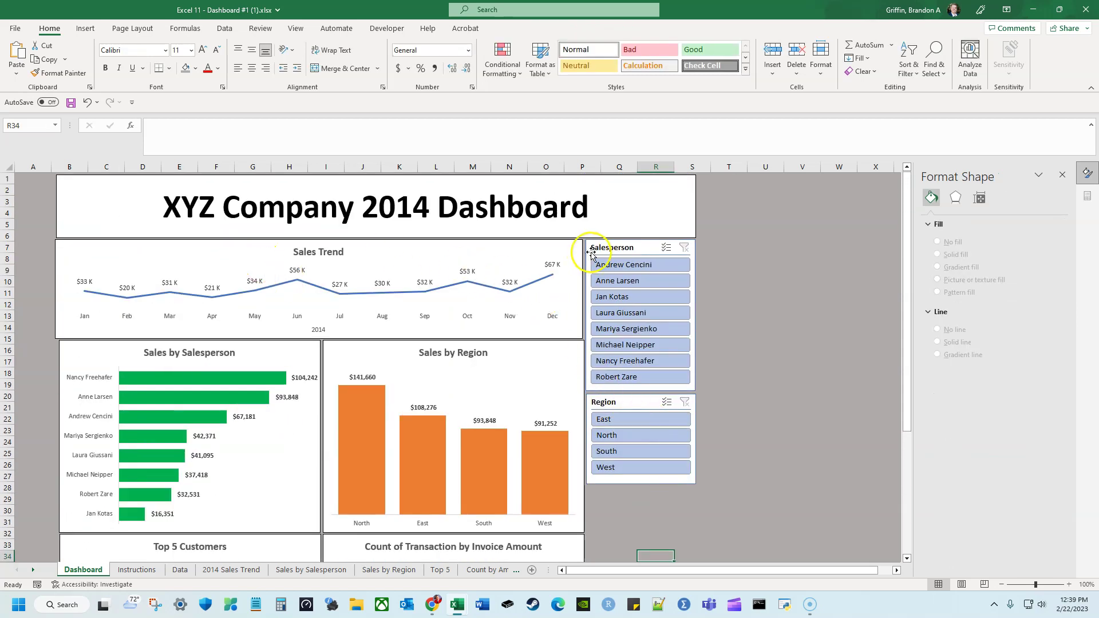
drag(580, 251, 580, 252)
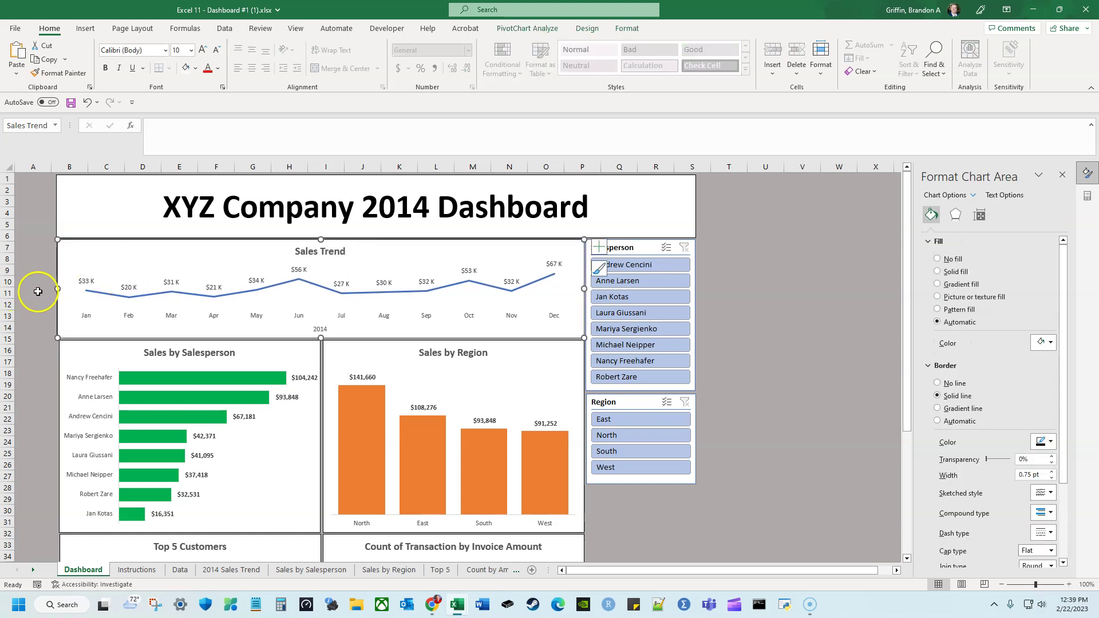
drag(58, 289, 61, 289)
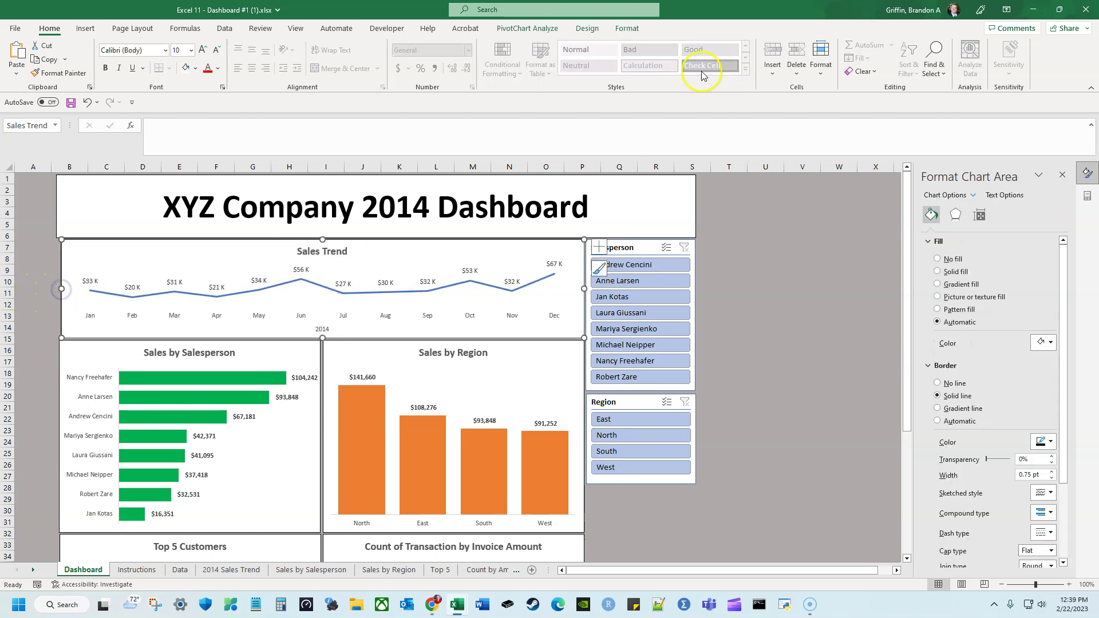
Adjust the left edges of the title banner and Sales Trend chart toward the left edge of the charts below
click(620, 27)
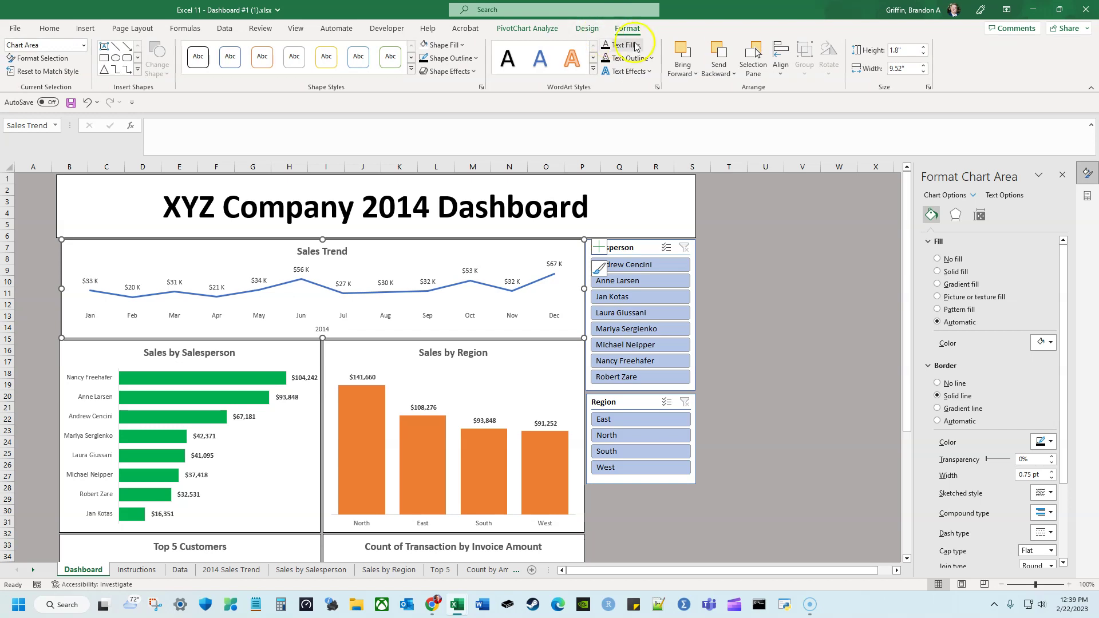
click(779, 74)
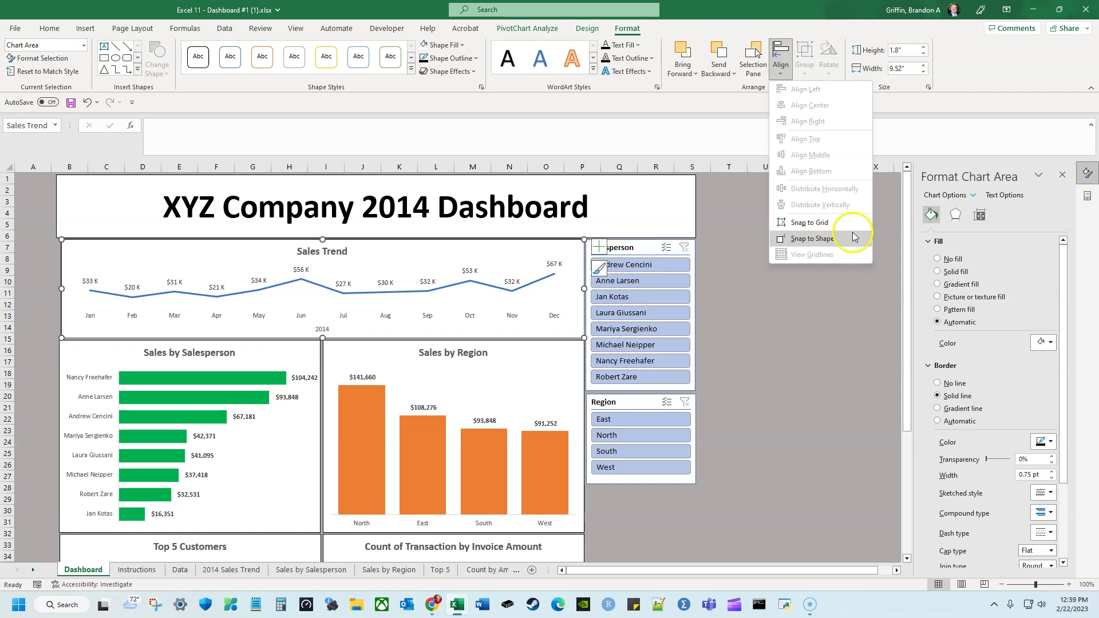
click(64, 211)
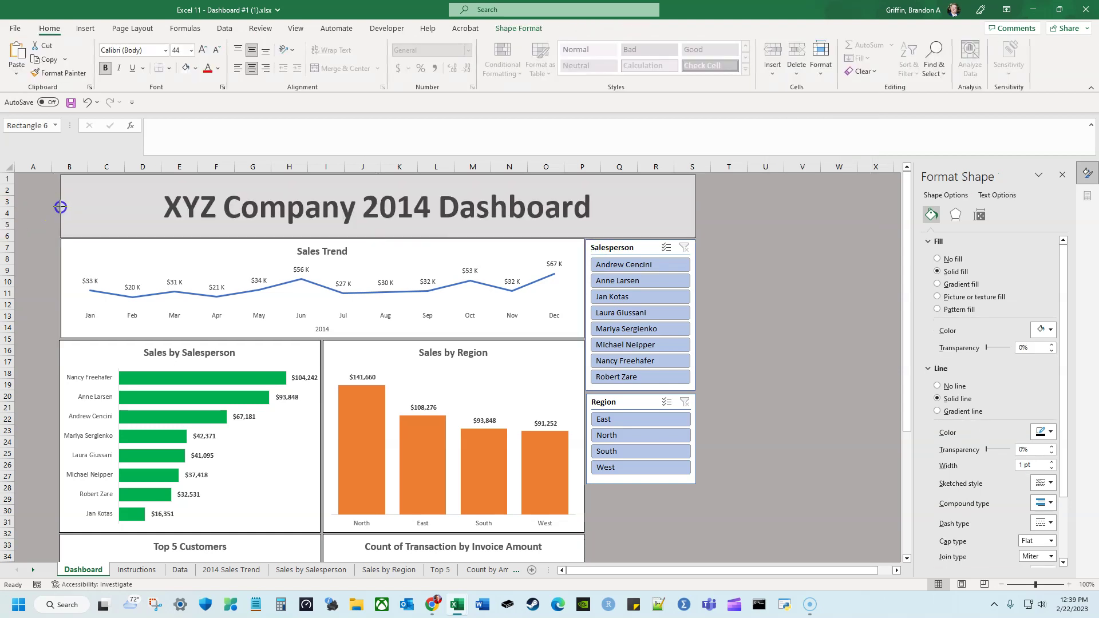
click(67, 272)
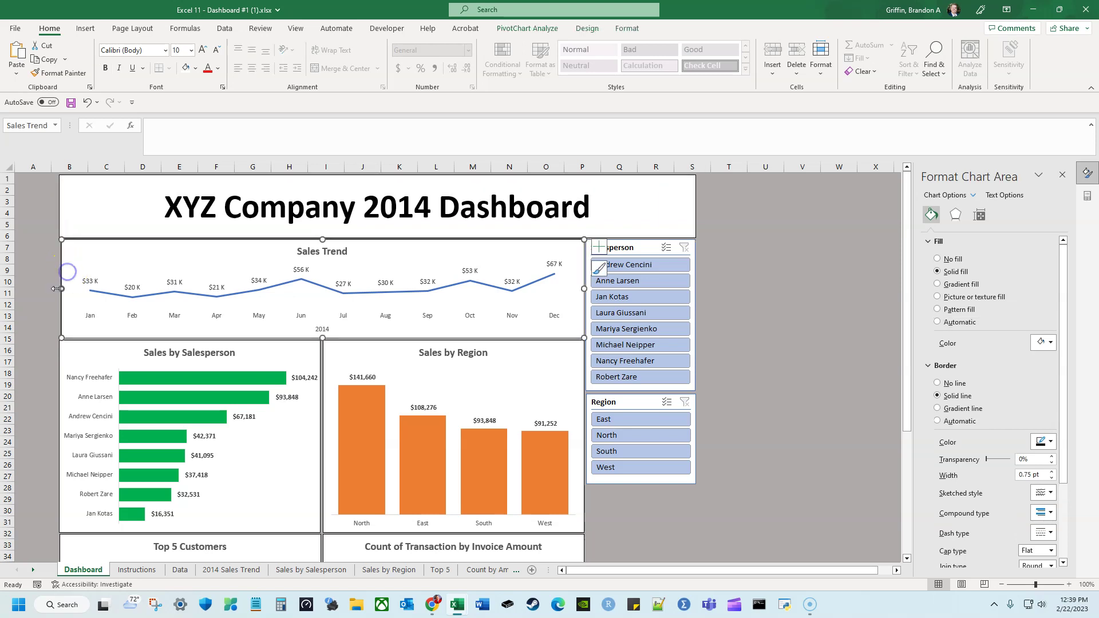
click(807, 259)
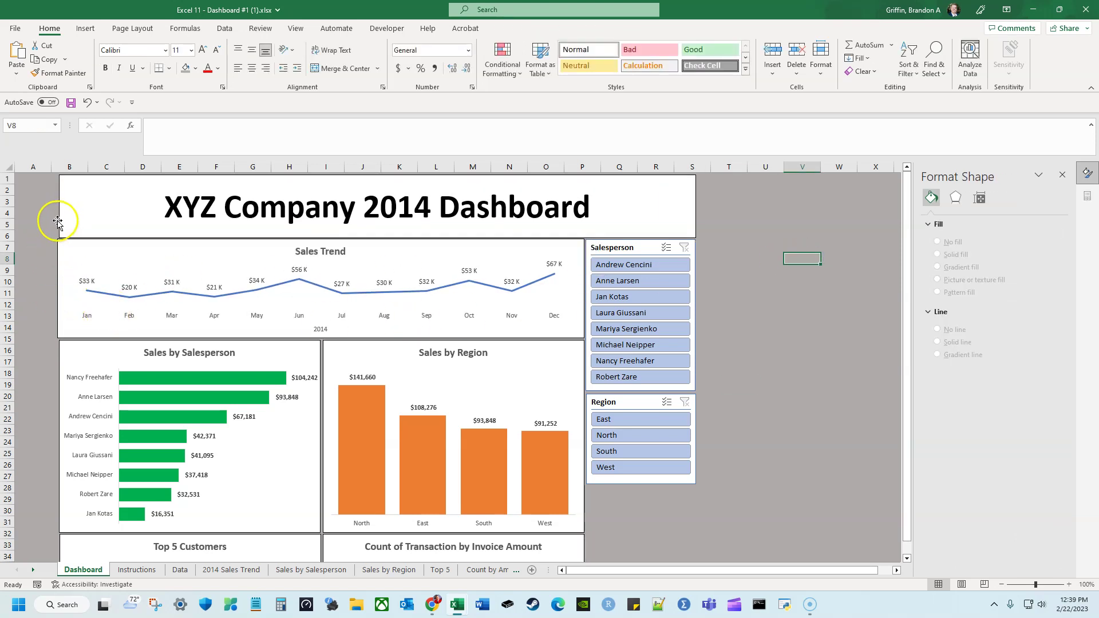
Narrow column A and fine-tune the Sales Trend chart's left edge to line up with the title banner
drag(54, 165, 26, 165)
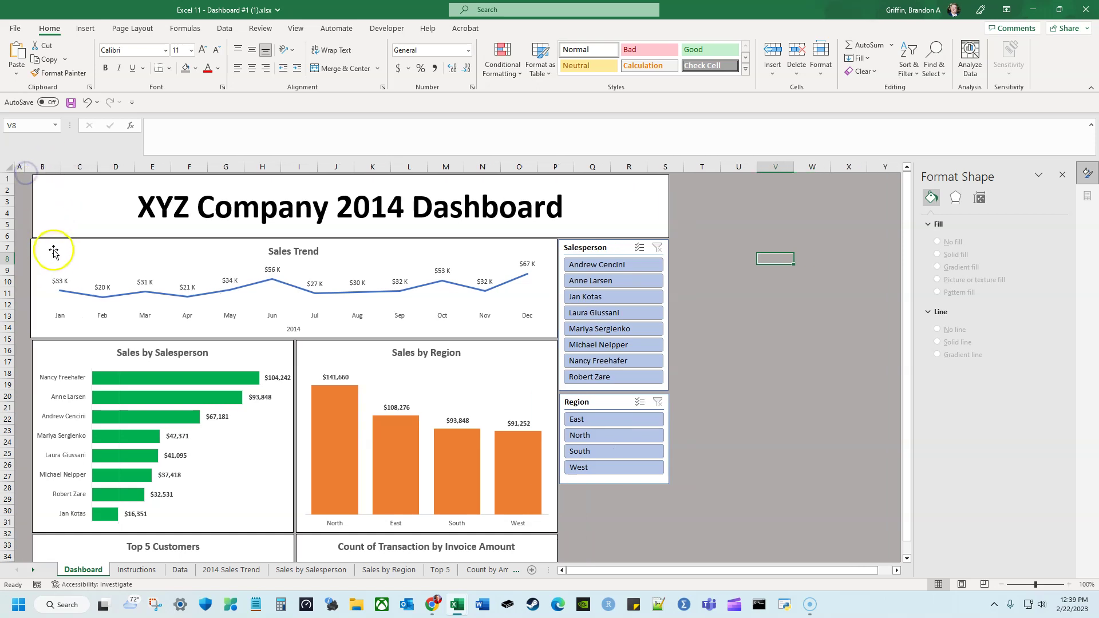
click(56, 222)
click(44, 264)
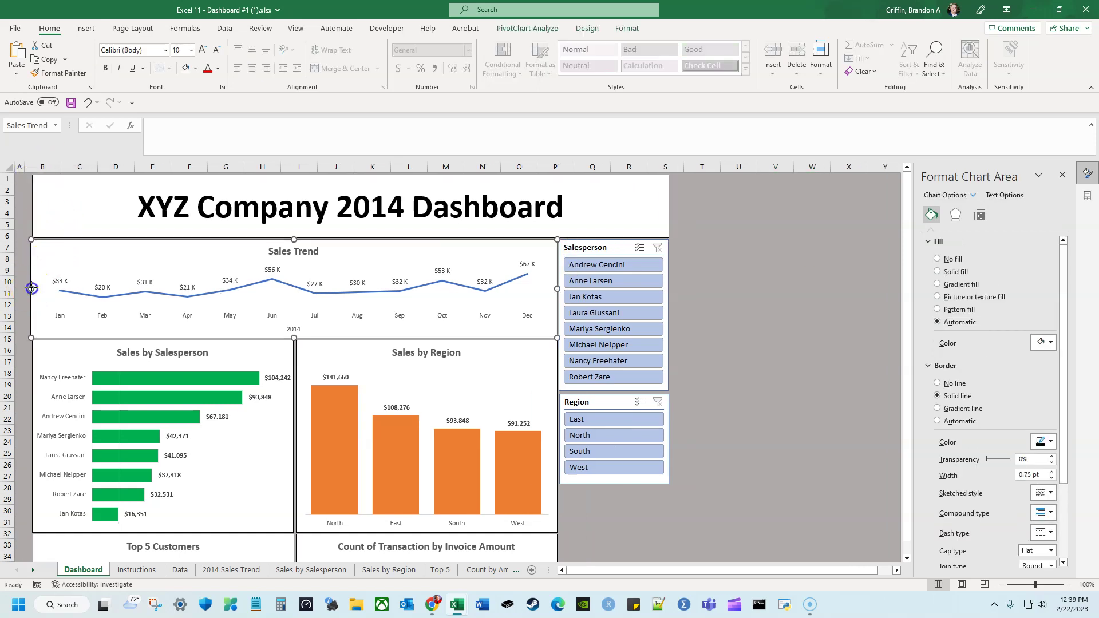
click(30, 281)
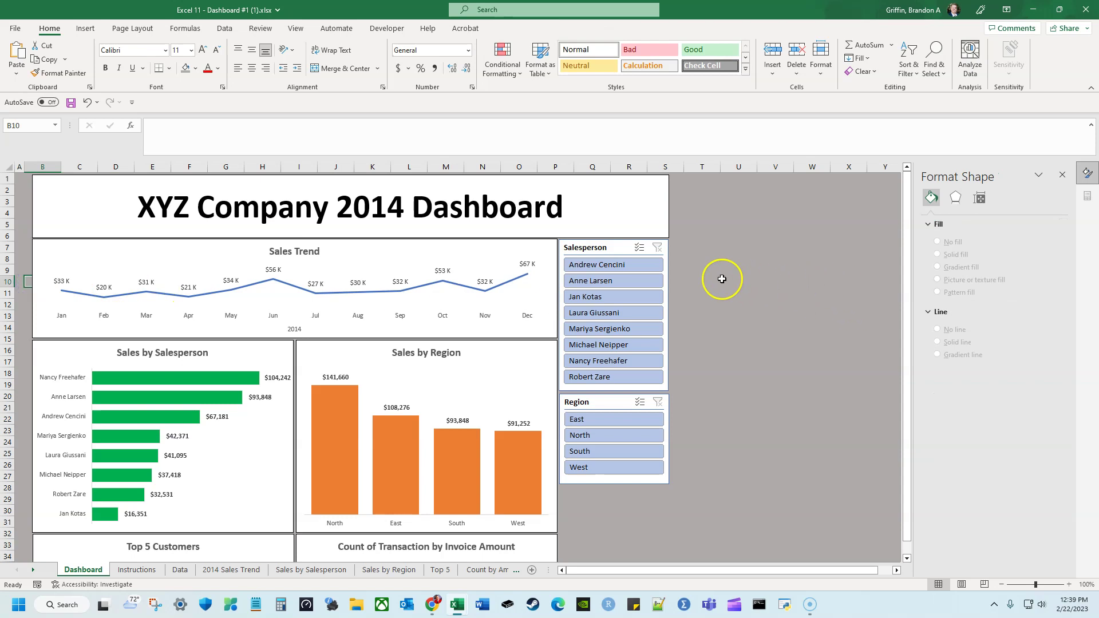
scroll(637, 380, down, 5)
scroll(677, 366, up, 5)
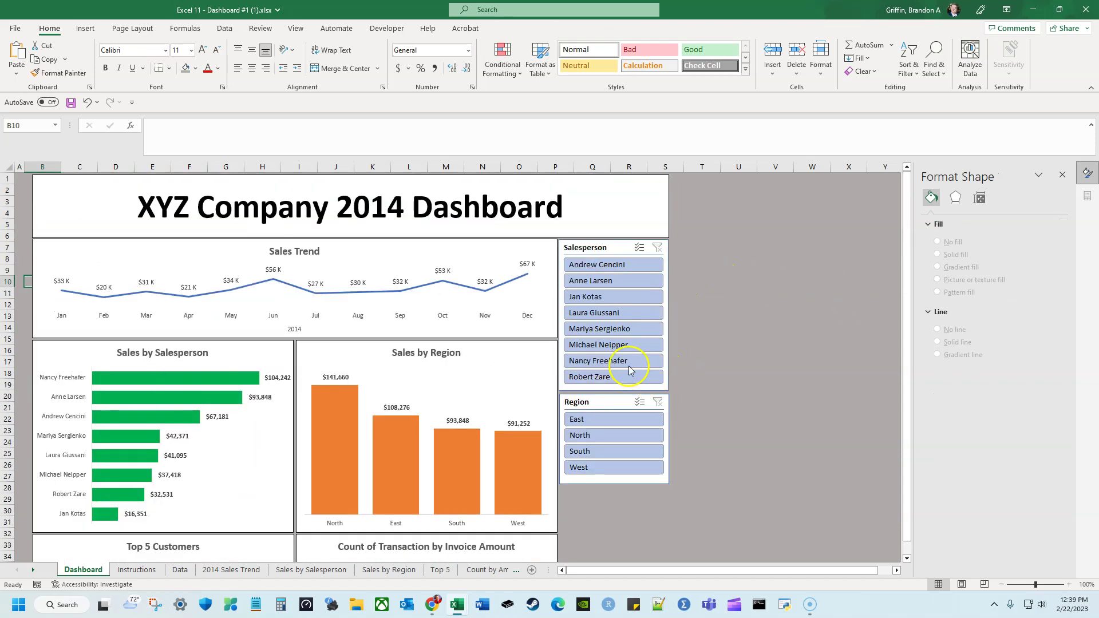
Test the slicers by filtering the dashboard to the first salesperson, and to the South and West regions, clearing the filters after each test
click(629, 268)
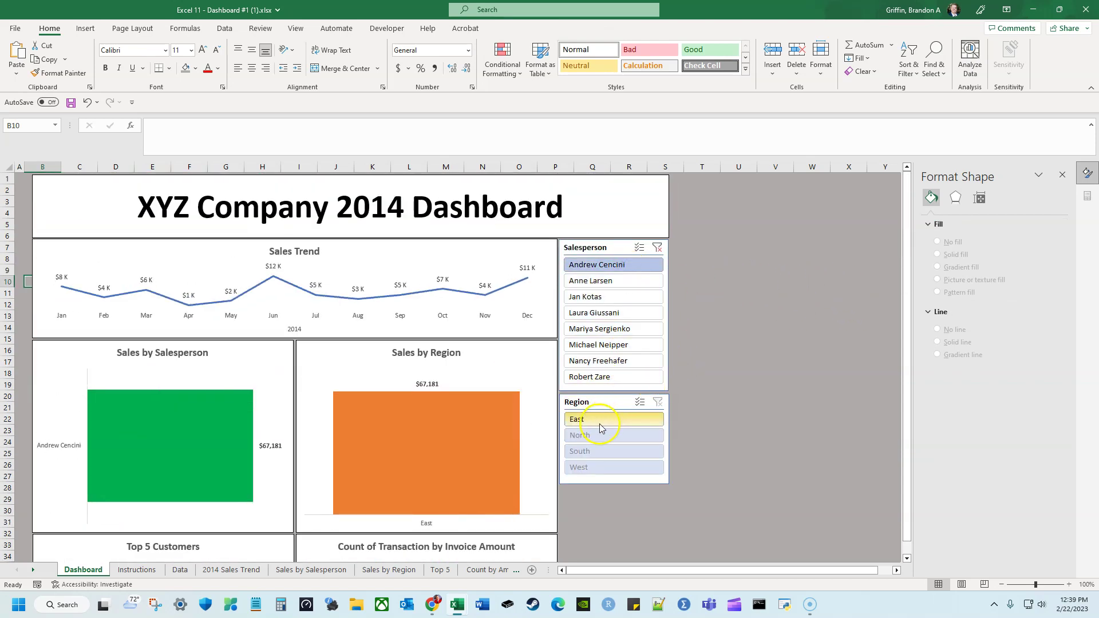
click(657, 247)
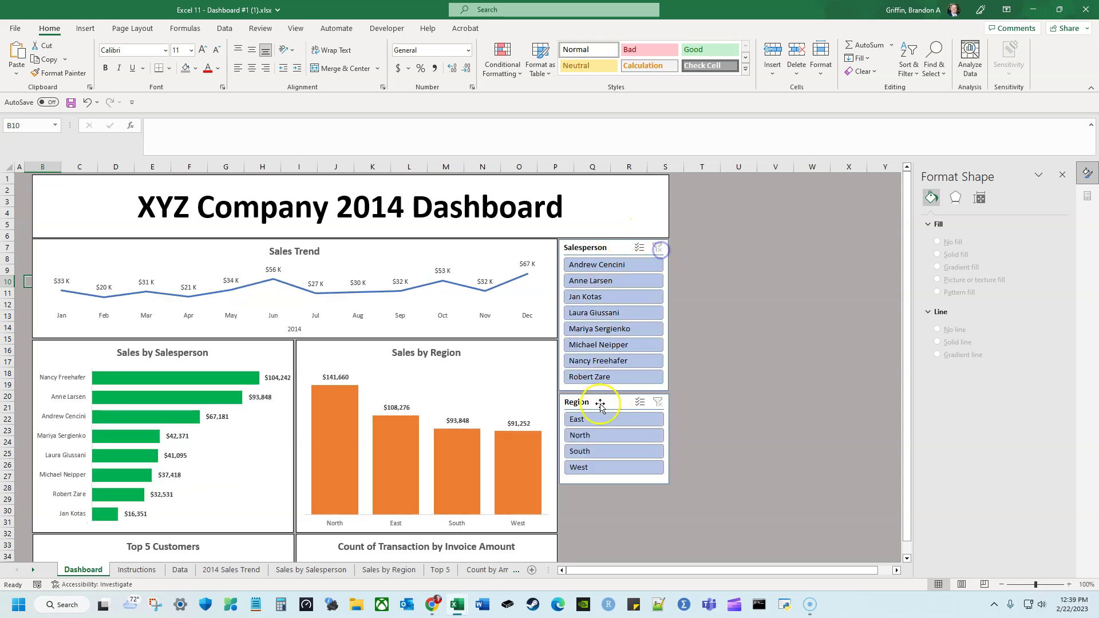
click(593, 452)
scroll(250, 347, down, 4)
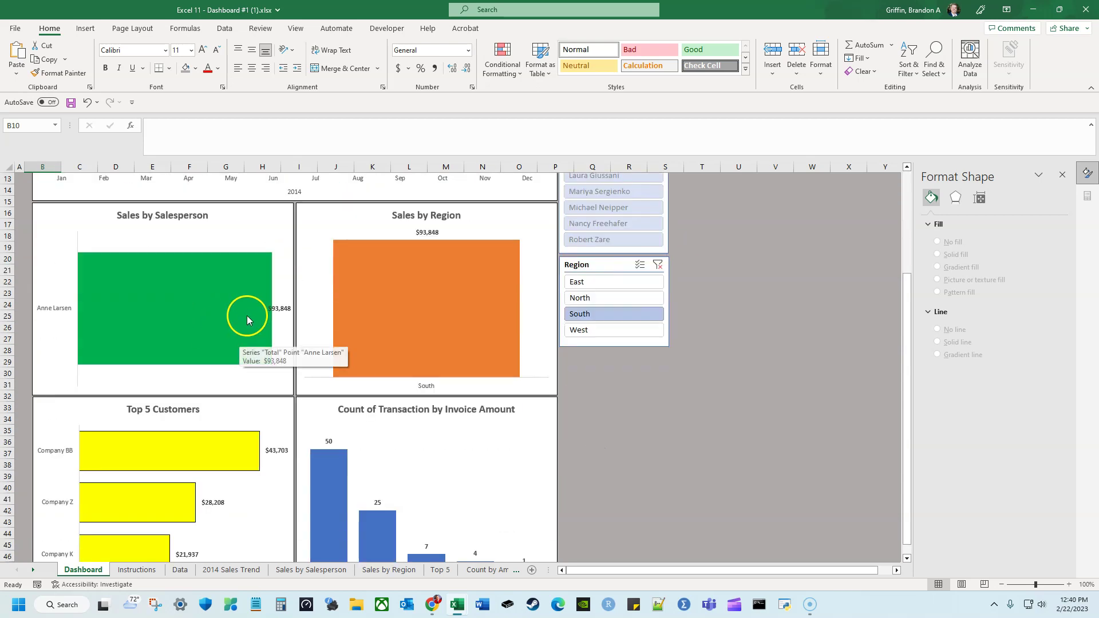
scroll(389, 337, up, 1)
click(638, 364)
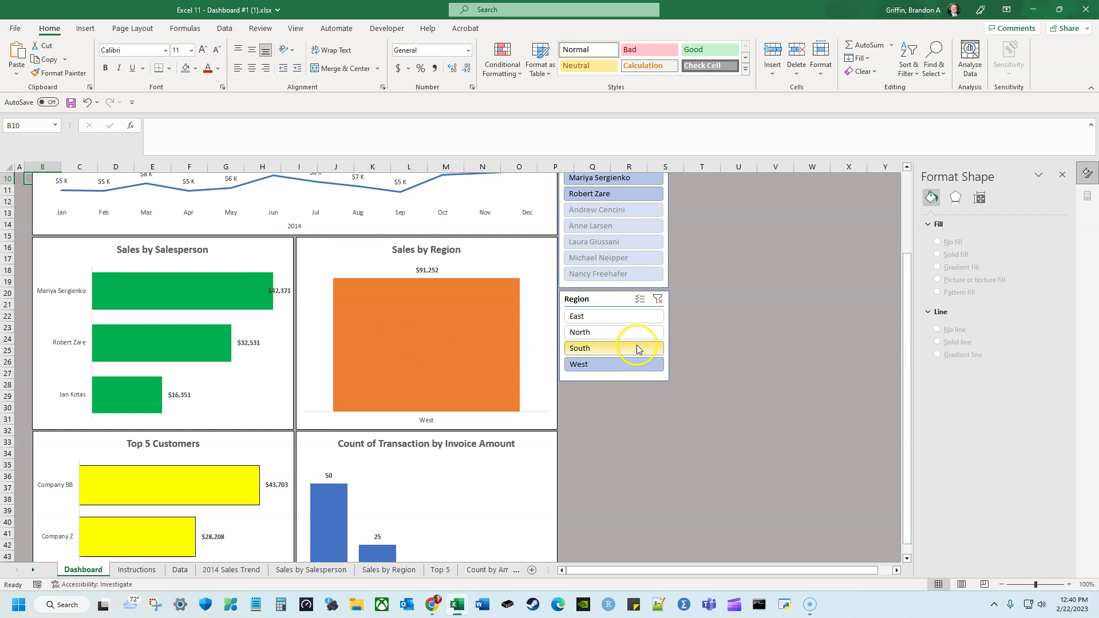
click(657, 299)
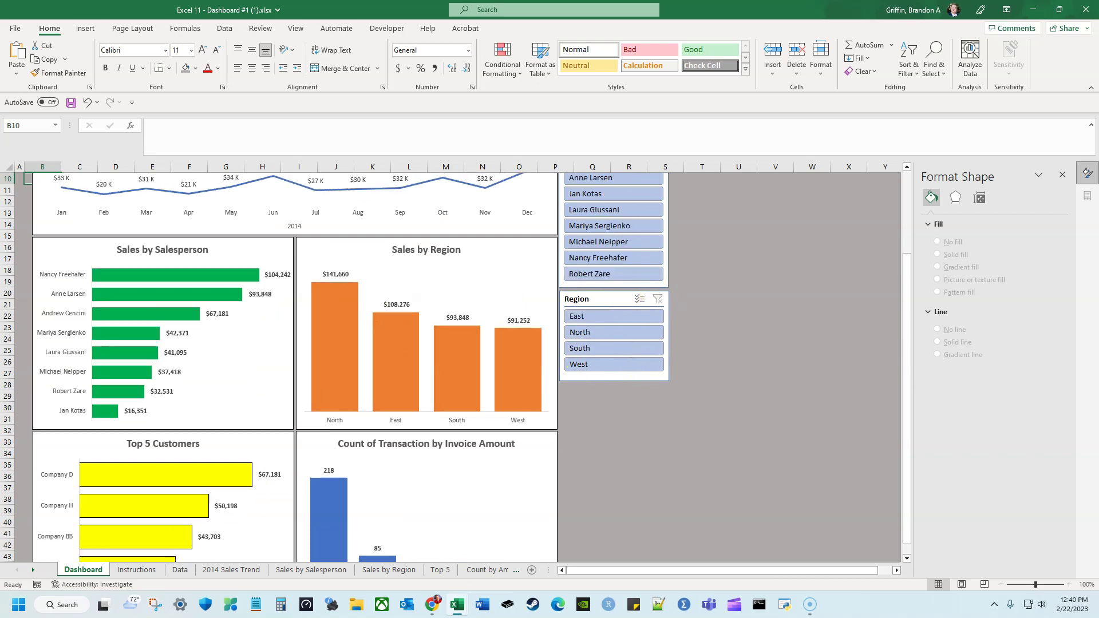
scroll(545, 416, up, 3)
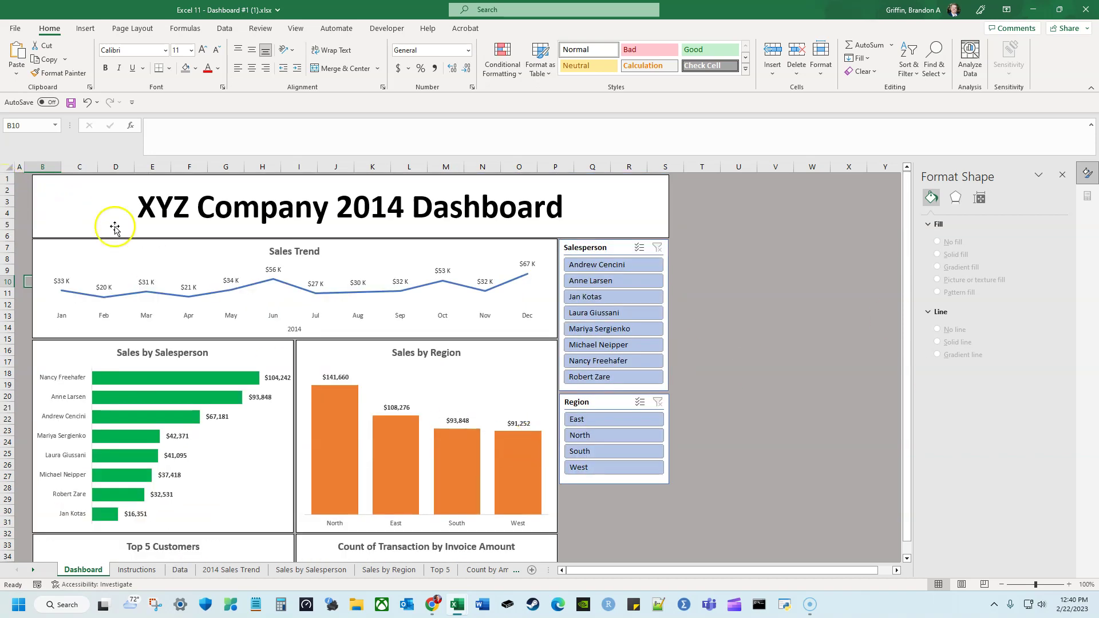
click(531, 364)
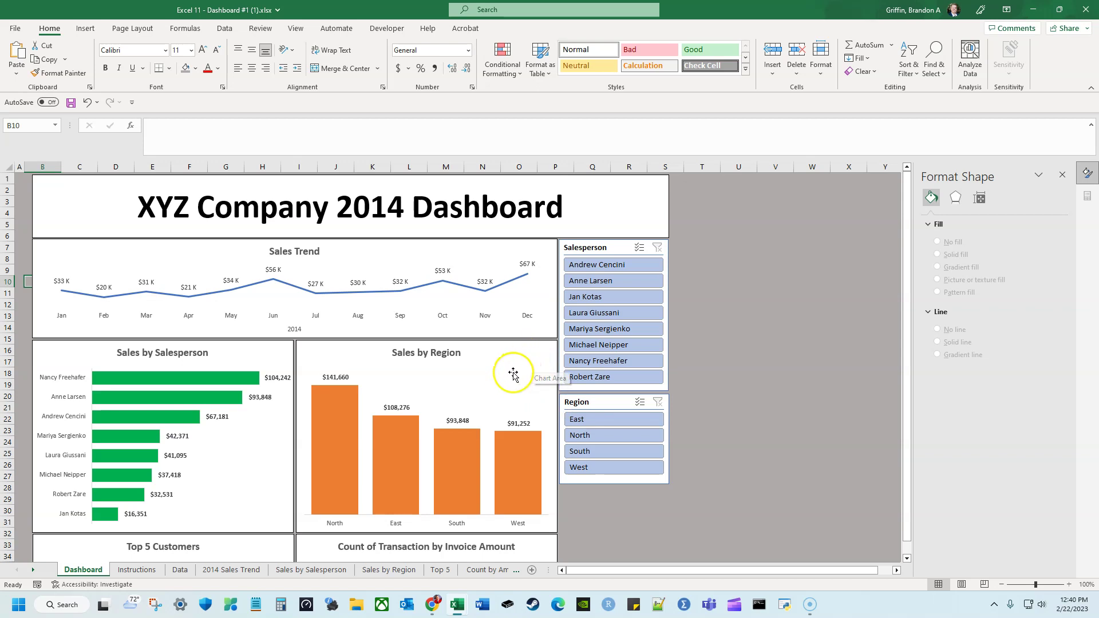
click(74, 572)
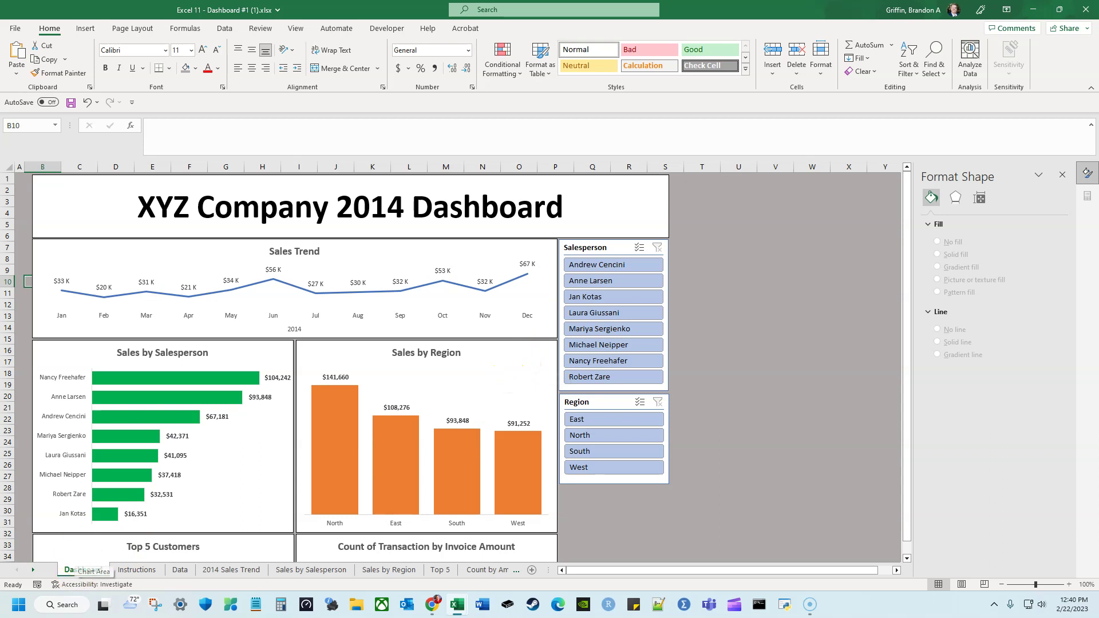